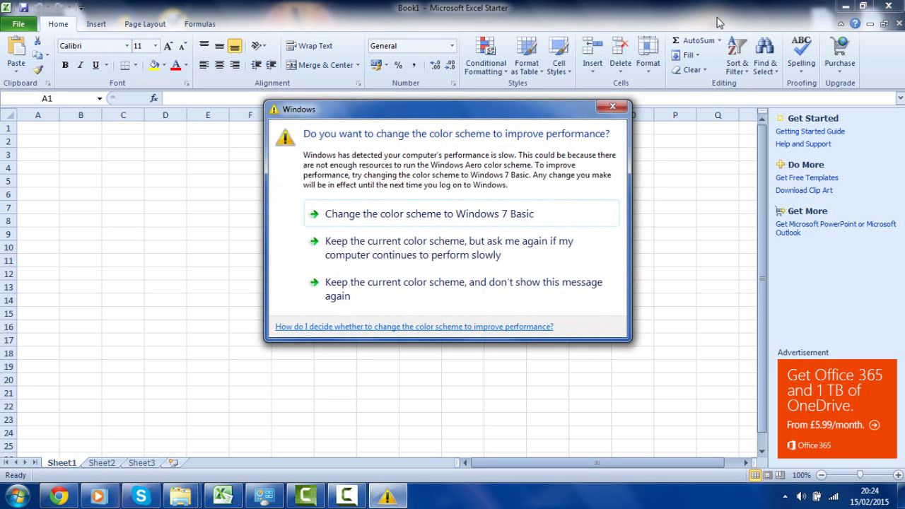
Step: Switch to the Windows 7 Basic colour scheme to dismiss the warning
click(459, 215)
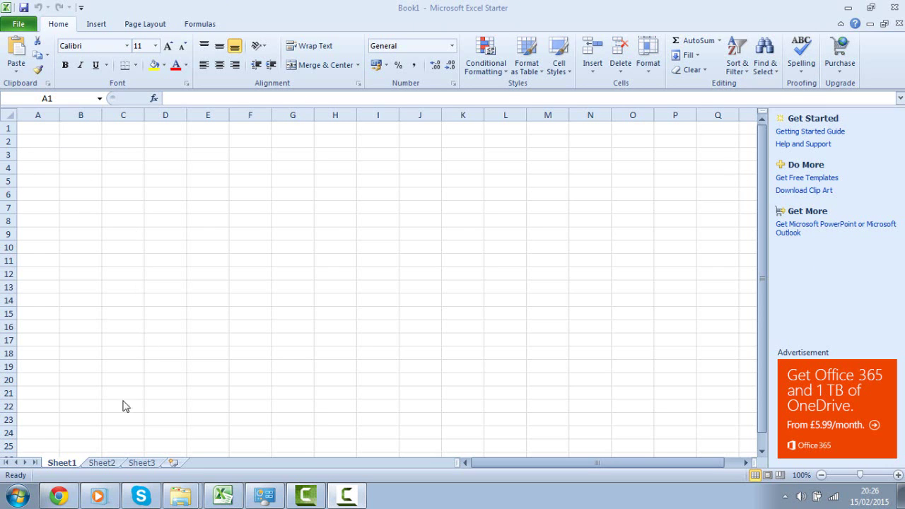
Step: Delete the Sheet2 and Sheet3 tabs, leaving only Sheet1
click(115, 462)
right_click(115, 463)
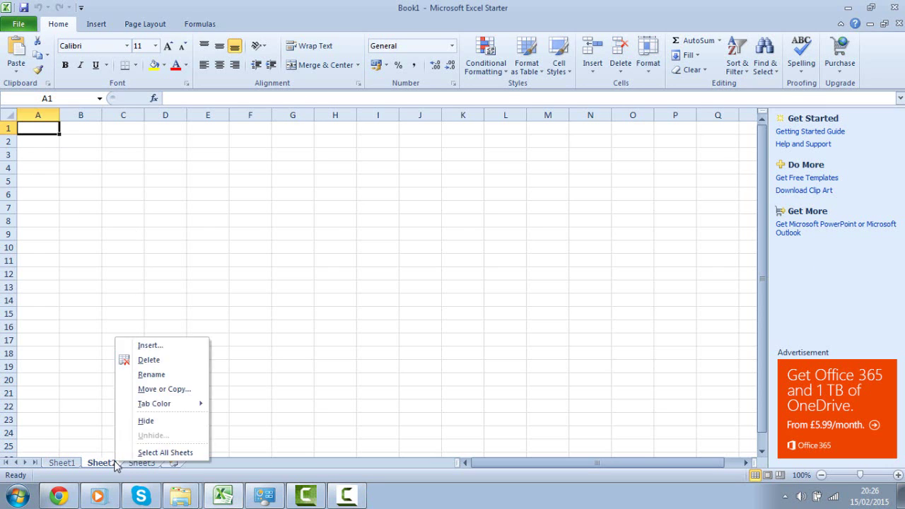
click(149, 360)
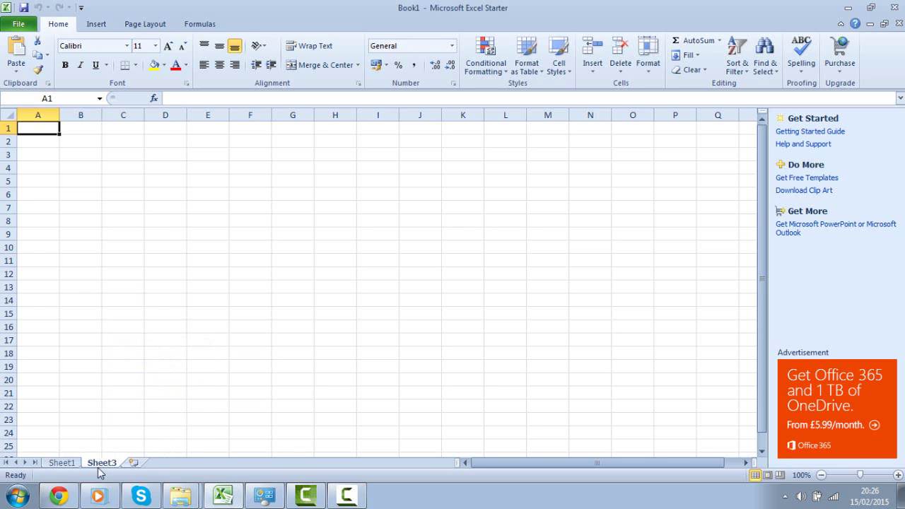
right_click(101, 463)
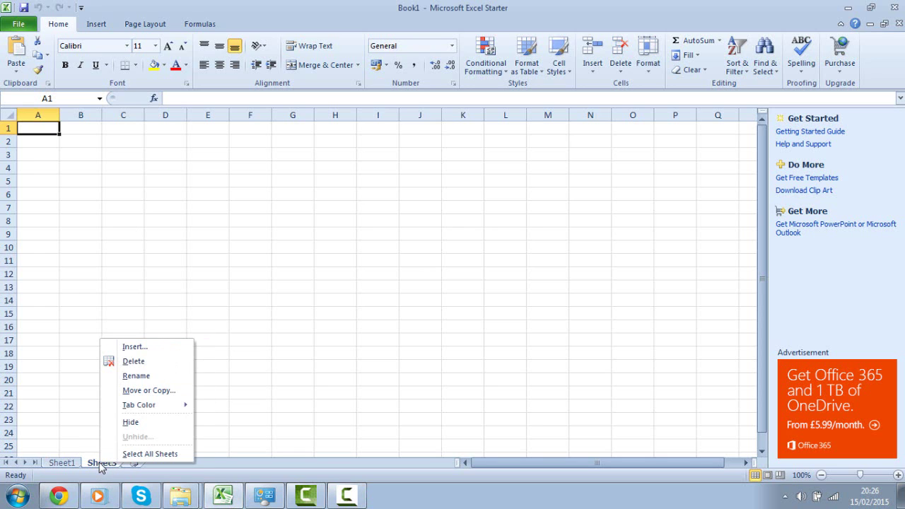
click(115, 360)
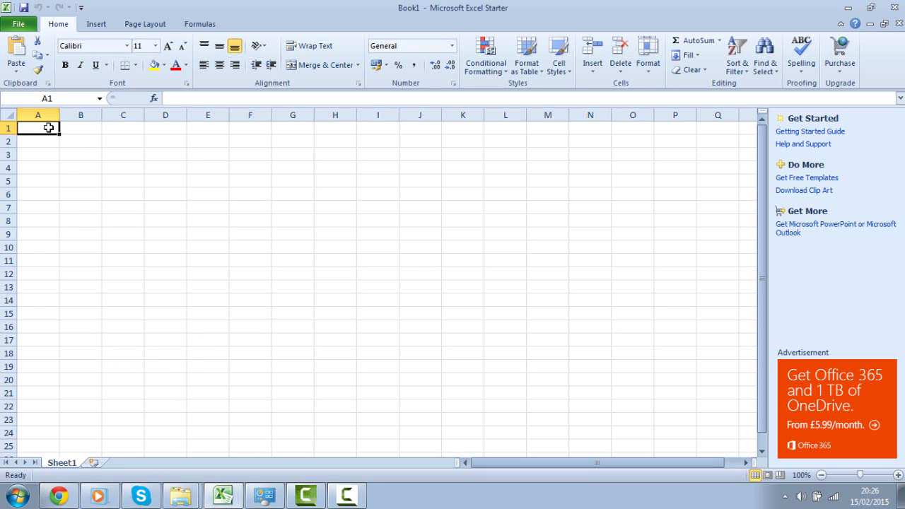
Step: Enter the 'Screen Name' heading in A1 and the first player's screen name in A2, autofitting column A
text(Sc)
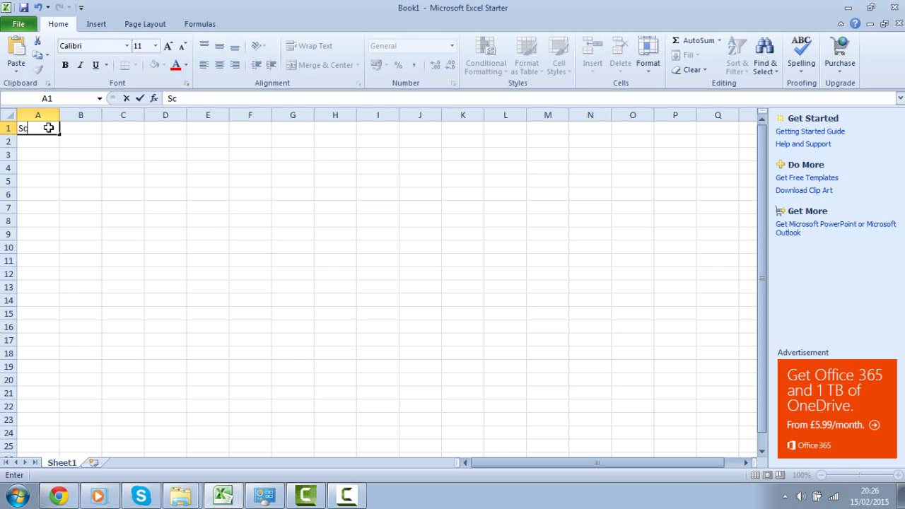
text(reen Name)
click(65, 153)
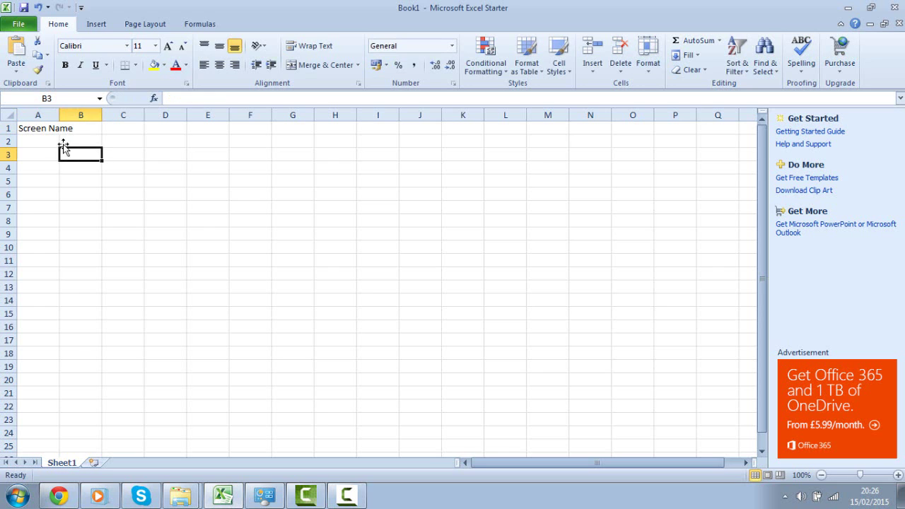
double_click(59, 115)
click(68, 139)
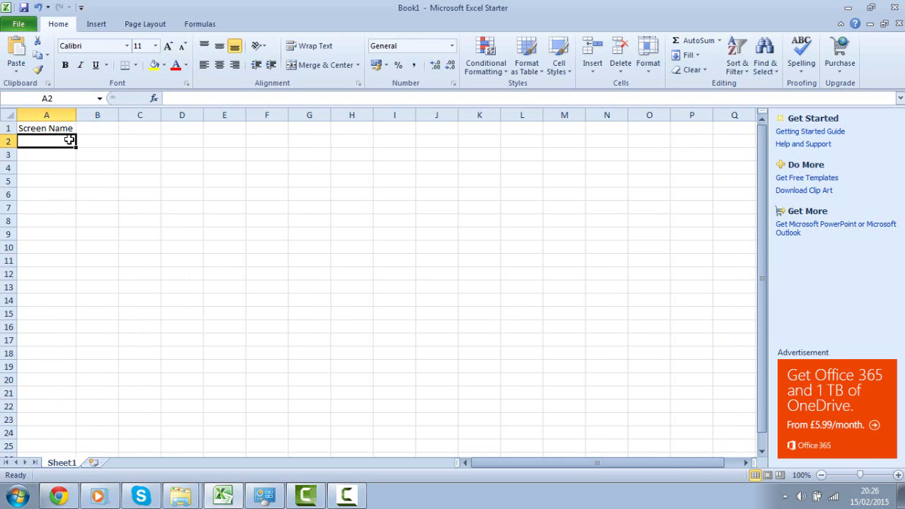
text(Ace)
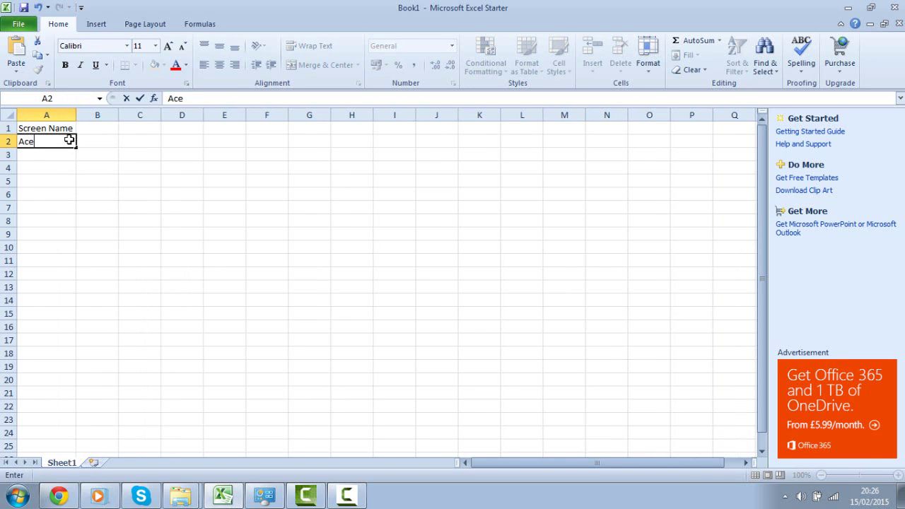
text(Hunter0121)
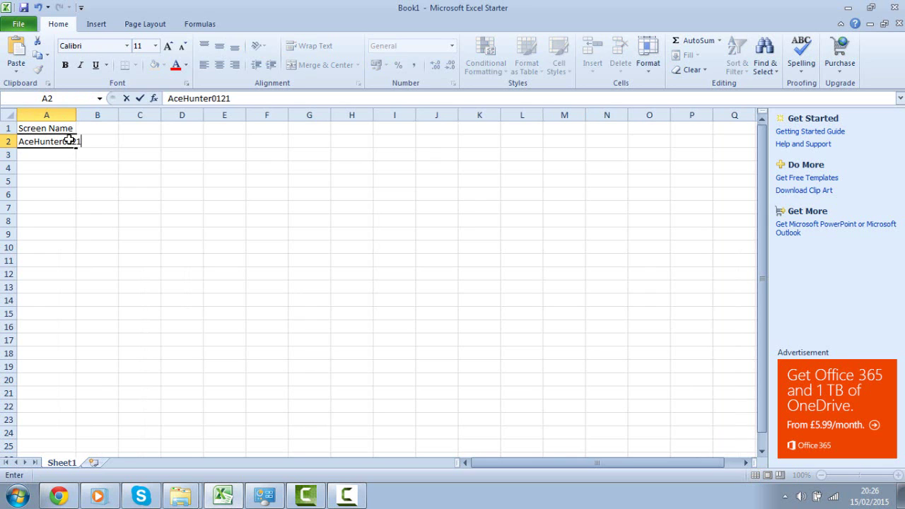
click(83, 176)
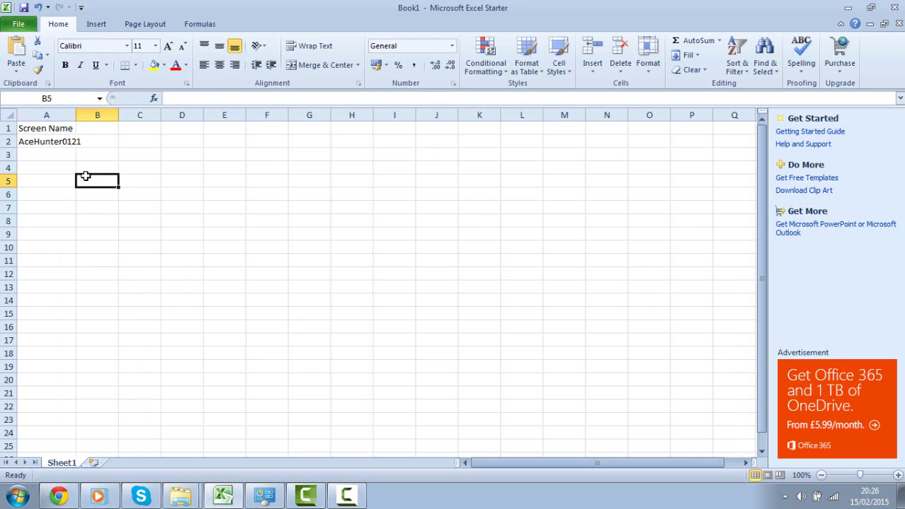
double_click(74, 107)
Step: Select and deselect the heading and first entry in A1:A2
click(82, 159)
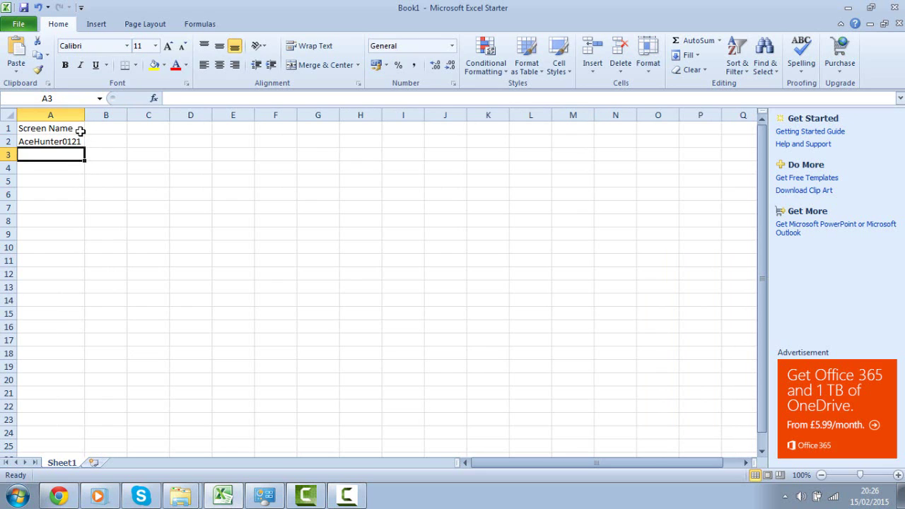
drag(79, 131, 79, 143)
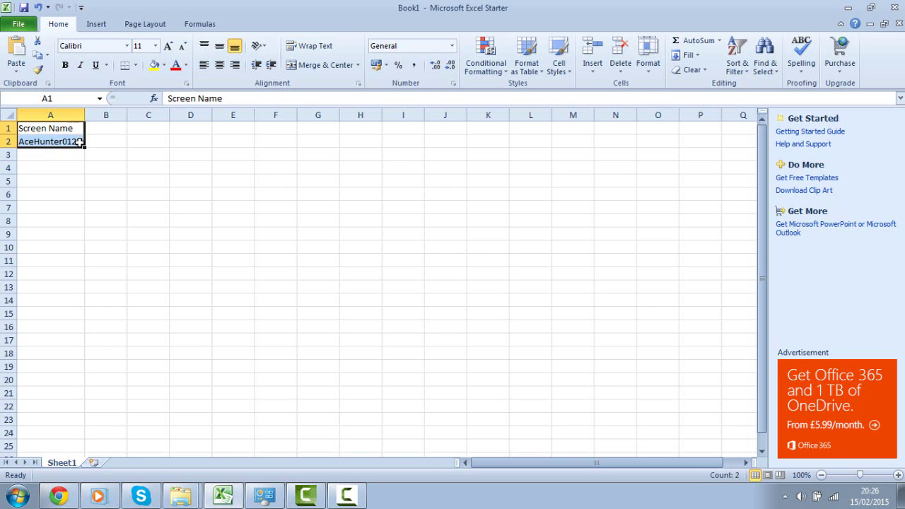
click(81, 155)
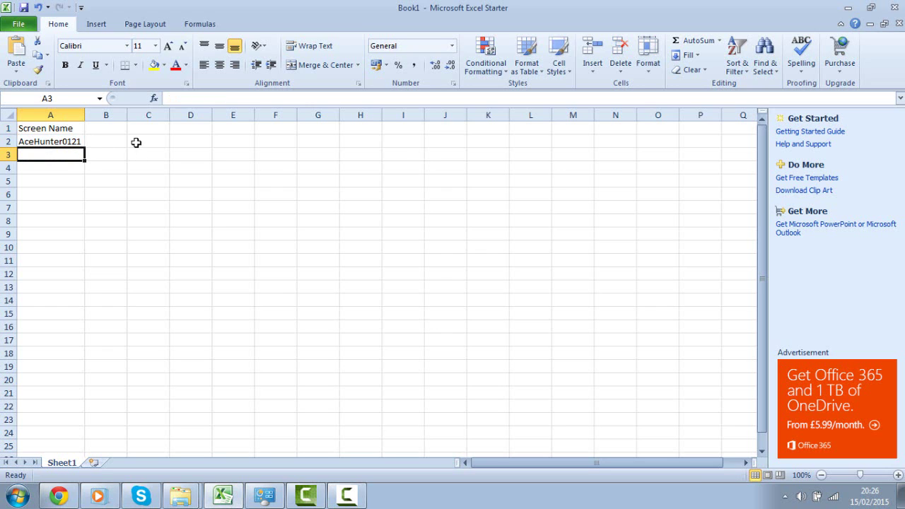
click(134, 141)
drag(56, 132, 56, 141)
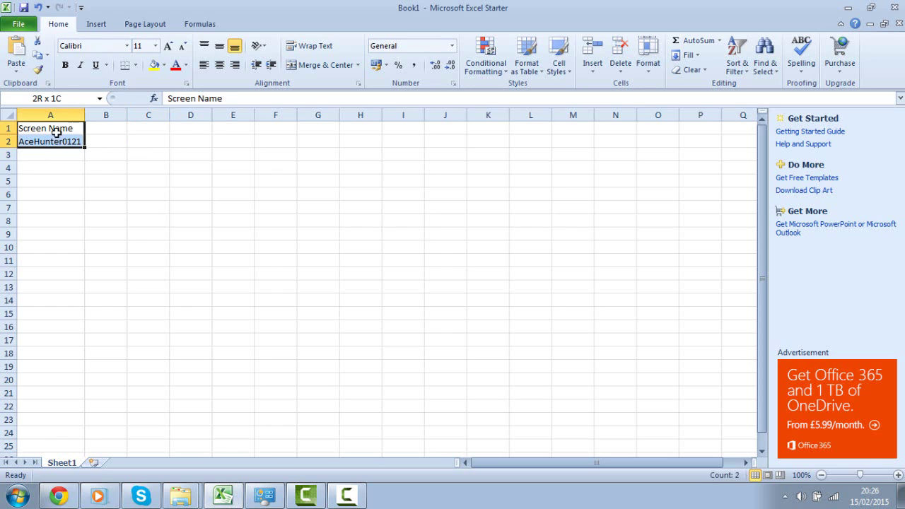
click(60, 155)
Step: Enter the second player's screen name in A3, correcting typos along the way
click(64, 140)
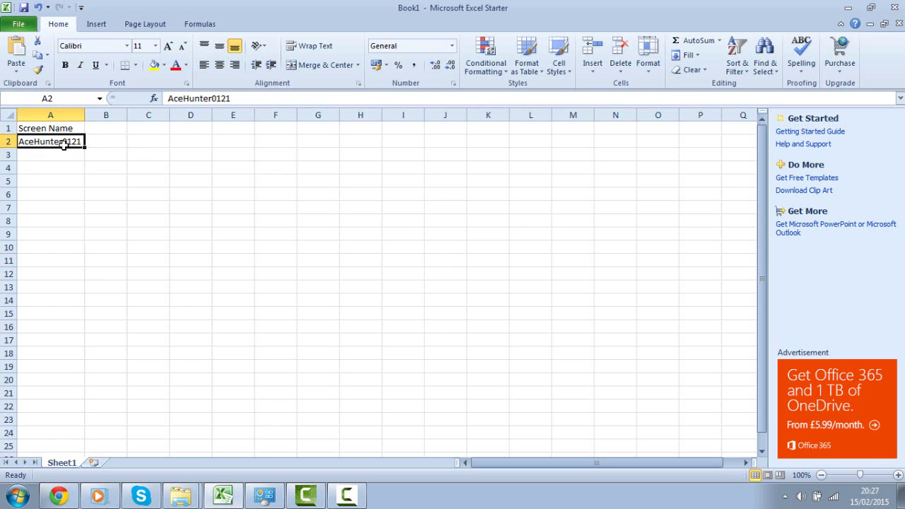
click(64, 153)
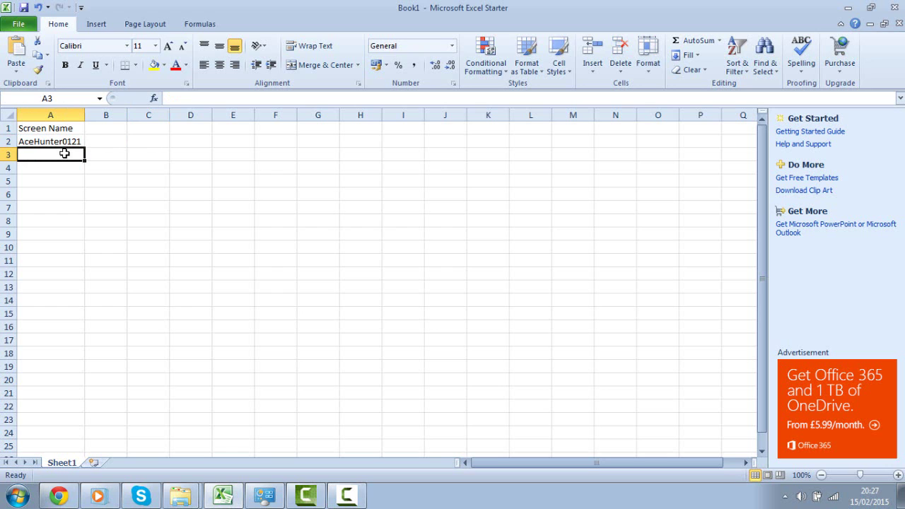
text(MvG X)
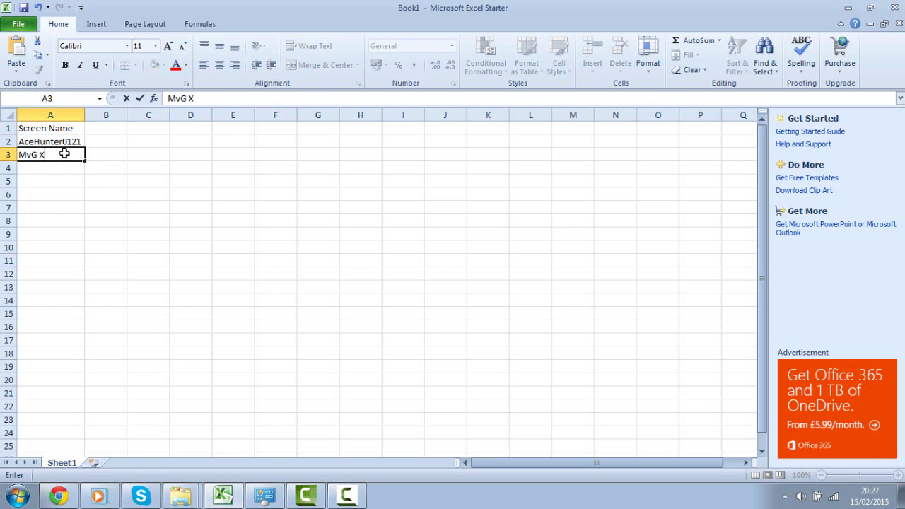
key(BackSpace)
text(x Rap)
key(BackSpace)
text(PiDzZz)
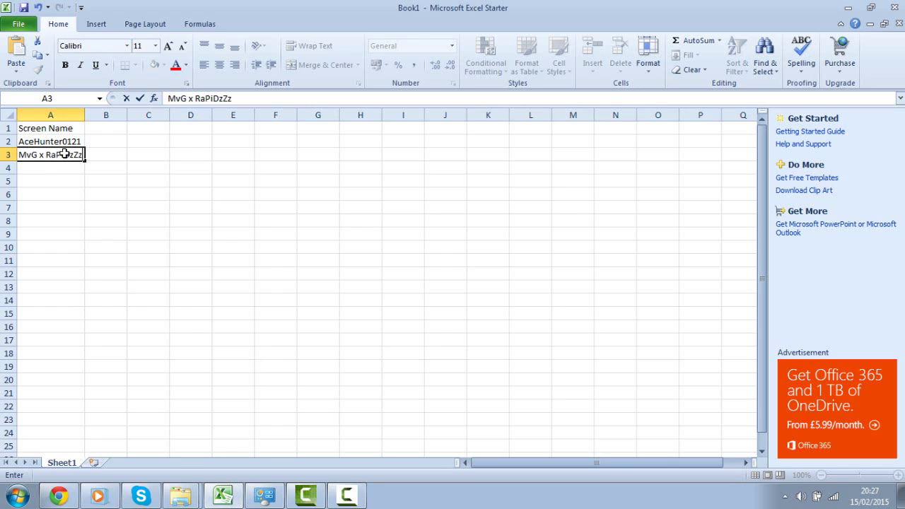
key(Return)
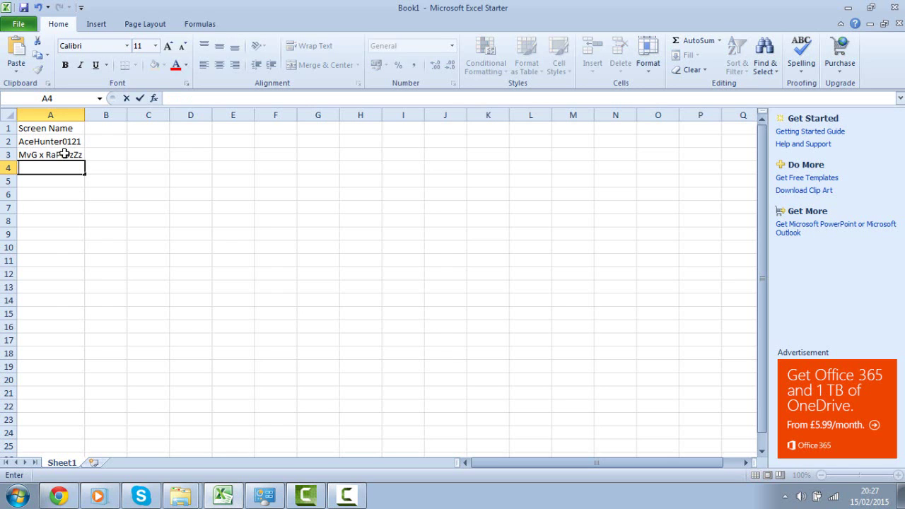
Step: Enter the third player's screen name in A4, fixing its final digit
text(C)
click(65, 168)
text(G x Sla)
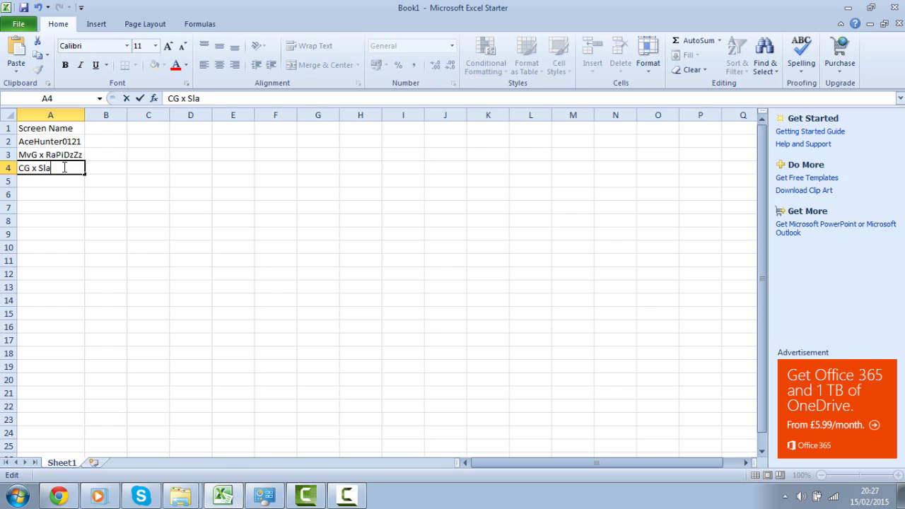
text(yer8699)
key(BackSpace)
text(8)
click(91, 177)
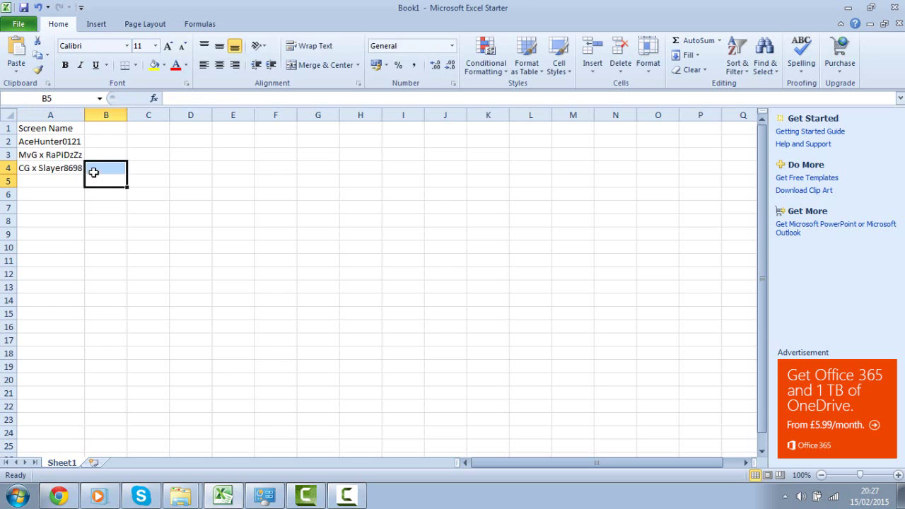
Step: Autofit column A to the longest screen name and review the A2:A4 list
click(137, 222)
double_click(83, 115)
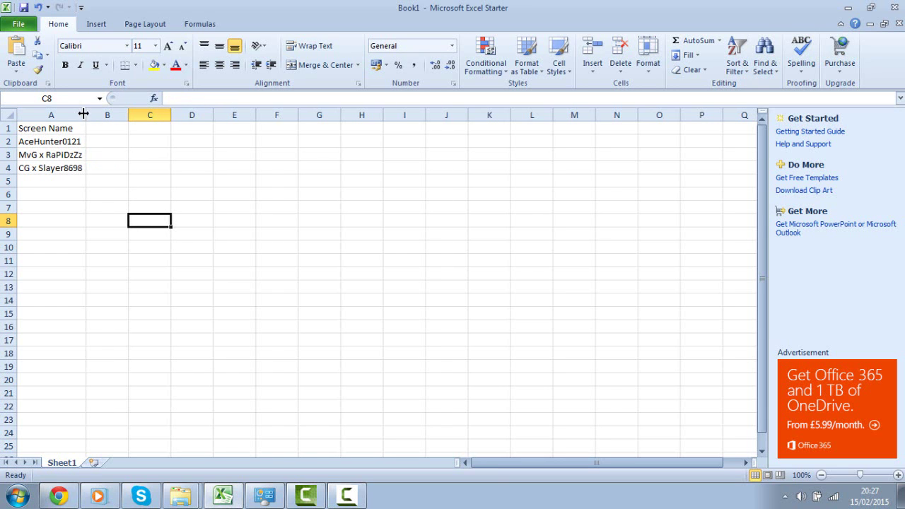
drag(59, 134, 64, 173)
click(80, 208)
click(62, 130)
click(57, 208)
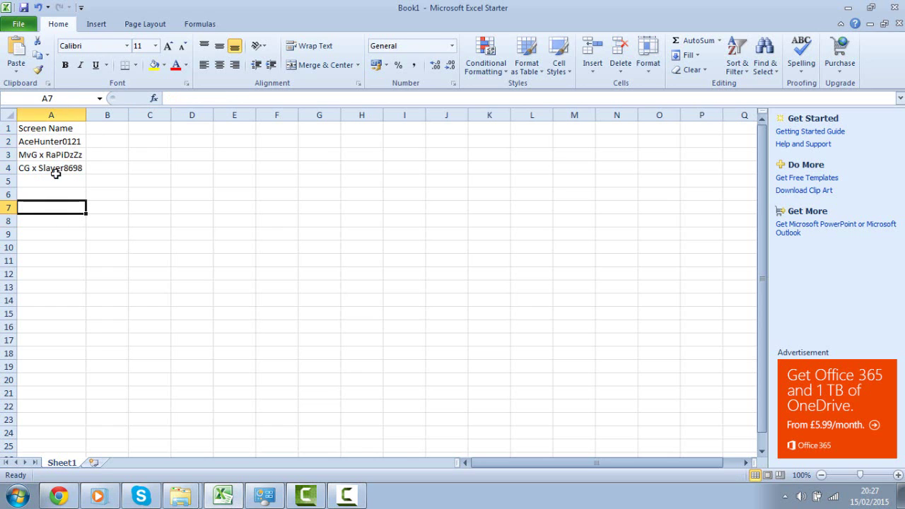
click(91, 128)
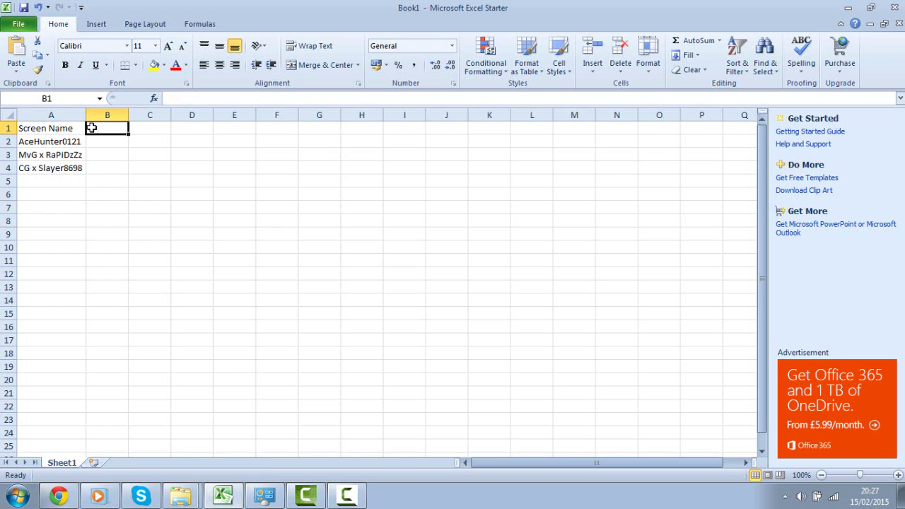
Step: Enter the 'Name' heading in B1 and fit column B to it
text(Name)
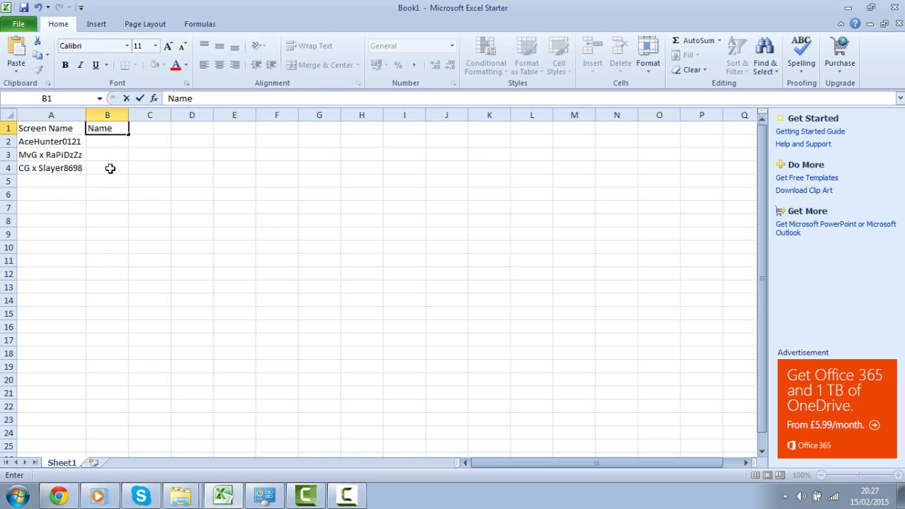
click(120, 194)
double_click(128, 113)
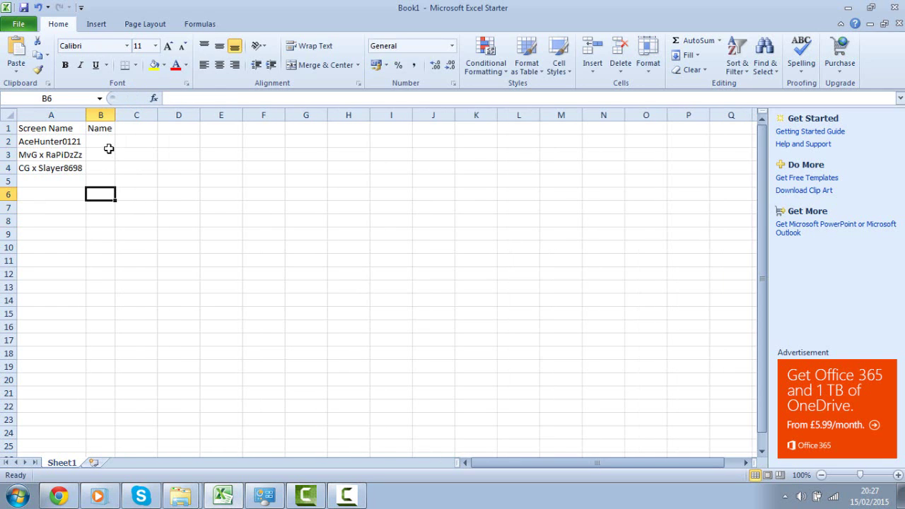
drag(109, 144, 108, 155)
click(110, 212)
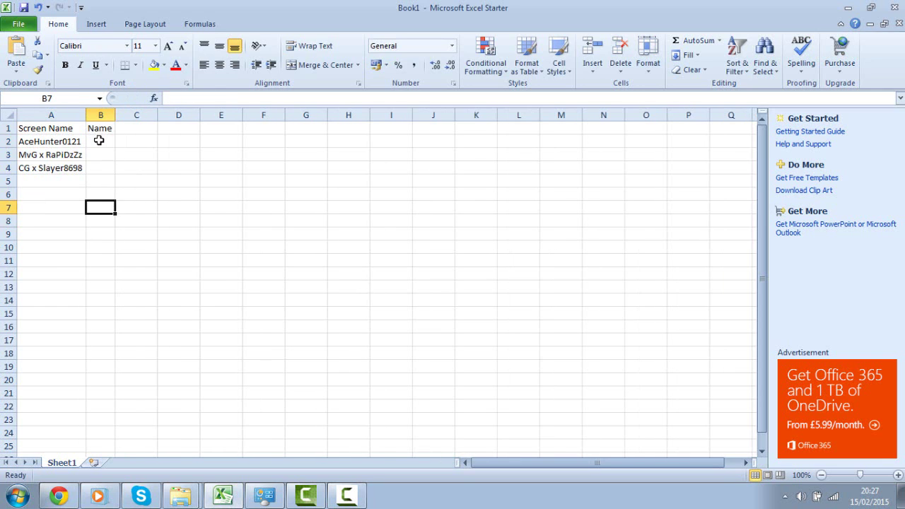
Step: Enter the three players' first names in B2:B4 and autofit column B
click(99, 140)
text(K)
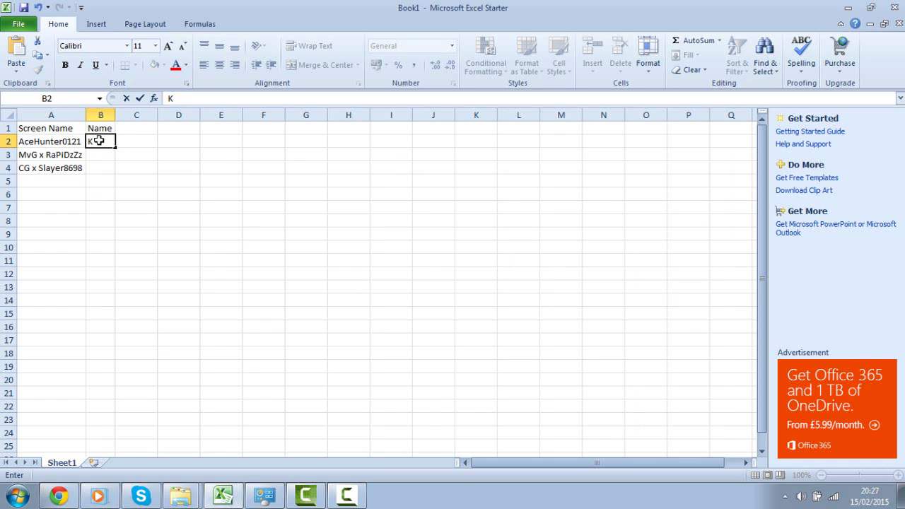
text(aran)
key(Return)
text(T)
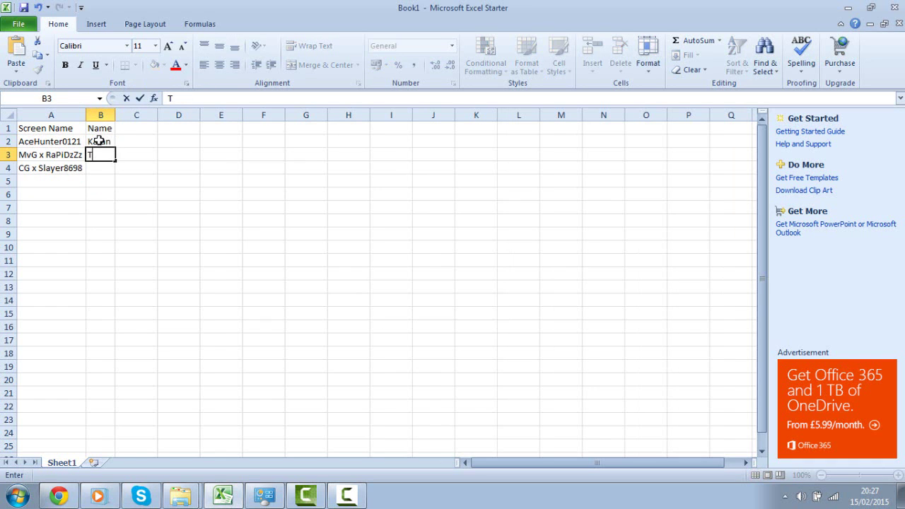
text(om)
key(Return)
text(G)
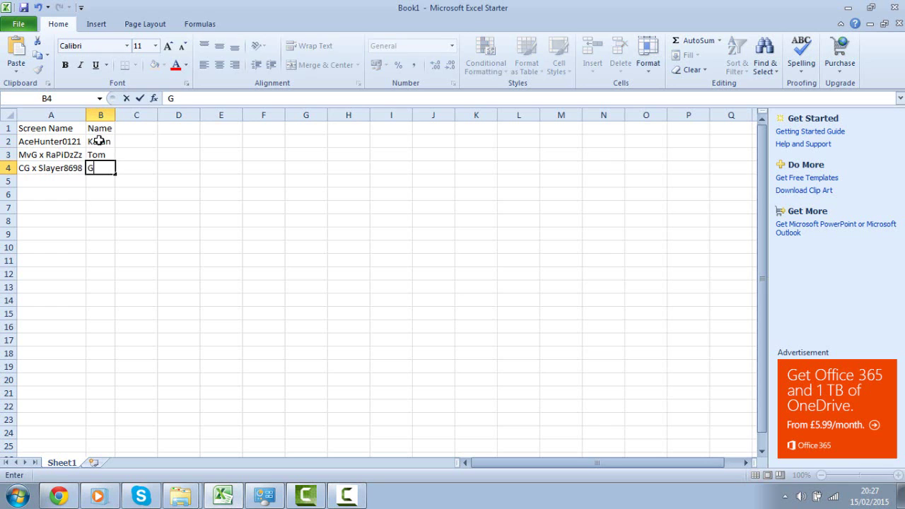
text(eorgw)
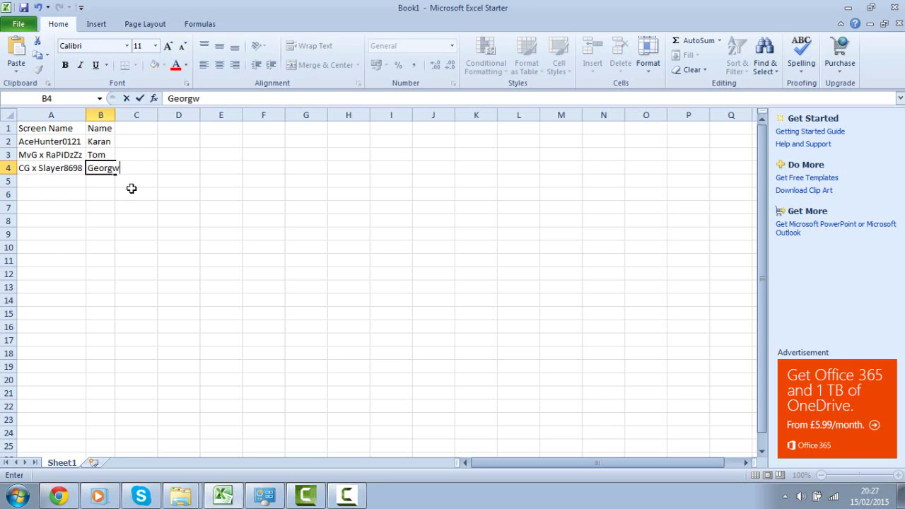
click(131, 188)
double_click(115, 114)
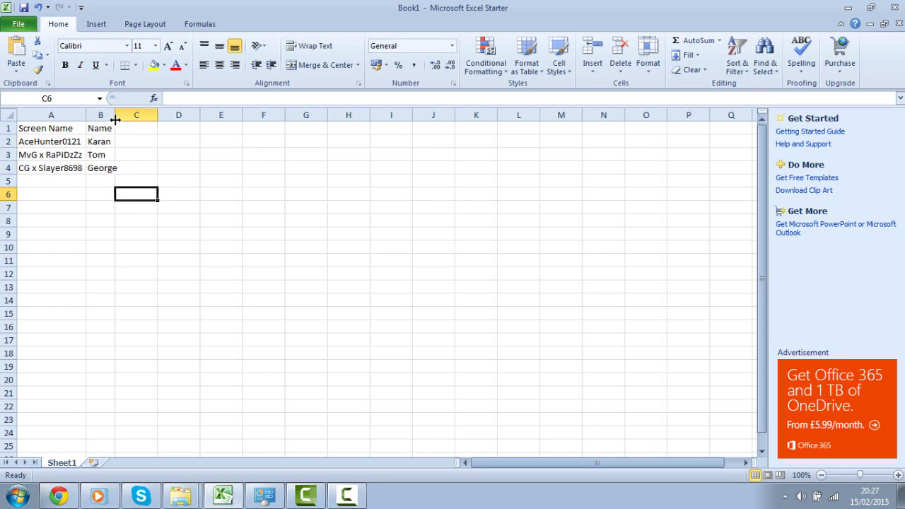
click(132, 244)
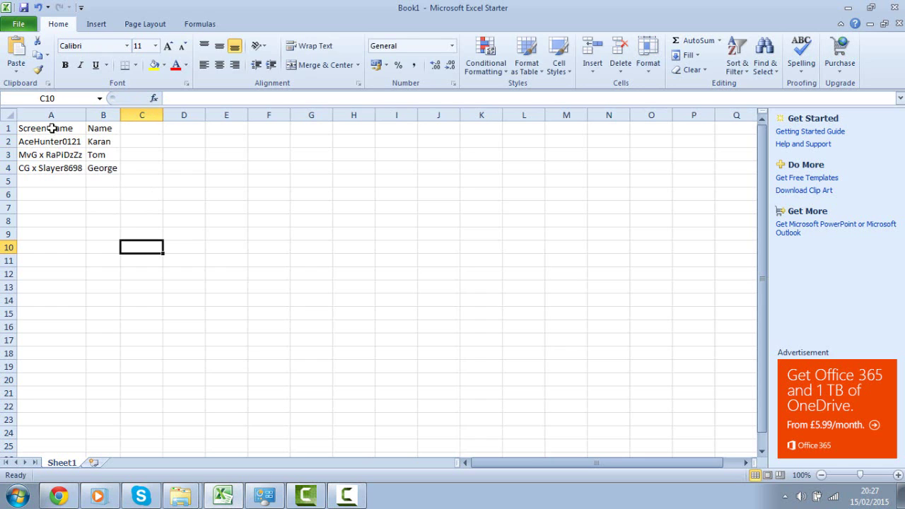
Step: Make the header row 1 bold
click(10, 128)
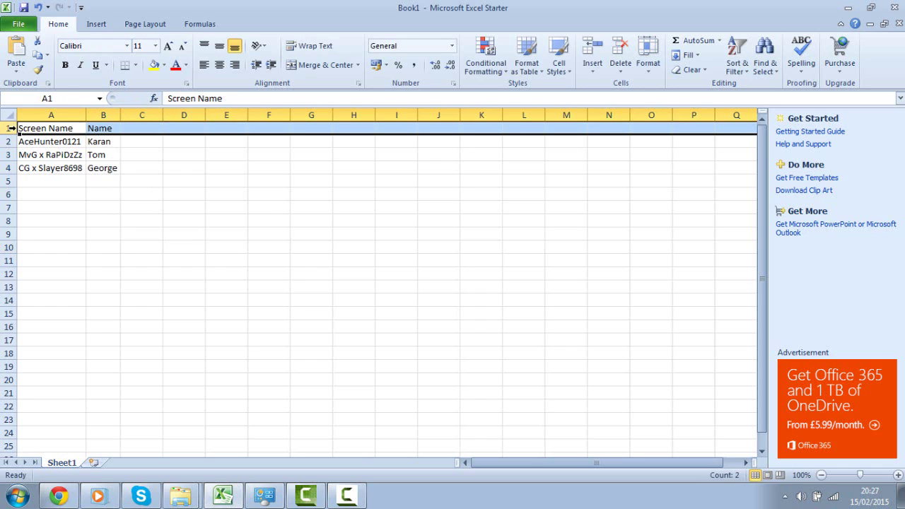
click(64, 63)
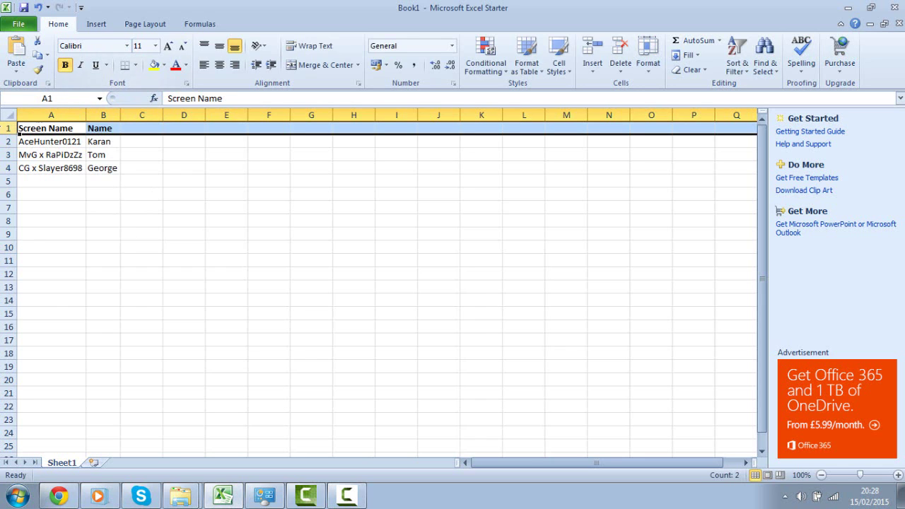
click(53, 192)
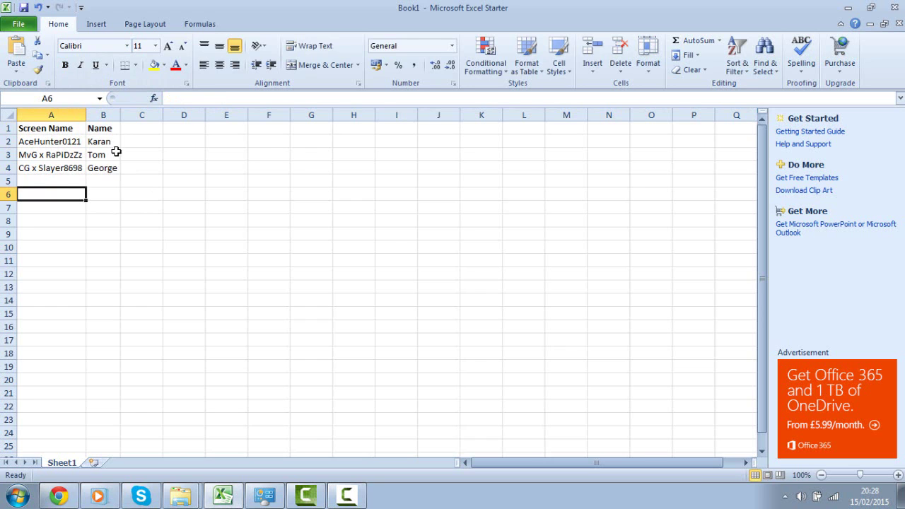
drag(83, 131, 126, 135)
click(127, 205)
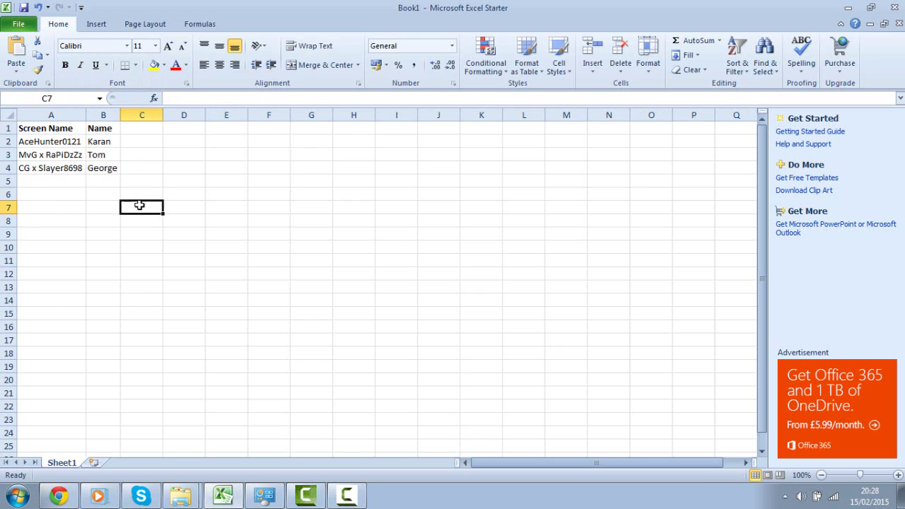
Step: Add the 'Occupation' heading in C1 and fit column C to it
click(139, 130)
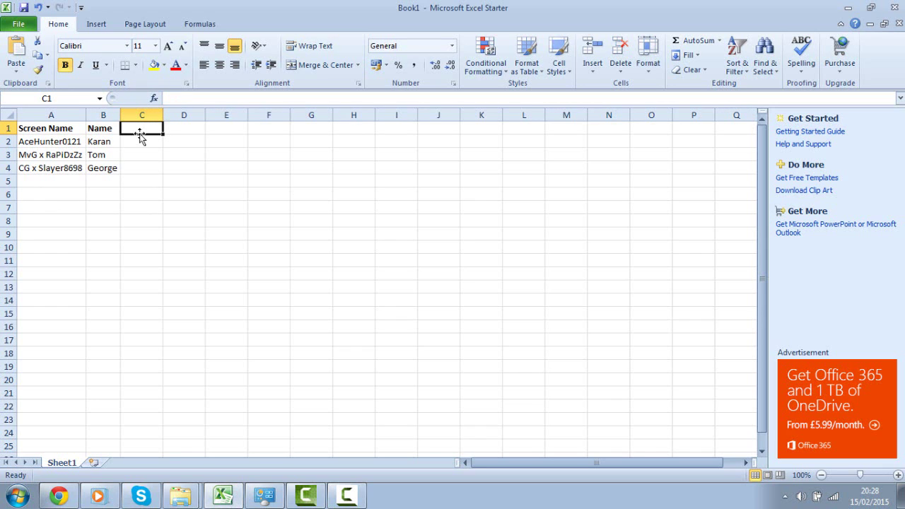
text(Wor)
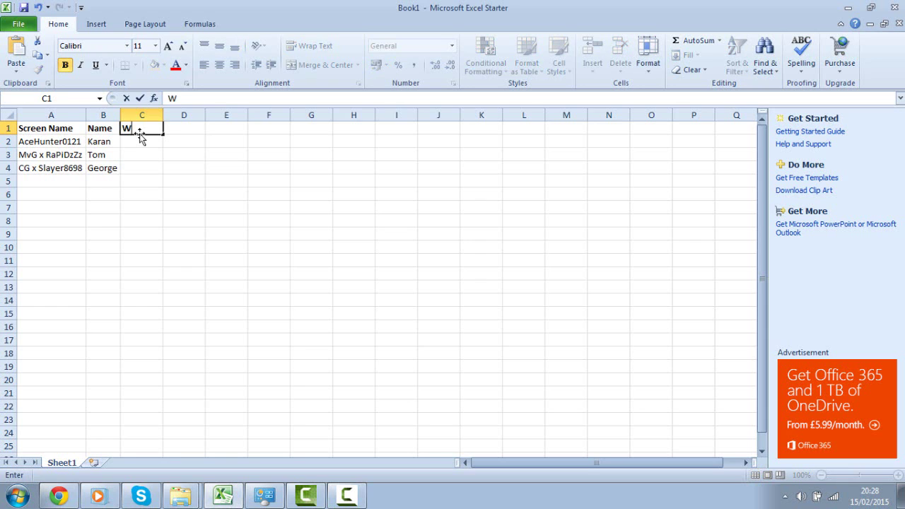
key(BackSpace)
key(BackSpace)
text(J)
key(BackSpace)
text(Occupation)
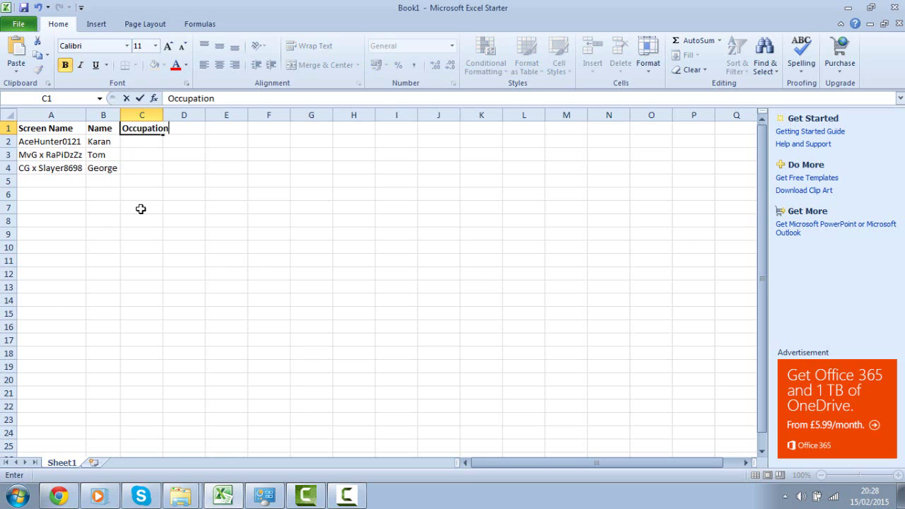
click(141, 208)
double_click(163, 115)
Step: Enter Architect, Redstone Engineer and Receptionist in C2:C4
click(159, 141)
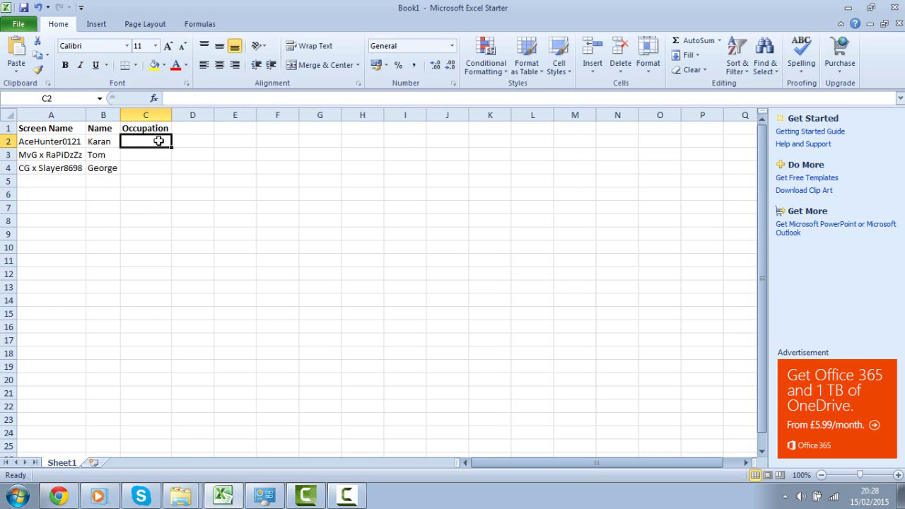
text(Archi)
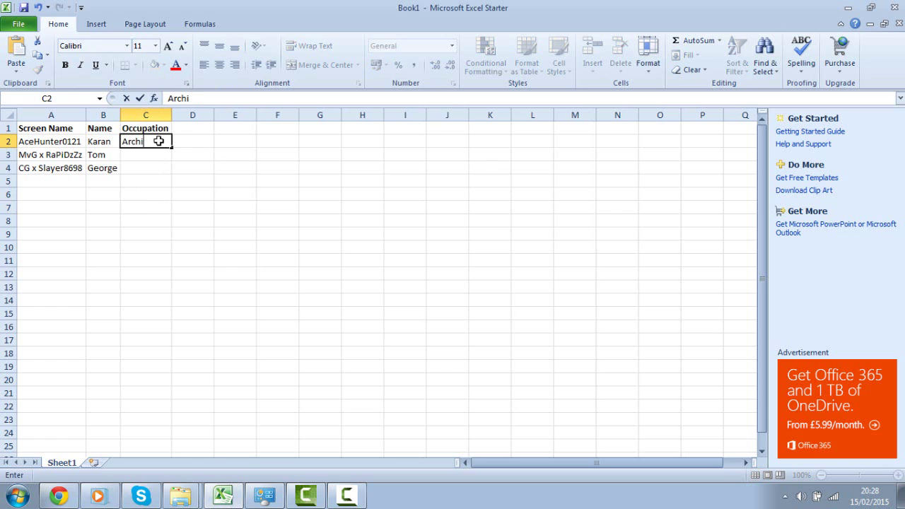
text(tect)
key(Return)
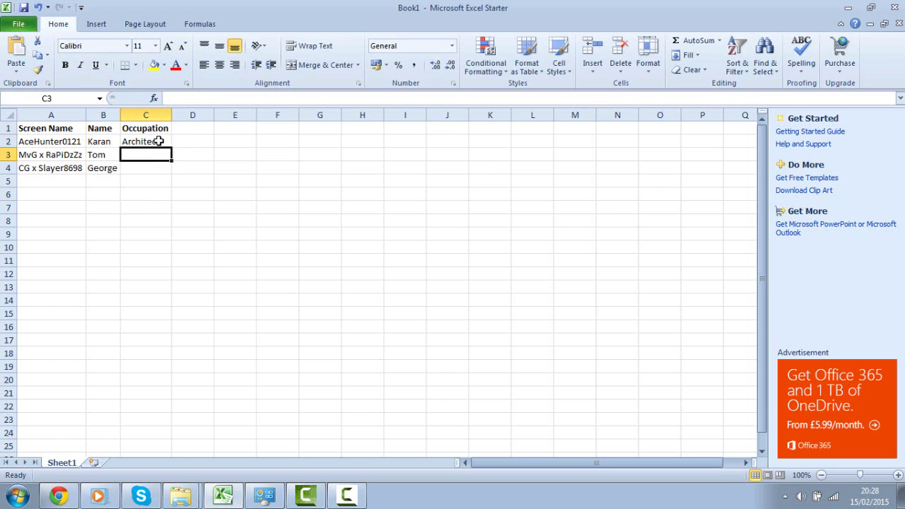
text(Reds)
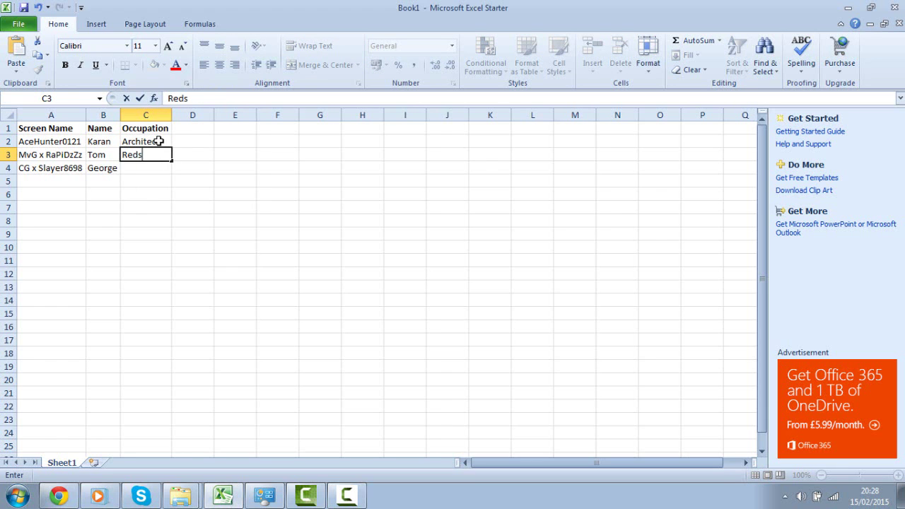
text(tone Engineer)
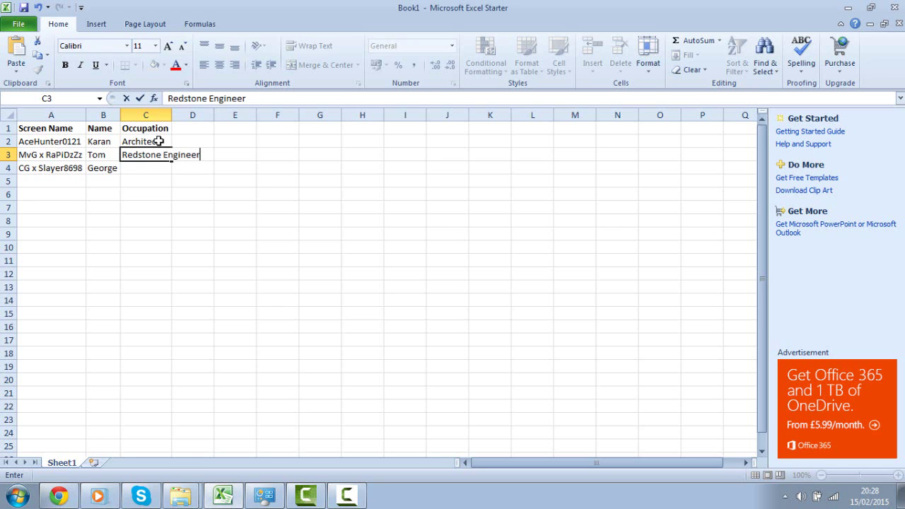
key(Return)
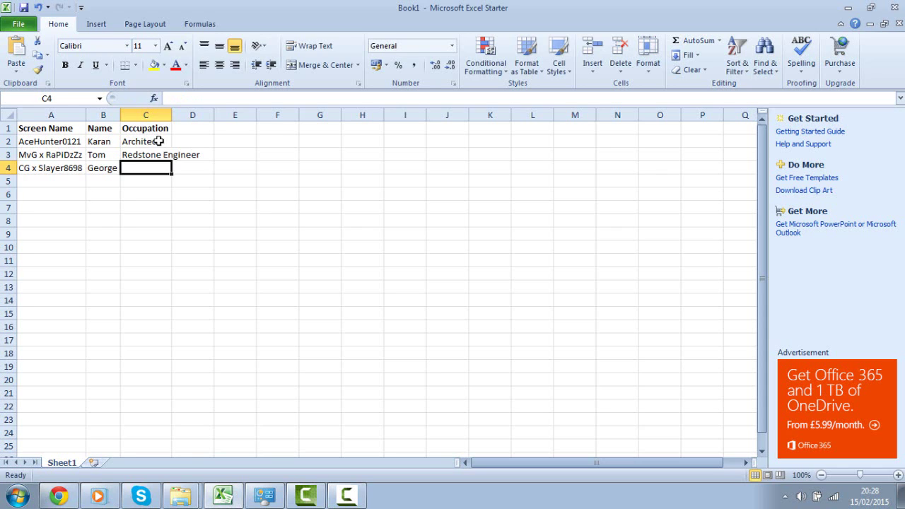
text(R)
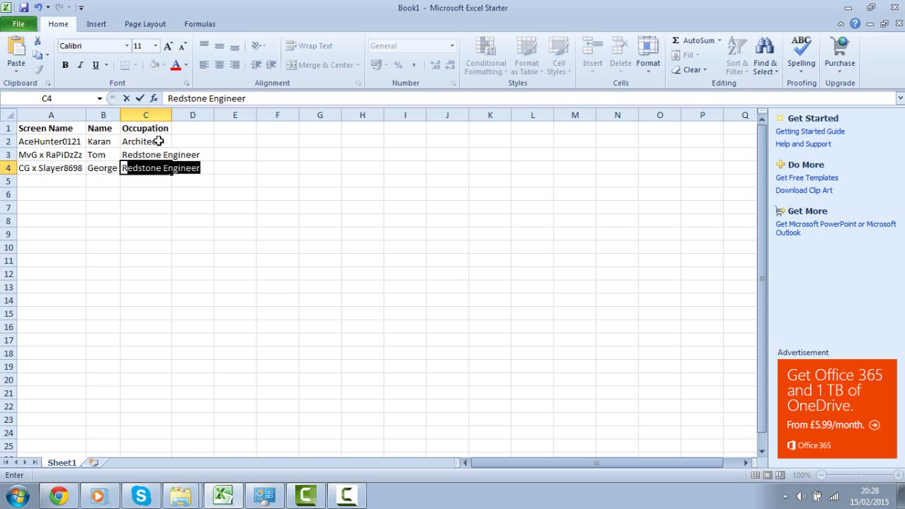
text(eceptionist)
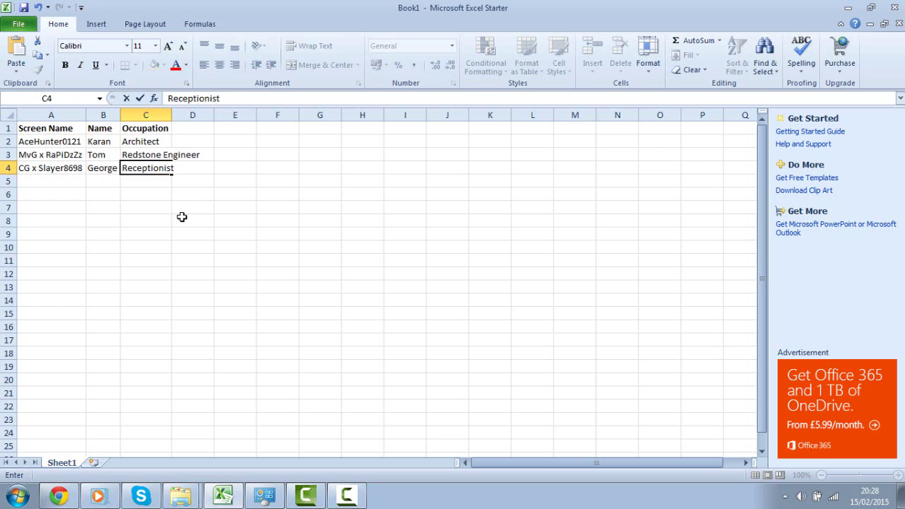
click(182, 216)
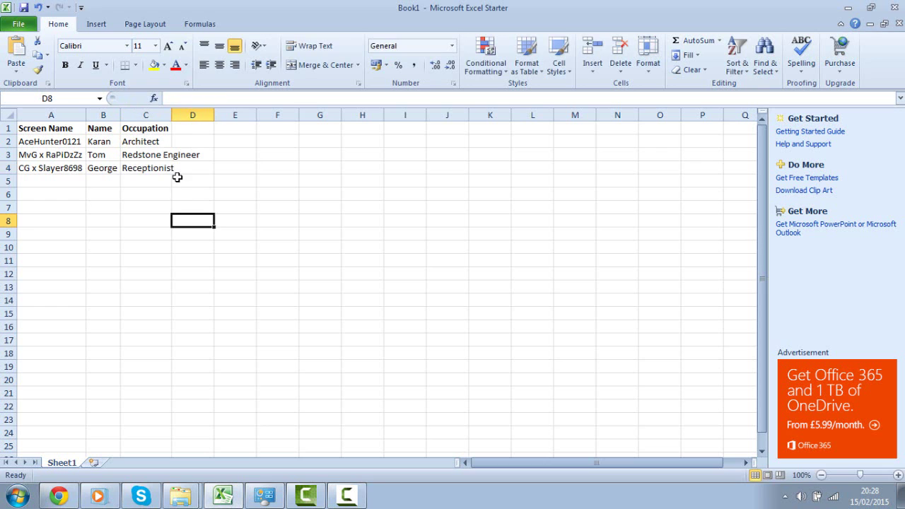
Step: Autofit column C to its longest occupation and select then deselect row 5
double_click(171, 114)
click(180, 184)
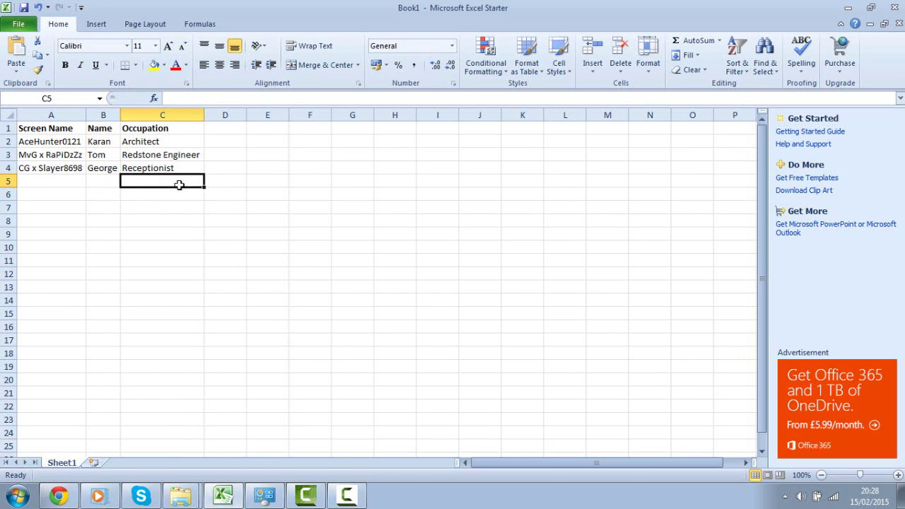
click(166, 260)
click(65, 172)
click(84, 224)
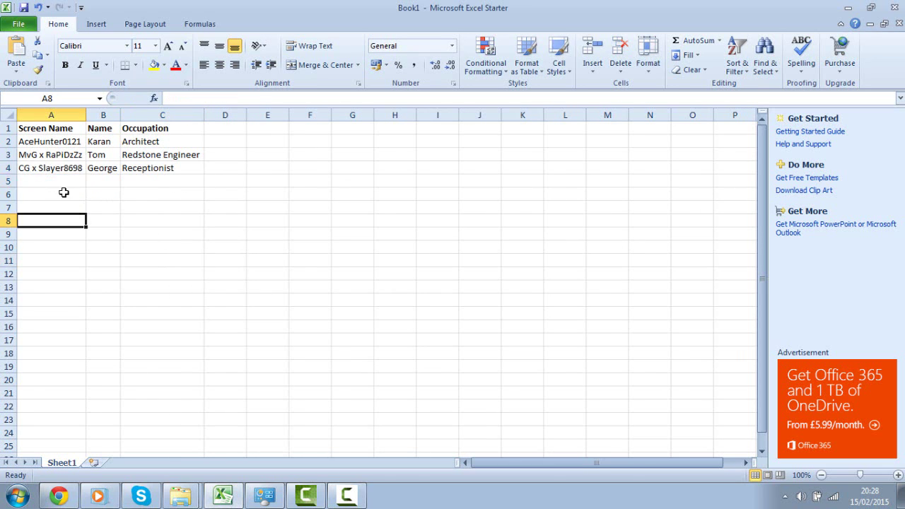
click(9, 180)
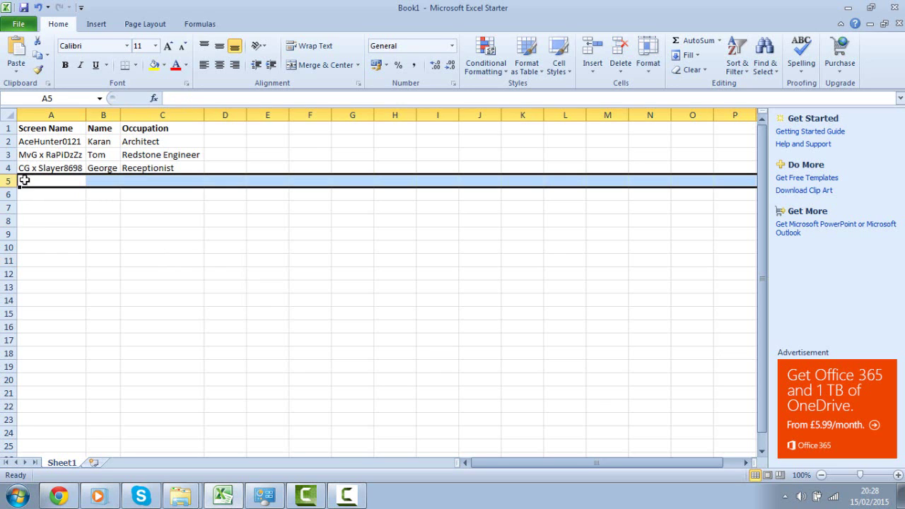
click(81, 211)
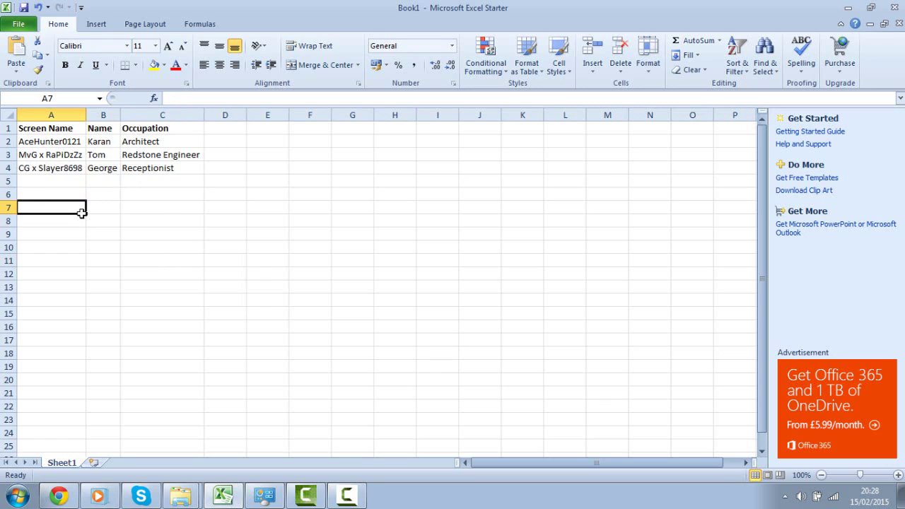
Step: Overwrite Receptionist in C4 with Teacher
click(129, 167)
text(F)
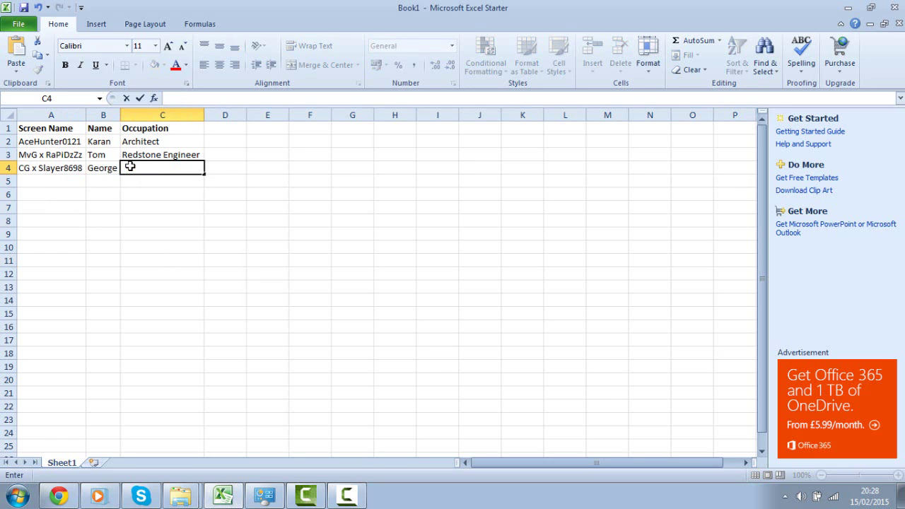
text(eacher)
click(159, 204)
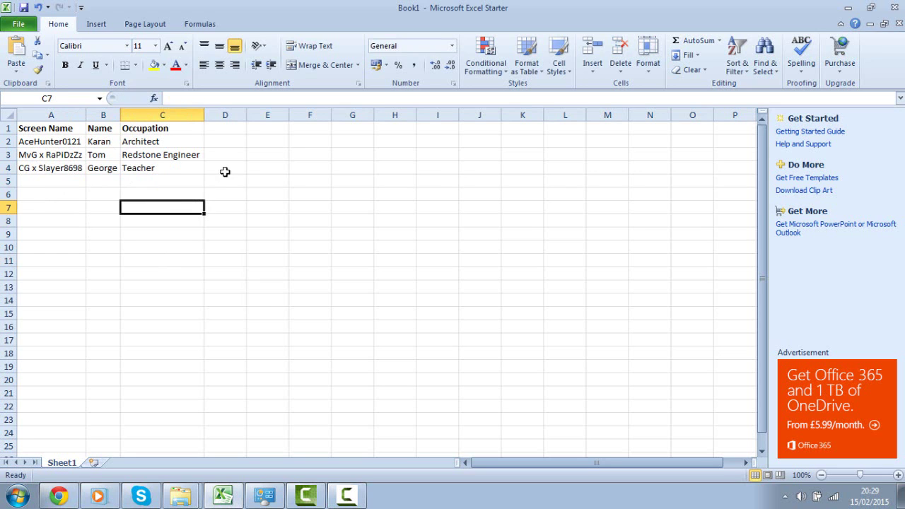
drag(234, 131, 235, 138)
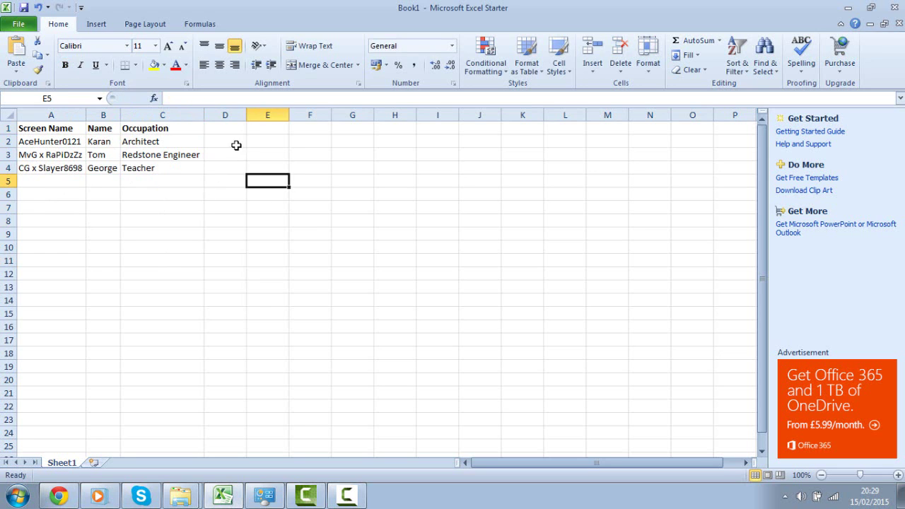
click(228, 130)
click(228, 140)
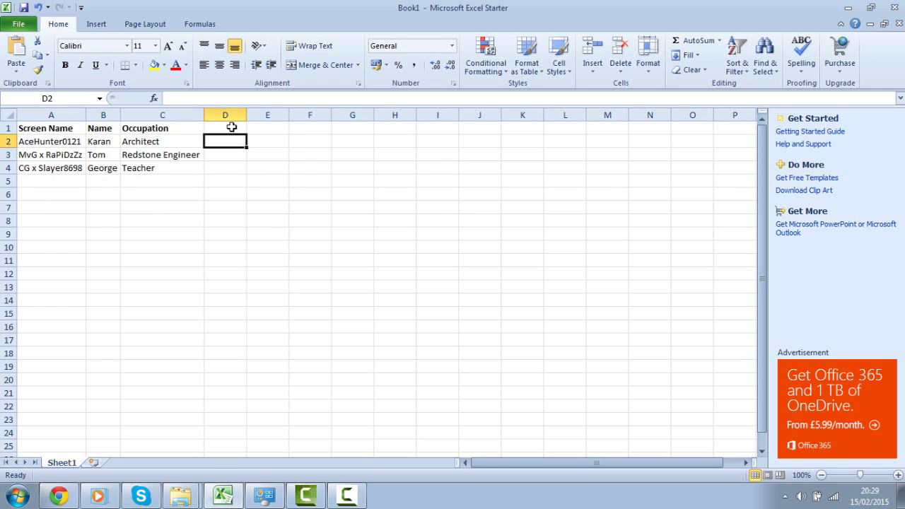
Step: Enter the 'Weekly Pay' heading in D1 and fit column D to it
click(231, 128)
text(P)
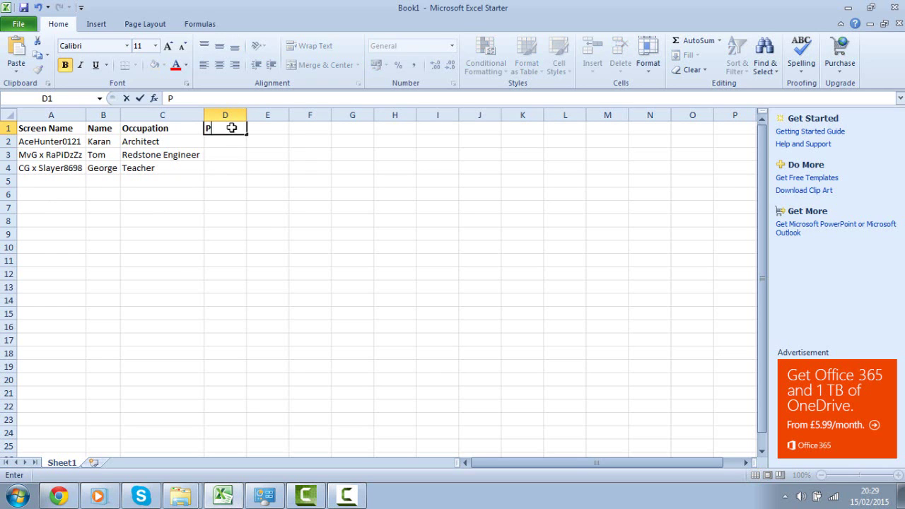
key(BackSpace)
text(Weekly P)
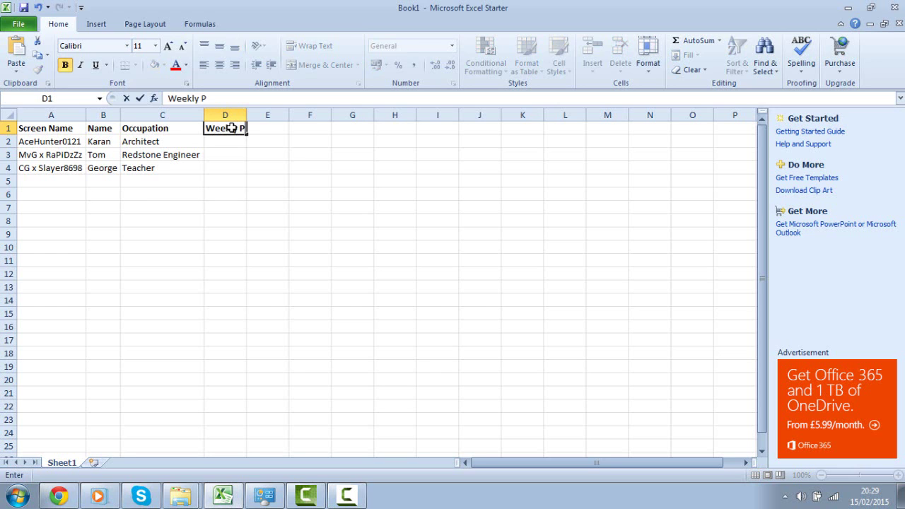
text(ay)
click(234, 153)
double_click(246, 114)
click(241, 202)
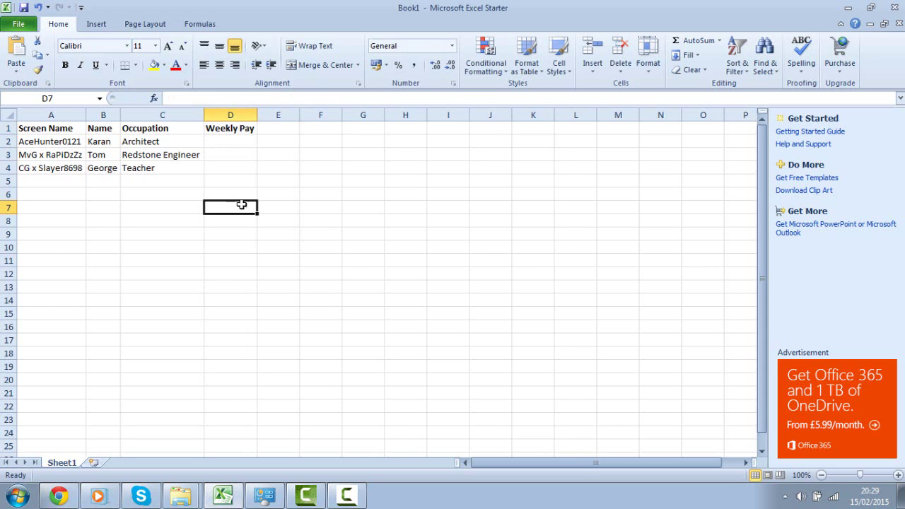
Step: Clear an accidental A5:H20 selection and scroll back to the top of the sheet
click(229, 129)
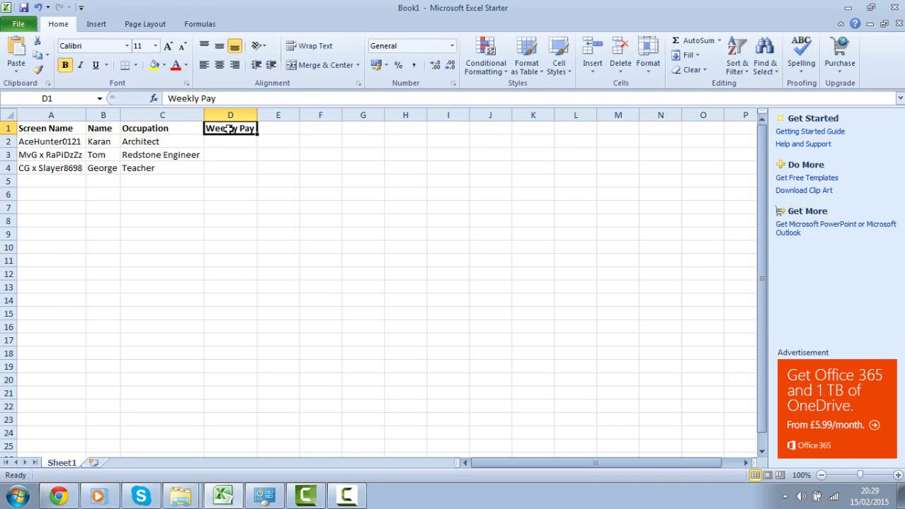
click(229, 179)
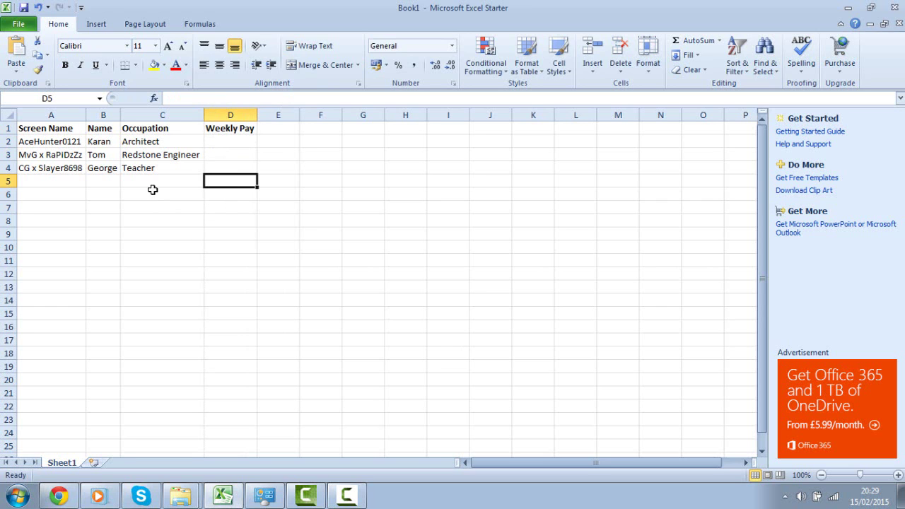
drag(33, 182, 526, 445)
click(660, 313)
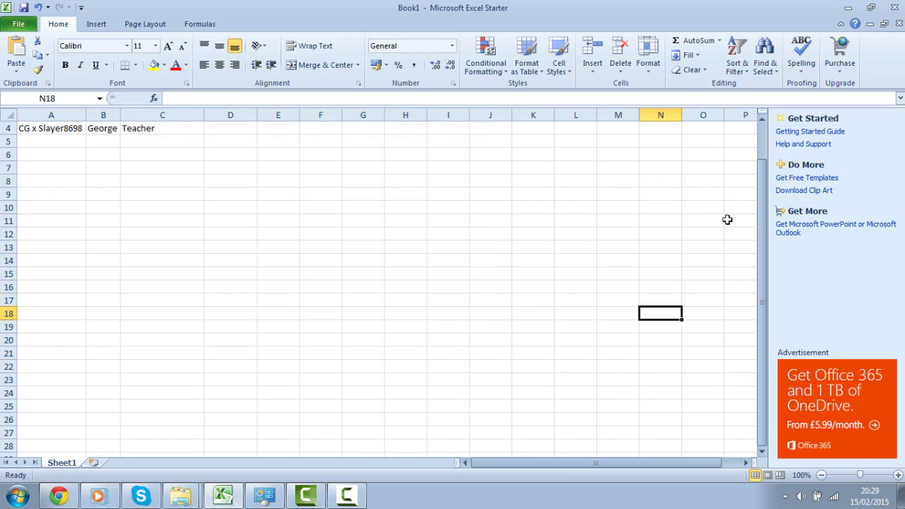
drag(762, 221, 763, 209)
click(559, 209)
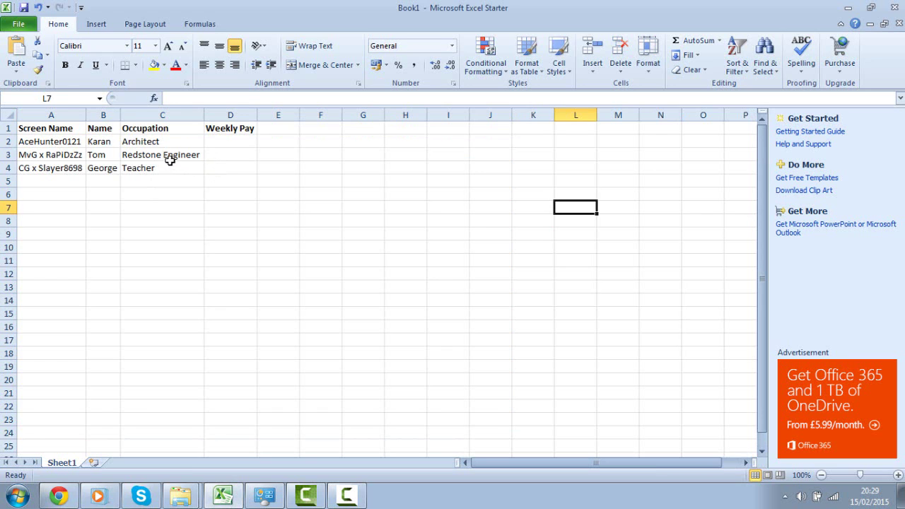
drag(170, 161, 168, 141)
click(154, 203)
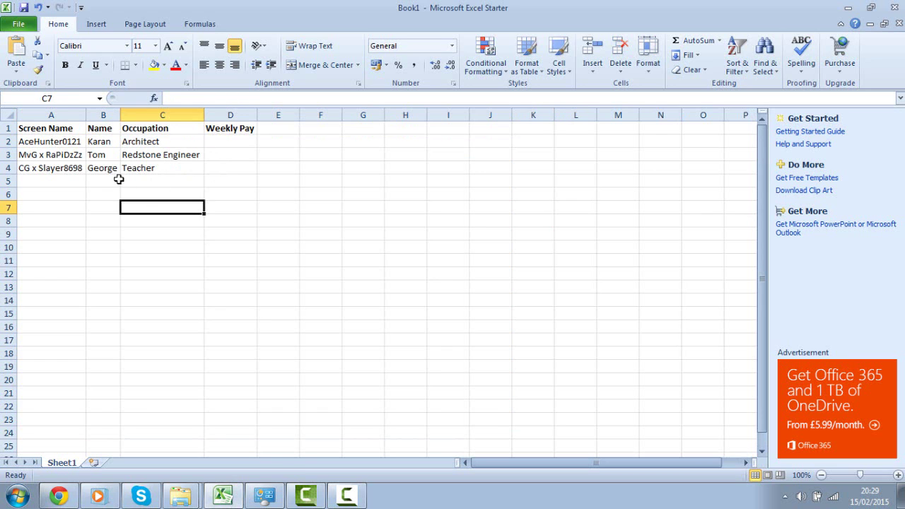
click(62, 141)
drag(62, 142, 212, 182)
click(231, 219)
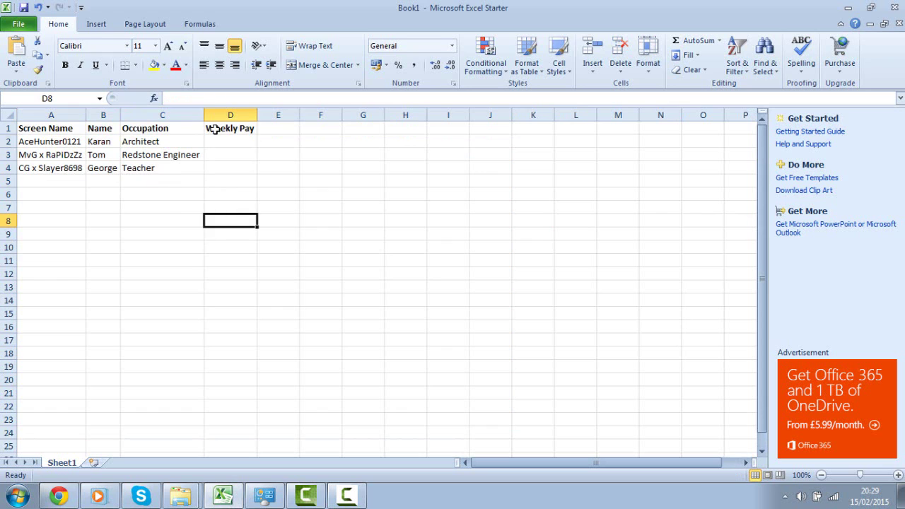
click(215, 155)
click(215, 142)
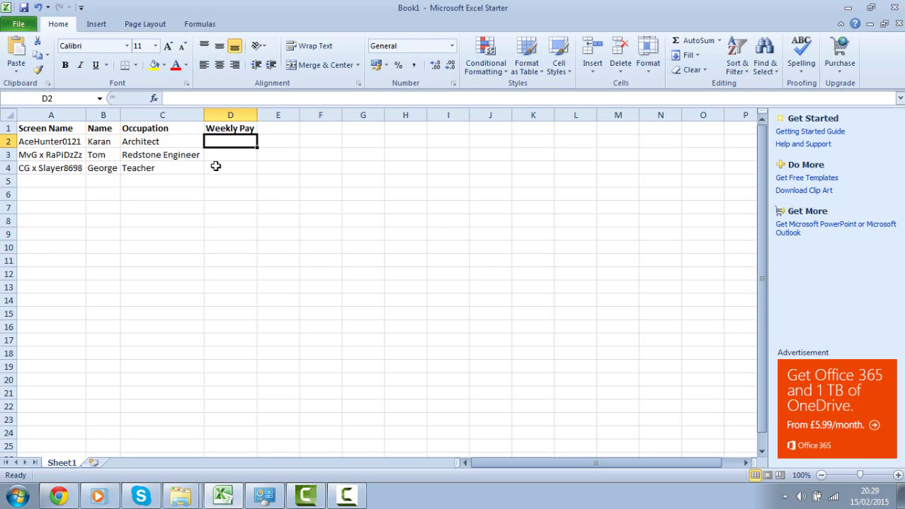
click(249, 209)
click(278, 127)
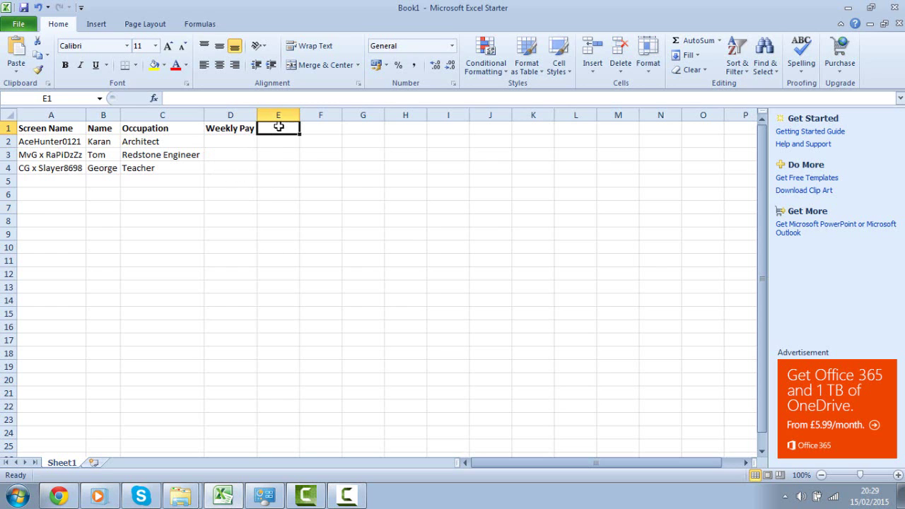
key(ctrl+b)
mouse_move(232, 134)
mouse_down()
mouse_move(230, 162)
mouse_move(228, 142)
mouse_up()
click(229, 181)
click(231, 161)
click(228, 177)
click(228, 178)
click(228, 189)
click(216, 219)
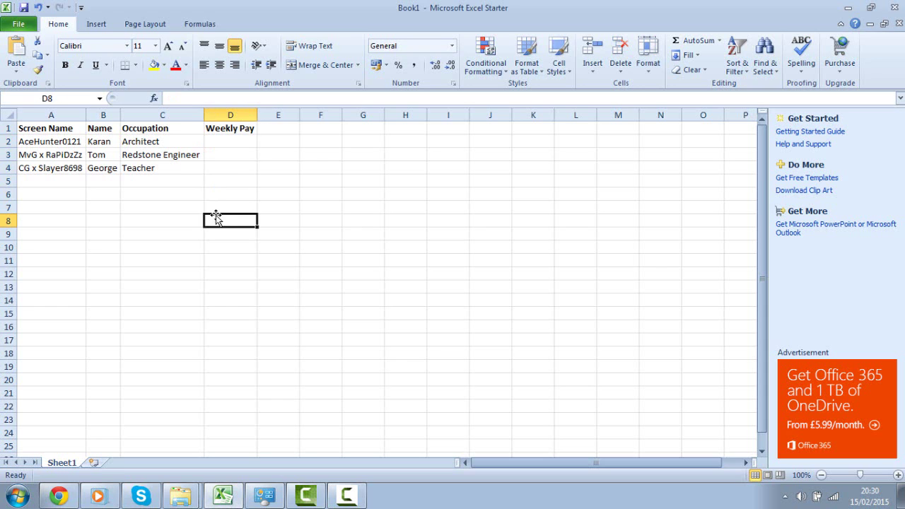
click(276, 127)
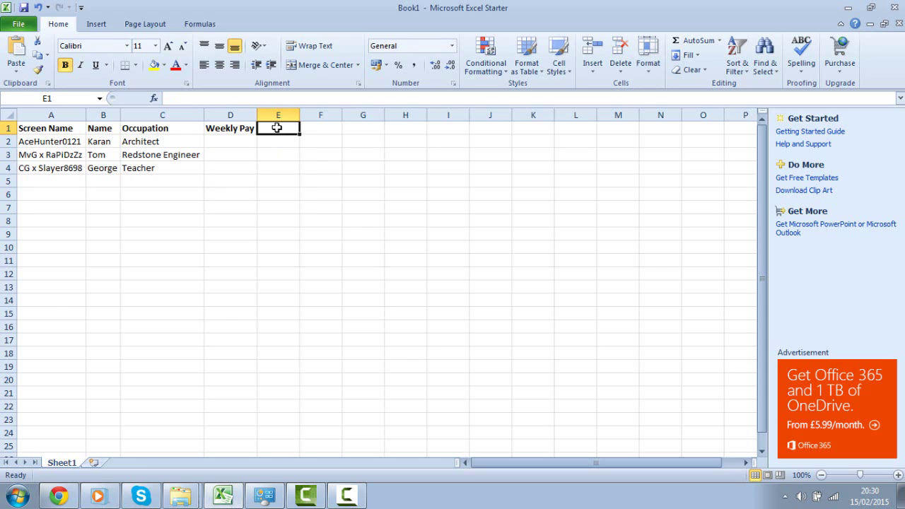
drag(238, 127, 219, 110)
Step: Cut the A1:D4 table and paste it at B1
right_click(107, 132)
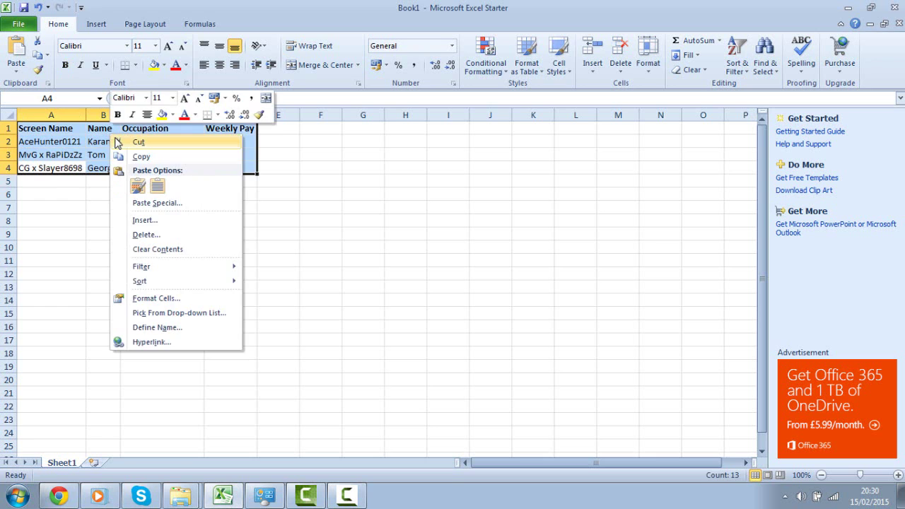
key(c)
click(105, 129)
key(ctrl+v)
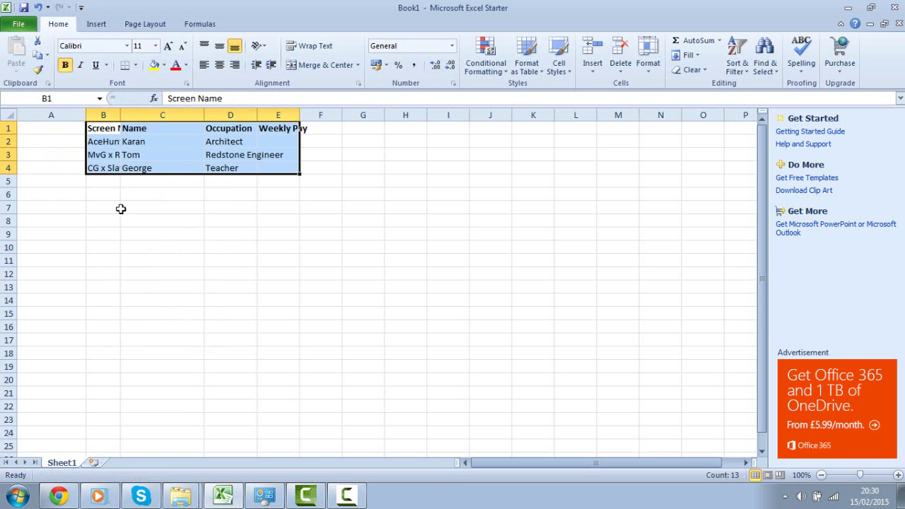
click(122, 207)
Step: Autofit the Screen Name, Name and Occupation columns and make column A narrow
double_click(120, 115)
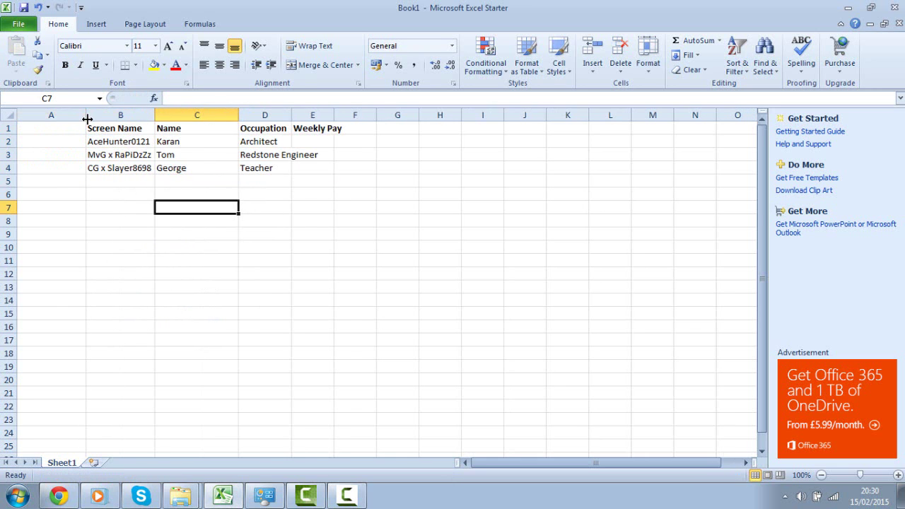
drag(86, 117, 44, 121)
double_click(197, 116)
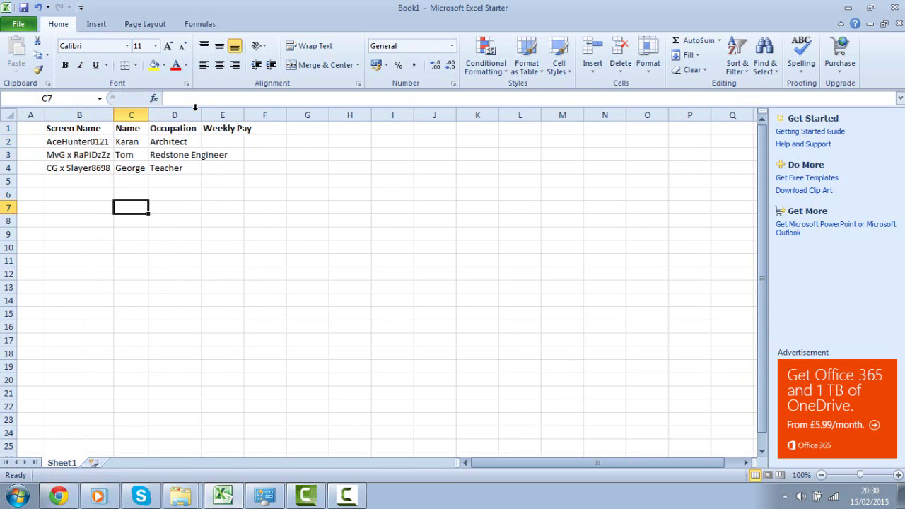
double_click(201, 116)
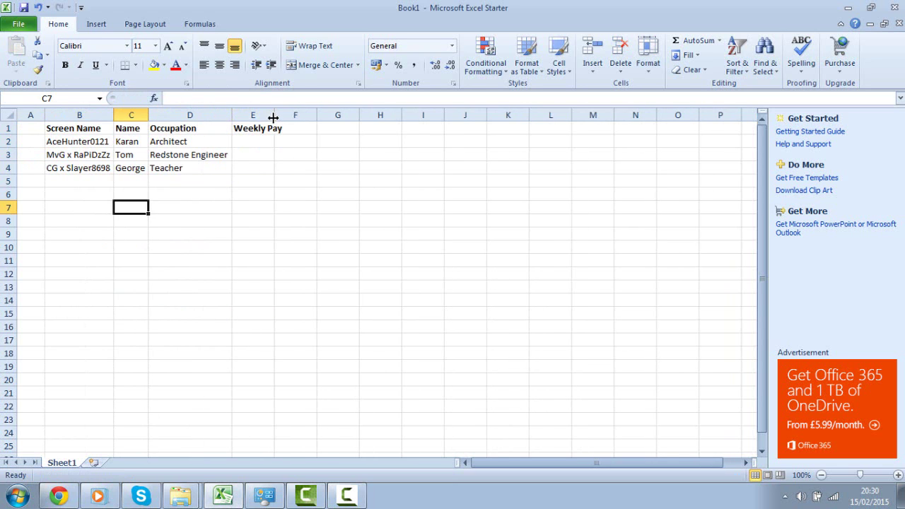
click(32, 130)
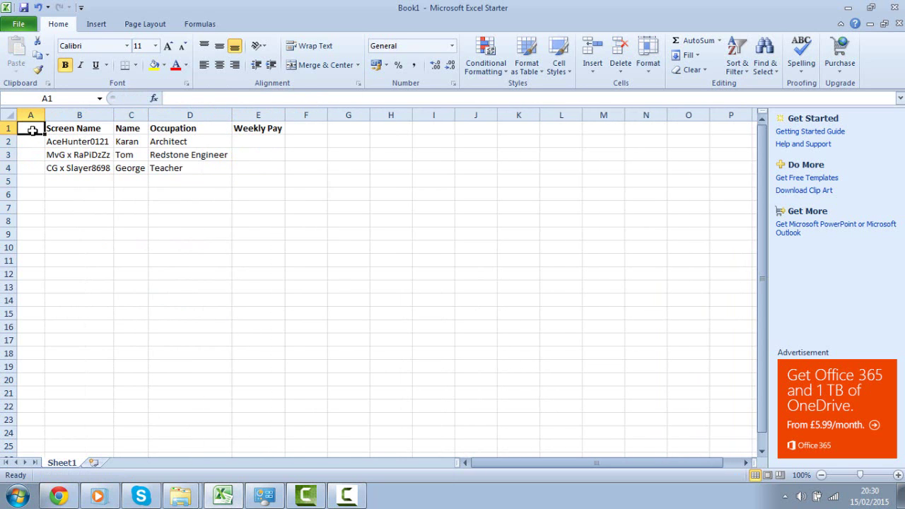
Step: Put a 'Pin' heading in A1 and fit column A to it
text(Num)
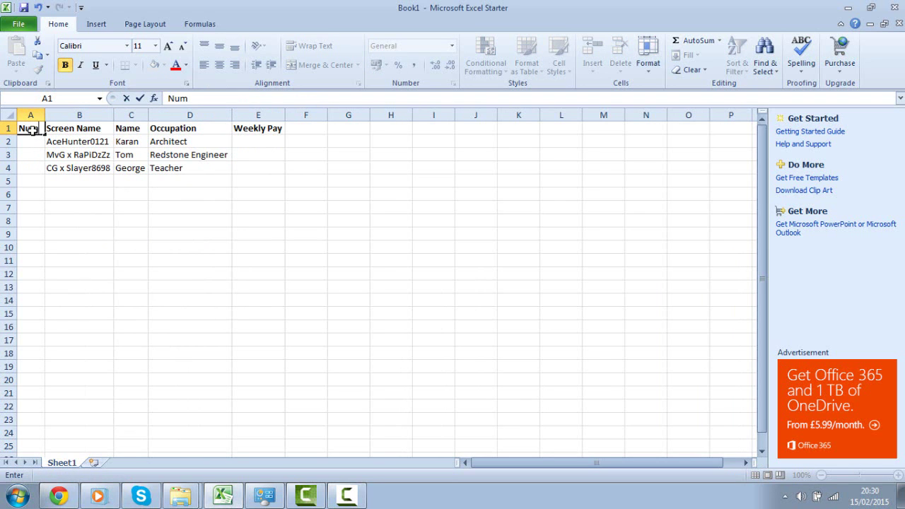
text(ber)
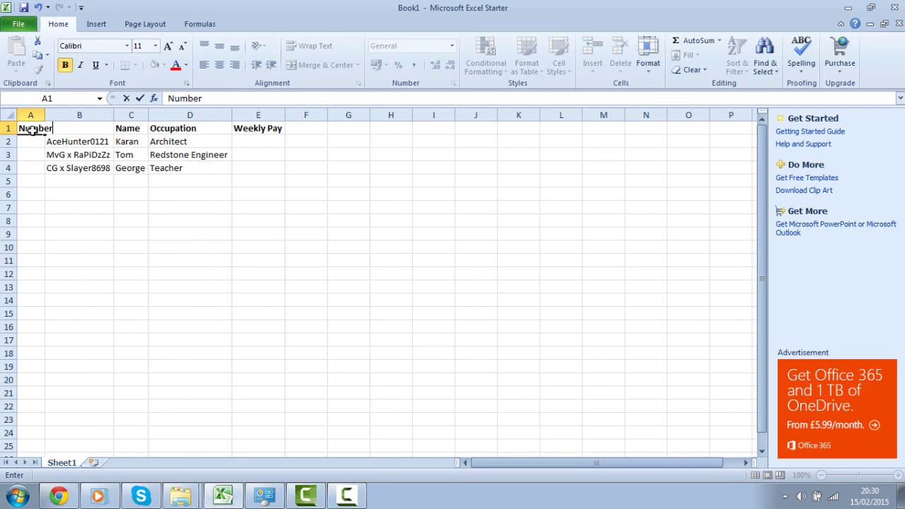
key(BackSpace)
key(BackSpace)
key(BackSpace)
key(BackSpace)
key(BackSpace)
text(Pin)
double_click(42, 115)
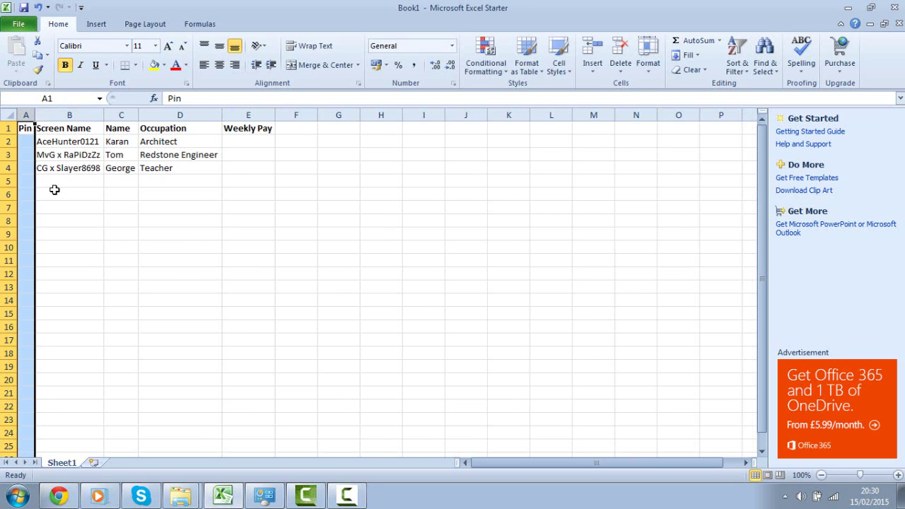
click(58, 205)
click(29, 140)
click(28, 128)
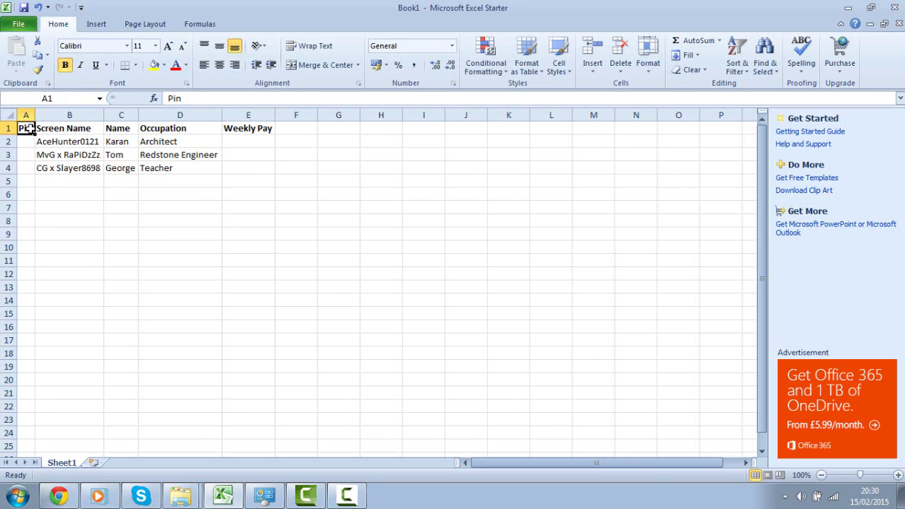
Step: Rename the A1 heading to 'Server Pin' and autofit column A
double_click(26, 128)
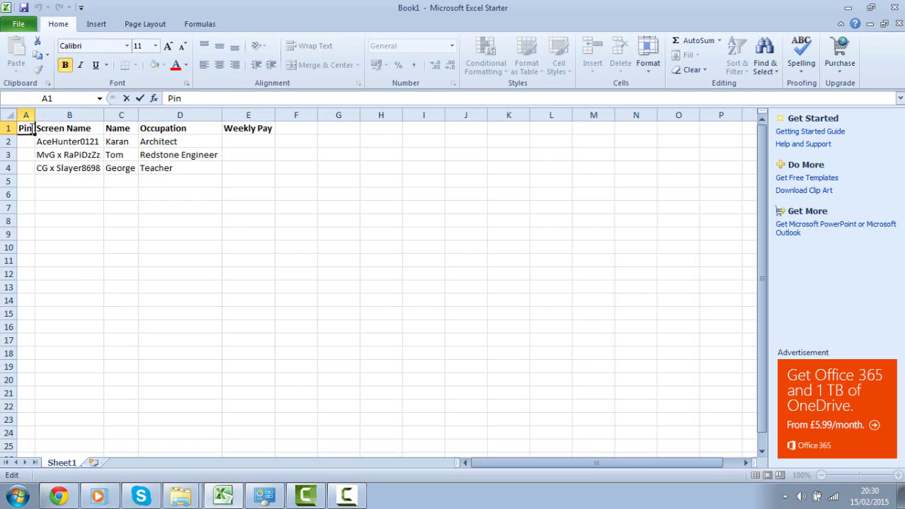
text(Accou)
key(BackSpace)
key(BackSpace)
key(BackSpace)
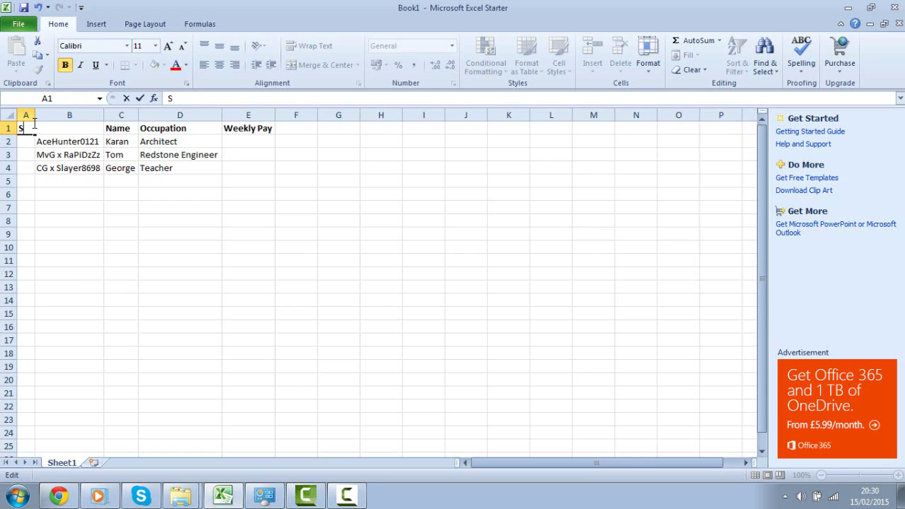
text(Server Pin)
click(56, 205)
double_click(35, 115)
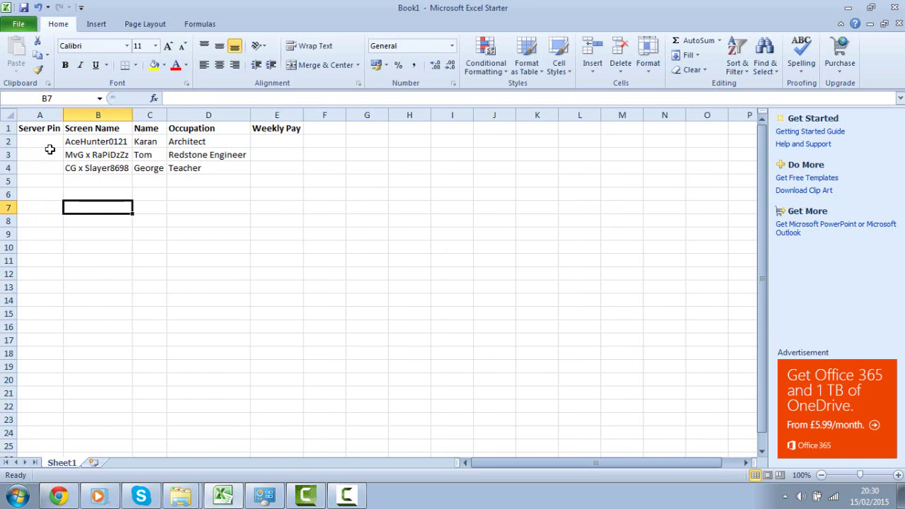
click(50, 147)
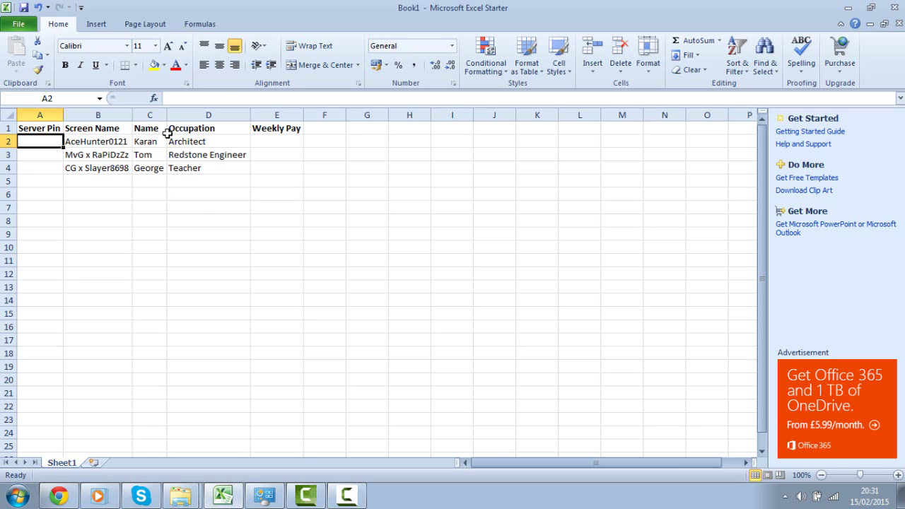
Step: Review the second screen name entry and the Server Pin heading
click(108, 152)
click(111, 190)
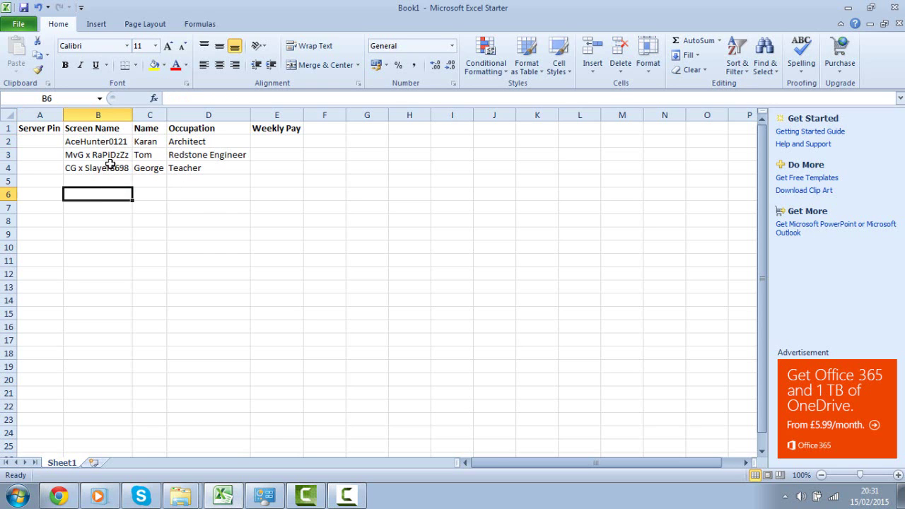
click(110, 158)
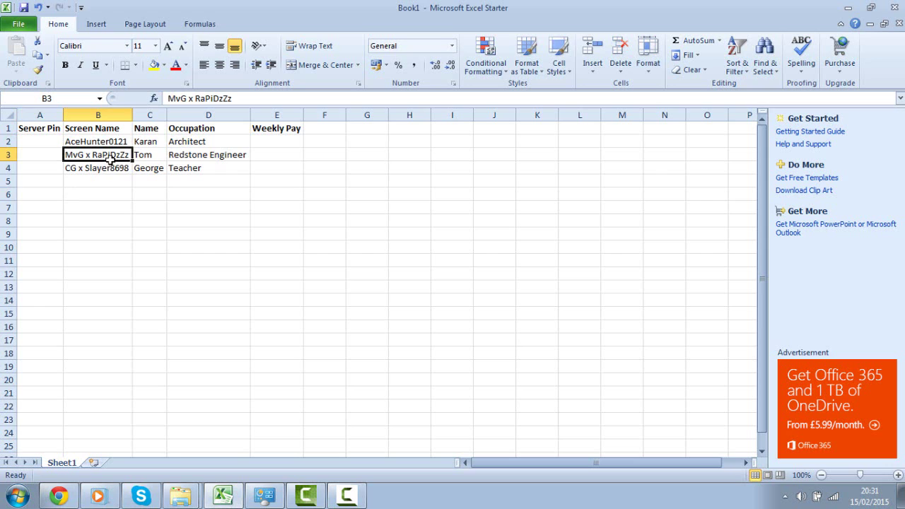
click(115, 205)
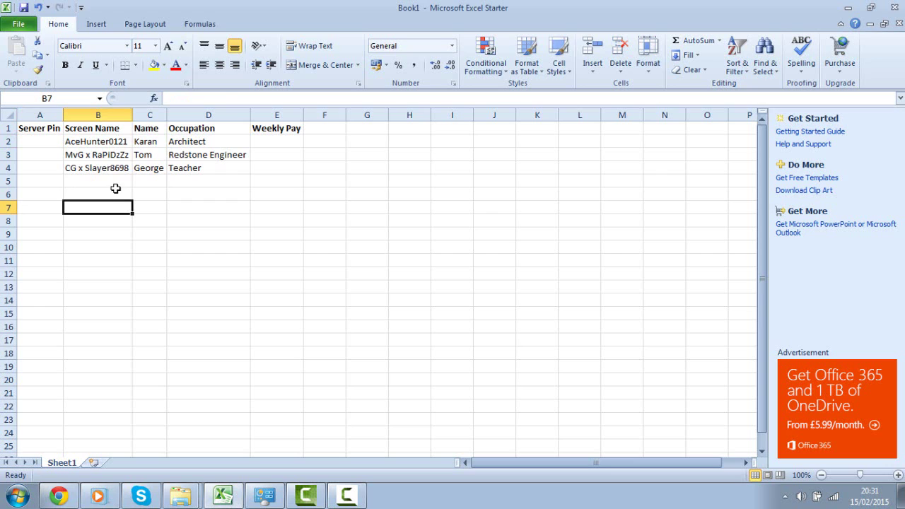
click(122, 154)
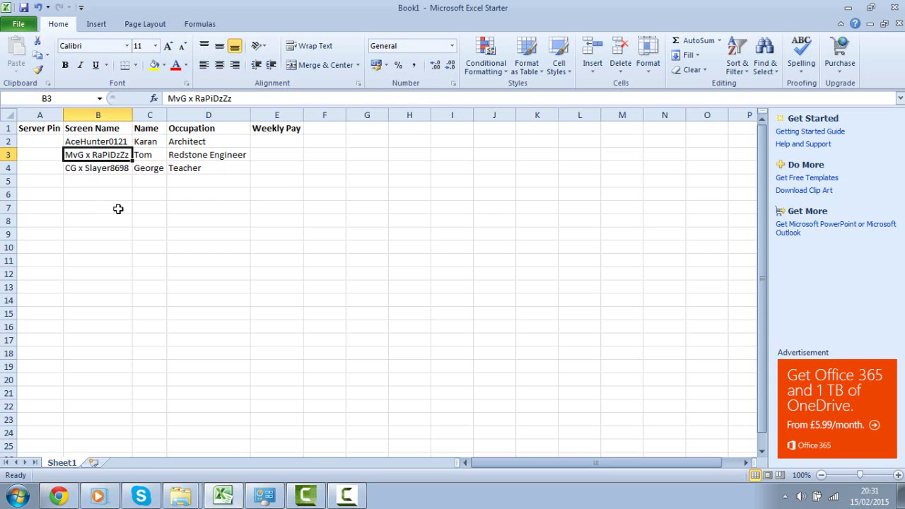
click(21, 141)
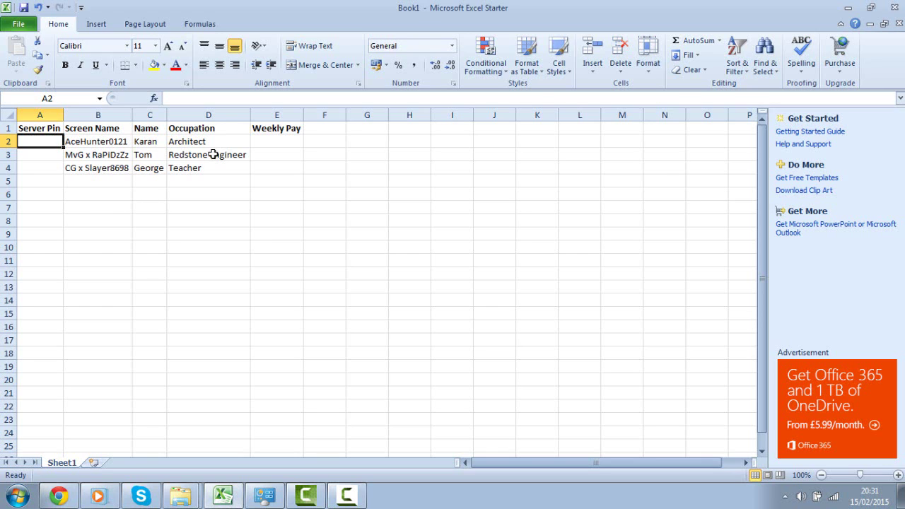
click(44, 129)
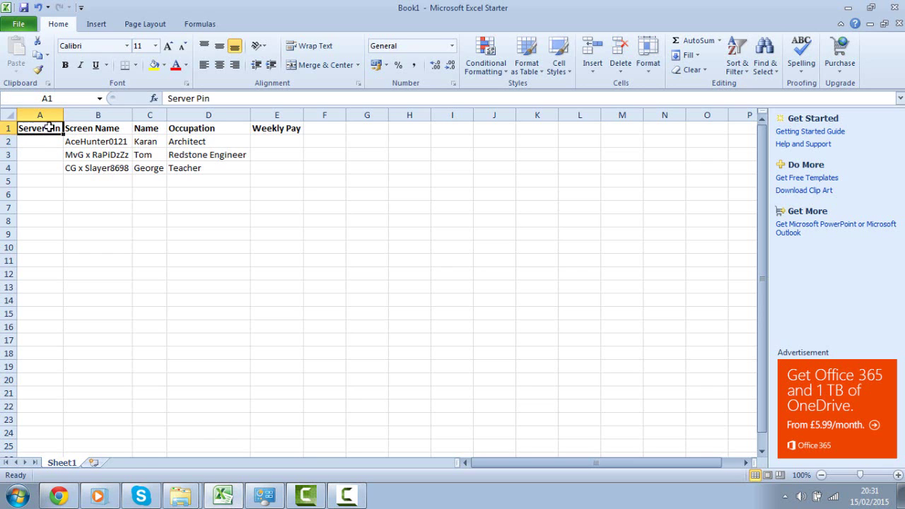
click(44, 208)
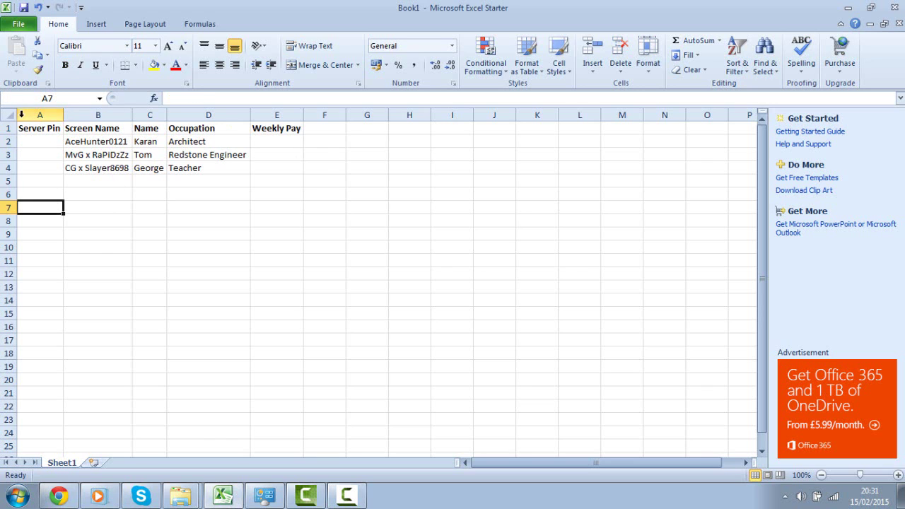
Step: Select the Server Pin column rows 1-4 and the cells beside Weekly Pay
drag(35, 128, 36, 167)
click(39, 194)
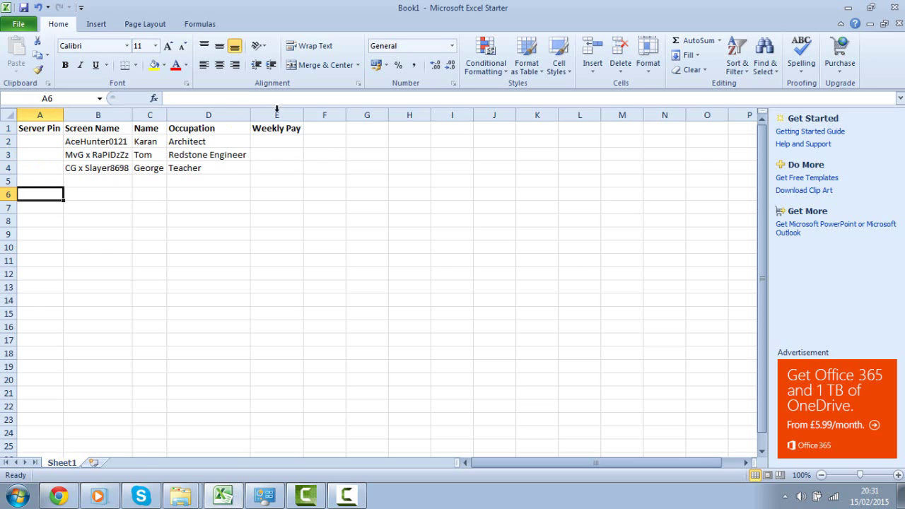
drag(296, 128, 329, 128)
click(366, 189)
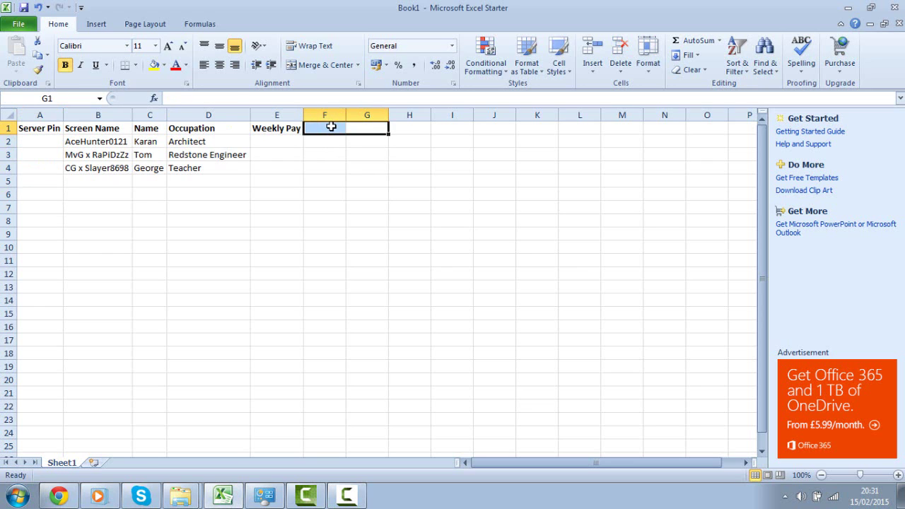
click(320, 170)
click(56, 130)
click(55, 141)
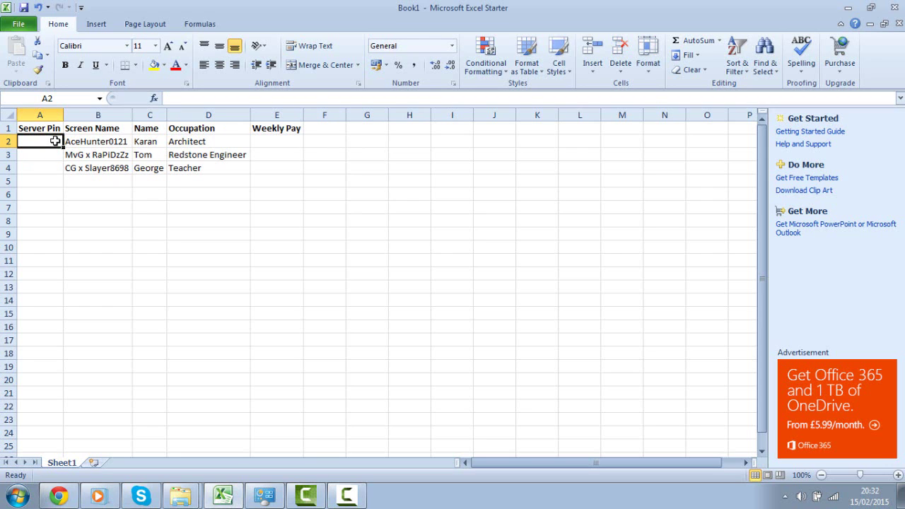
text(A)
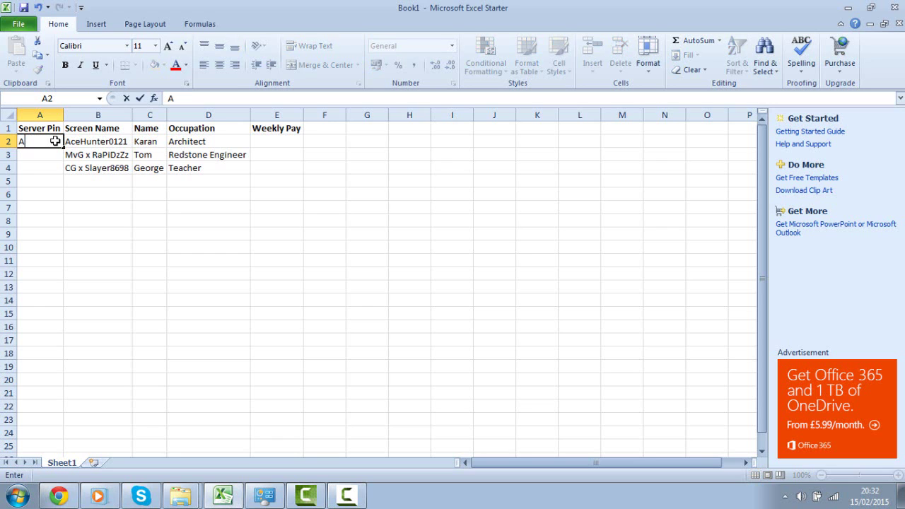
text(BC123)
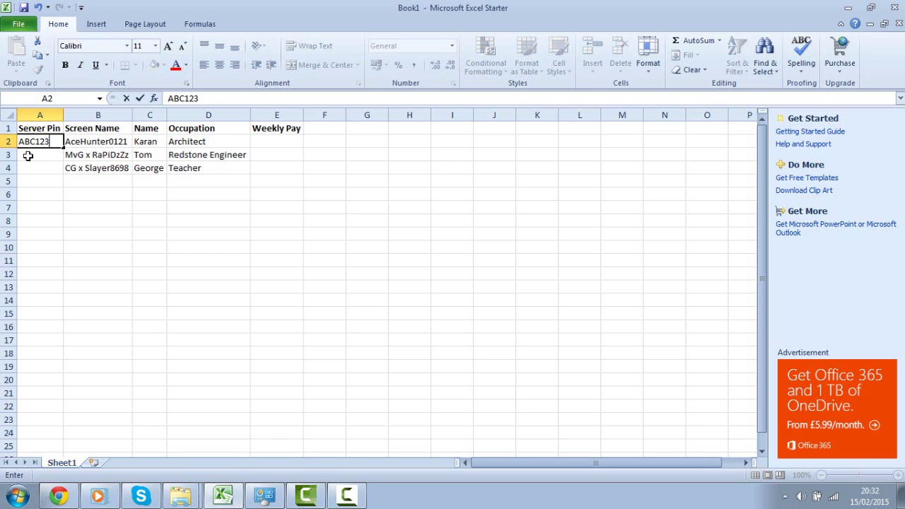
click(46, 127)
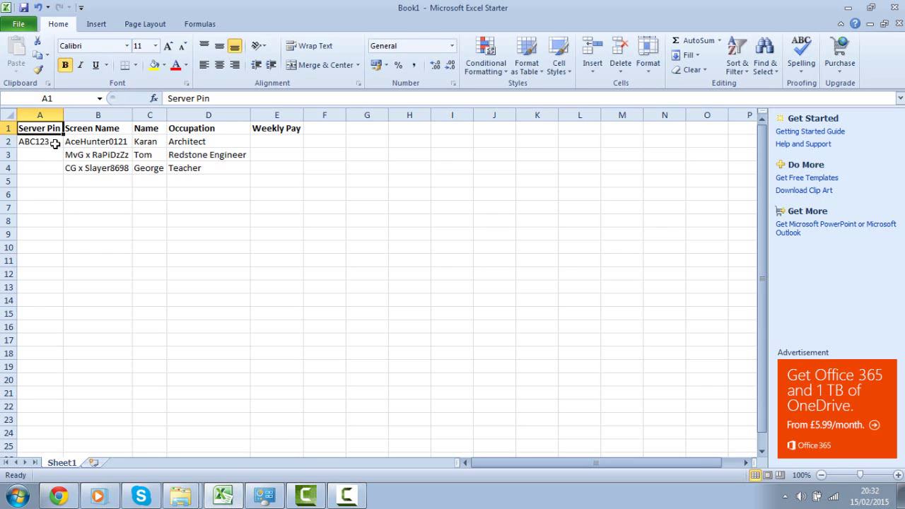
click(55, 143)
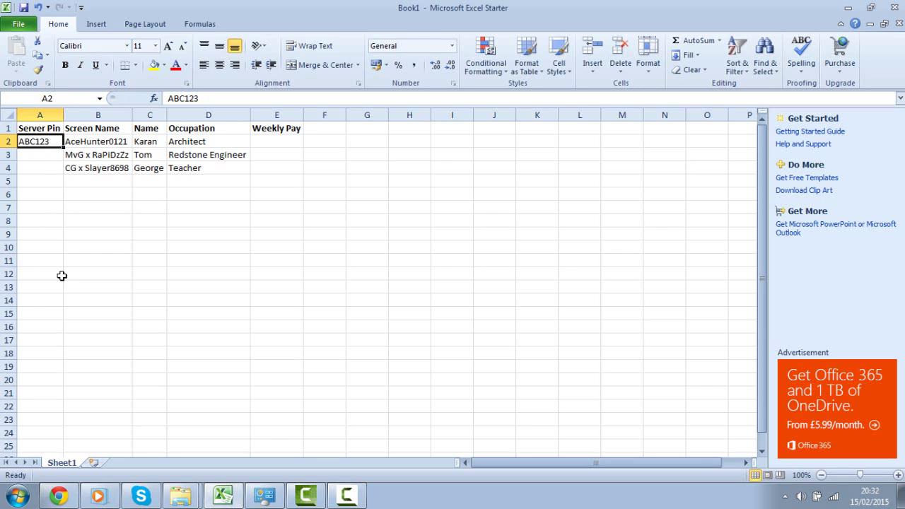
click(45, 154)
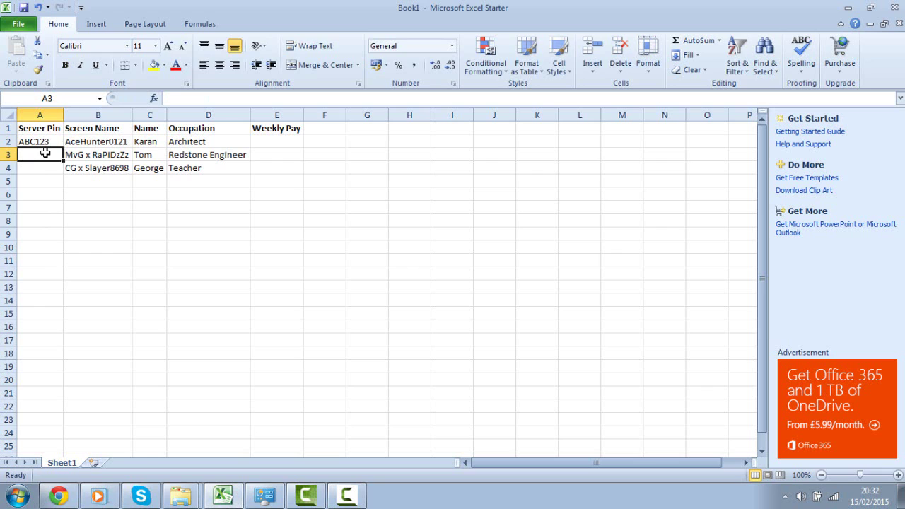
Step: Enter EFG456 in A3 and HIJ789 in A4
text(EFD)
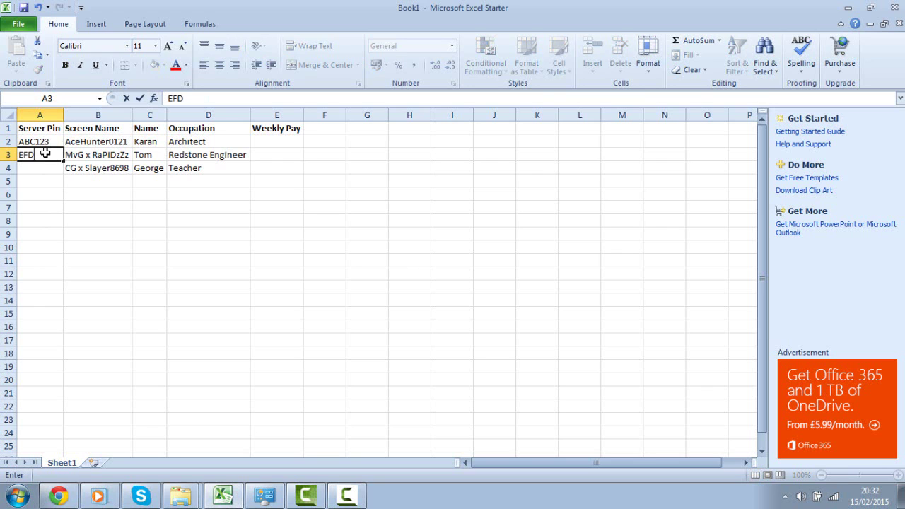
key(BackSpace)
text(G456)
key(Return)
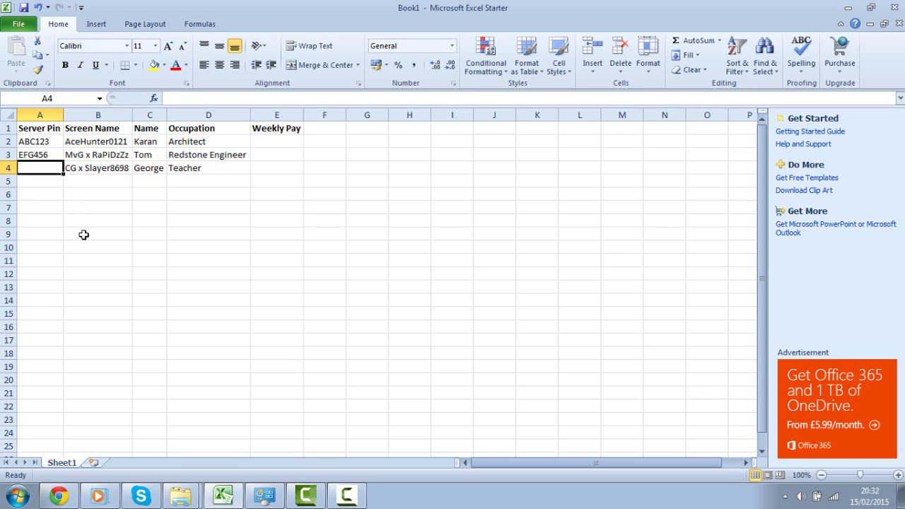
text(HIJ)
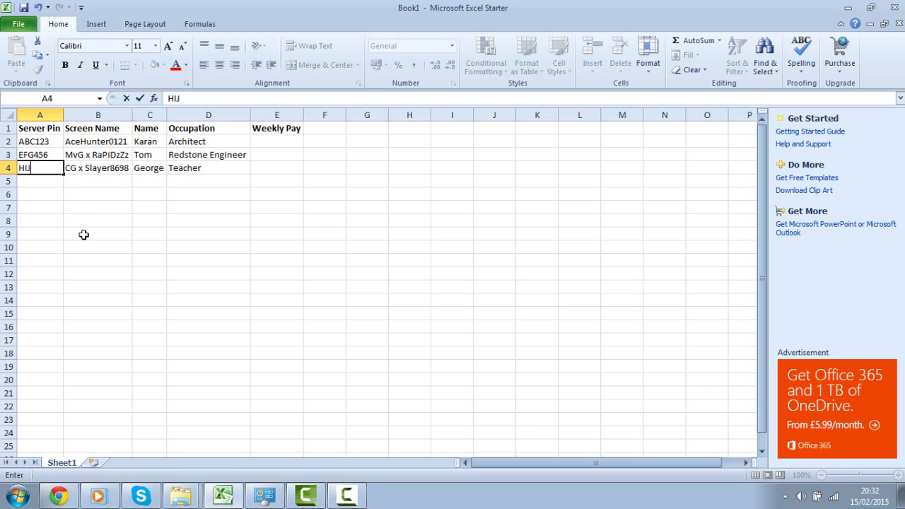
text(789)
click(75, 191)
Step: Select the three server pins to review them, then clear the selection
drag(27, 140, 40, 169)
click(43, 188)
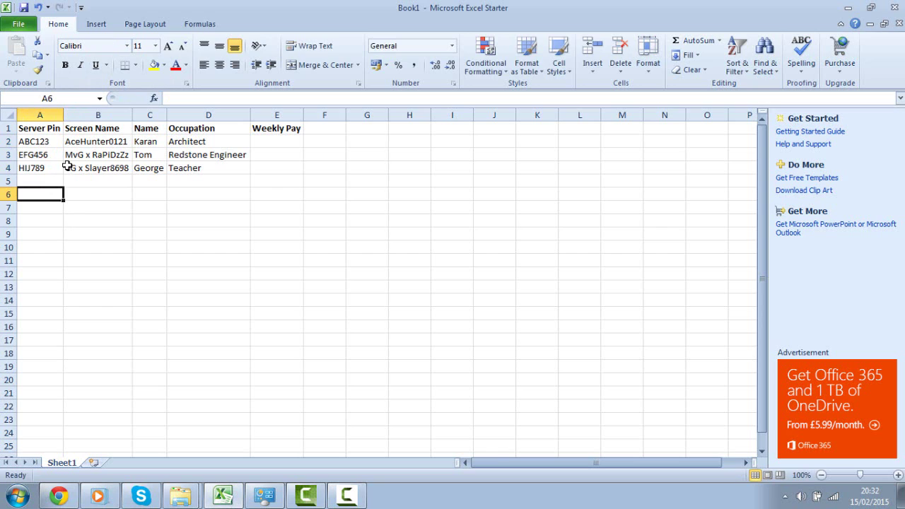
click(74, 195)
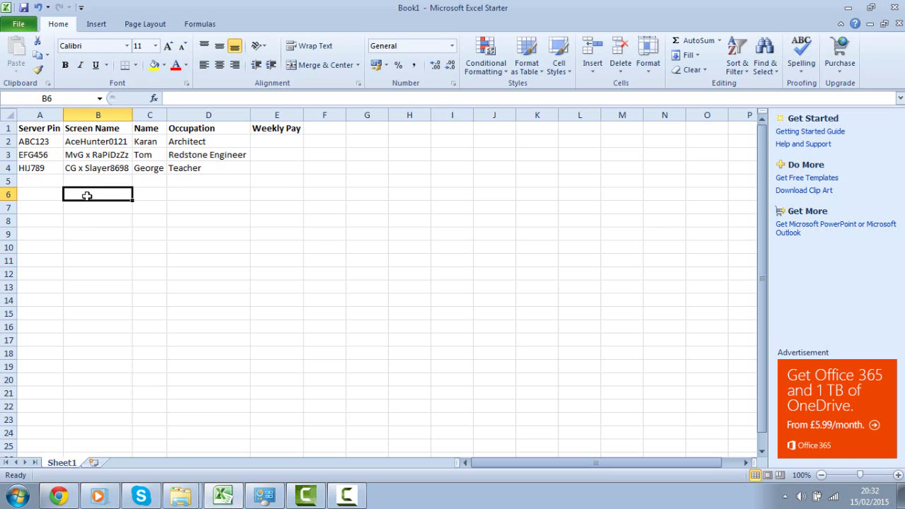
click(86, 231)
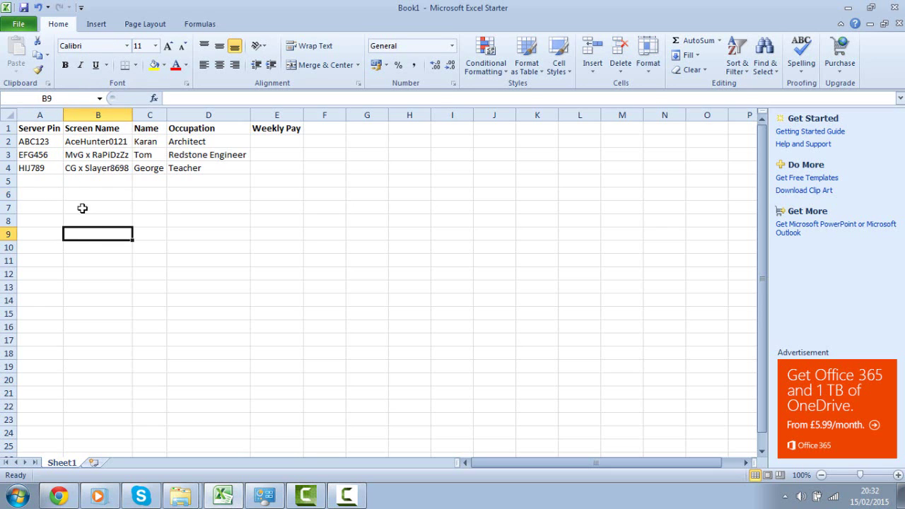
mouse_move(35, 145)
mouse_down()
mouse_move(39, 171)
mouse_move(43, 144)
mouse_up()
click(49, 205)
click(52, 235)
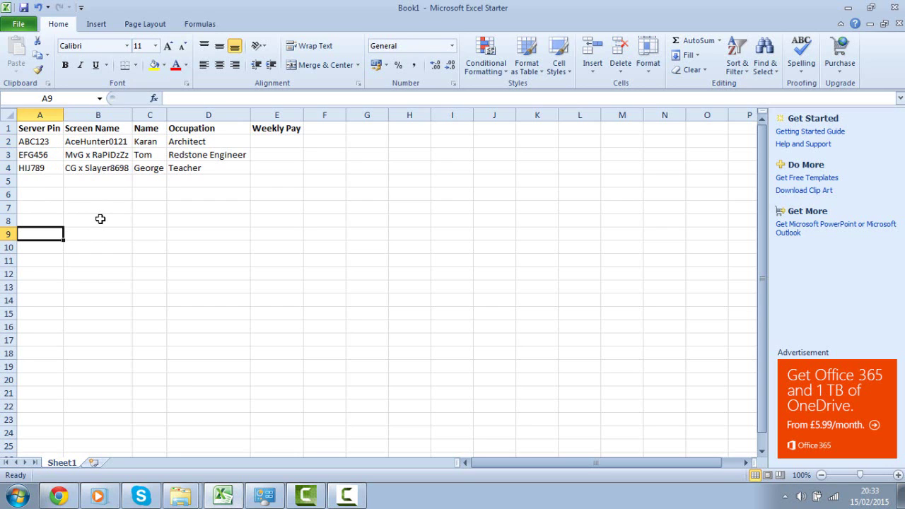
click(82, 198)
click(82, 205)
click(79, 195)
text(A)
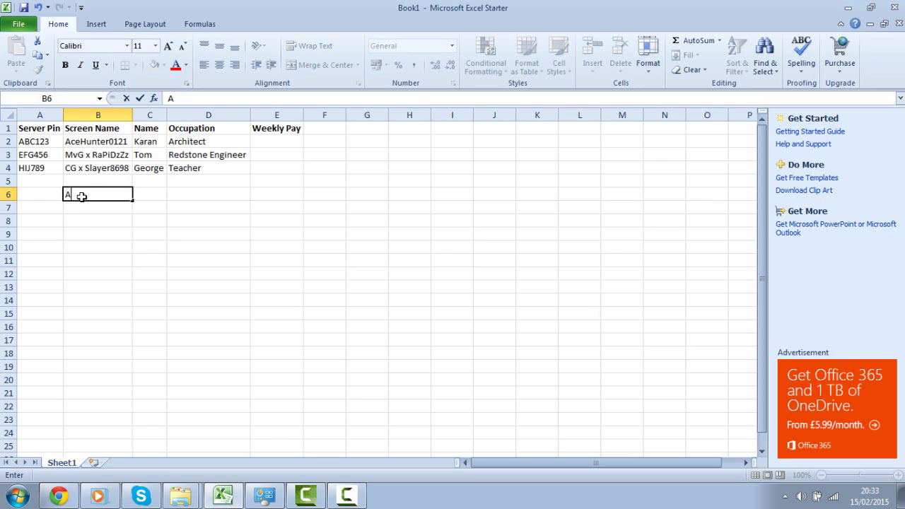
text(120)
text(1)
key(BackSpace)
text(0189B)
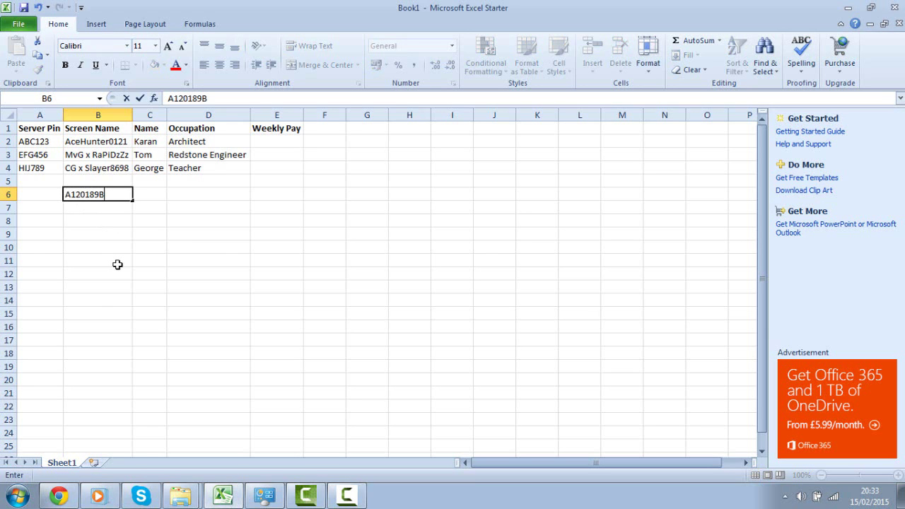
key(BackSpace)
key(BackSpace)
key(BackSpace)
key(BackSpace)
key(BackSpace)
key(BackSpace)
key(BackSpace)
key(BackSpace)
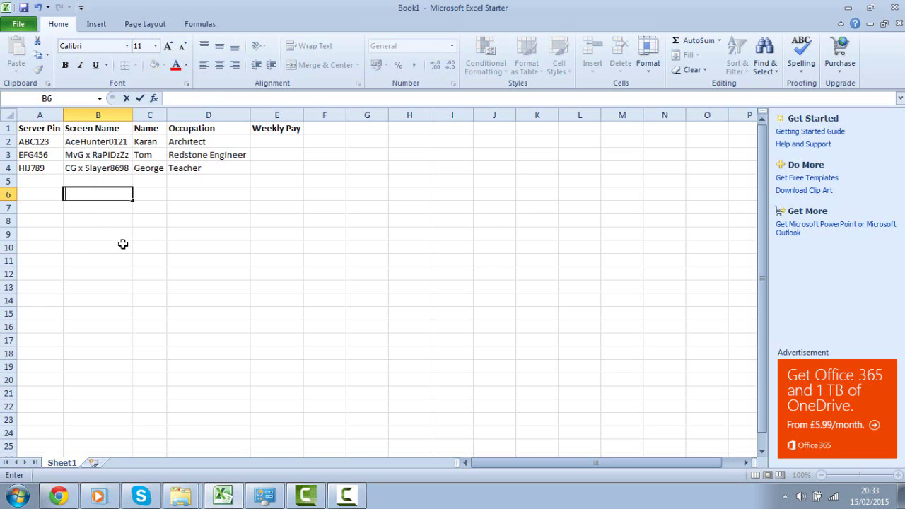
drag(120, 241, 113, 233)
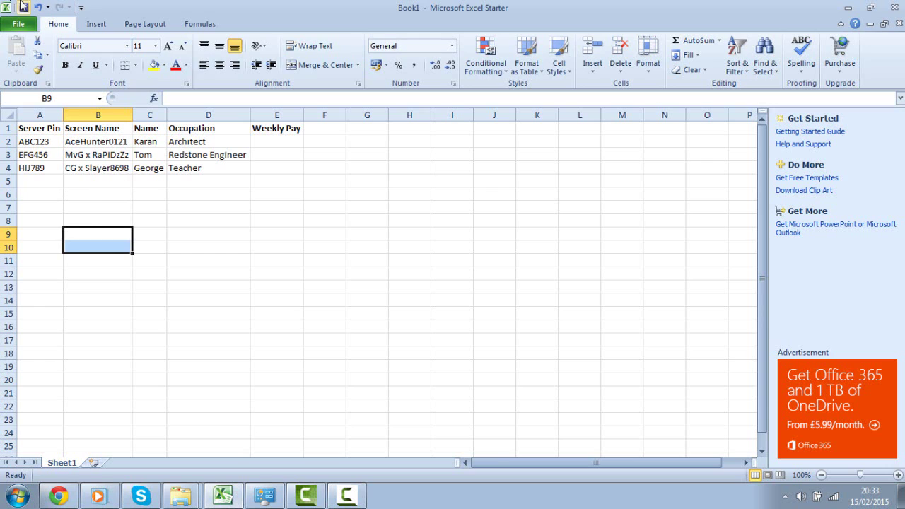
click(56, 206)
click(39, 7)
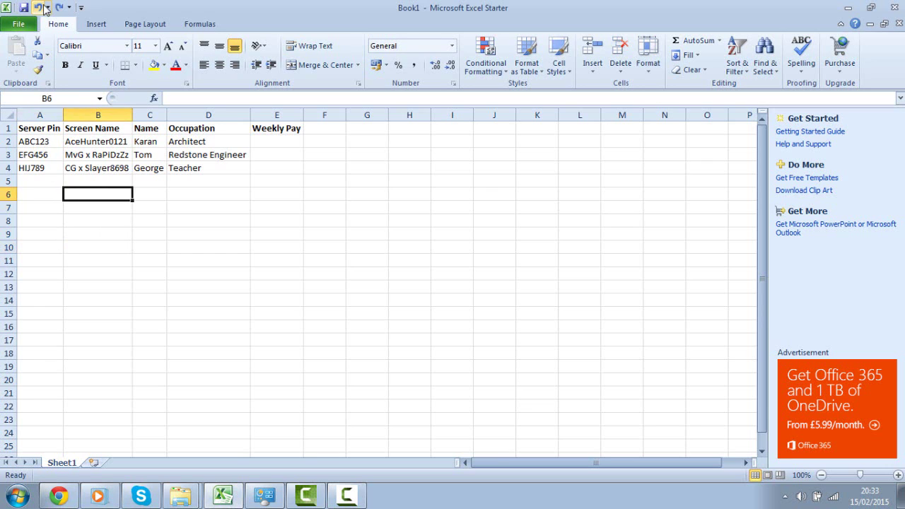
click(39, 7)
click(62, 178)
click(54, 166)
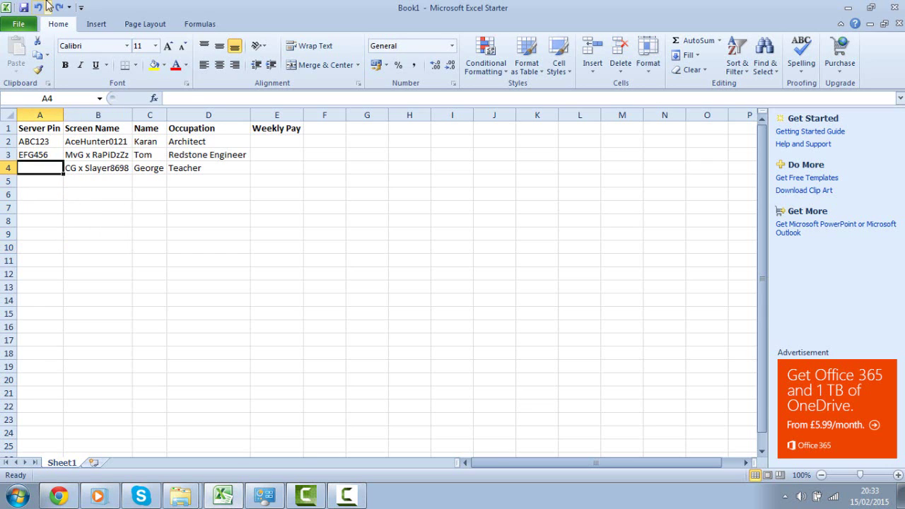
click(58, 7)
click(63, 187)
click(135, 205)
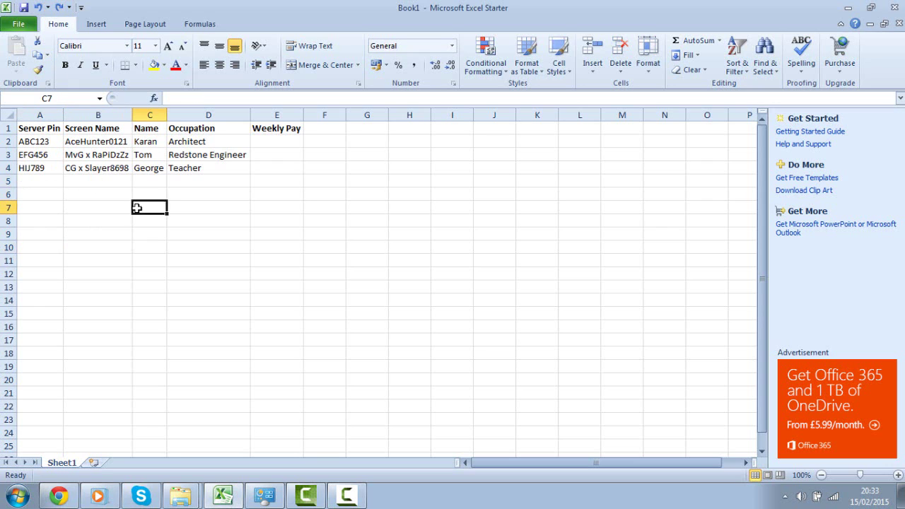
click(271, 139)
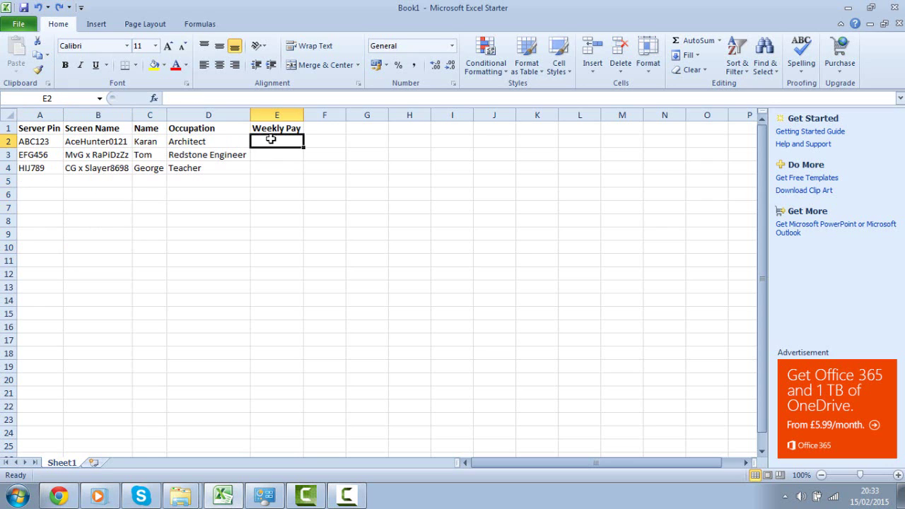
click(297, 216)
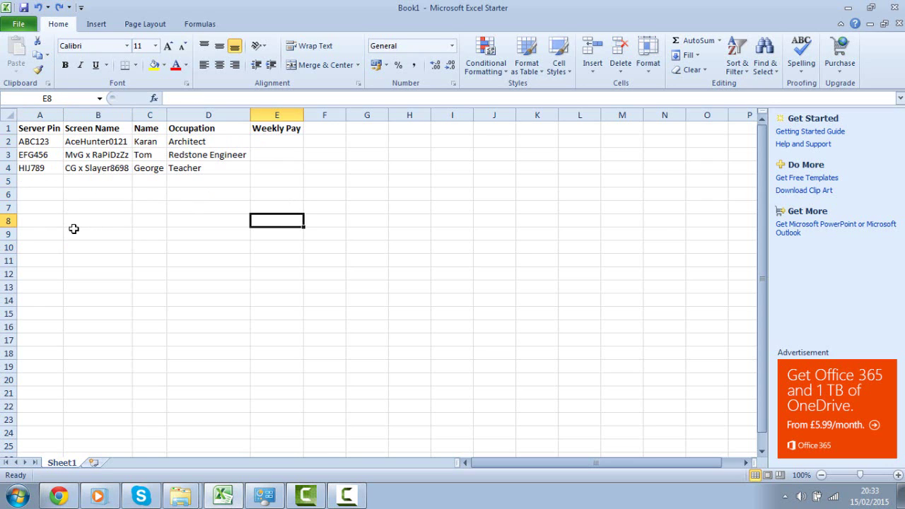
Step: Insert a blank worksheet and rename the first sheet tab 'Server Member Detail'
click(95, 463)
double_click(70, 466)
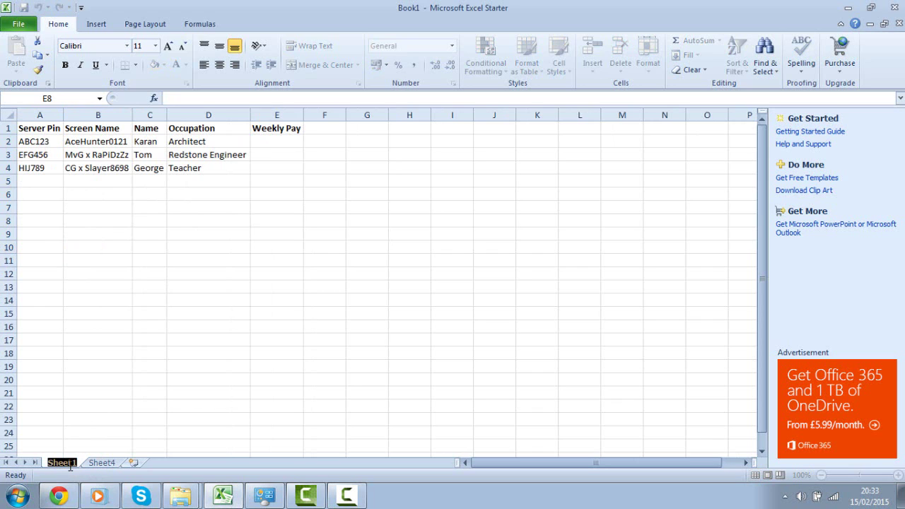
text(P)
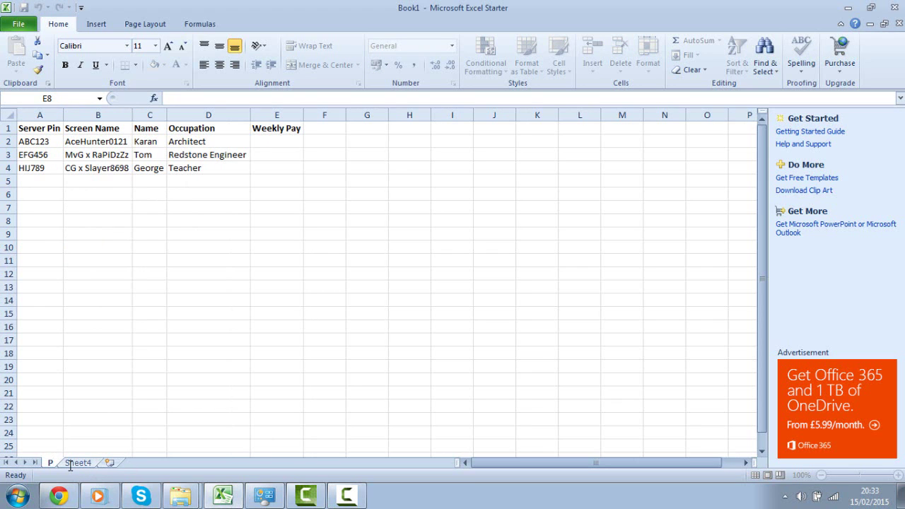
text(layer)
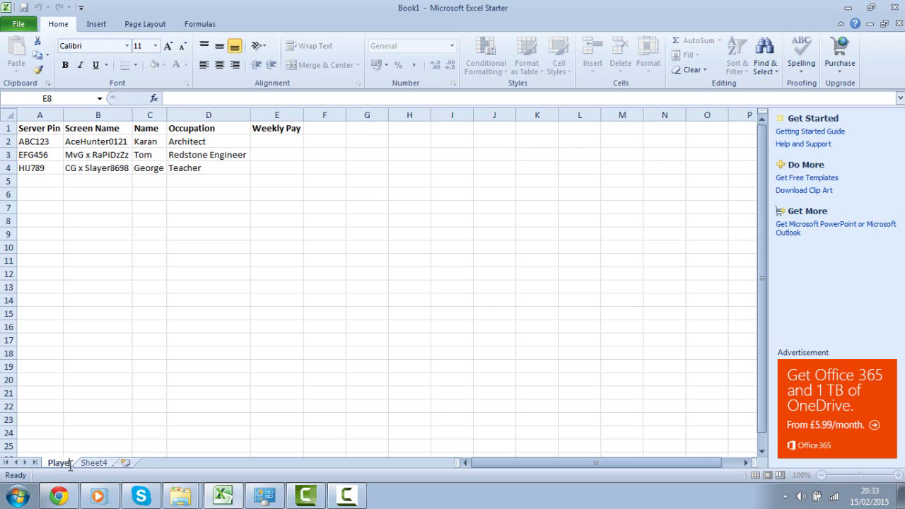
text( 1)
key(BackSpace)
key(BackSpace)
key(BackSpace)
key(BackSpace)
key(BackSpace)
key(BackSpace)
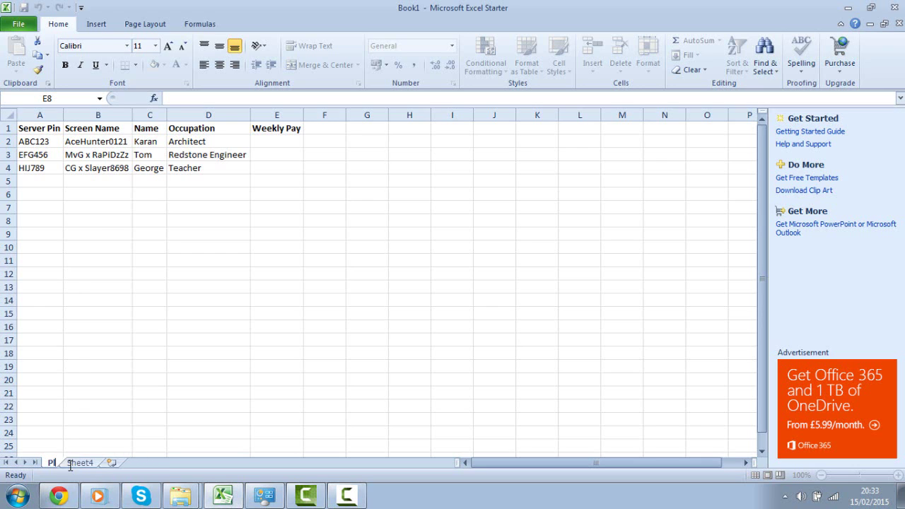
key(BackSpace)
key(BackSpace)
text(Server M)
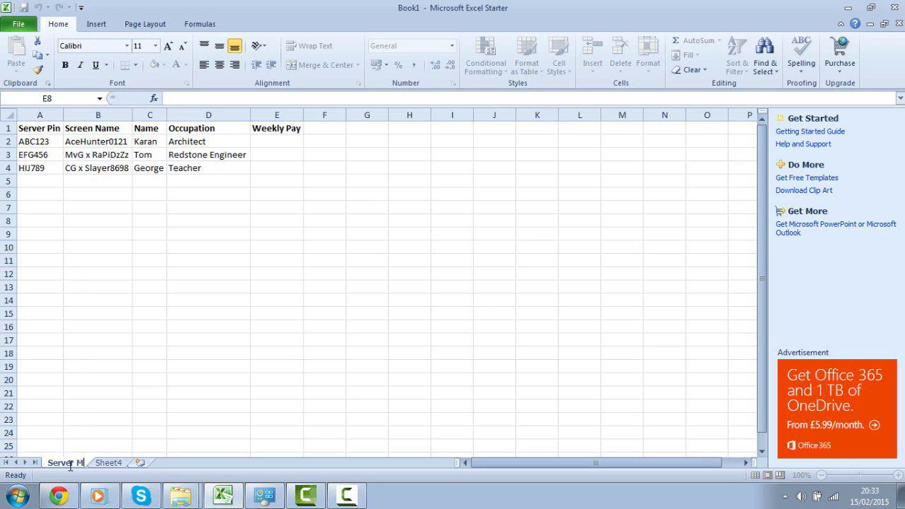
text(ember)
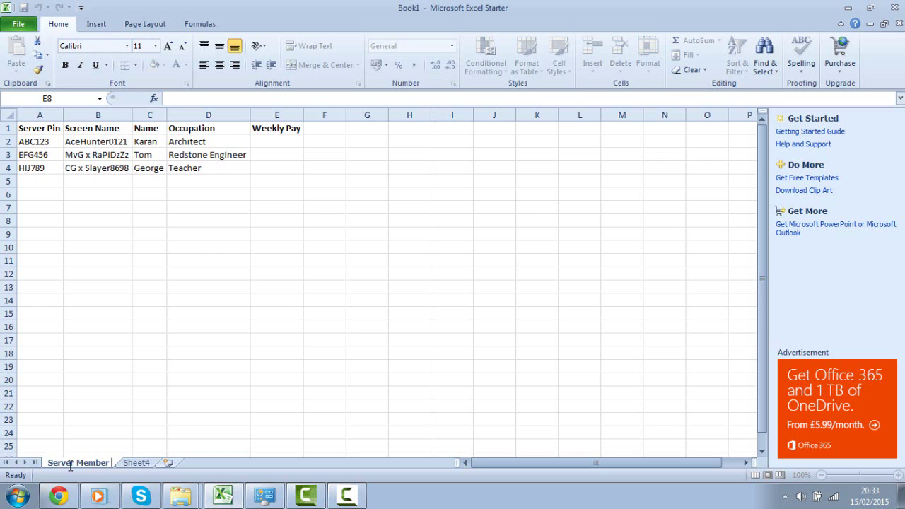
text( Detail)
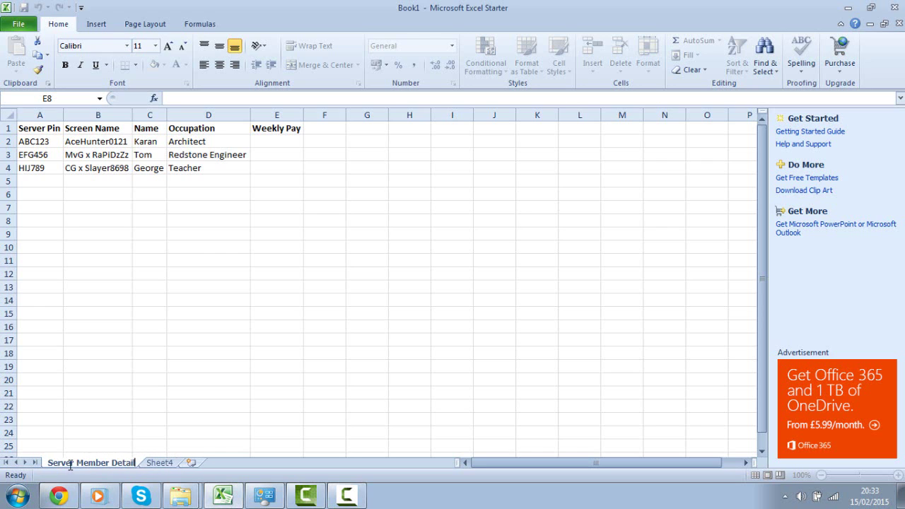
click(240, 391)
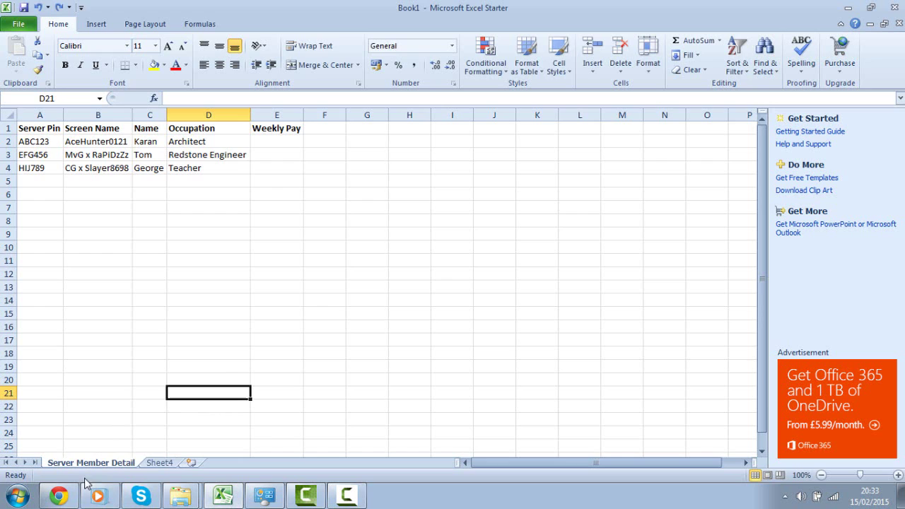
Step: Rename Sheet4 to 'Money System'
click(154, 463)
double_click(159, 462)
text(E)
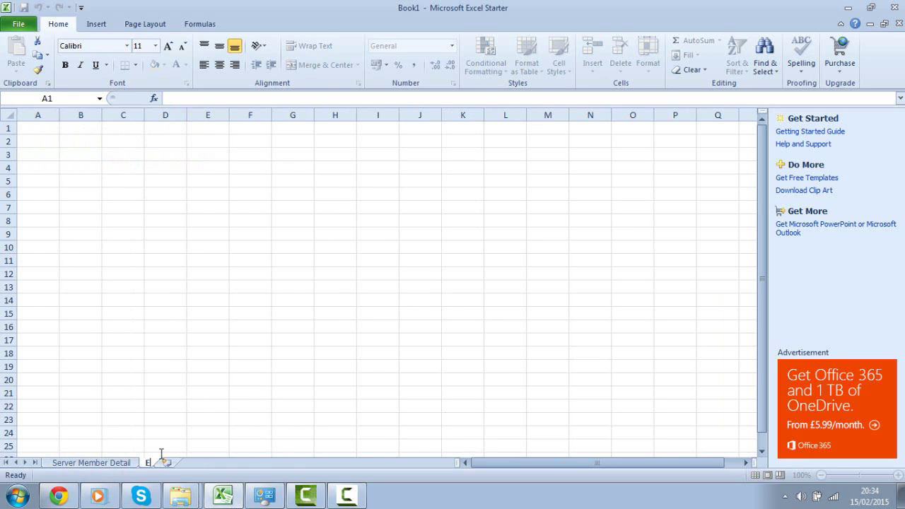
text(oney)
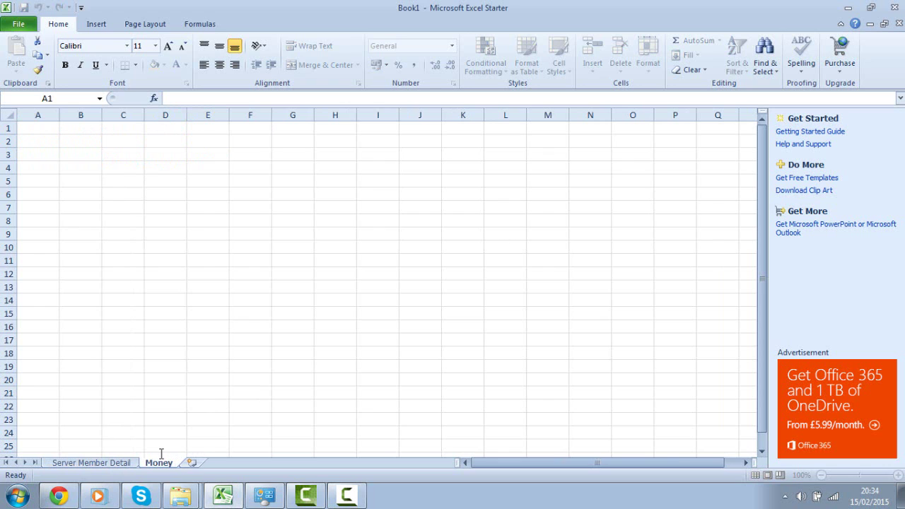
text( S)
text(ystem)
click(182, 393)
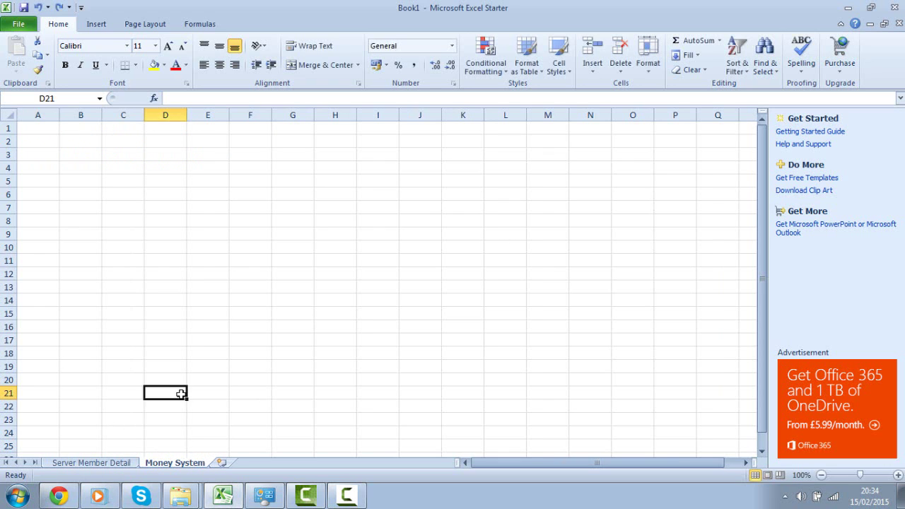
click(61, 137)
drag(59, 135, 79, 182)
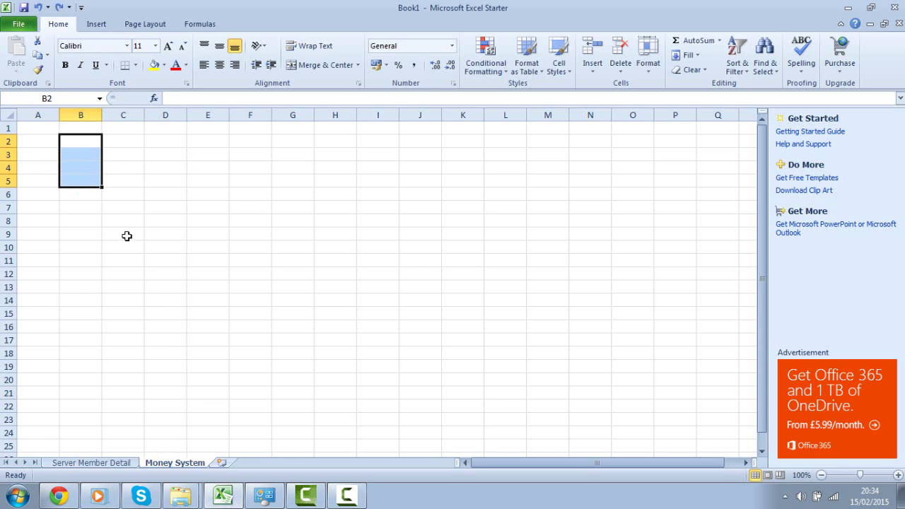
click(149, 169)
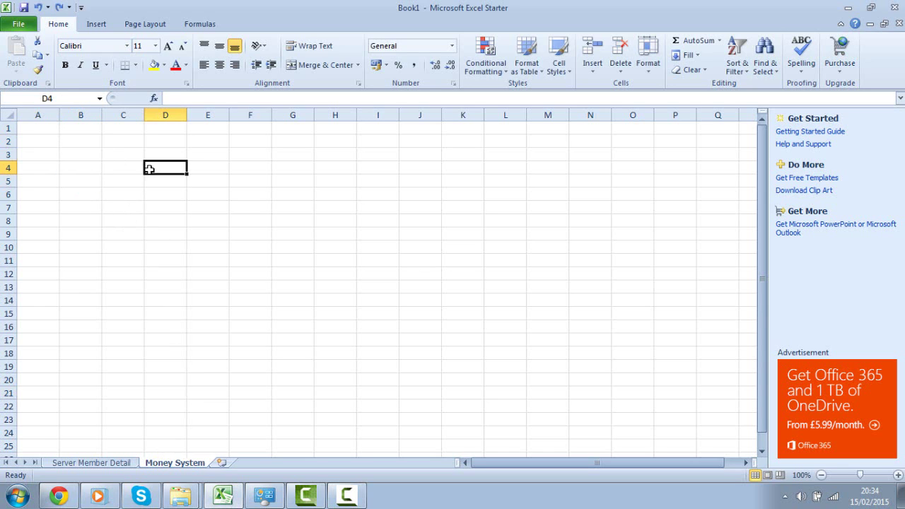
Step: Type 'Physical Money' in A1 and autofit column A to it
click(50, 127)
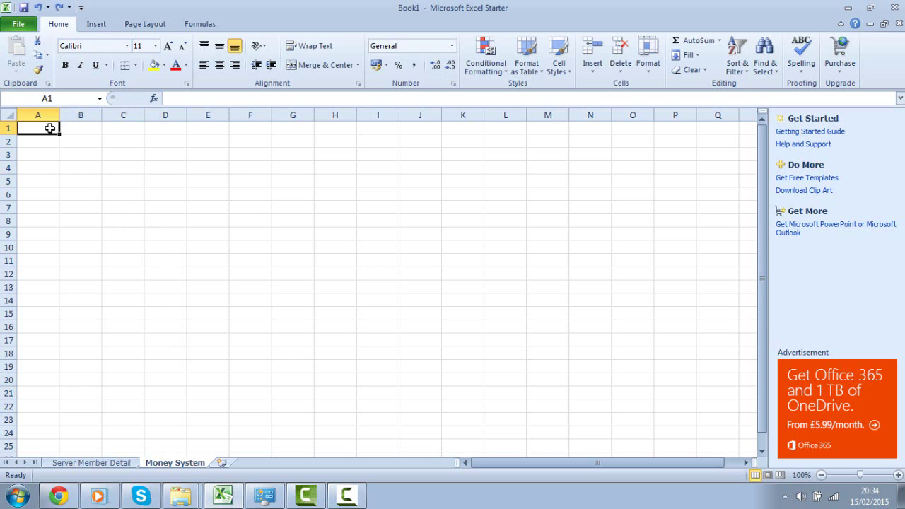
text(I)
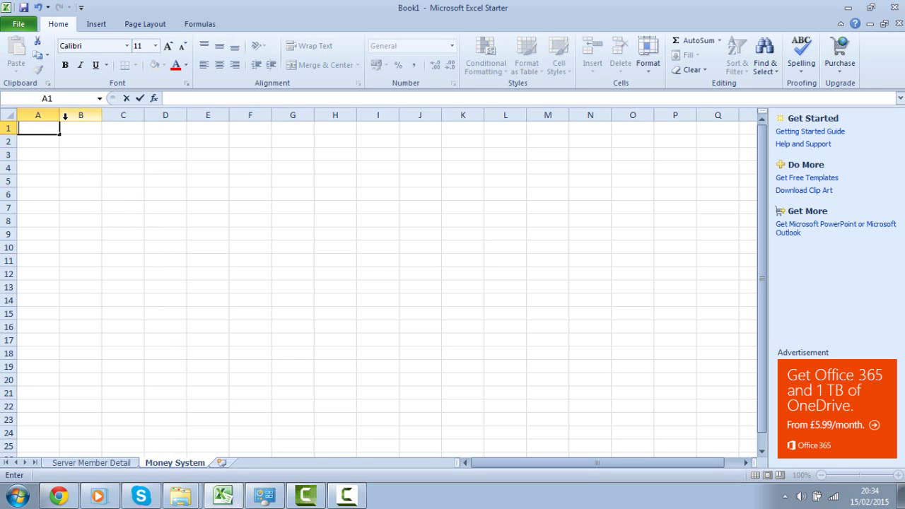
text(Ps)
text(ysical M)
text(on)
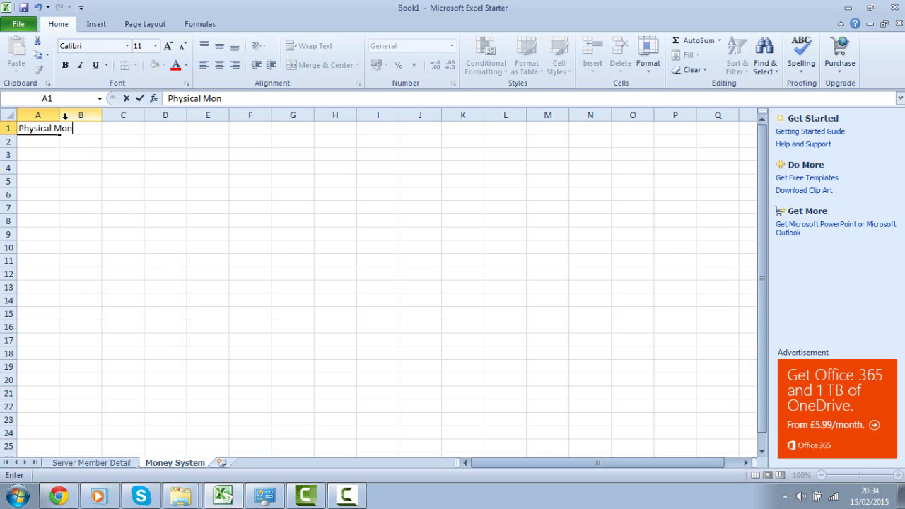
text(ey)
click(95, 232)
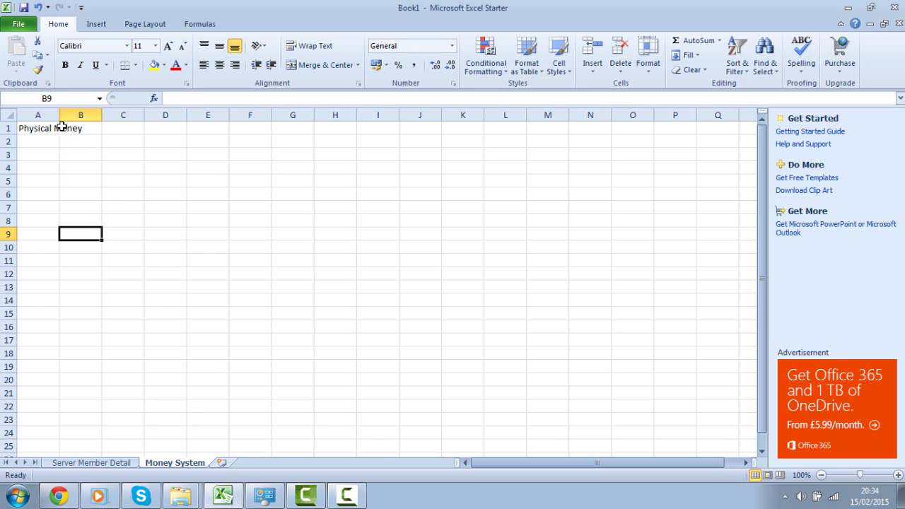
double_click(61, 114)
drag(60, 140, 60, 146)
click(62, 144)
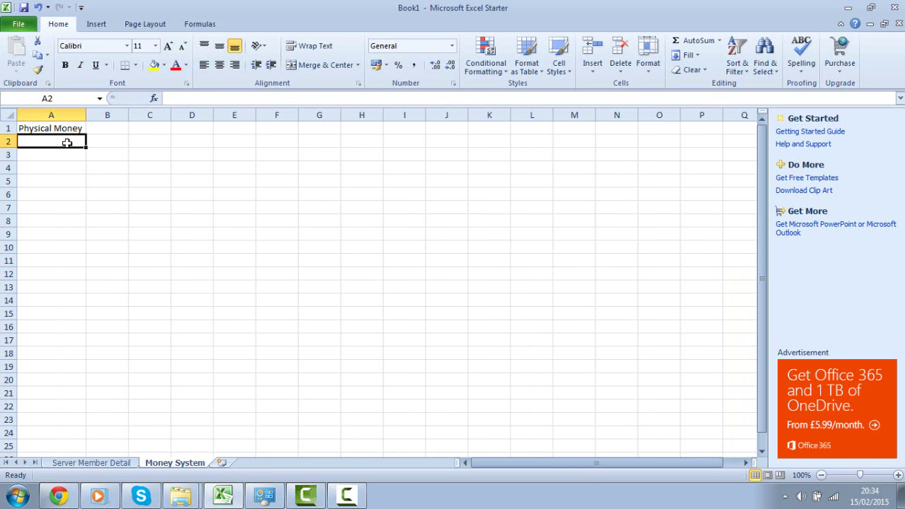
Step: Make row 1 bold so the Physical Money heading is bold
click(108, 133)
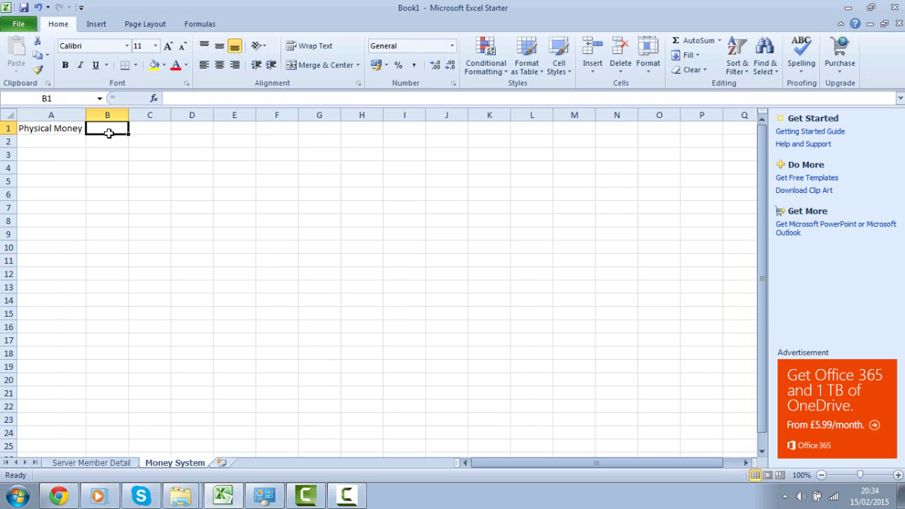
drag(80, 130, 110, 196)
click(205, 285)
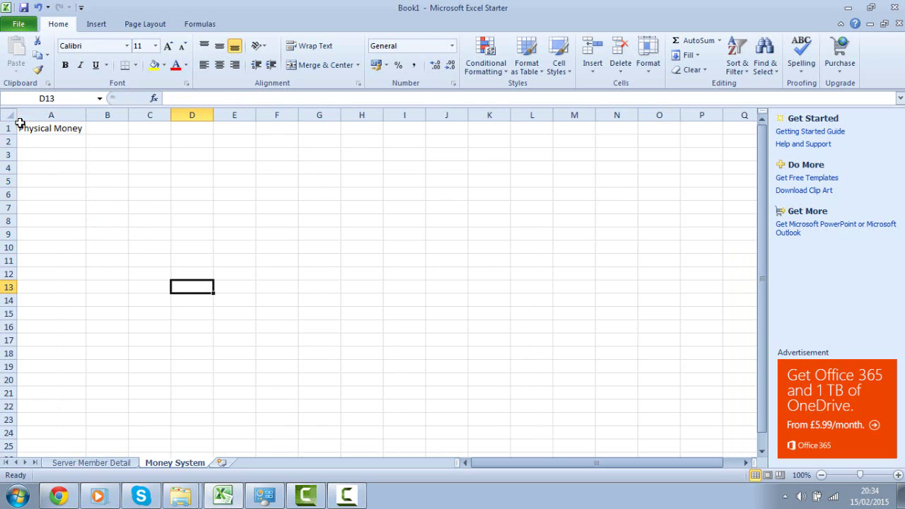
click(8, 128)
click(64, 64)
click(78, 234)
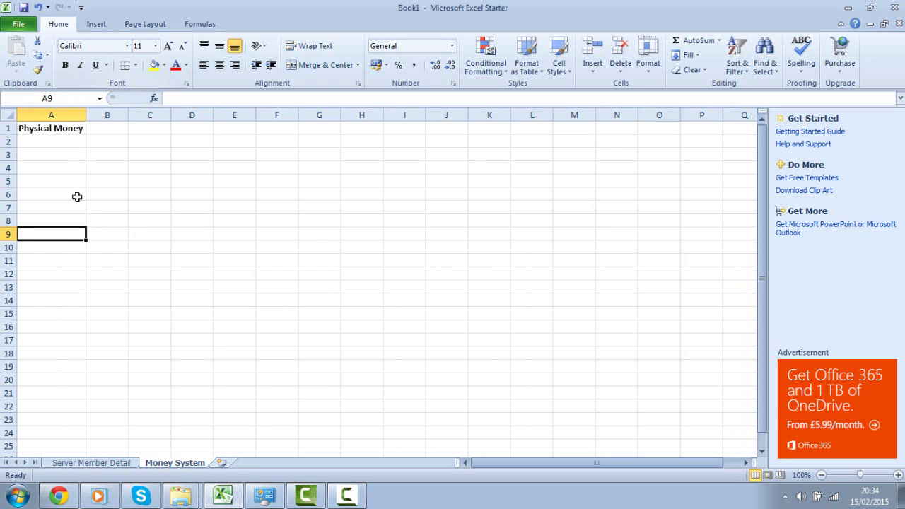
click(63, 141)
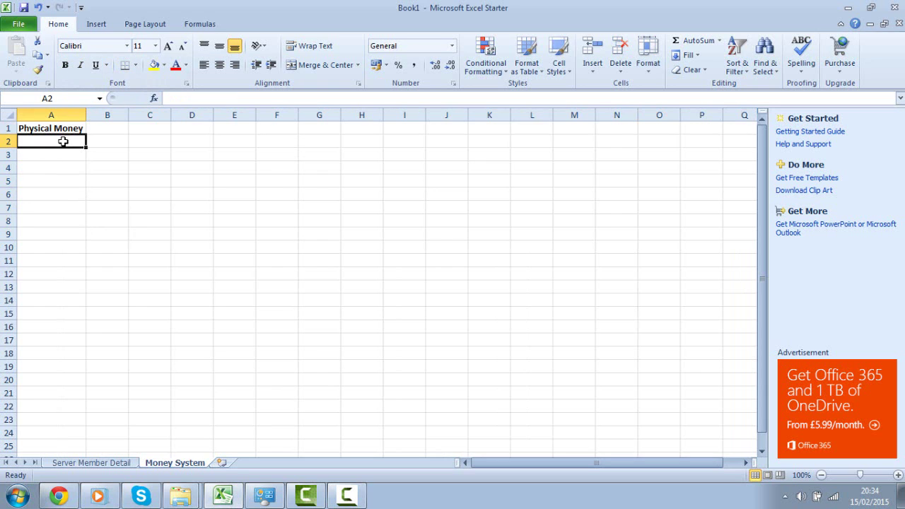
Step: Type Coal, Iron, Gold, Diamond and Emerald down cells A2 through A6
text(Coal)
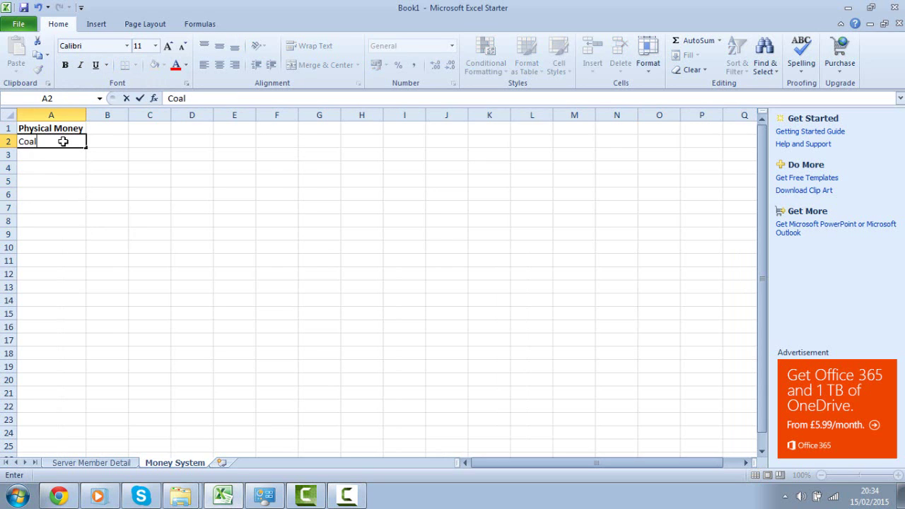
key(Return)
text(Iron)
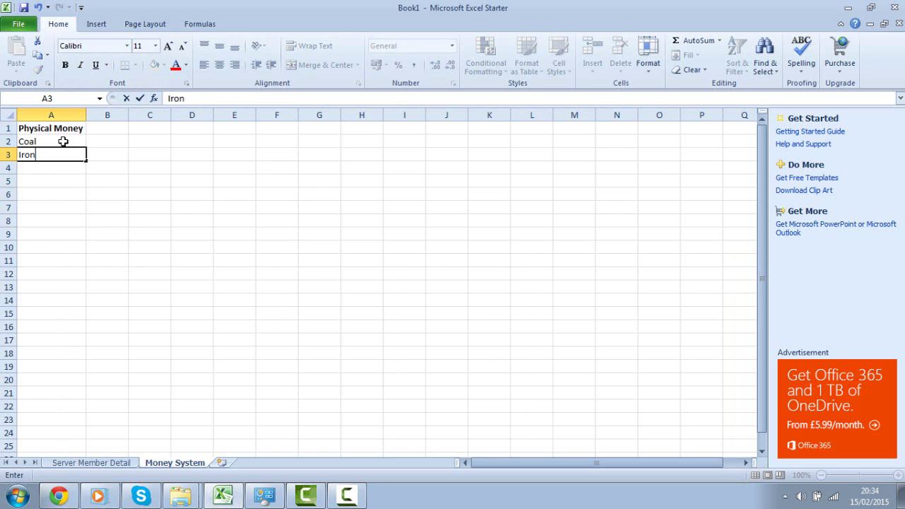
key(Return)
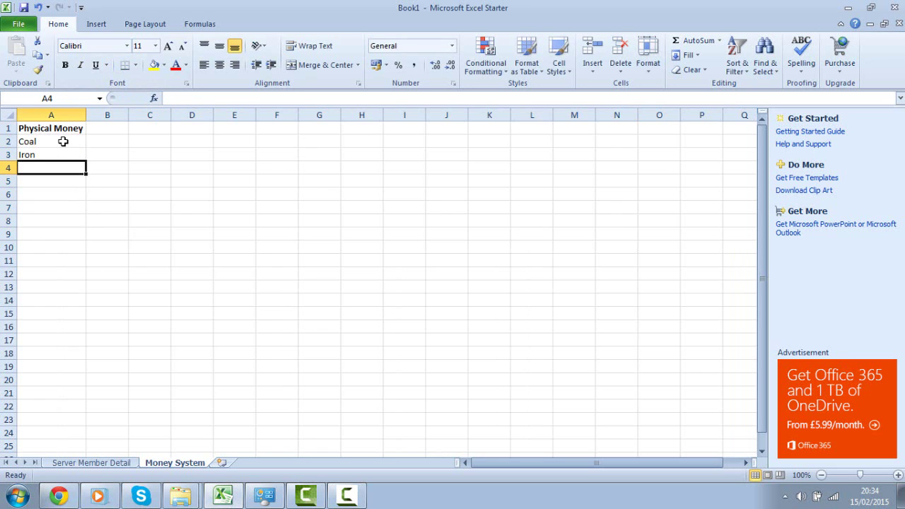
text(Gold)
key(Return)
text(D)
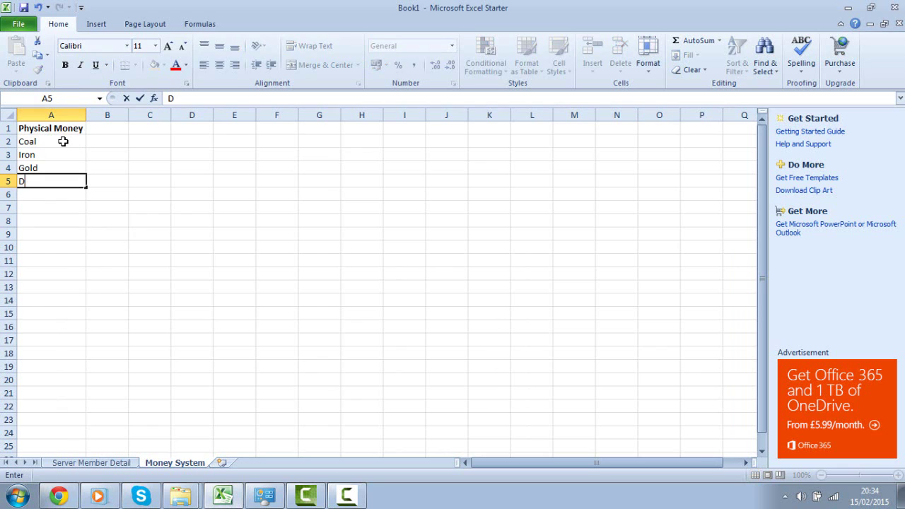
text(iamond)
key(Return)
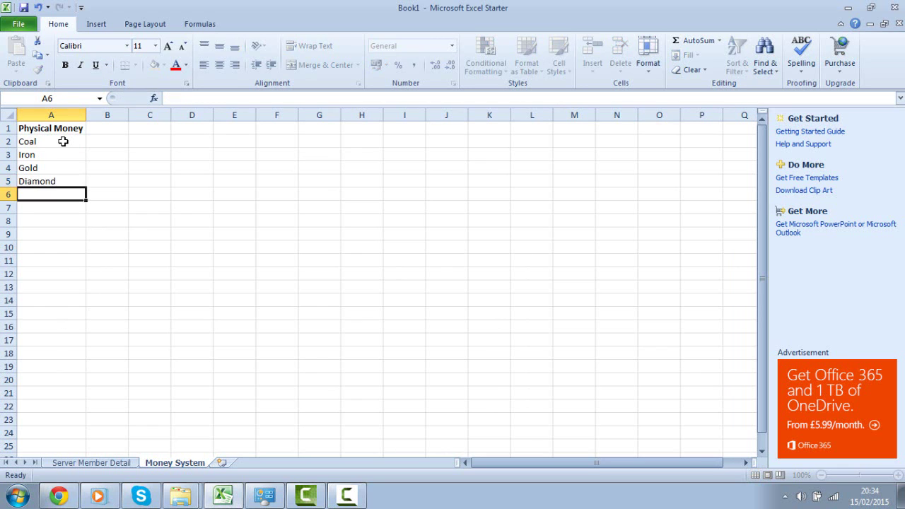
text(E)
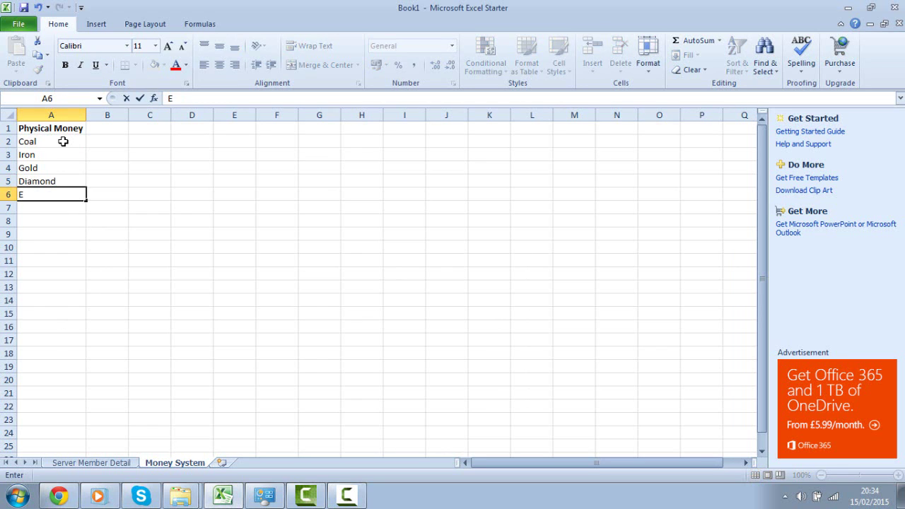
text(merald)
click(161, 298)
click(105, 131)
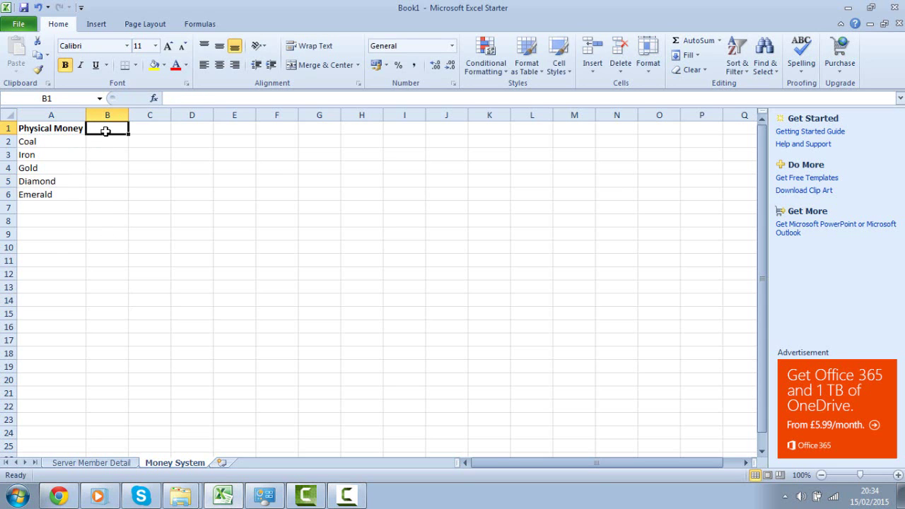
Step: Enter 'Pricing MC' in B1 and widen column B to fit it
text(Pirci)
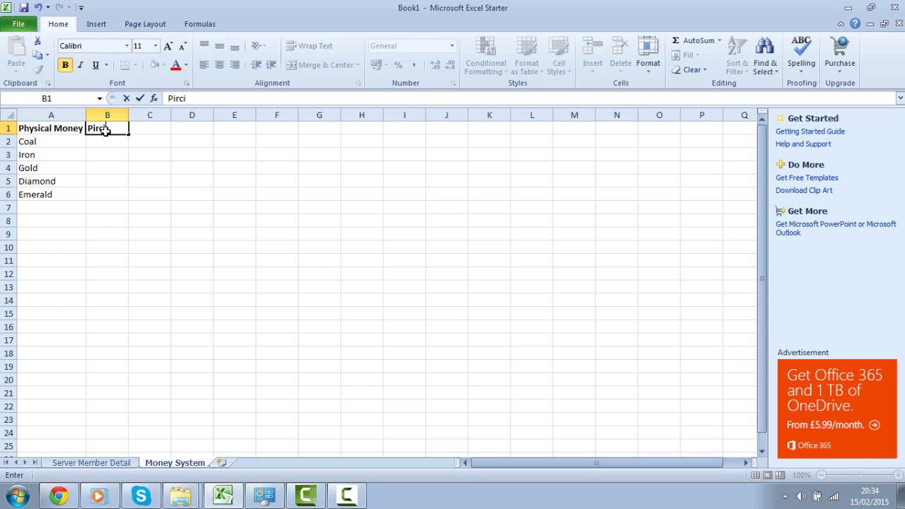
text(ng)
key(BackSpace)
key(BackSpace)
key(BackSpace)
key(BackSpace)
key(BackSpace)
text(rice)
key(BackSpace)
text(ing)
click(125, 143)
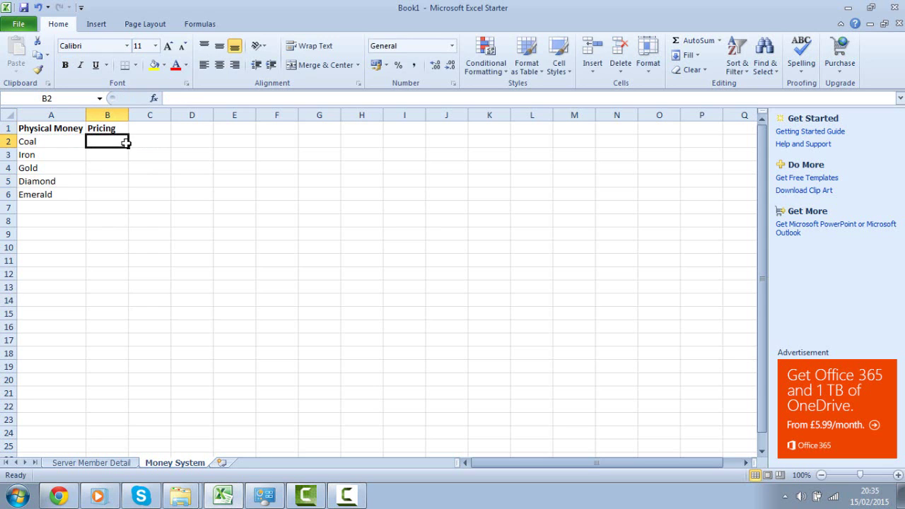
double_click(117, 129)
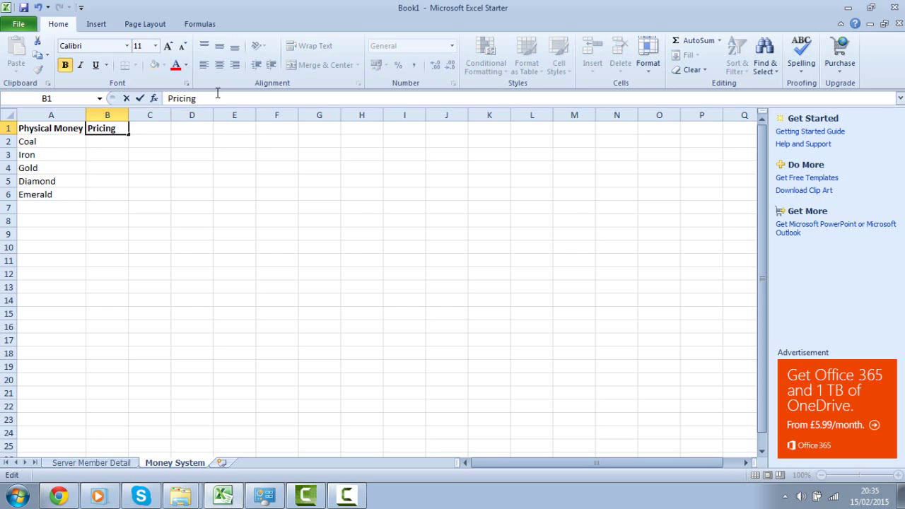
text(MC)
click(186, 170)
drag(129, 117, 134, 117)
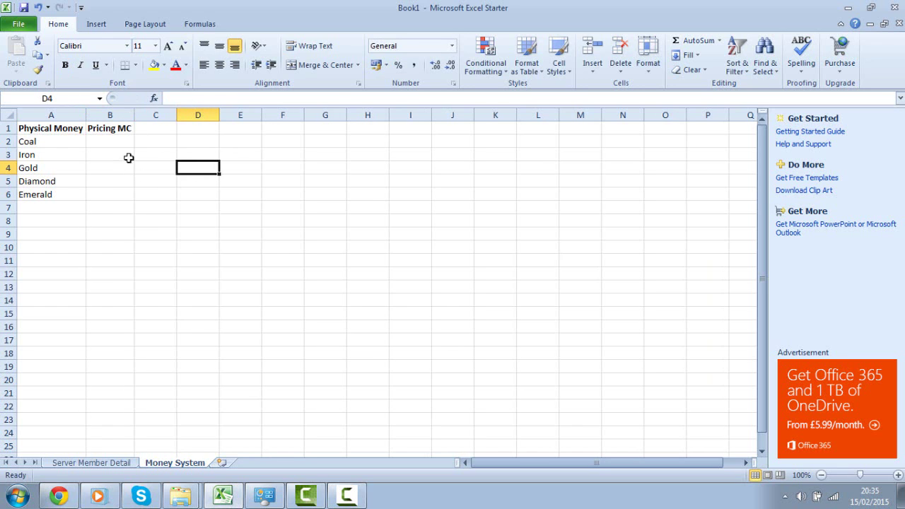
click(129, 149)
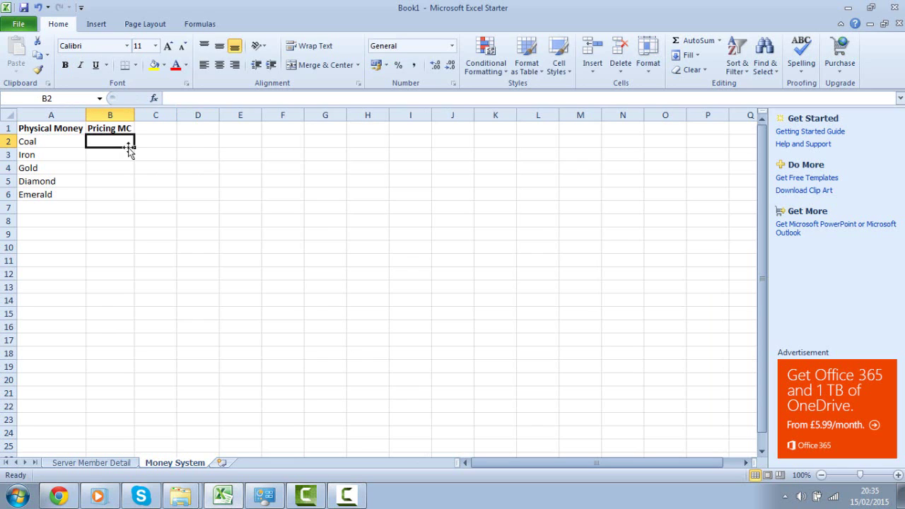
Step: Type 'Paper' in A8 to start a new list
click(60, 225)
text(Paper)
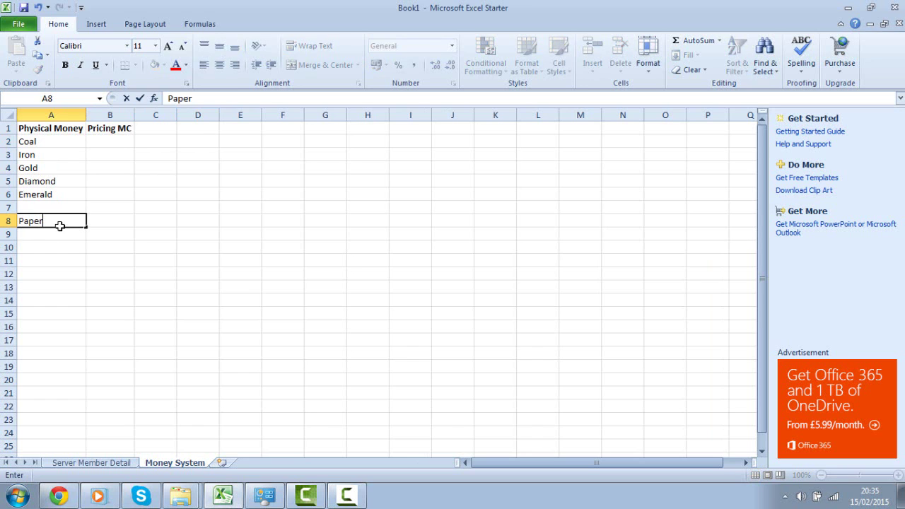
click(85, 259)
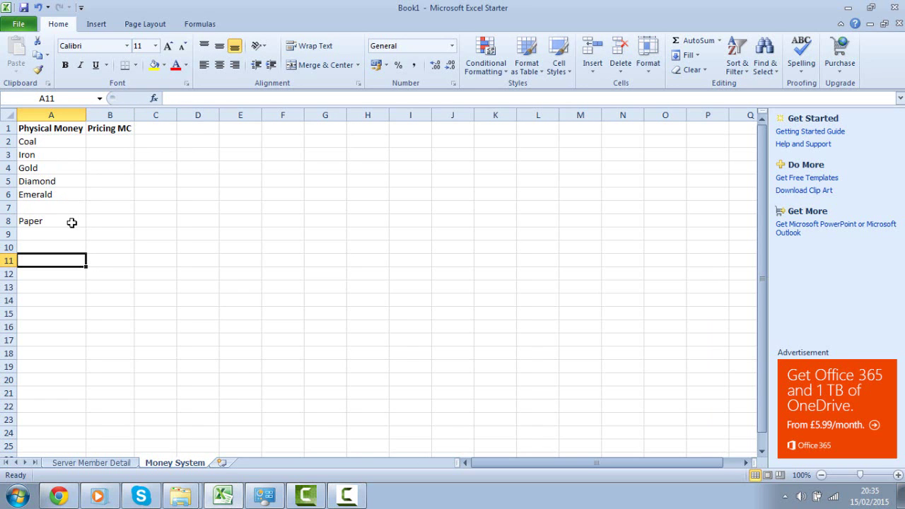
click(71, 221)
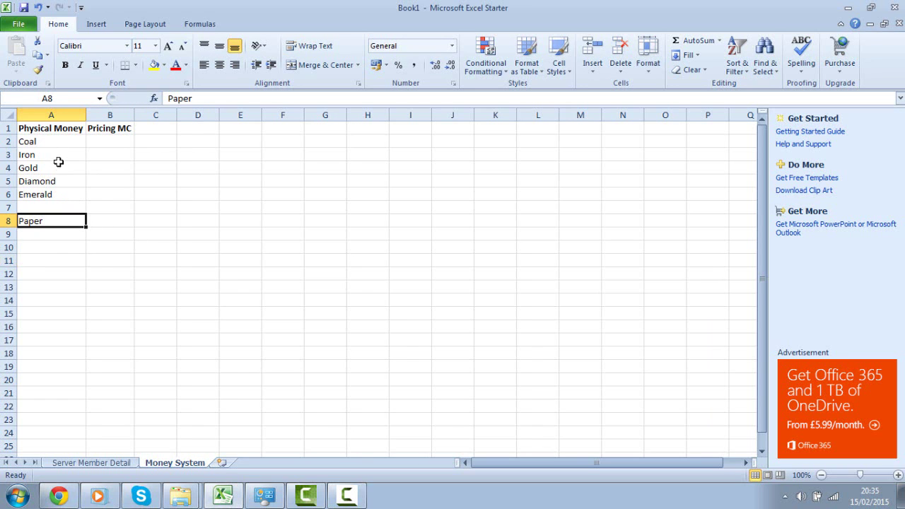
click(56, 189)
mouse_move(56, 188)
mouse_down()
mouse_move(73, 143)
mouse_move(53, 187)
mouse_up()
click(59, 234)
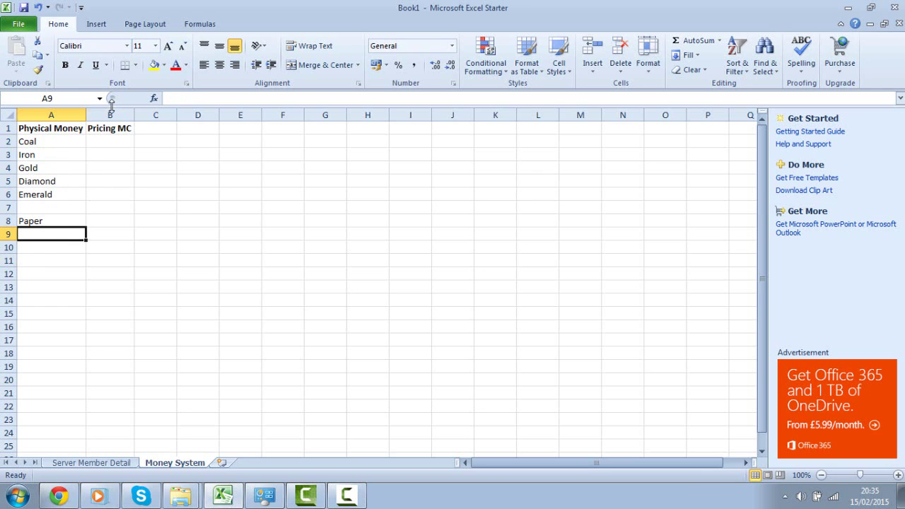
Step: Price Coal, Iron and Gold at 1MC, 5MC and 10MC in B2 to B4
click(108, 139)
text(1MC)
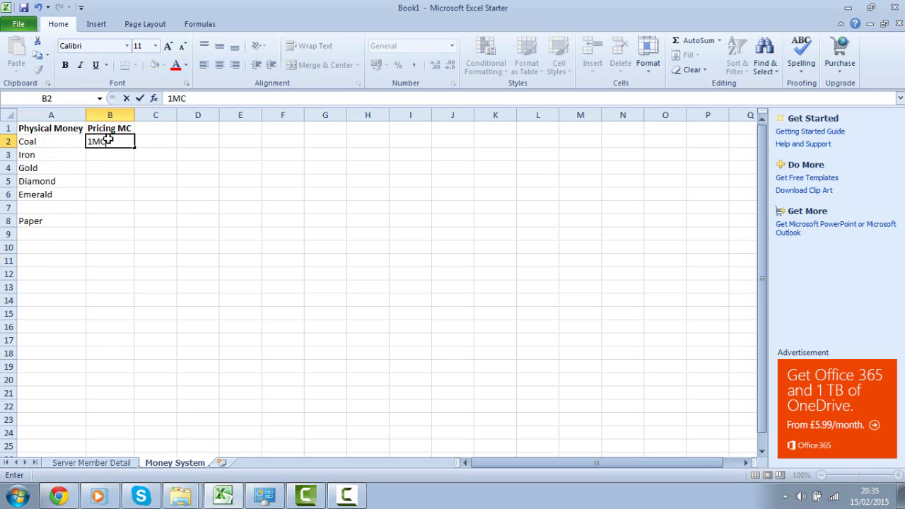
key(Return)
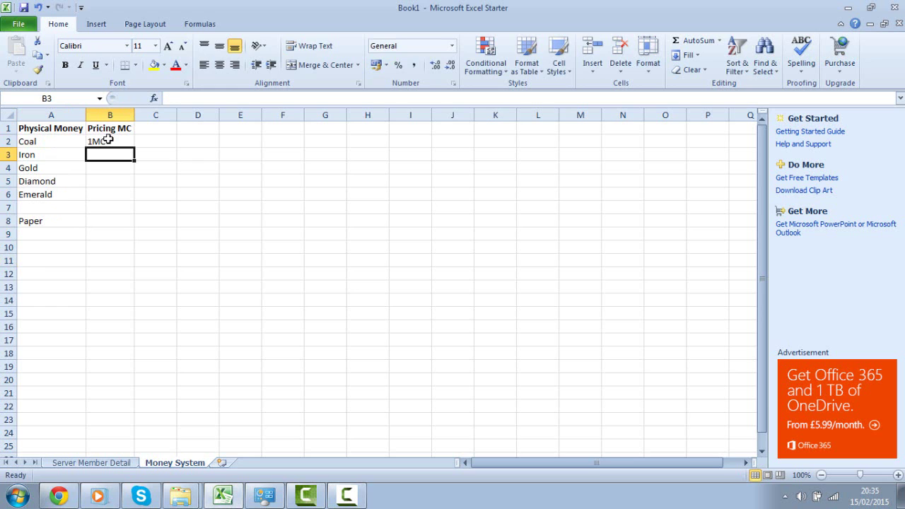
text(5MC)
key(Return)
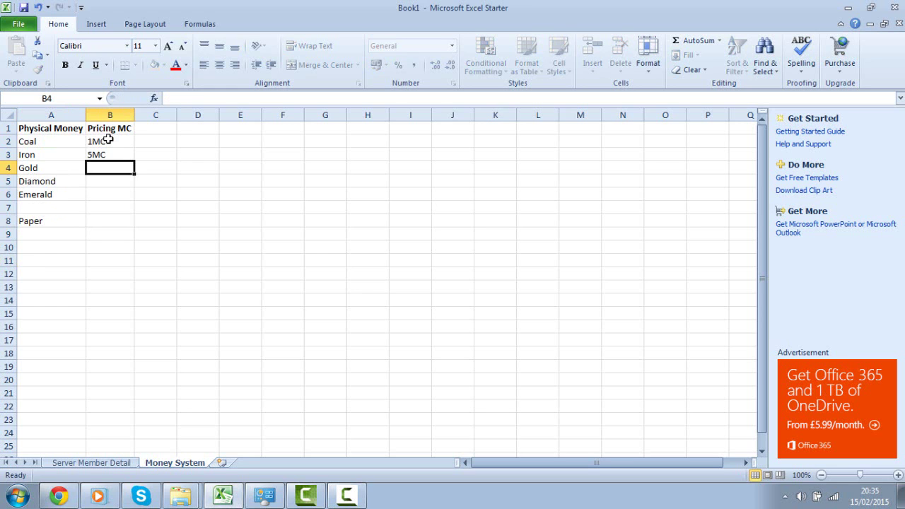
text(10MC)
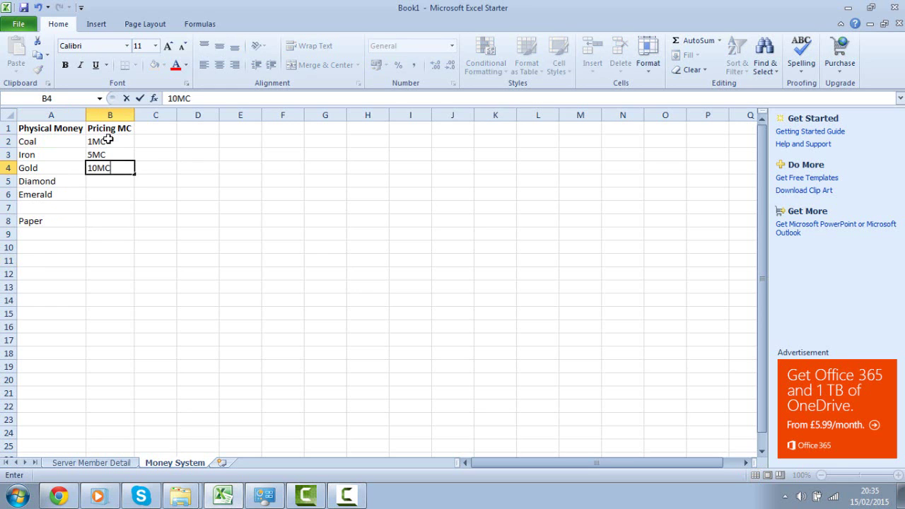
key(Return)
Step: Set Diamond to 50MC and Emerald to 100MC, correcting Diamond's mistaken 100MC
text(100MC)
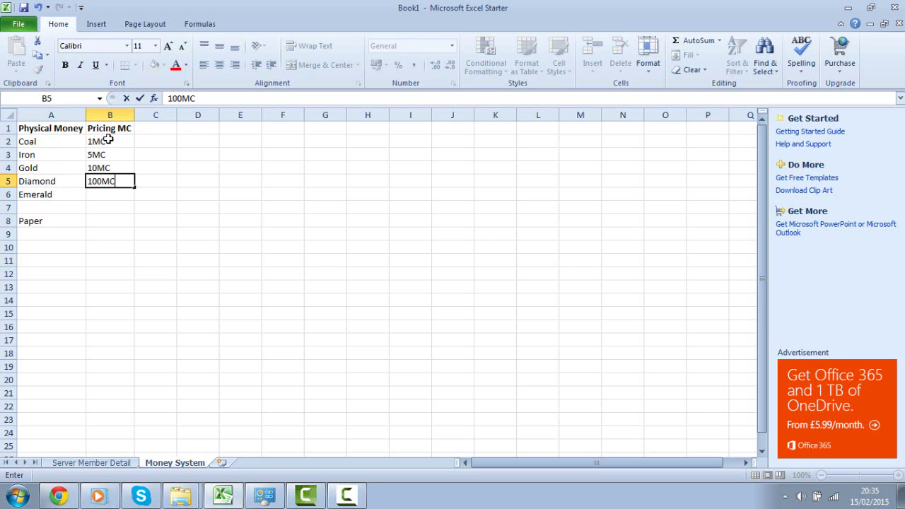
key(Return)
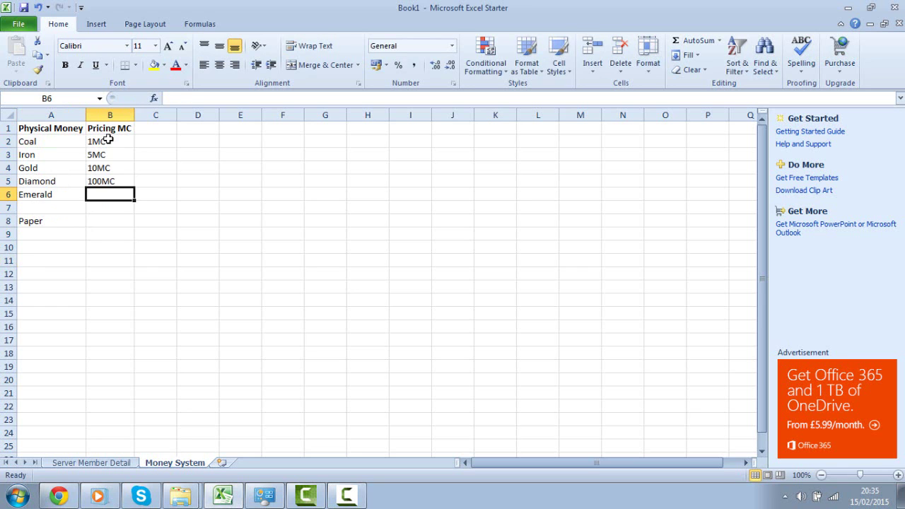
key(Up)
text(50MC)
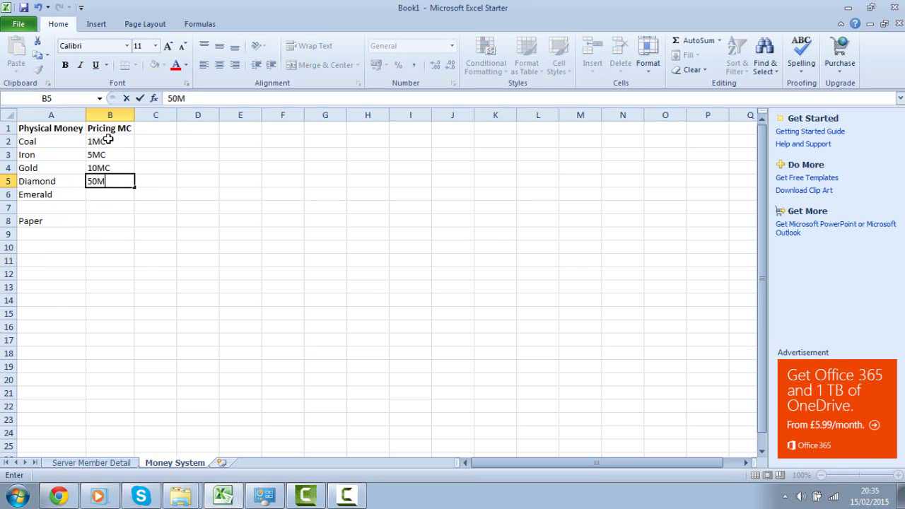
key(Return)
text(100MC)
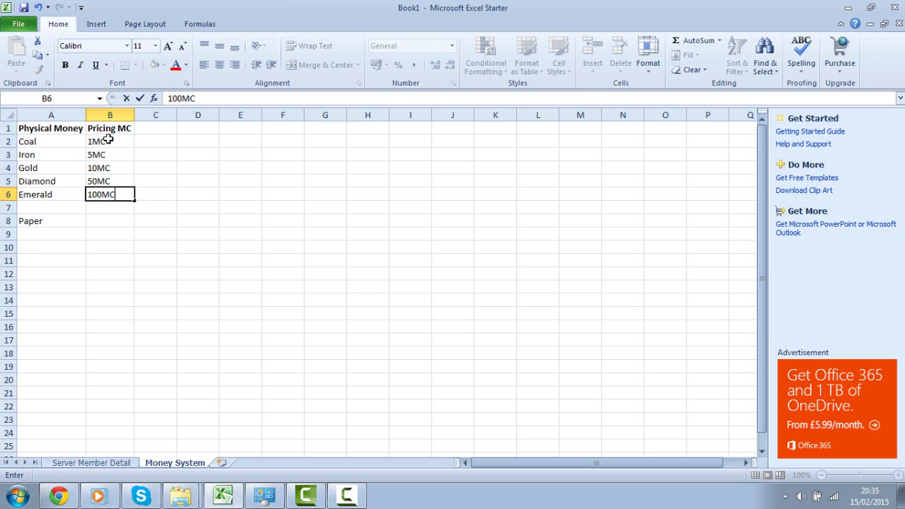
drag(163, 244, 159, 233)
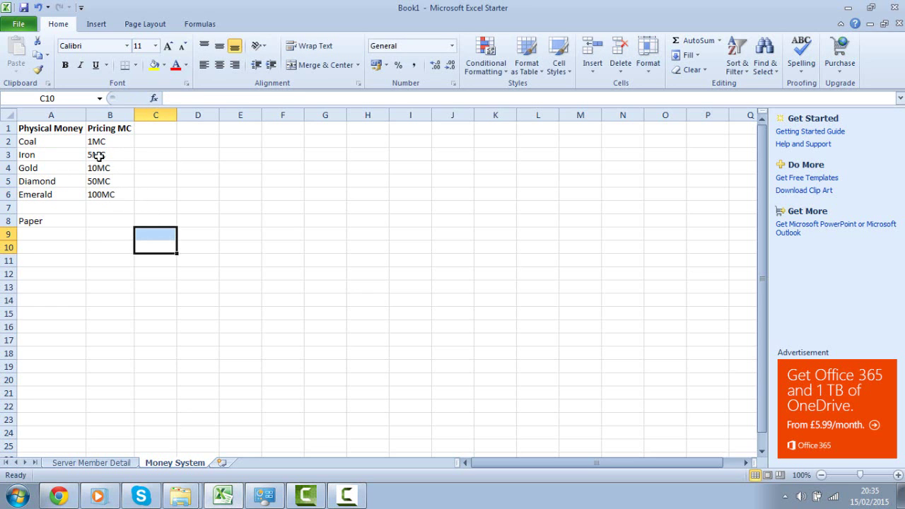
Step: Add the note 'Use anvil' beside Paper in B8
drag(96, 145, 70, 198)
click(91, 219)
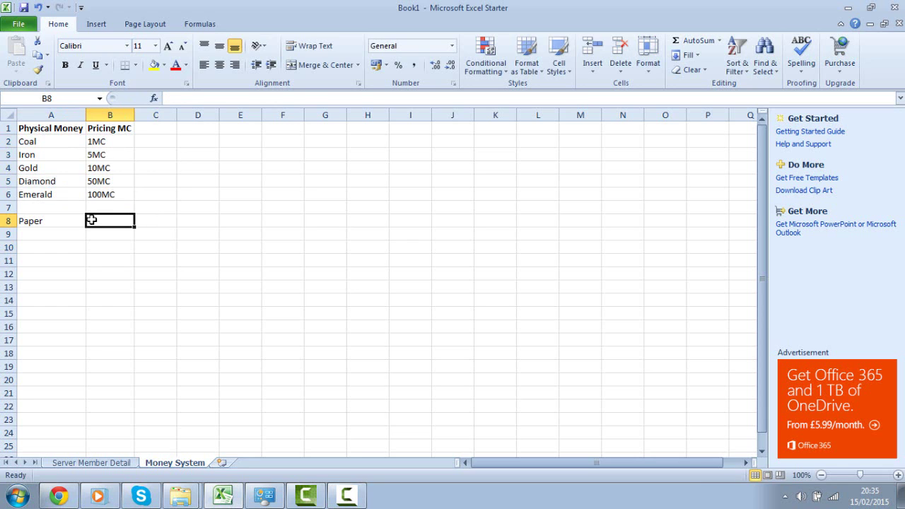
text(Use anvil)
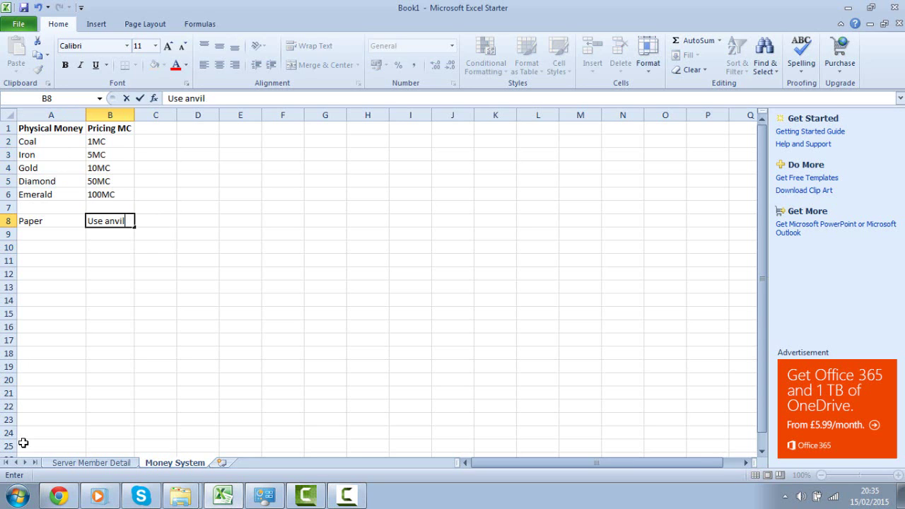
click(78, 302)
click(74, 220)
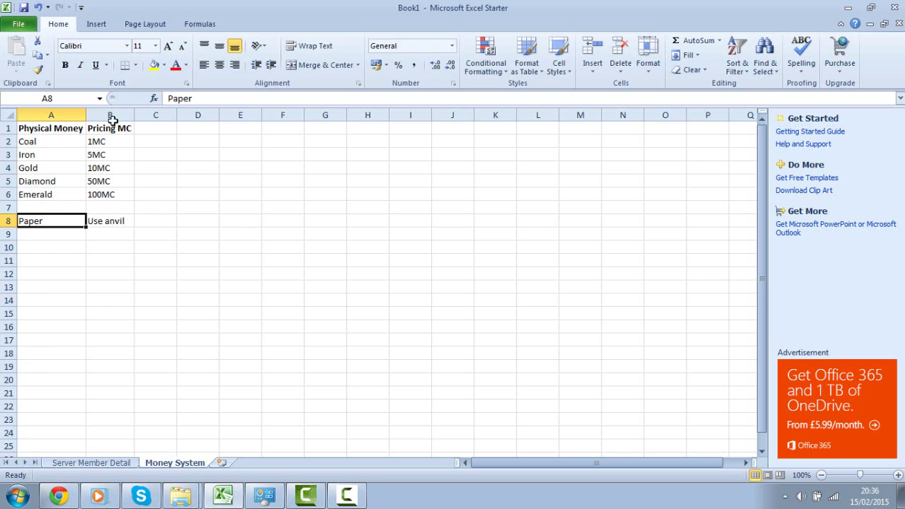
click(114, 143)
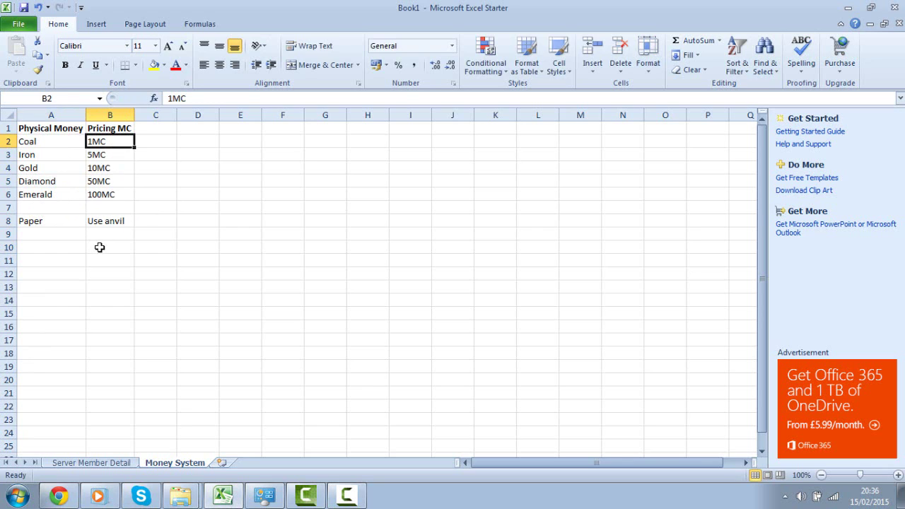
click(51, 223)
click(100, 141)
click(105, 252)
click(108, 199)
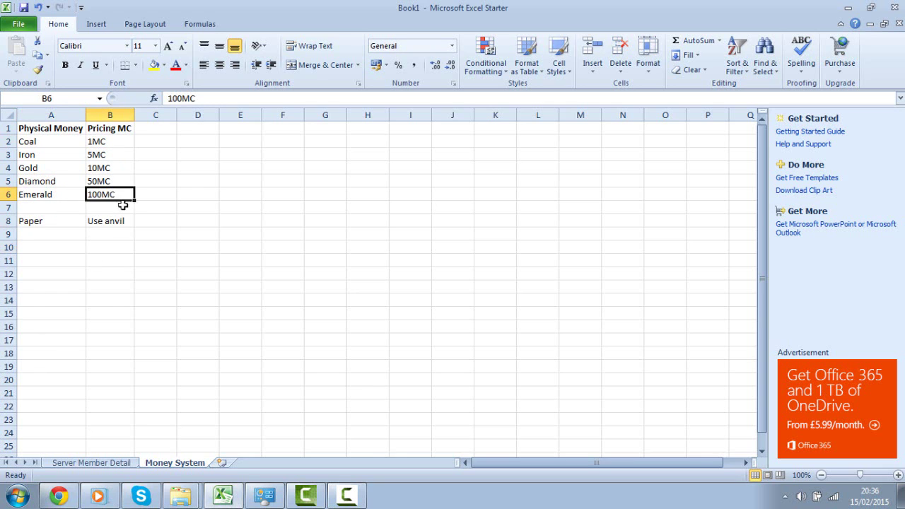
click(154, 229)
drag(96, 193, 47, 168)
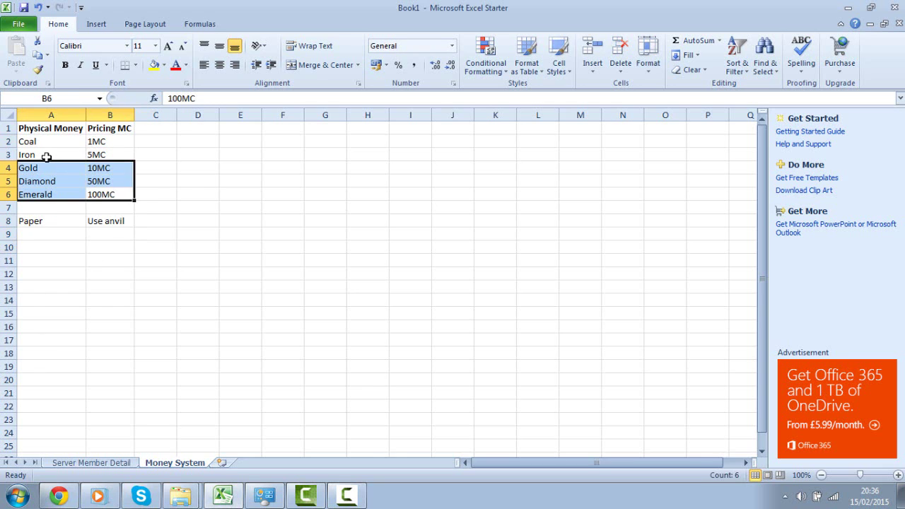
click(49, 153)
click(96, 143)
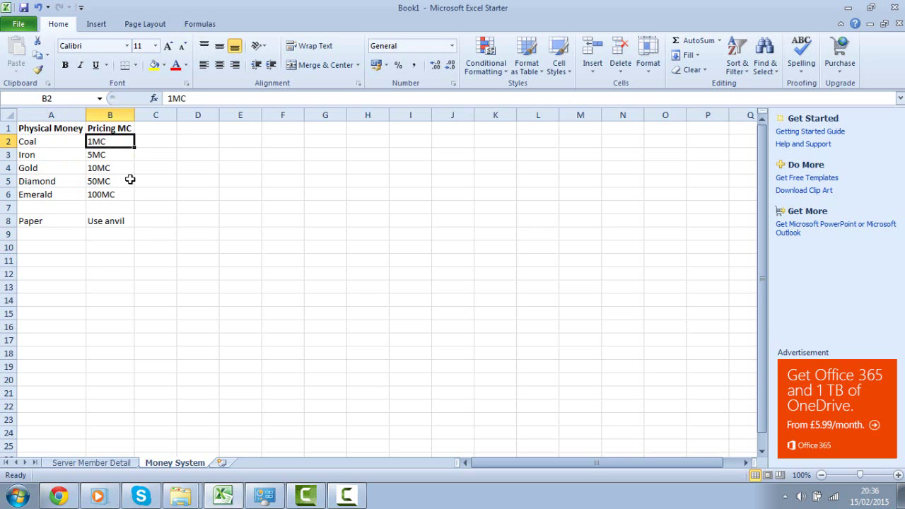
click(151, 210)
click(68, 142)
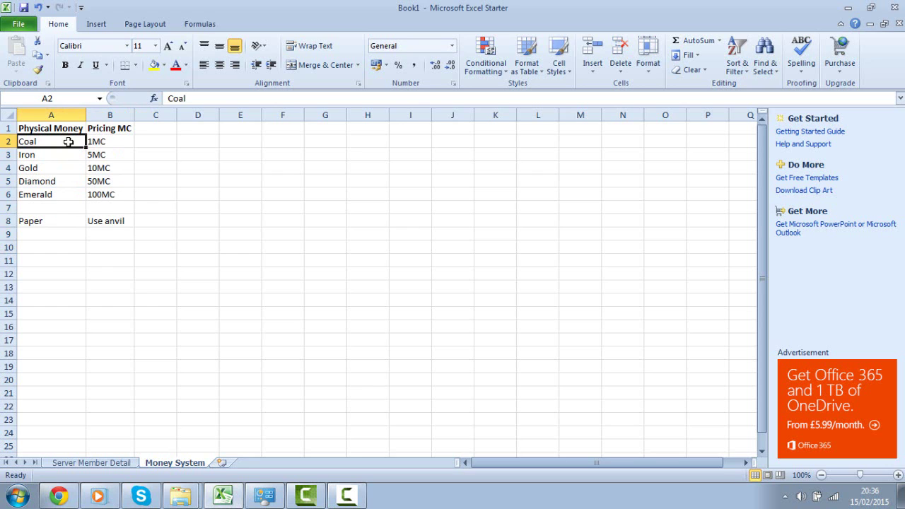
click(122, 145)
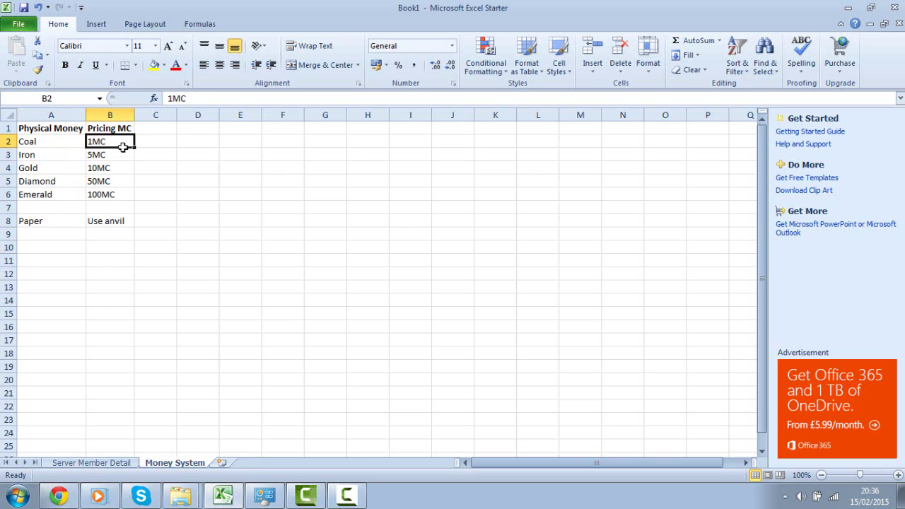
click(58, 155)
click(200, 251)
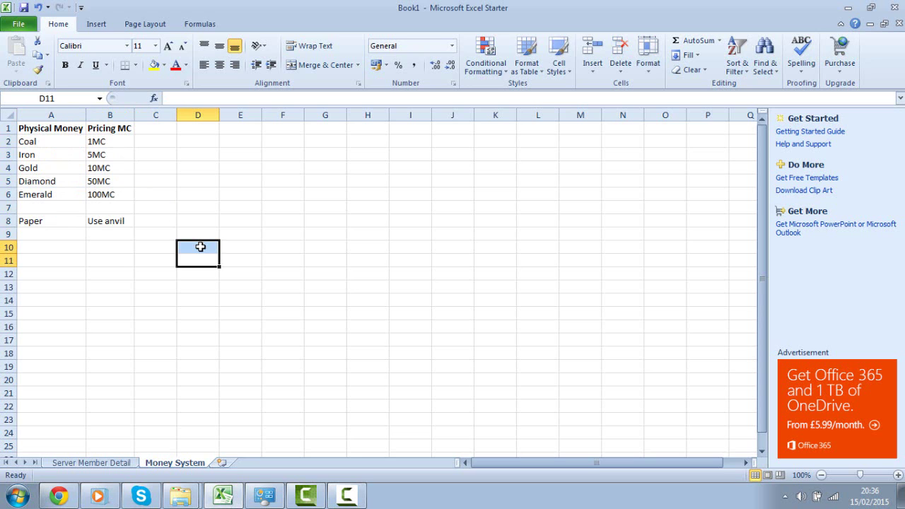
click(177, 303)
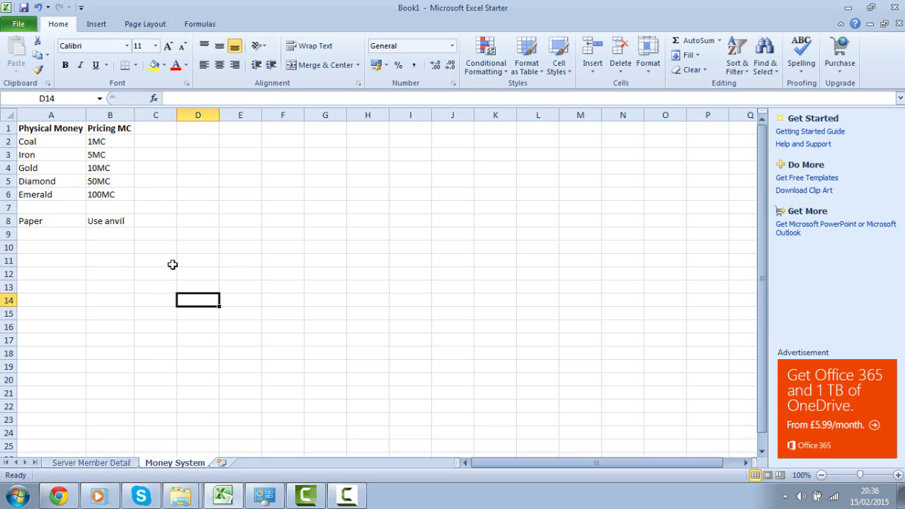
drag(32, 193, 40, 169)
drag(110, 222, 56, 129)
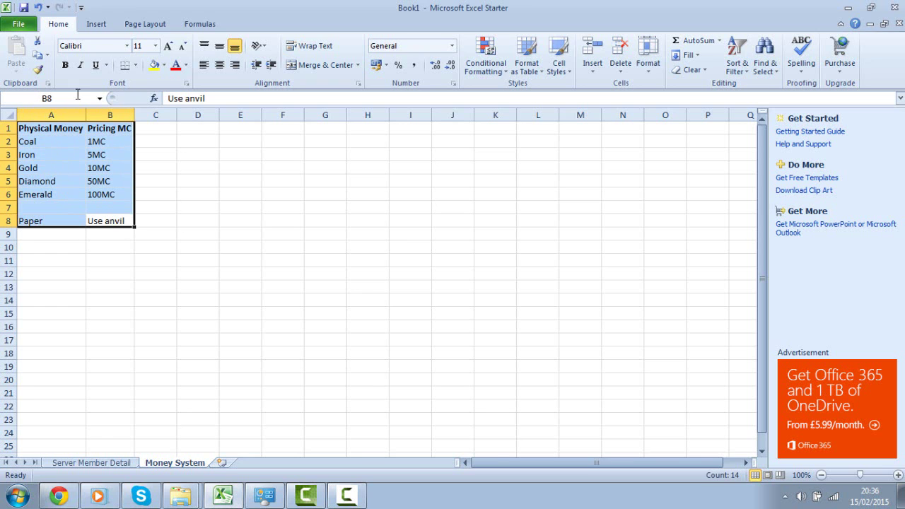
click(135, 65)
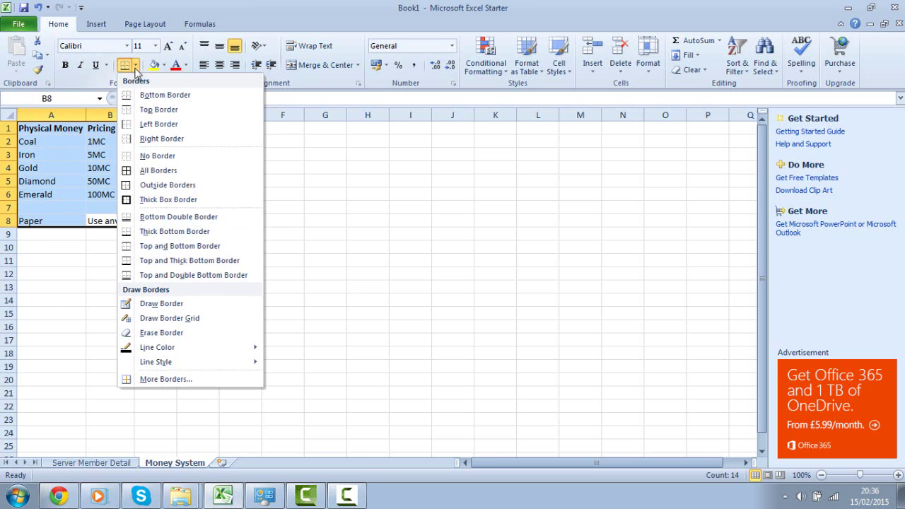
Step: Apply a Thick Box Border to the A1:B8 price table, abandoning a started Credit heading
click(145, 199)
click(194, 232)
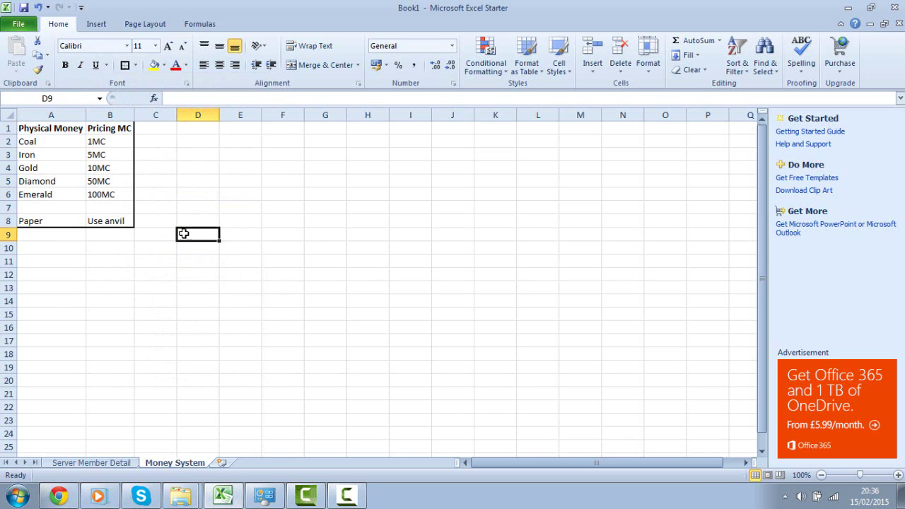
mouse_move(186, 233)
mouse_down()
mouse_move(216, 188)
mouse_move(252, 162)
mouse_move(301, 162)
mouse_up()
click(195, 130)
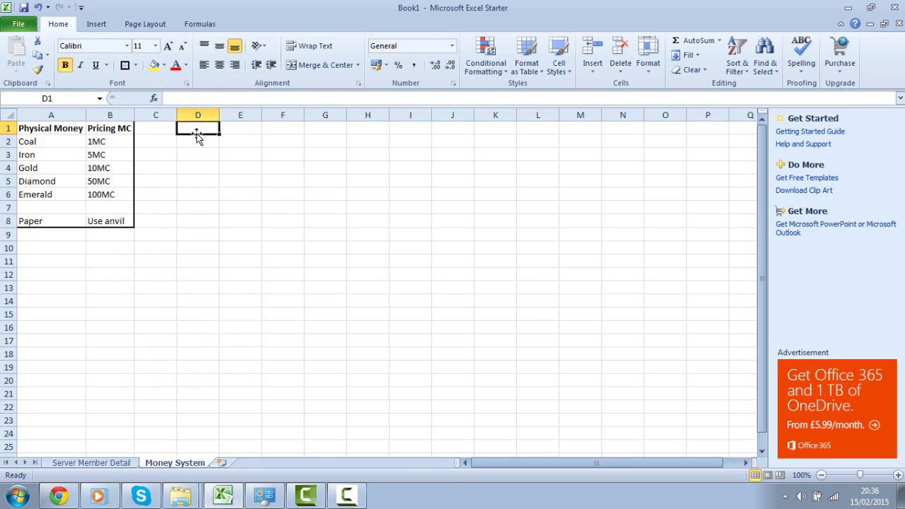
text(C)
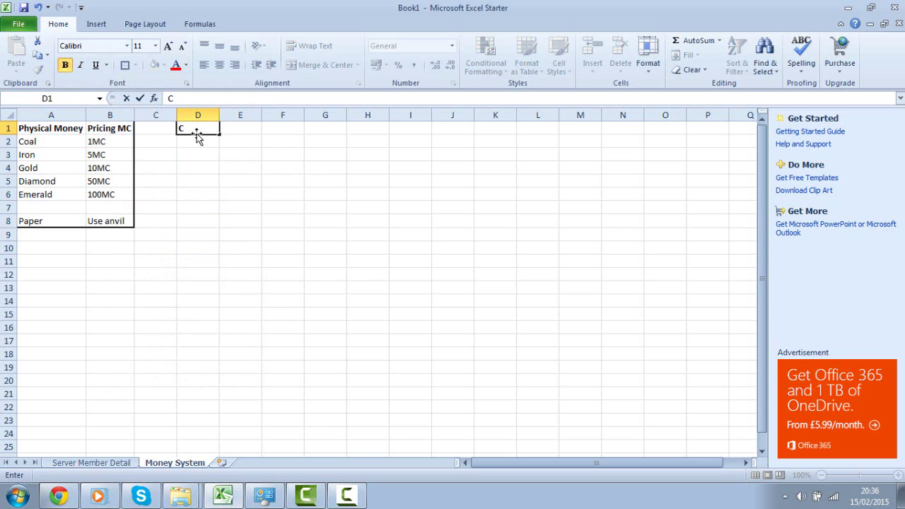
text(redit)
key(Escape)
click(238, 276)
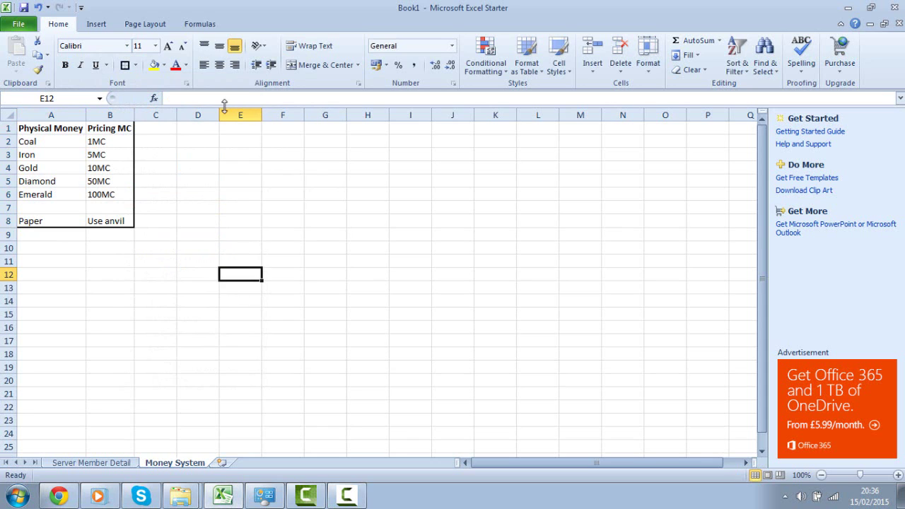
Step: Select and deselect the bordered price table repeatedly to check the border
drag(118, 222, 41, 143)
click(149, 229)
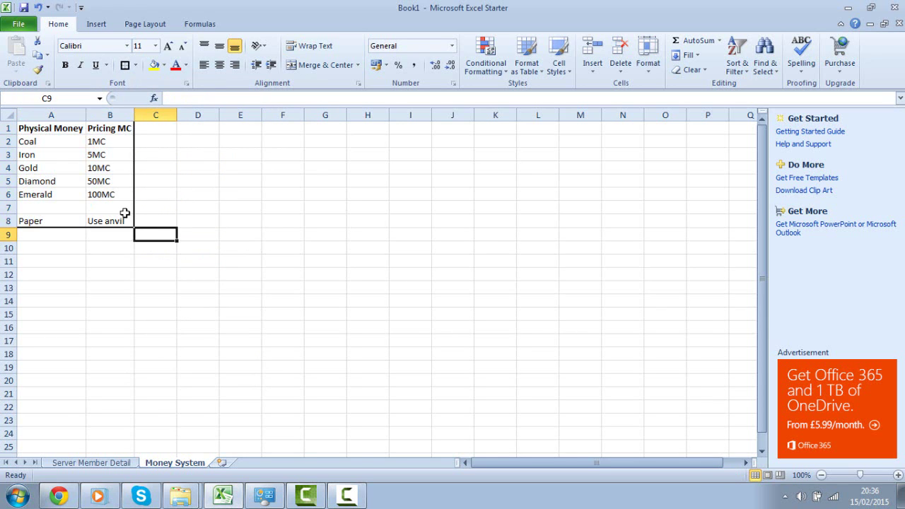
drag(125, 210, 69, 137)
click(100, 206)
drag(101, 222, 49, 128)
click(122, 245)
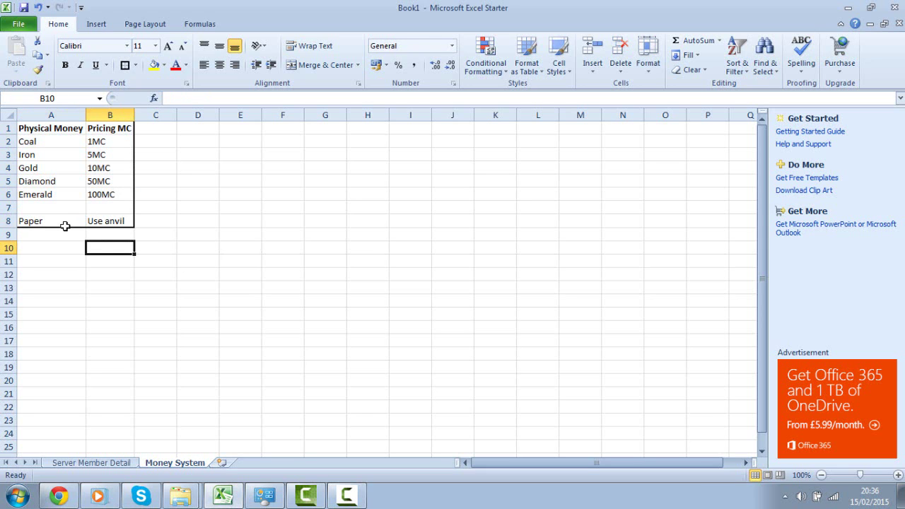
drag(117, 221, 20, 101)
click(170, 159)
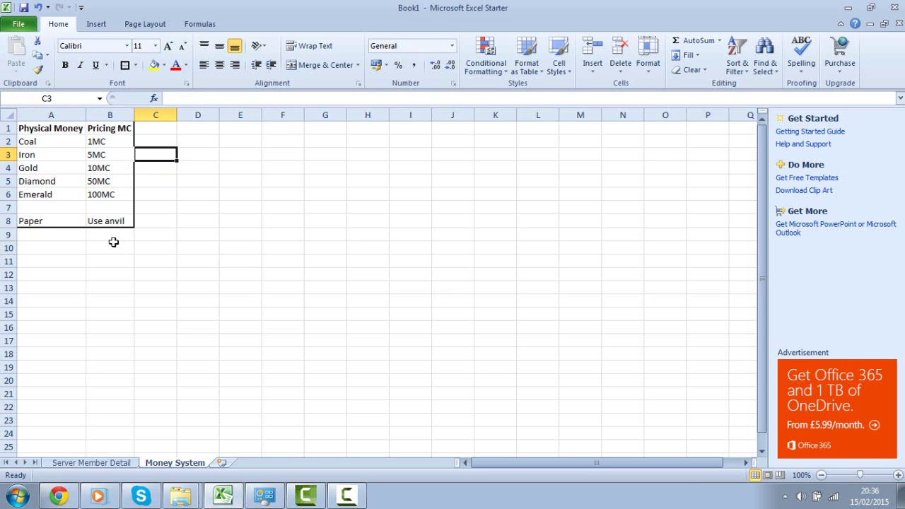
drag(112, 222, 43, 123)
click(236, 248)
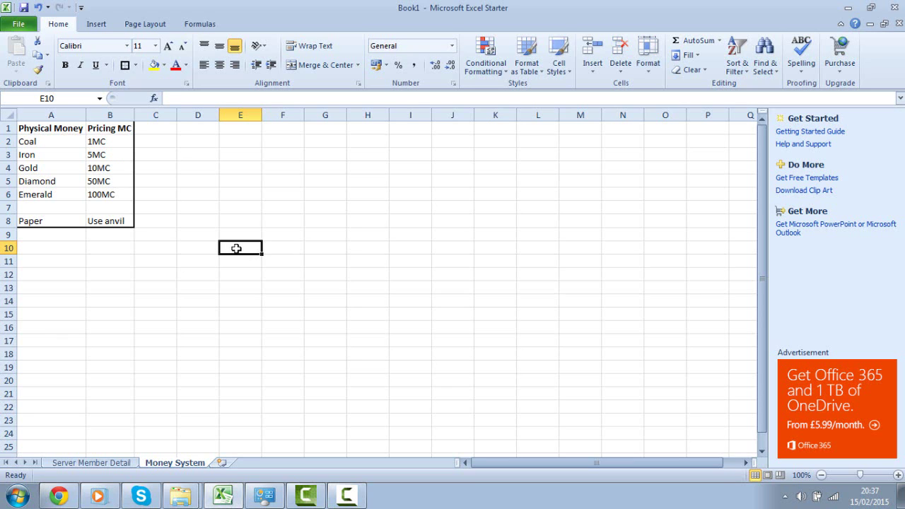
drag(461, 462, 237, 436)
Step: Enter 'Credit Card' in D1 and widen column D to fit it
click(191, 132)
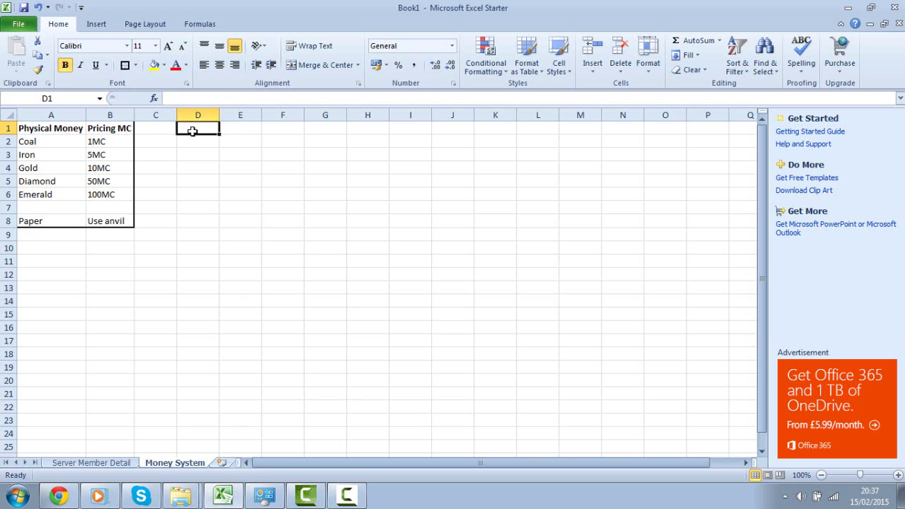
text(Credit)
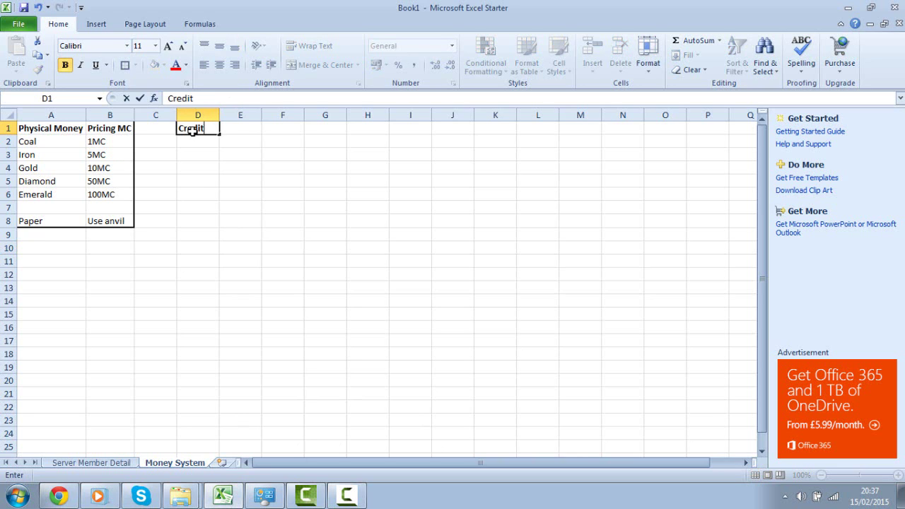
text( Card)
click(222, 154)
drag(219, 115, 227, 115)
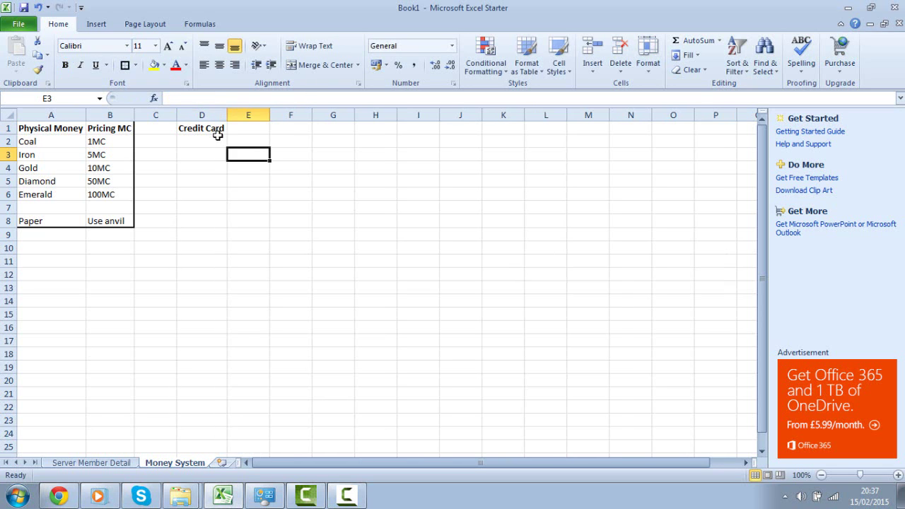
Step: List Paper, Book and Map under Credit Card in D2 to D4
click(217, 139)
text(Paper)
click(218, 153)
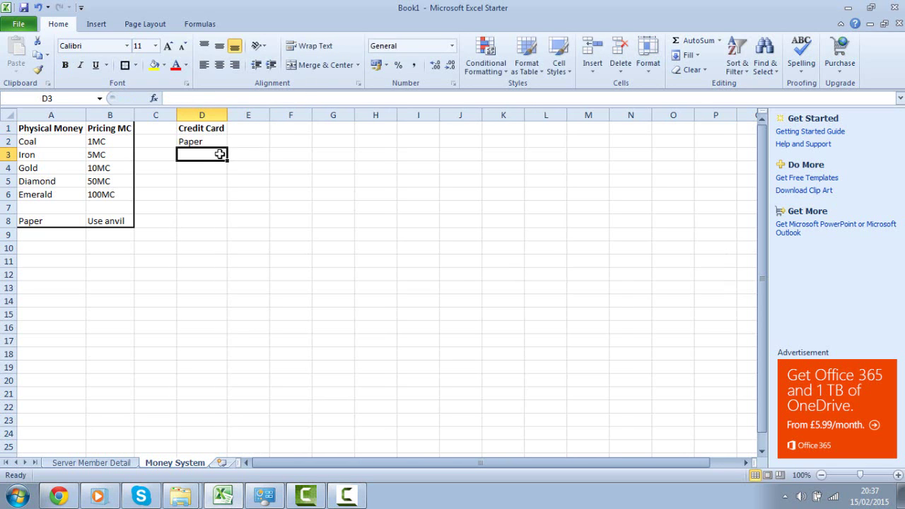
text(Book)
click(250, 143)
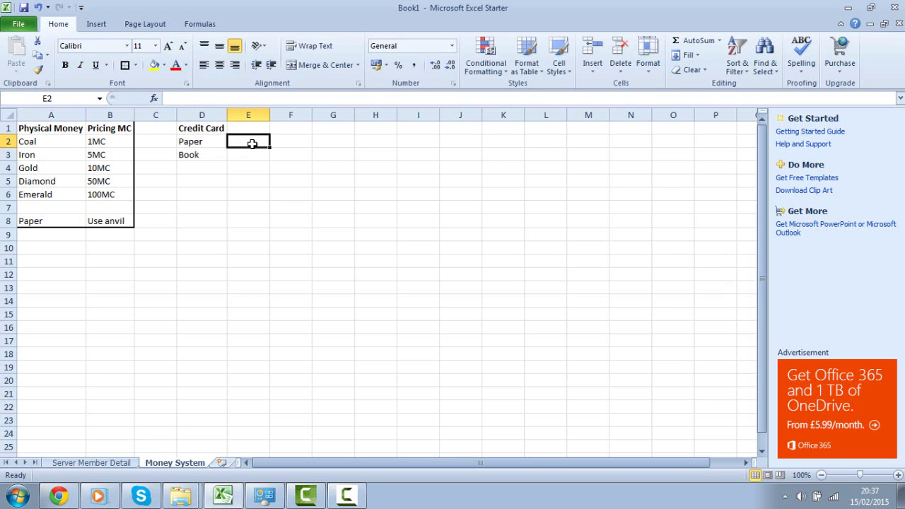
mouse_move(222, 127)
mouse_down()
mouse_move(221, 141)
mouse_move(220, 131)
mouse_up()
click(220, 153)
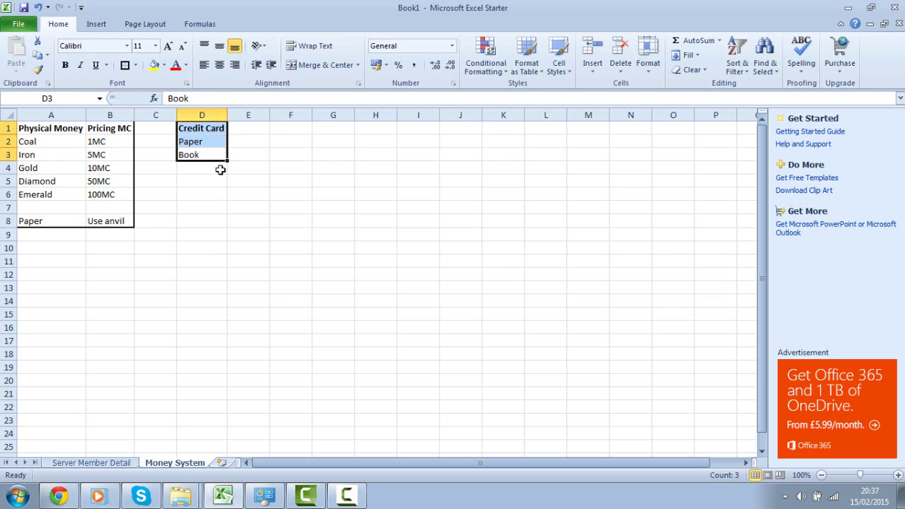
click(220, 169)
text(Map)
click(235, 218)
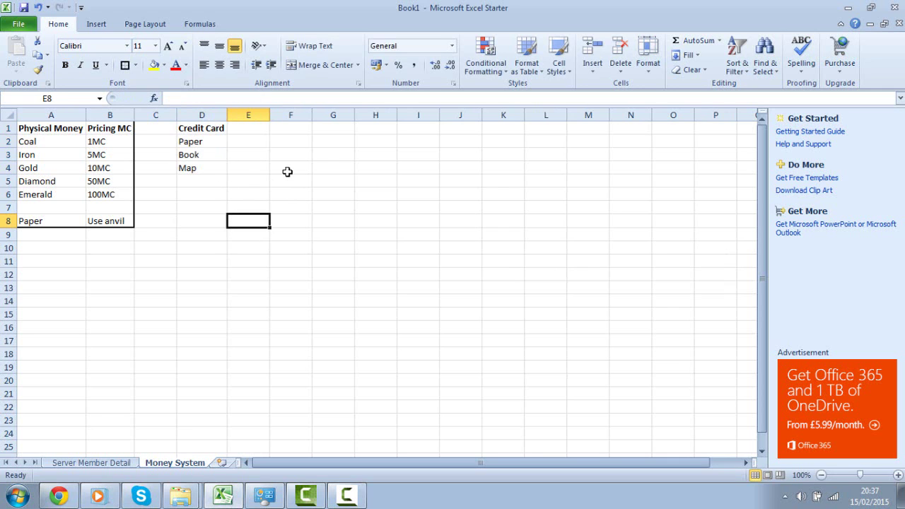
Step: Review the Credit Card list, then go to the Server Member Detail sheet
drag(200, 169, 201, 131)
click(201, 209)
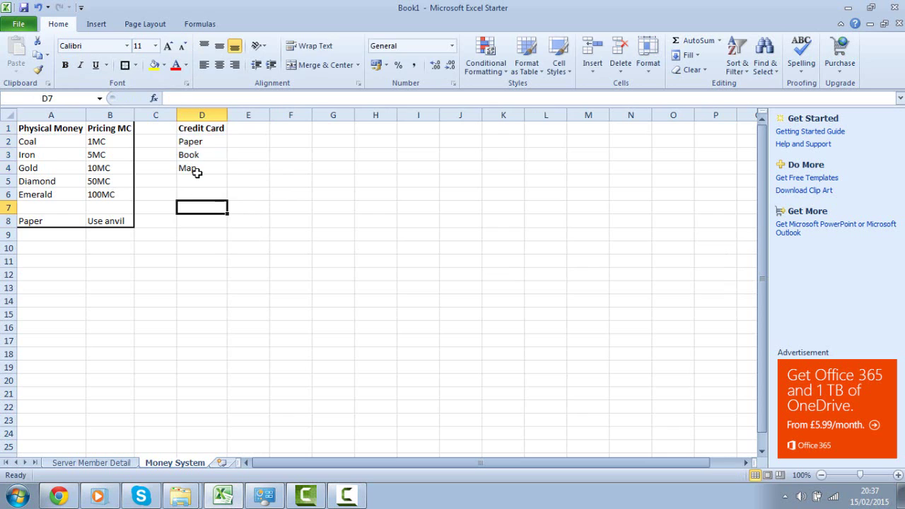
click(197, 174)
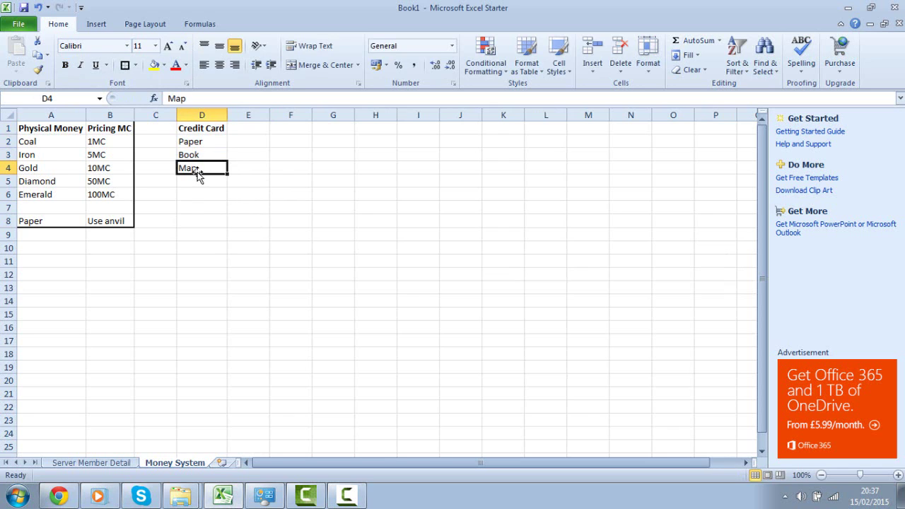
click(201, 233)
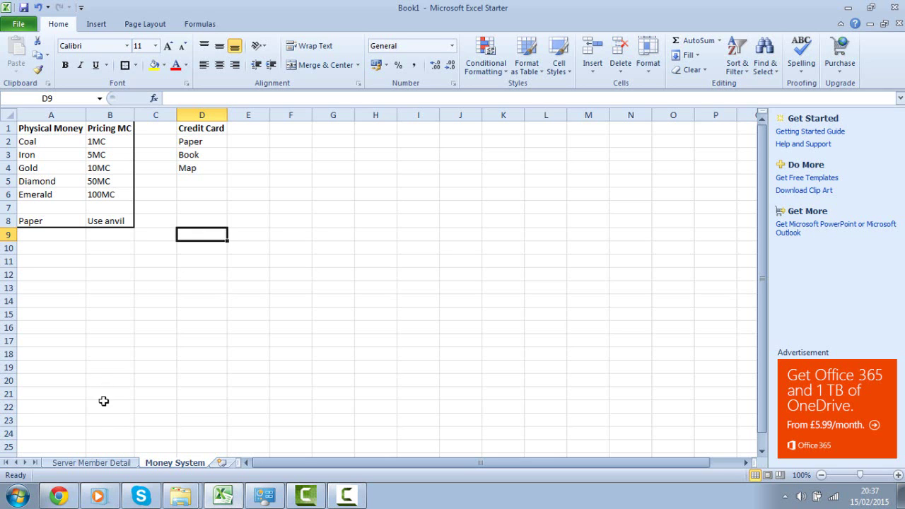
click(99, 464)
Step: Look over the three server pin entries, then go back to the Money System sheet beside Credit Card
click(25, 154)
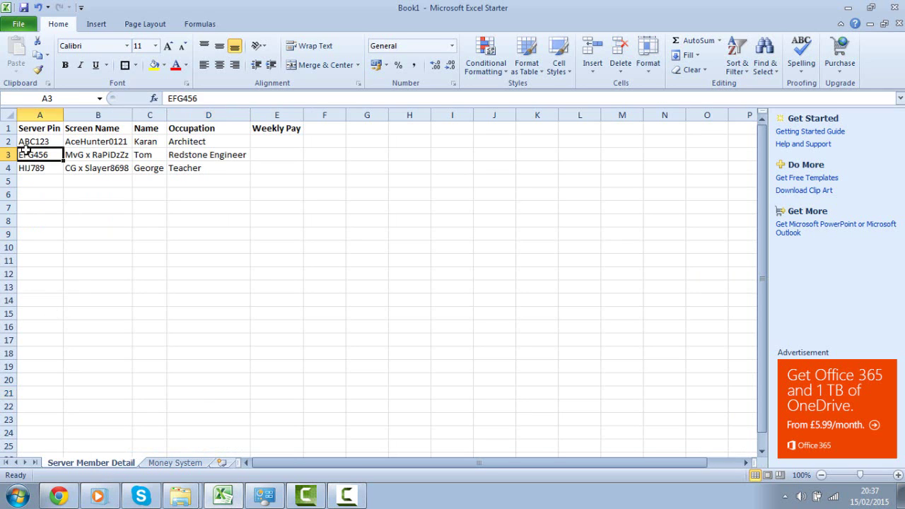
drag(26, 141, 25, 171)
click(46, 244)
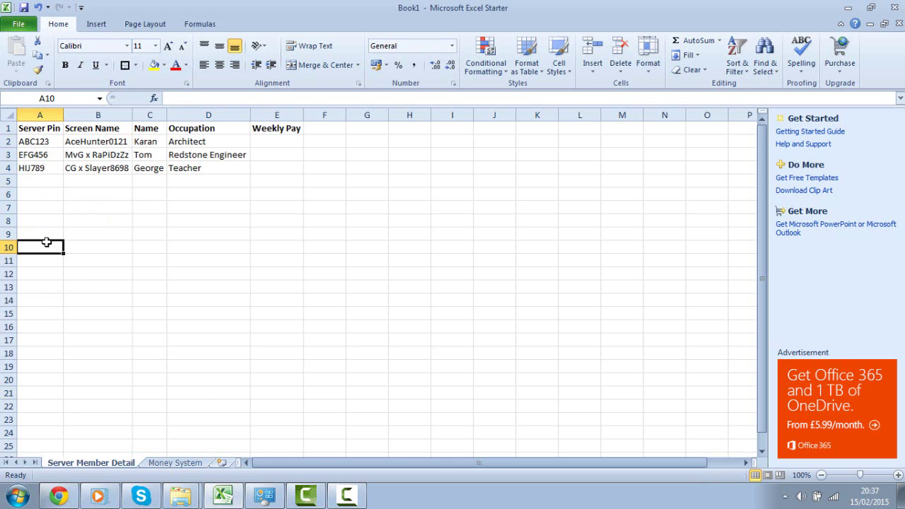
click(175, 463)
click(247, 129)
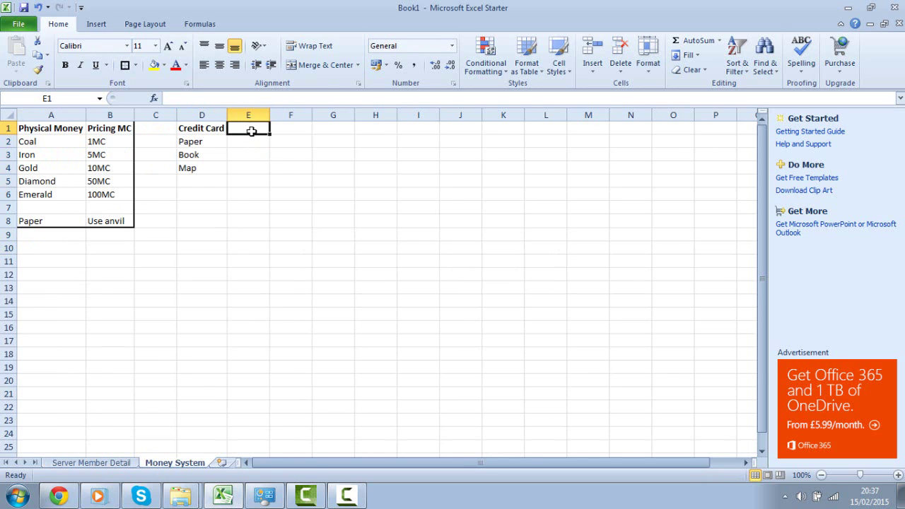
text(pu)
key(BackSpace)
key(BackSpace)
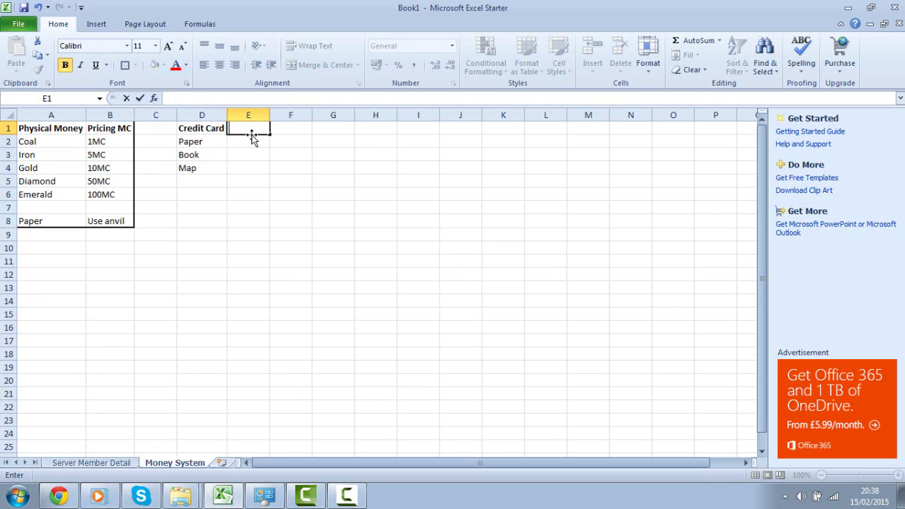
Step: Enter 'put player', 'pin on the' and 'card' down E2:E4 and widen column E to fit
click(253, 141)
text(put p)
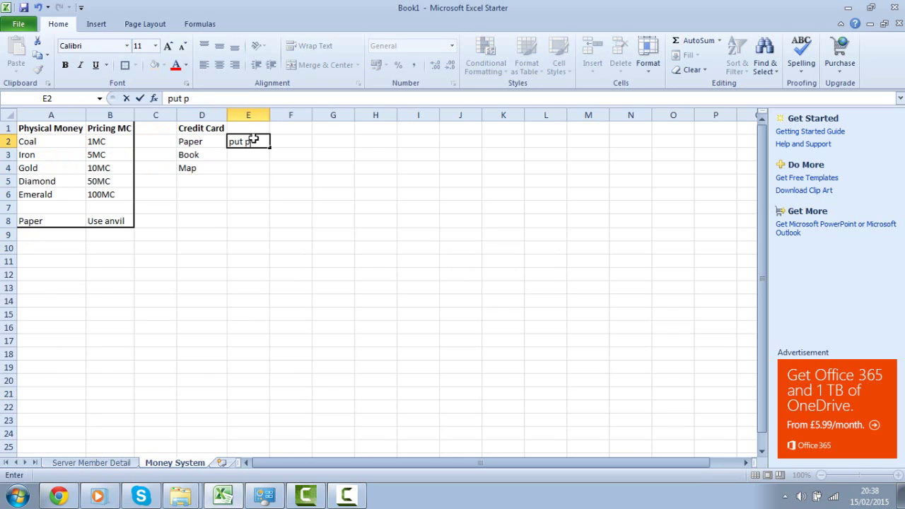
text(layers)
key(Return)
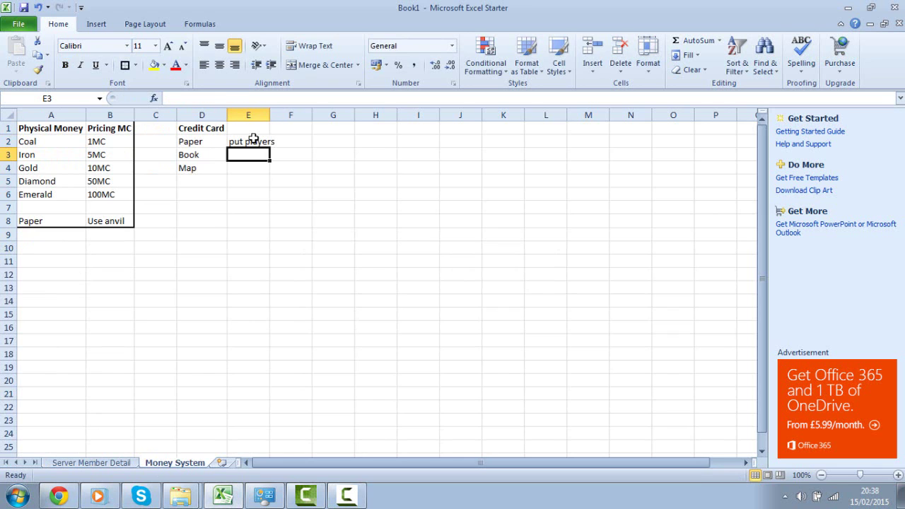
text(pin on the)
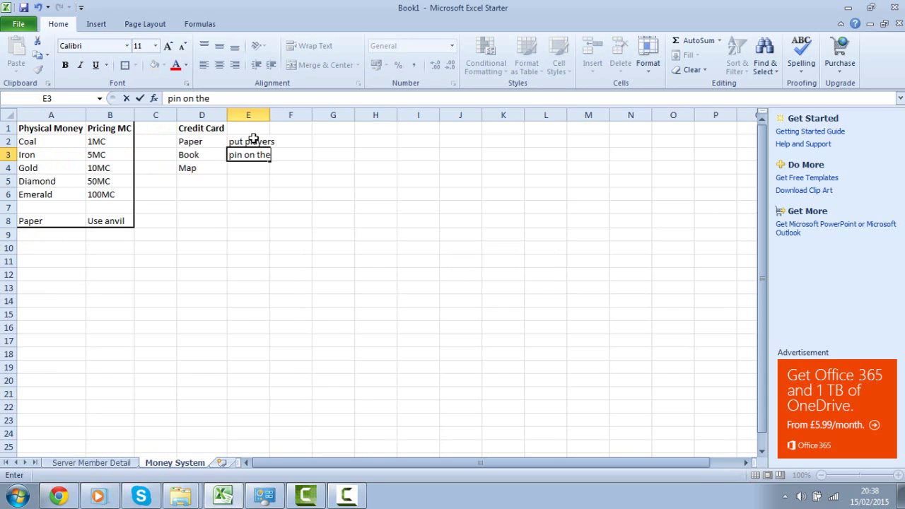
key(Return)
text(card)
click(259, 198)
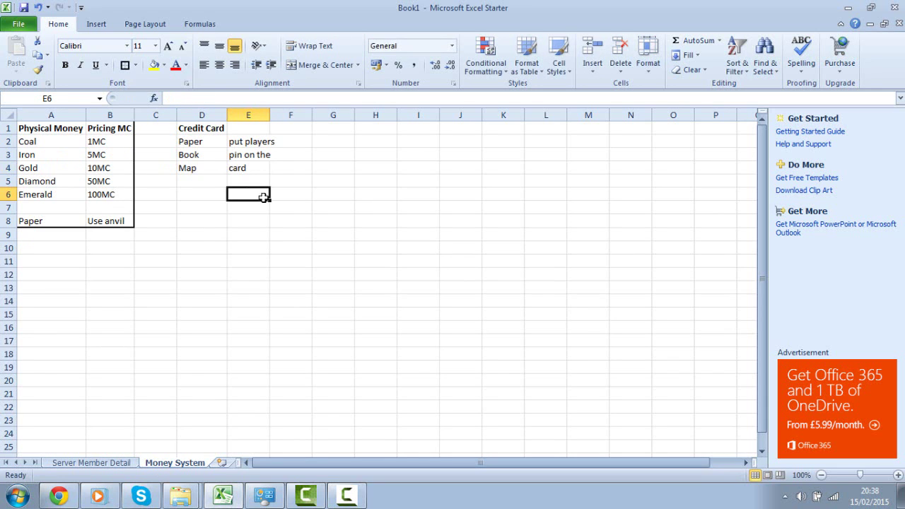
drag(269, 114, 278, 115)
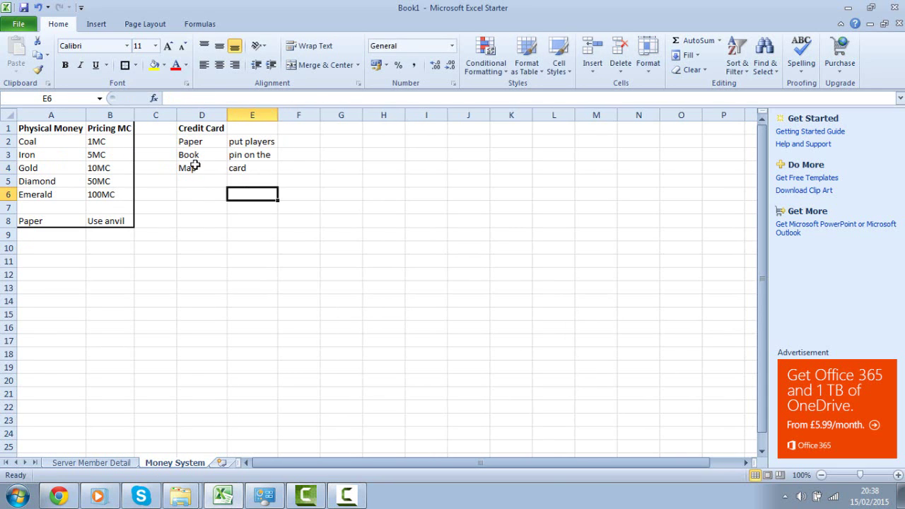
Step: Check the Server Member Detail sheet, then re-edit the 'card' line of the description
click(198, 141)
click(111, 467)
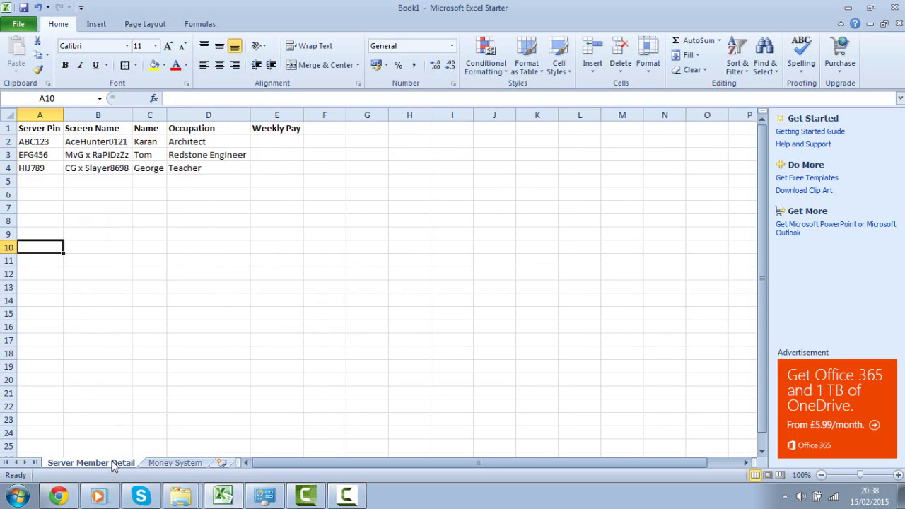
click(100, 233)
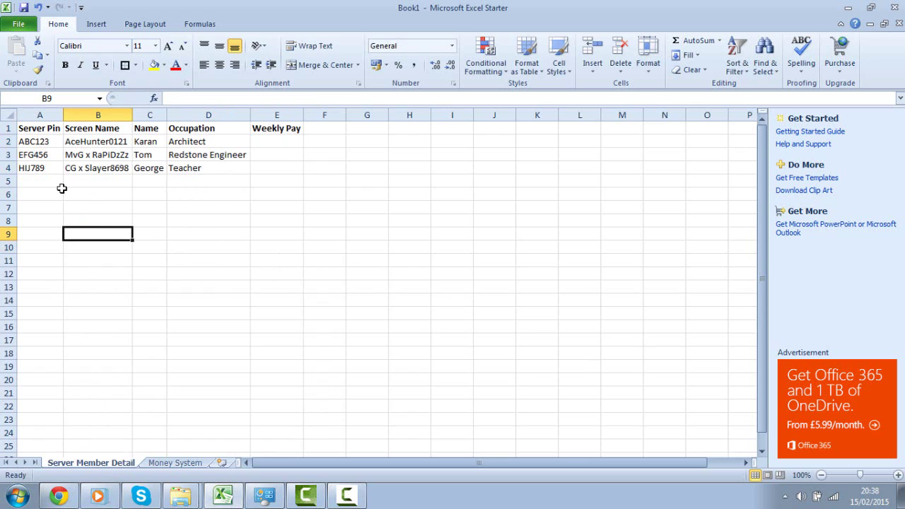
click(174, 461)
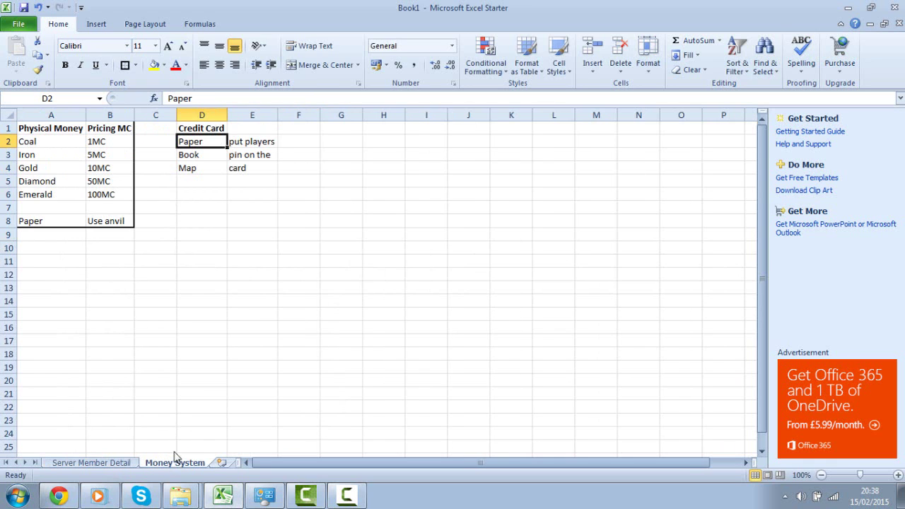
click(241, 185)
double_click(247, 168)
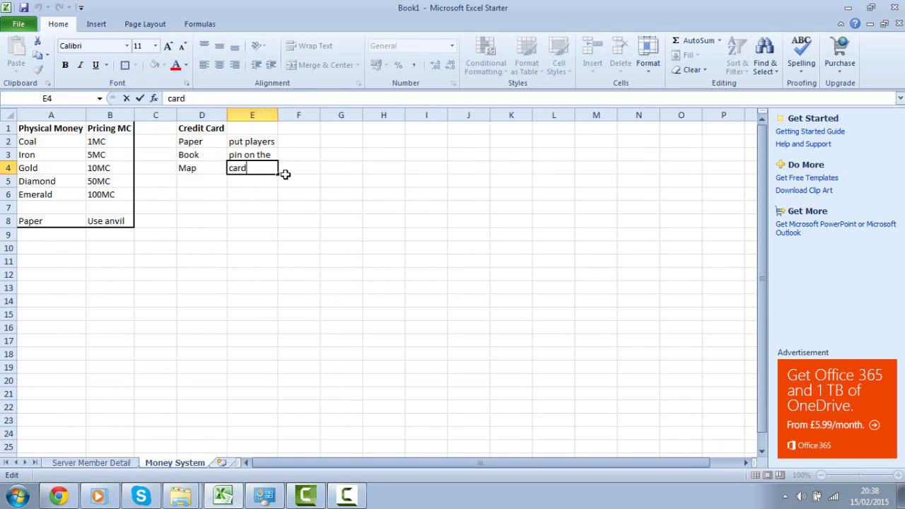
click(295, 208)
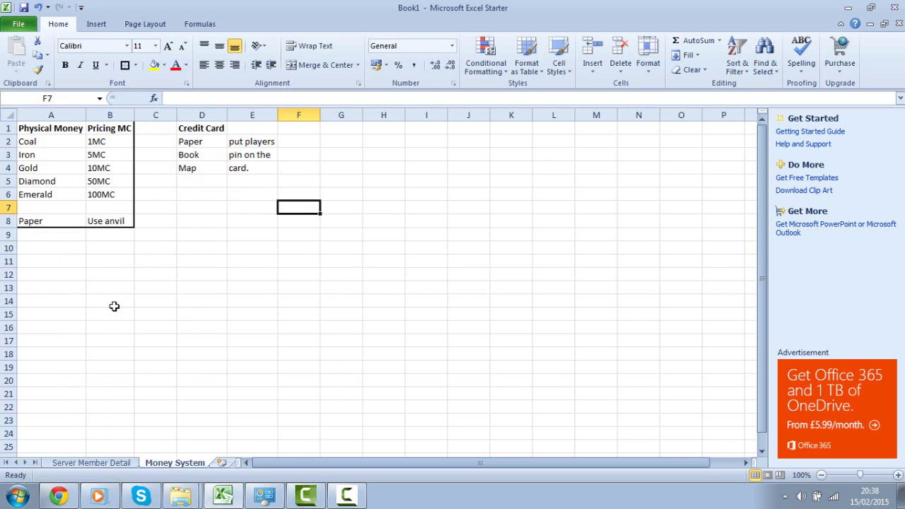
click(97, 458)
drag(32, 139, 163, 243)
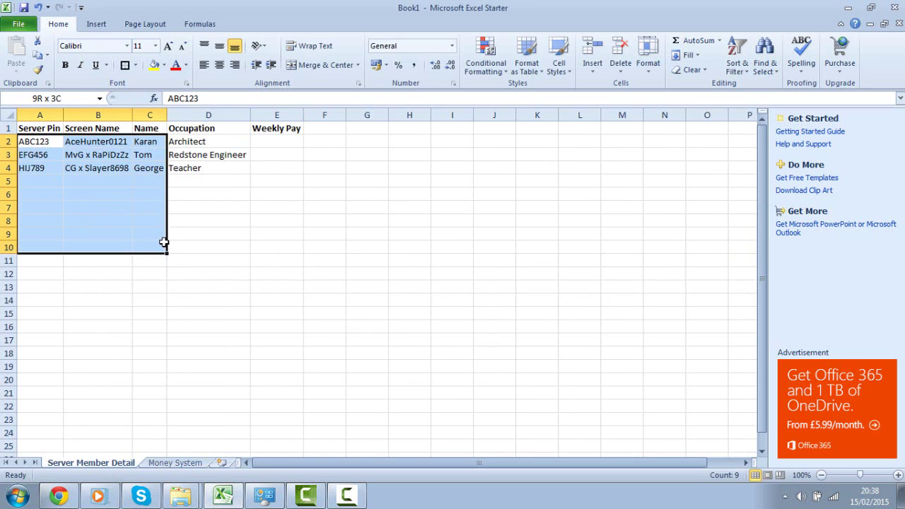
click(304, 321)
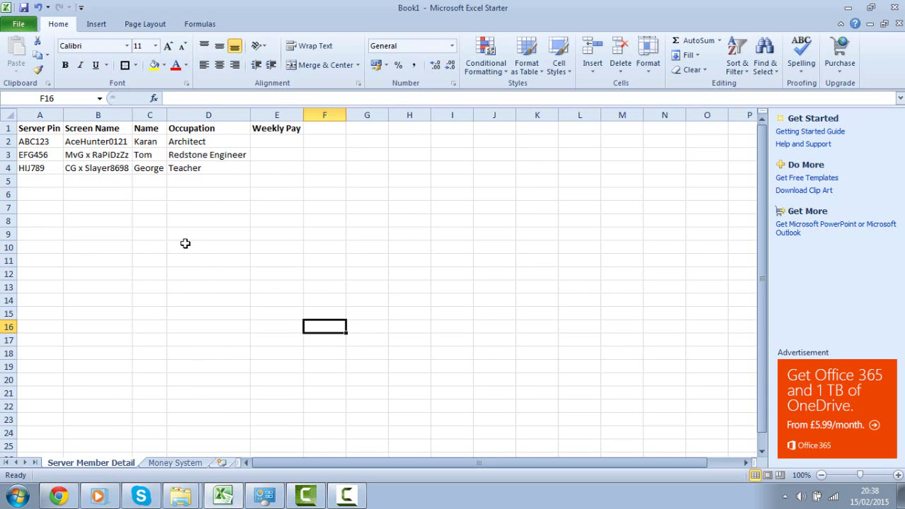
drag(298, 147, 367, 163)
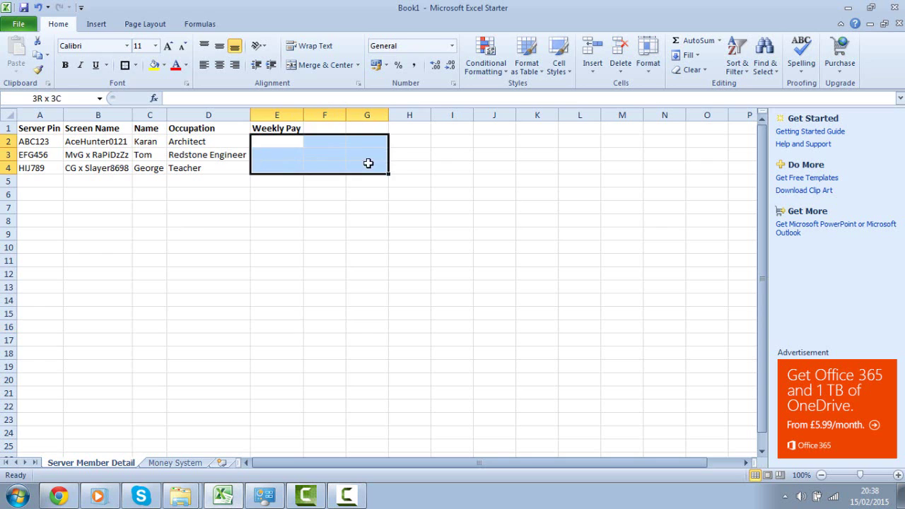
drag(360, 230, 361, 224)
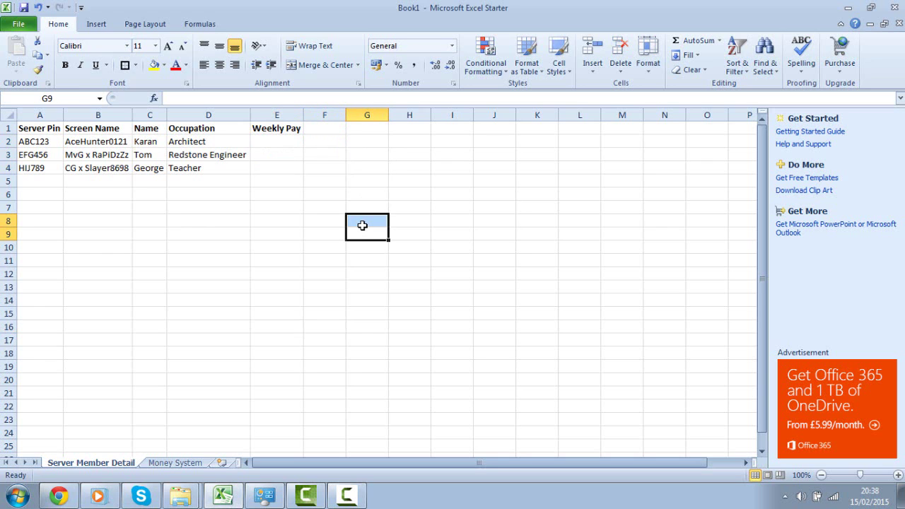
click(177, 462)
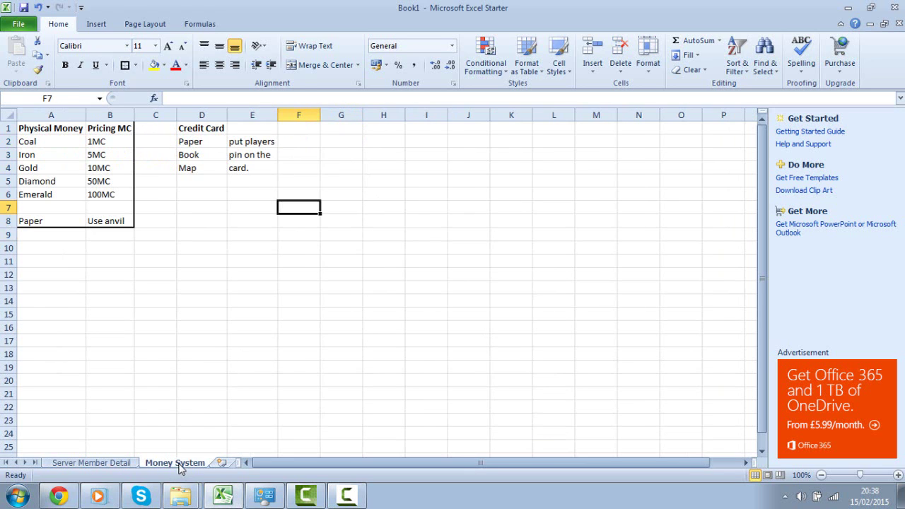
click(276, 383)
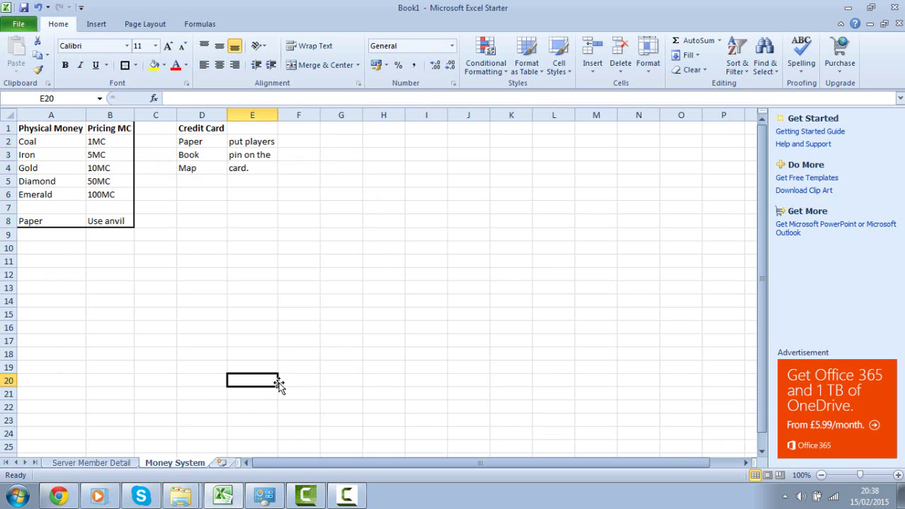
click(246, 261)
drag(208, 139, 252, 170)
click(246, 209)
click(206, 143)
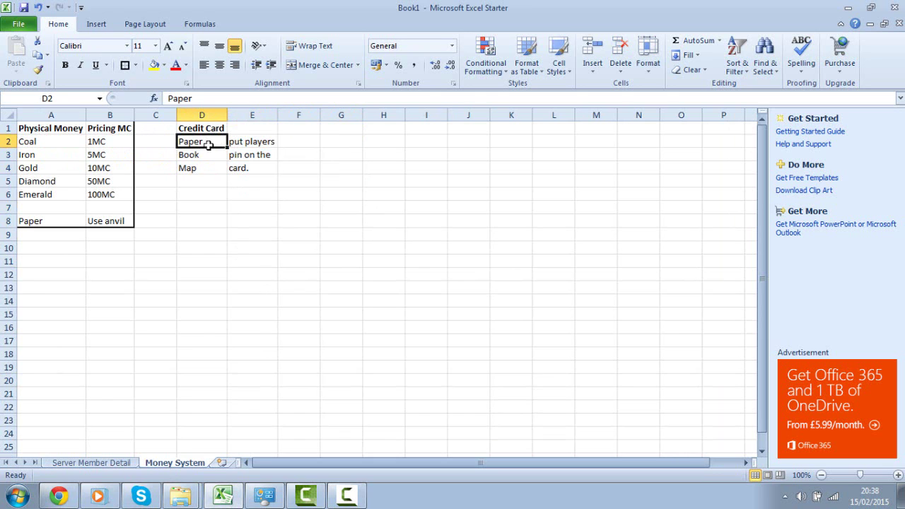
click(77, 463)
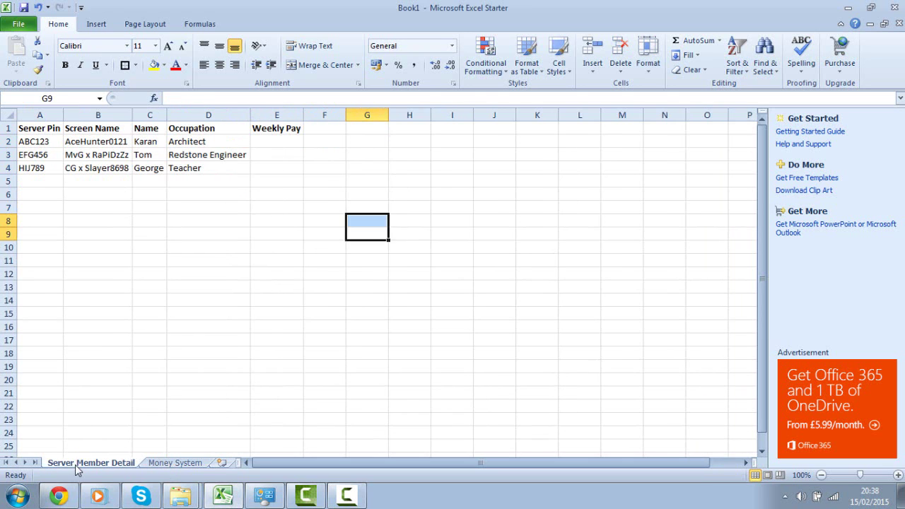
click(74, 274)
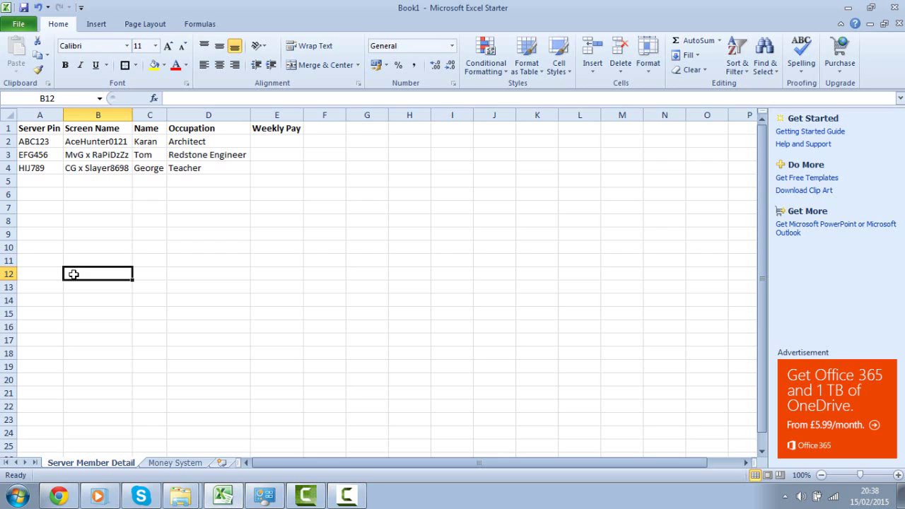
Step: On the Money System sheet, start the note with 'Credit Card' in E6
click(97, 225)
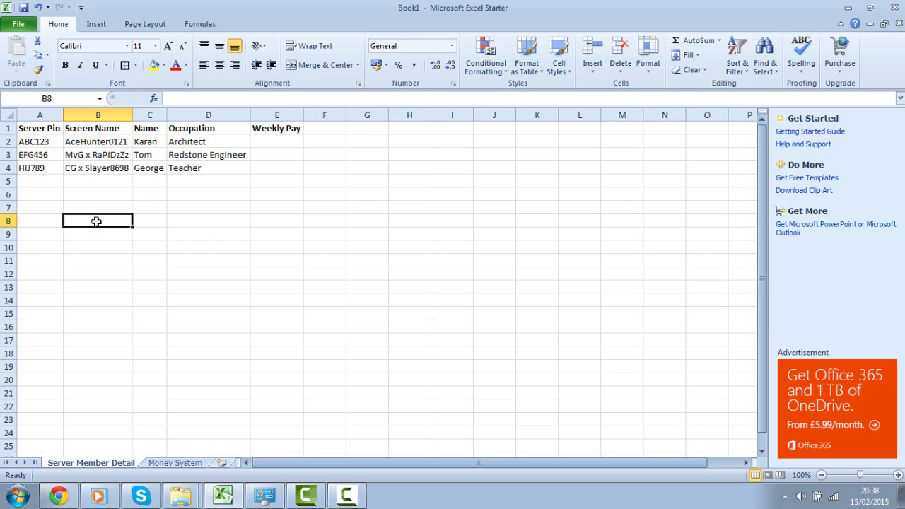
click(57, 155)
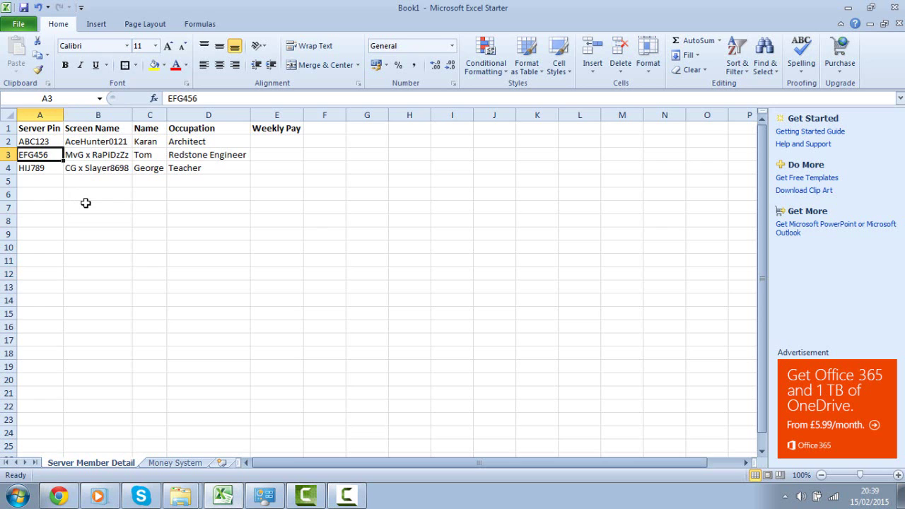
click(175, 462)
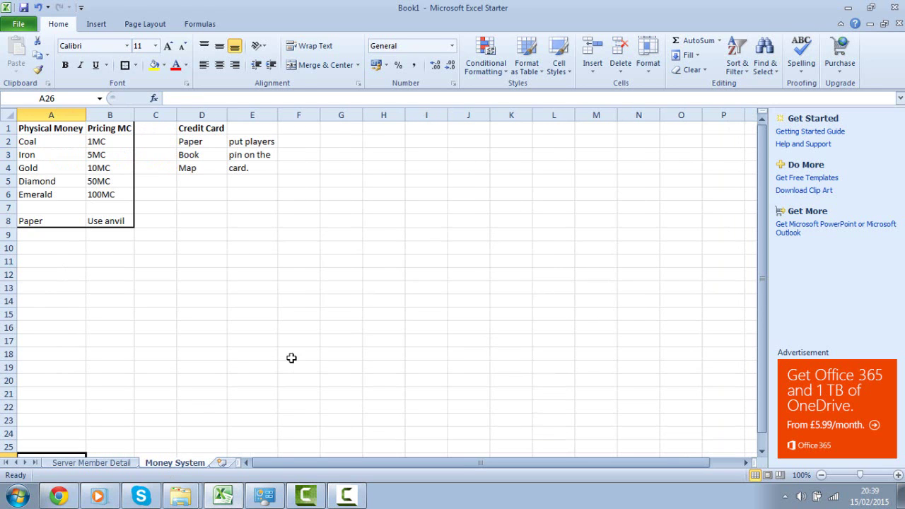
click(291, 355)
click(198, 171)
click(209, 180)
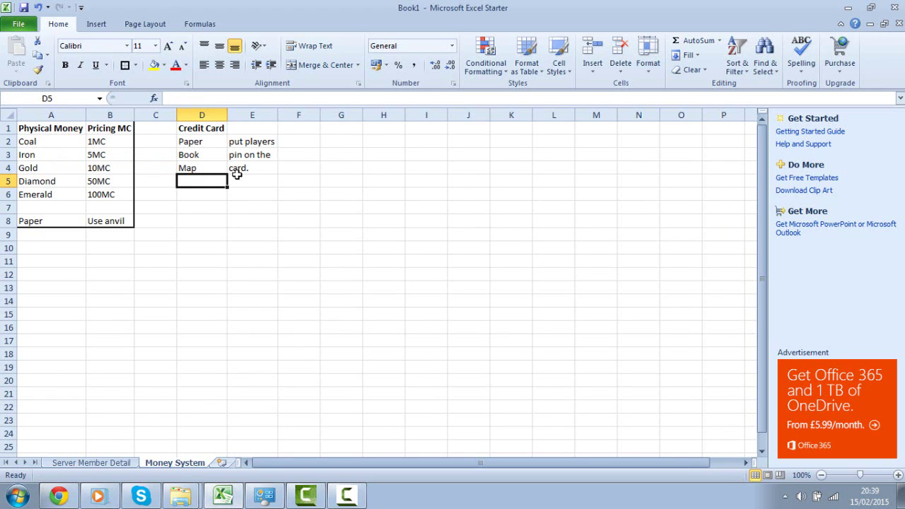
click(219, 198)
click(240, 193)
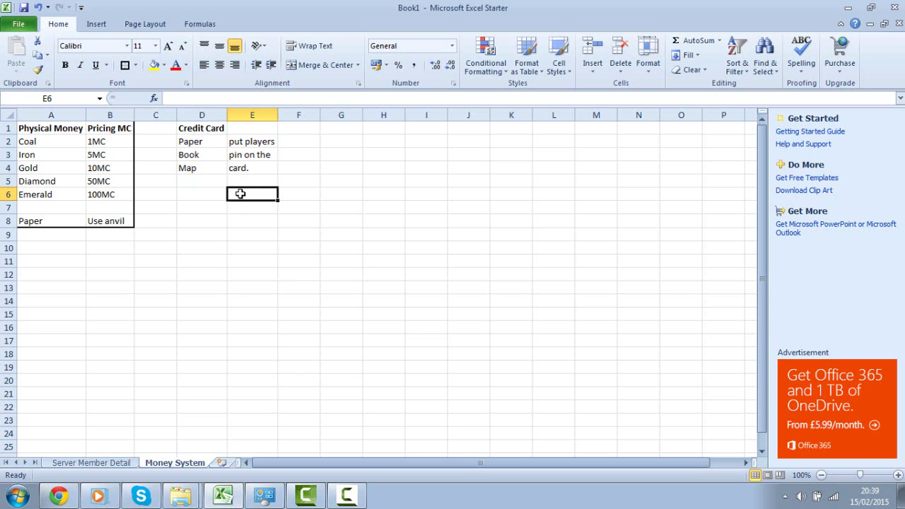
text(Cred)
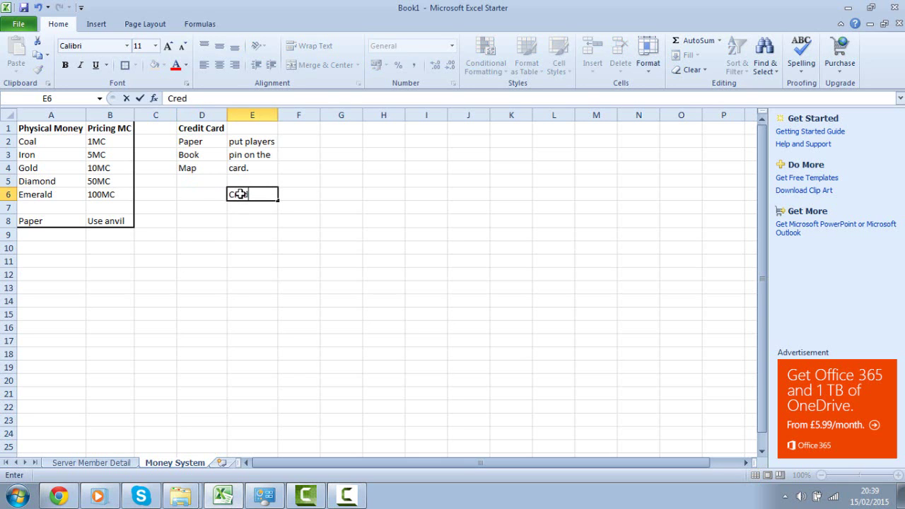
text(it Card)
click(246, 226)
click(245, 206)
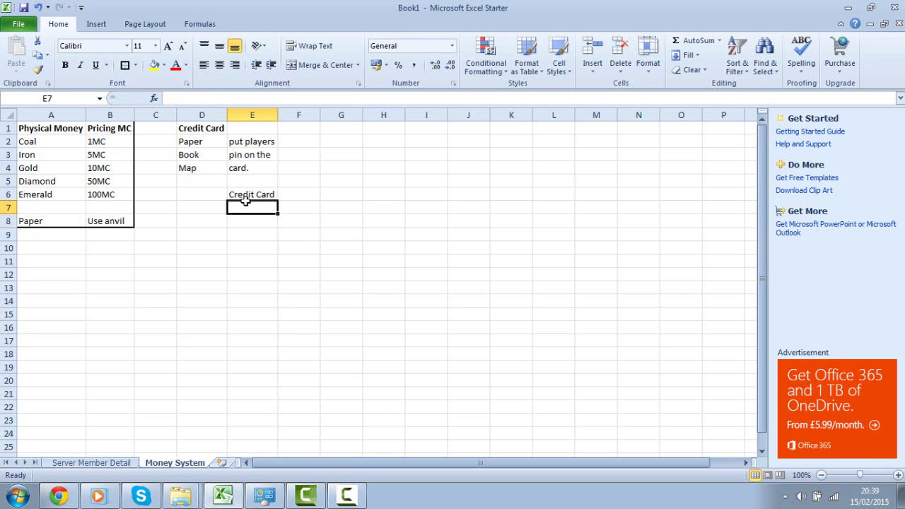
click(244, 193)
click(192, 244)
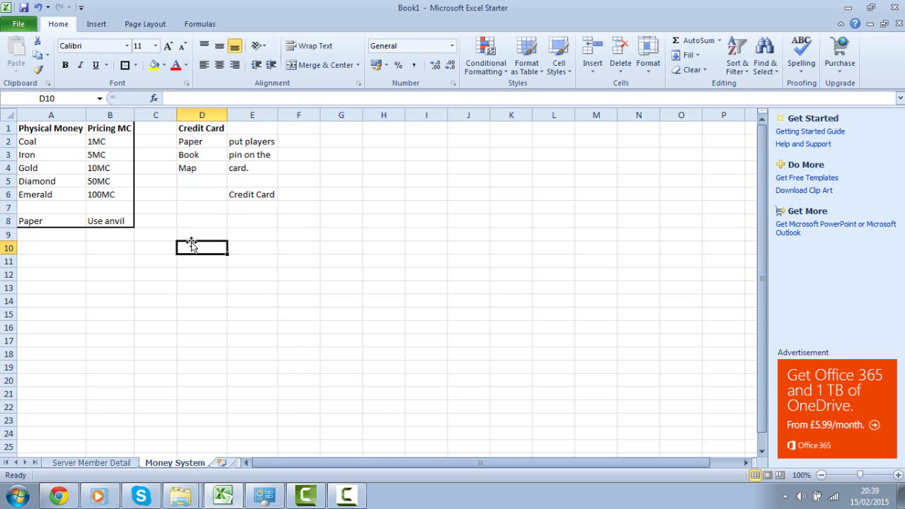
click(258, 204)
Step: Add the note lines 'person must', 'say pin, when' and 'at bank' in E7:E9
text(person)
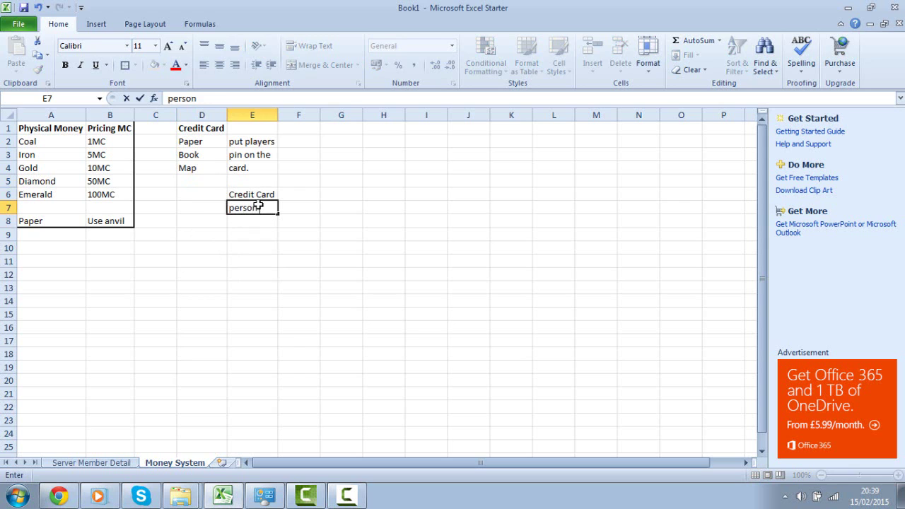
text( must)
key(Return)
text(sa)
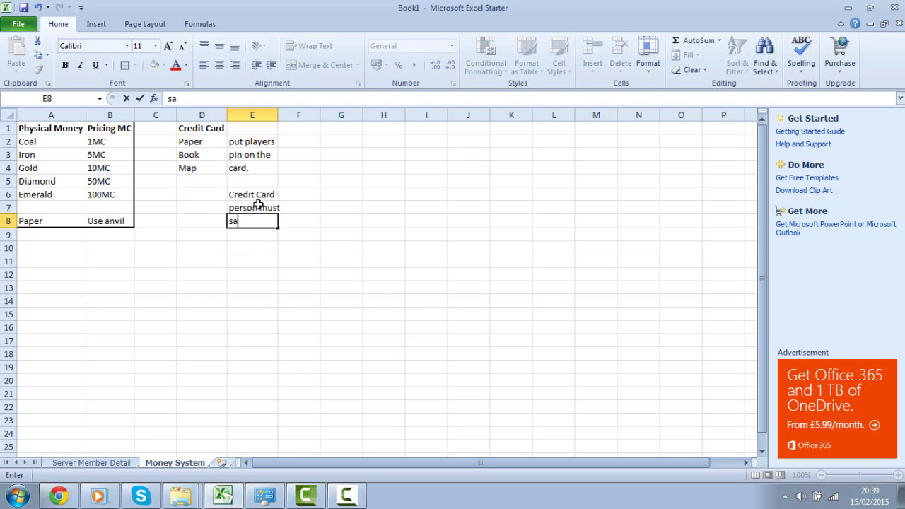
text(y pin, whena)
key(BackSpace)
key(Return)
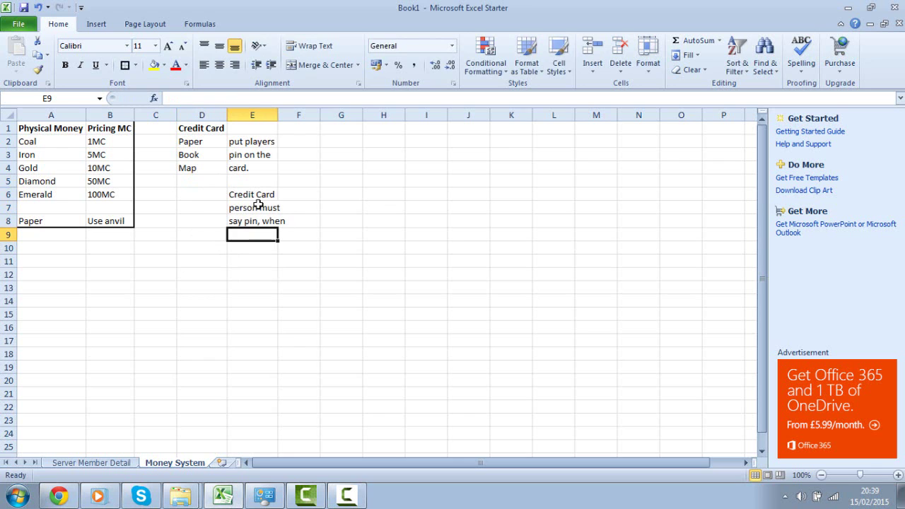
text(at ban)
key(BackSpace)
text(ank)
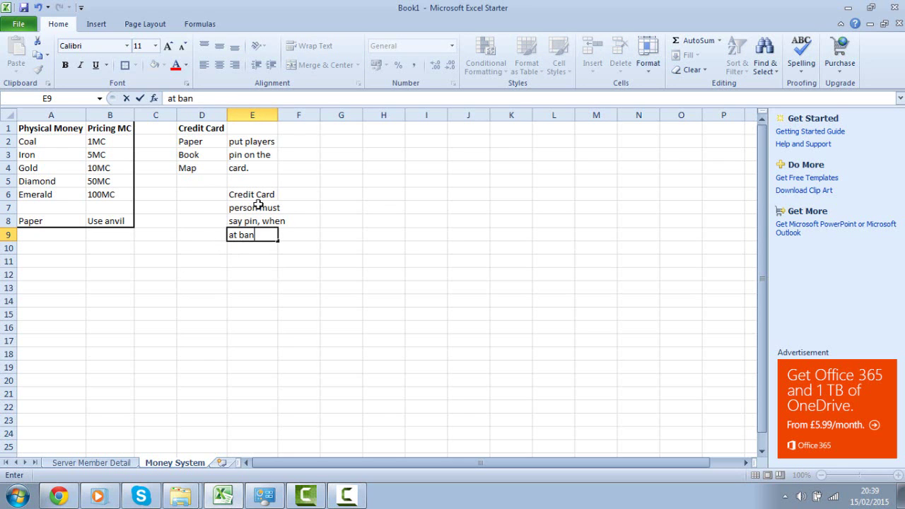
click(298, 286)
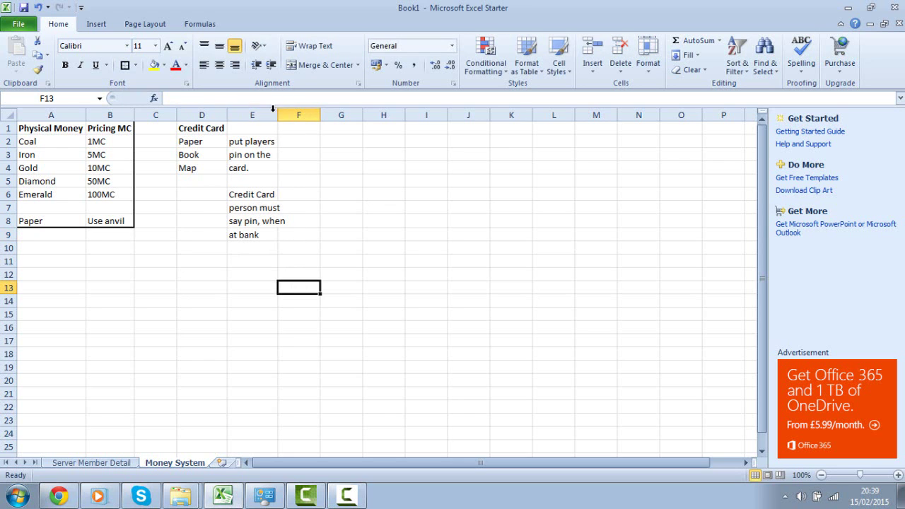
Step: Widen column E to fit the note text
click(273, 115)
drag(277, 115, 288, 114)
click(338, 198)
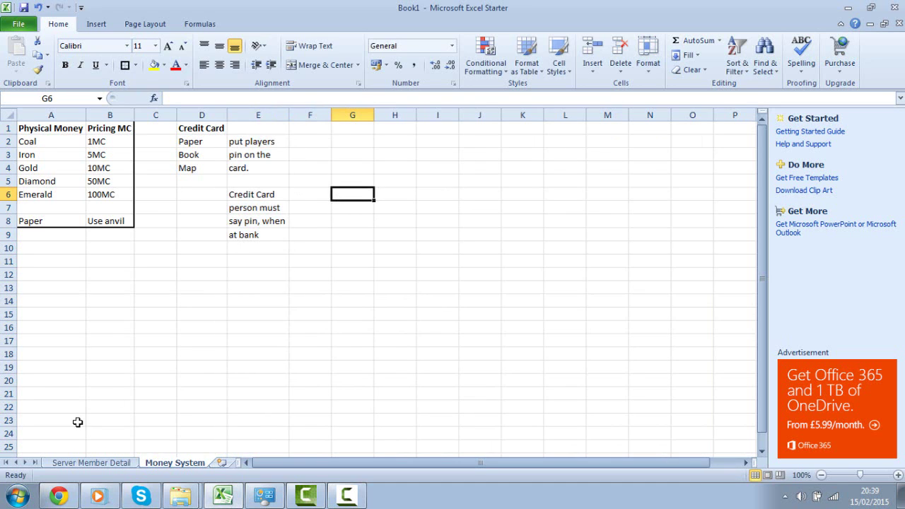
click(84, 463)
click(125, 338)
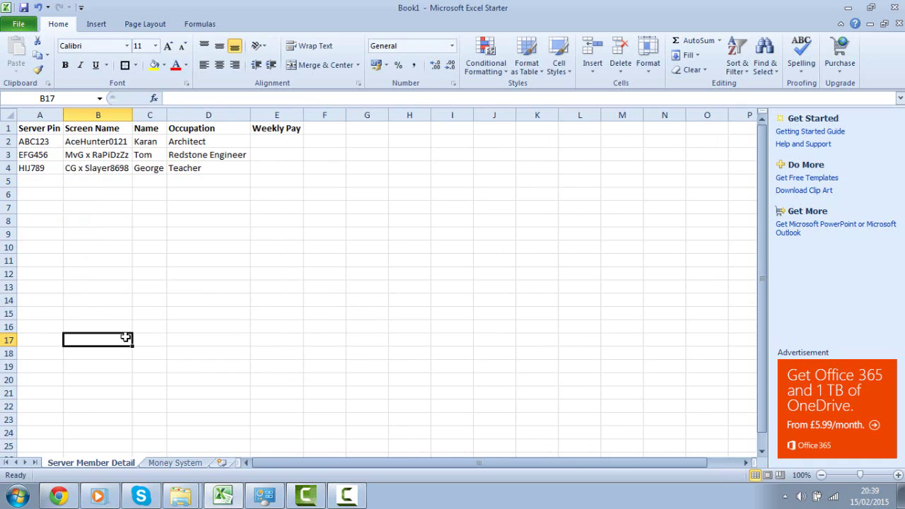
click(172, 462)
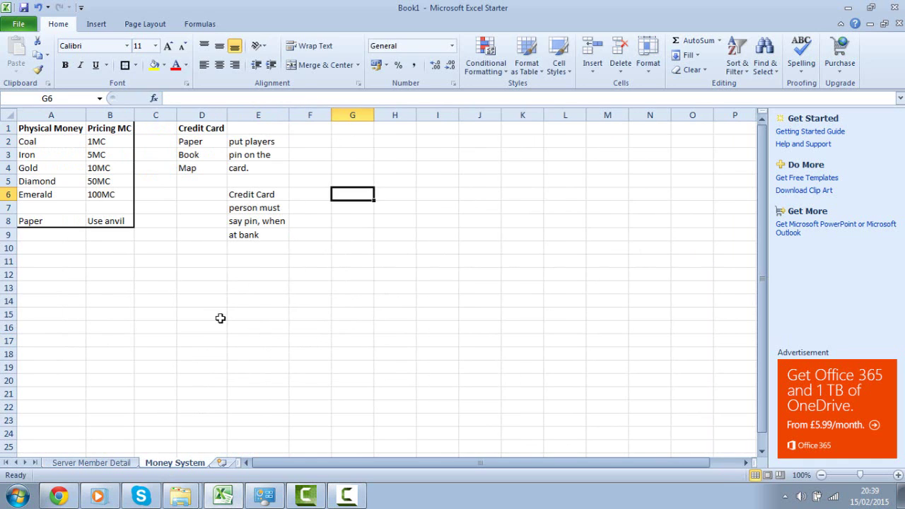
click(222, 311)
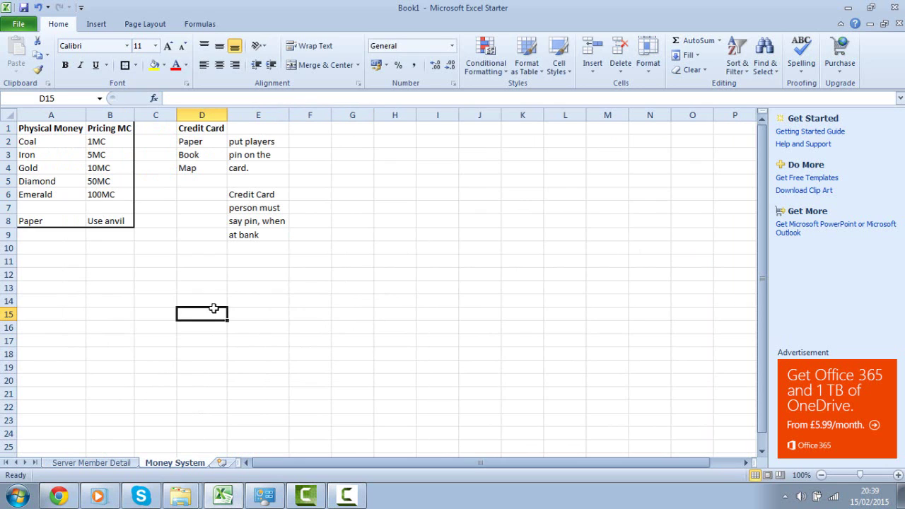
click(241, 262)
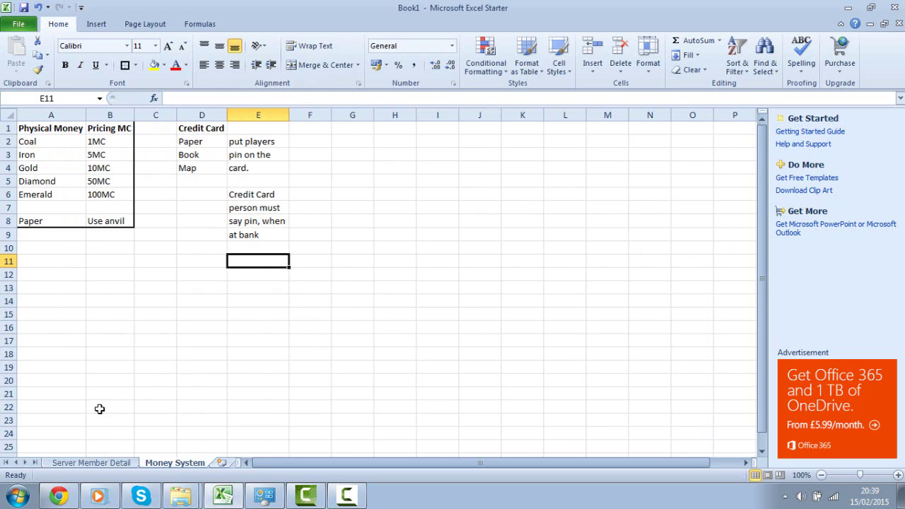
click(160, 345)
click(83, 463)
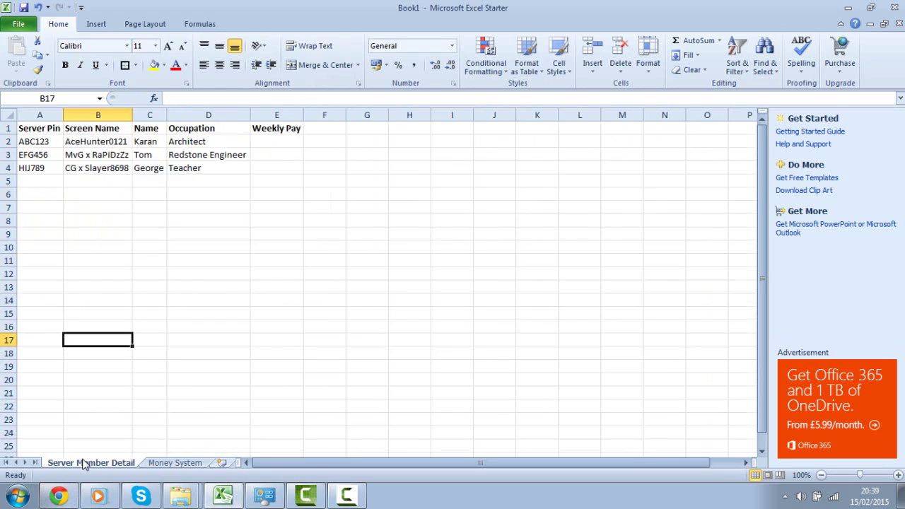
click(148, 288)
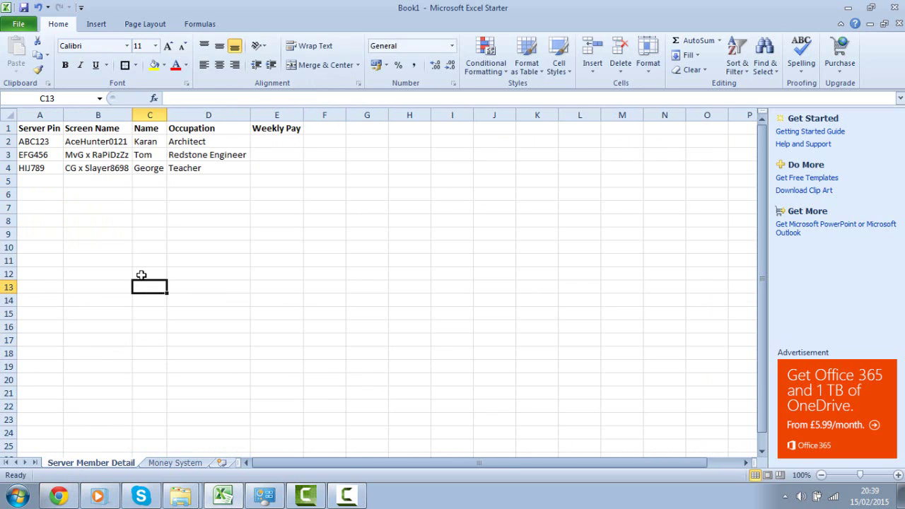
click(98, 166)
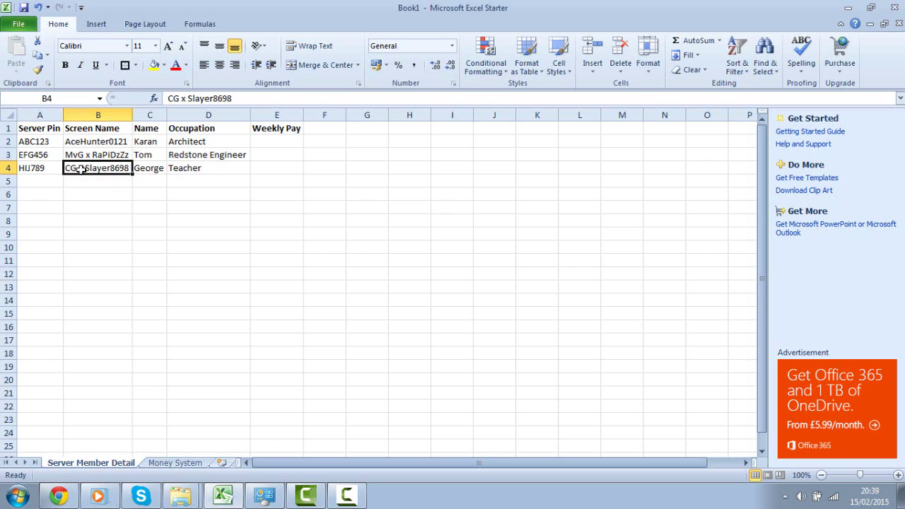
click(54, 143)
click(75, 257)
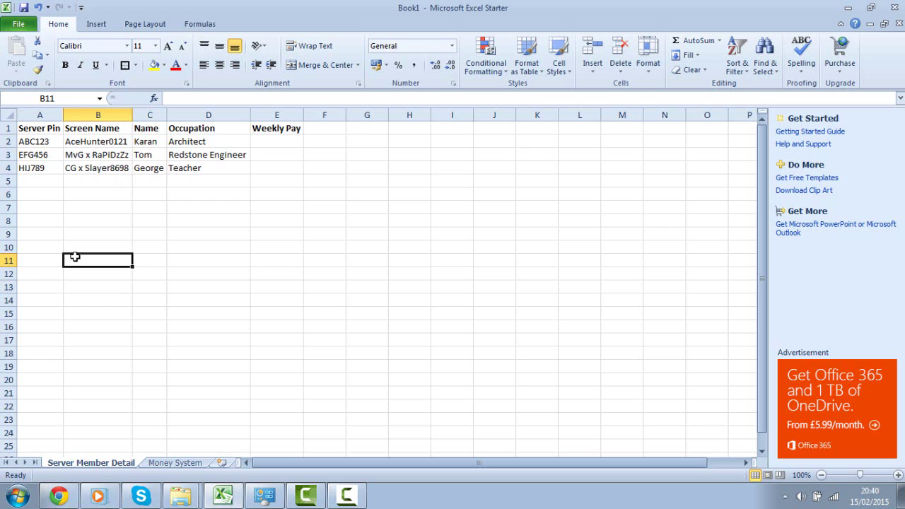
click(87, 230)
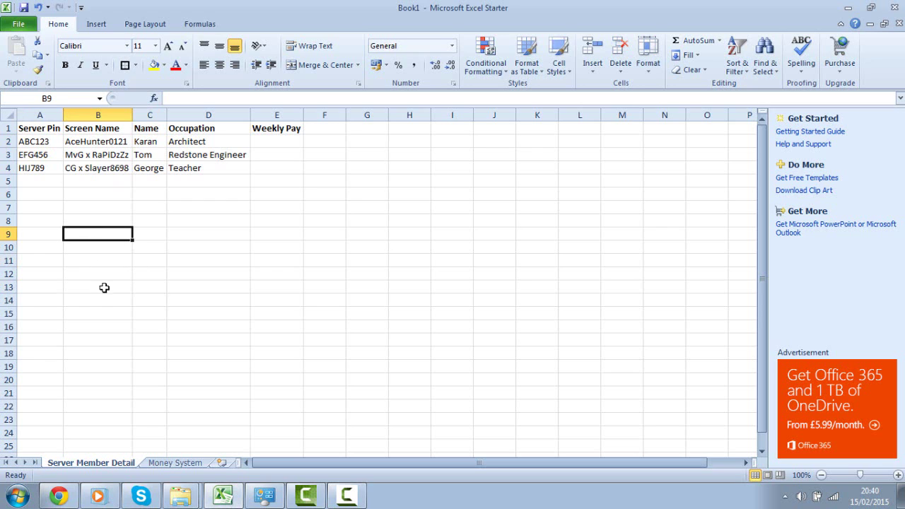
click(170, 463)
click(229, 283)
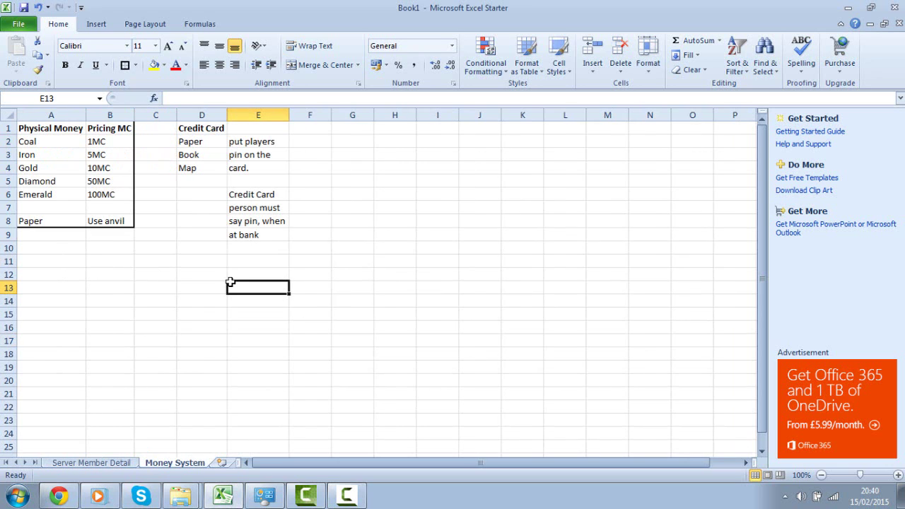
click(73, 463)
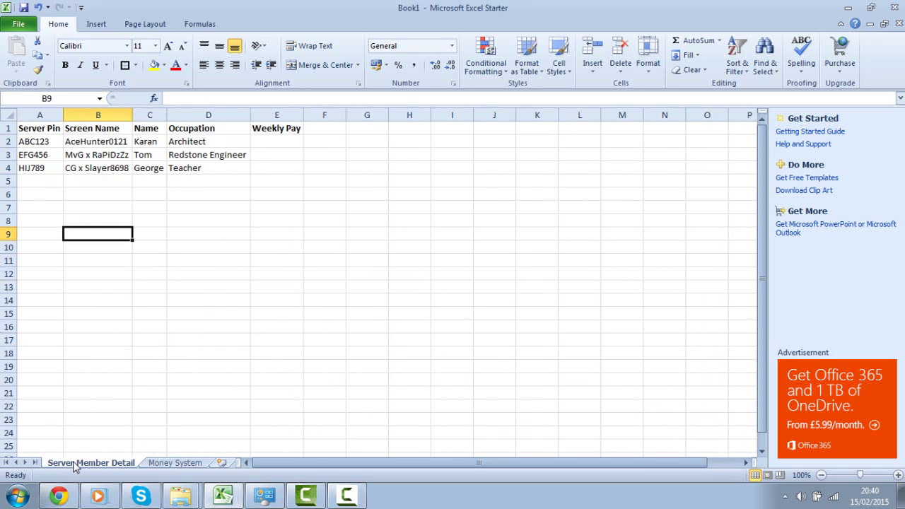
click(147, 337)
click(80, 238)
click(100, 171)
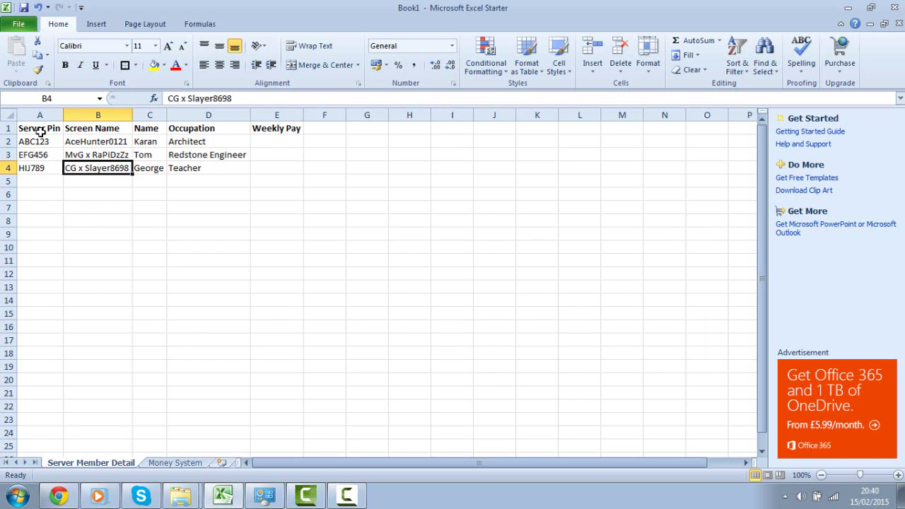
drag(40, 132, 68, 99)
click(260, 170)
click(268, 182)
click(106, 275)
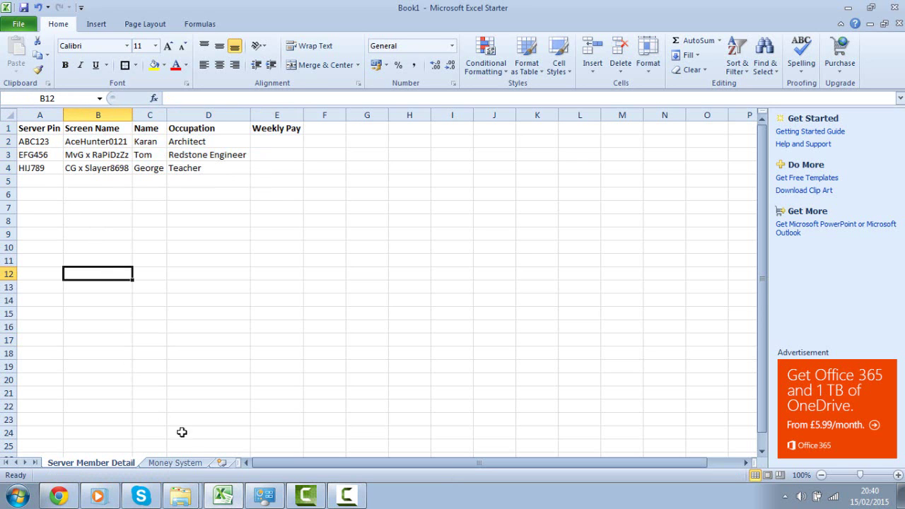
click(185, 464)
click(317, 340)
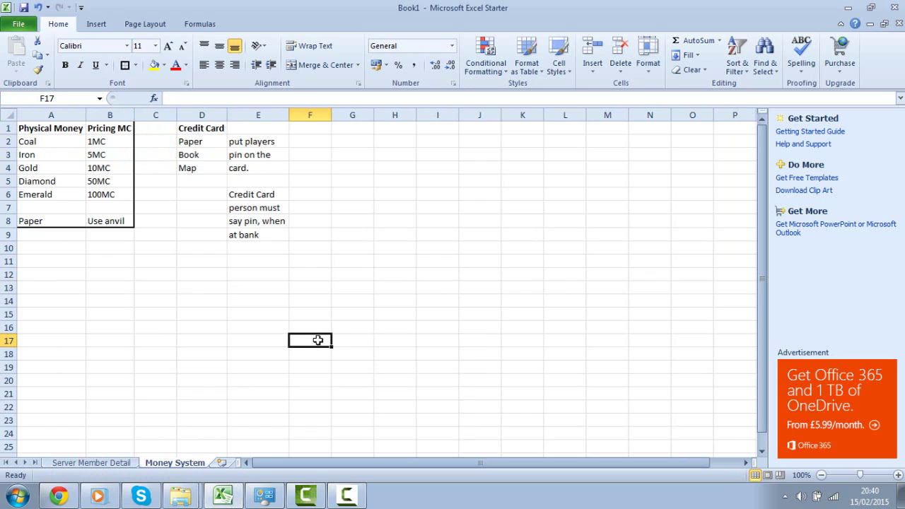
click(271, 200)
click(276, 325)
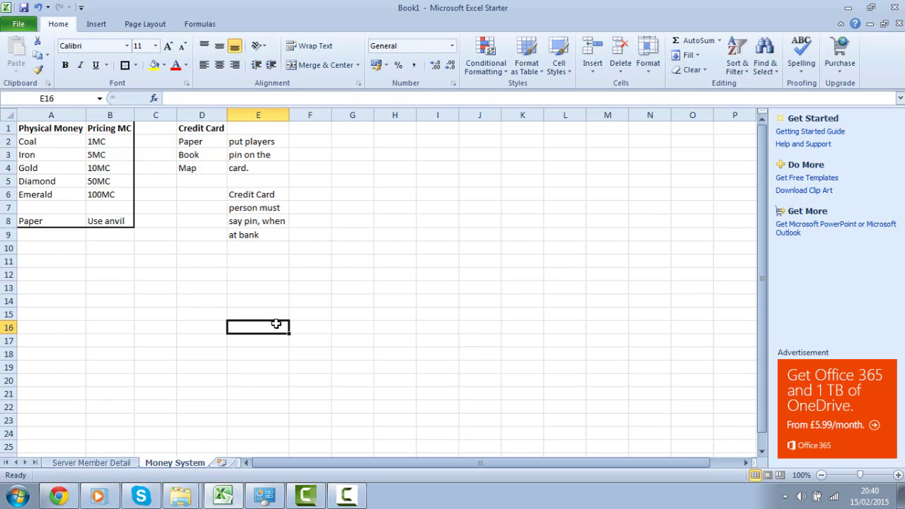
Step: Cancel moving the Credit Card notes to C1:D8 so they stay in place
drag(257, 234, 175, 125)
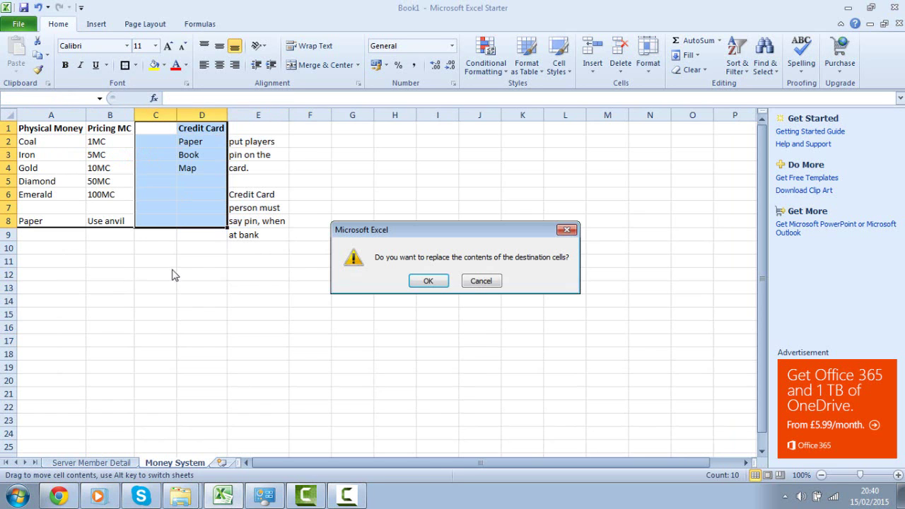
click(481, 281)
click(252, 234)
double_click(254, 233)
drag(254, 234, 185, 83)
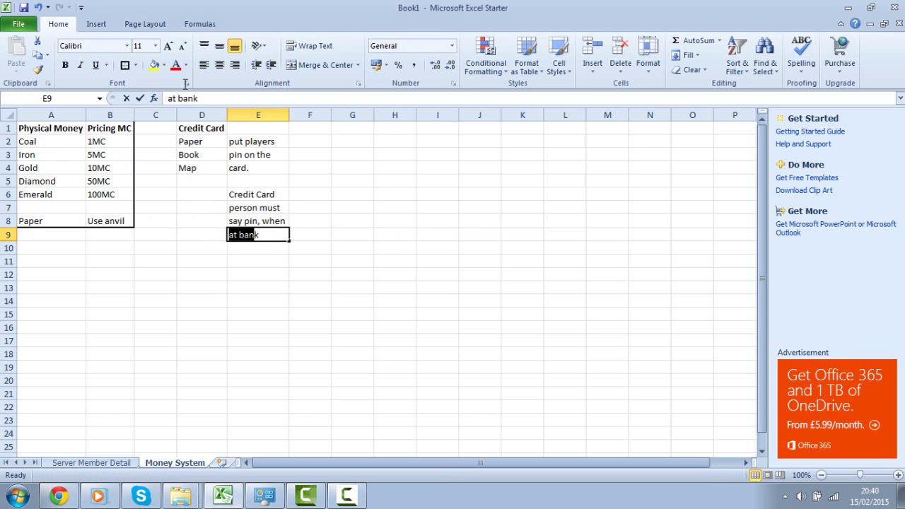
click(224, 303)
Step: Check the Credit Card block D1:E9, then mark out G1:H8 for a new table
click(273, 234)
drag(272, 234, 191, 98)
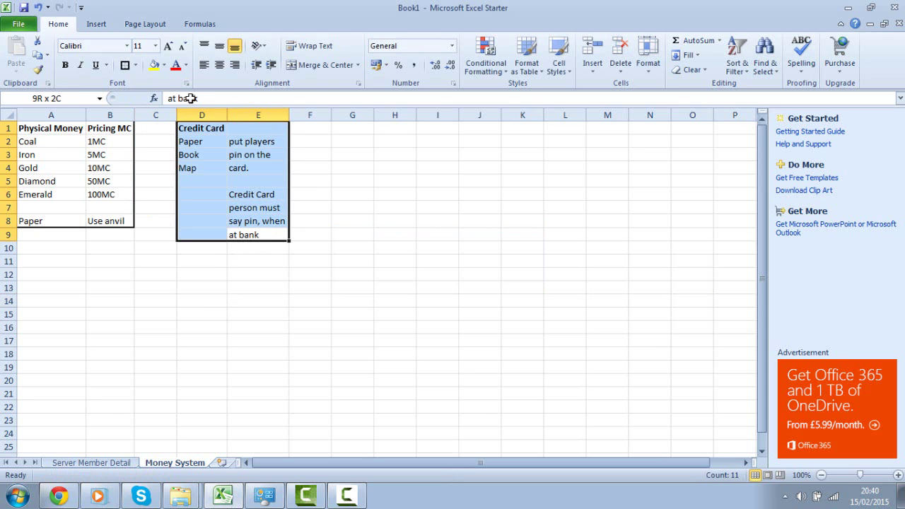
click(174, 260)
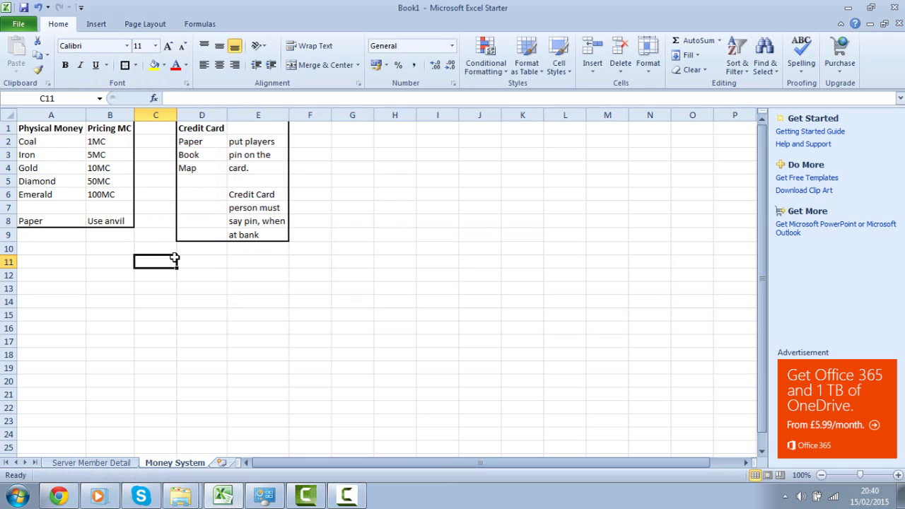
click(255, 260)
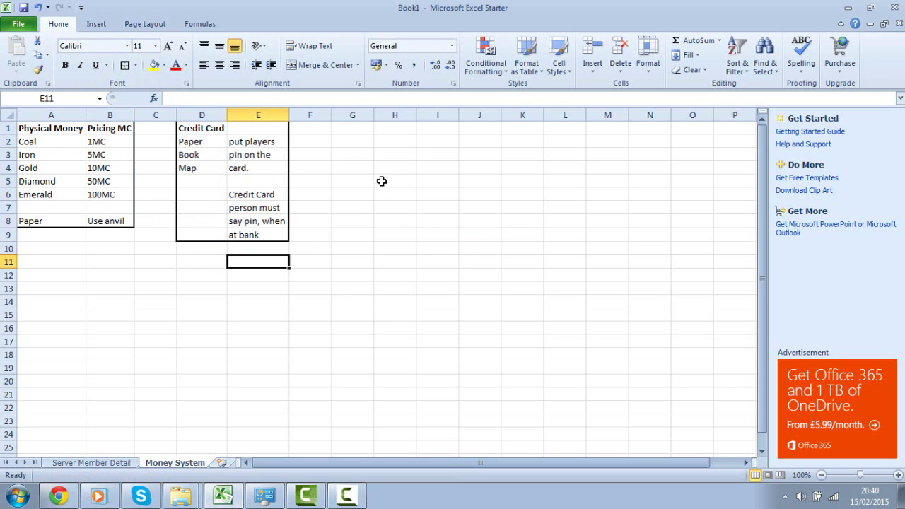
drag(349, 129, 398, 224)
click(397, 248)
Step: Enter the heading 'Virtual Copy' in G1 and fit column G to it
click(354, 131)
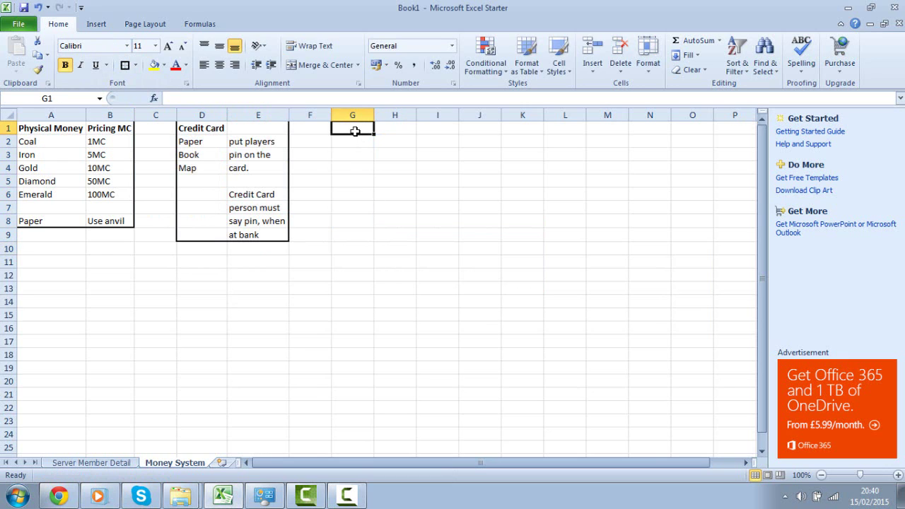
text(V)
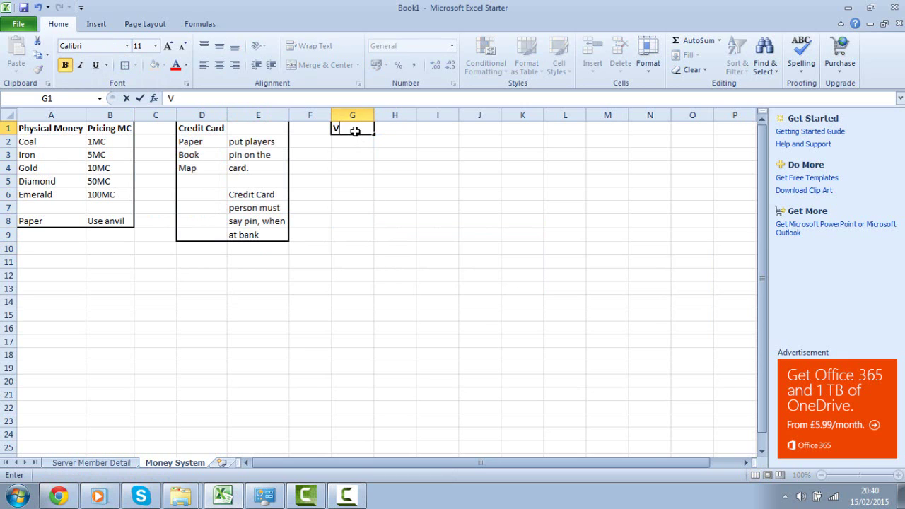
text(irtual Copy)
key(Return)
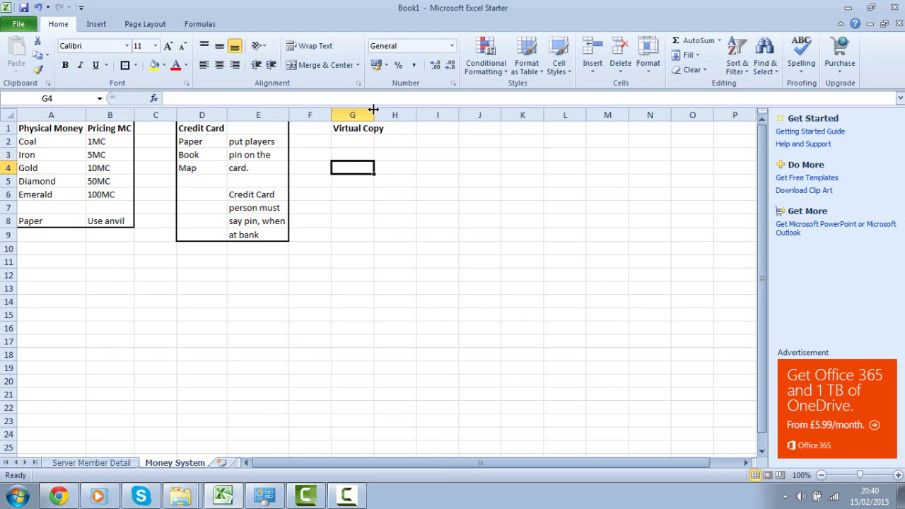
double_click(374, 114)
Step: Enter 'Excel' in G2 and 'Doccument any chnges of money' in H2:H3, widening column H
click(373, 143)
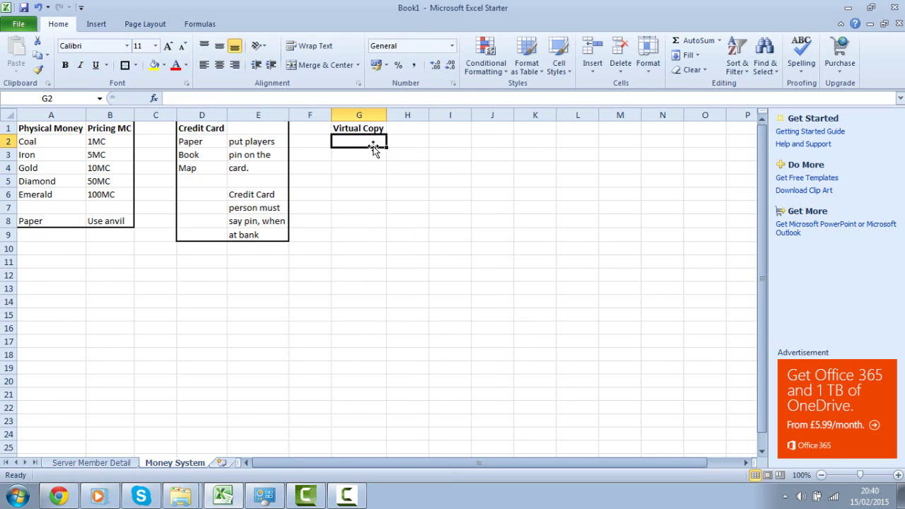
text(Excel)
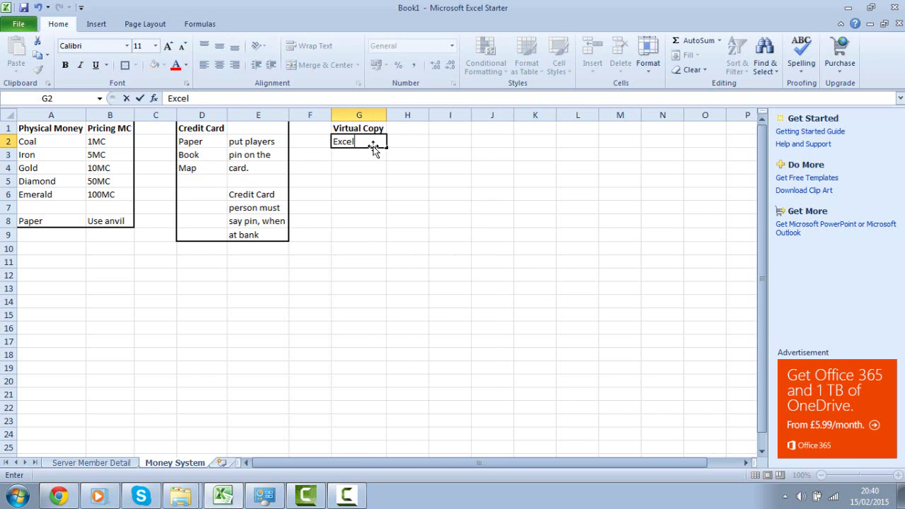
key(Tab)
text(P)
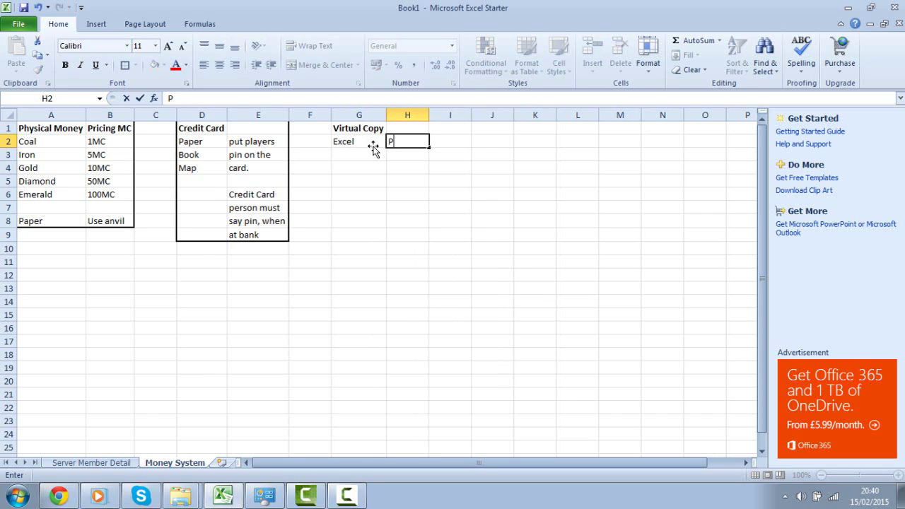
text(occument )
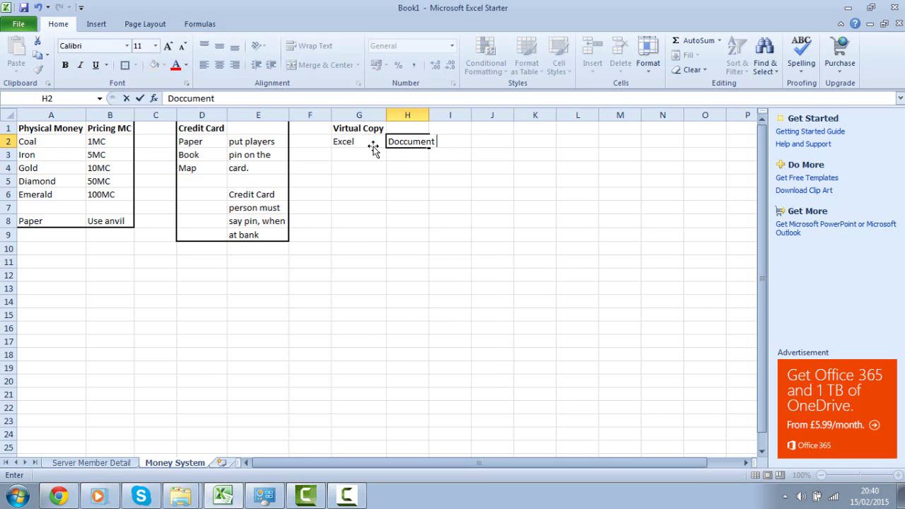
text(any)
key(Return)
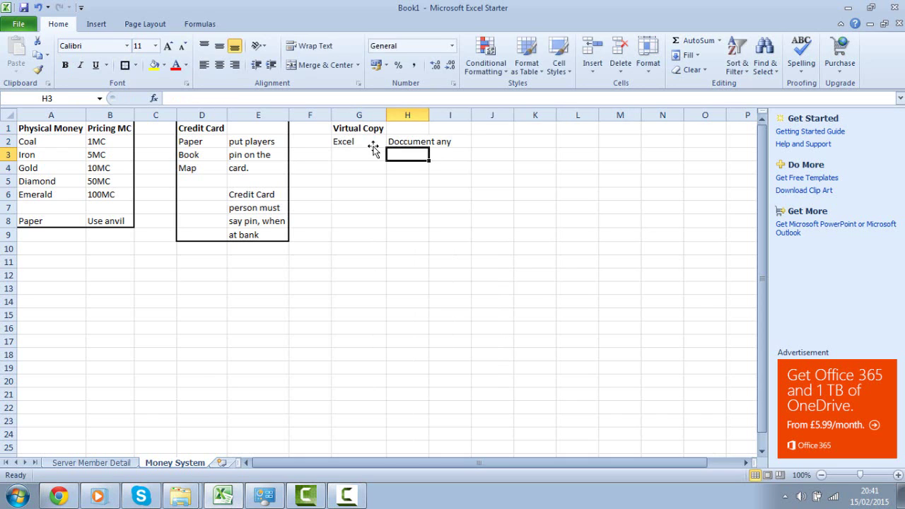
text(chnges of money)
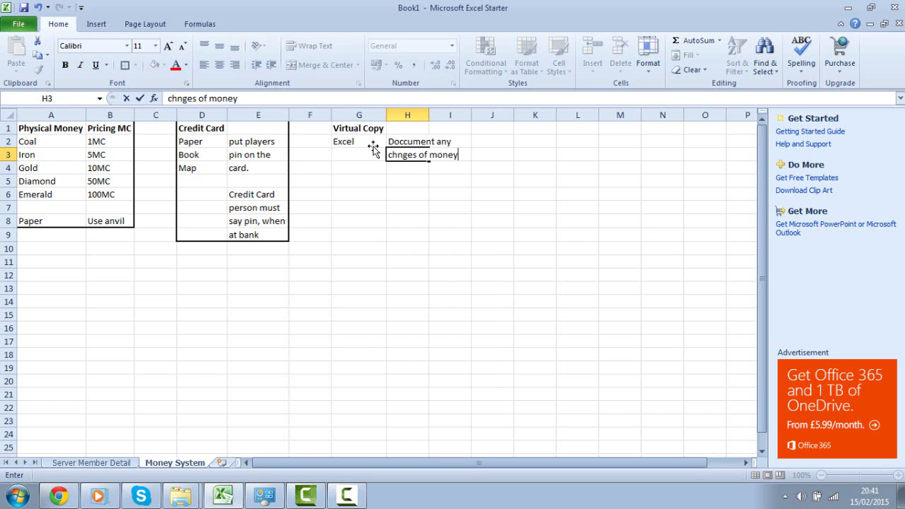
click(449, 249)
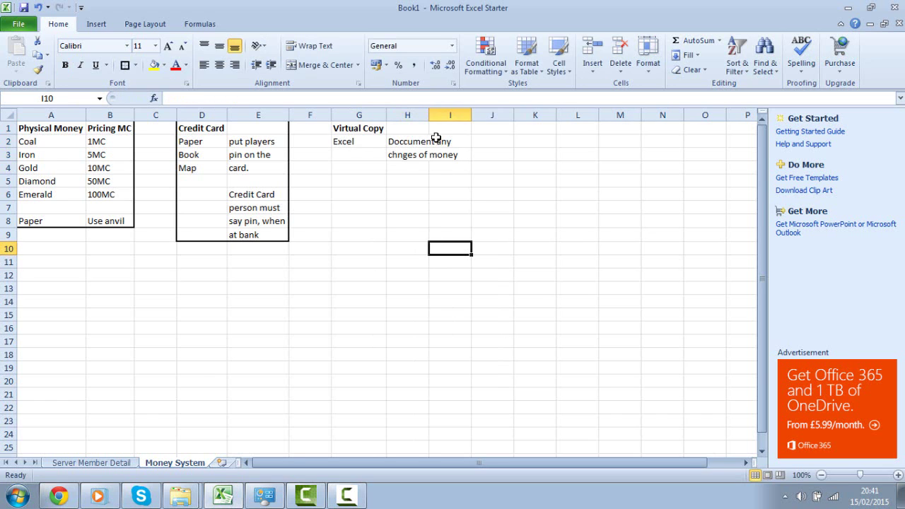
drag(428, 114, 461, 115)
drag(456, 235, 455, 208)
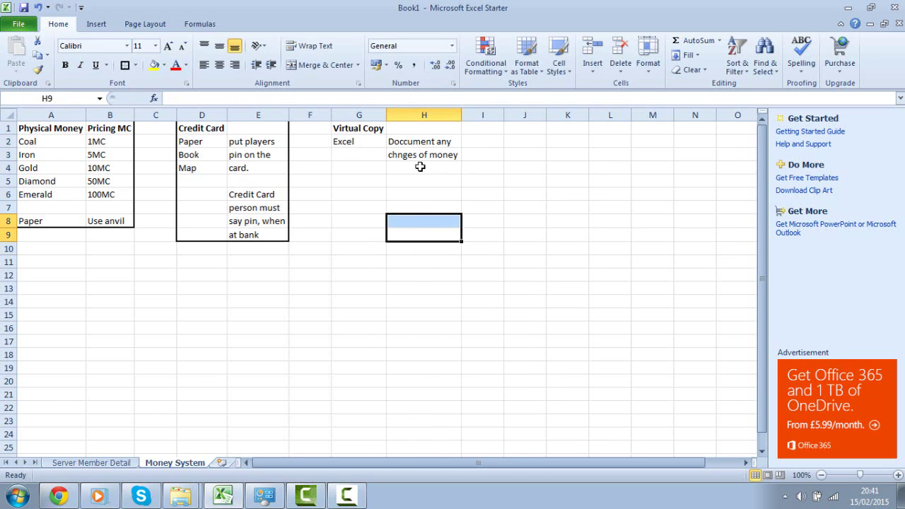
Step: Put an outside border around the Virtual Copy block G1:H3
drag(375, 127, 357, 81)
click(397, 142)
click(417, 176)
click(124, 65)
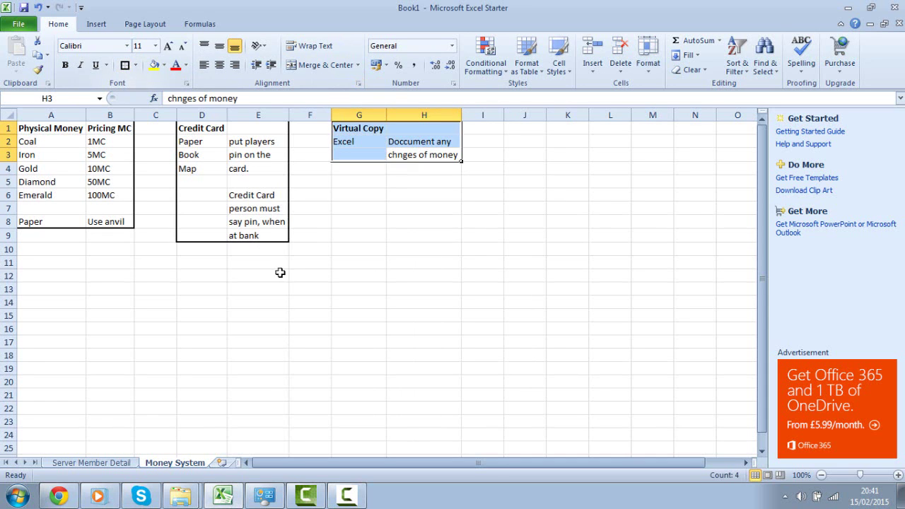
click(279, 271)
click(371, 140)
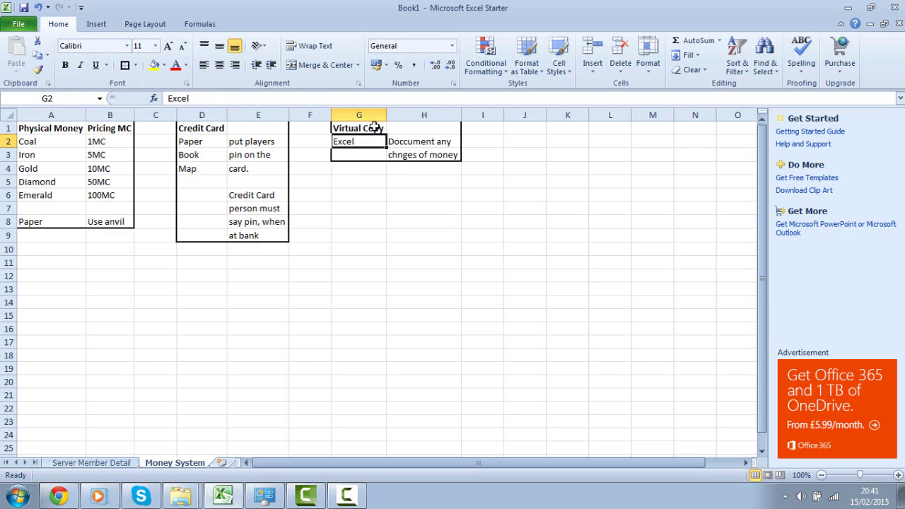
drag(373, 127, 410, 152)
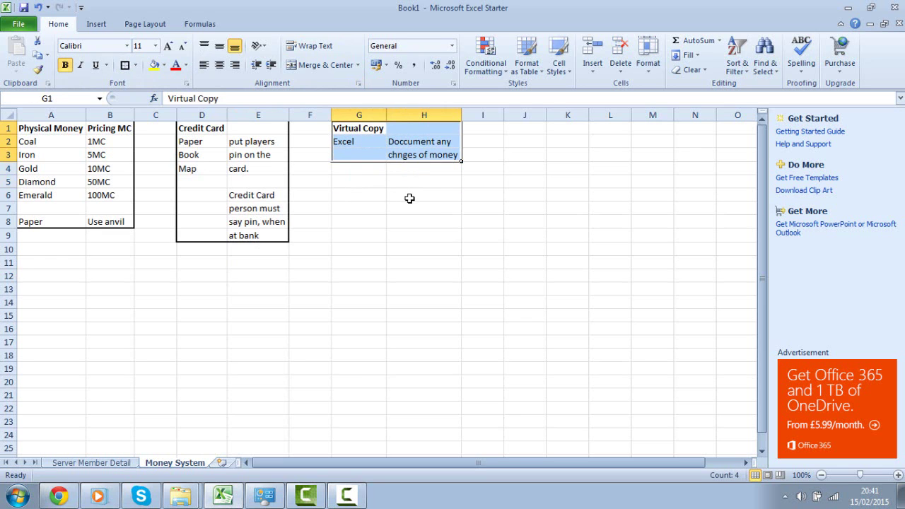
click(409, 198)
click(98, 463)
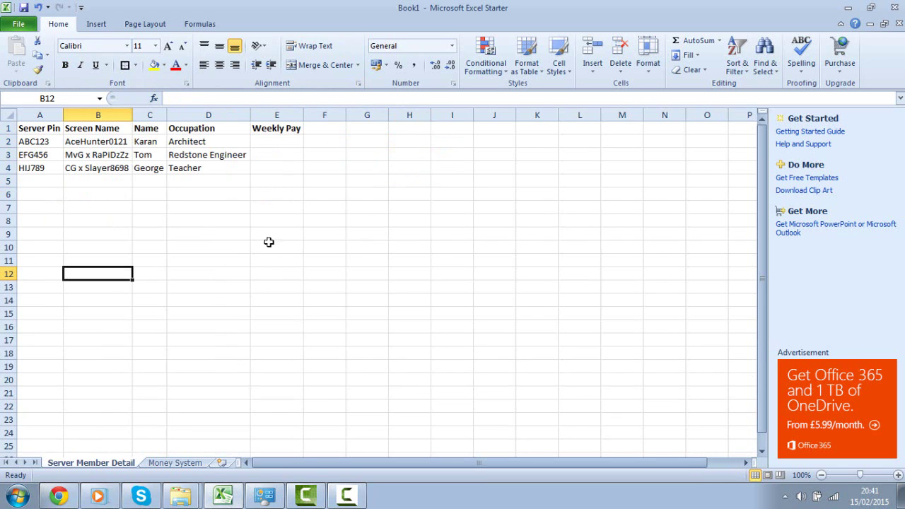
drag(270, 140, 274, 170)
click(333, 151)
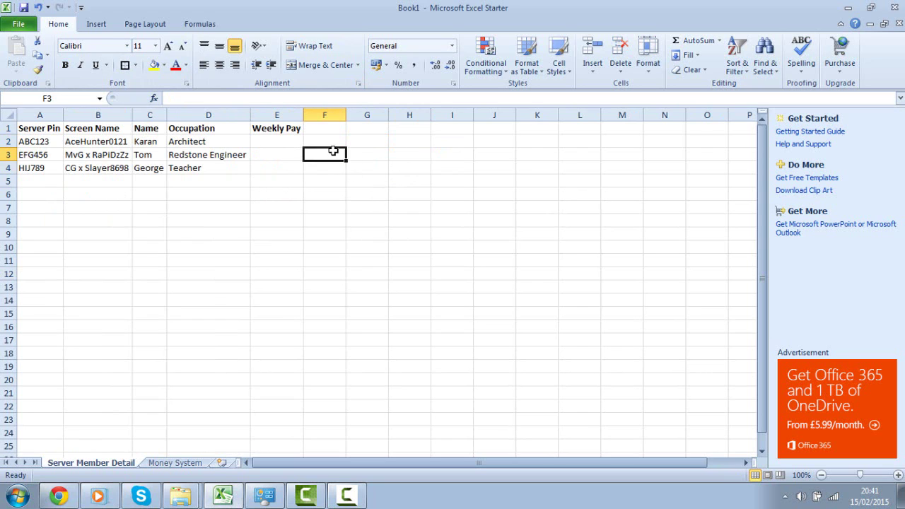
drag(332, 141, 364, 161)
click(359, 178)
click(347, 179)
click(367, 147)
click(365, 198)
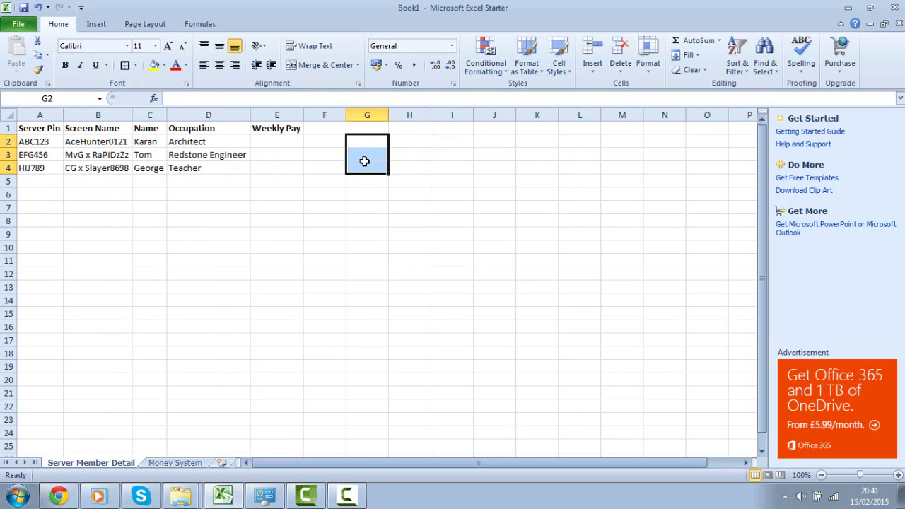
click(348, 210)
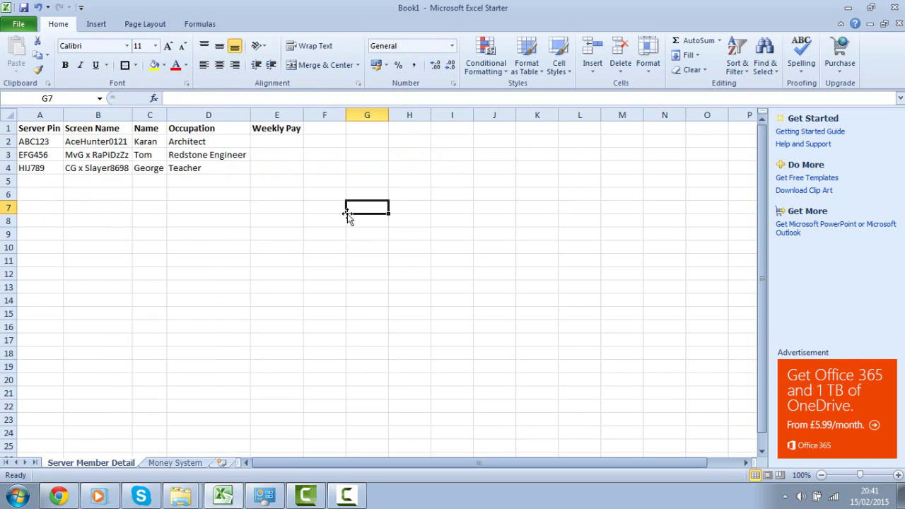
click(185, 466)
click(313, 379)
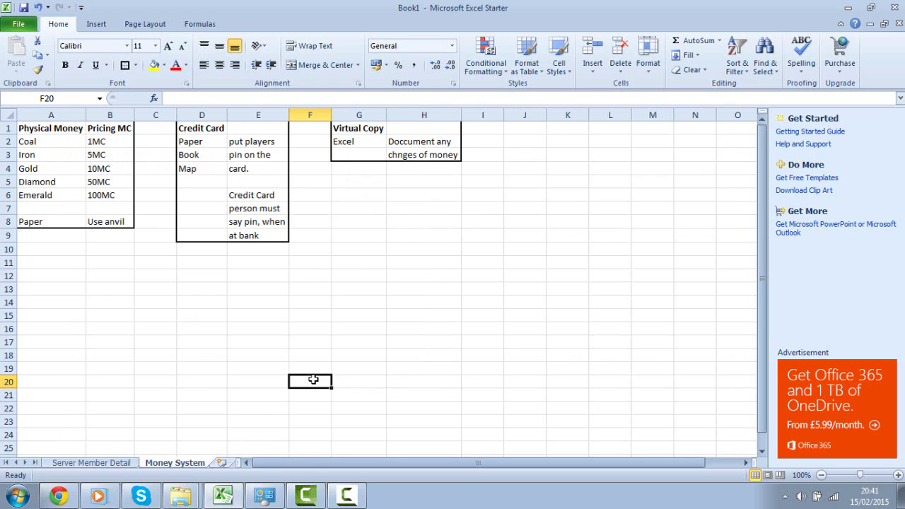
click(89, 463)
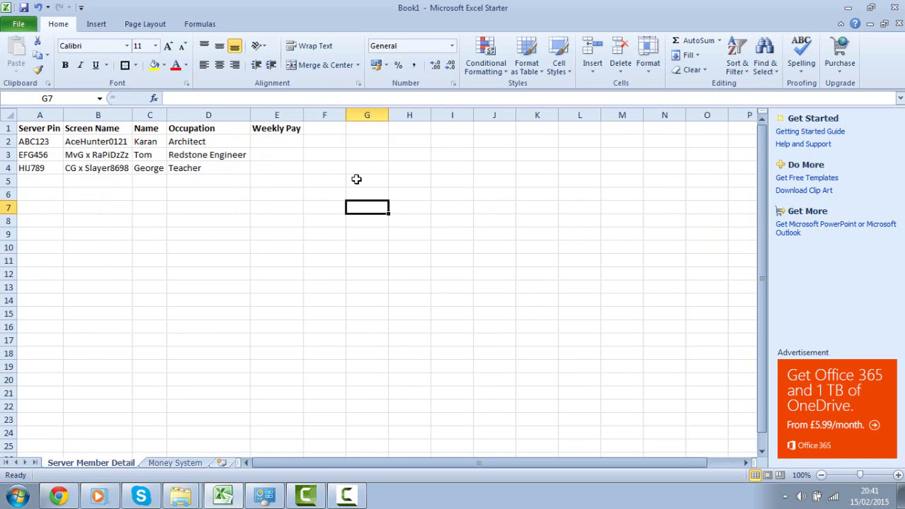
mouse_move(356, 143)
mouse_down()
mouse_move(354, 165)
mouse_move(358, 152)
mouse_up()
click(301, 185)
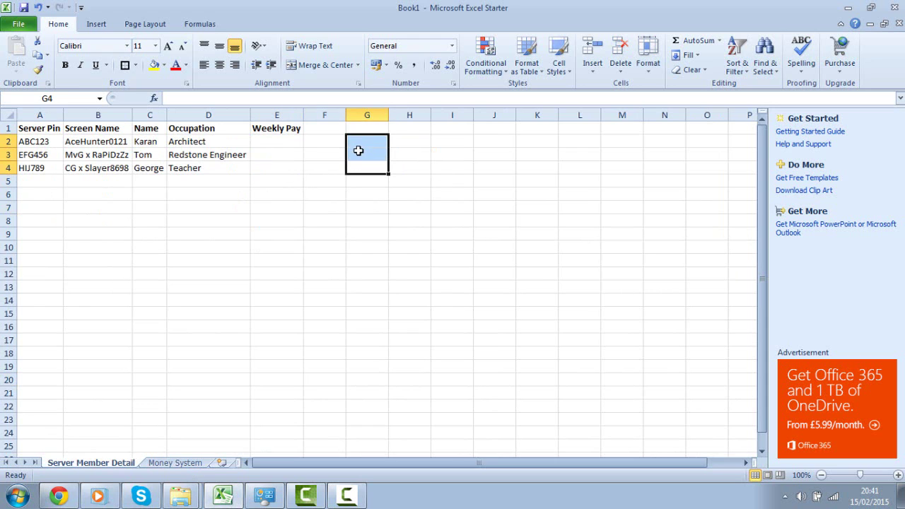
drag(329, 231, 325, 221)
drag(359, 164, 29, 99)
drag(144, 274, 144, 263)
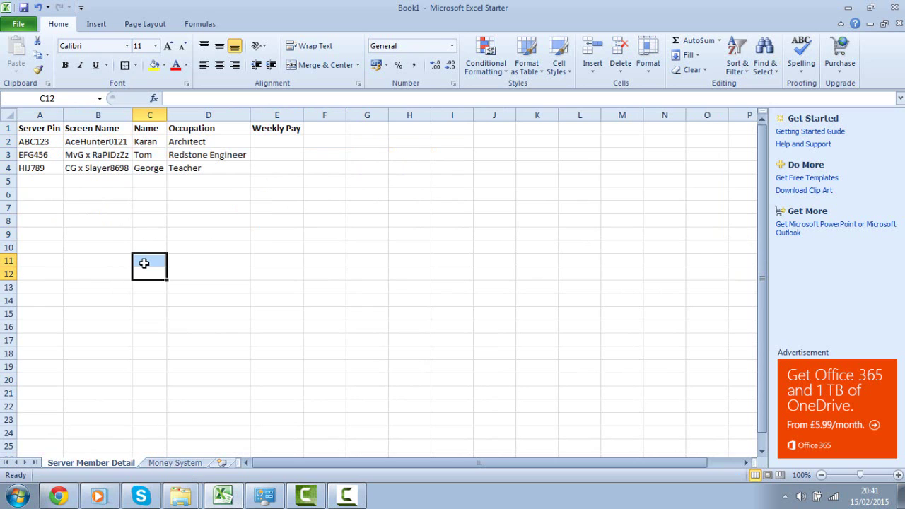
click(128, 219)
click(180, 182)
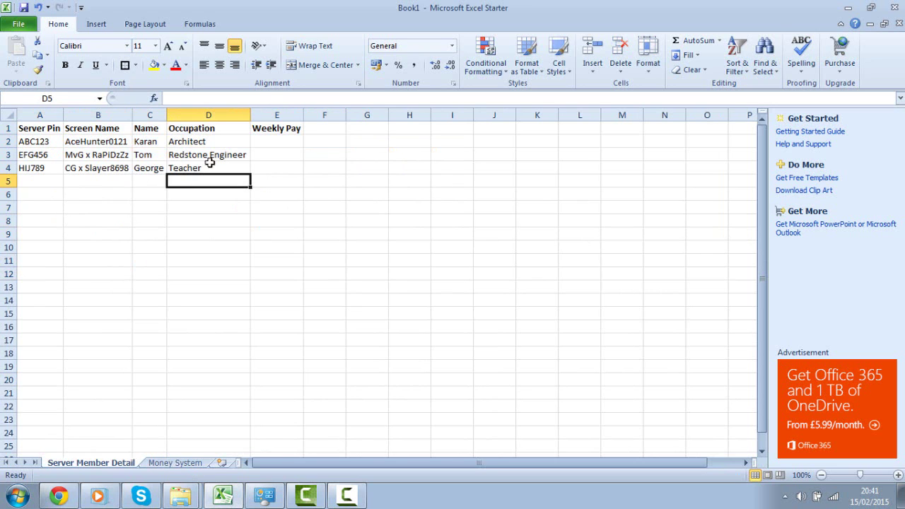
drag(349, 142, 322, 178)
click(182, 462)
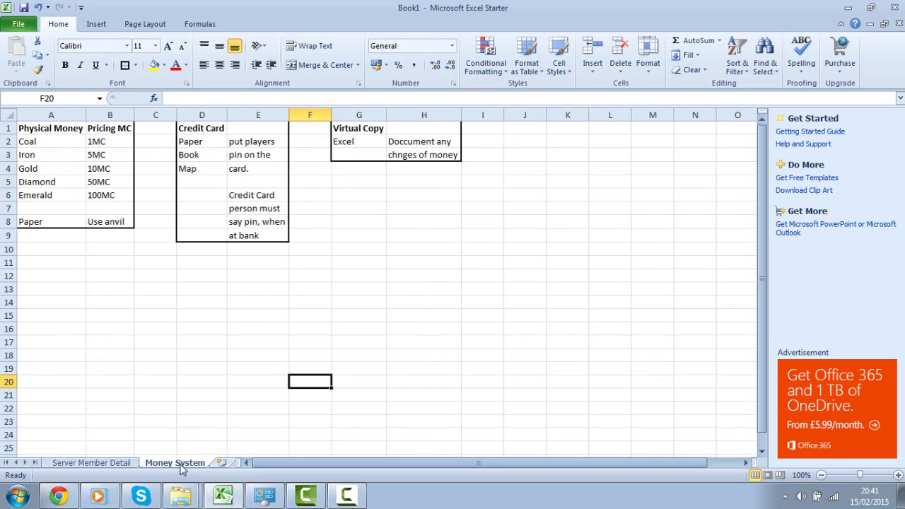
click(431, 178)
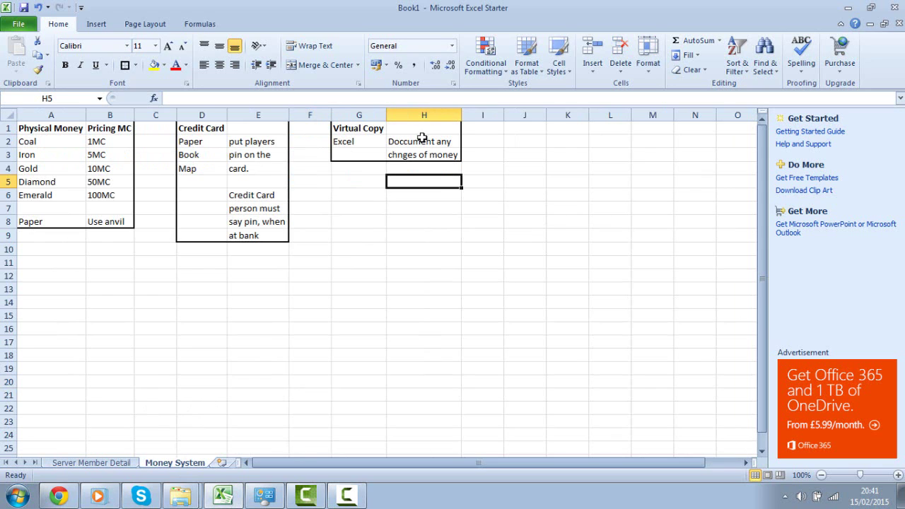
drag(422, 130, 376, 157)
click(357, 240)
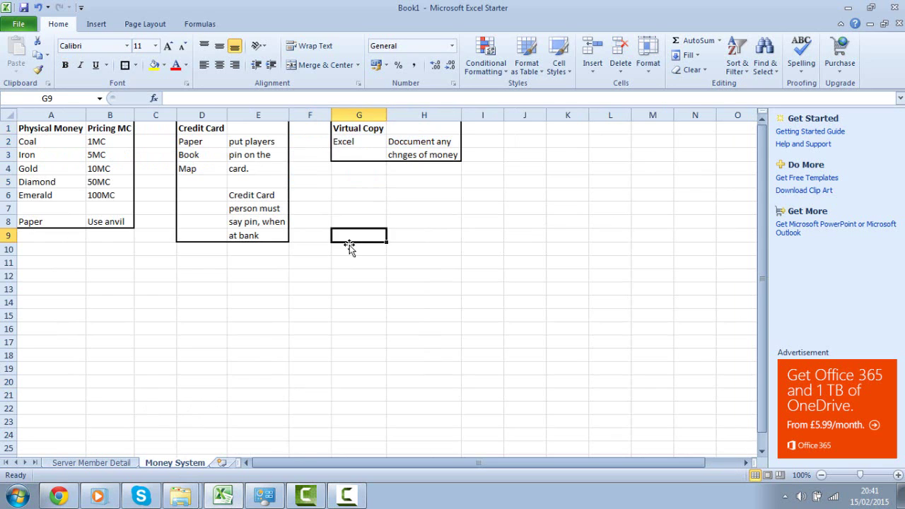
drag(262, 235, 190, 205)
drag(256, 315, 254, 303)
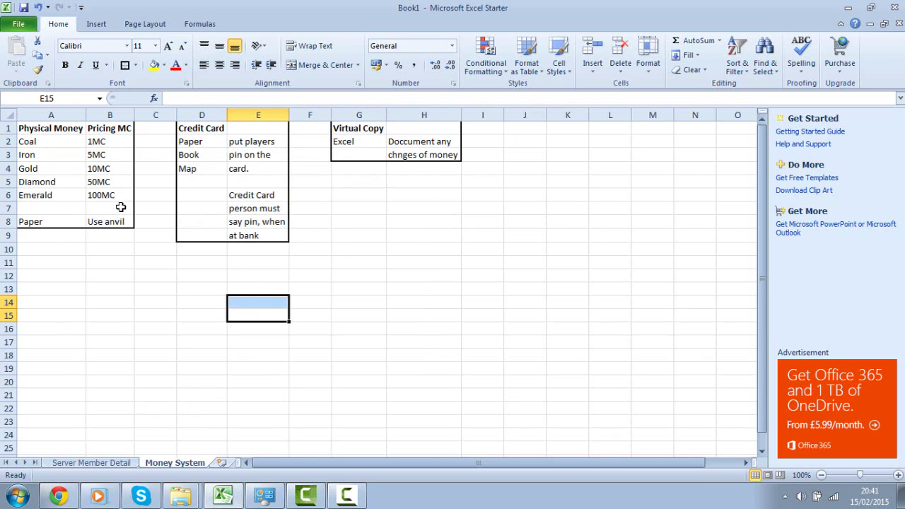
drag(120, 217, 47, 125)
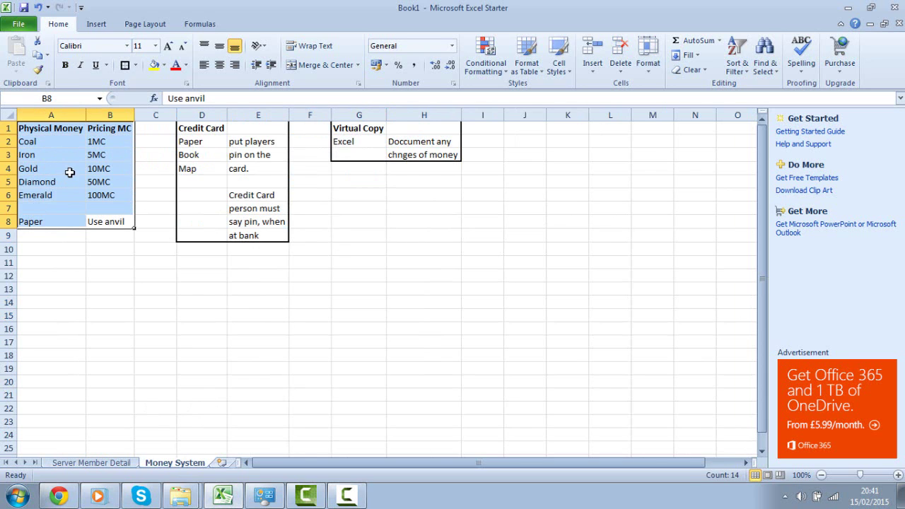
click(133, 262)
click(90, 462)
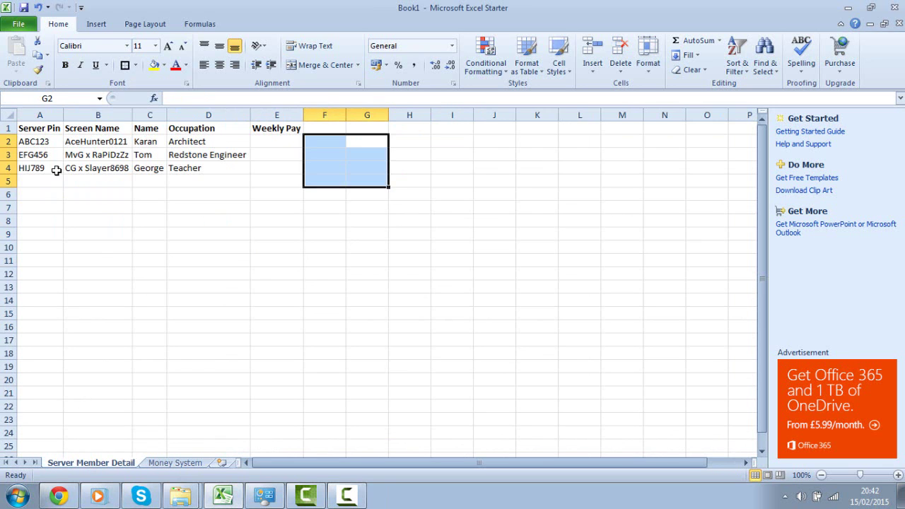
drag(36, 129, 38, 177)
drag(99, 275, 113, 263)
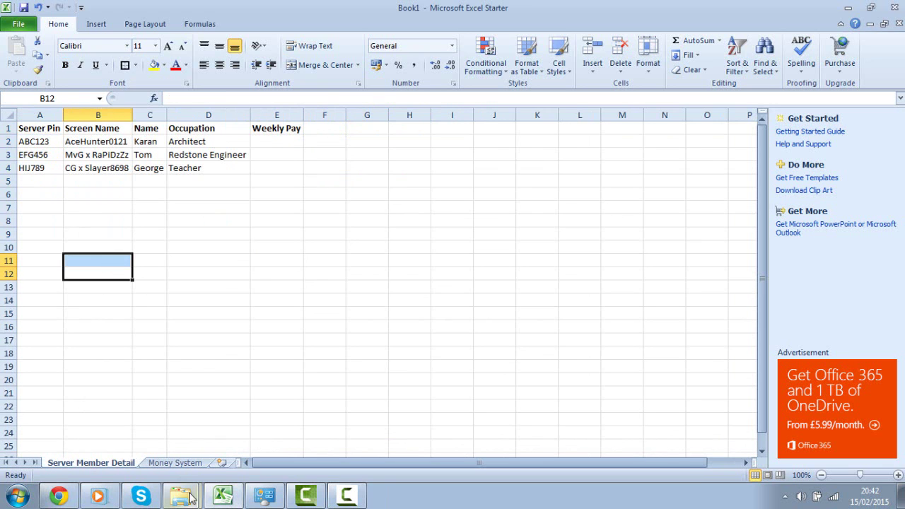
click(189, 463)
drag(240, 235, 201, 129)
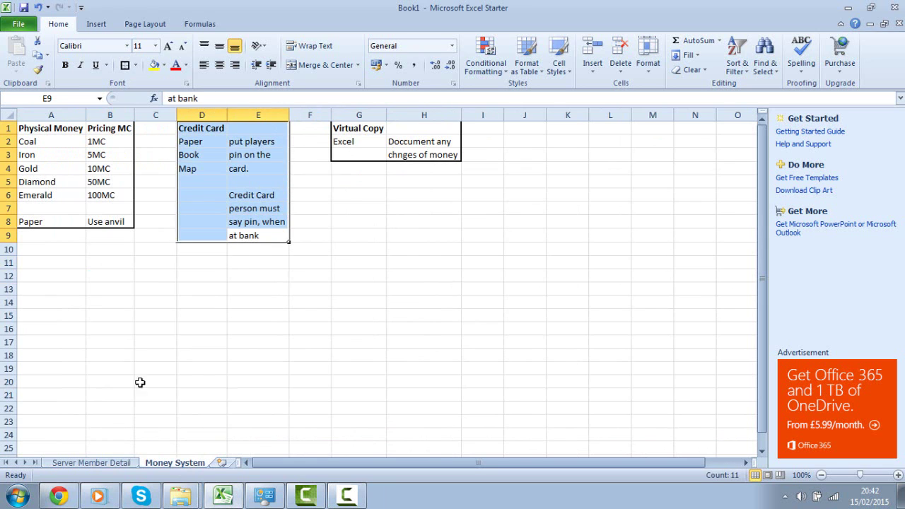
click(99, 465)
click(196, 464)
click(276, 289)
drag(271, 237, 201, 129)
click(275, 289)
drag(271, 237, 205, 131)
click(282, 256)
drag(270, 236, 156, 129)
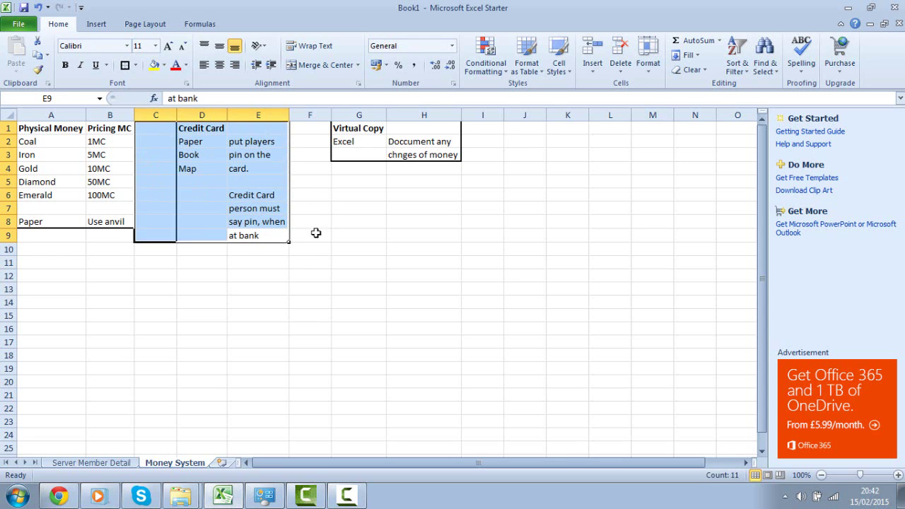
click(345, 302)
drag(256, 222, 250, 192)
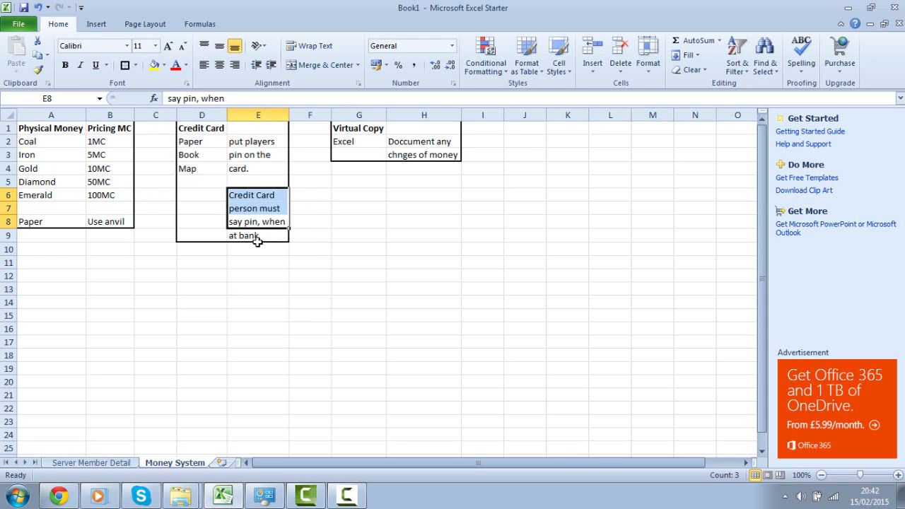
drag(256, 241, 182, 115)
click(294, 345)
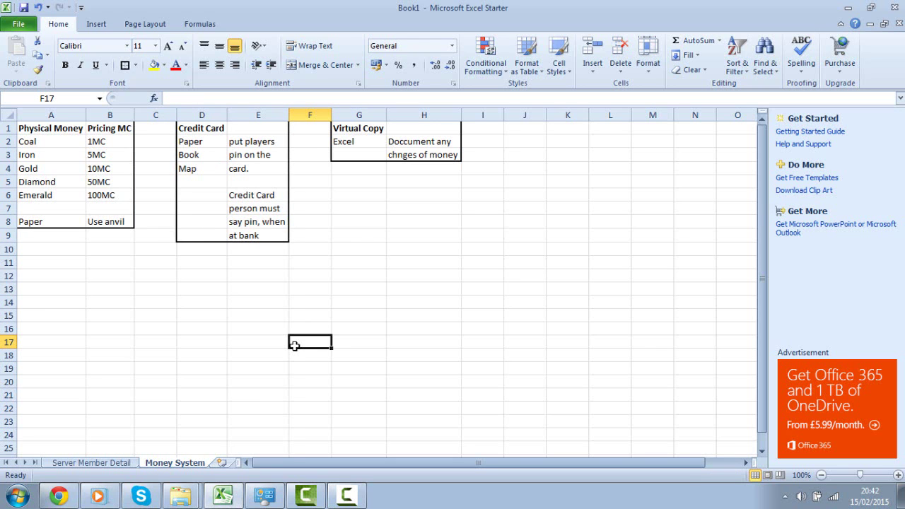
drag(246, 238, 167, 158)
click(104, 208)
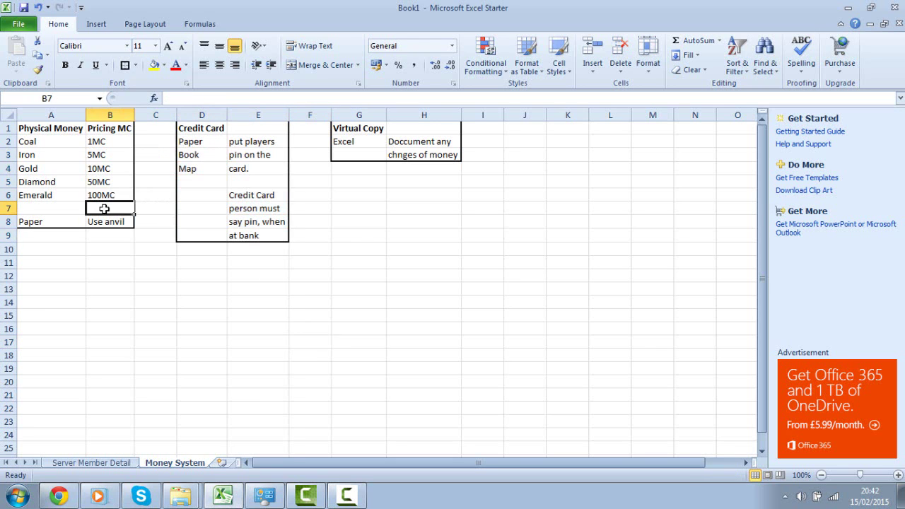
drag(106, 222, 13, 109)
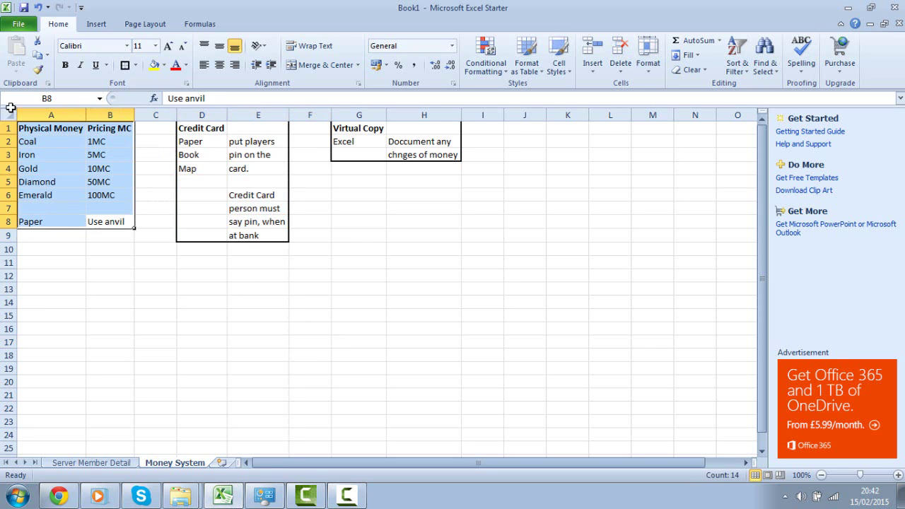
click(86, 284)
drag(208, 234, 241, 90)
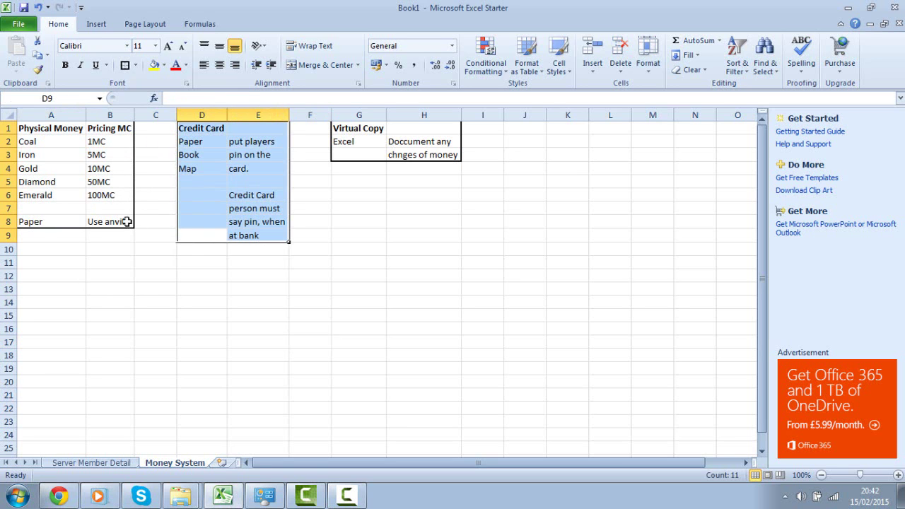
drag(334, 160, 362, 129)
click(441, 208)
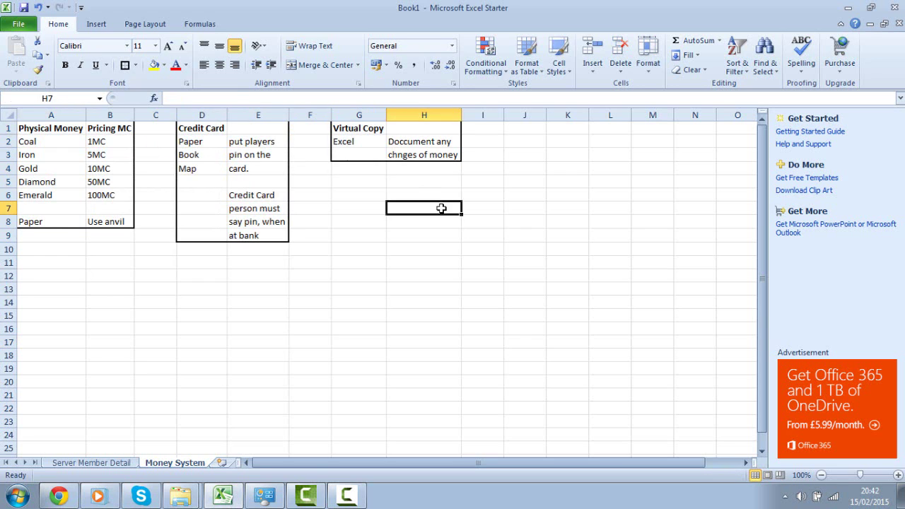
drag(436, 150, 385, 86)
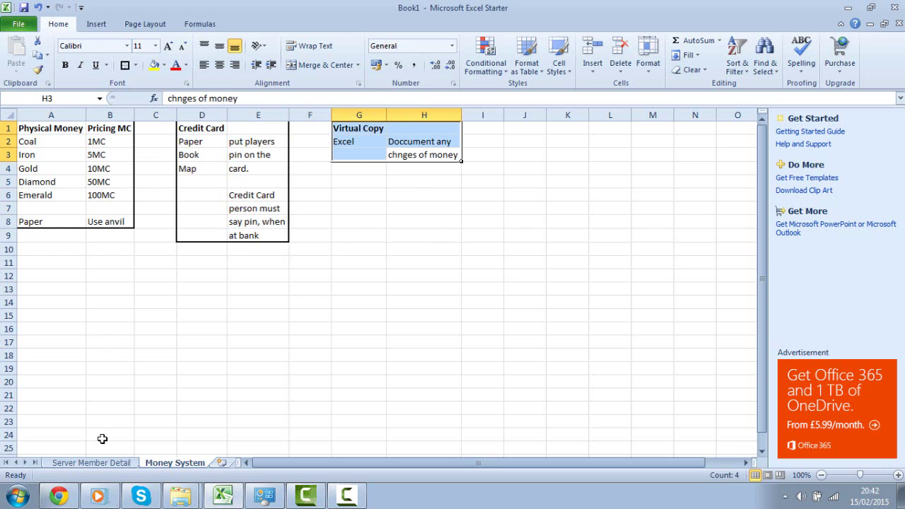
click(92, 462)
click(285, 340)
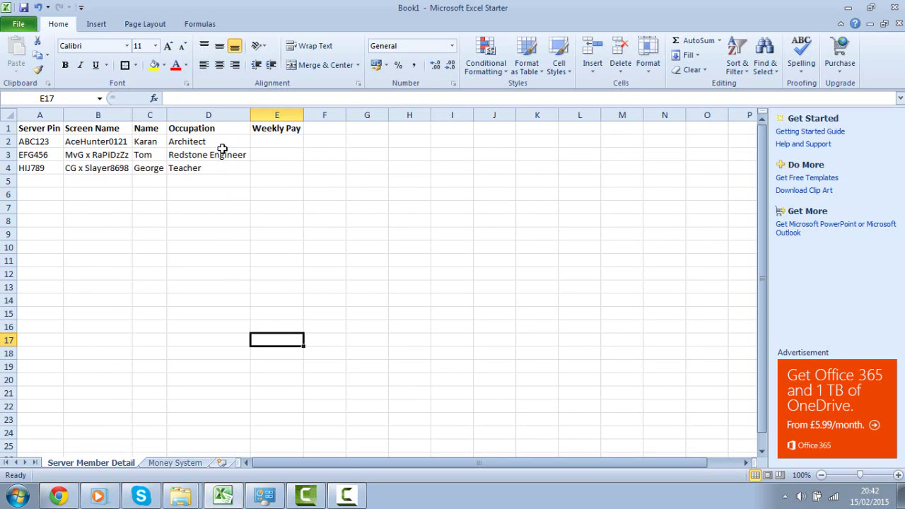
click(318, 140)
click(392, 195)
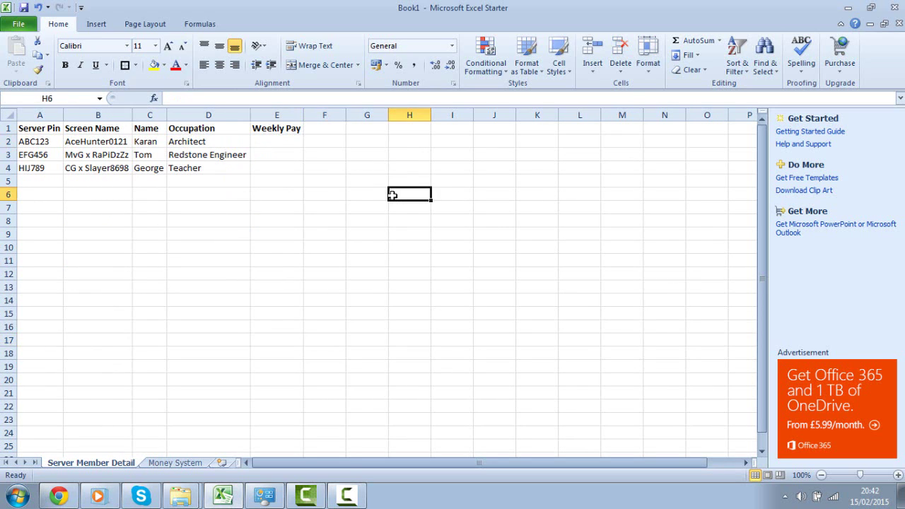
click(634, 206)
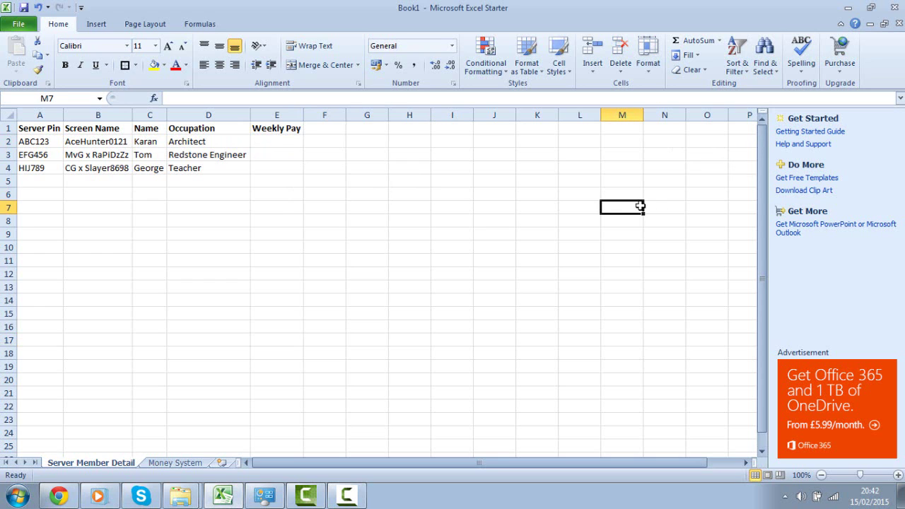
click(175, 462)
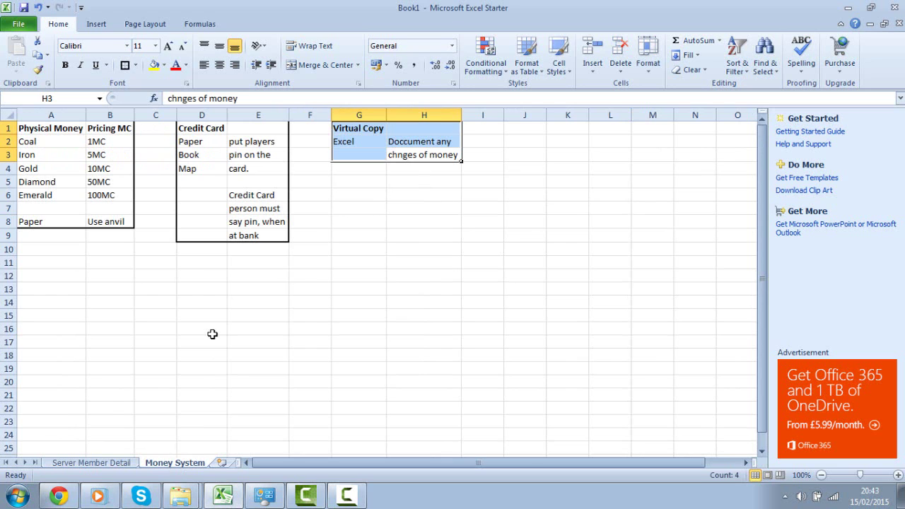
drag(212, 290, 149, 269)
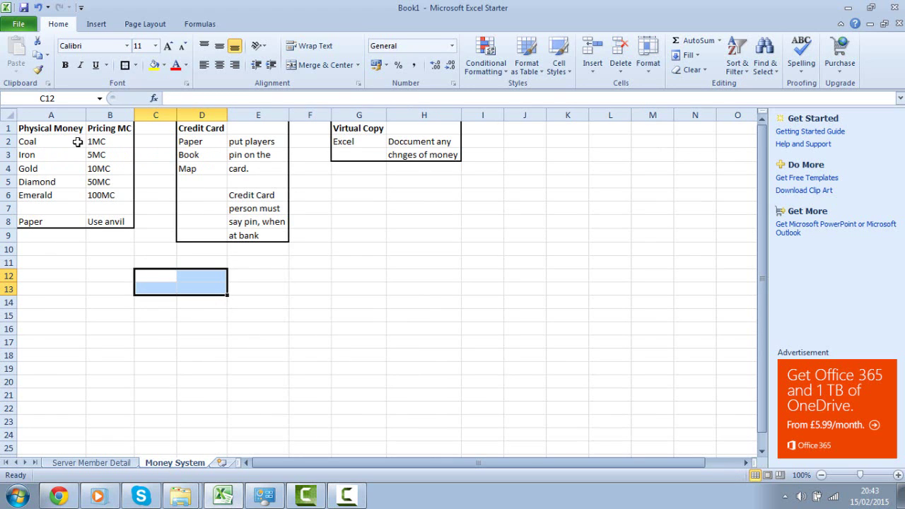
click(91, 219)
drag(68, 240, 415, 136)
click(482, 302)
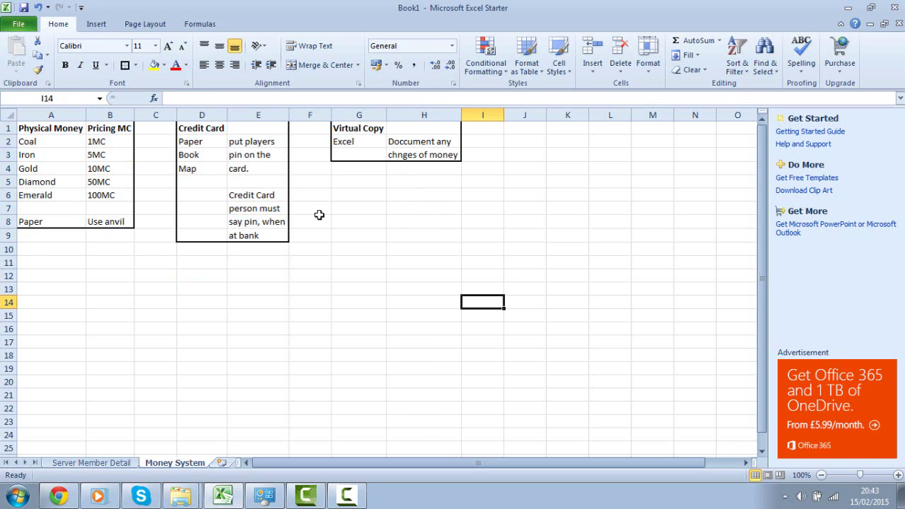
drag(247, 235, 142, 45)
click(265, 223)
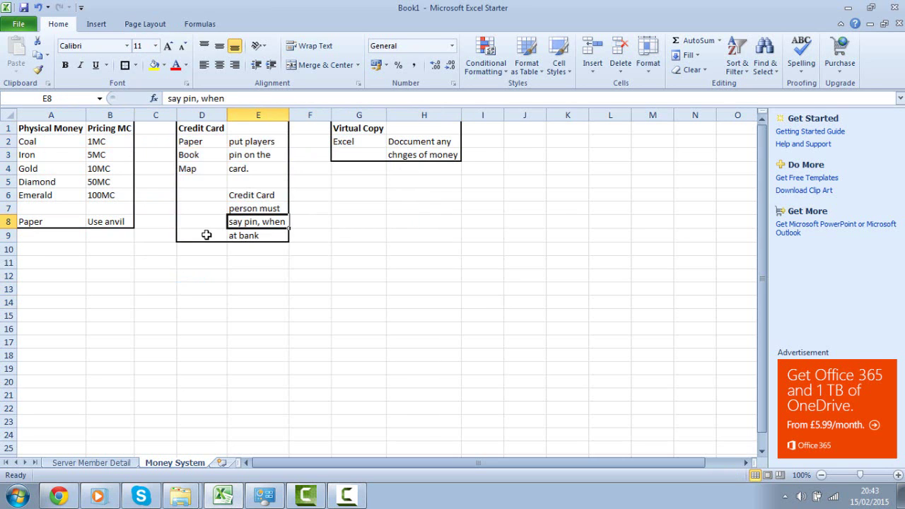
drag(113, 220, 25, 129)
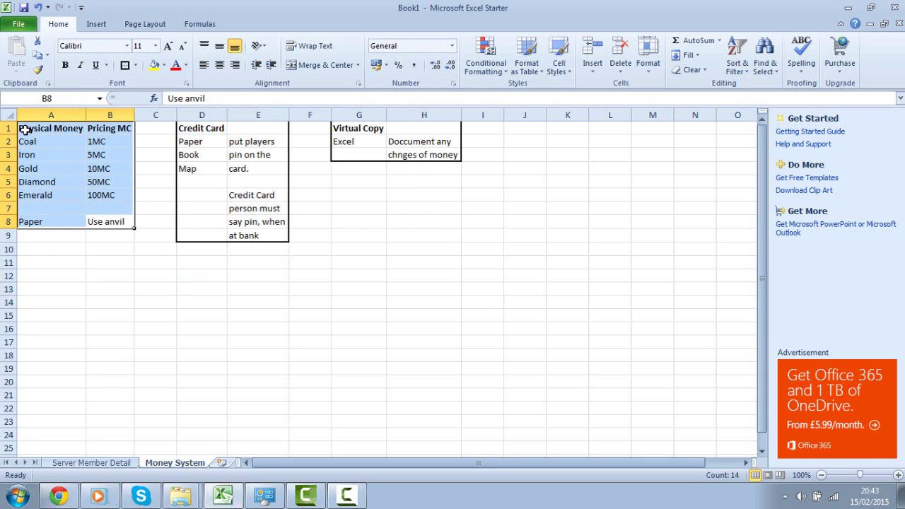
click(248, 264)
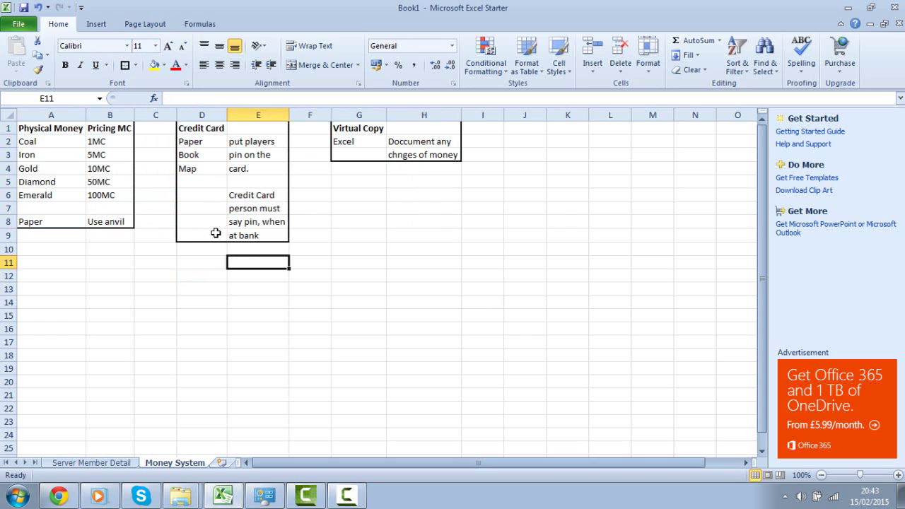
Step: Fill the Physical Money table A1:B8 light green
drag(123, 221, 32, 128)
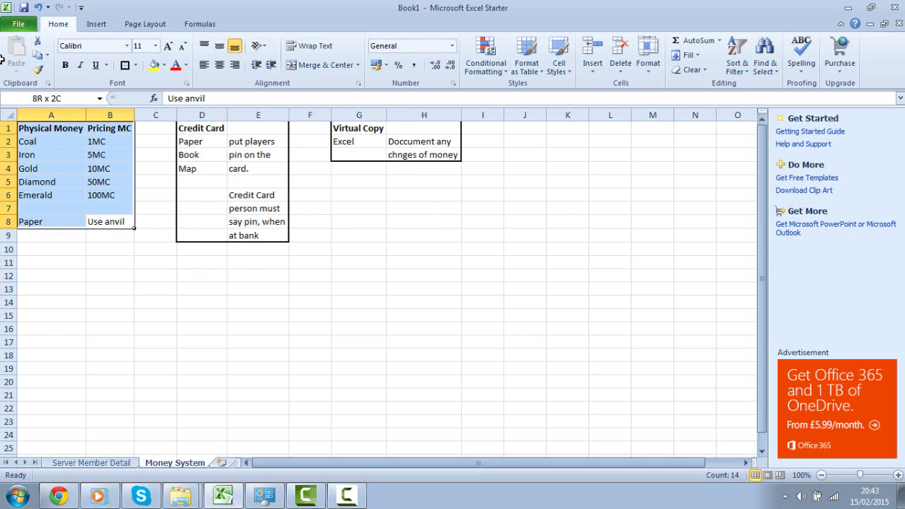
click(163, 65)
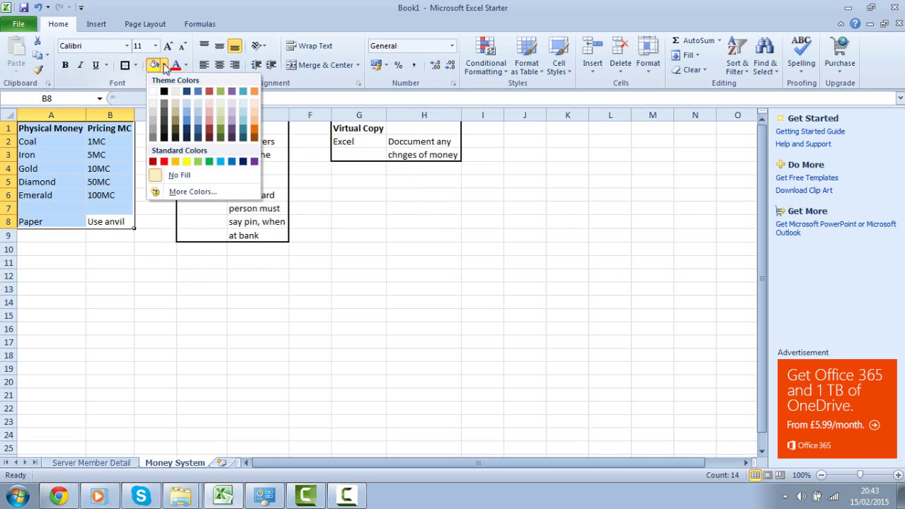
click(199, 161)
click(222, 290)
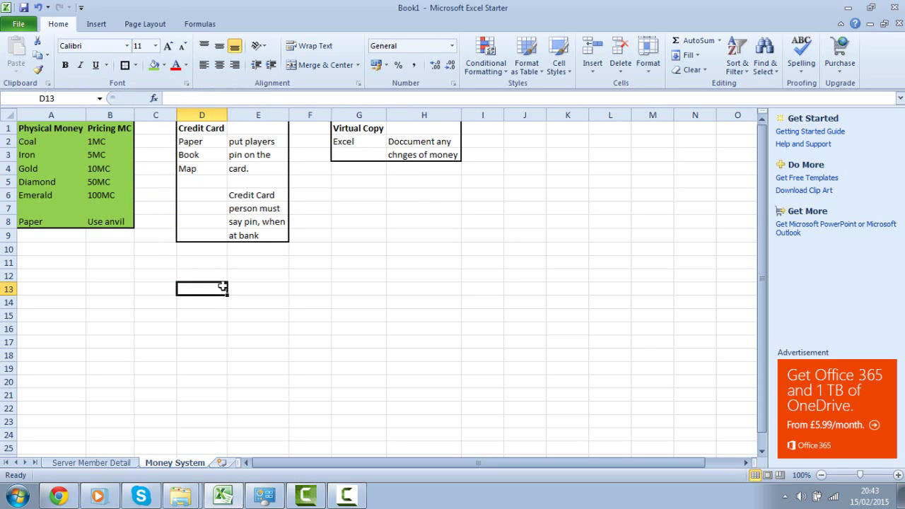
Step: Fill the Credit Card table D1:E9 yellow
drag(210, 237, 259, 116)
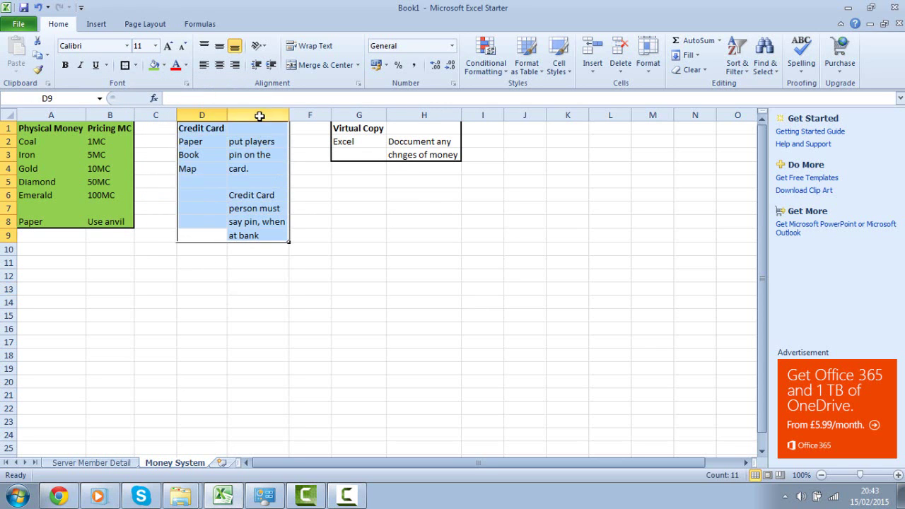
click(163, 65)
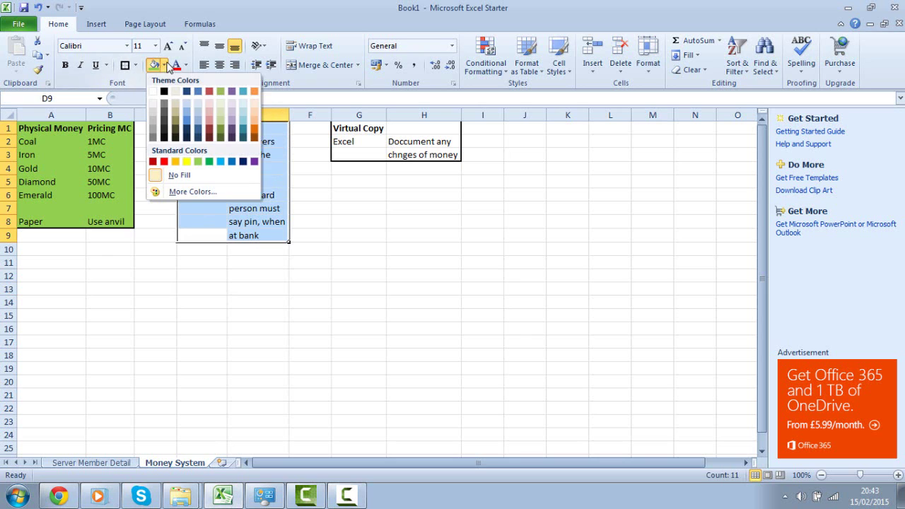
click(187, 161)
click(332, 260)
Step: Fill the Virtual Copy table G1:H3 red
drag(339, 157, 413, 118)
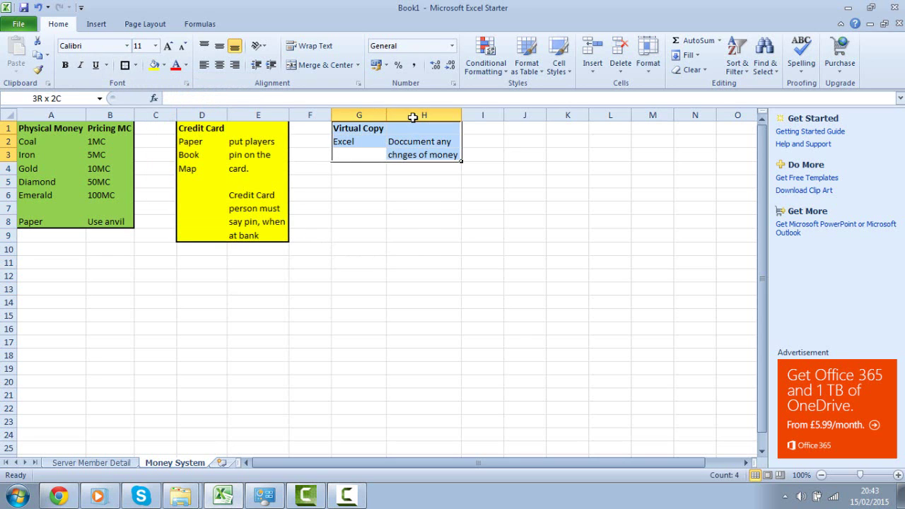
click(164, 65)
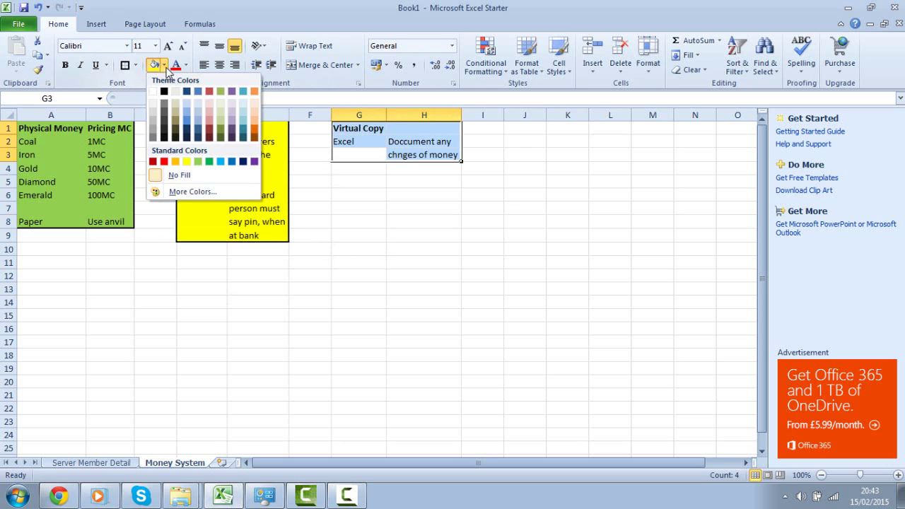
click(165, 162)
click(335, 223)
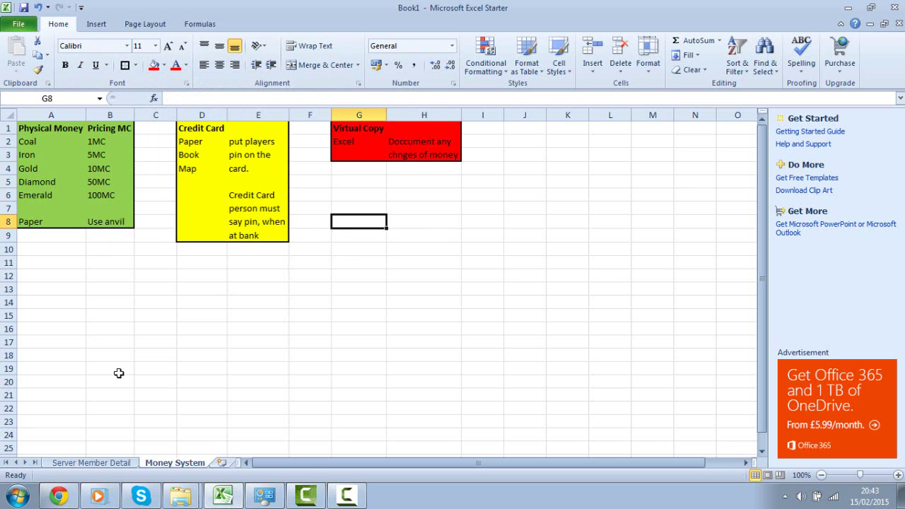
Step: Review the Pricing MC values and the Use anvil note, then return to Server Member Detail
click(117, 467)
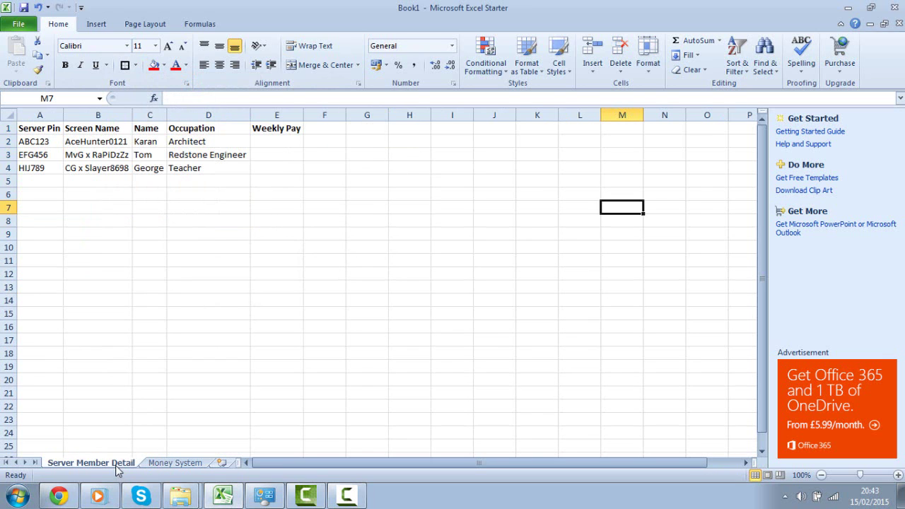
click(173, 462)
click(205, 328)
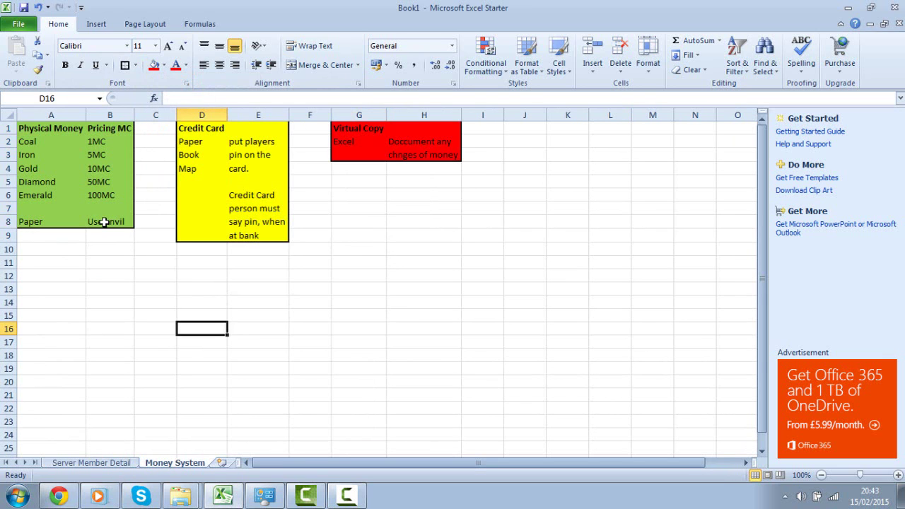
drag(105, 222, 122, 129)
click(258, 335)
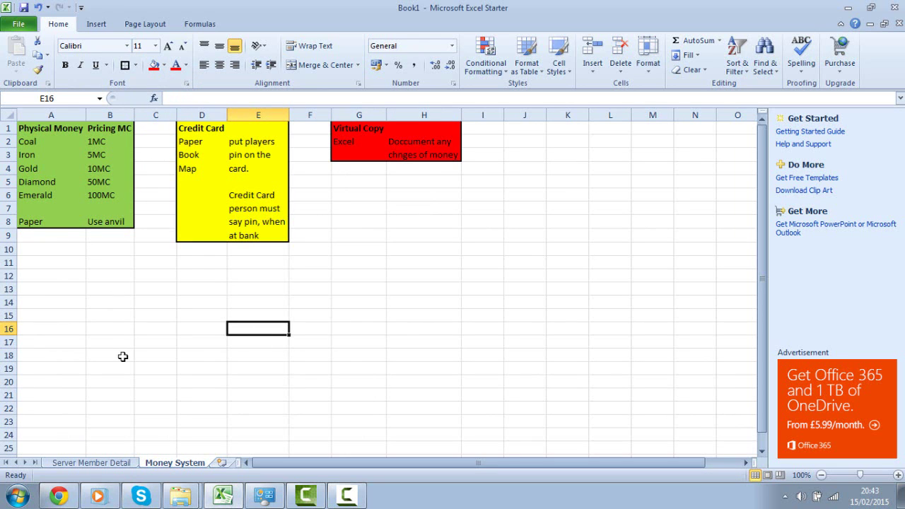
click(93, 221)
double_click(95, 222)
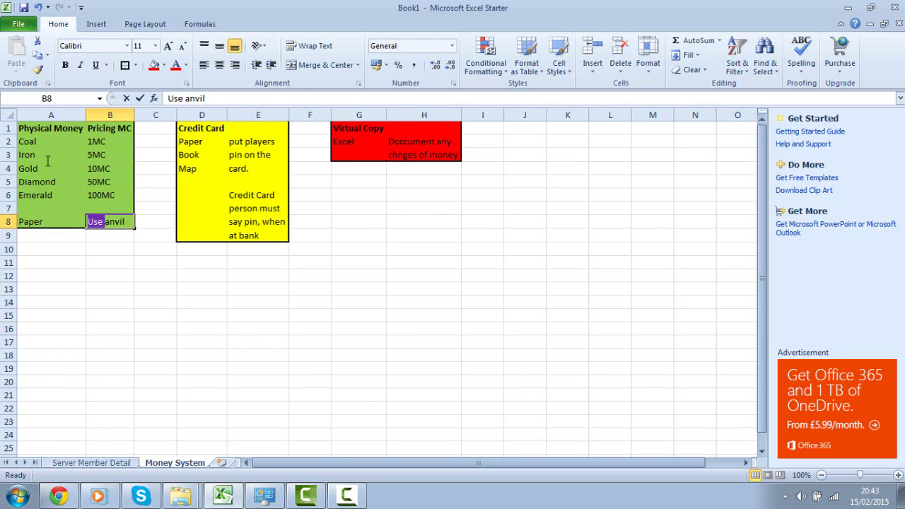
click(125, 313)
drag(84, 224, 8, 126)
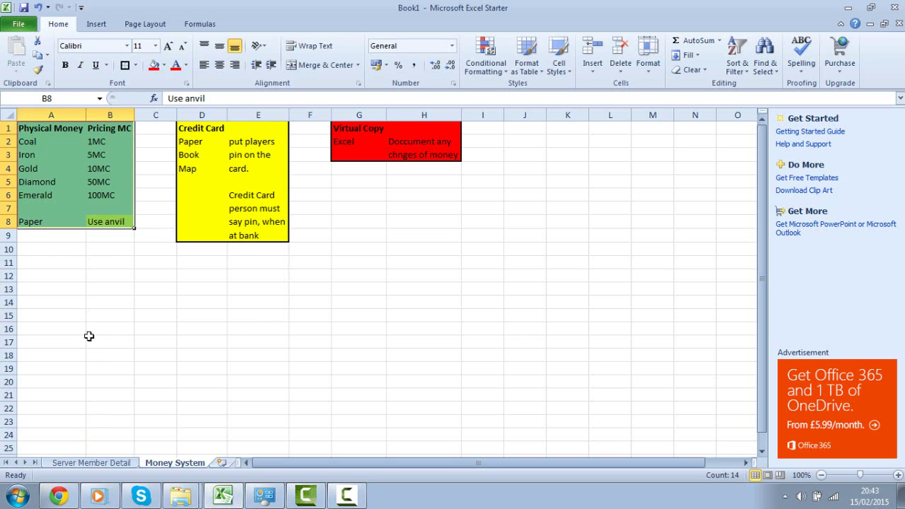
click(92, 356)
click(89, 462)
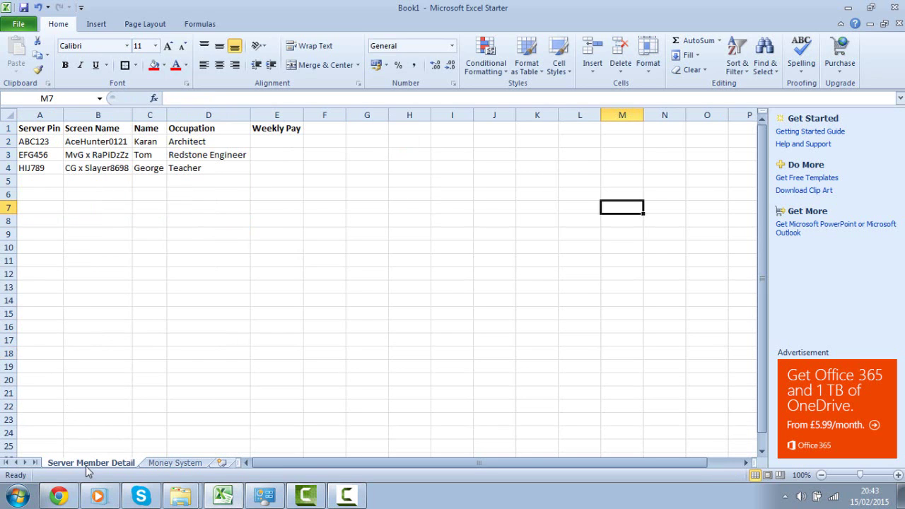
Step: Replace the Weekly Pay header in E1 with 'Time Played (Weekly)' and autofit column E
click(288, 139)
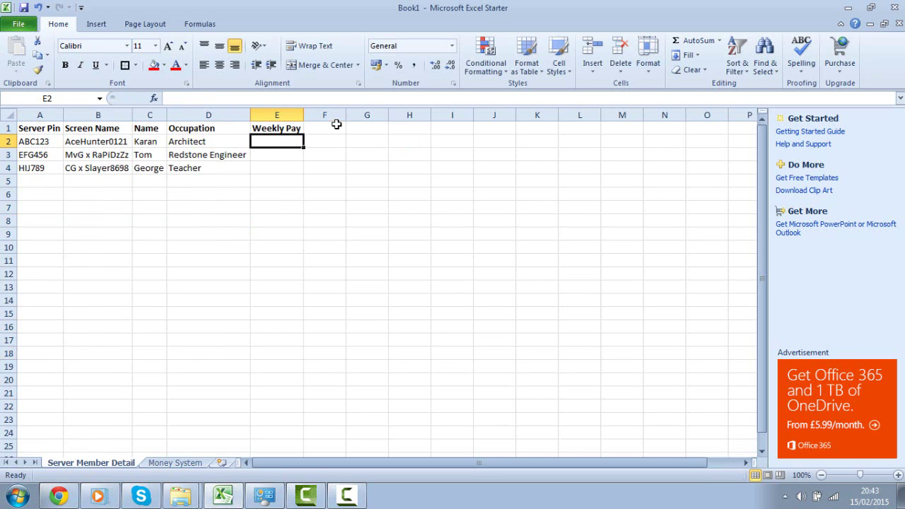
click(338, 126)
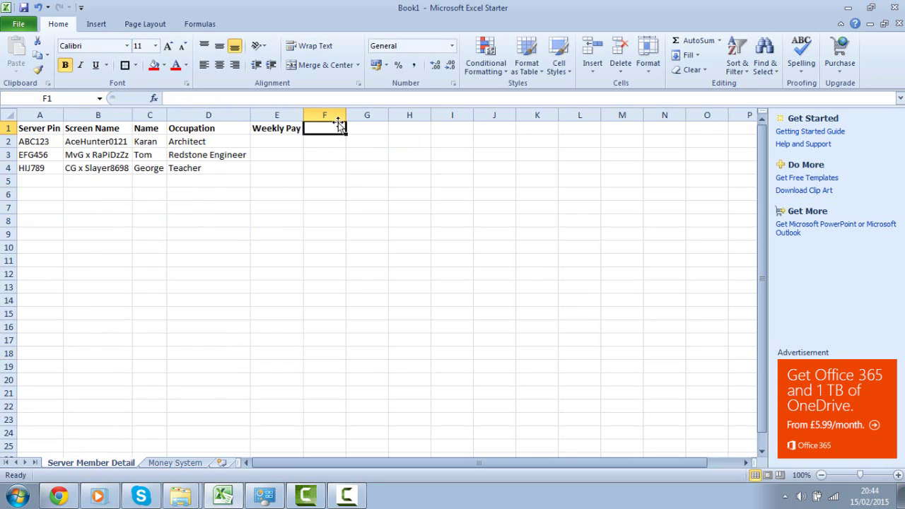
click(296, 130)
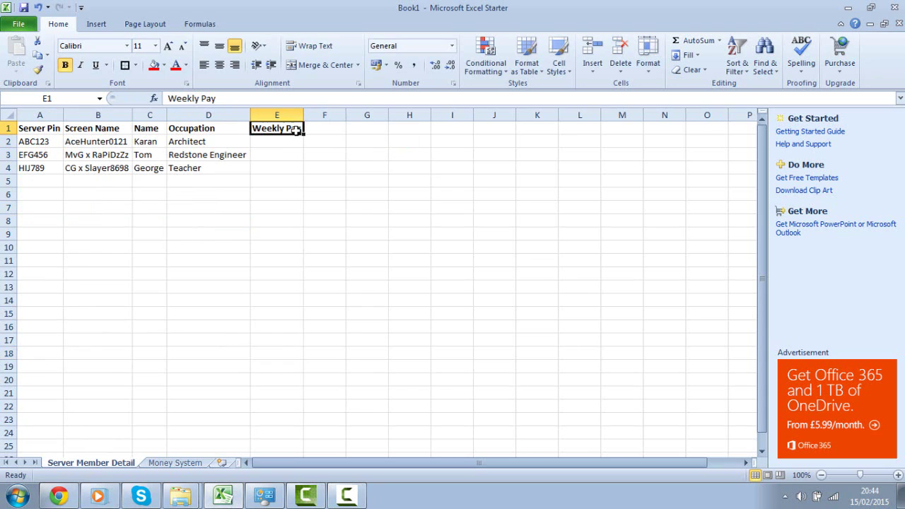
text(W)
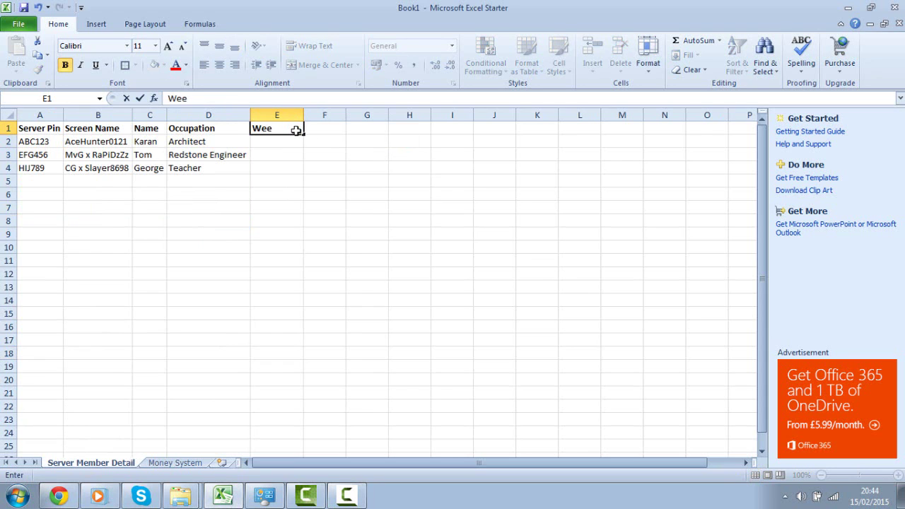
key(BackSpace)
text(rration o)
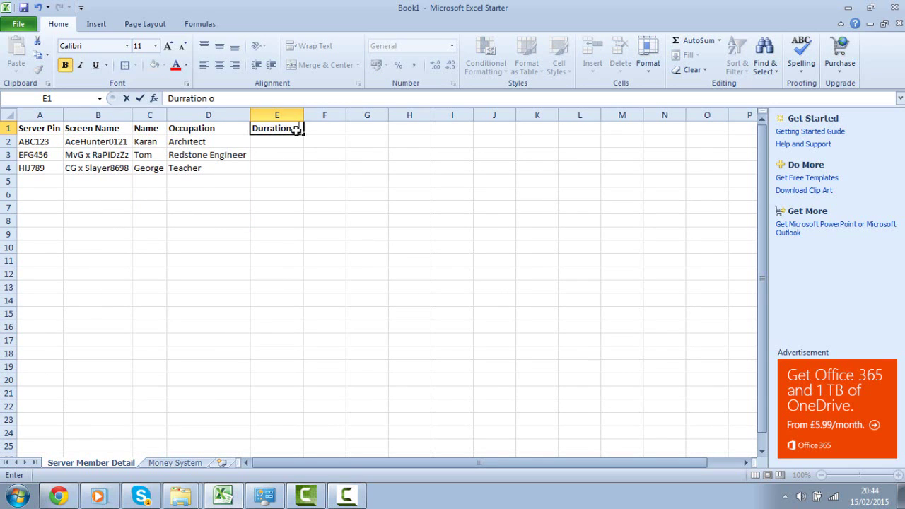
key(BackSpace)
key(BackSpace)
key(BackSpace)
key(BackSpace)
key(BackSpace)
key(BackSpace)
key(BackSpace)
key(BackSpace)
key(BackSpace)
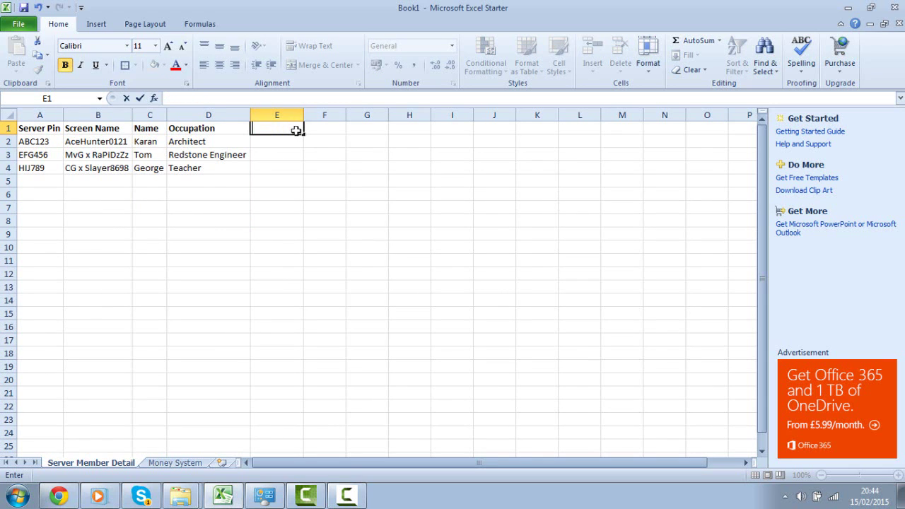
text(TP)
text(me Pla)
text(yed)
text( ()
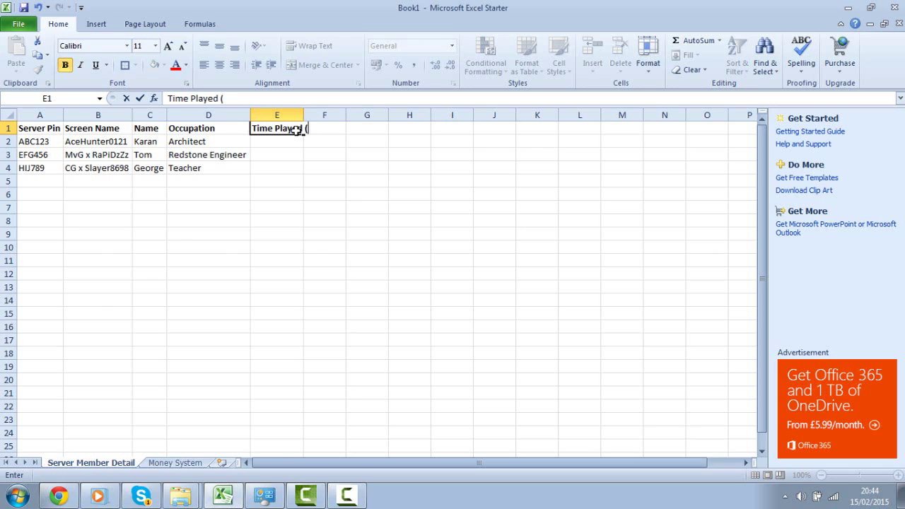
text(Weeklly)
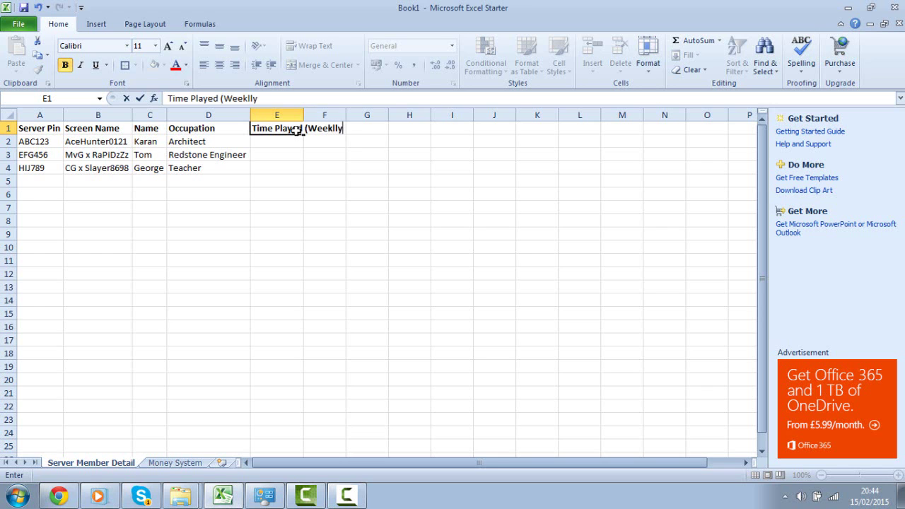
text())
click(290, 114)
double_click(304, 114)
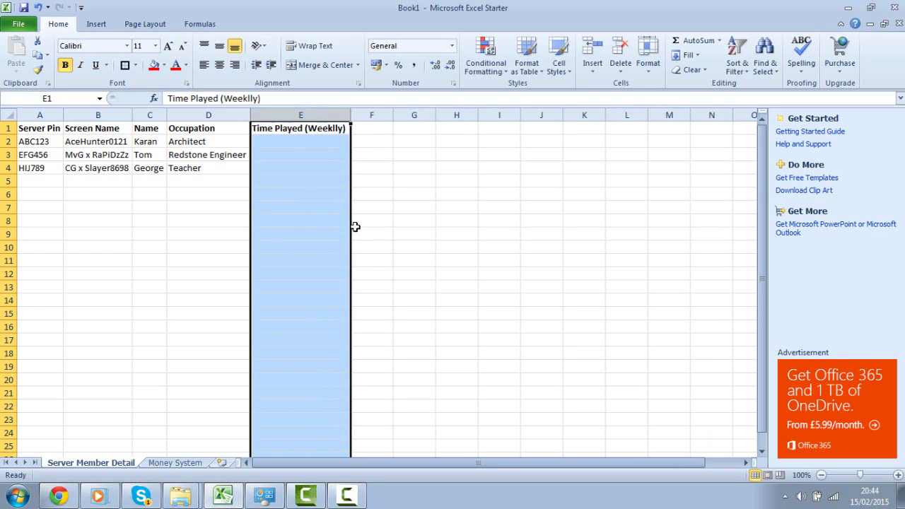
click(357, 224)
Step: Correct the 'Weeklly' typo in the E1 header and refit column E
click(318, 129)
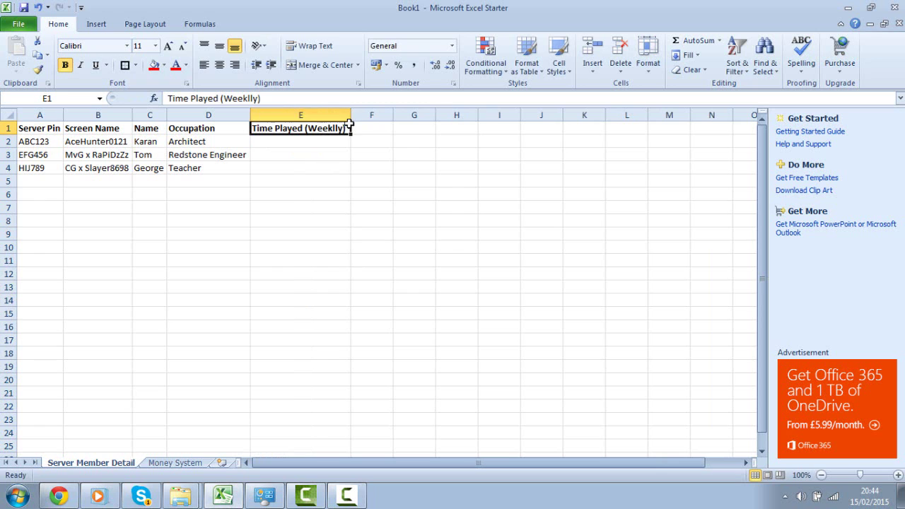
double_click(338, 128)
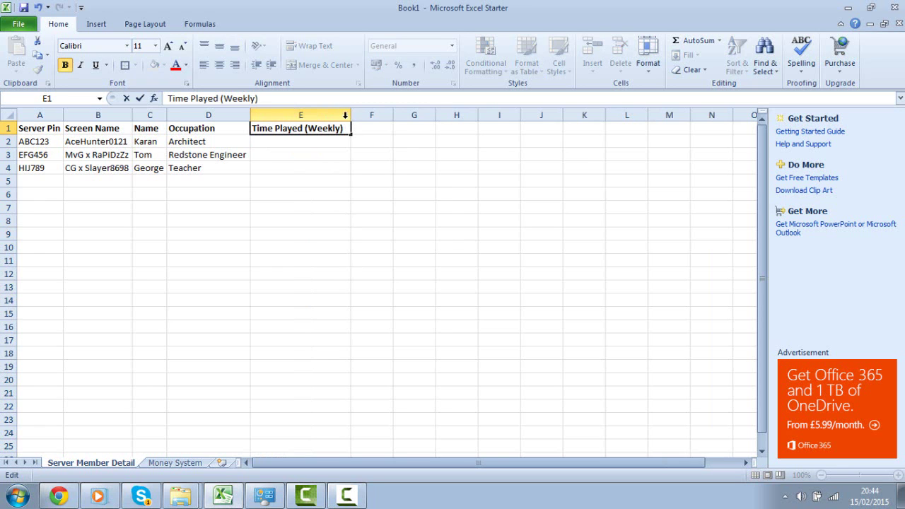
click(352, 114)
double_click(351, 114)
click(309, 207)
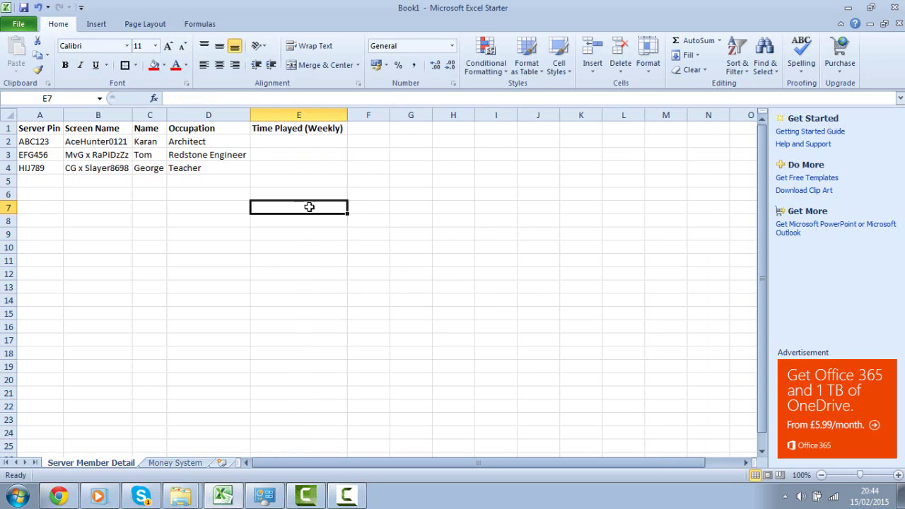
Step: Enter weekly time played of 10, 8 and 5 in E2:E4
click(308, 155)
click(309, 140)
text(10)
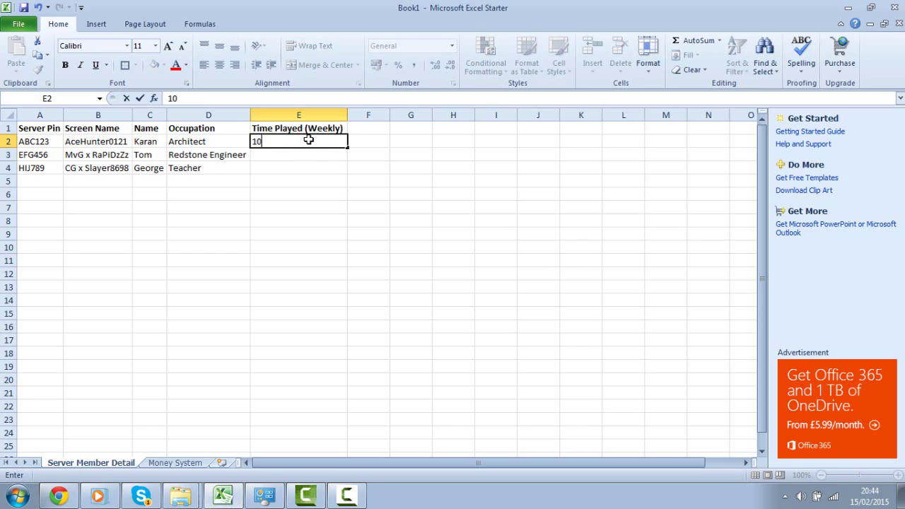
click(308, 153)
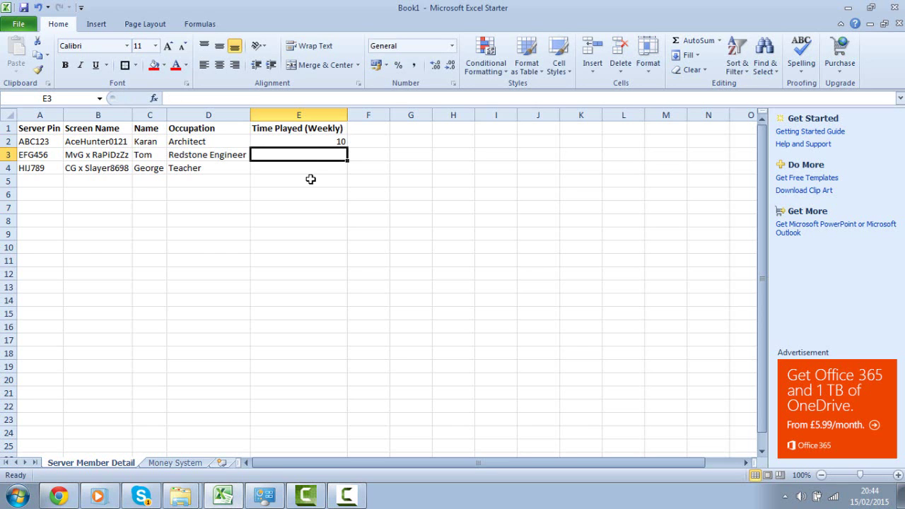
text(8)
key(Return)
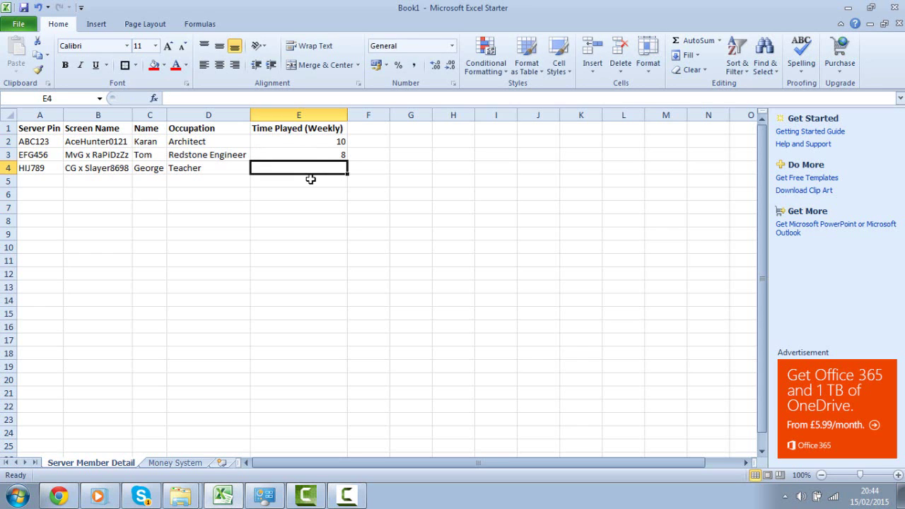
text(5)
click(309, 206)
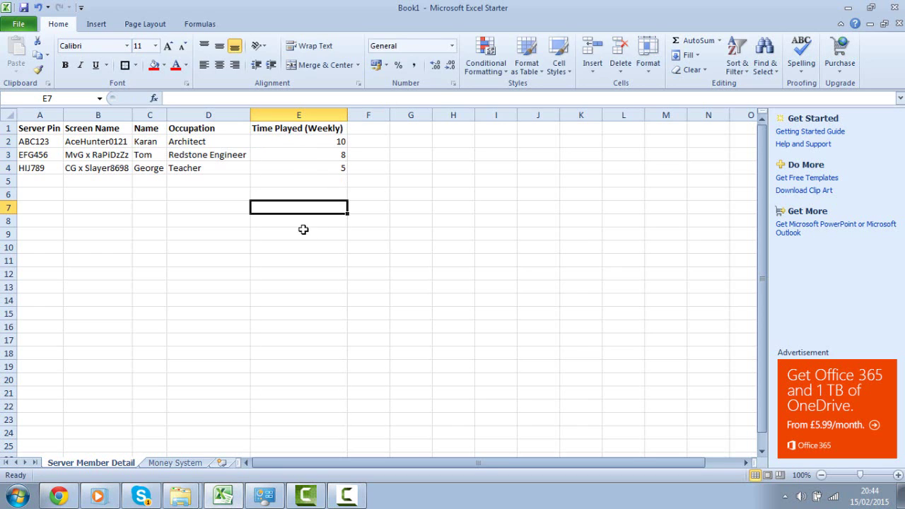
Step: Check the time-played values in E2:E4
click(266, 234)
click(186, 183)
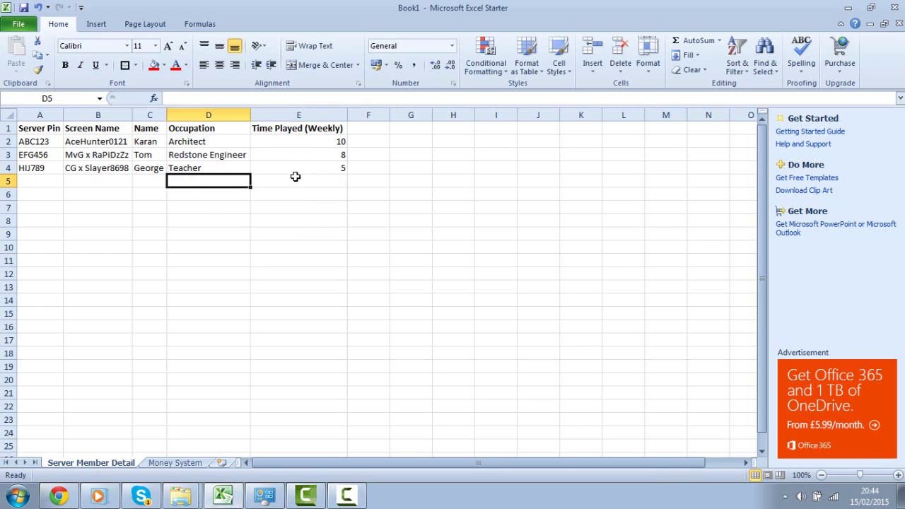
drag(295, 171, 297, 209)
click(299, 216)
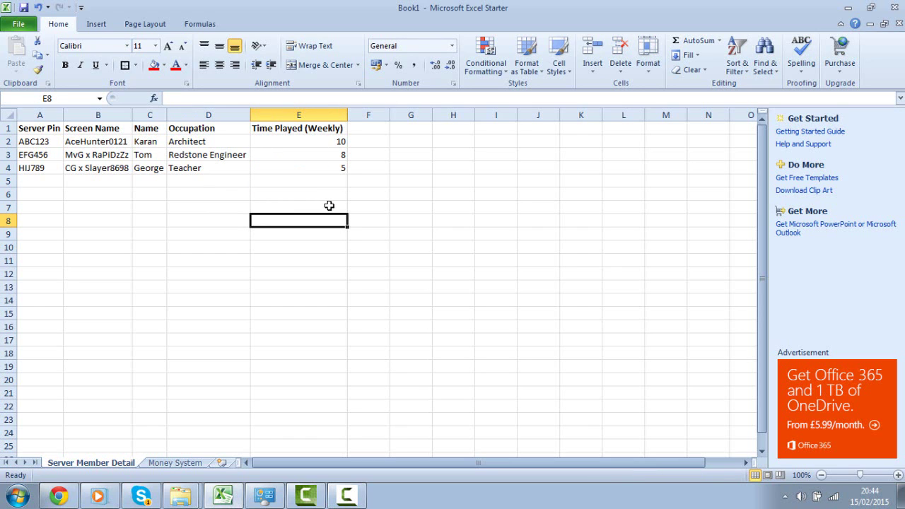
click(332, 141)
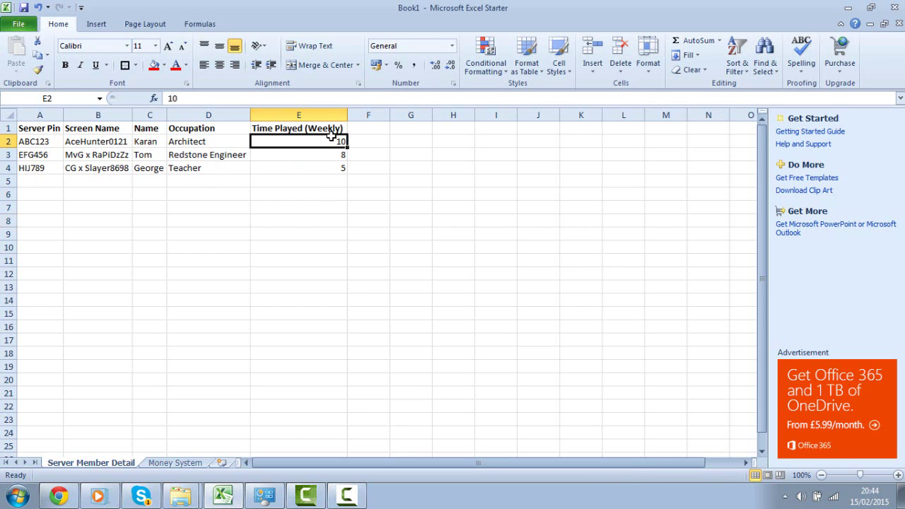
click(367, 127)
Step: Label F1 'Weekly Pay' and autofit column F to it
text(W)
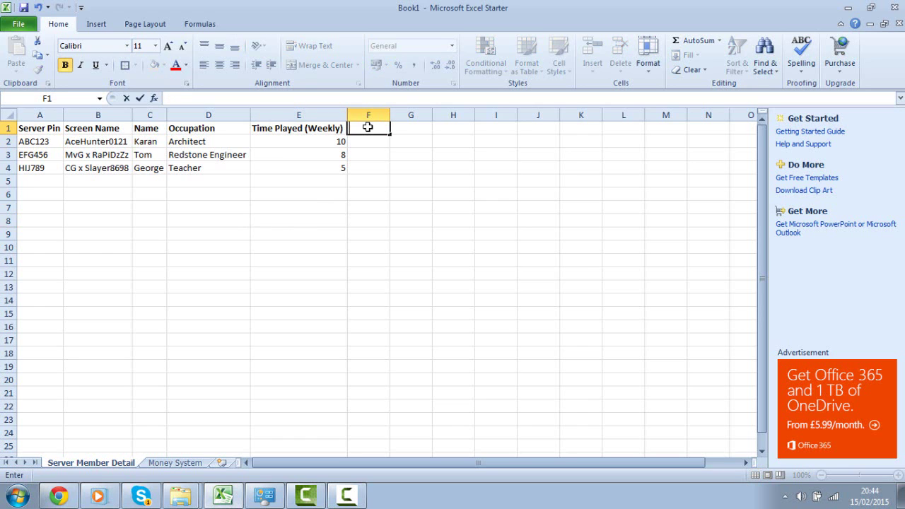
text(eekly Pay)
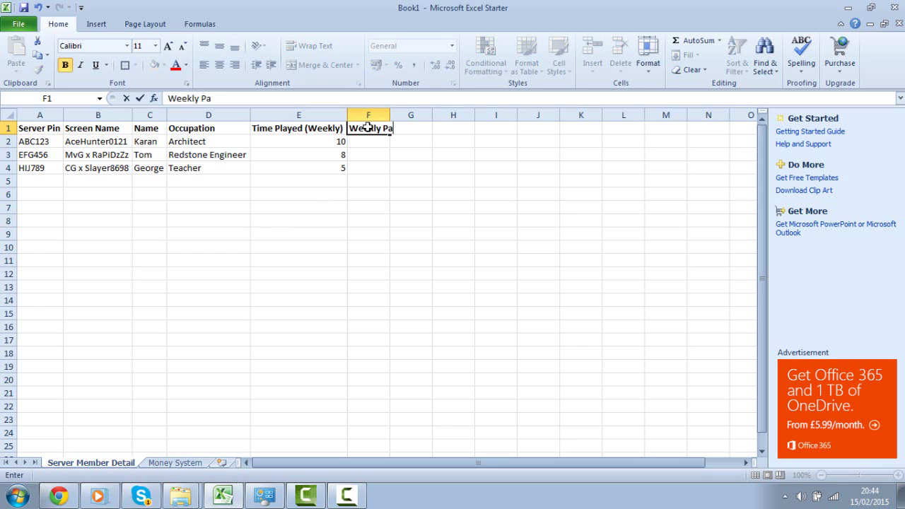
click(369, 178)
double_click(388, 111)
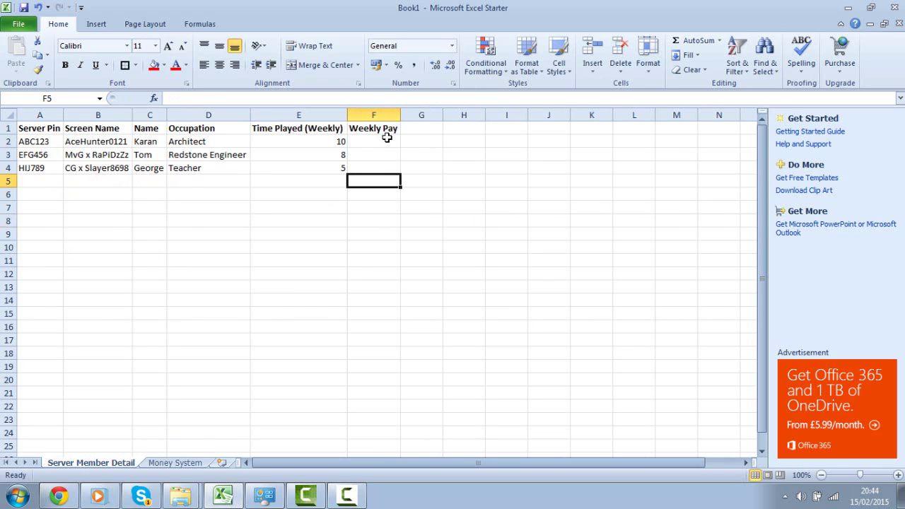
Step: Enter 90MC as the weekly pay for the first two members in F2 and F3
click(387, 138)
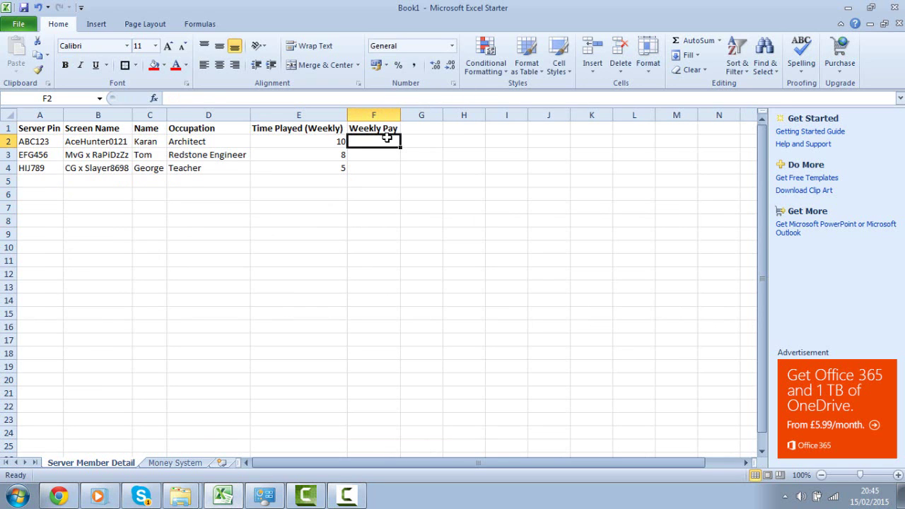
text(11)
text(00)
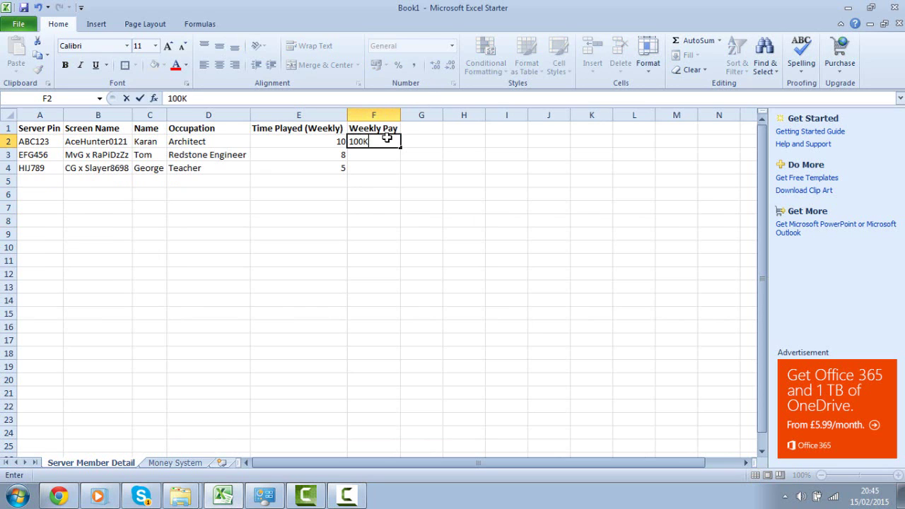
text(M)
key(BackSpace)
key(BackSpace)
text(M)
key(Return)
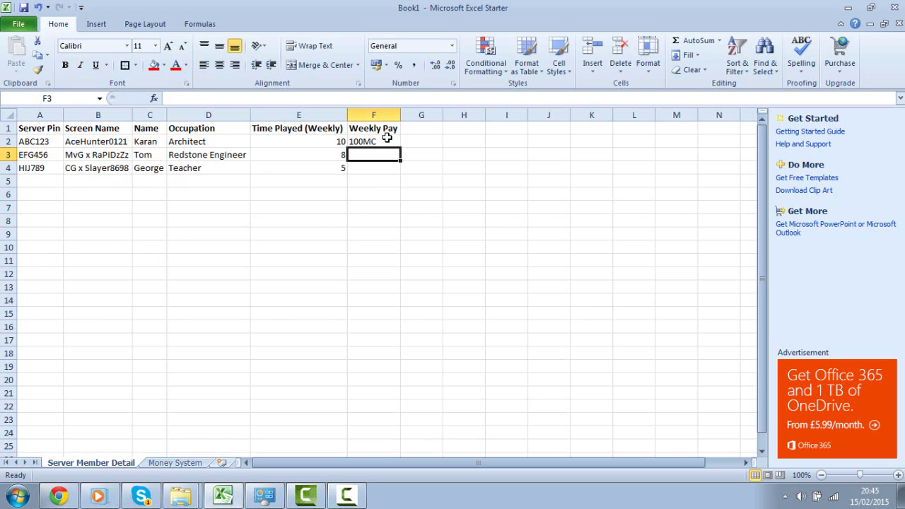
text(90MC)
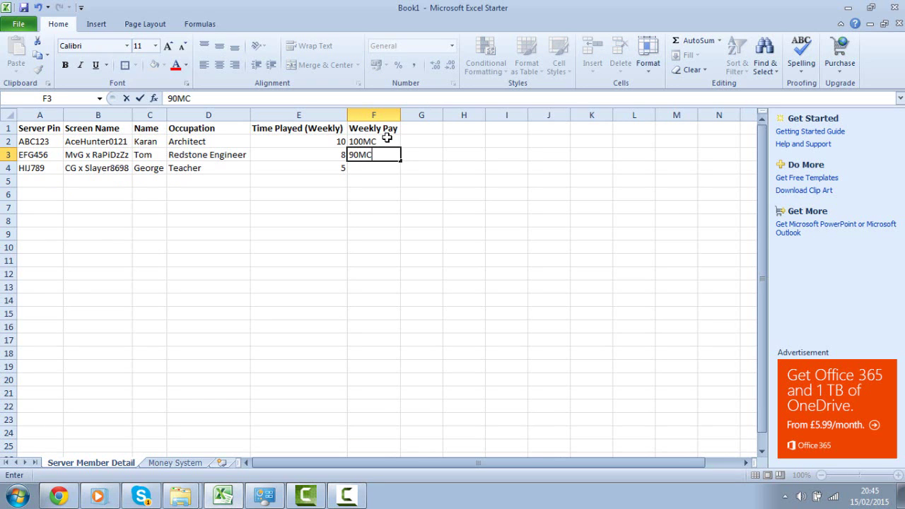
key(Return)
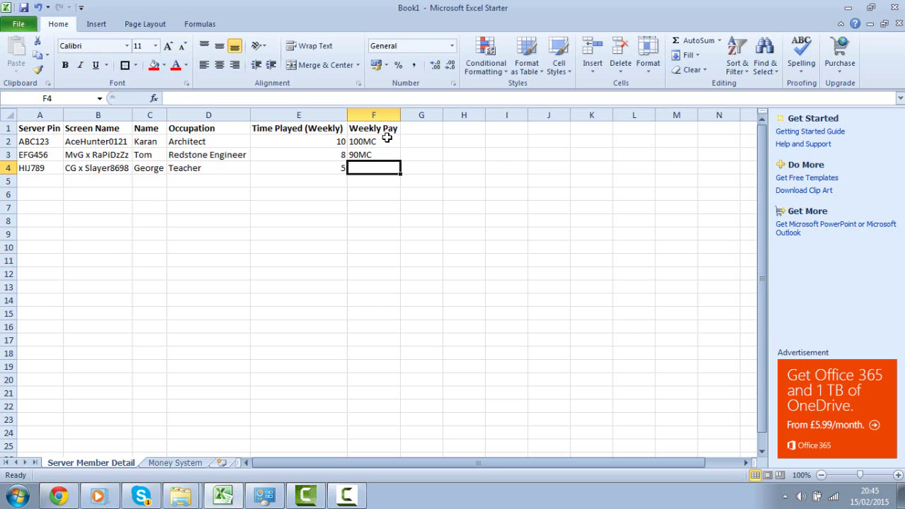
key(Up)
key(Up)
text(90MC)
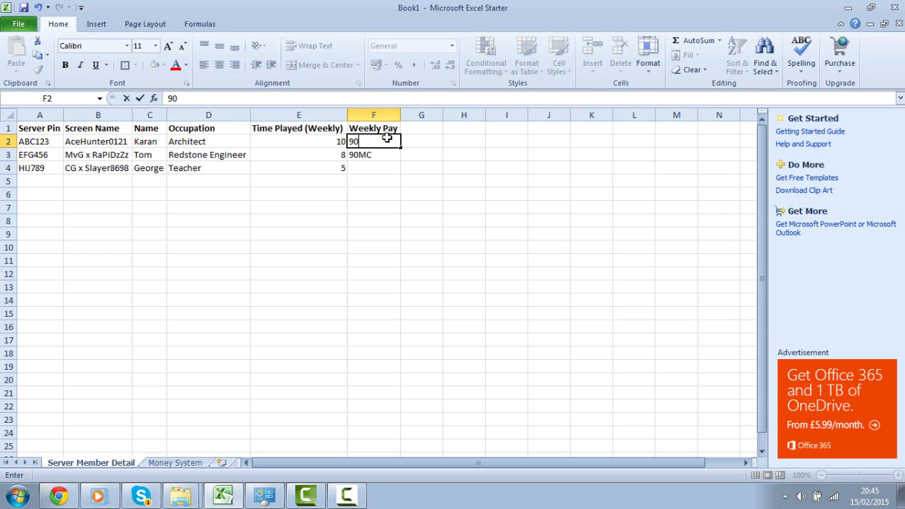
key(Return)
key(Return)
Step: Enter the third member's pay in F4, trimming it to the plain number 90
text(9)
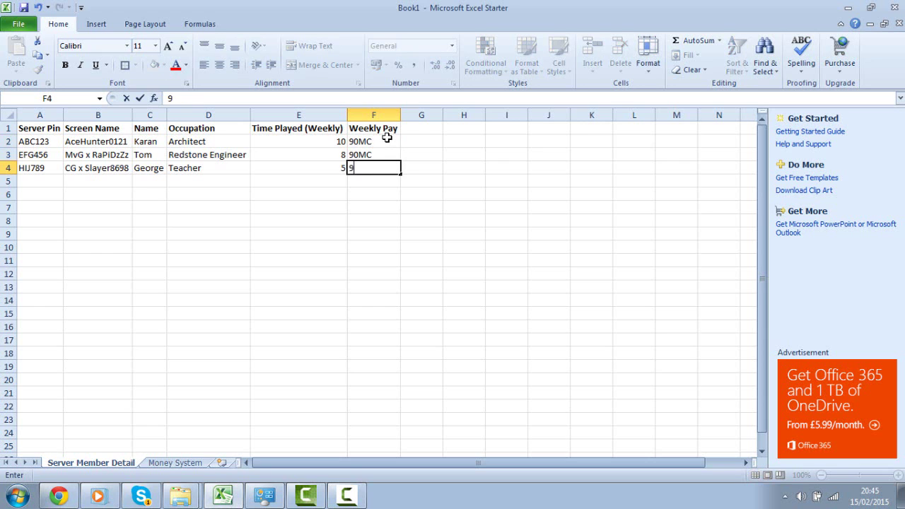
text(0MCC)
key(Left)
key(Left)
key(Right)
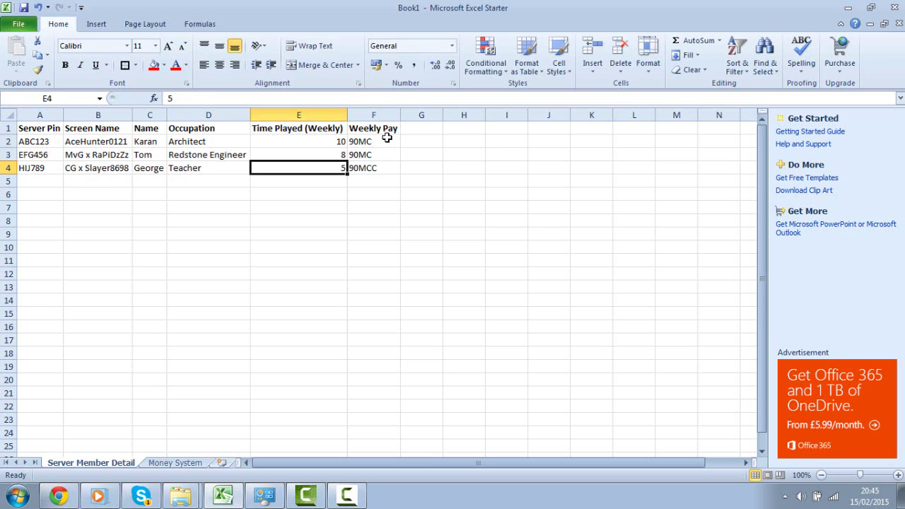
key(Right)
double_click(385, 169)
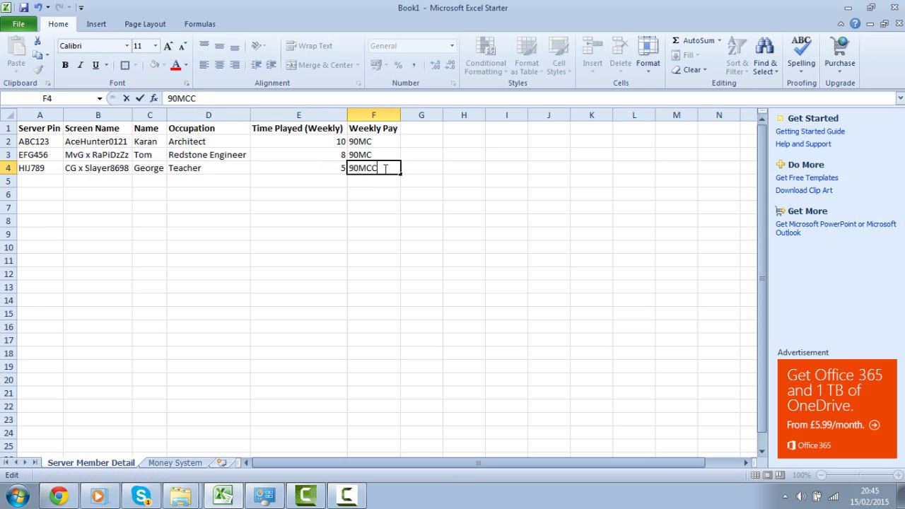
key(Return)
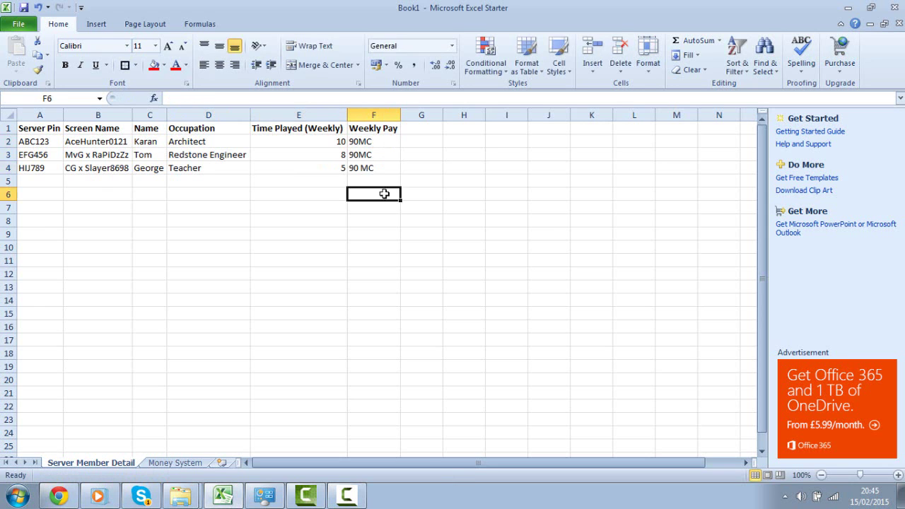
double_click(365, 169)
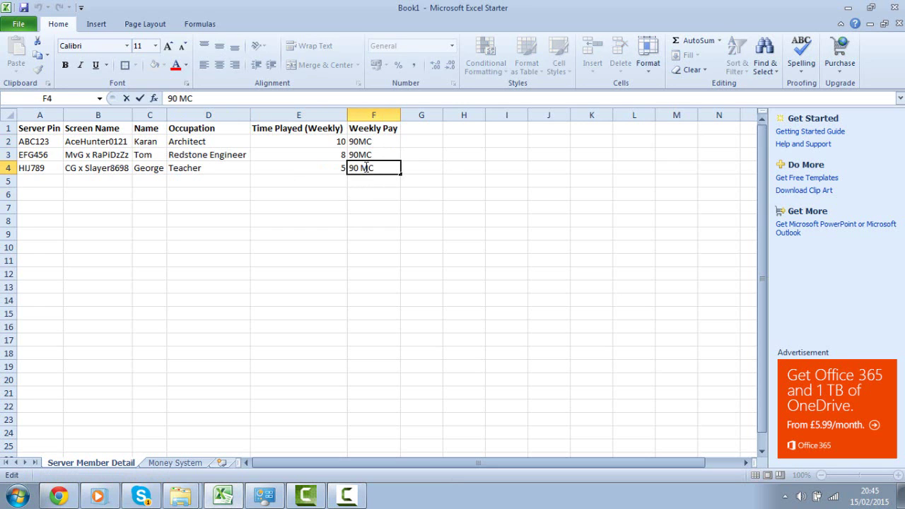
key(BackSpace)
key(Return)
double_click(371, 168)
key(BackSpace)
key(BackSpace)
click(380, 147)
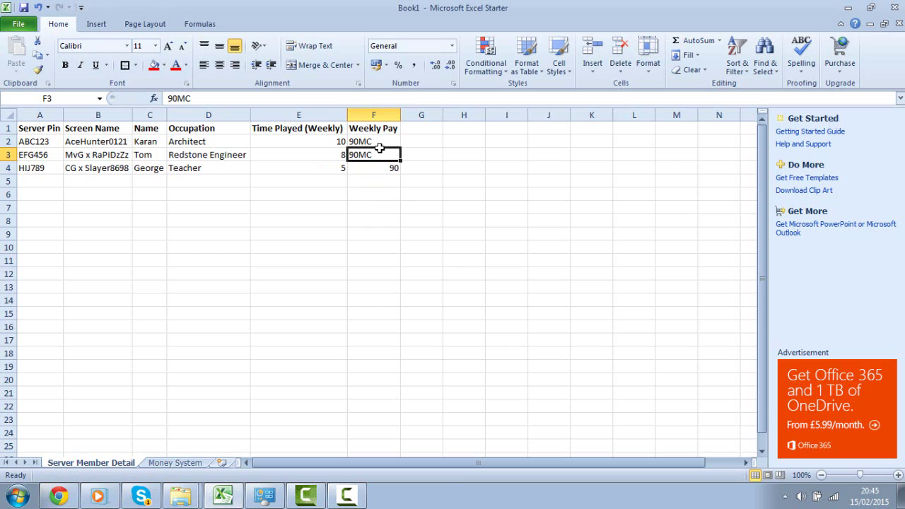
key(Up)
key(Up)
key(Down)
key(Down)
key(Down)
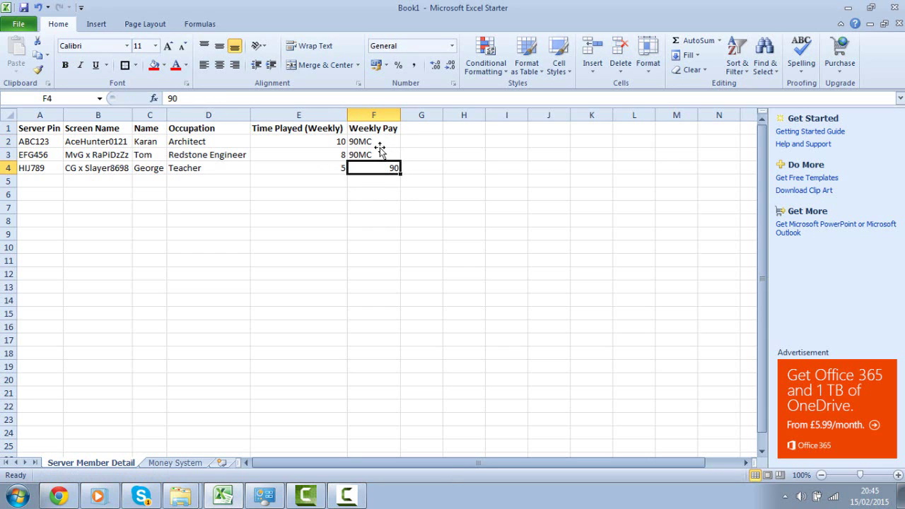
Step: Relabel F1 as 'Weekly Pay (MC)' and widen column F to fit
click(382, 131)
double_click(394, 127)
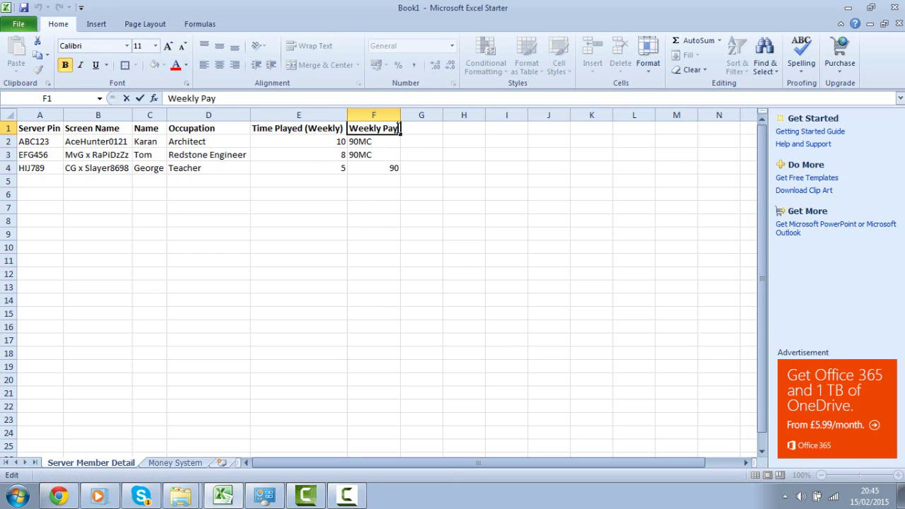
text((MC))
click(410, 205)
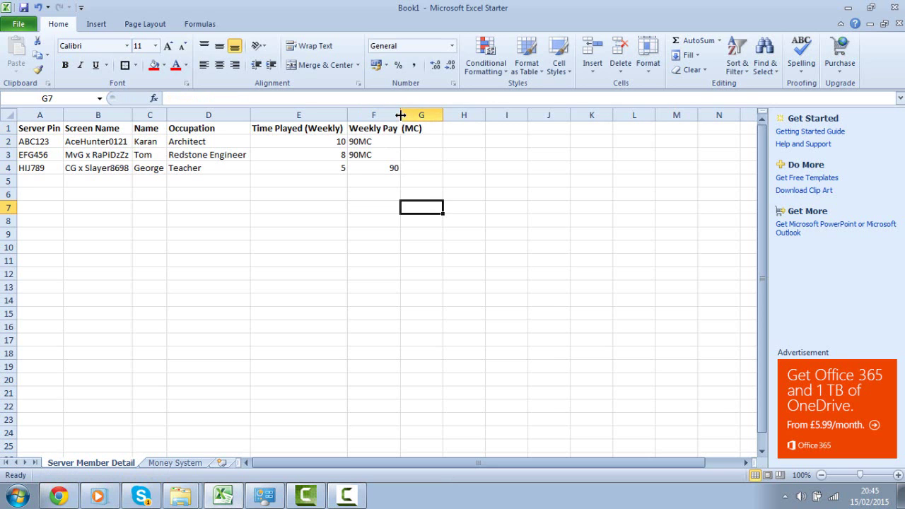
drag(400, 115, 426, 115)
Step: Strip MC from F3 and F2 so both hold the plain number 90
click(400, 154)
double_click(400, 154)
key(BackSpace)
key(BackSpace)
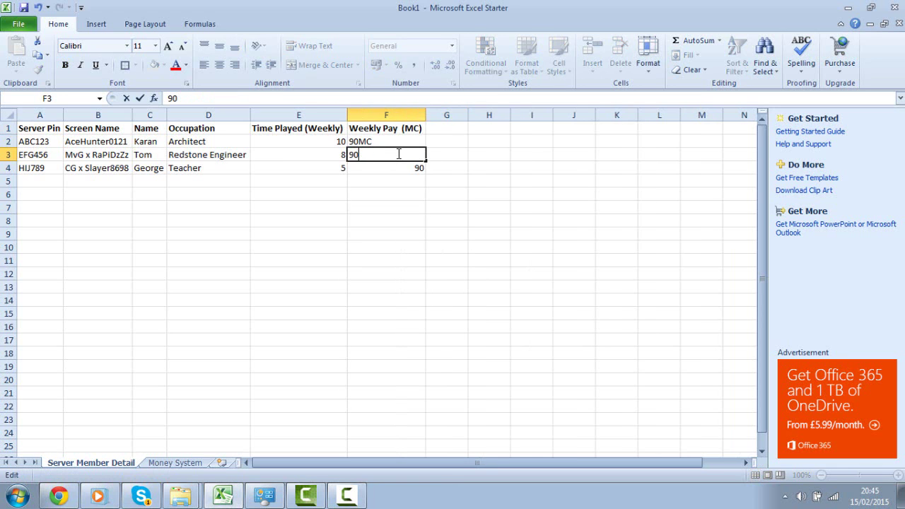
click(397, 143)
key(BackSpace)
key(BackSpace)
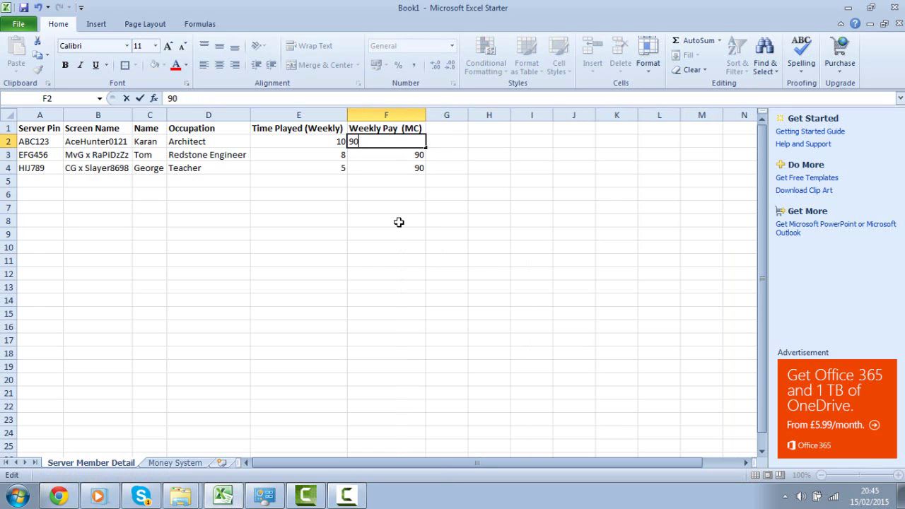
click(400, 221)
click(449, 133)
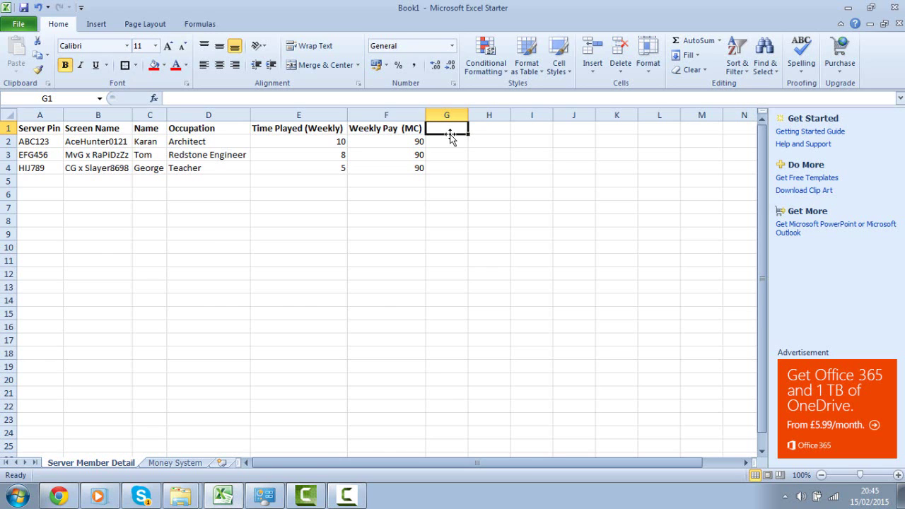
Step: Add 'Total Money Paid' in G1 and 'Current Wallet' in H1, widening both columns
text(To)
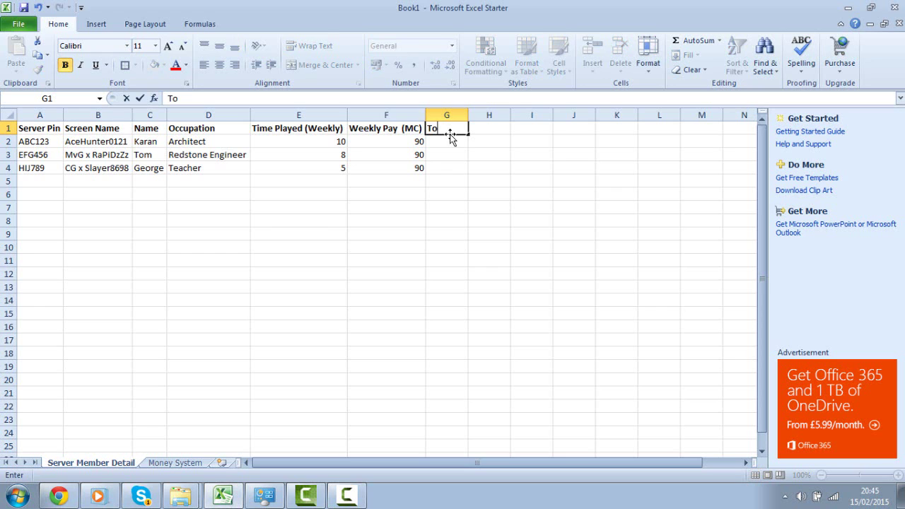
text(tal Money Paid)
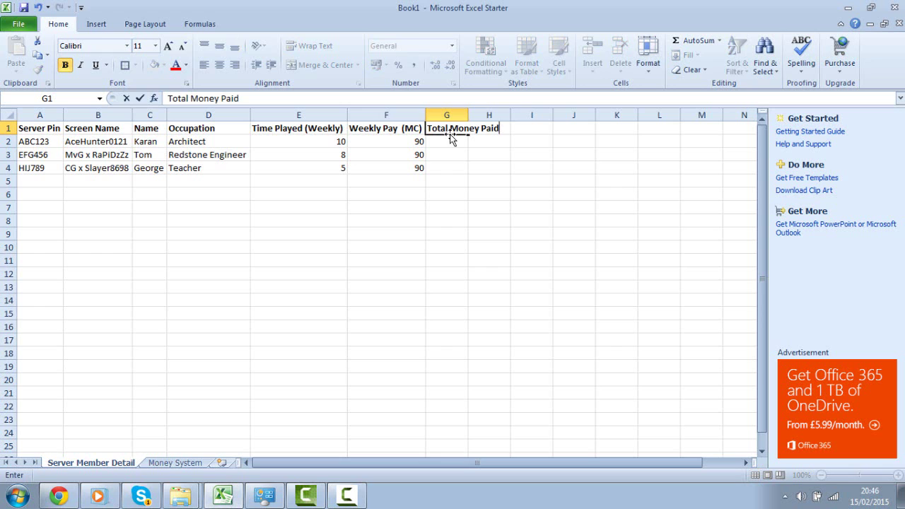
click(484, 180)
drag(468, 113, 503, 128)
click(504, 129)
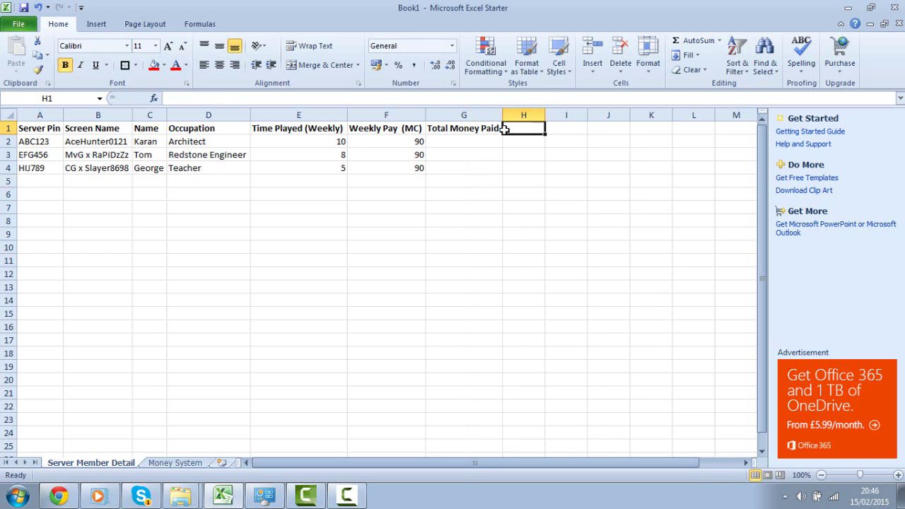
text(Current )
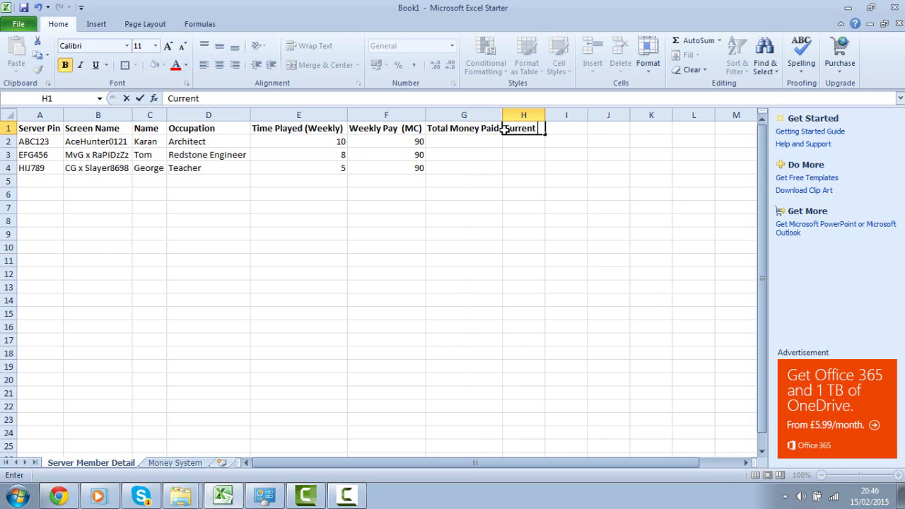
text(Wallet)
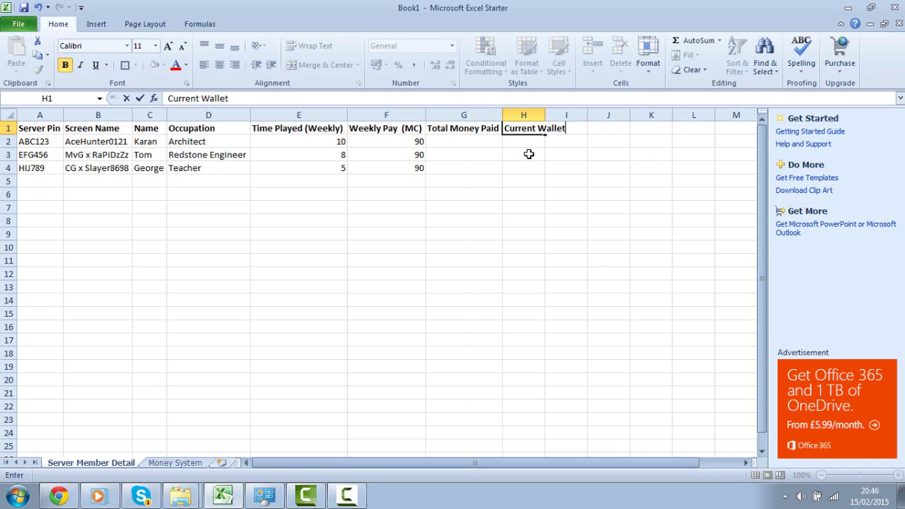
click(527, 153)
double_click(542, 115)
Step: Select cells in the Total Money Paid and Current Wallet columns, ending on G2
click(549, 127)
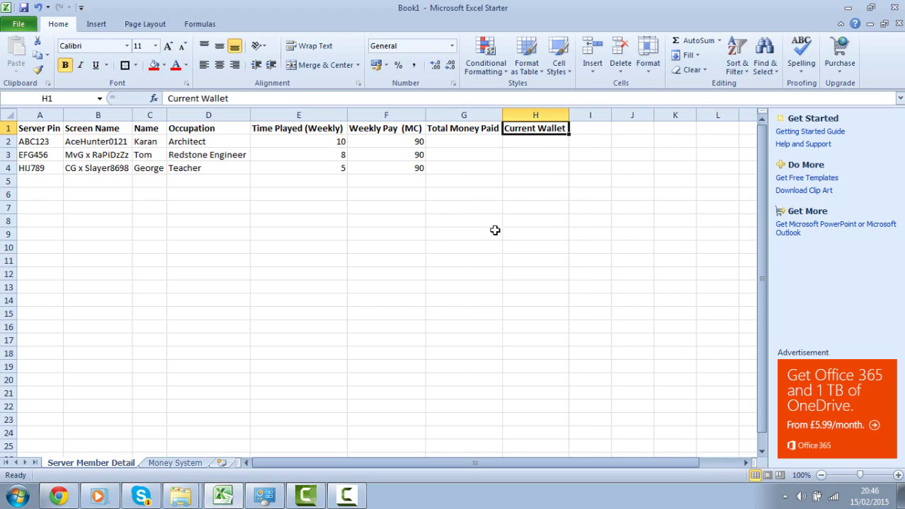
click(464, 132)
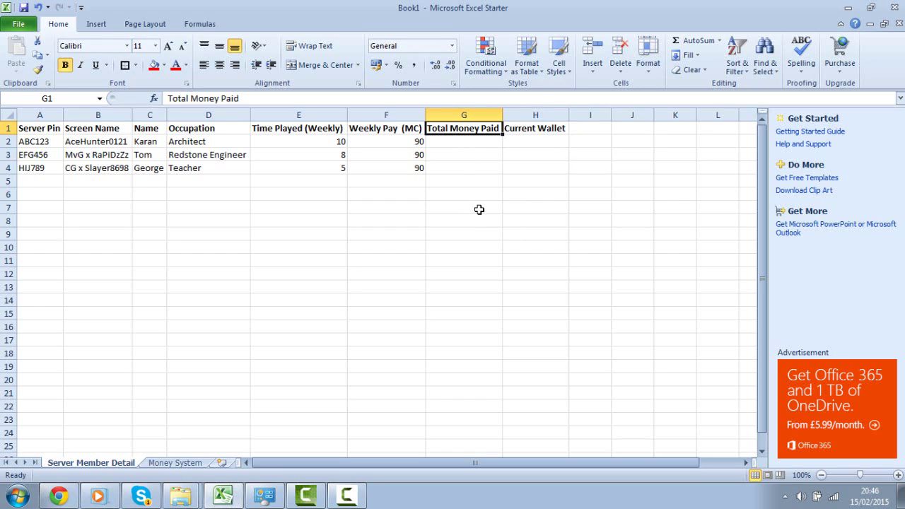
click(466, 140)
click(473, 178)
drag(468, 155, 458, 138)
click(465, 196)
click(452, 196)
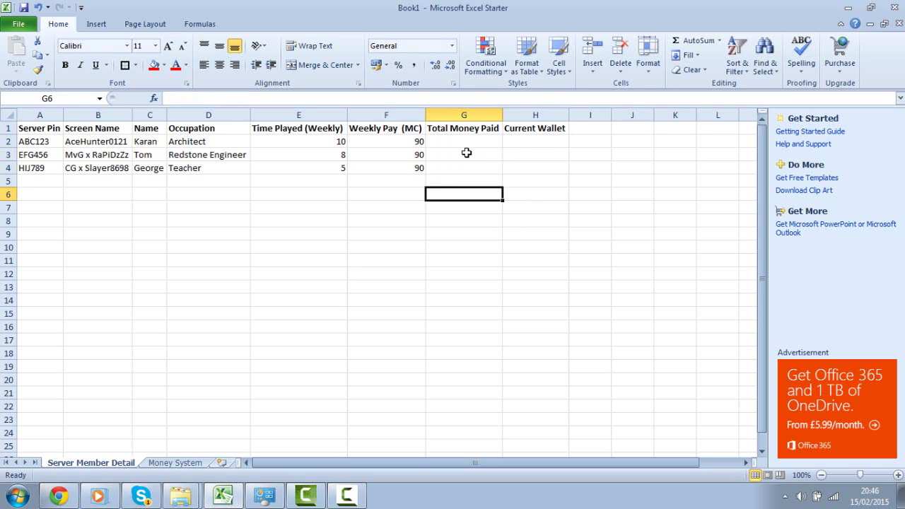
drag(532, 137, 515, 152)
click(530, 163)
click(499, 205)
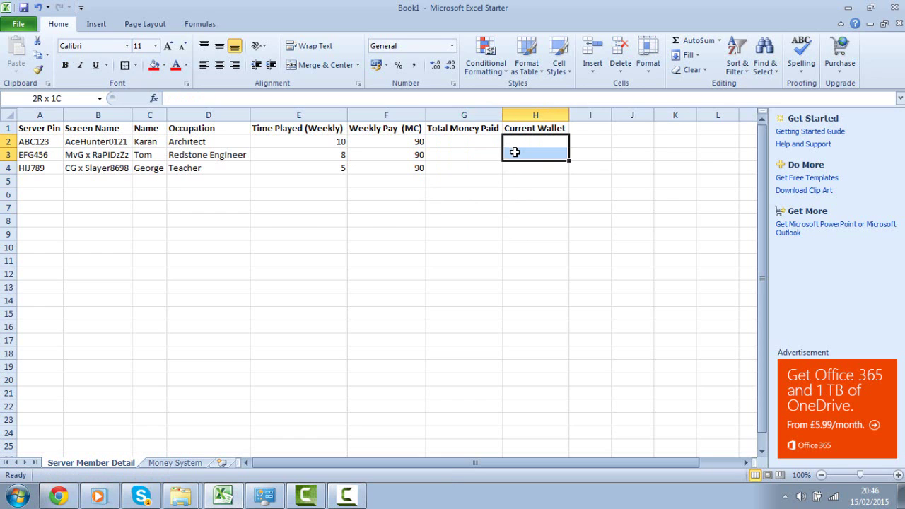
click(504, 192)
click(469, 137)
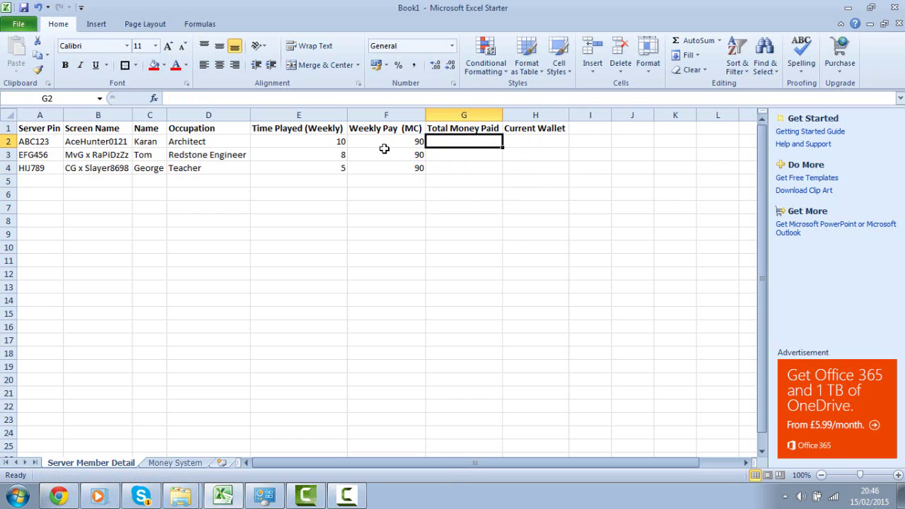
Step: Enter =E2*F2 in G2 to compute the first member's total money paid
text(=)
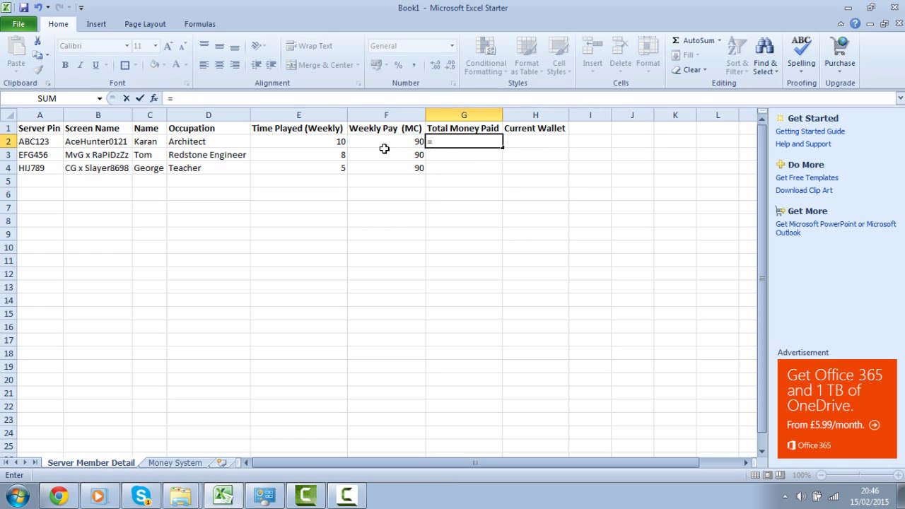
click(337, 140)
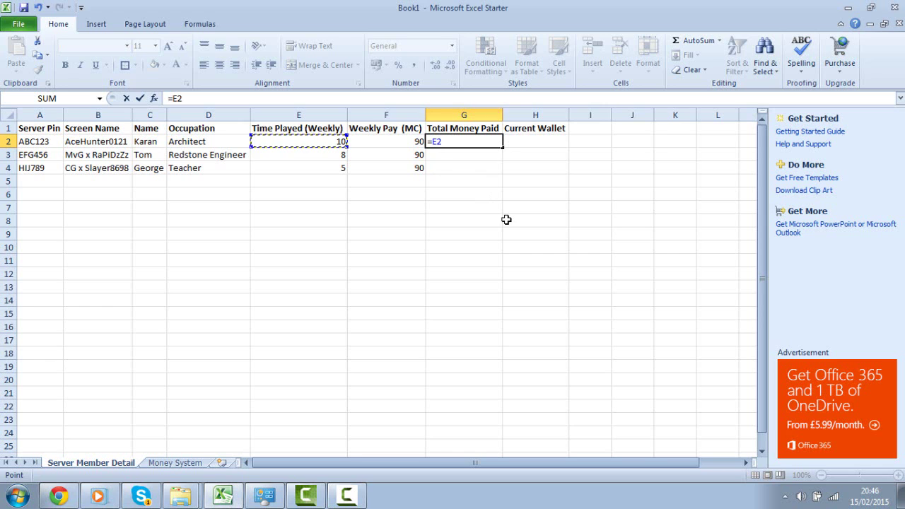
text(*)
click(413, 143)
key(Return)
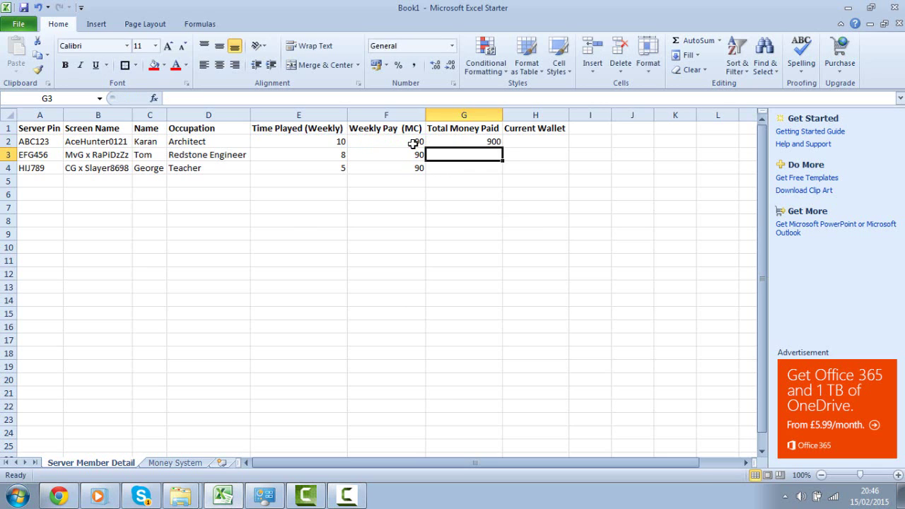
Step: Fill the G2 formula down to G4, giving 720 and 450
click(484, 141)
drag(499, 143, 501, 169)
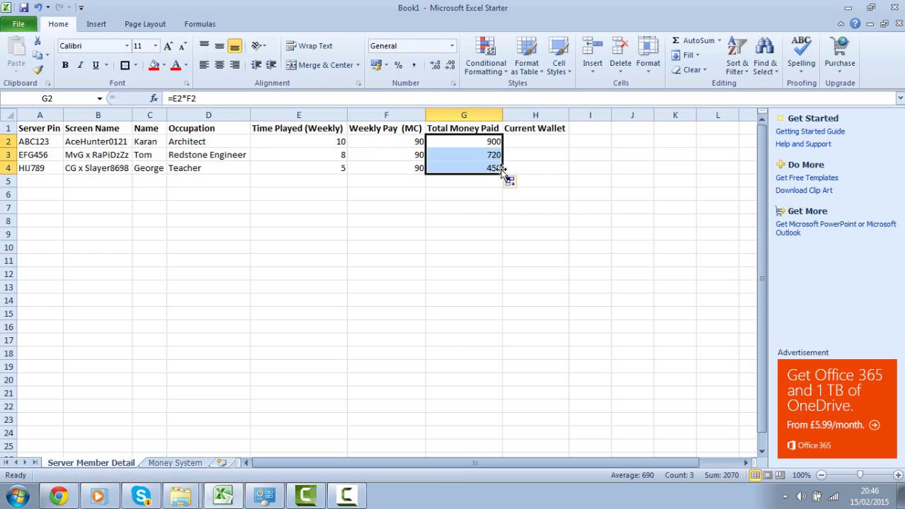
click(509, 181)
click(438, 208)
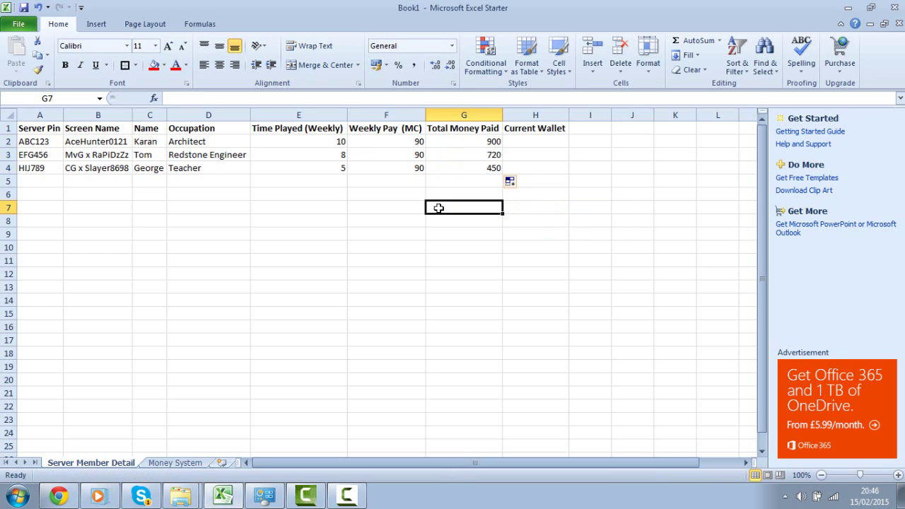
double_click(344, 155)
key(BackSpace)
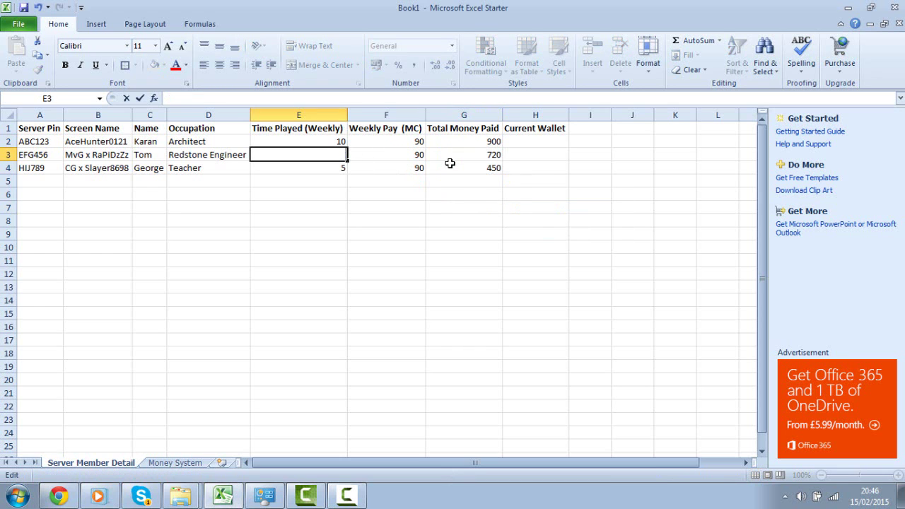
text(11)
click(453, 219)
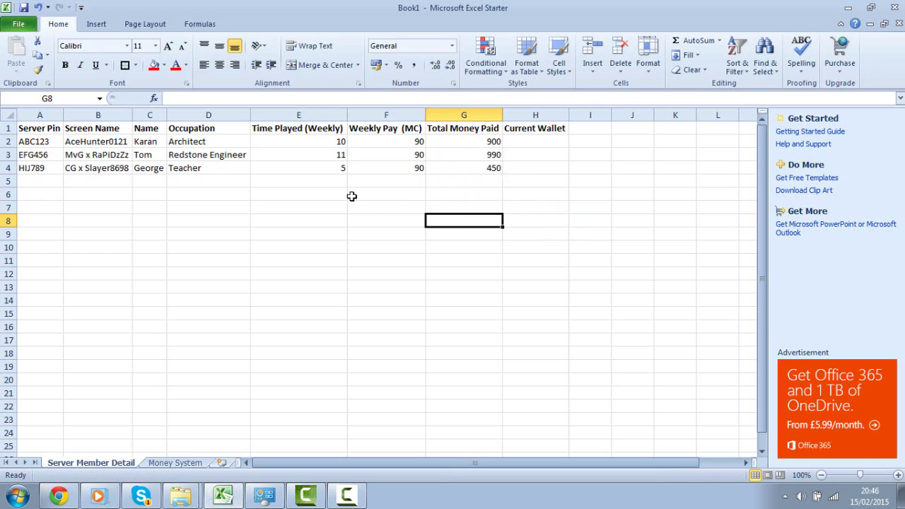
double_click(327, 155)
drag(332, 154, 378, 162)
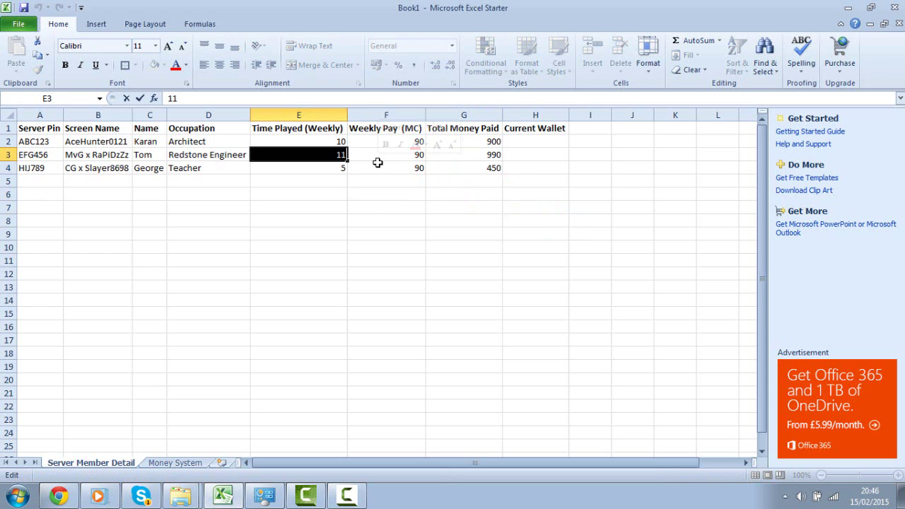
text(8)
click(384, 207)
click(389, 154)
double_click(399, 154)
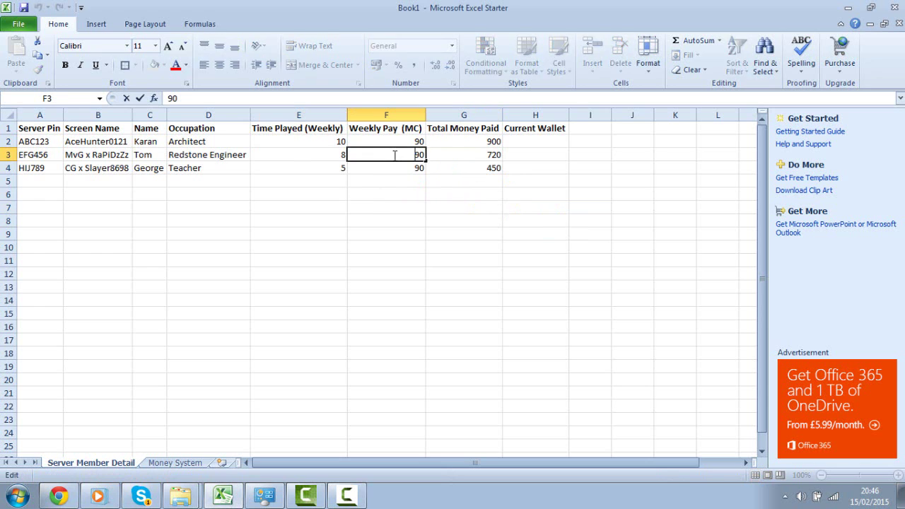
drag(406, 154, 434, 155)
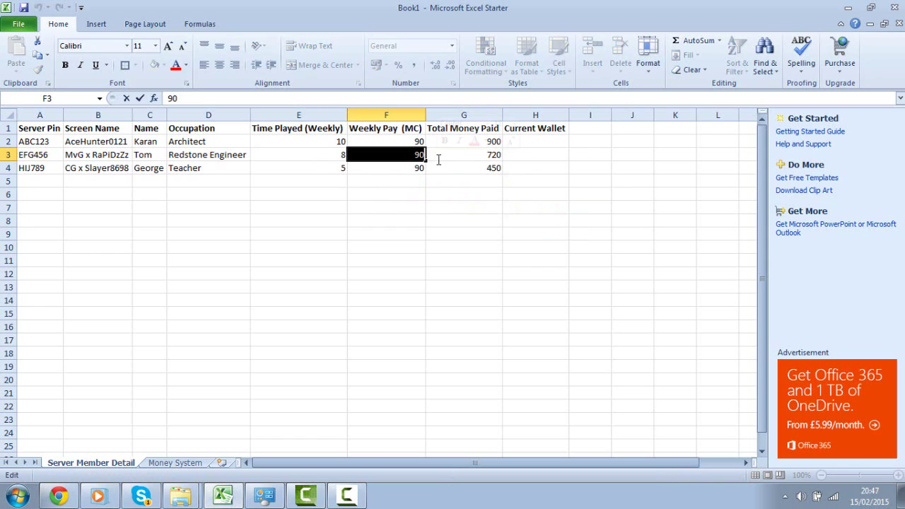
text(300)
click(438, 192)
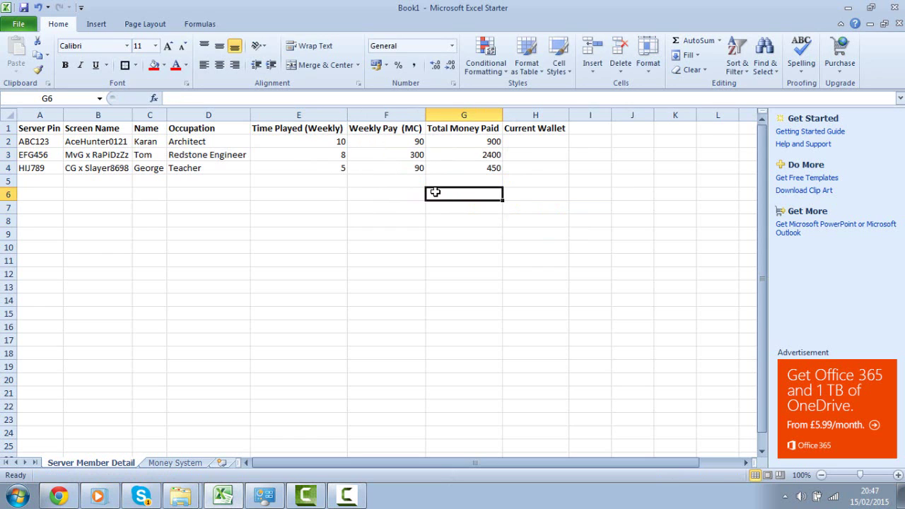
click(414, 153)
click(415, 167)
click(409, 141)
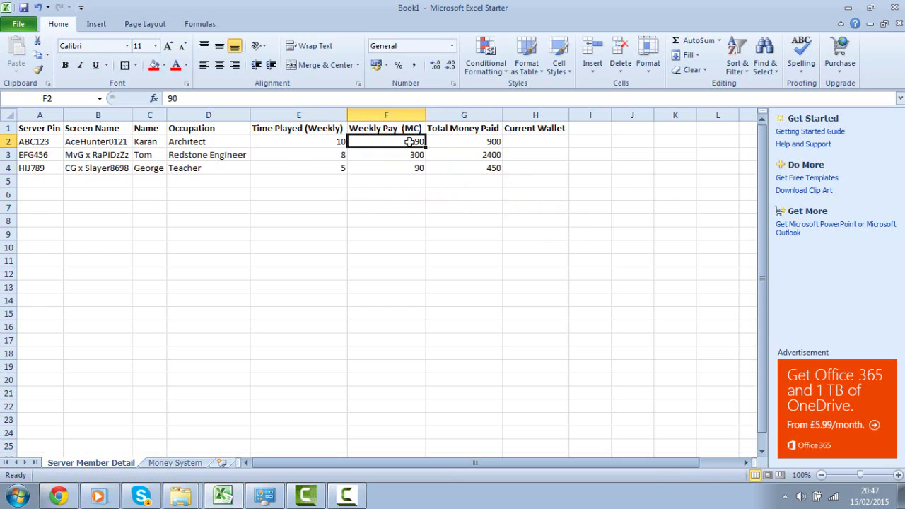
click(410, 154)
double_click(414, 155)
drag(413, 155, 440, 158)
text(9)
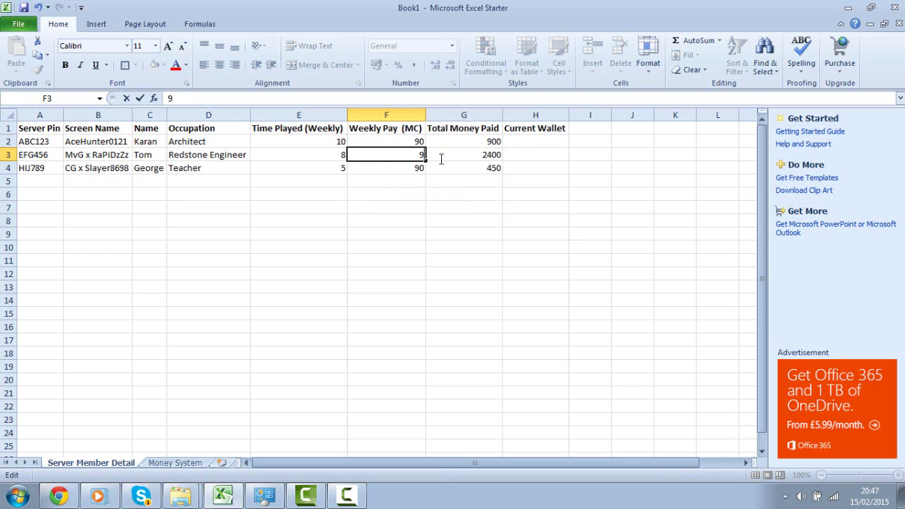
text(0)
click(432, 194)
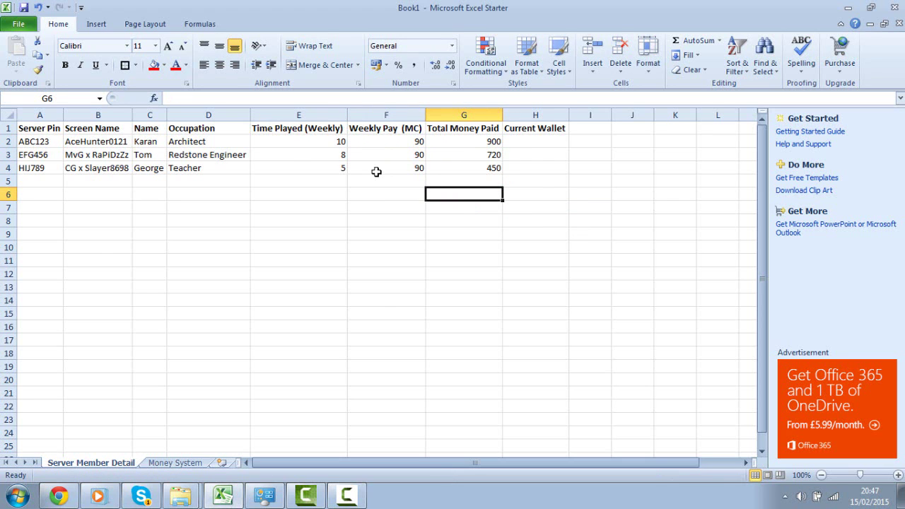
click(332, 193)
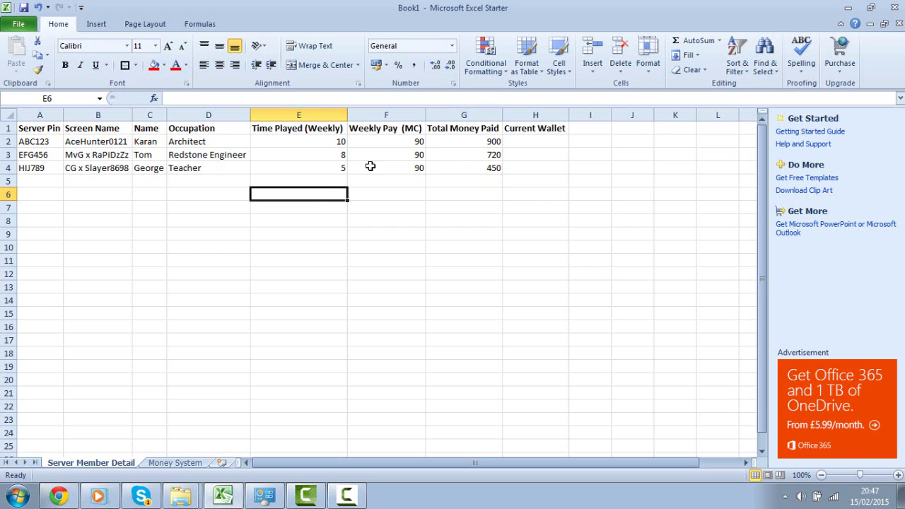
double_click(524, 140)
click(529, 180)
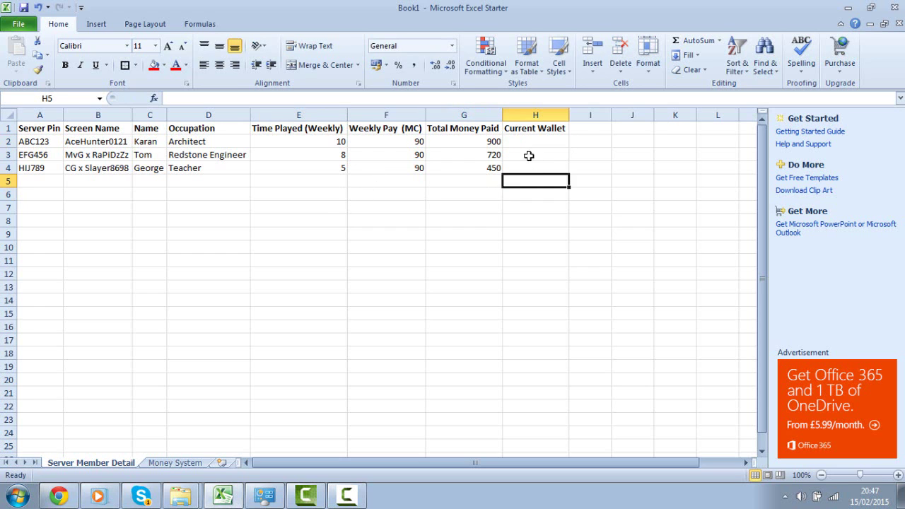
Step: Enter 450 as the third member's Current Wallet in H4
mouse_move(527, 143)
mouse_down()
mouse_move(527, 173)
mouse_move(529, 140)
mouse_up()
click(525, 191)
click(518, 222)
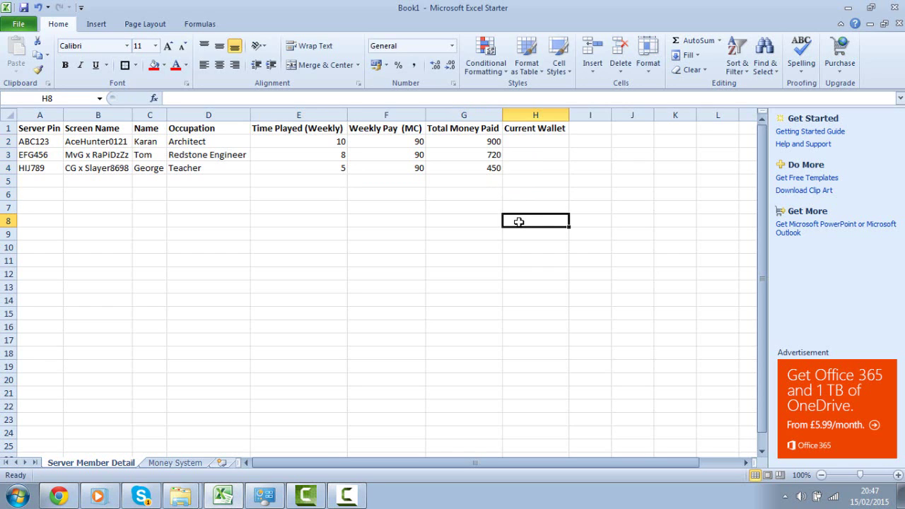
click(528, 142)
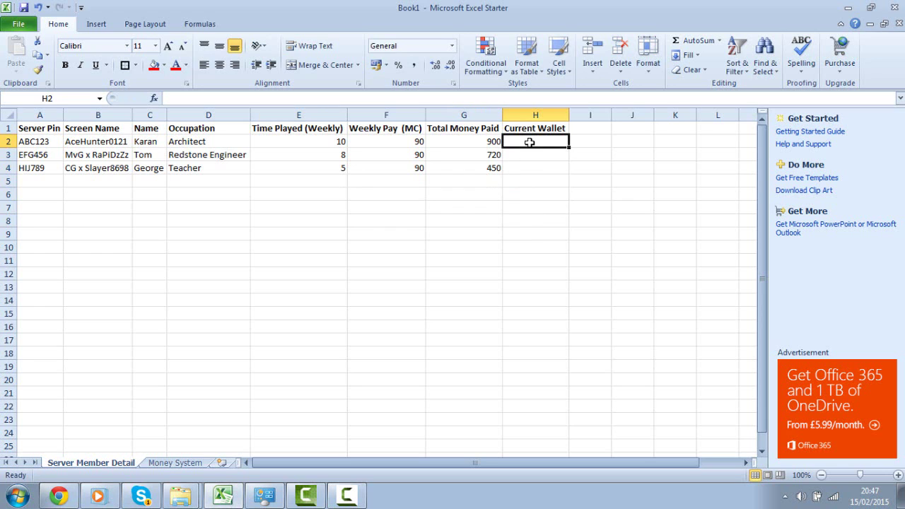
click(527, 167)
text(4)
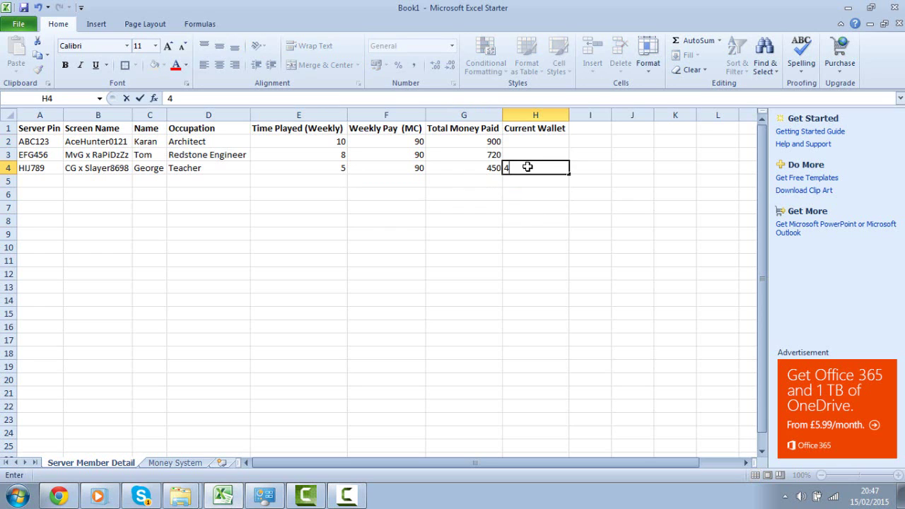
text(50)
key(Up)
key(Up)
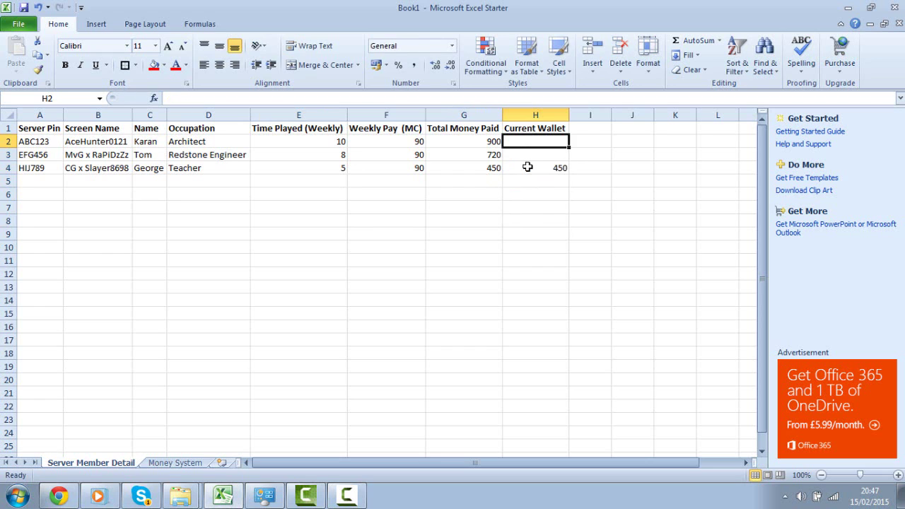
Step: Enter 850 in H2 and 400 in H3 for the other two wallets
text(850)
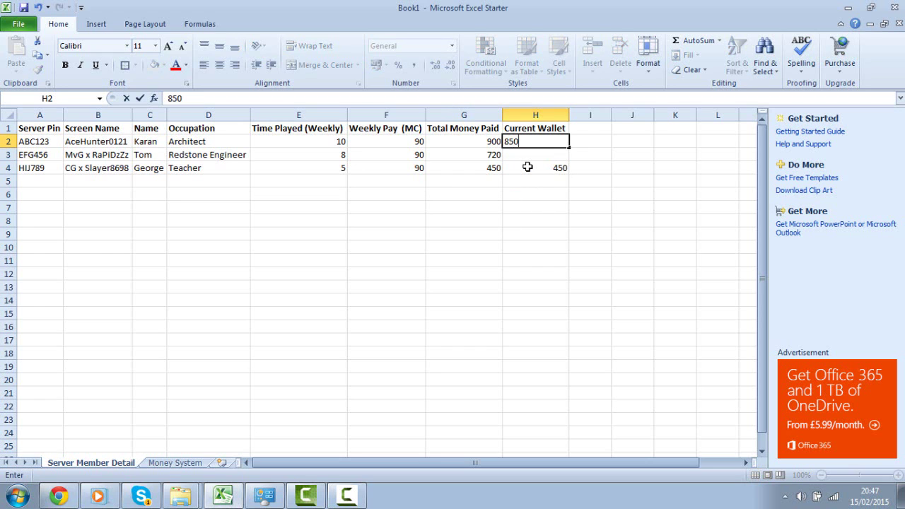
key(Return)
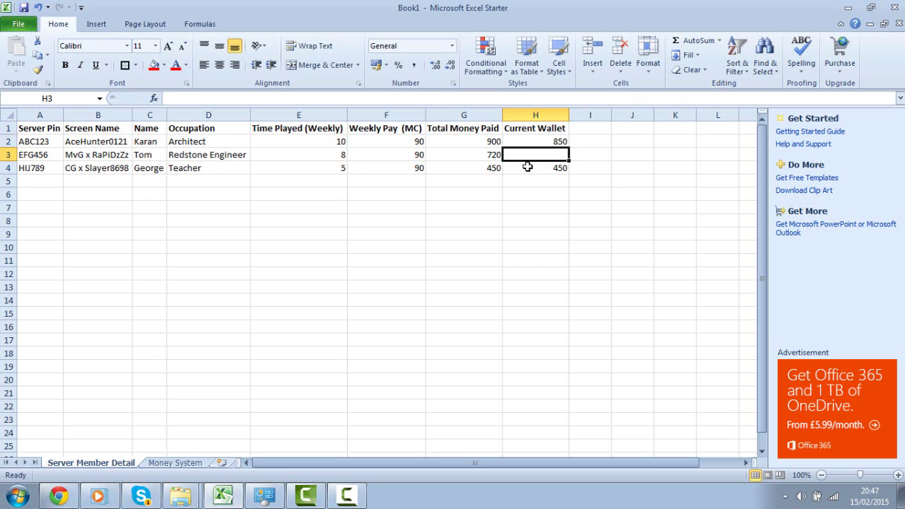
text(44)
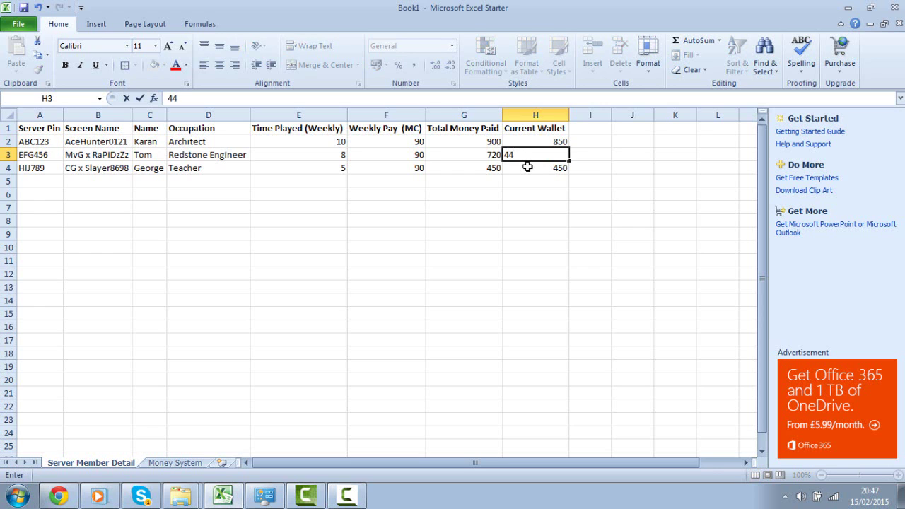
key(BackSpace)
text(00)
click(510, 181)
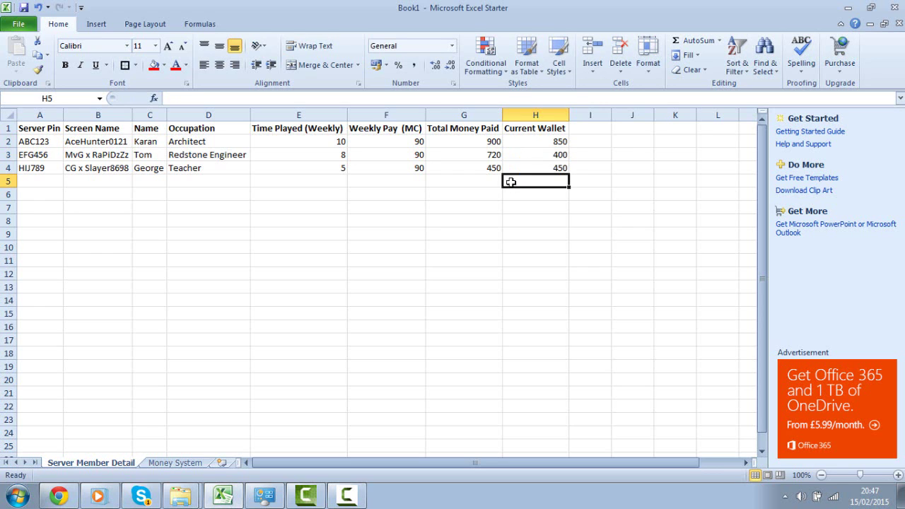
click(523, 157)
Step: Select and inspect the Current Wallet amounts and the neighbouring empty cells
click(526, 182)
drag(523, 143, 529, 164)
click(523, 223)
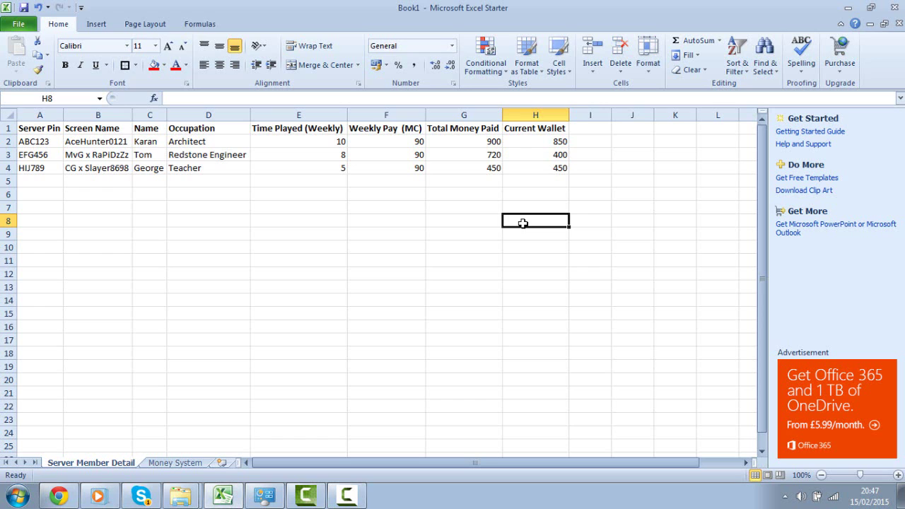
drag(551, 139, 563, 167)
click(561, 197)
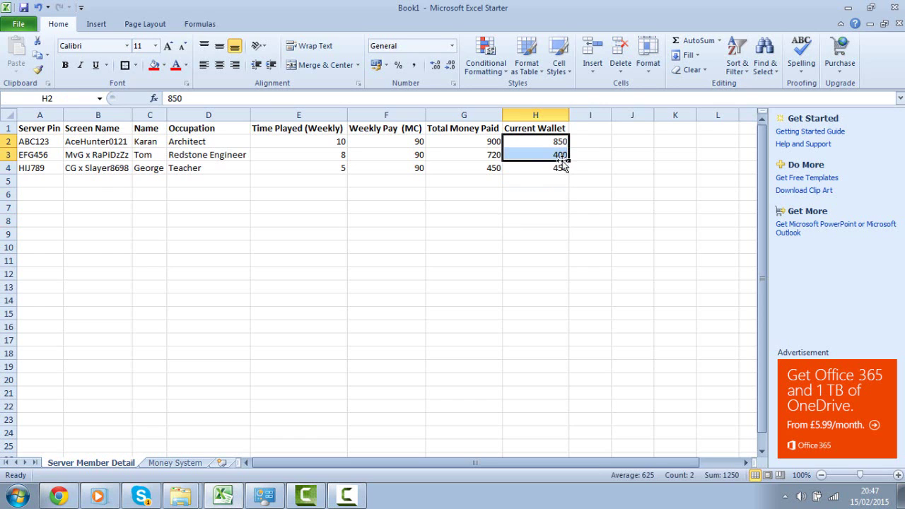
click(561, 180)
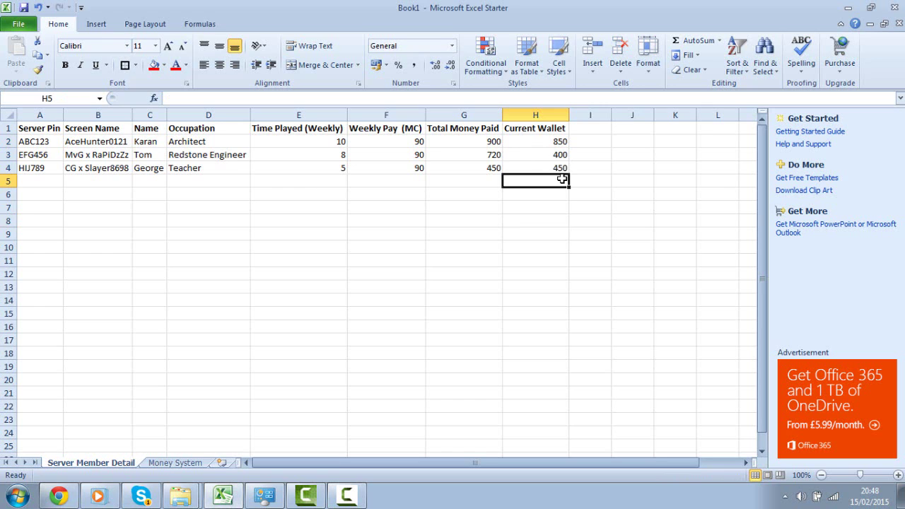
click(559, 152)
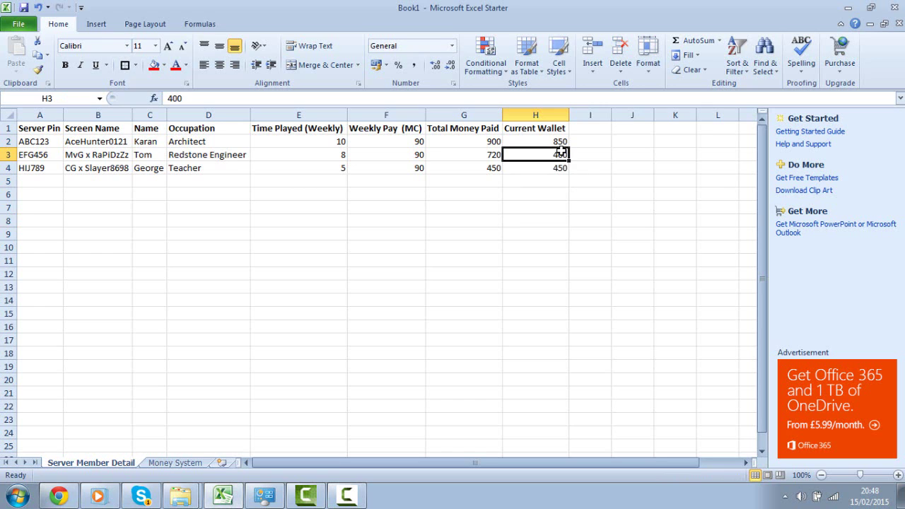
click(555, 192)
drag(559, 167, 531, 166)
click(552, 224)
click(531, 181)
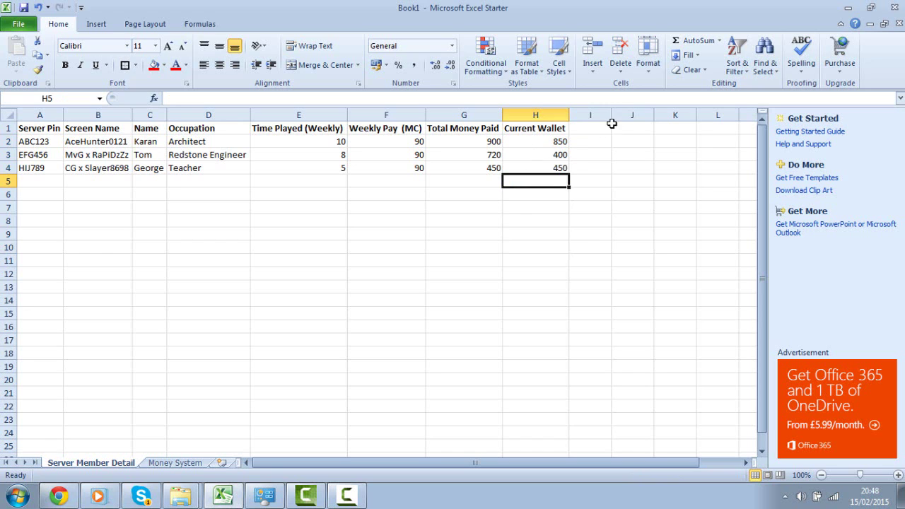
drag(608, 124, 600, 174)
click(600, 191)
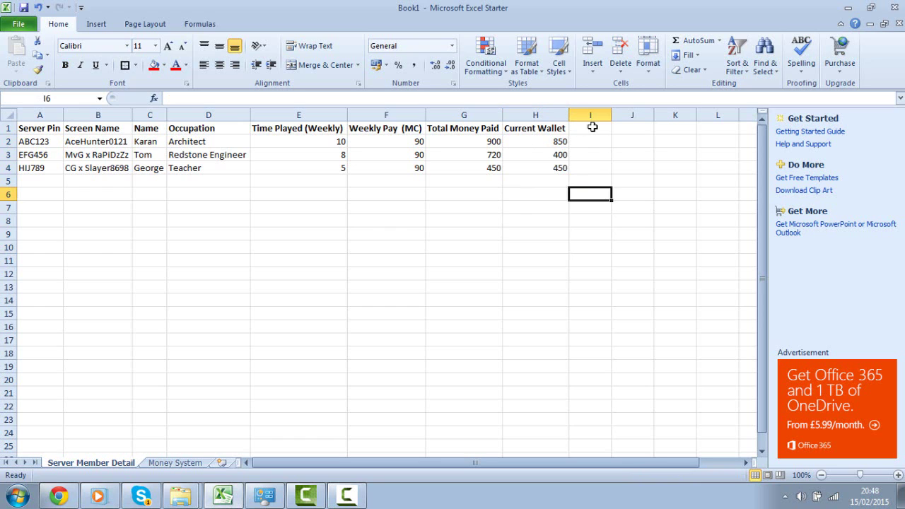
click(541, 144)
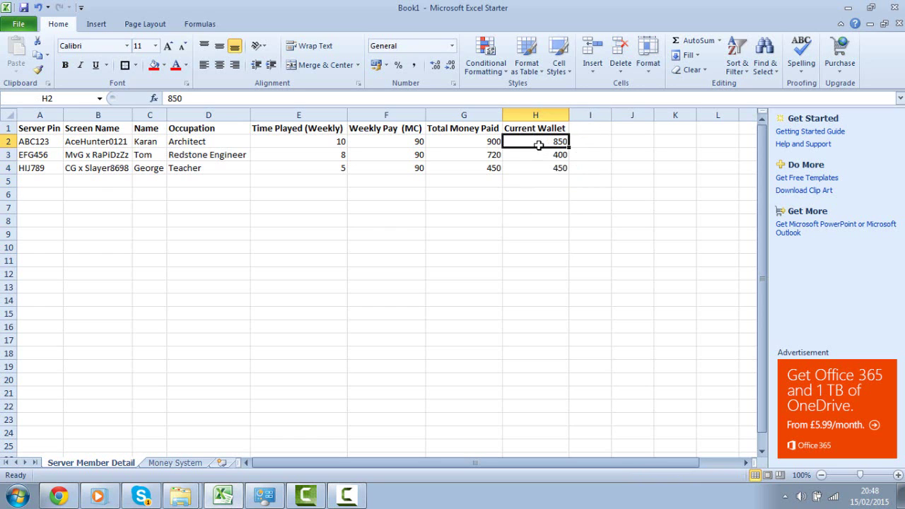
click(496, 198)
Step: Inspect the Total Money Paid values and the Occupation entries
drag(485, 146, 489, 196)
click(490, 146)
click(489, 205)
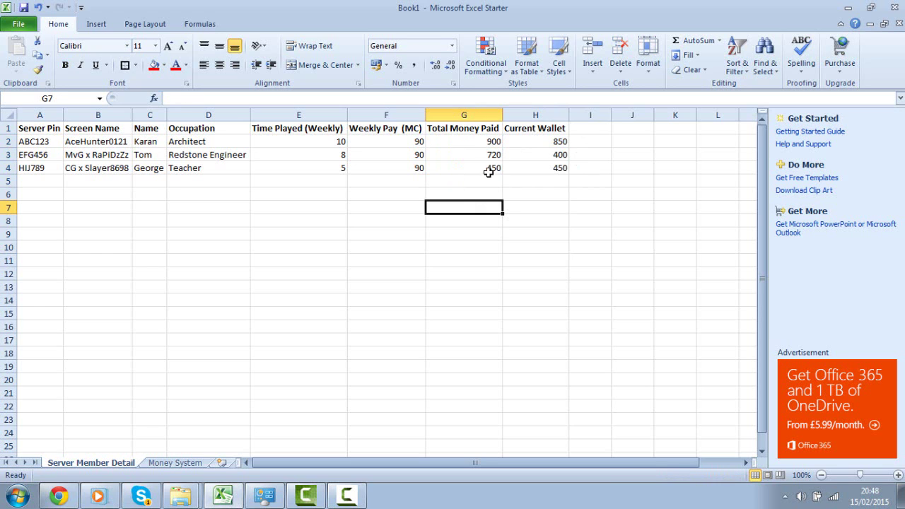
click(488, 172)
drag(191, 138, 212, 169)
click(193, 204)
click(195, 216)
click(219, 260)
click(214, 157)
click(210, 203)
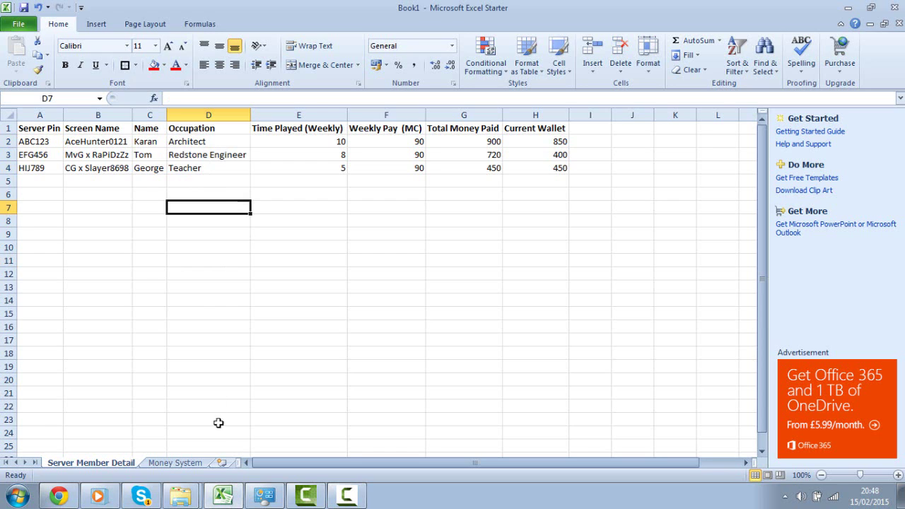
click(297, 222)
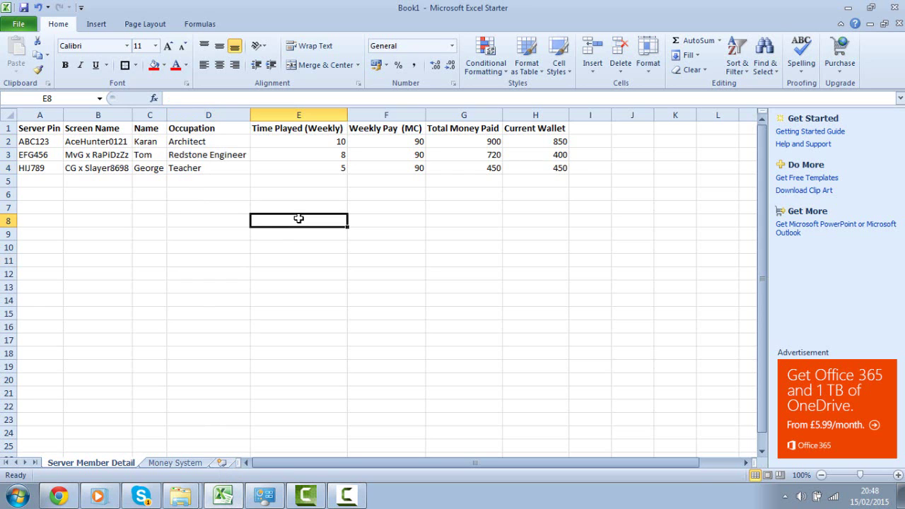
Step: Highlight ranges of the member table, then check the formula in G2
click(44, 128)
drag(67, 128, 429, 195)
click(541, 190)
click(91, 130)
click(97, 207)
click(455, 220)
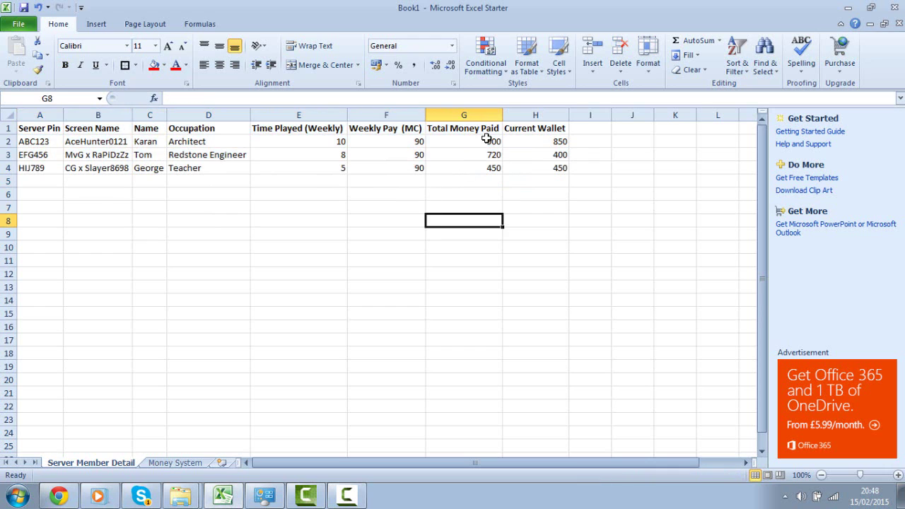
click(485, 141)
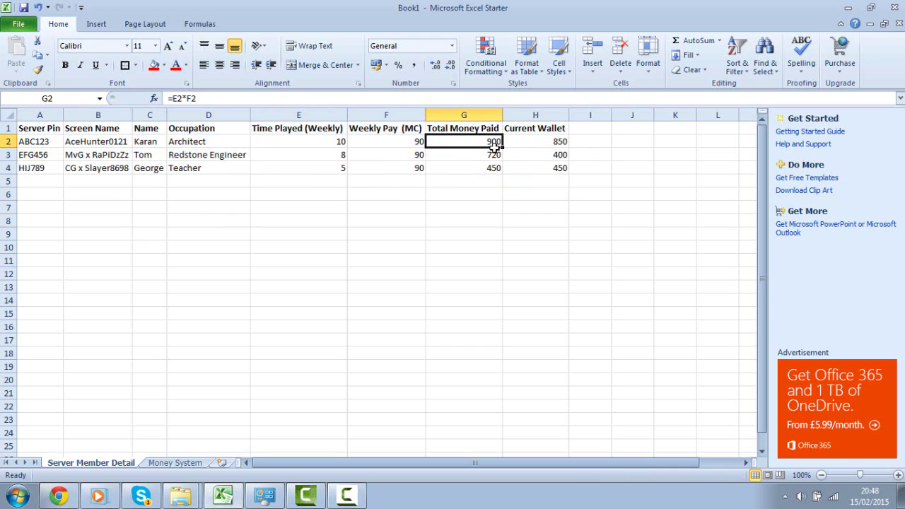
Step: Extend the Server Pin series from A2 down to row 11
click(35, 143)
drag(44, 146, 67, 266)
click(93, 273)
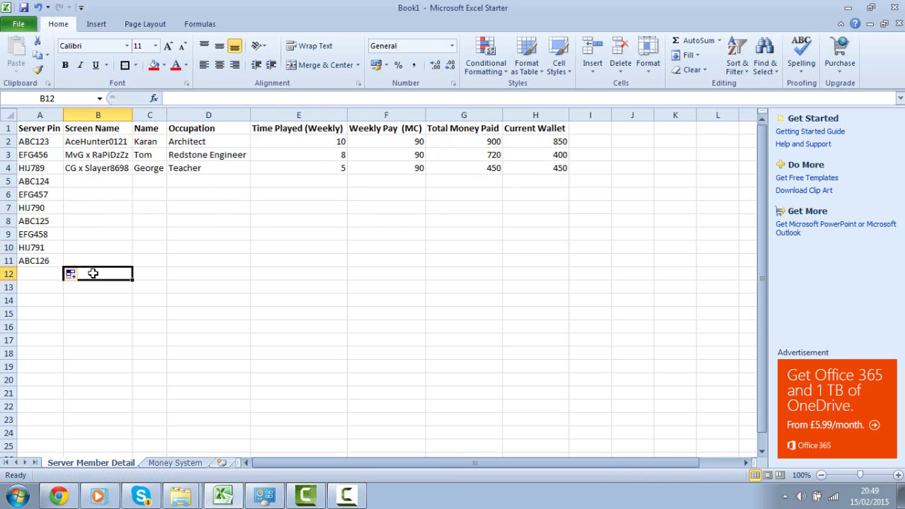
Step: Undo the extended pin fill and clear the pins in A3 and A4
key(ctrl+z)
click(120, 248)
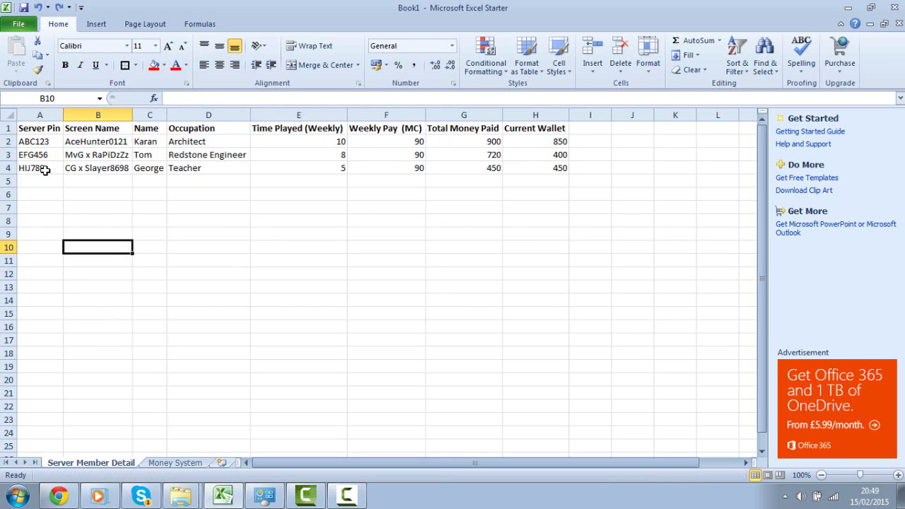
click(40, 168)
key(Delete)
key(Up)
key(BackSpace)
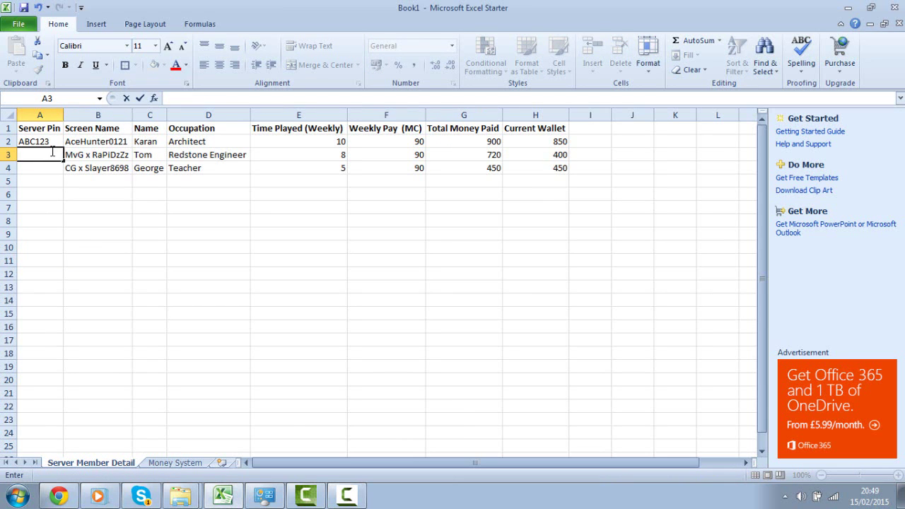
Step: Try numbering the pins 1, 2, 3 down A2:A4 with the fill handle
click(51, 144)
text(1)
click(53, 178)
click(50, 168)
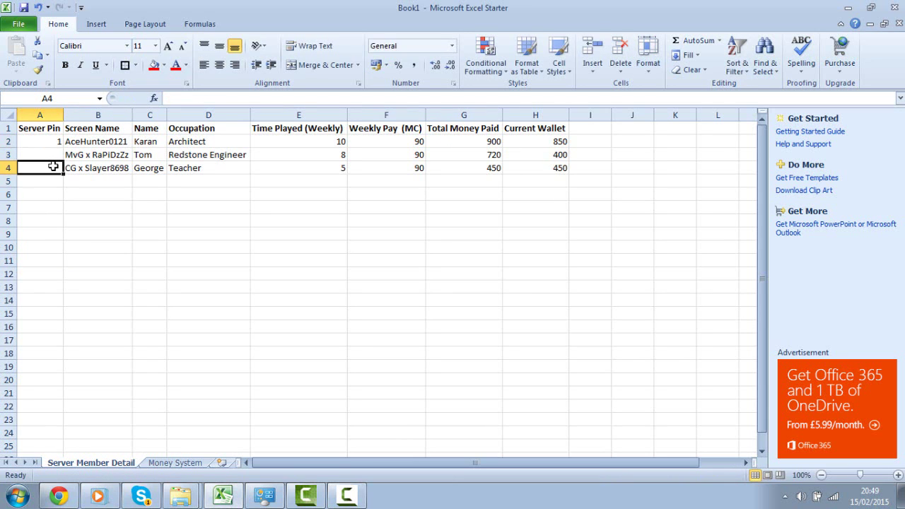
key(Up)
text(2)
key(Return)
click(49, 127)
drag(50, 145, 68, 174)
click(86, 199)
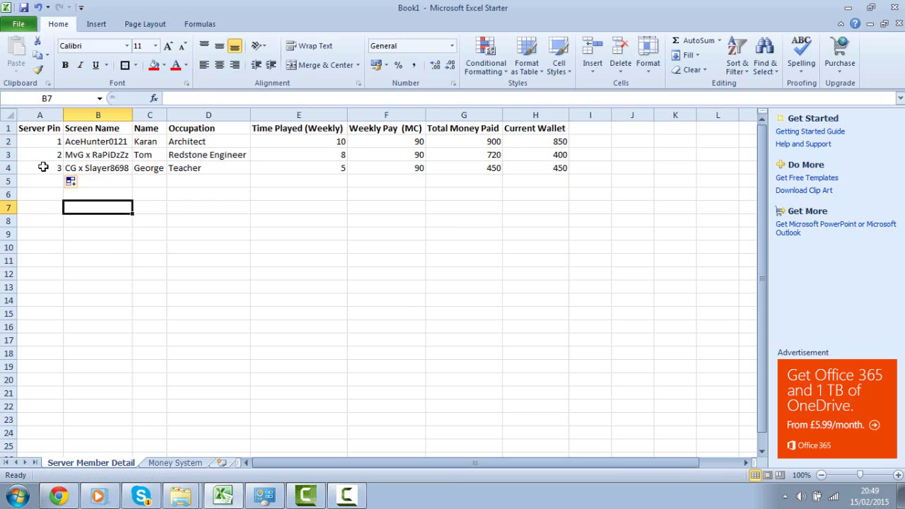
Step: Replace the pins in A2:A4 with AB12, CD34 and EF56
click(48, 146)
text(AB)
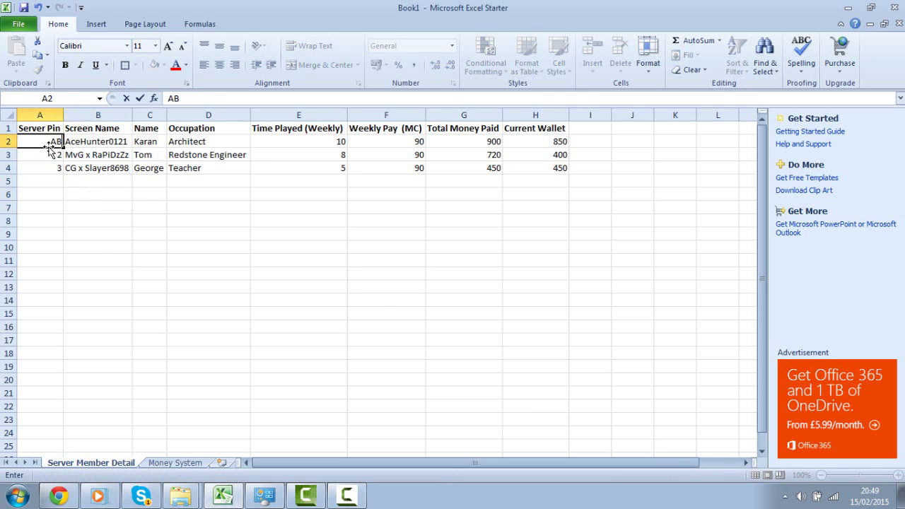
text(12)
key(Return)
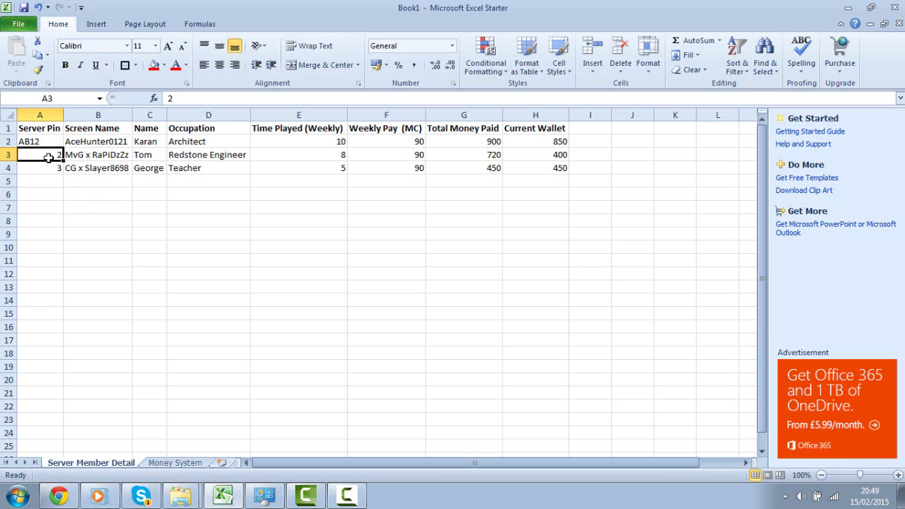
text(CD34)
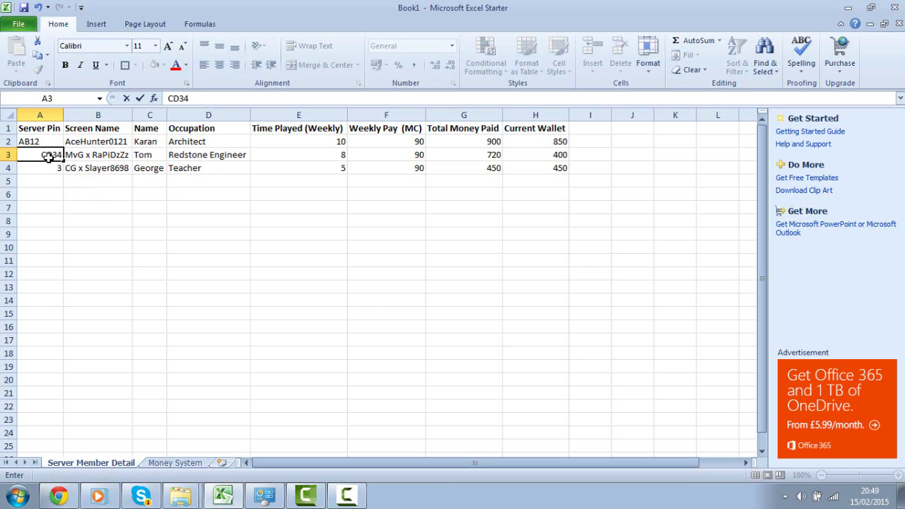
key(Return)
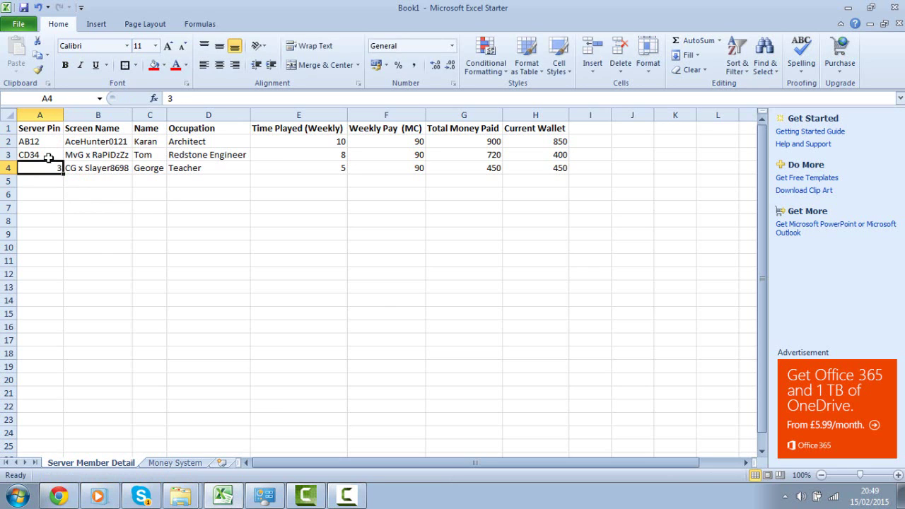
text(E)
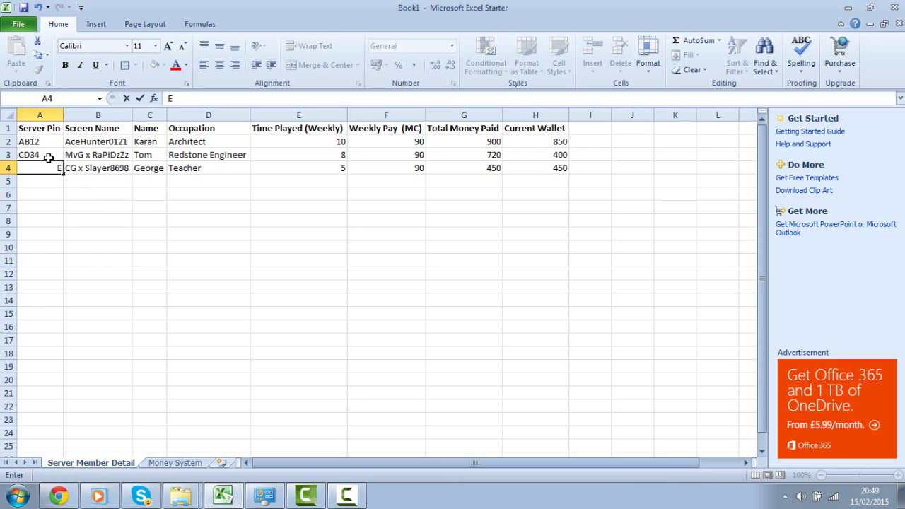
text(F56)
click(58, 222)
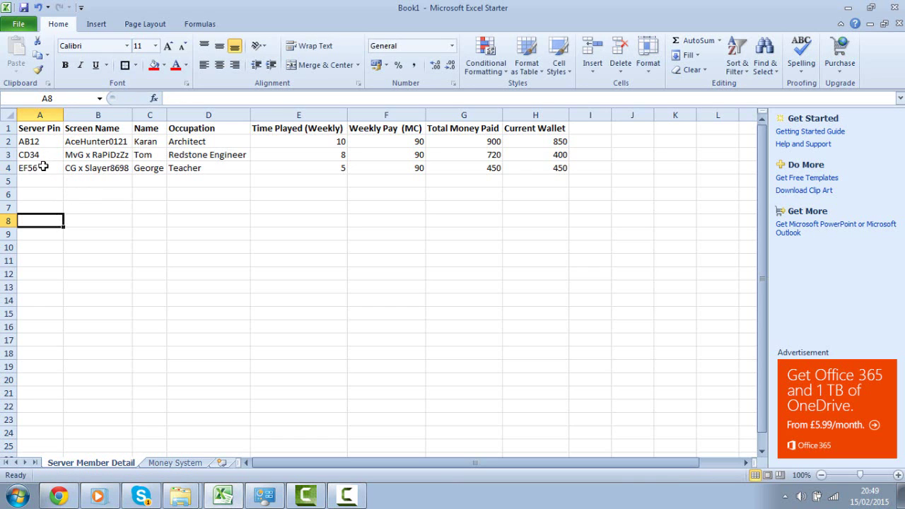
Step: Highlight parts of the member table, then bring up the Desktop folder in Windows Explorer
click(92, 205)
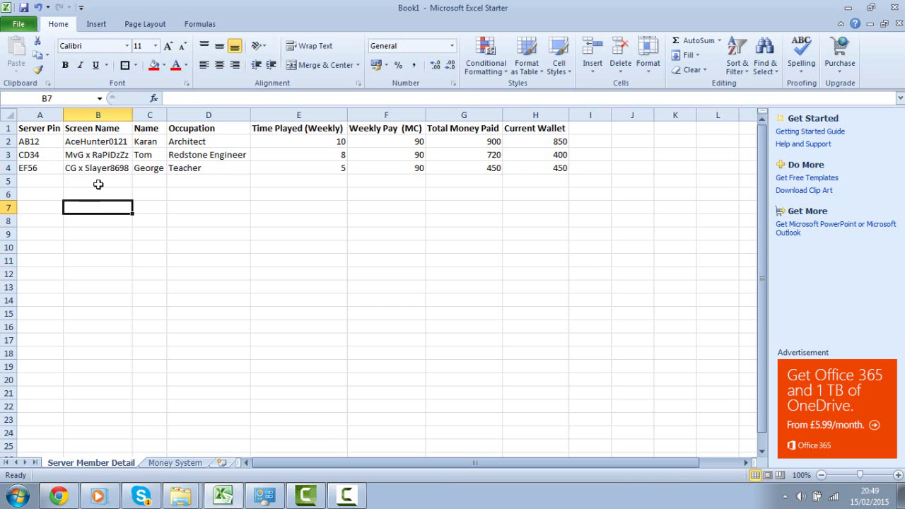
drag(58, 146, 88, 142)
click(192, 246)
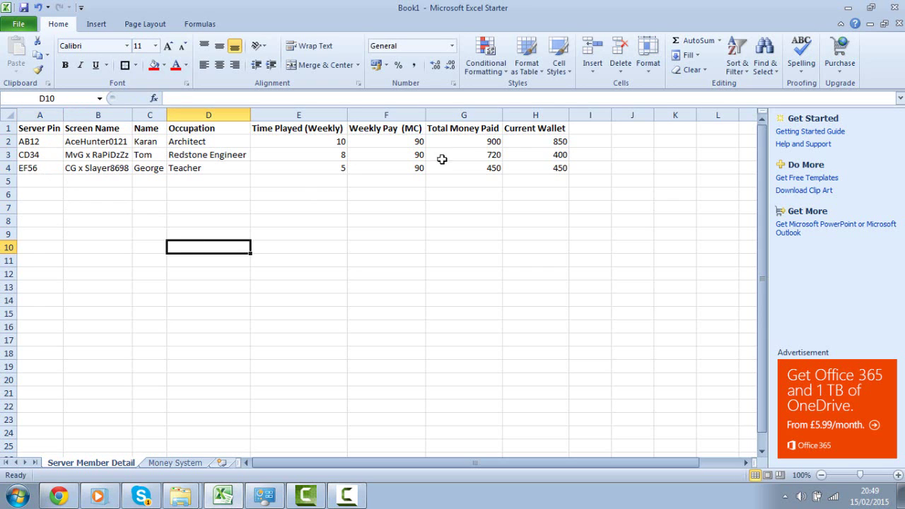
drag(558, 166, 28, 104)
click(197, 324)
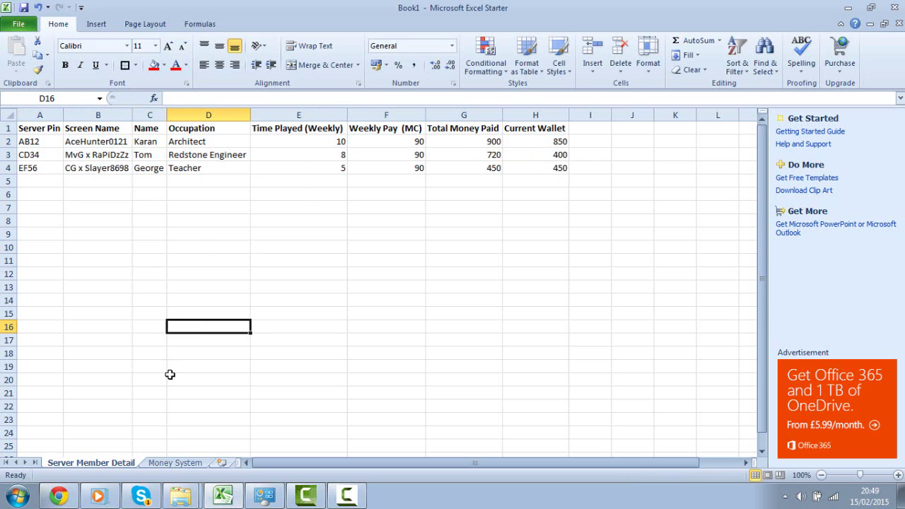
click(181, 496)
click(183, 447)
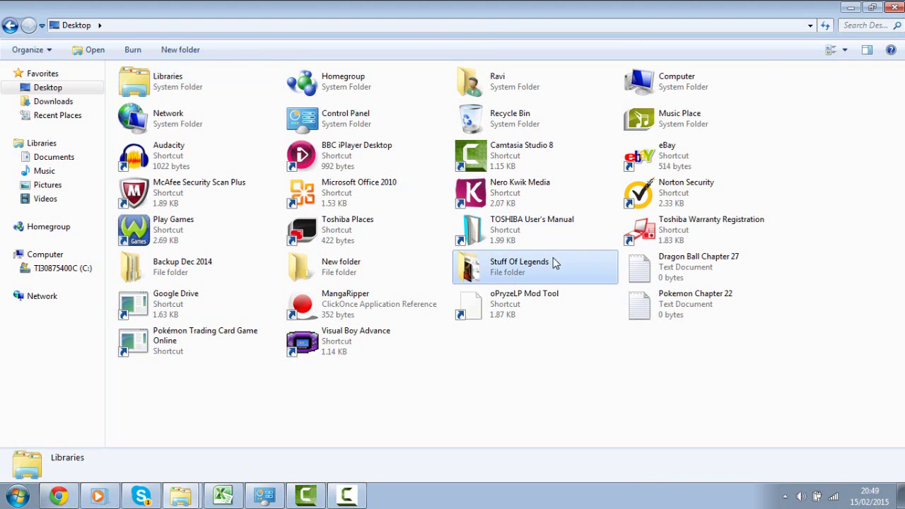
Step: Browse into Stuff Of Legends, Minecraft and Hogwarts, then return to Stuff Of Legends
double_click(530, 263)
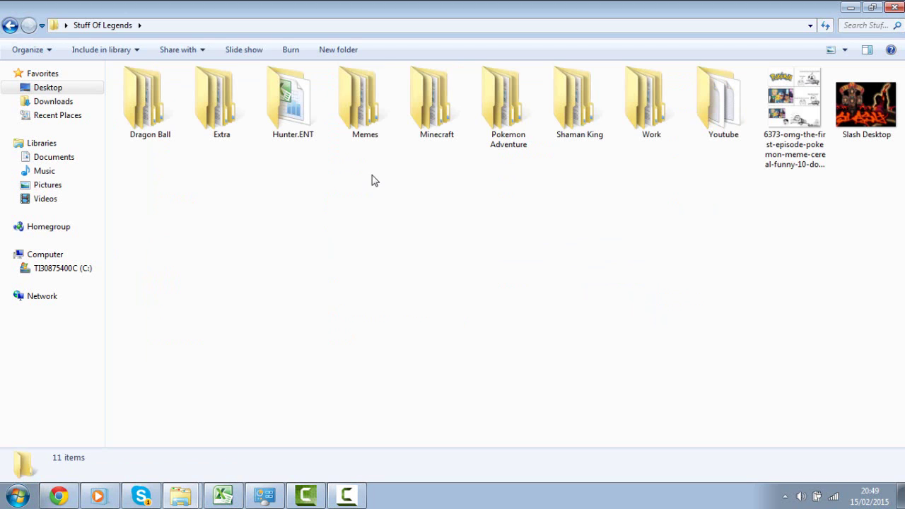
double_click(434, 92)
double_click(429, 89)
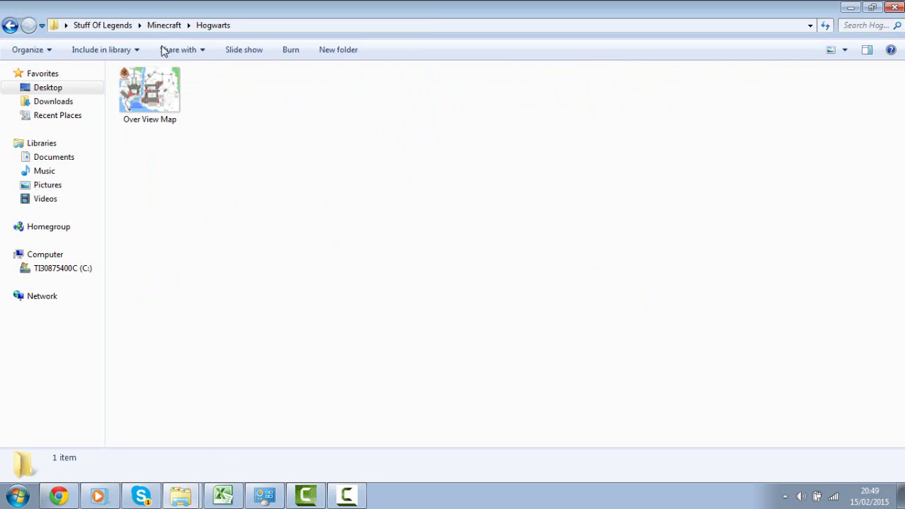
click(11, 26)
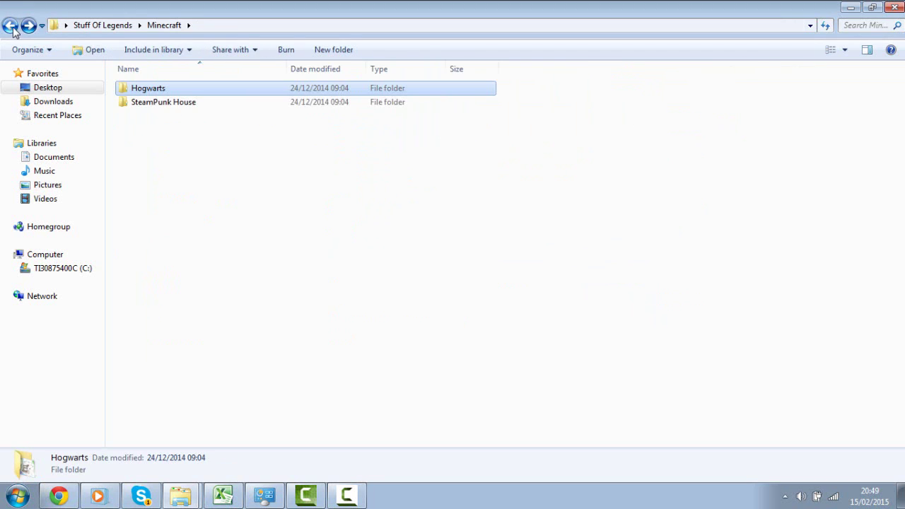
click(11, 26)
Step: Open the Hunter.ENT Employee List workbook and then close it
double_click(289, 130)
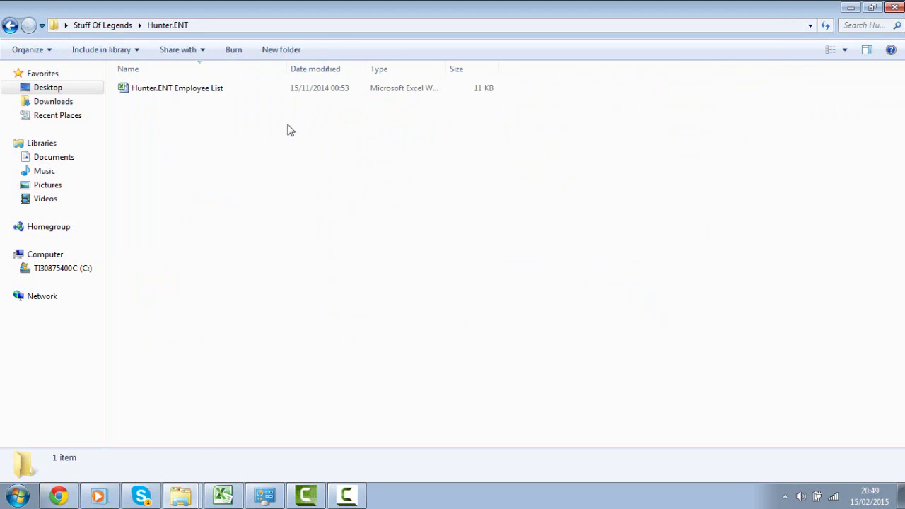
double_click(258, 87)
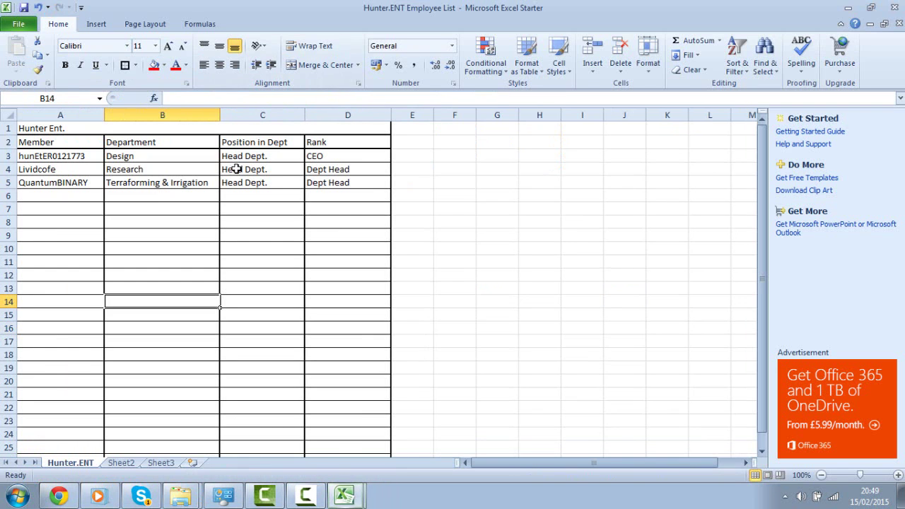
click(892, 9)
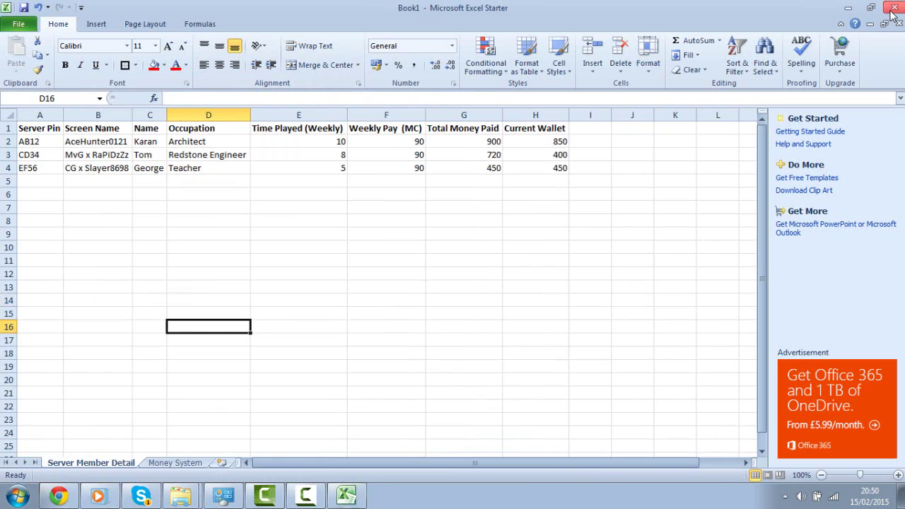
Step: Start a 'Ran' heading in I1, then abandon it
click(603, 129)
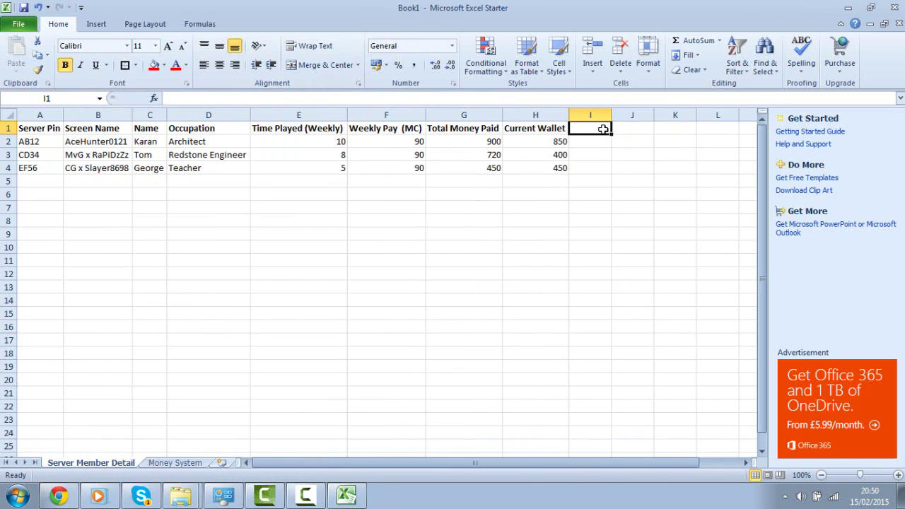
text(R)
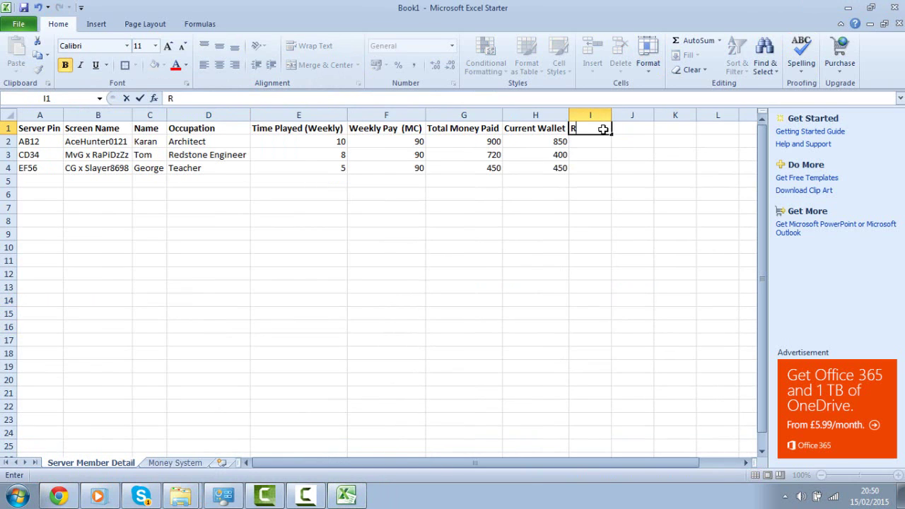
text(an)
click(605, 129)
key(BackSpace)
key(BackSpace)
click(580, 211)
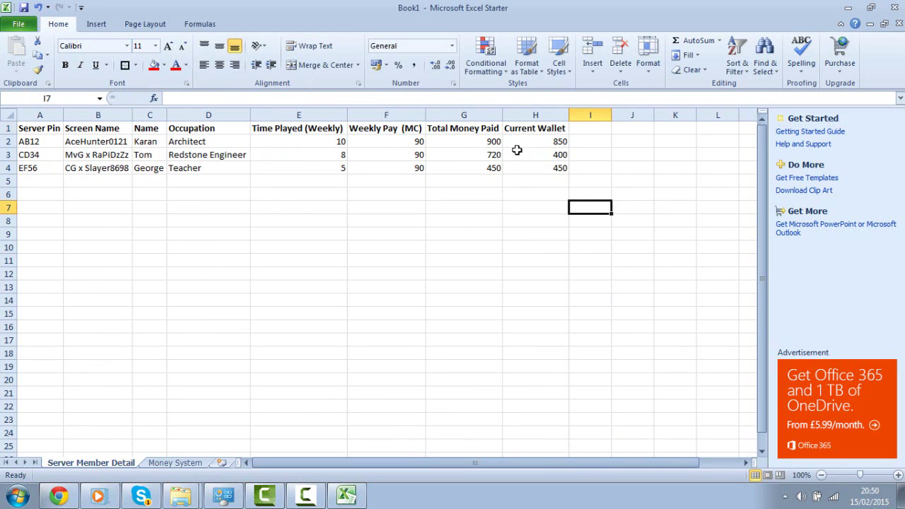
Step: Move the Time Played through Current Wallet columns from E:H to F:I and autofit column I
click(530, 129)
drag(530, 129, 488, 165)
click(463, 234)
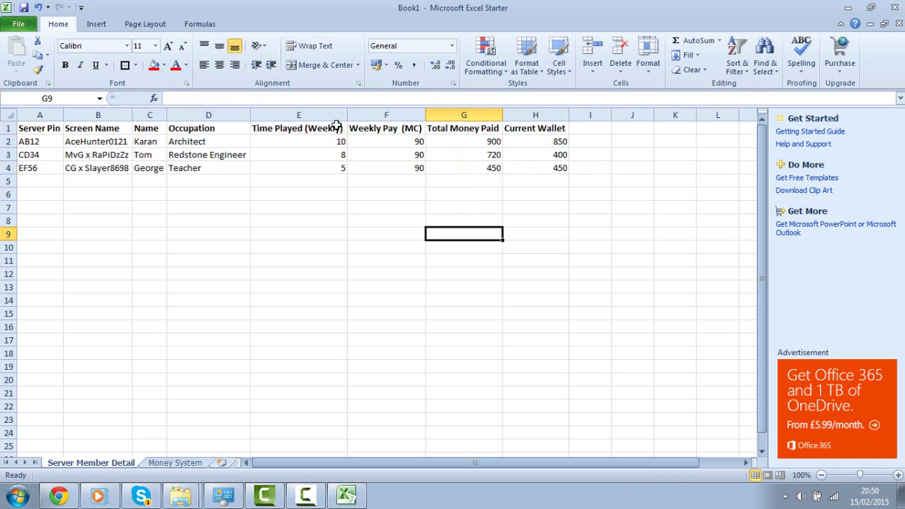
drag(333, 128, 521, 165)
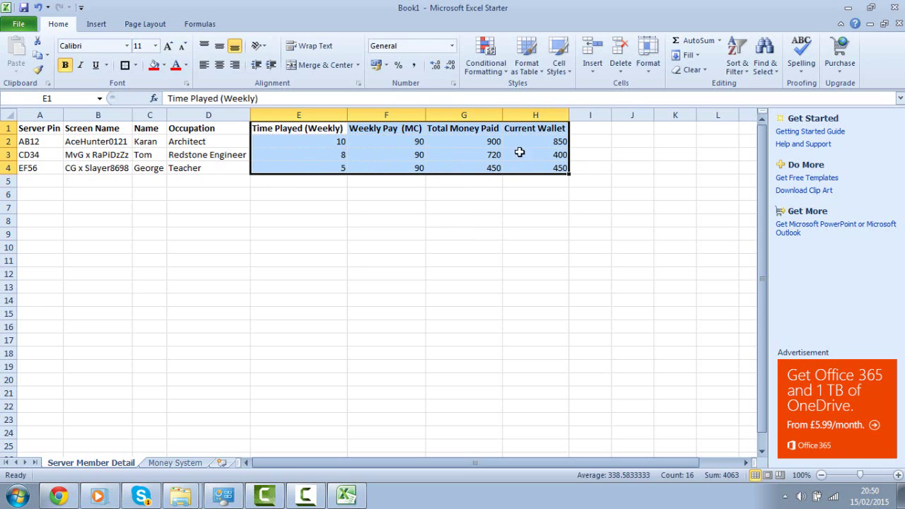
right_click(521, 131)
click(528, 138)
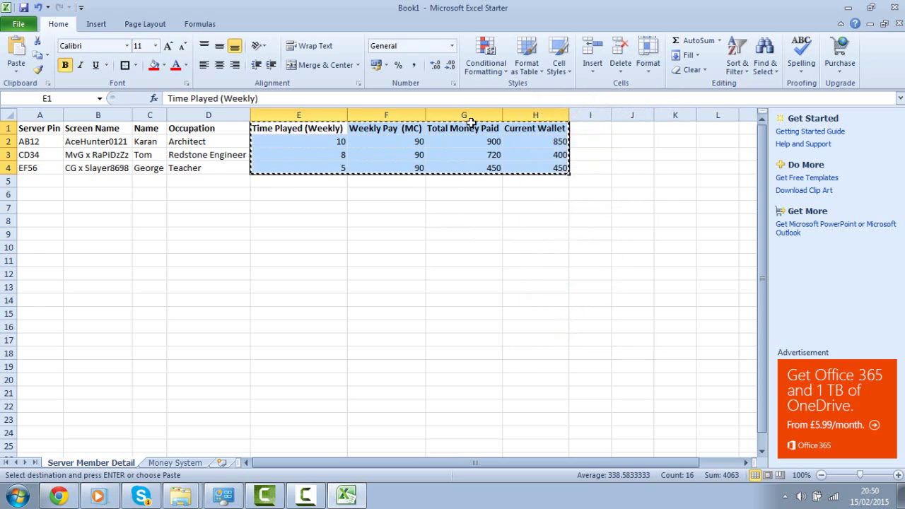
click(410, 128)
key(Return)
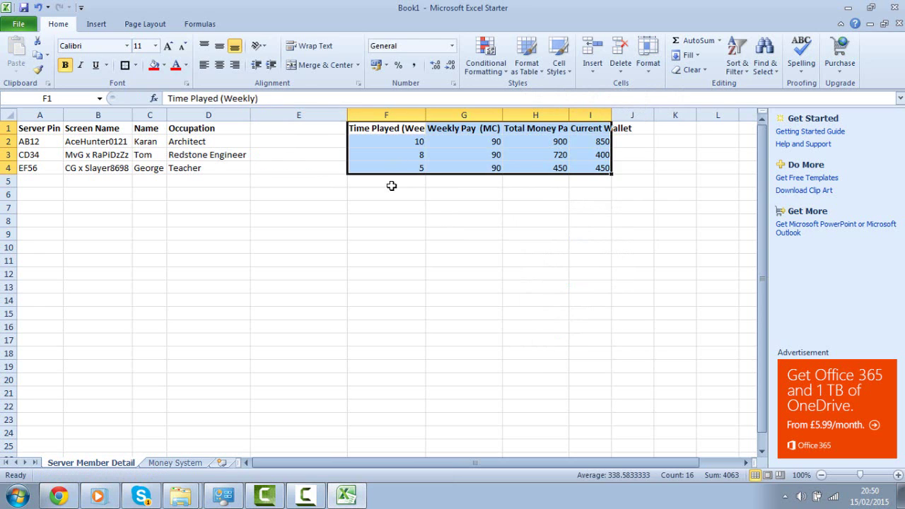
click(389, 182)
double_click(611, 116)
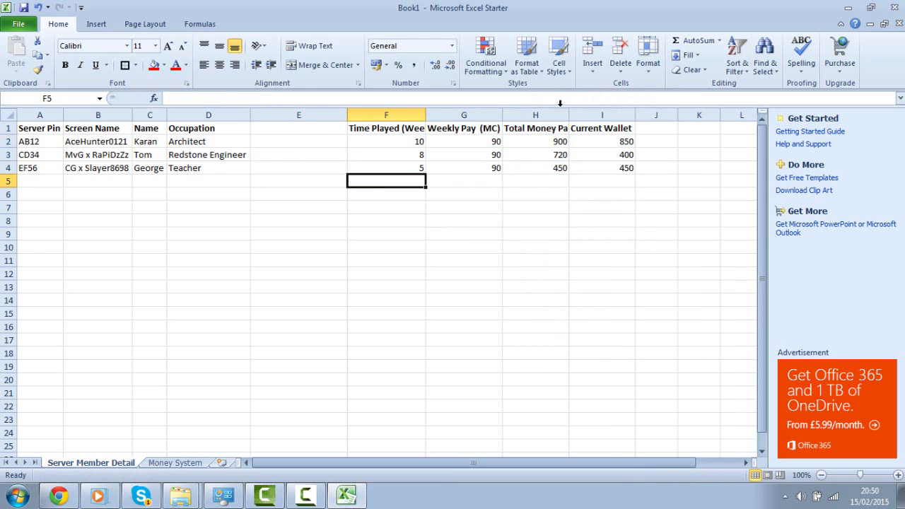
Step: Try weekly pay values 100 and 900 in G2, then restore it to 90
click(461, 144)
text(100)
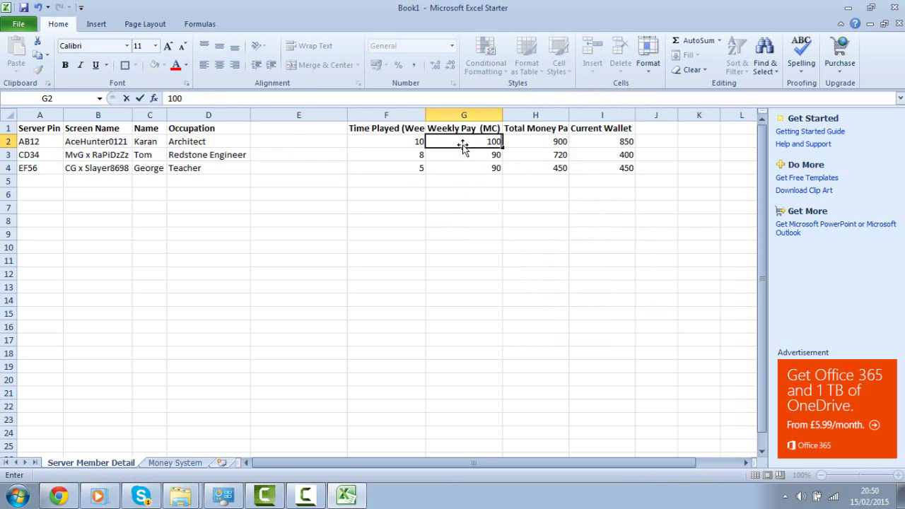
key(Return)
click(472, 140)
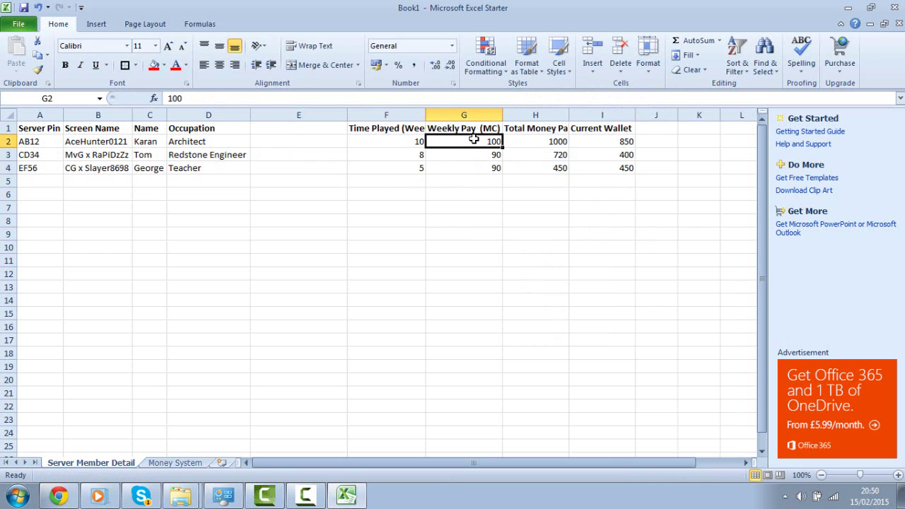
text(900)
click(499, 236)
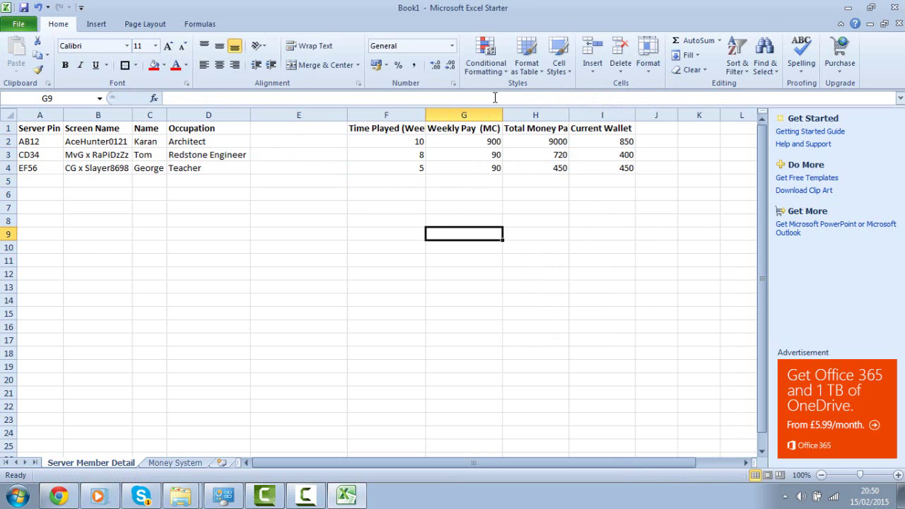
double_click(497, 142)
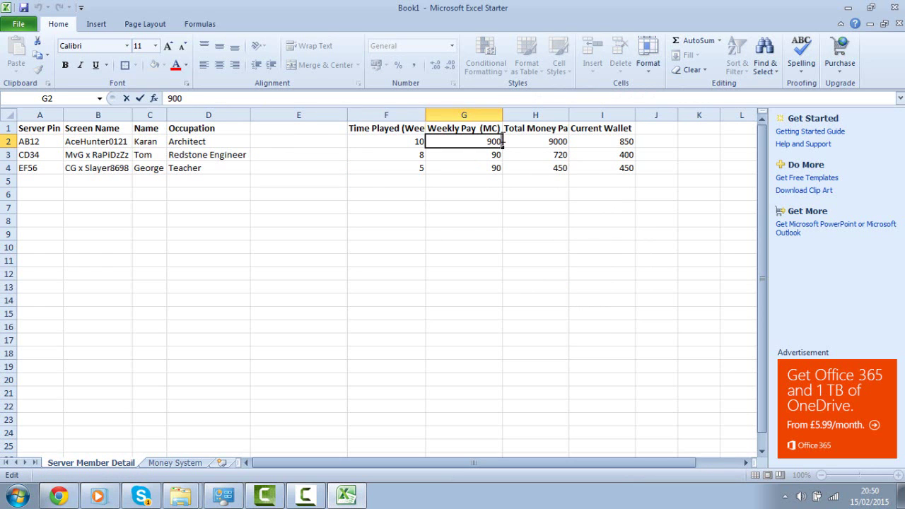
key(BackSpace)
click(510, 193)
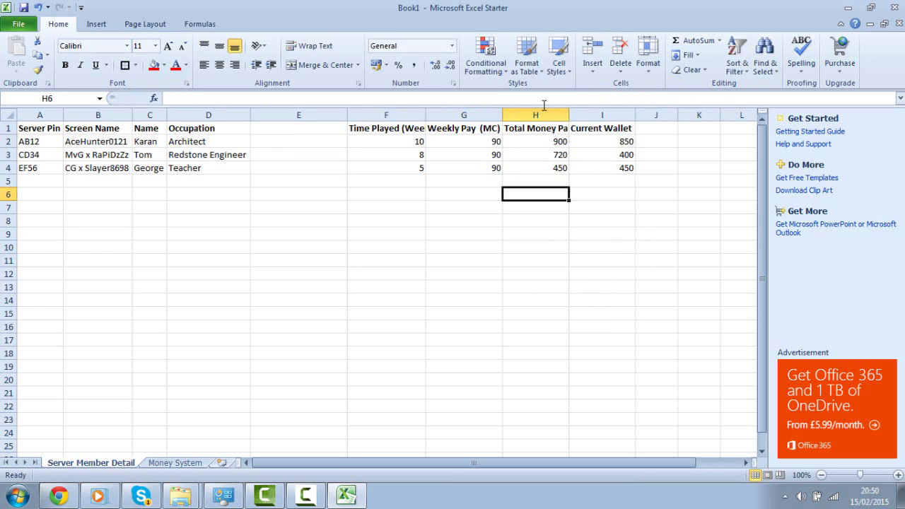
Step: Autofit columns H and F to show Total Money Paid and Time Played (Weekly) in full
double_click(569, 107)
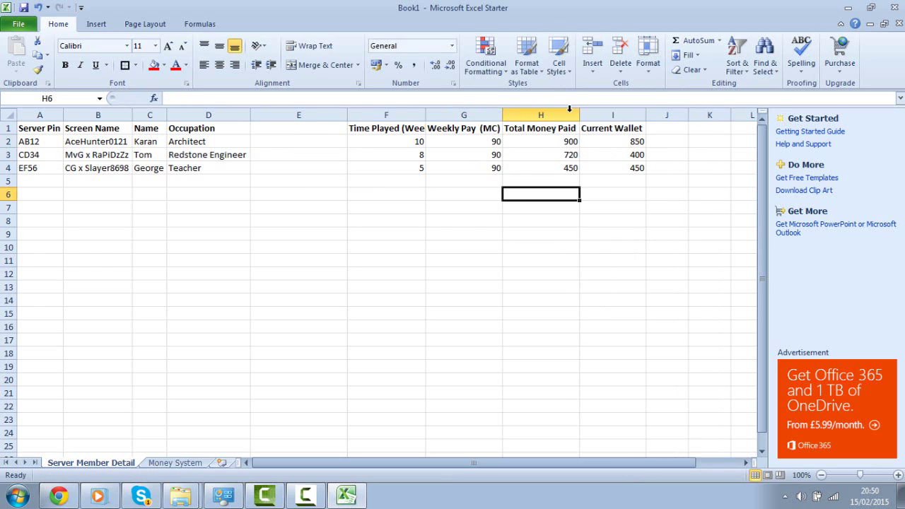
drag(427, 117, 426, 120)
double_click(425, 118)
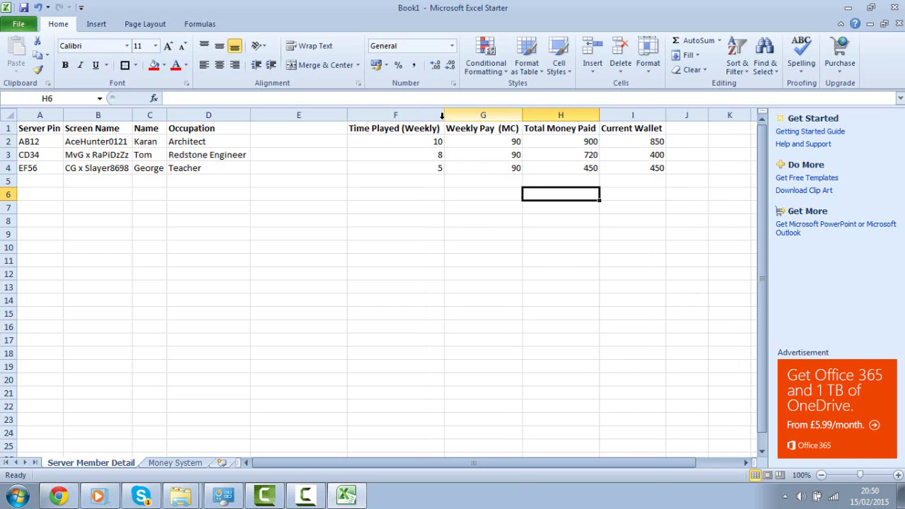
click(340, 127)
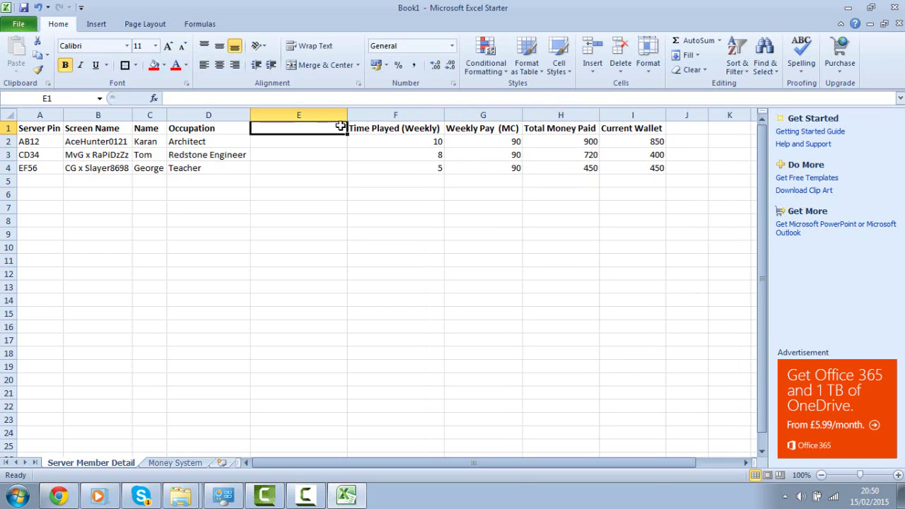
Step: Enter the heading 'Rank' in E1 and fit column E to it
text(RR)
text(a)
key(BackSpace)
key(BackSpace)
text(ank)
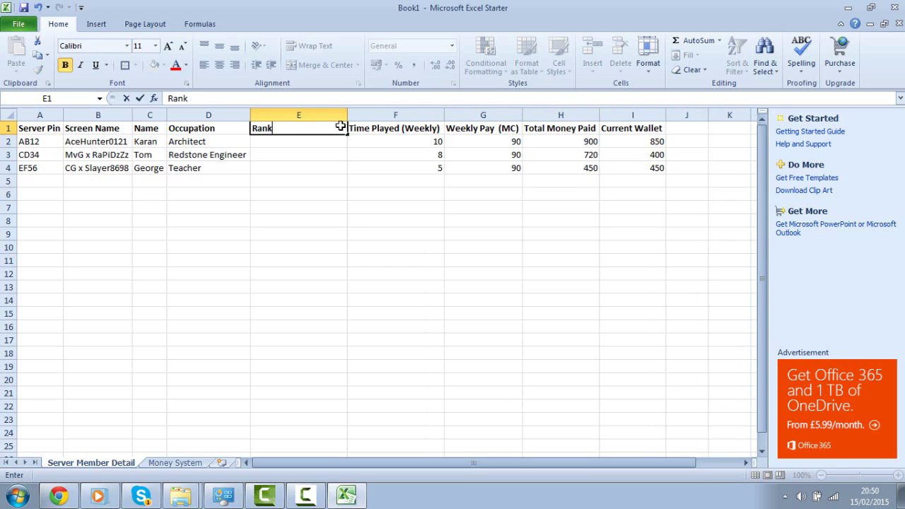
click(298, 220)
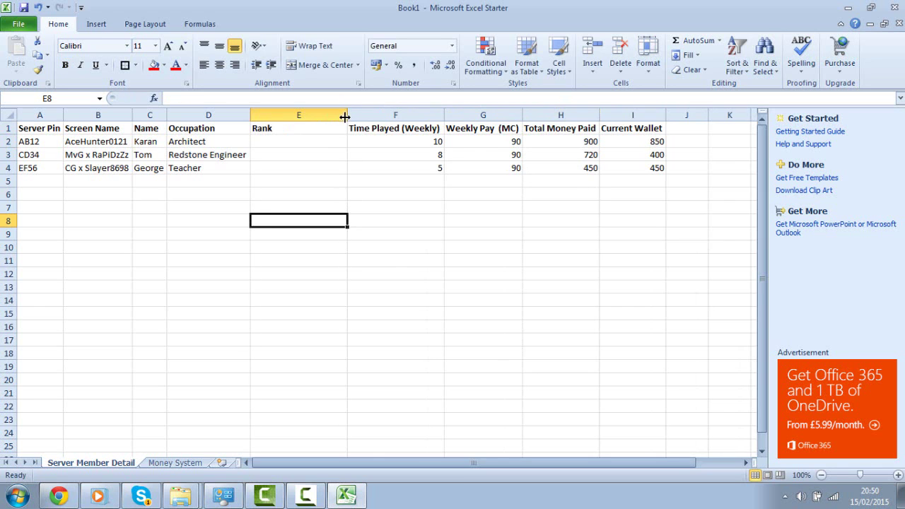
double_click(345, 115)
Step: Enter ranks 10, 3 and 8 in E2:E4
click(270, 142)
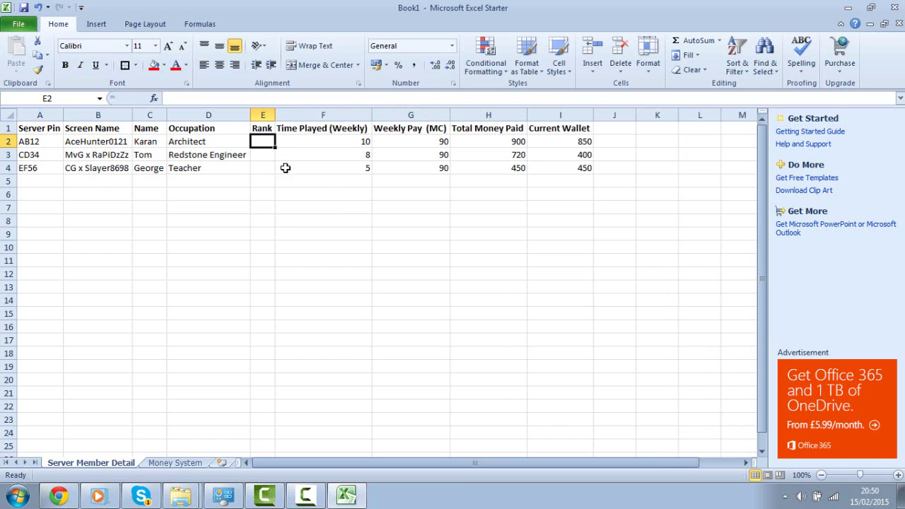
text(10)
key(Return)
key(Return)
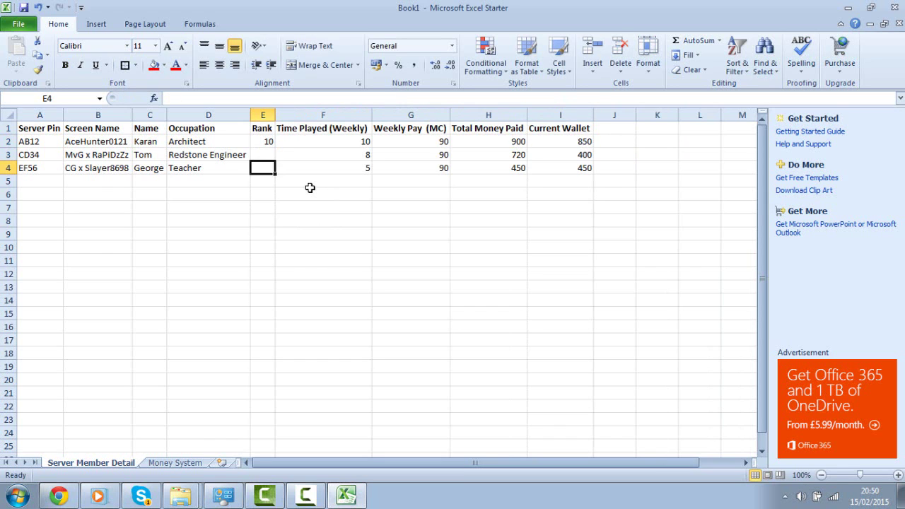
key(Up)
text(3)
key(Return)
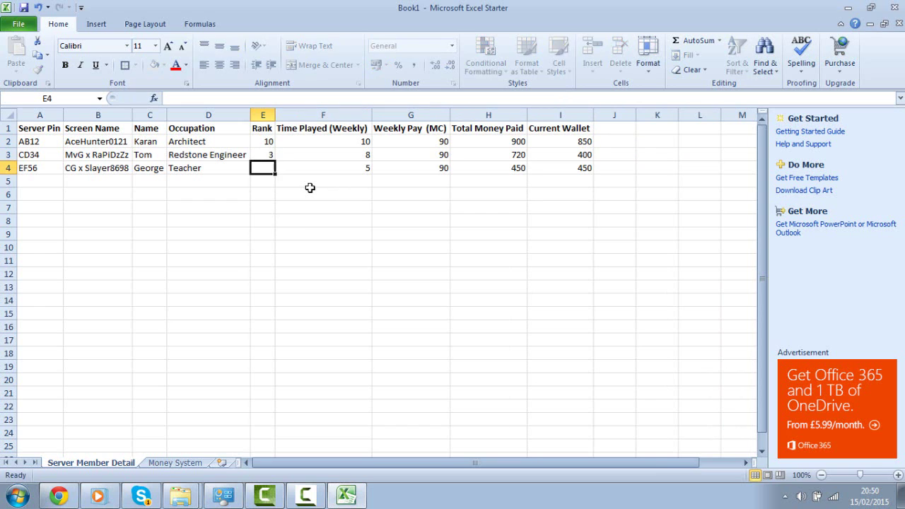
text(8)
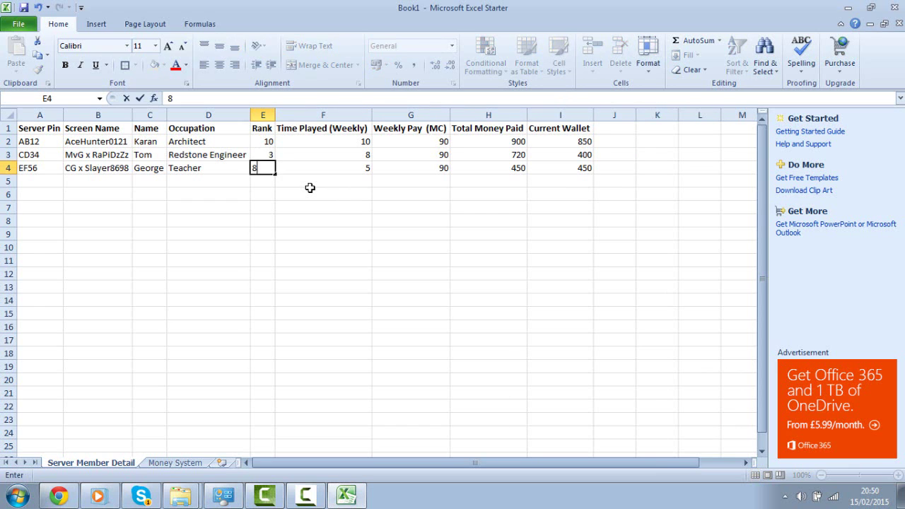
click(313, 205)
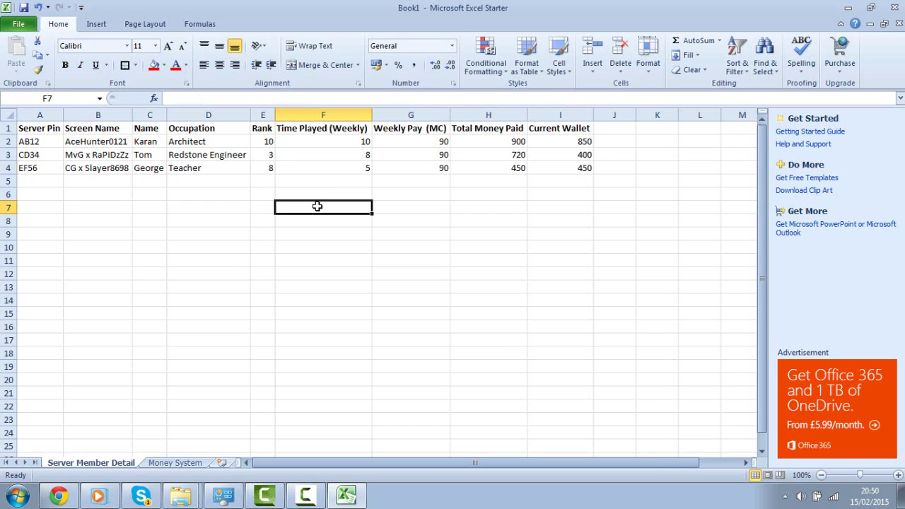
Step: Rename the E1 heading to 'Rank (1-10)' and autofit column E
click(262, 128)
click(258, 97)
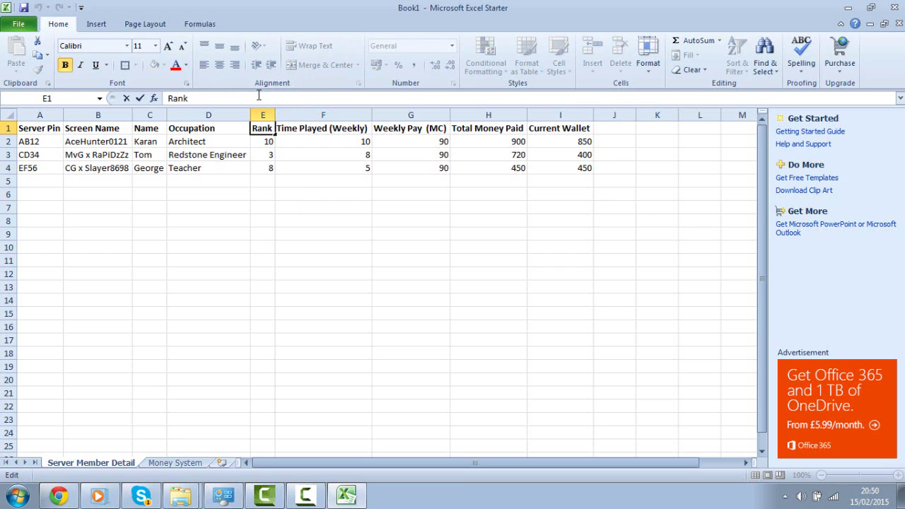
text((1-)
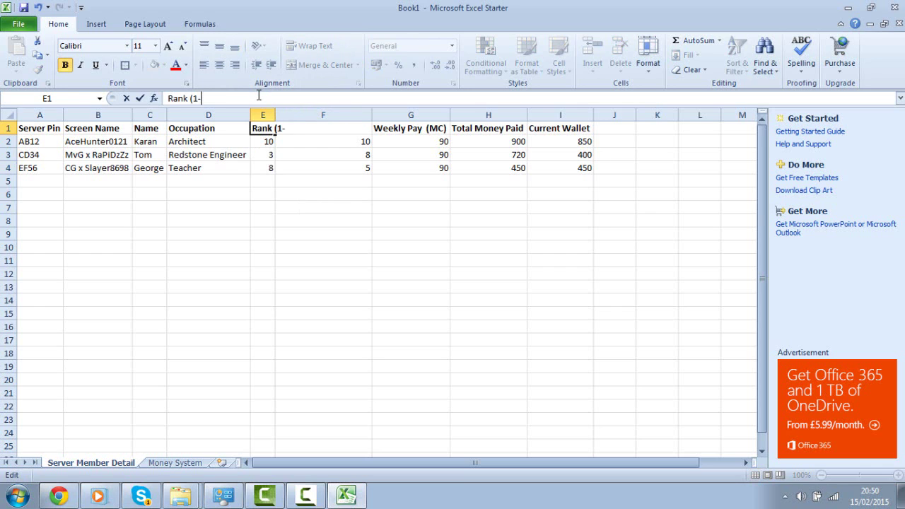
text(10))
click(323, 194)
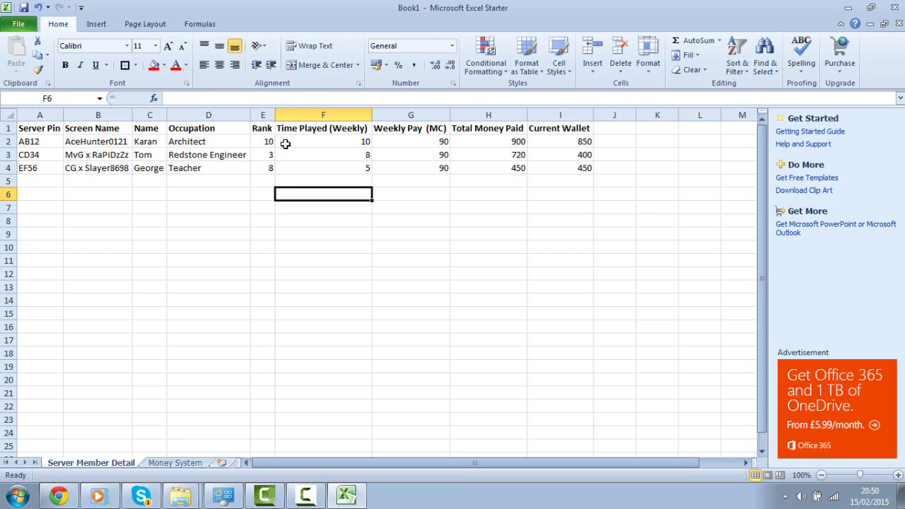
double_click(275, 114)
click(286, 167)
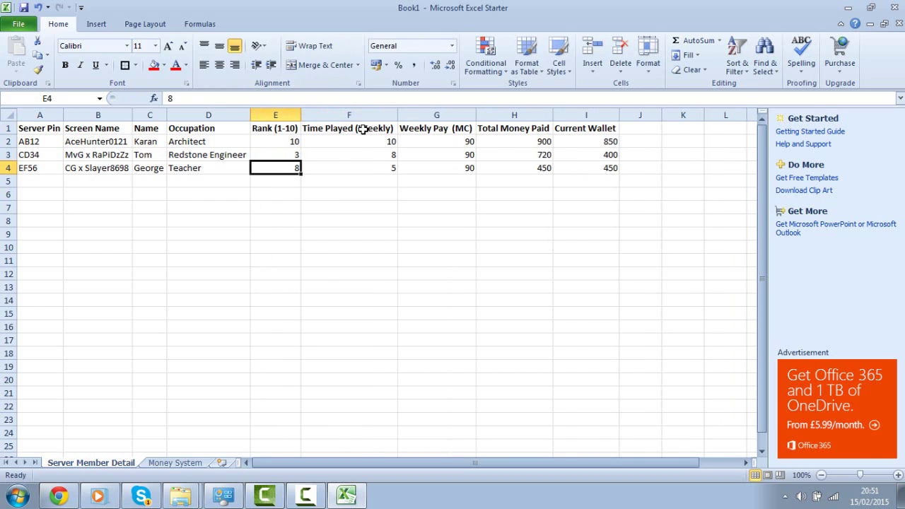
double_click(540, 141)
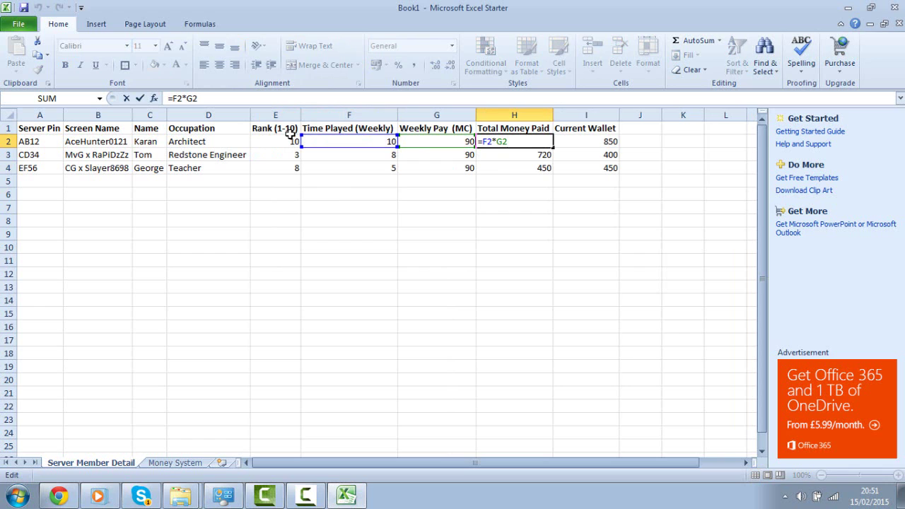
Step: Insert the rank E2 into H2's total formula, which produces an error
text(0)
key(BackSpace)
text(()
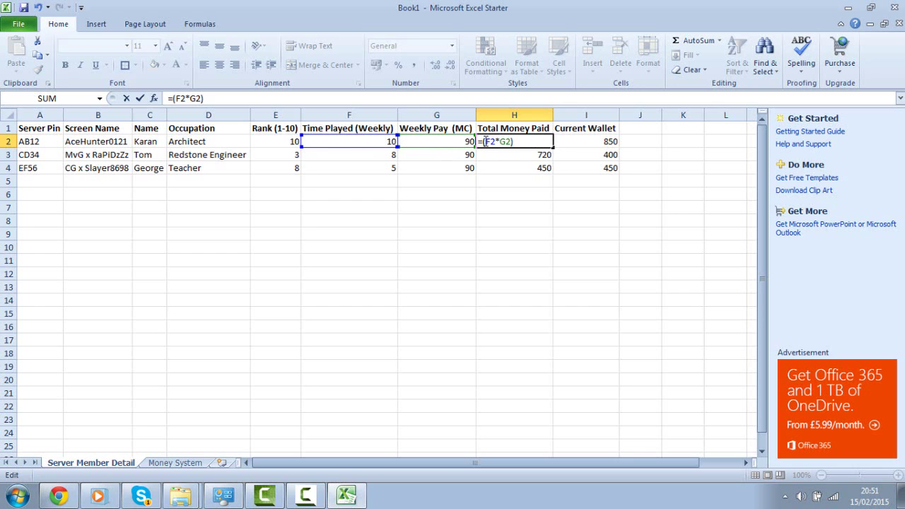
click(282, 142)
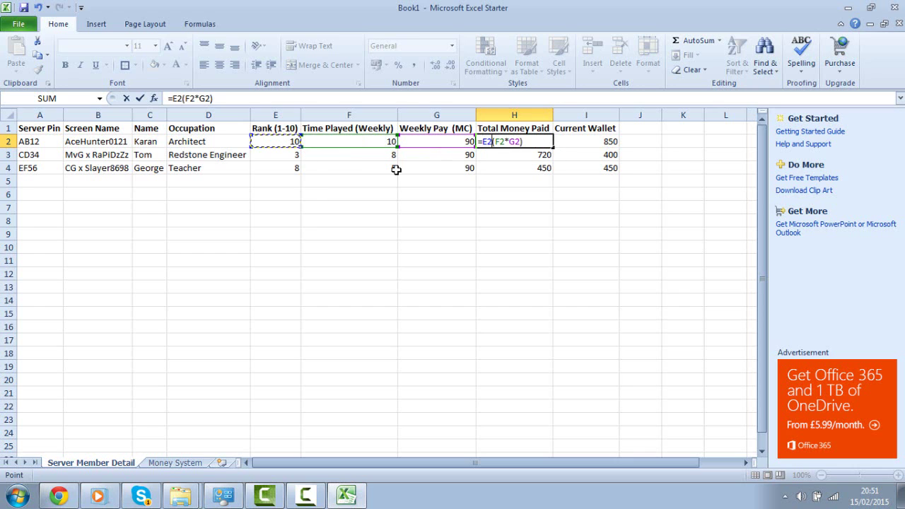
key(Return)
Step: Rewrite H2 as =E2*F2*G2, giving 9000, then search the Start menu for 'cal'
click(545, 136)
double_click(545, 136)
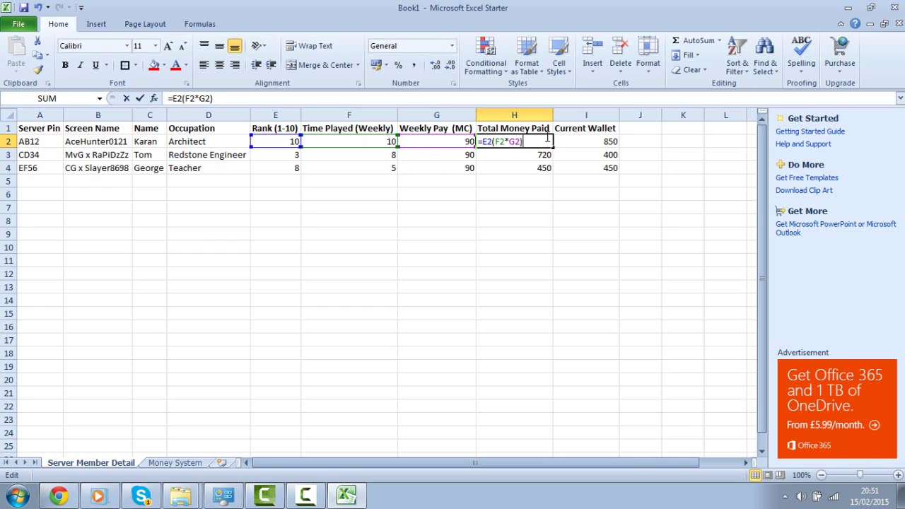
key(Left)
key(Left)
key(Left)
key(Left)
key(Left)
key(Left)
key(Left)
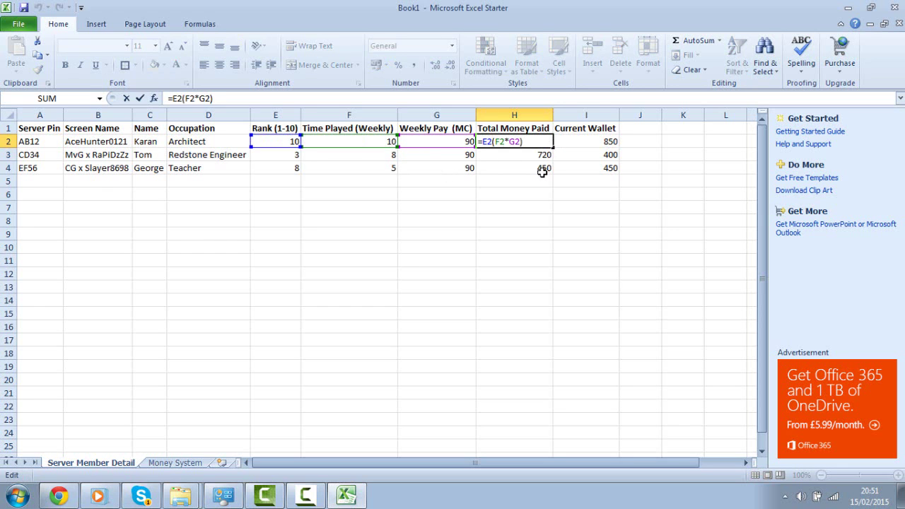
key(BackSpace)
key(BackSpace)
key(BackSpace)
key(BackSpace)
key(BackSpace)
key(BackSpace)
key(BackSpace)
key(BackSpace)
key(BackSpace)
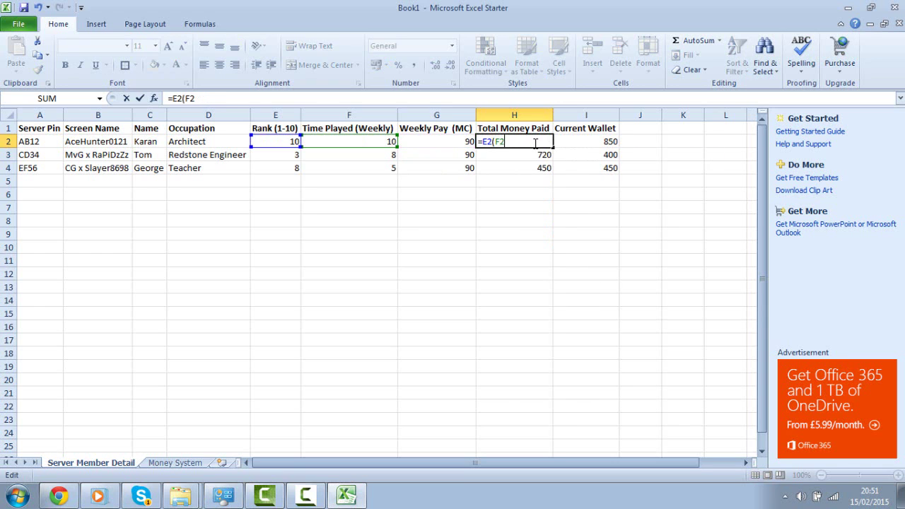
click(294, 141)
text(*)
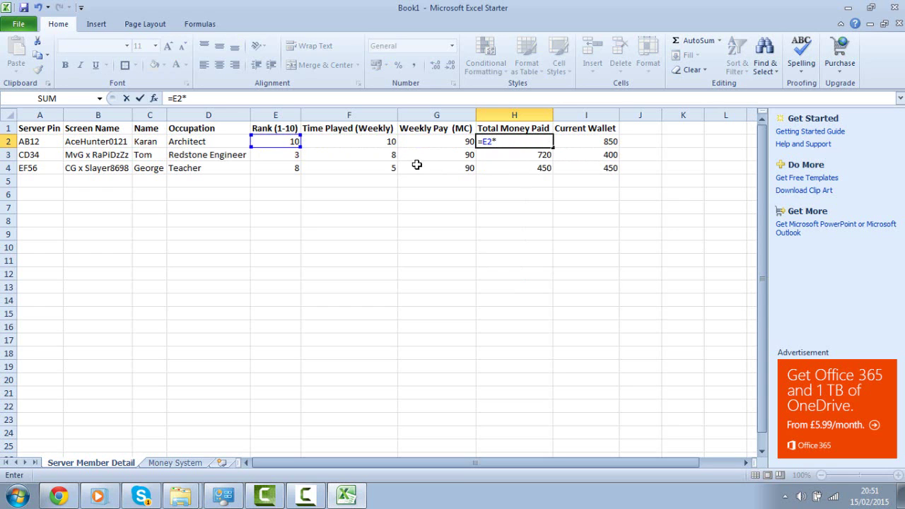
click(391, 142)
text(*)
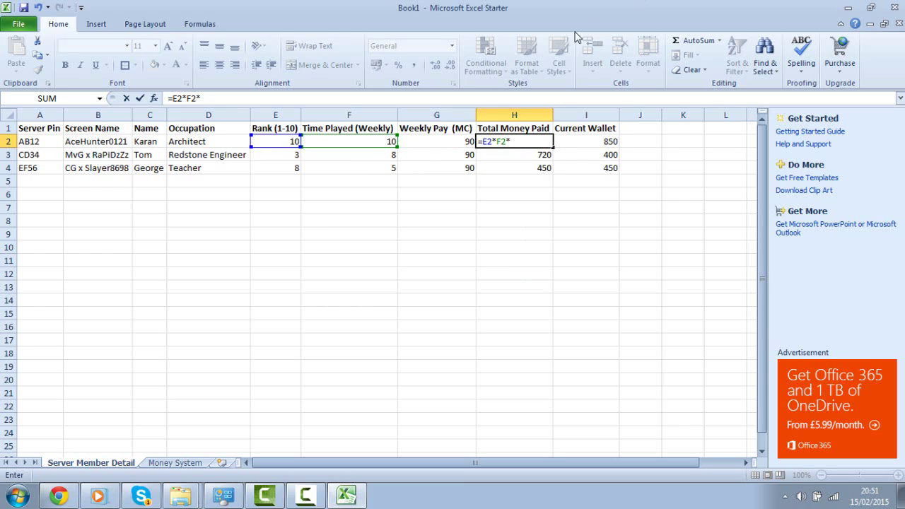
click(430, 138)
key(Return)
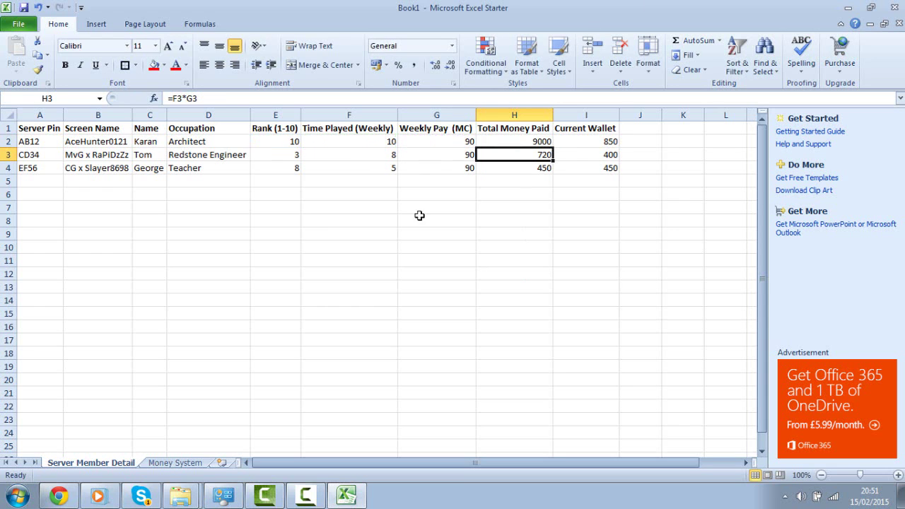
click(13, 503)
text(cal)
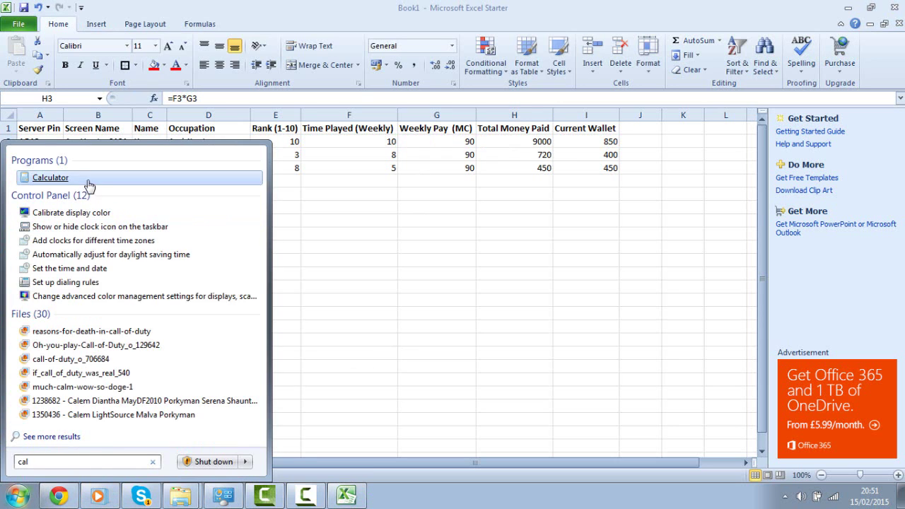
Step: Open Calculator and compute 10×10×90 = 9000
click(50, 178)
drag(275, 118, 303, 230)
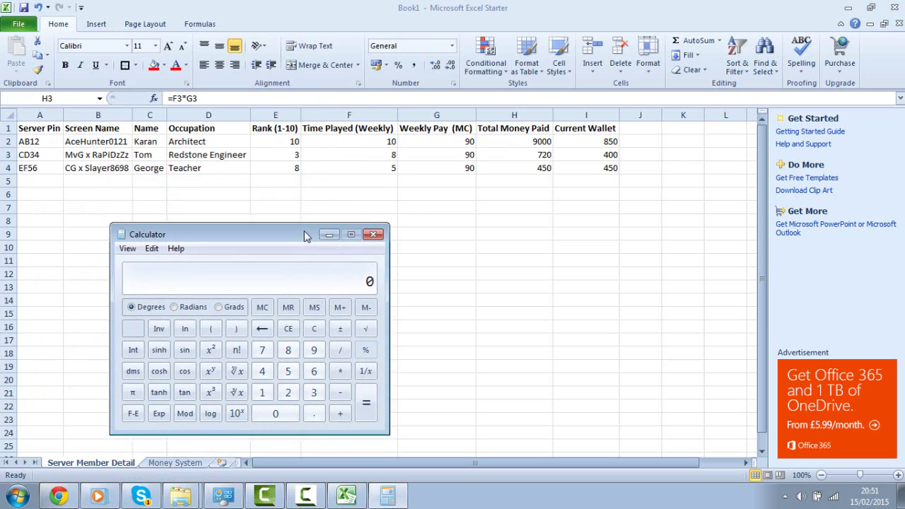
click(266, 387)
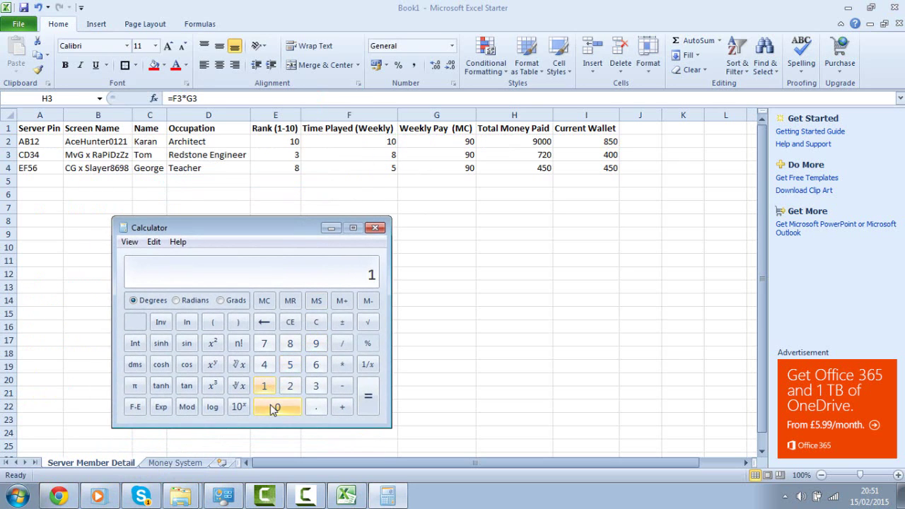
click(275, 408)
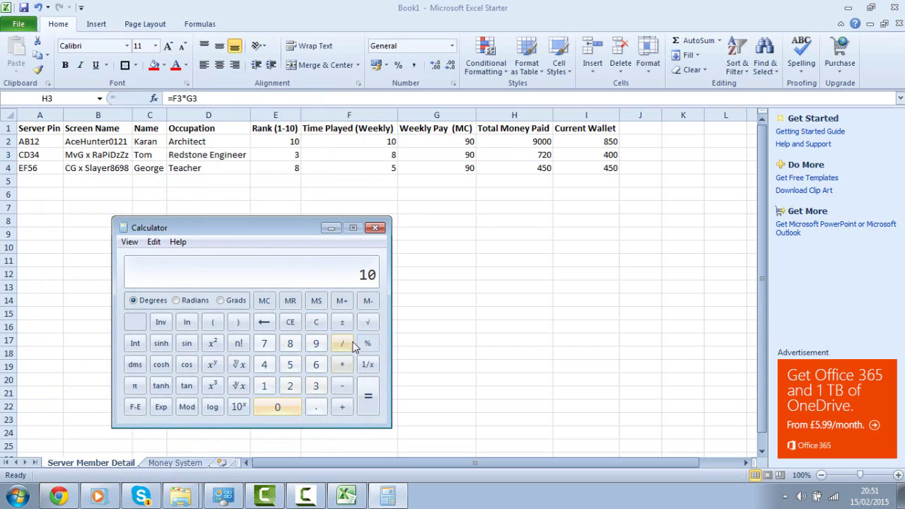
click(345, 365)
click(264, 386)
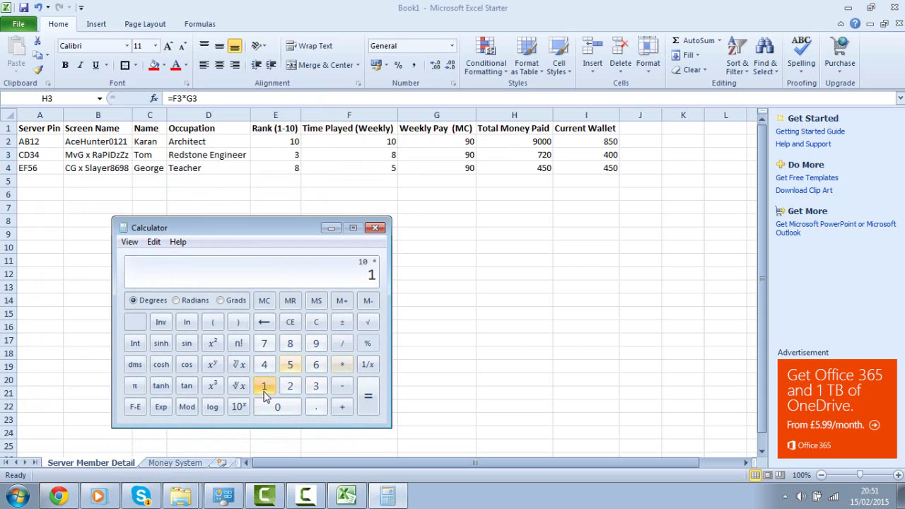
click(279, 405)
click(342, 364)
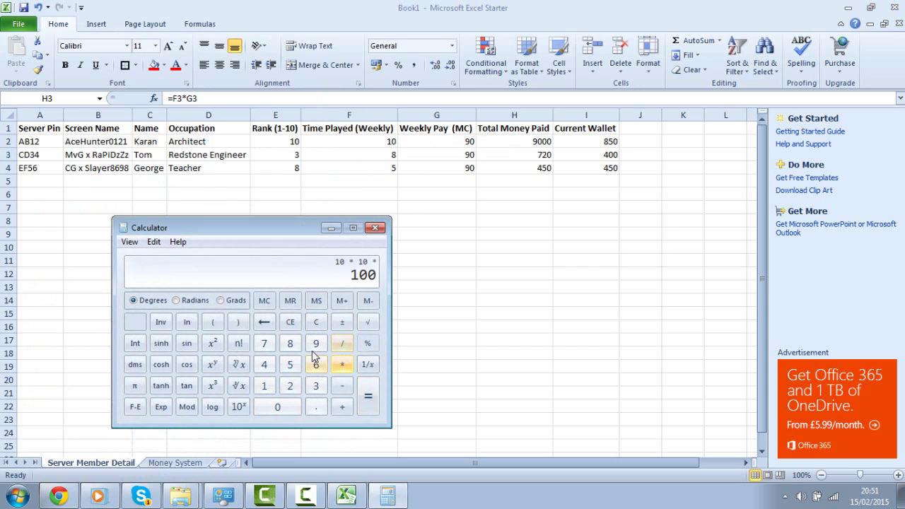
click(316, 343)
click(280, 407)
click(374, 411)
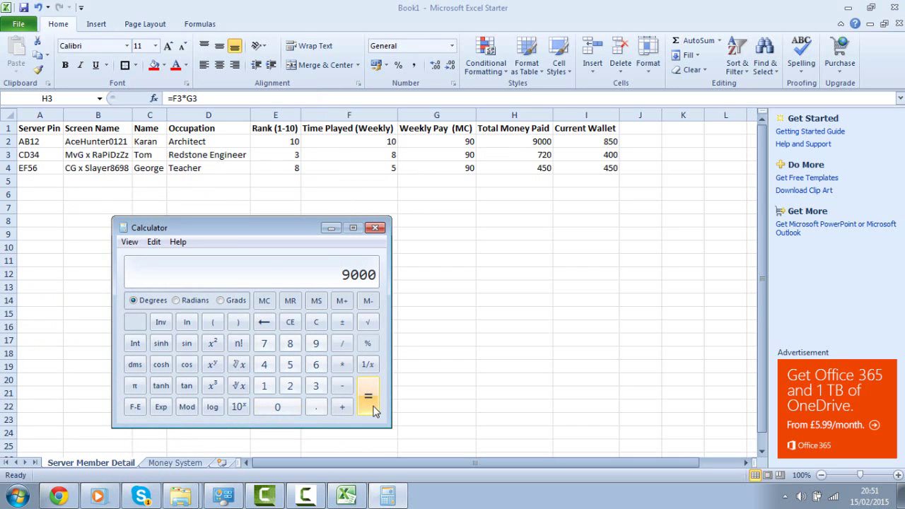
Step: Compute 3×8×90 = 2160 for the second member
click(316, 386)
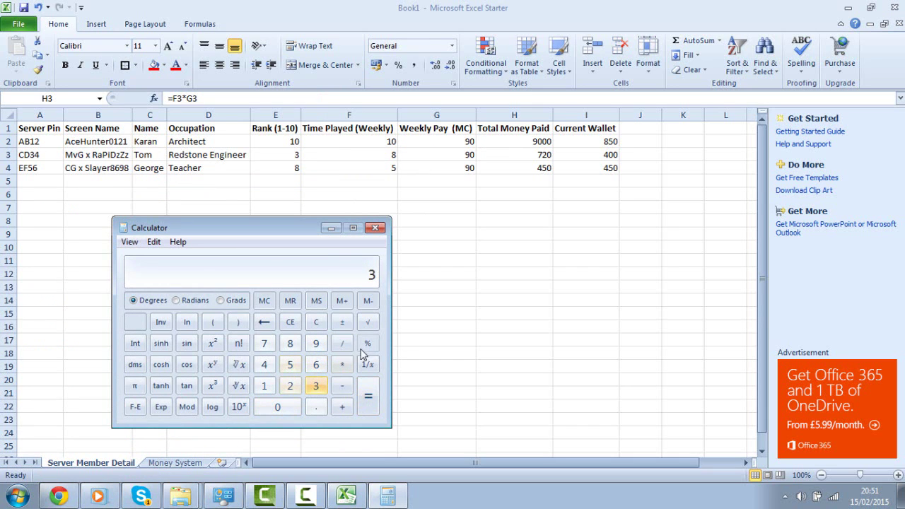
click(342, 363)
click(290, 344)
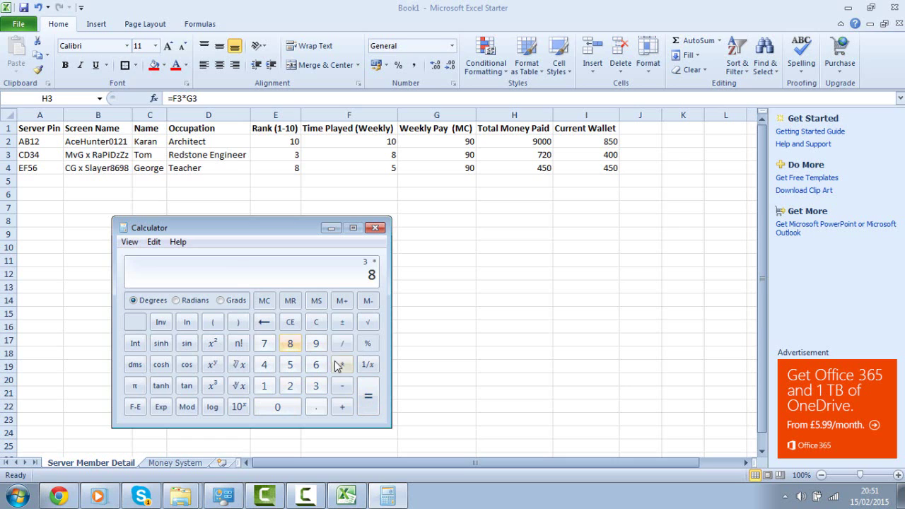
click(342, 364)
click(316, 343)
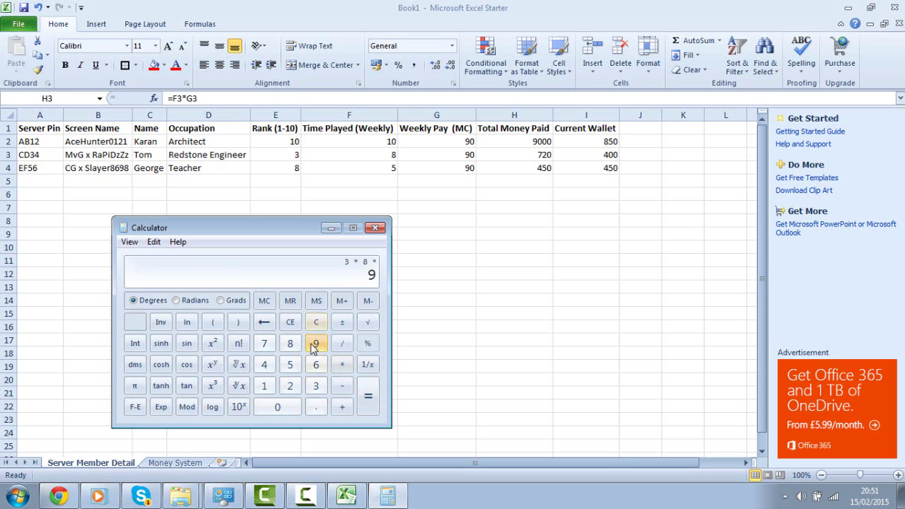
click(275, 406)
click(374, 408)
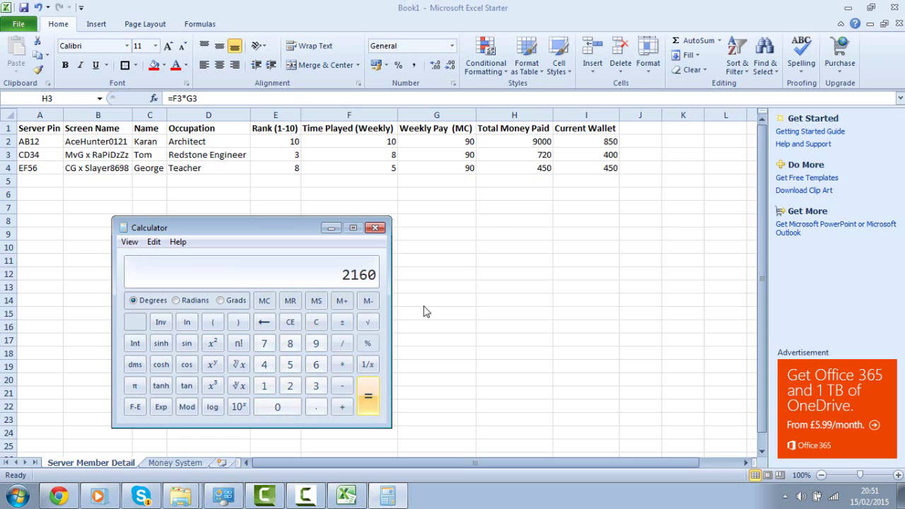
Step: Multiply H3's total by rank E3, giving 2160, and compare it with Calculator
double_click(520, 154)
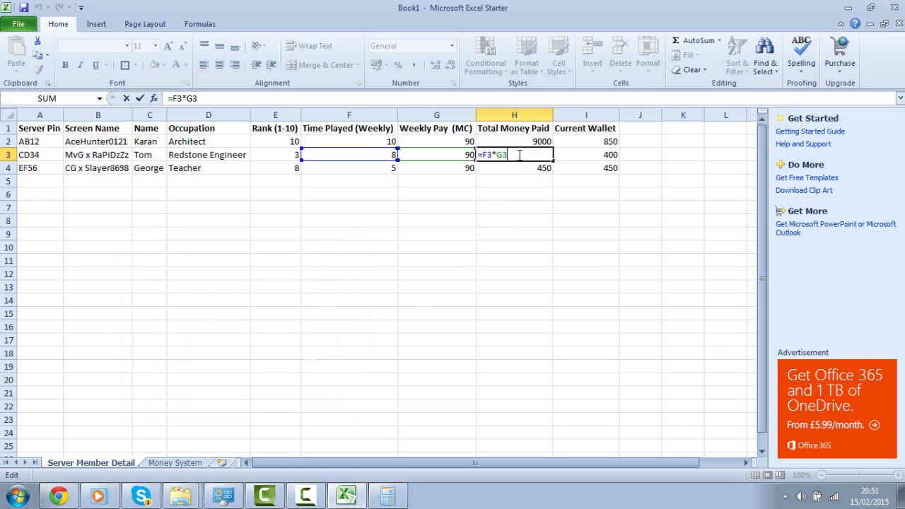
text(*)
click(295, 154)
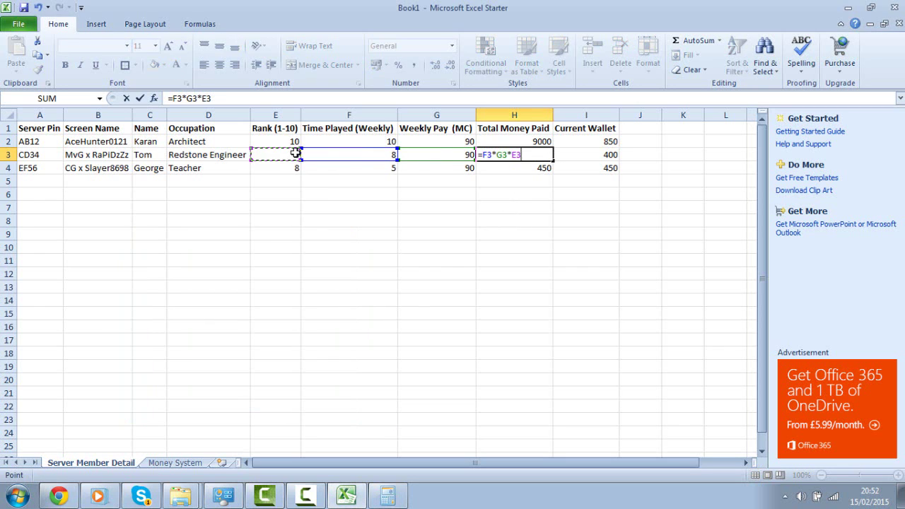
key(Return)
click(387, 495)
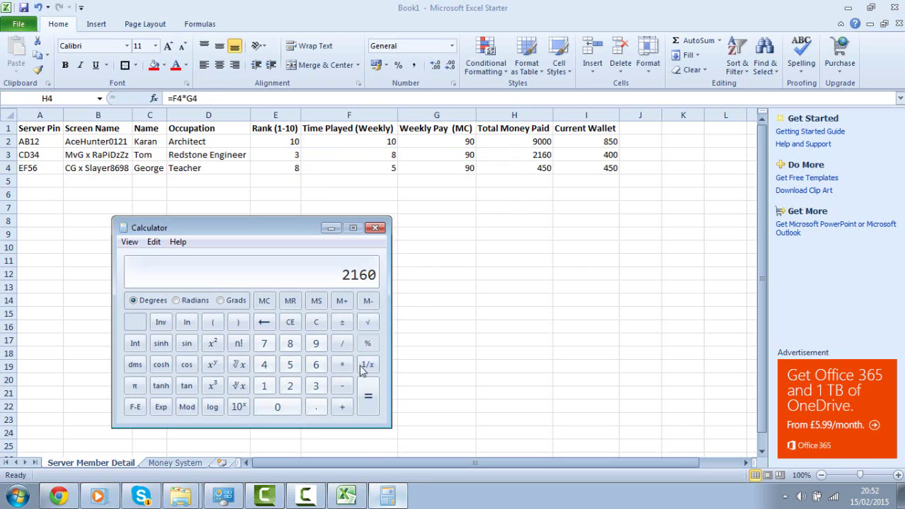
key(alt+Tab)
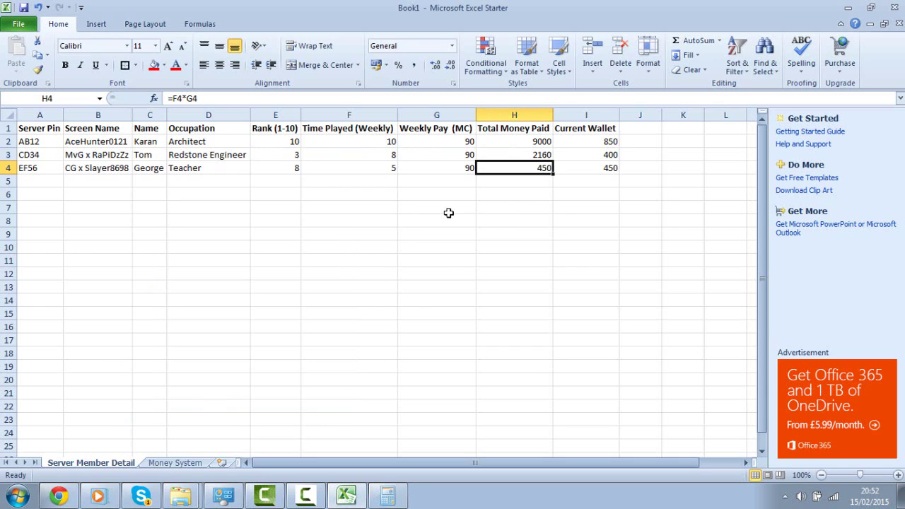
click(468, 285)
Step: Multiply H4's total by rank E4, giving 3600
double_click(492, 167)
text(*)
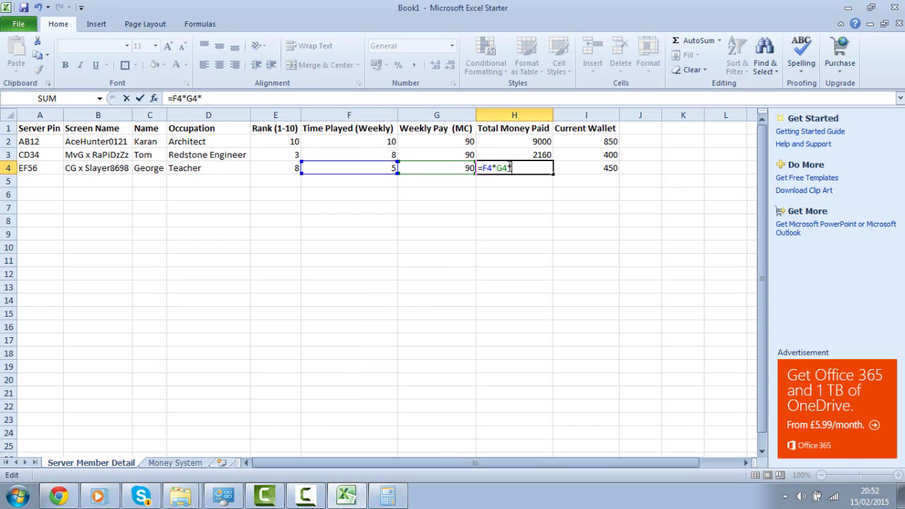
click(291, 165)
key(Return)
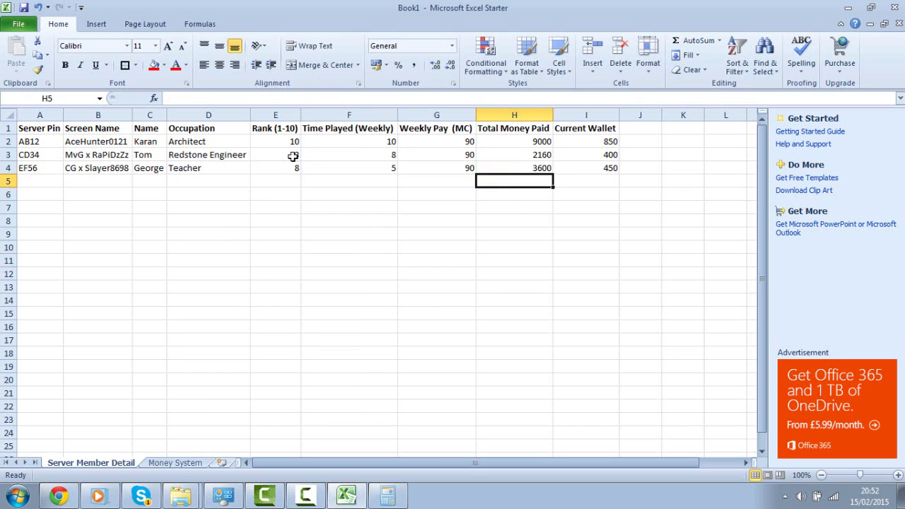
click(296, 260)
mouse_move(292, 143)
mouse_down()
mouse_move(295, 169)
mouse_move(285, 144)
mouse_up()
Step: Review the Rank values and the three Total Money Paid results
click(295, 179)
click(291, 247)
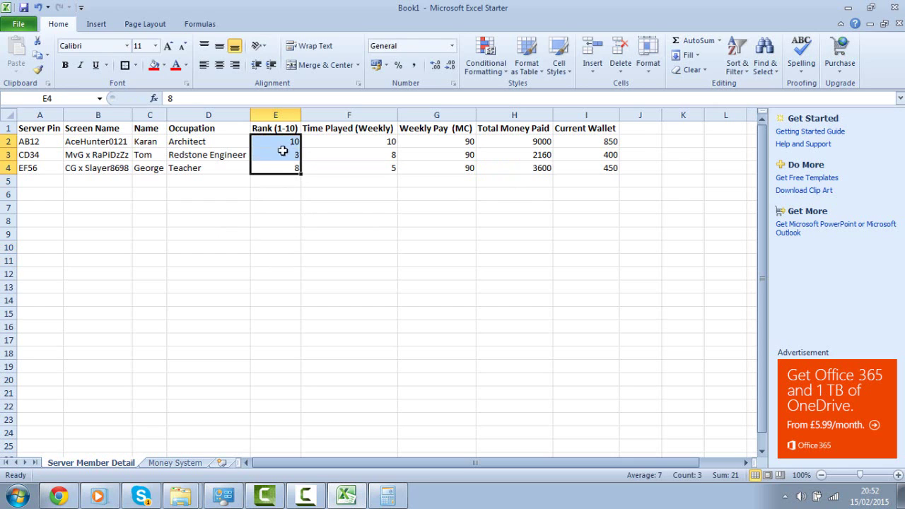
click(284, 244)
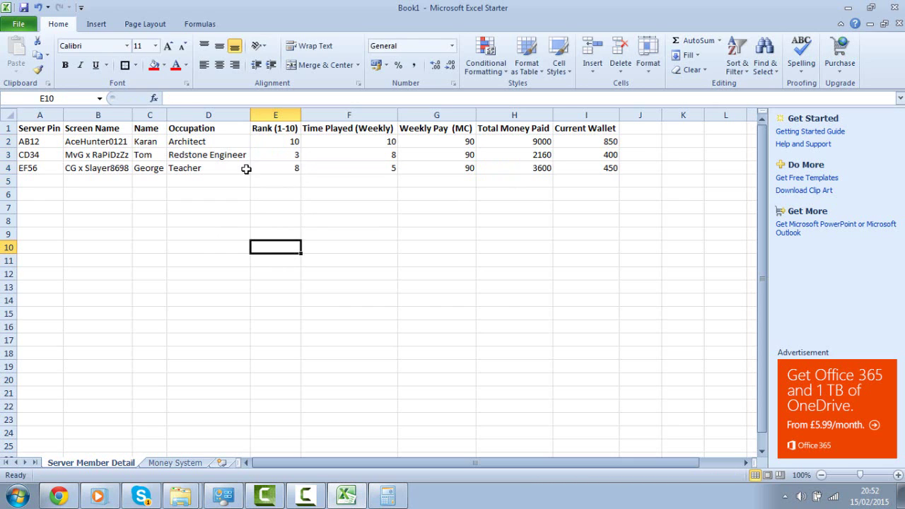
click(279, 143)
click(276, 178)
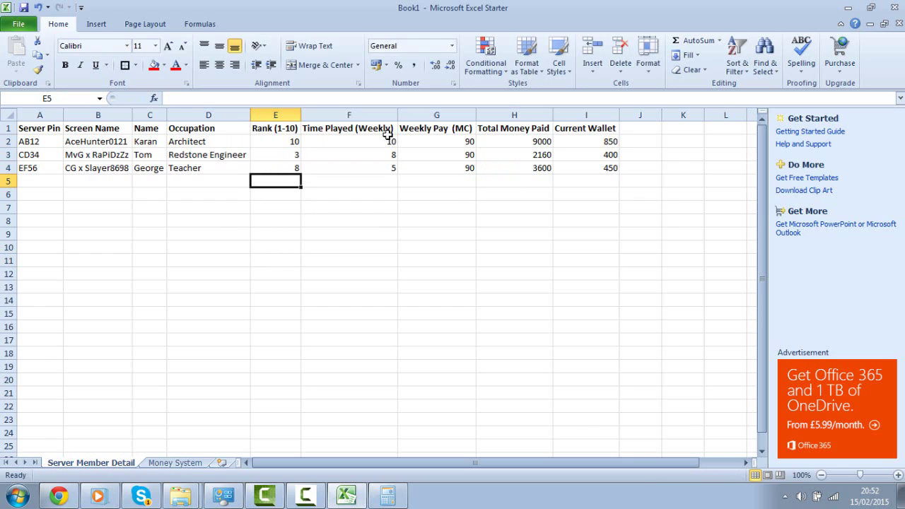
mouse_move(495, 139)
mouse_down()
mouse_move(498, 170)
mouse_move(499, 141)
mouse_up()
click(501, 193)
click(510, 197)
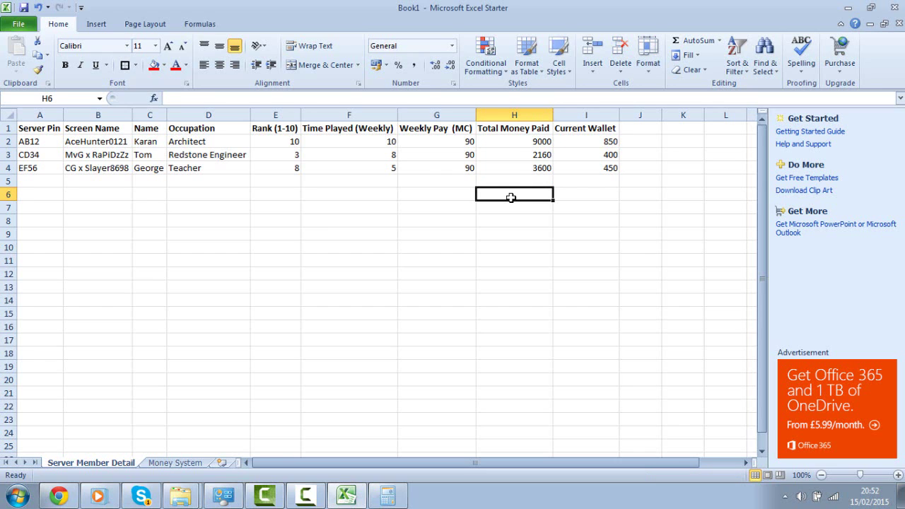
Step: Look over the filled member table, then insert the new blank worksheet Sheet5
click(575, 148)
click(589, 202)
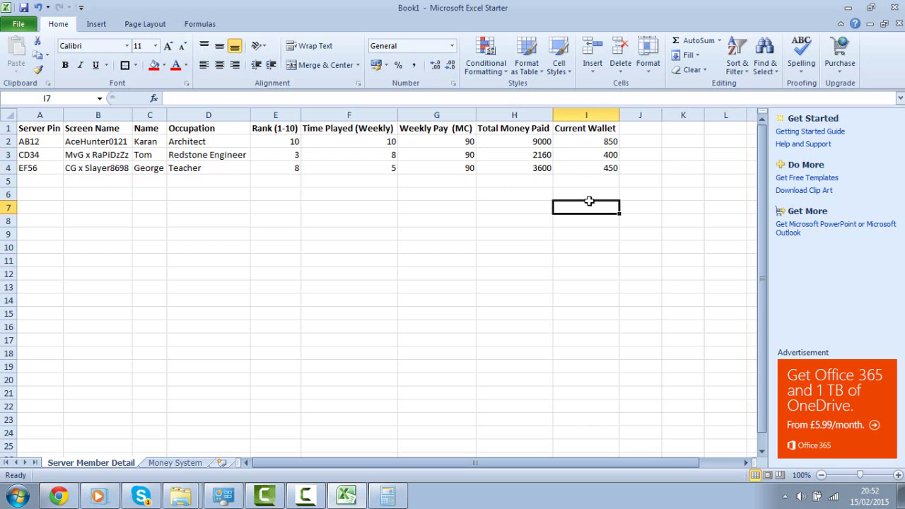
drag(586, 168, 21, 6)
click(188, 380)
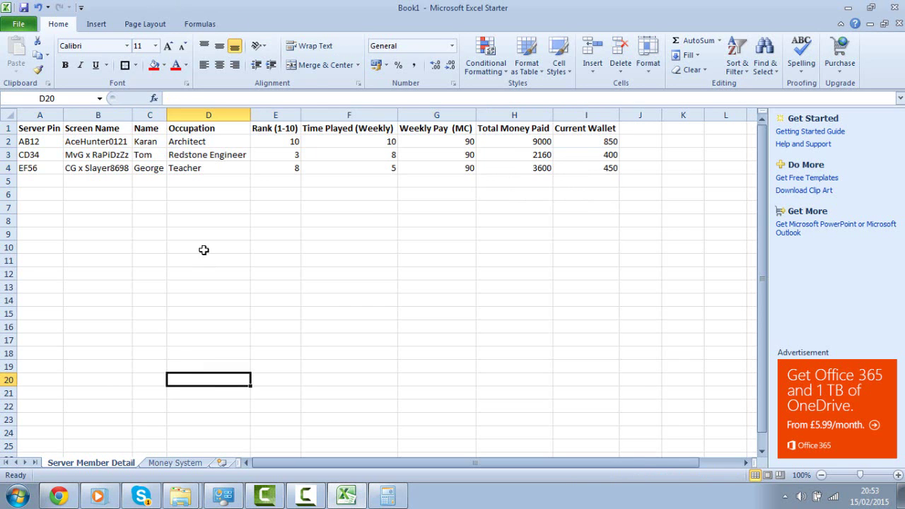
click(223, 463)
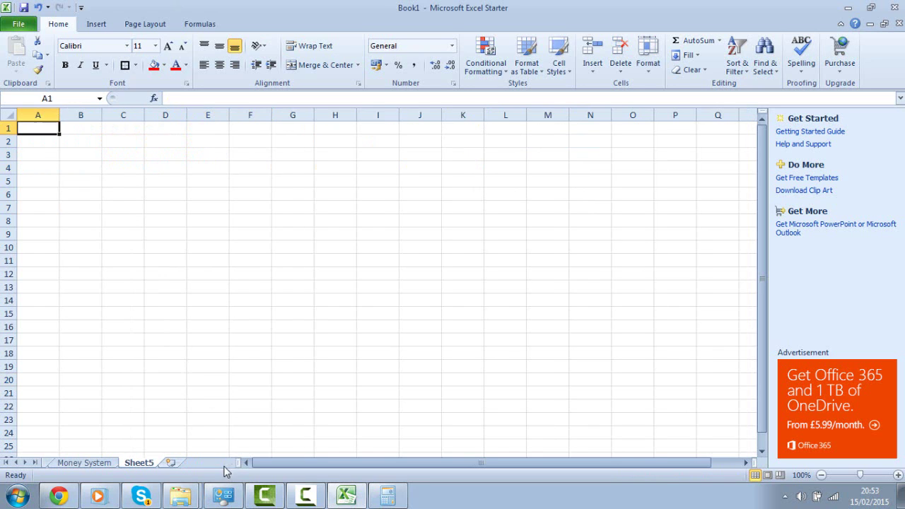
click(170, 281)
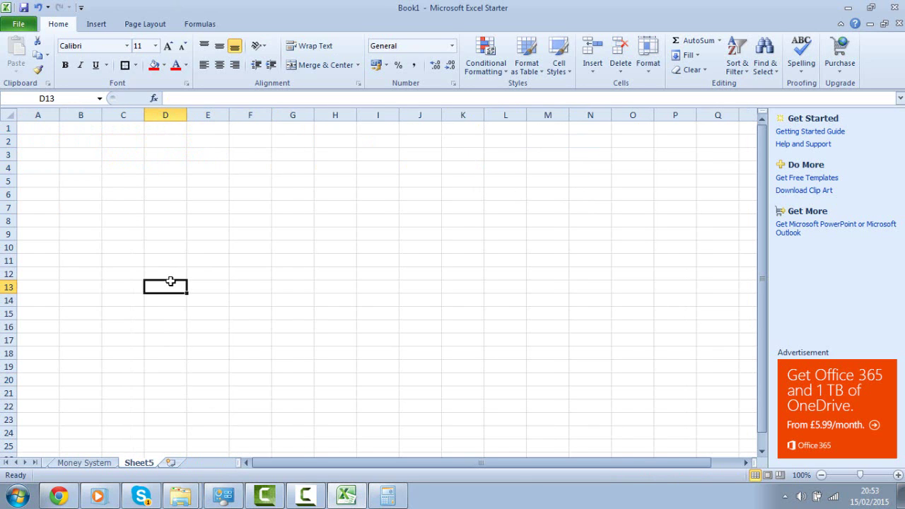
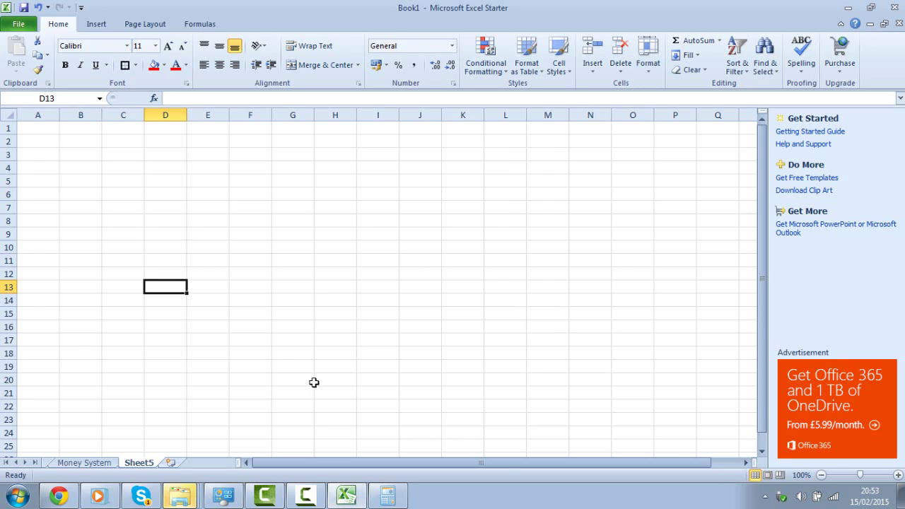
Step: Delete the empty Sheet5 tab from Book1
click(92, 463)
click(50, 467)
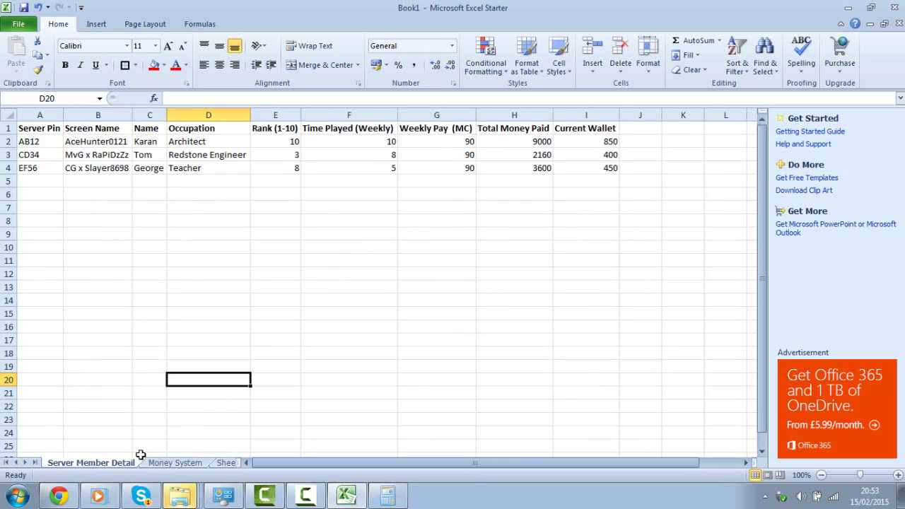
drag(245, 462, 282, 462)
click(241, 465)
right_click(242, 467)
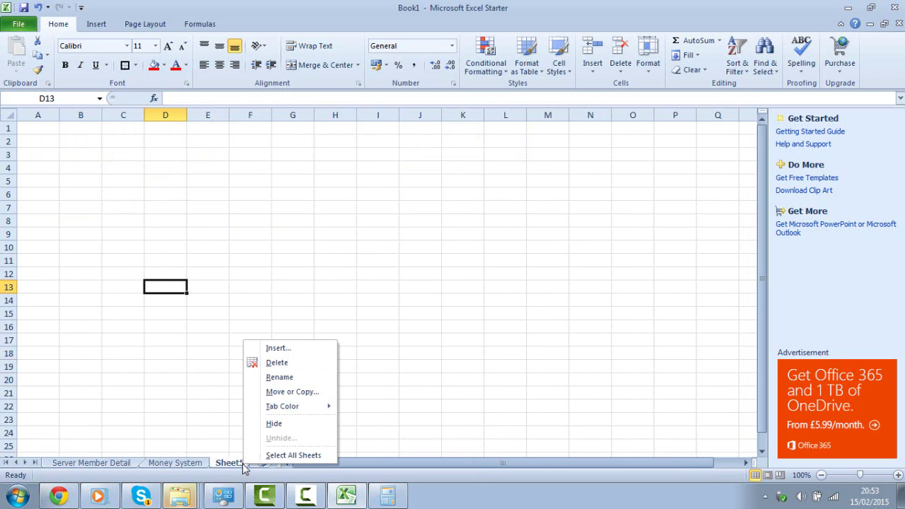
click(265, 361)
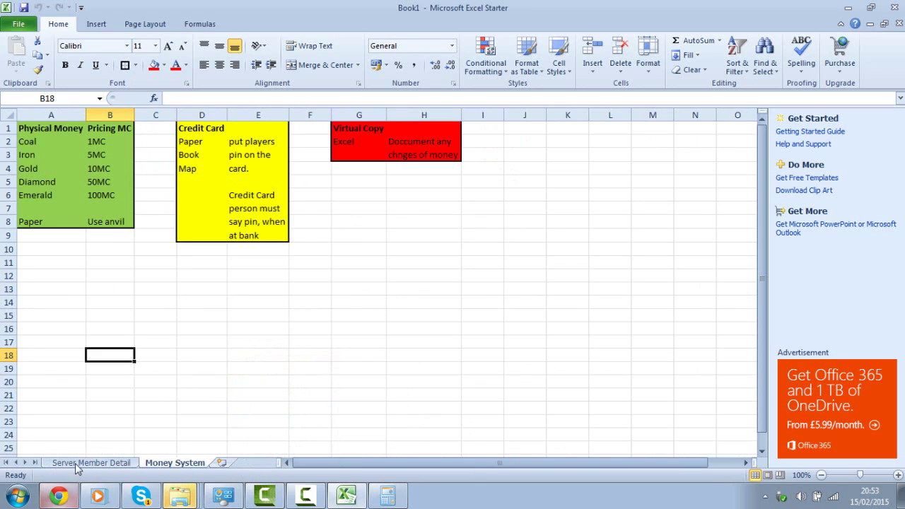
Step: Dismiss the disk scan prompt and open the Removable Disk (F:) folder
click(78, 464)
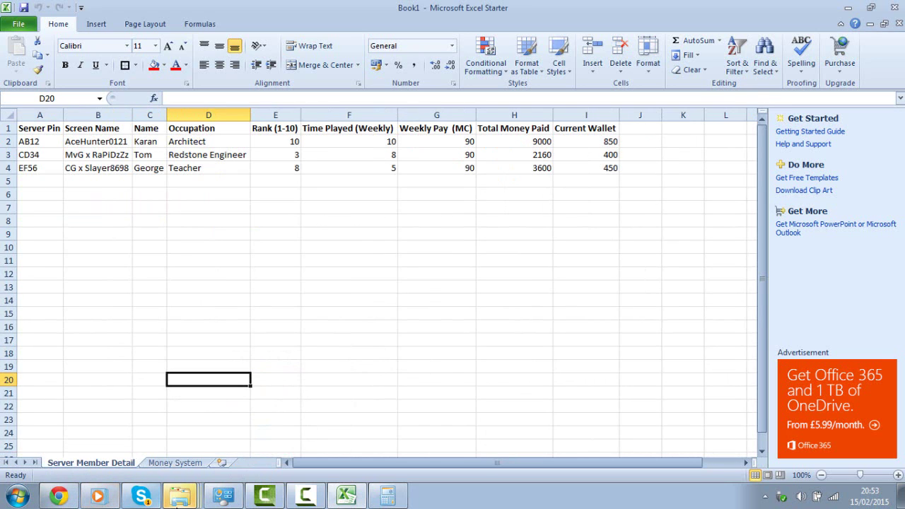
mouse_move(181, 494)
click(182, 467)
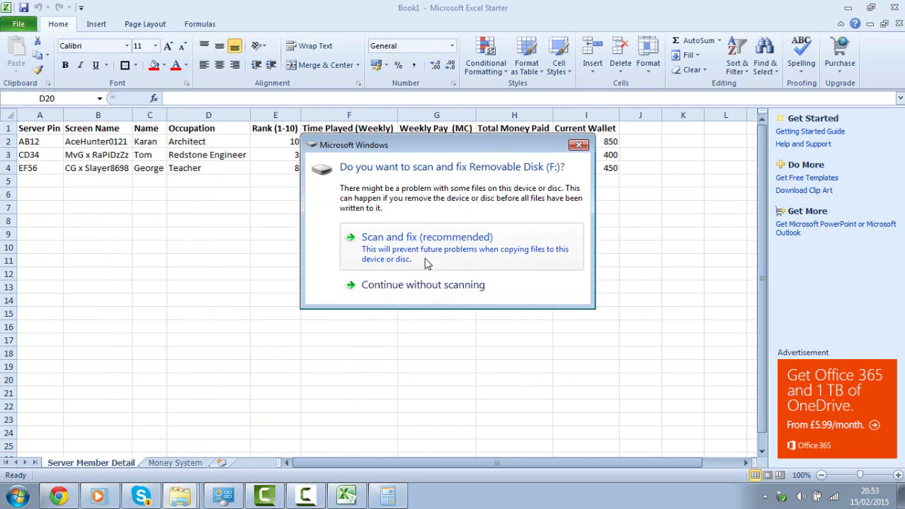
click(578, 144)
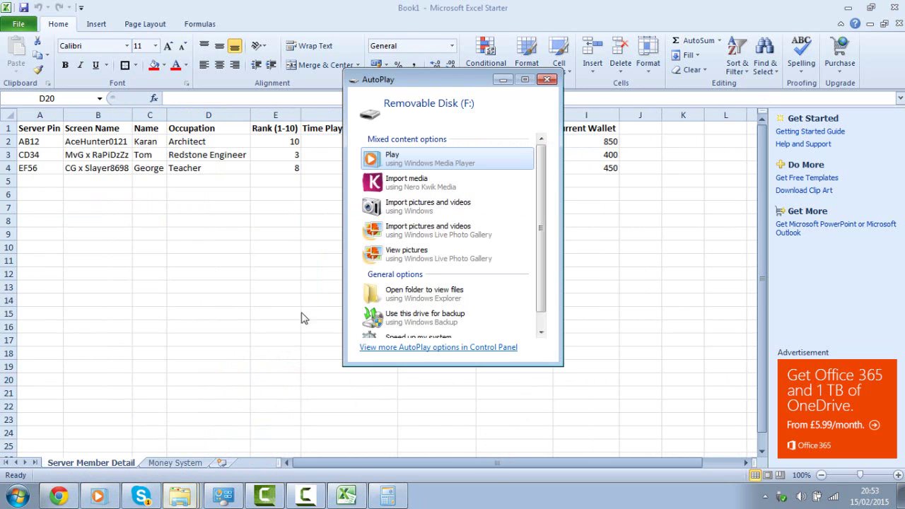
click(447, 289)
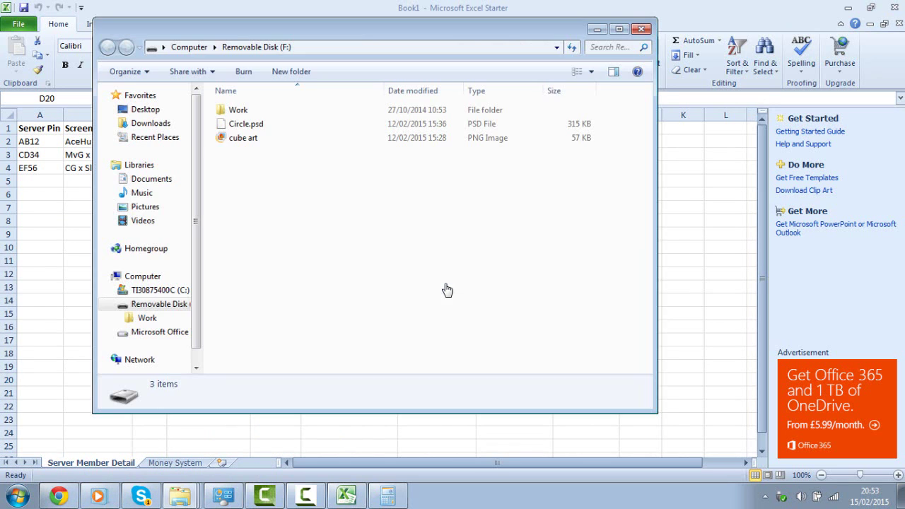
Step: Go through Work > Cadcol > IT > IT 1 > Section B and open Data Fruit Shop A
double_click(304, 111)
double_click(305, 111)
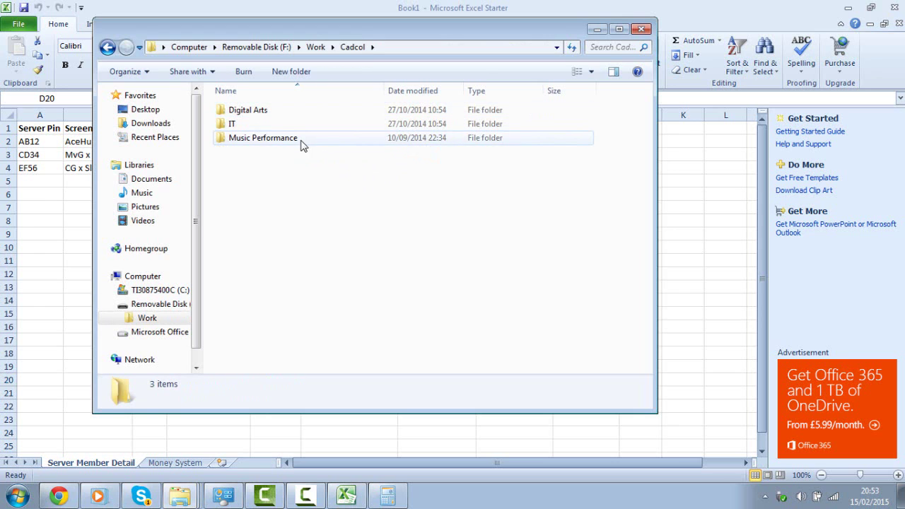
double_click(309, 129)
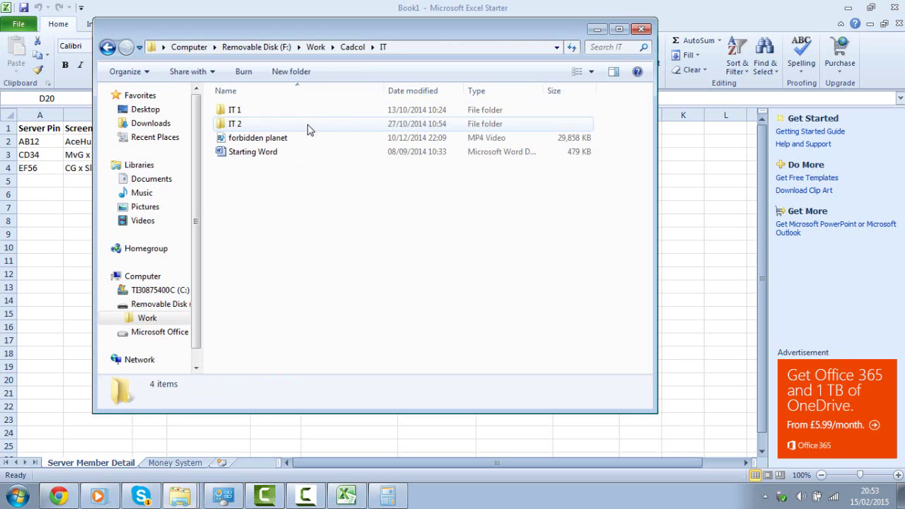
double_click(308, 111)
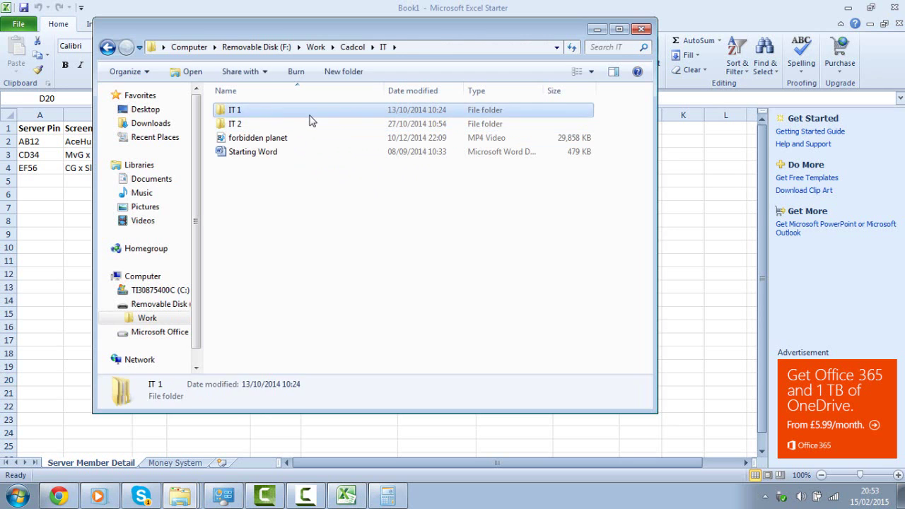
double_click(309, 124)
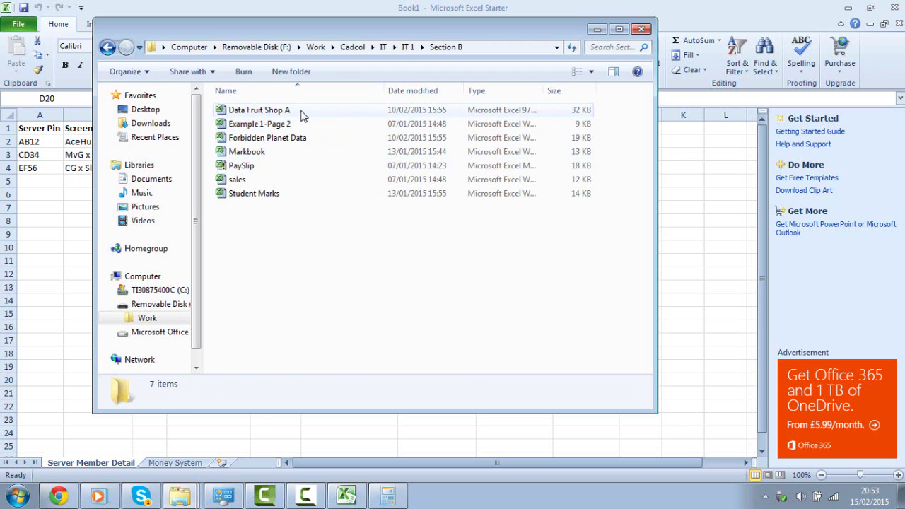
double_click(303, 111)
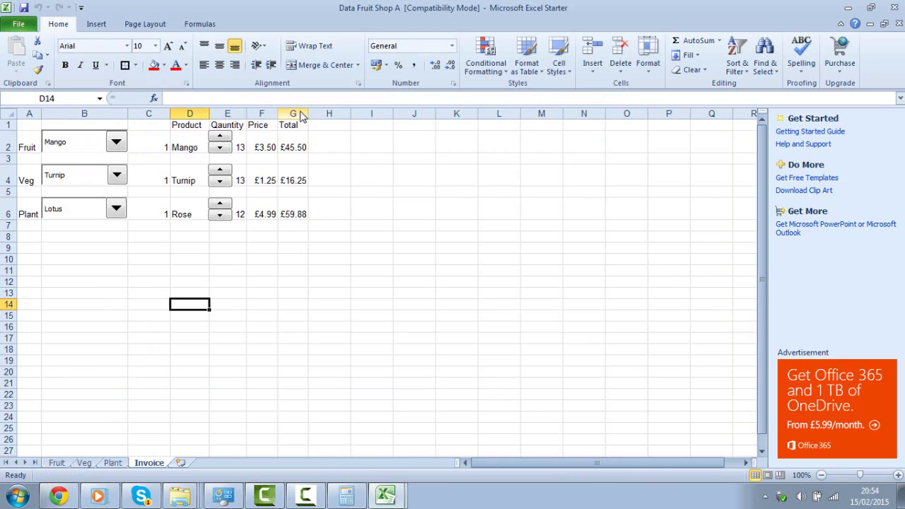
Step: Check the Mango fruit dropdown and the fruitlist range on the Fruit sheet, then return to Book1
click(113, 145)
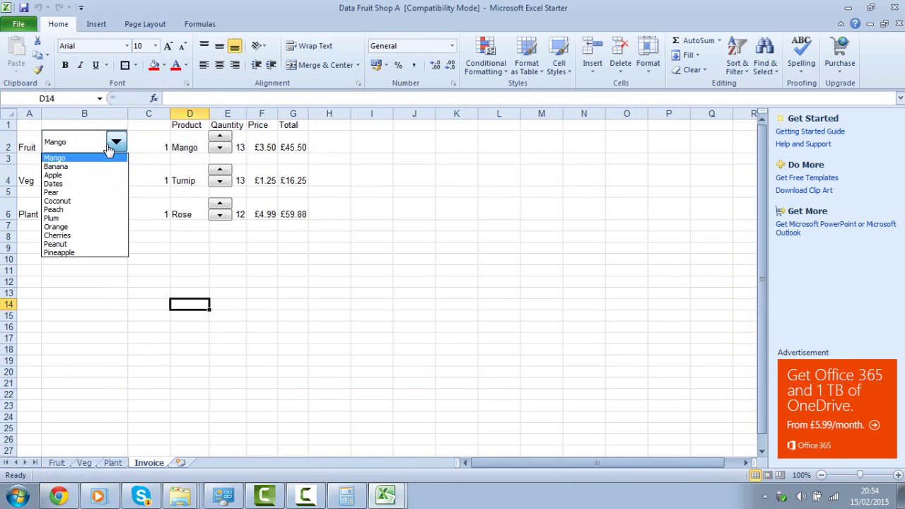
click(130, 361)
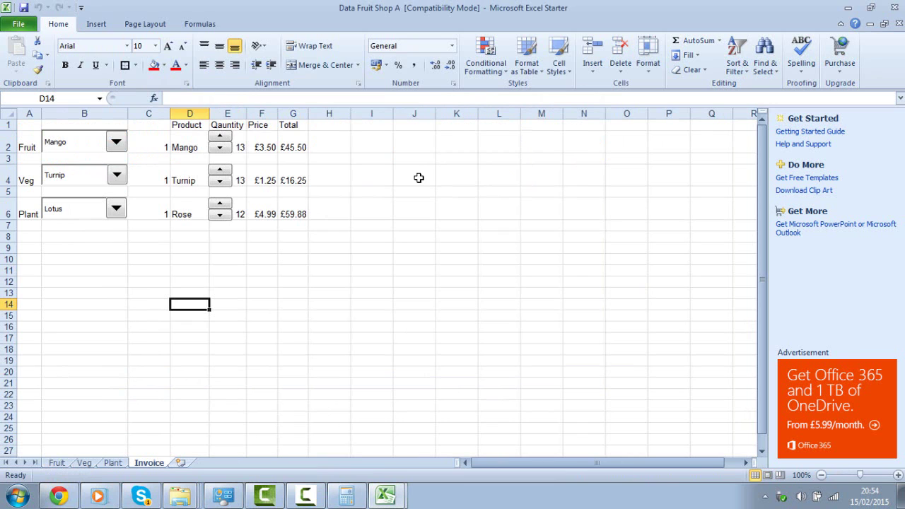
click(57, 462)
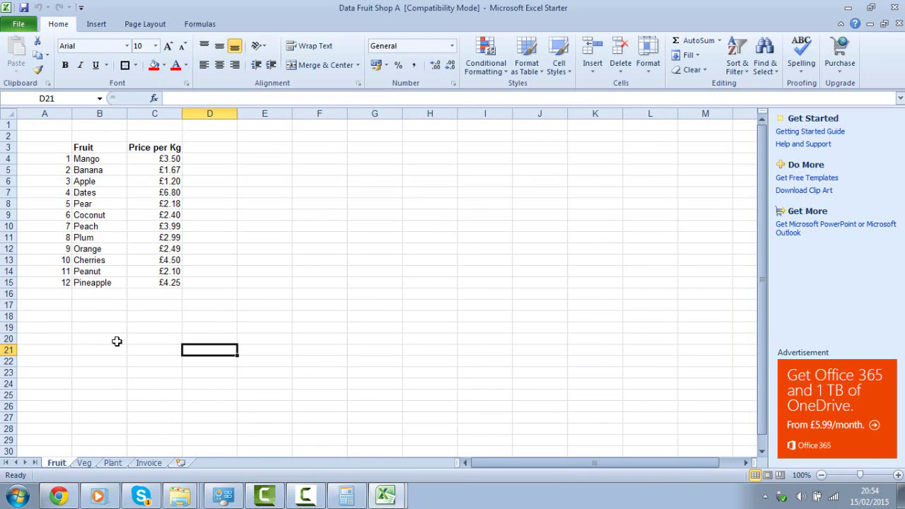
drag(158, 280, 123, 201)
click(87, 305)
mouse_move(155, 279)
mouse_down()
mouse_move(59, 169)
mouse_move(123, 195)
mouse_move(185, 271)
mouse_move(160, 282)
mouse_up()
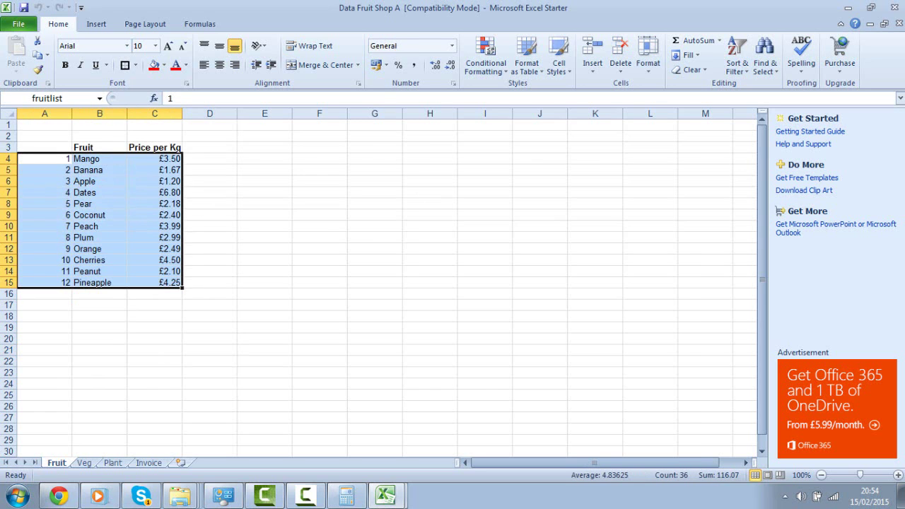
click(376, 500)
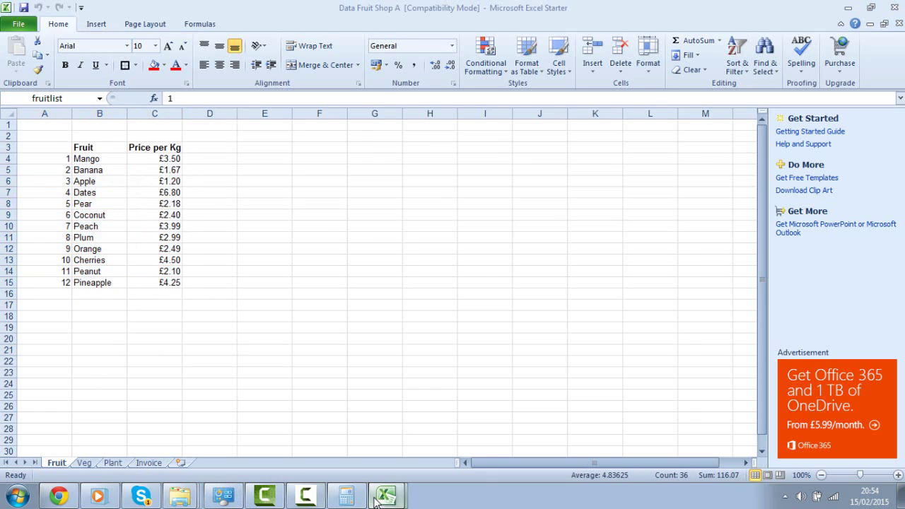
click(323, 384)
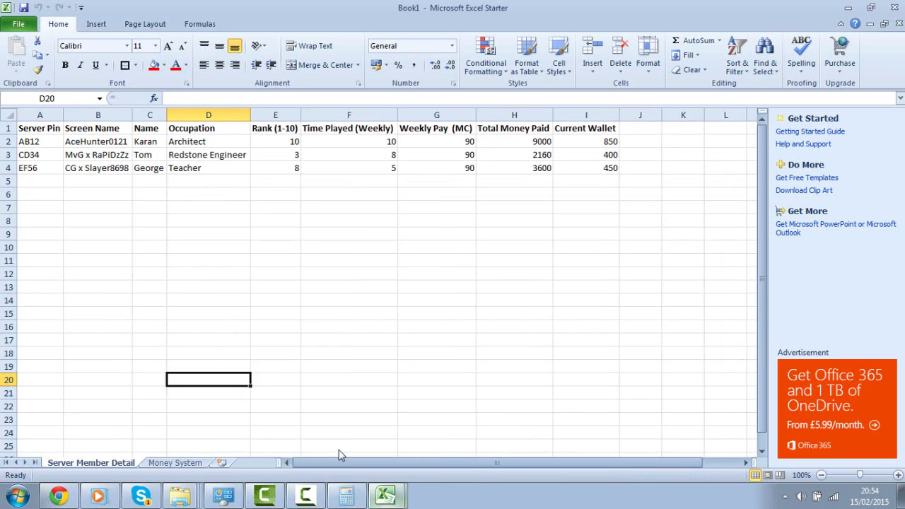
Step: Insert a new worksheet and rename it 'Job List'
click(222, 462)
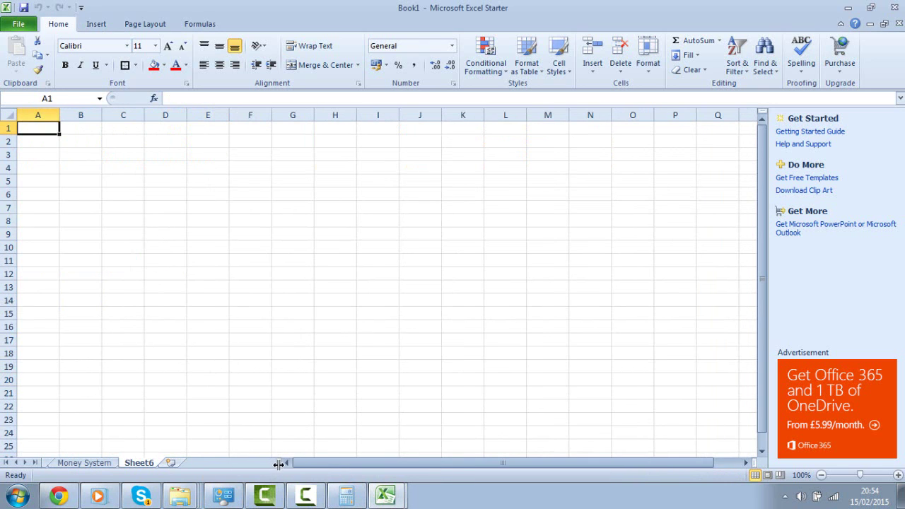
drag(279, 463, 472, 463)
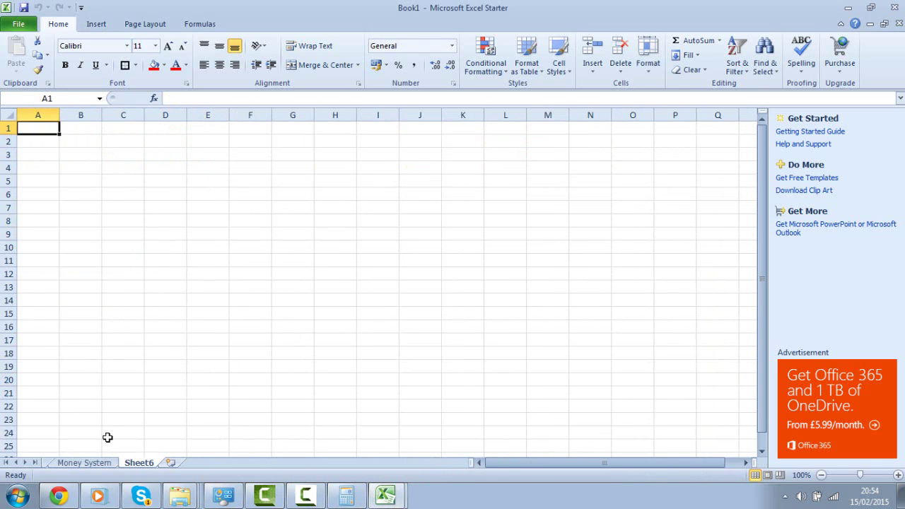
click(42, 463)
double_click(228, 462)
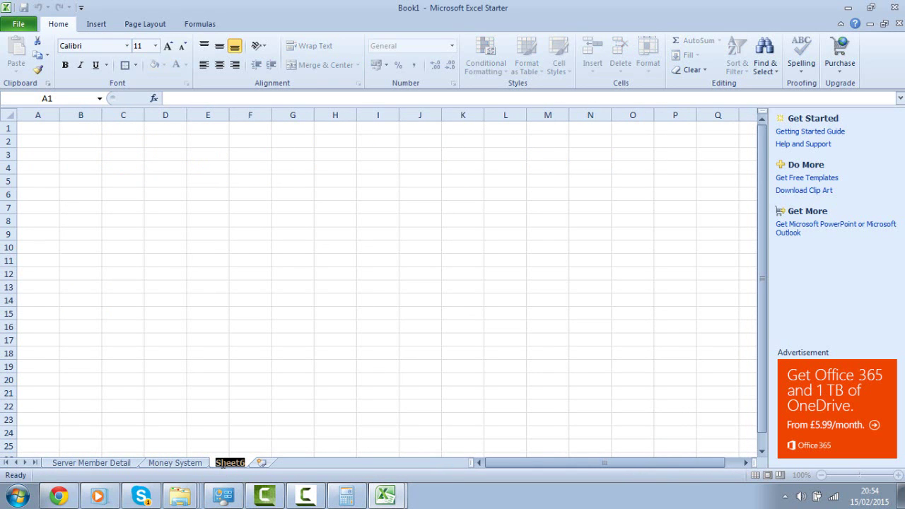
text(Job L)
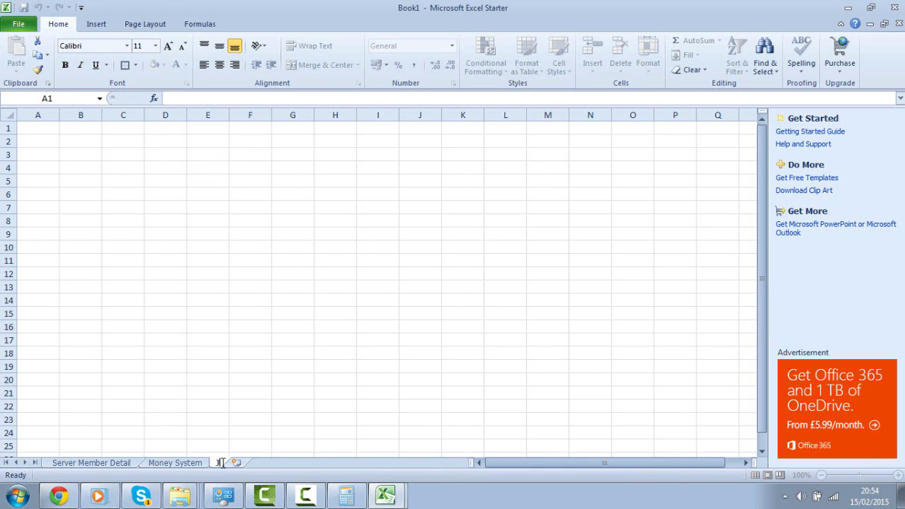
text(ist)
click(83, 464)
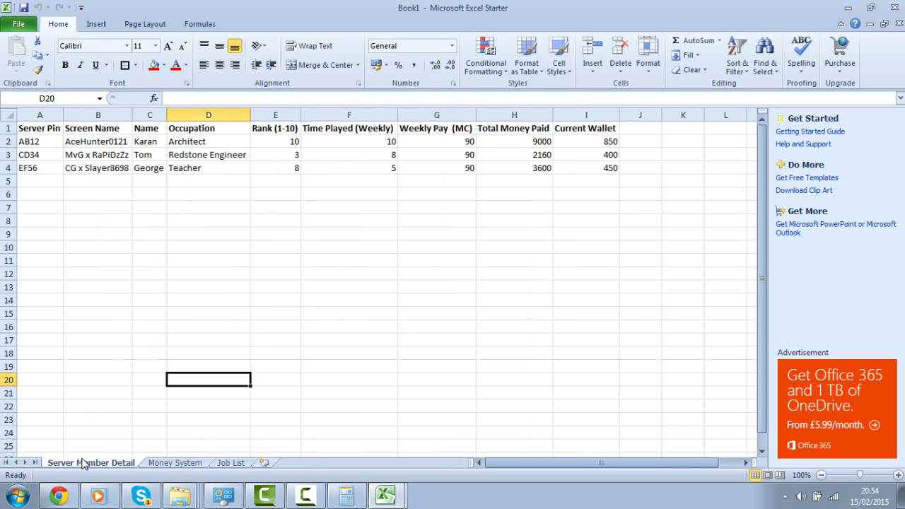
click(231, 463)
Step: Enter bold italic headings Jobs in A1 and Pay in B1
text(Jobs)
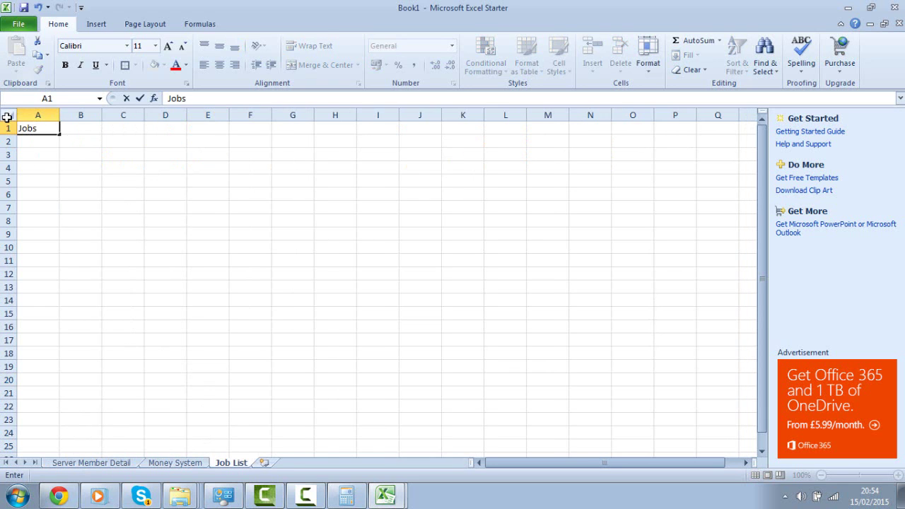
click(7, 128)
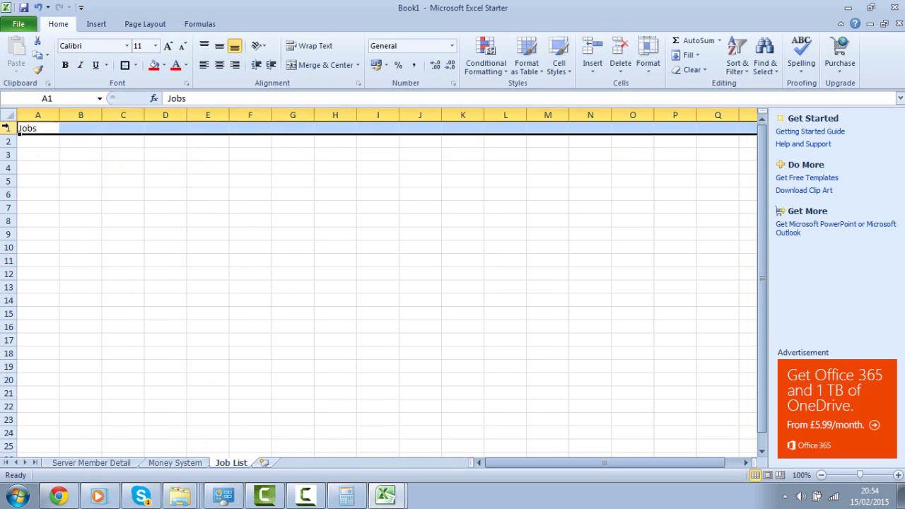
click(79, 65)
click(64, 65)
click(75, 129)
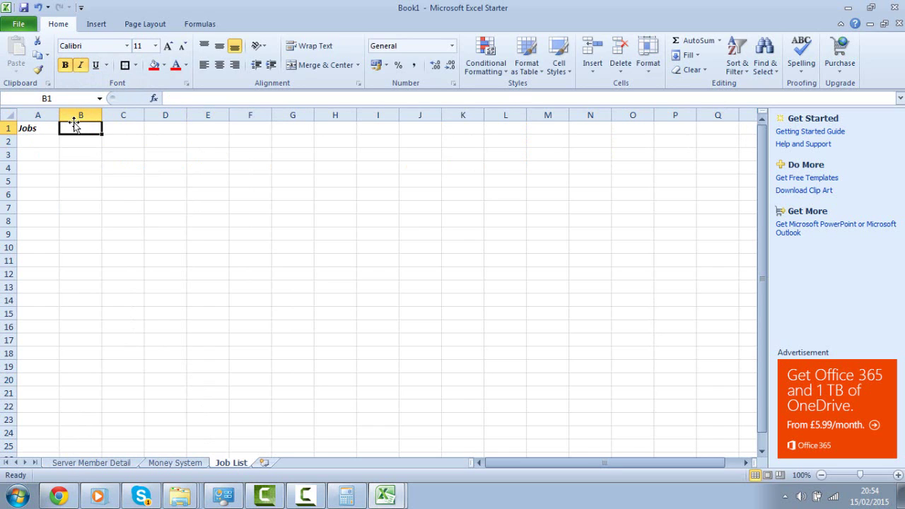
text(P)
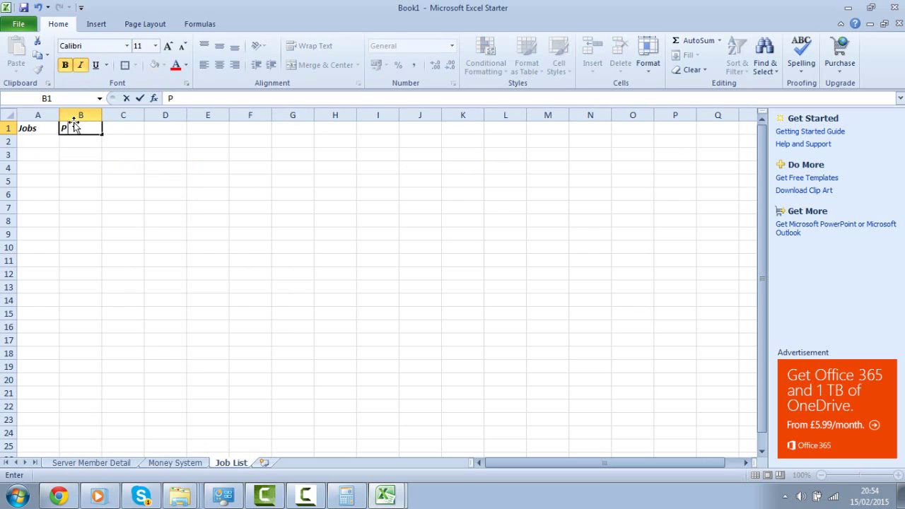
text(ay)
click(76, 186)
Step: Enter the first job, Archtiect, in cell A2
click(47, 140)
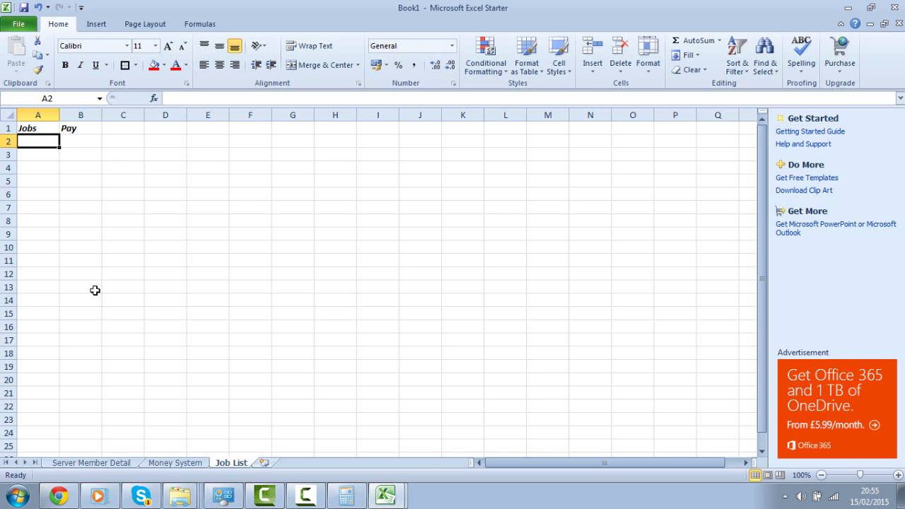
text(Arch)
click(95, 289)
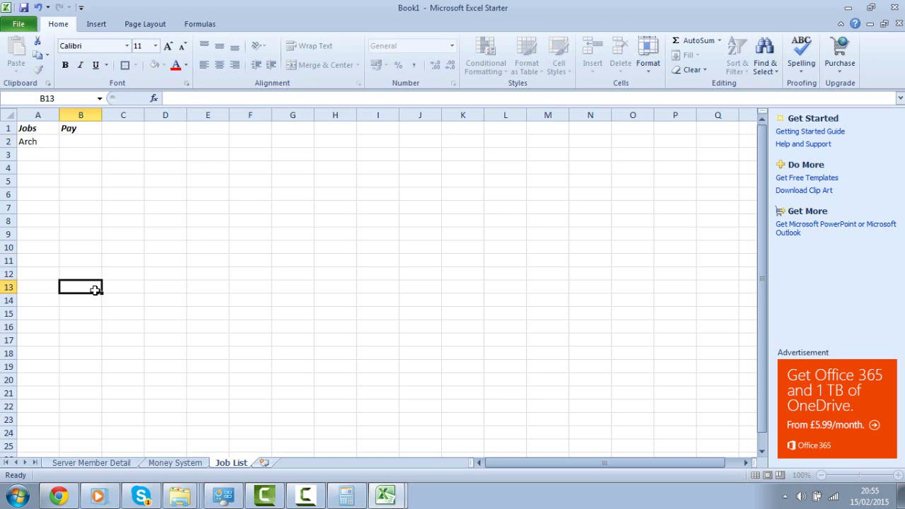
click(41, 140)
double_click(41, 140)
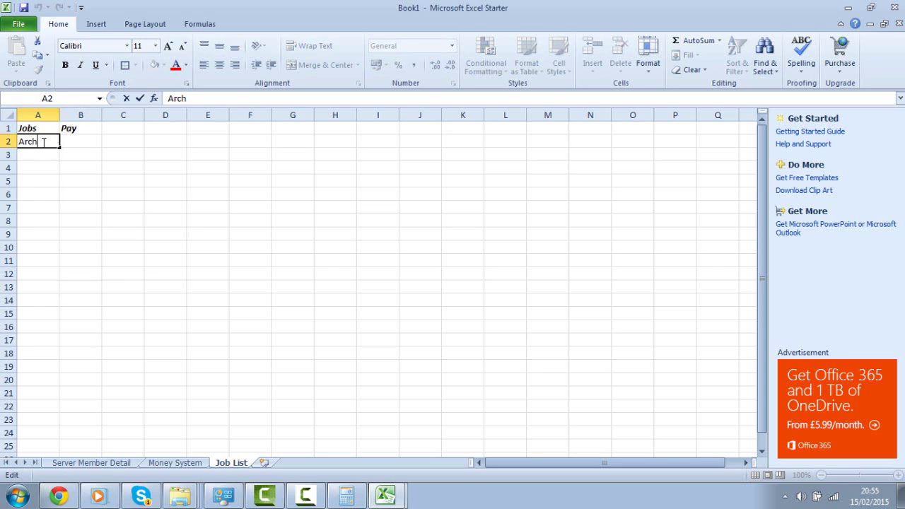
text(tiect)
click(55, 167)
click(118, 463)
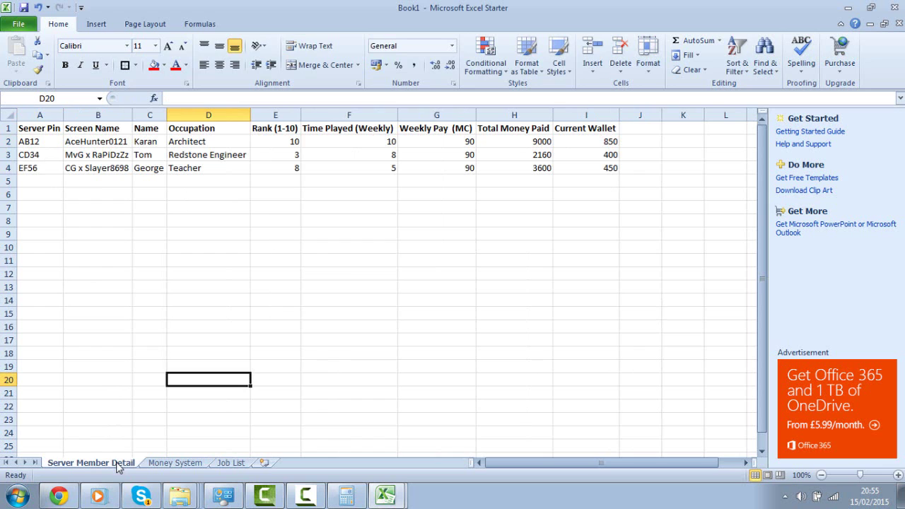
click(230, 463)
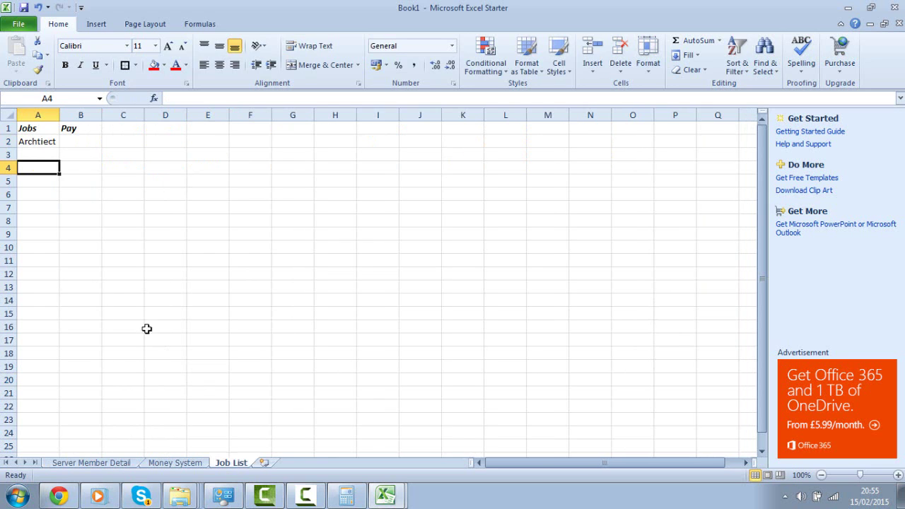
Step: Add RedStone Engineer and Teacher in A3:A4 and autofit column A
click(57, 155)
text(Red)
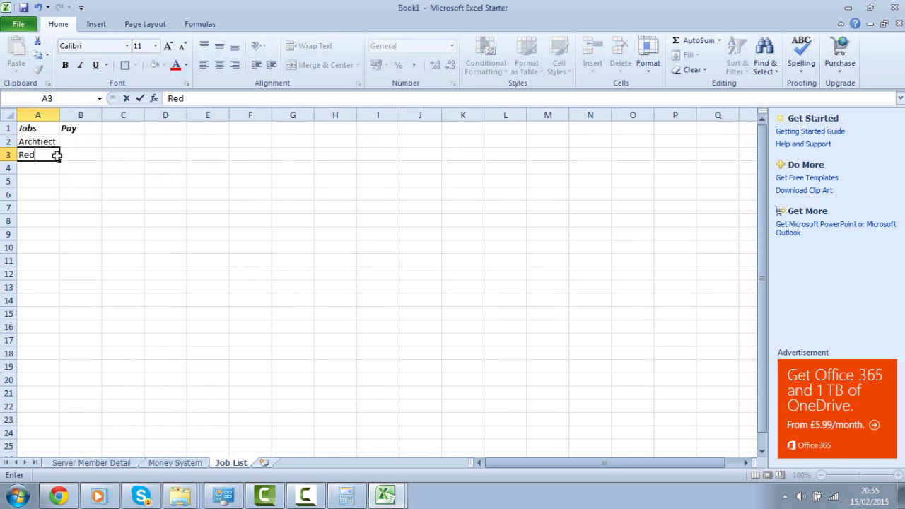
text(STONE)
key(BackSpace)
key(BackSpace)
key(BackSpace)
text(tone Enhg)
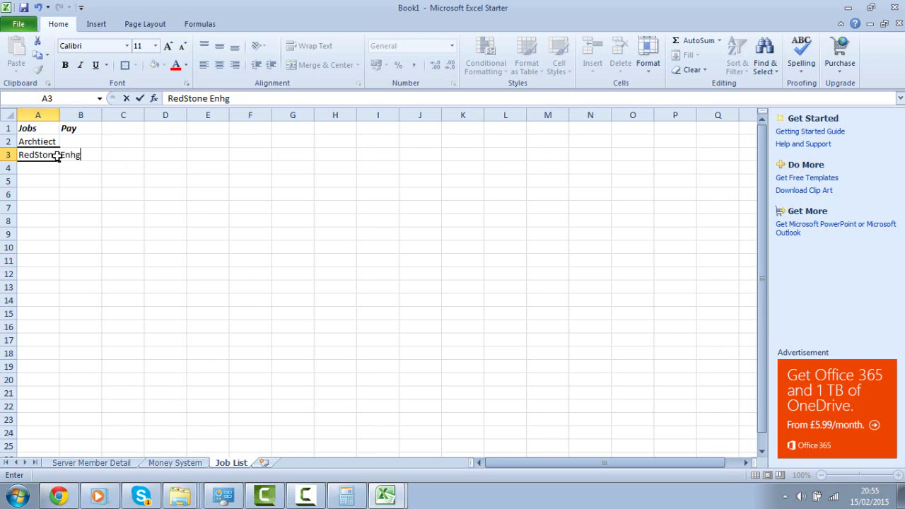
key(BackSpace)
key(BackSpace)
text(gi)
key(Return)
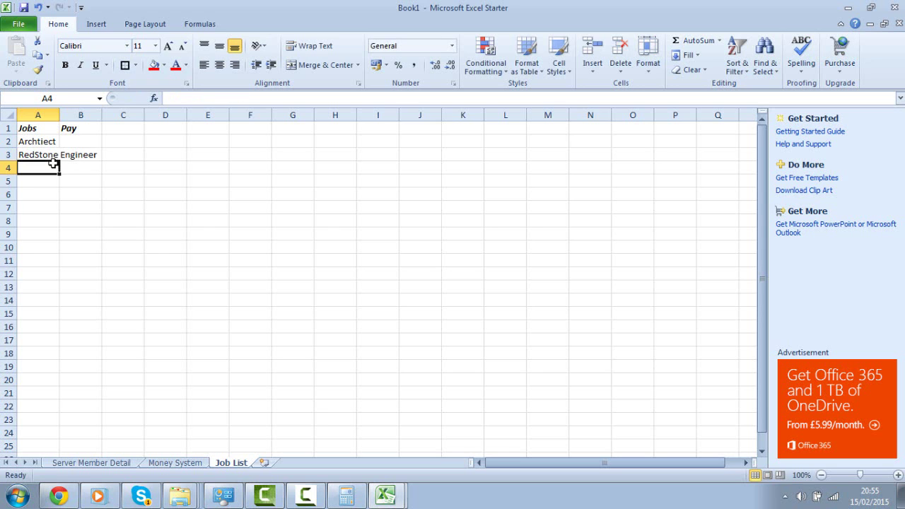
text(Teacher)
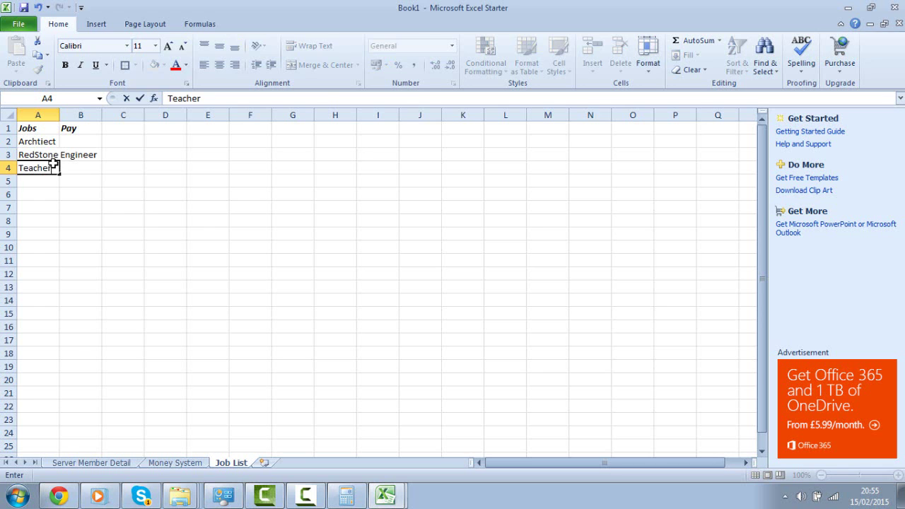
key(Return)
double_click(60, 115)
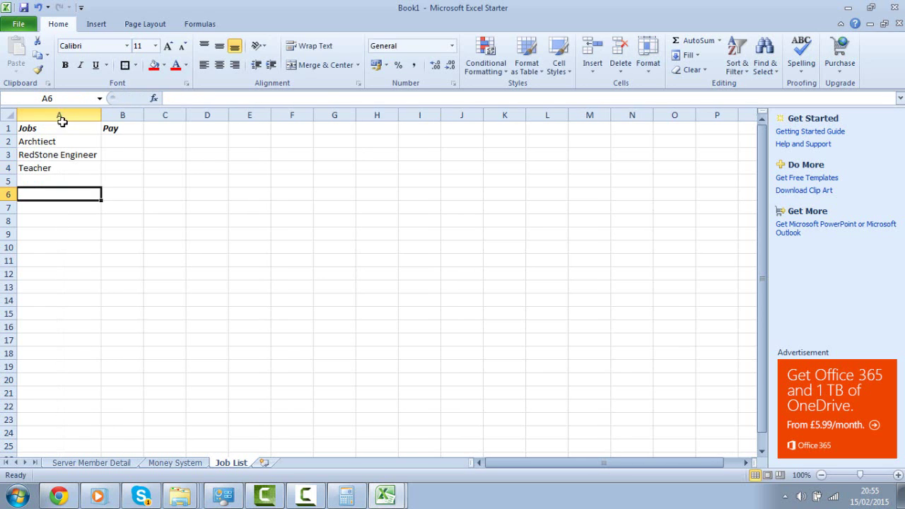
Step: Enter pay values 70, 80 and 60 in B2:B4
click(111, 142)
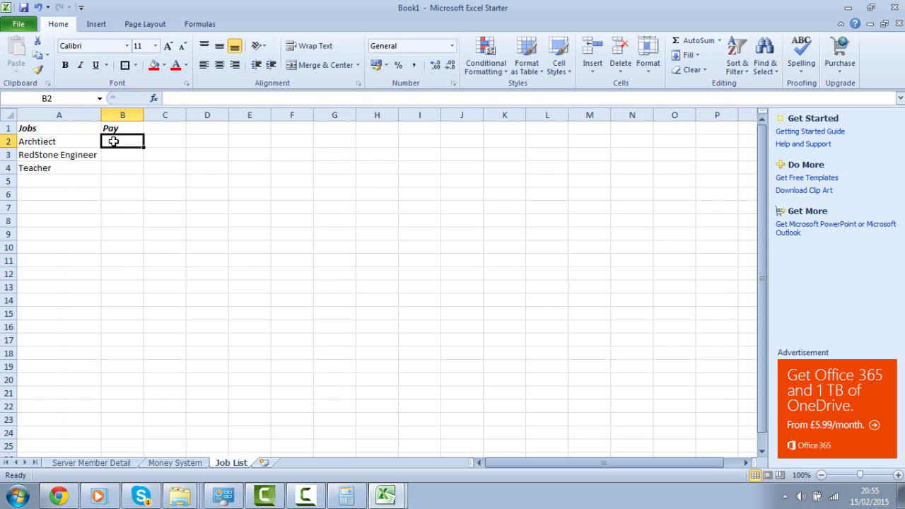
text(70)
key(Return)
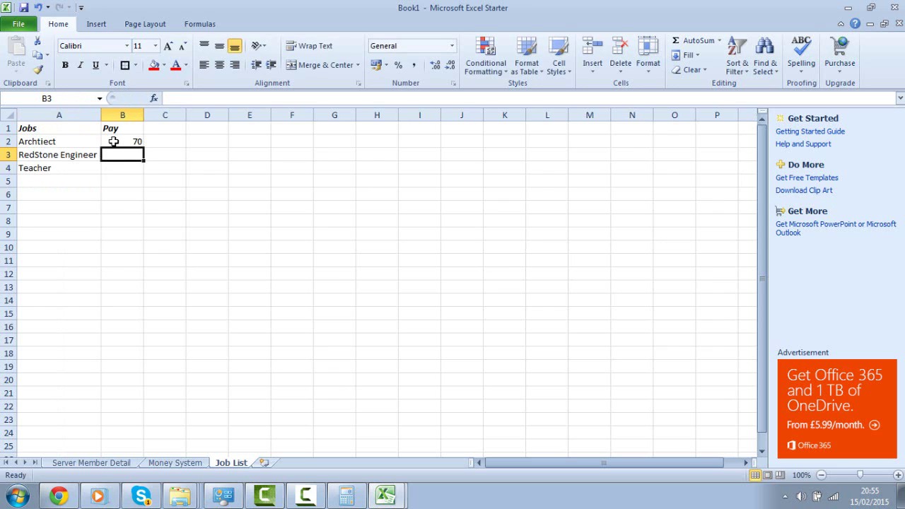
text(80)
key(Return)
text(60)
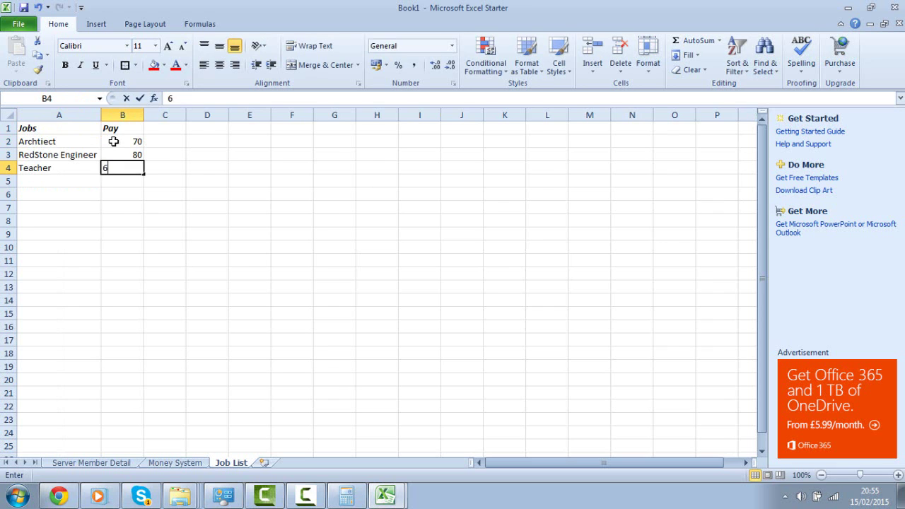
click(147, 225)
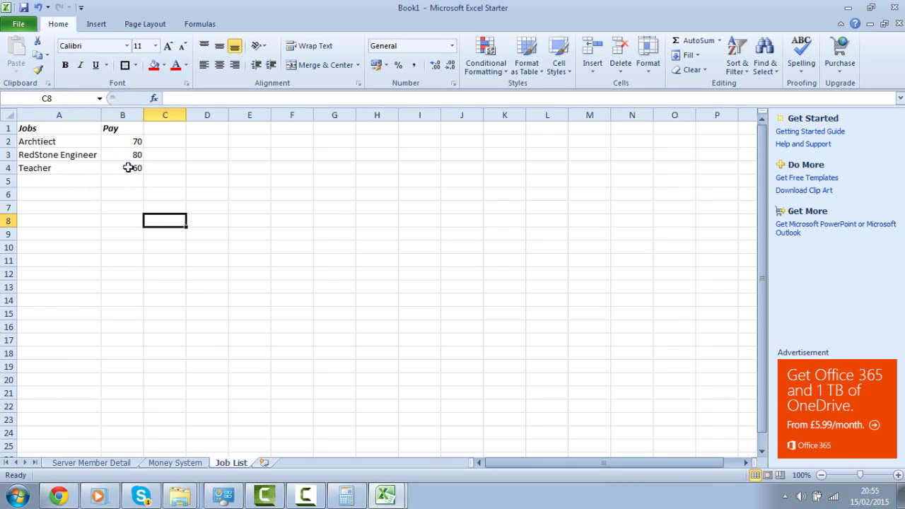
Step: Name the table range A1:B4 'Jobs' in the Name Box
drag(128, 165, 42, 128)
click(62, 99)
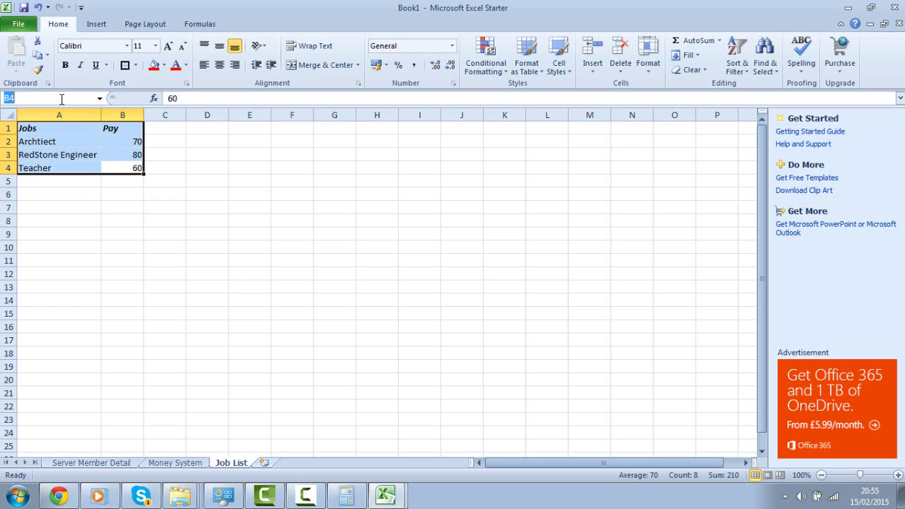
text(Jobs)
key(Return)
Step: Reselect the job table and type GDHFX into the Name Box
click(88, 237)
drag(72, 131, 41, 128)
click(107, 165)
click(125, 205)
click(67, 98)
click(43, 97)
text(GDHFX)
click(78, 325)
Step: Name the job rows without headers 'Job Lis'
drag(120, 170, 66, 145)
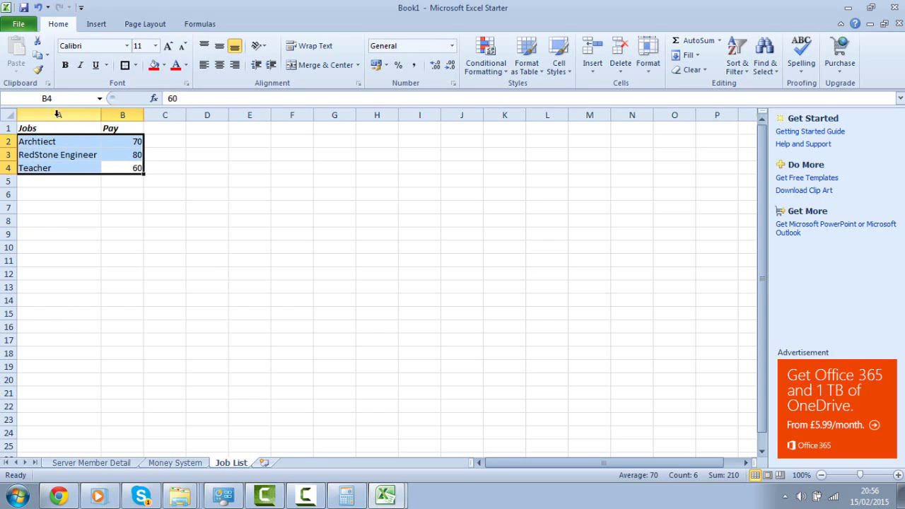
click(78, 101)
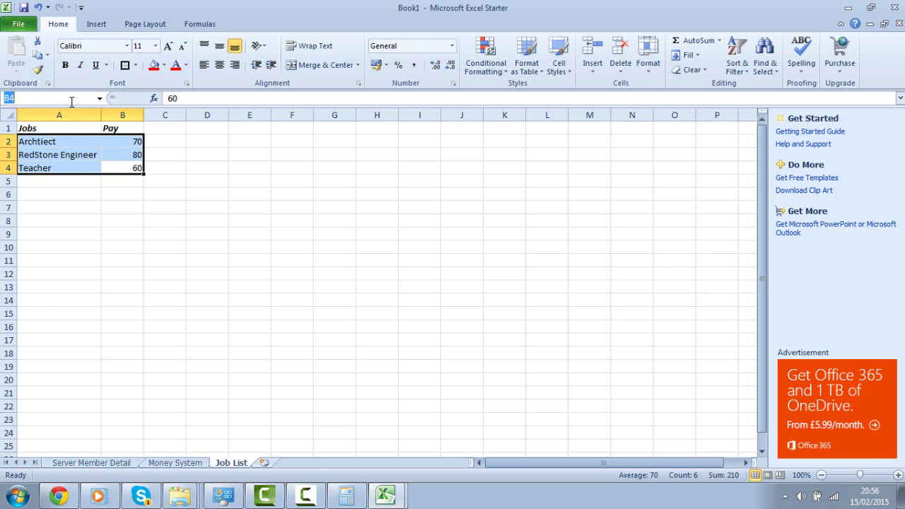
text(Job Lis)
key(Return)
click(165, 260)
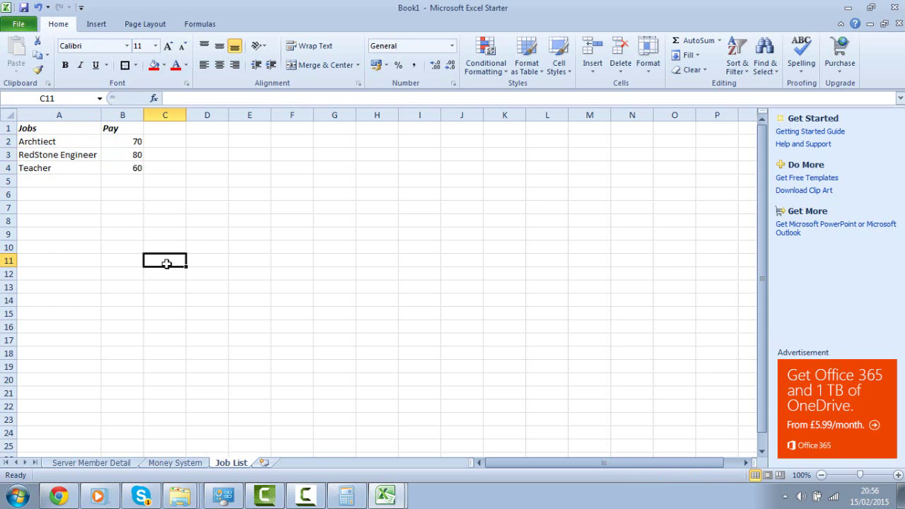
click(88, 462)
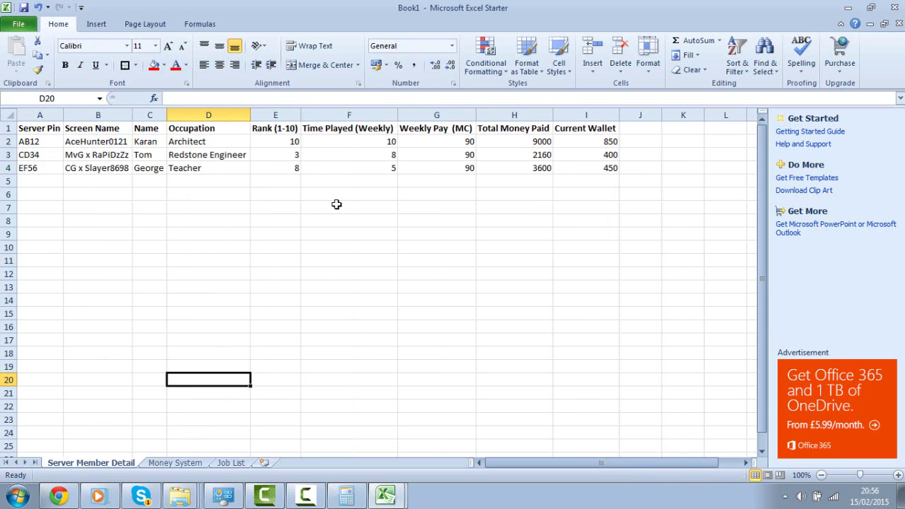
Step: Browse the Insert, Formulas, Page Layout and Home ribbon tabs, then show the File Info page
click(244, 145)
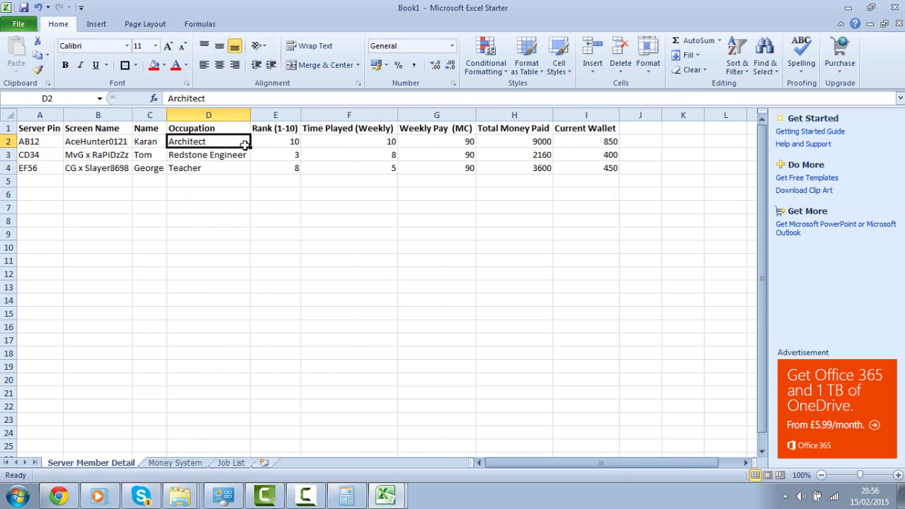
click(240, 199)
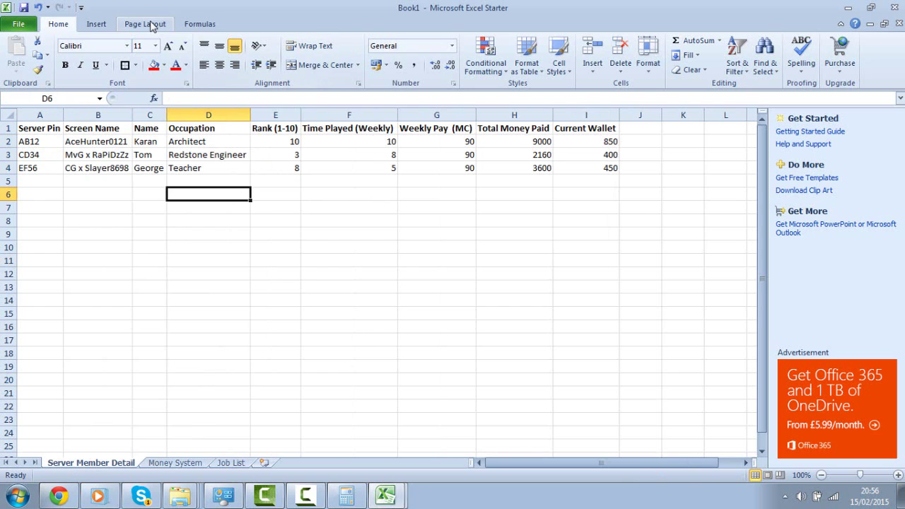
click(98, 26)
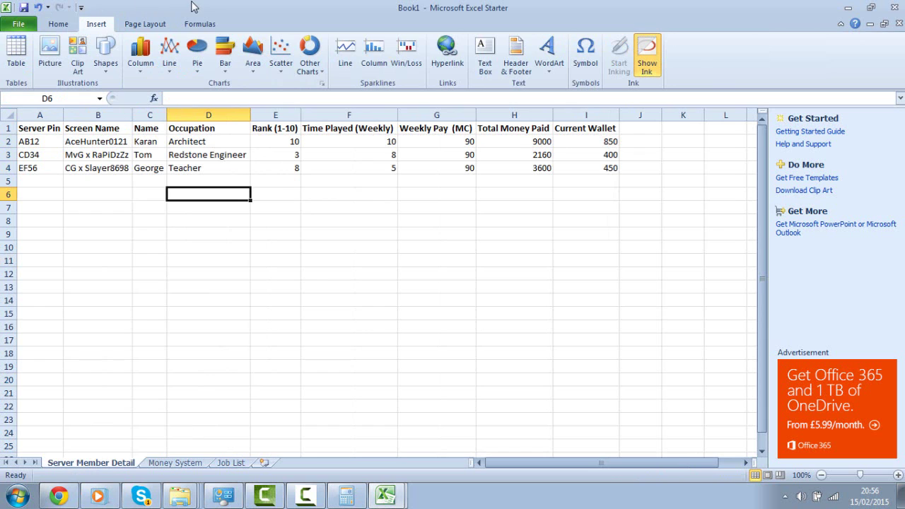
click(200, 24)
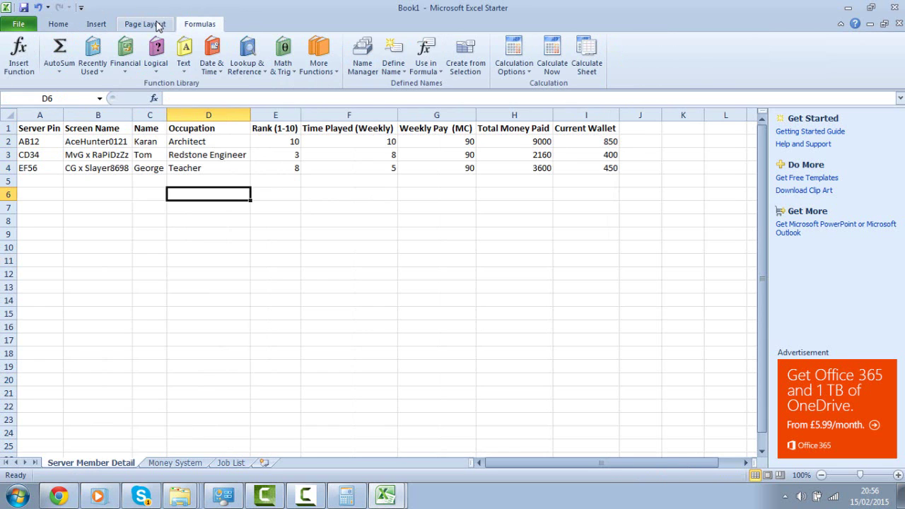
click(158, 26)
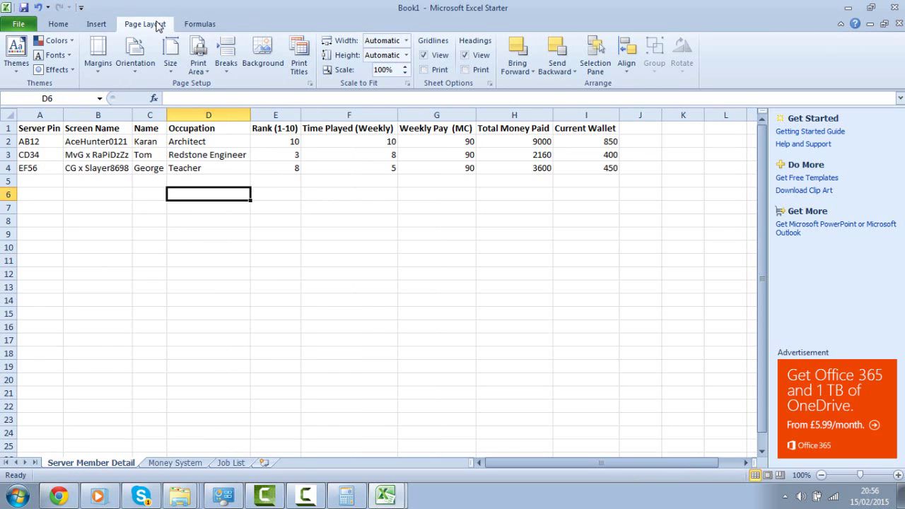
click(60, 24)
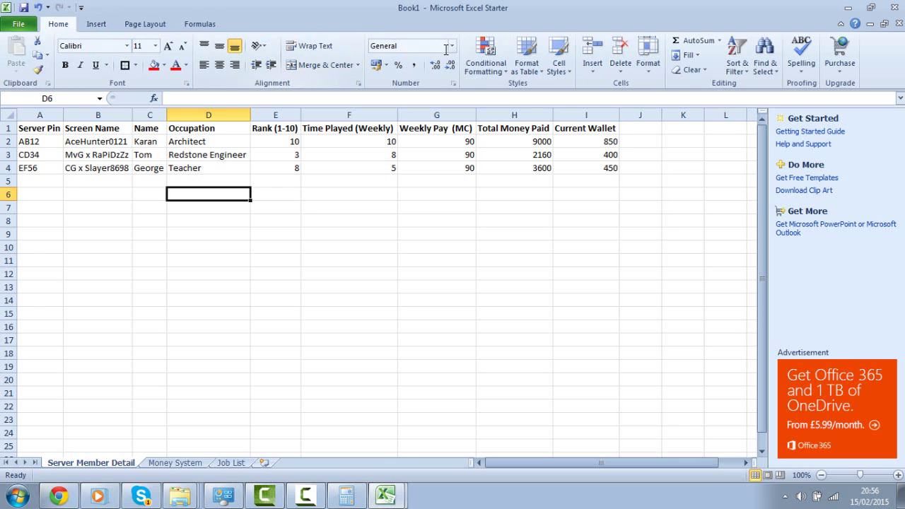
right_click(168, 1)
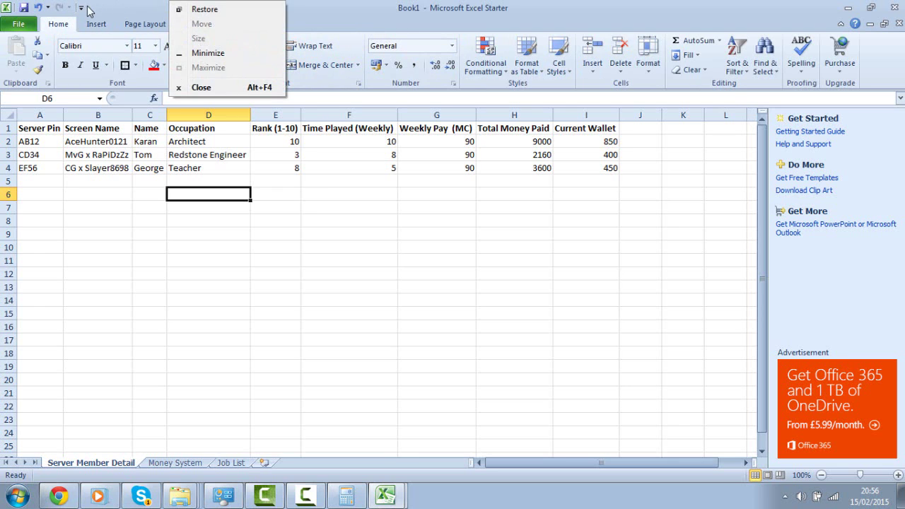
click(88, 10)
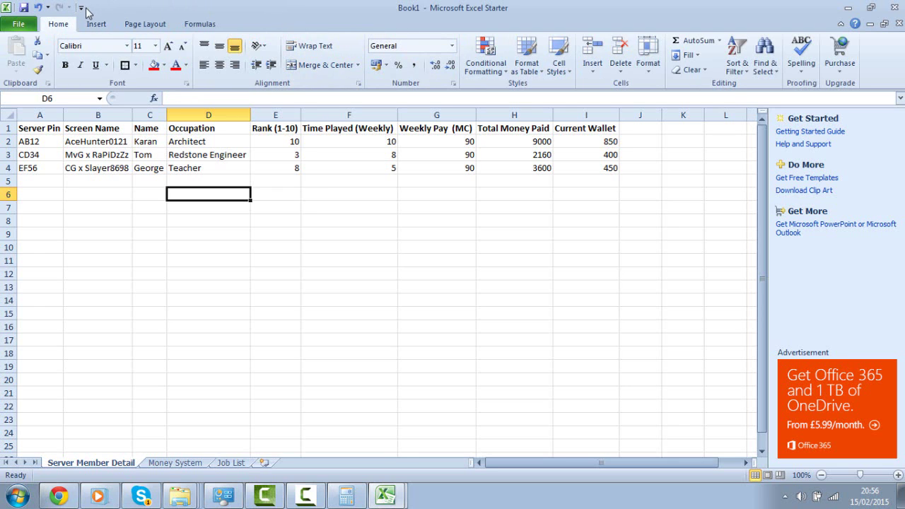
click(204, 23)
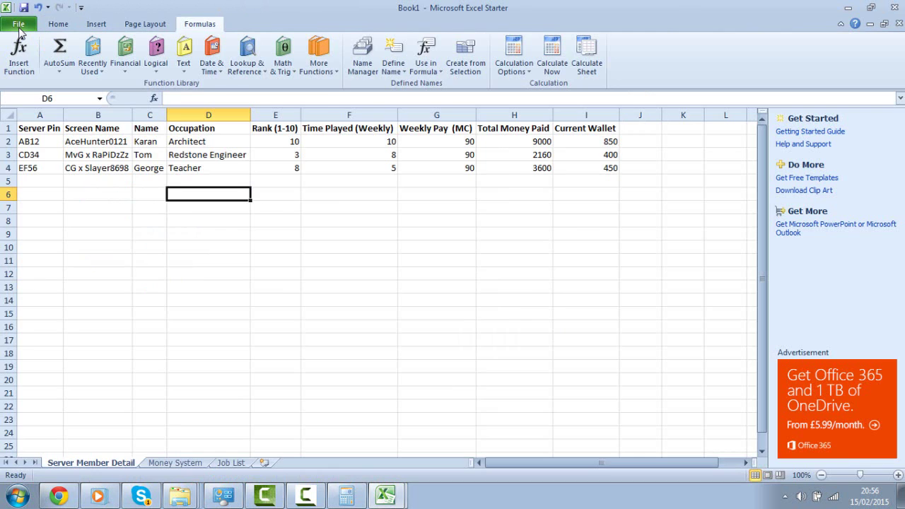
click(18, 28)
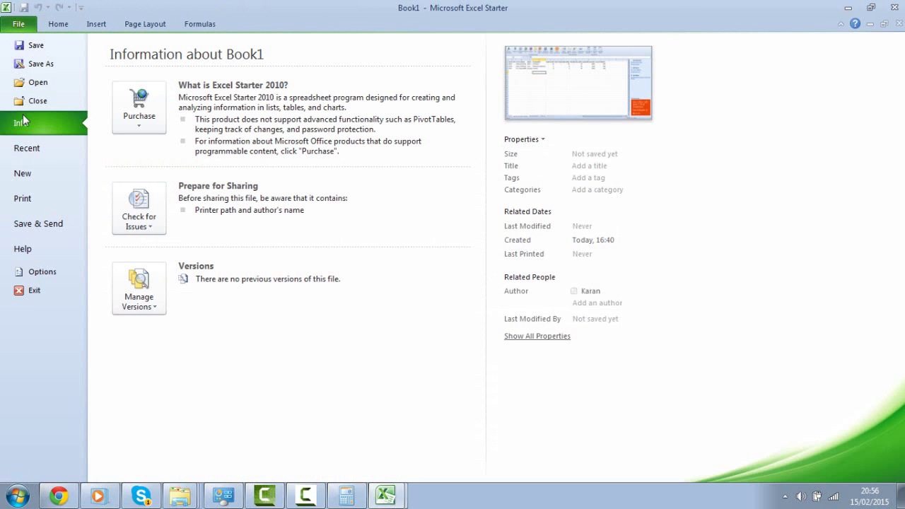
Step: In Excel Options, set the General colour scheme to Black and apply it
click(42, 271)
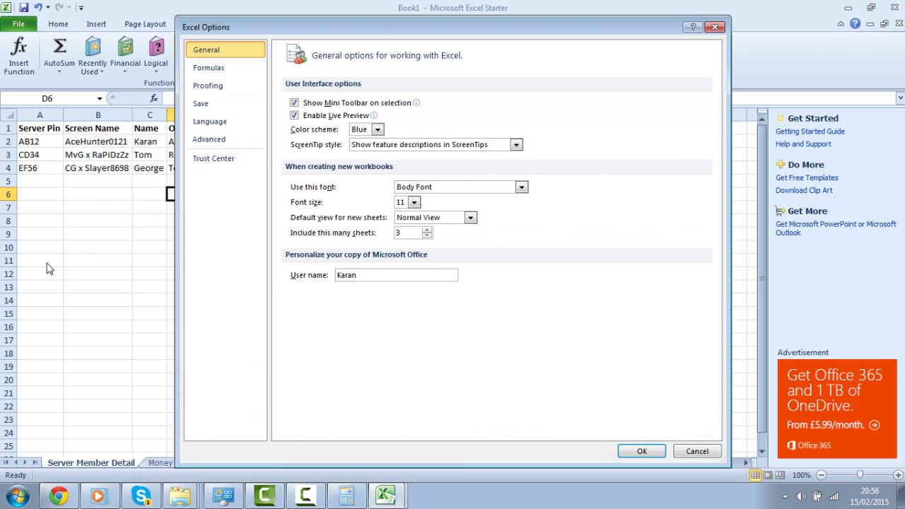
click(253, 140)
click(247, 121)
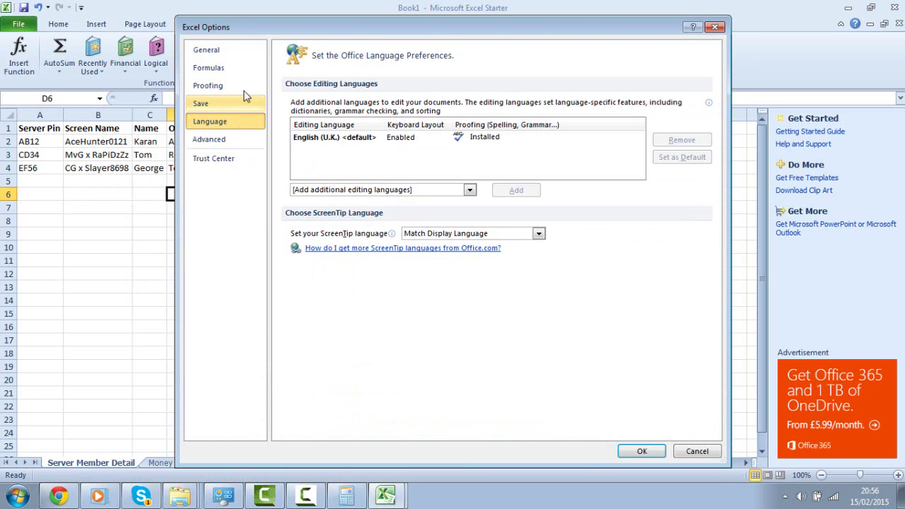
click(244, 68)
click(245, 86)
click(242, 160)
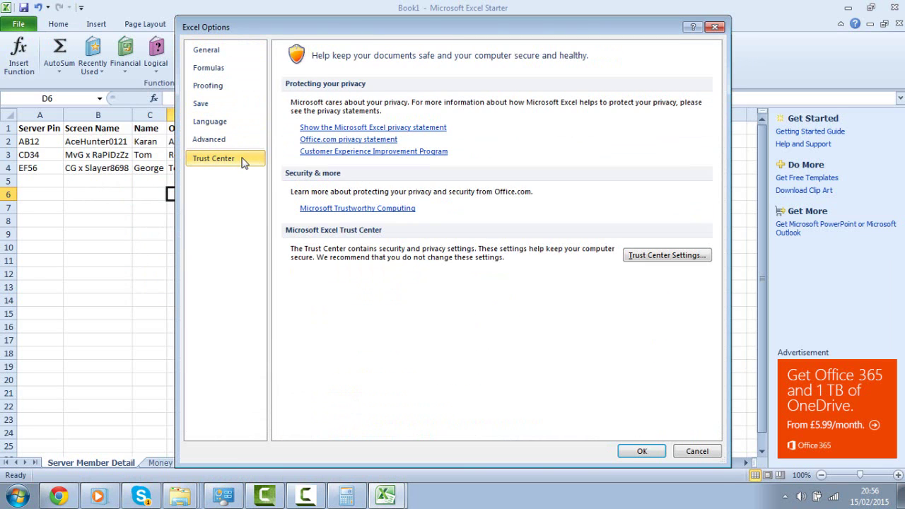
click(228, 54)
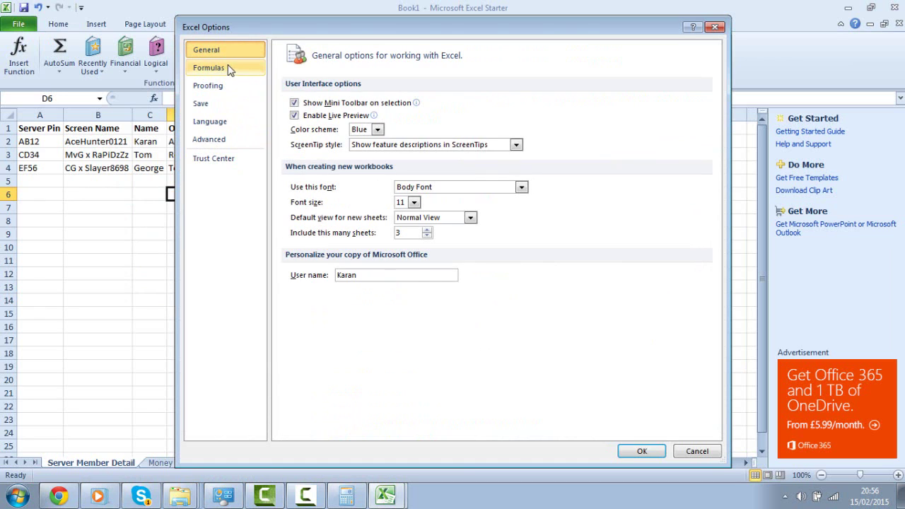
click(377, 129)
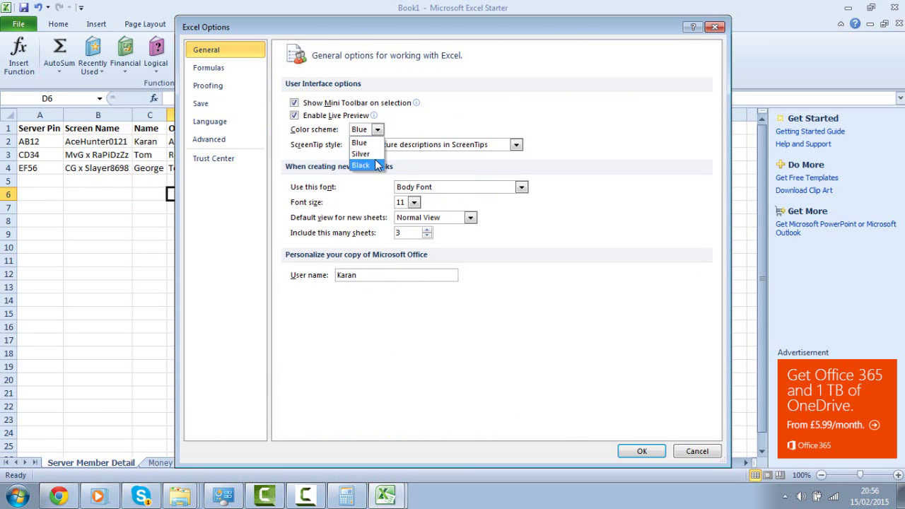
click(377, 165)
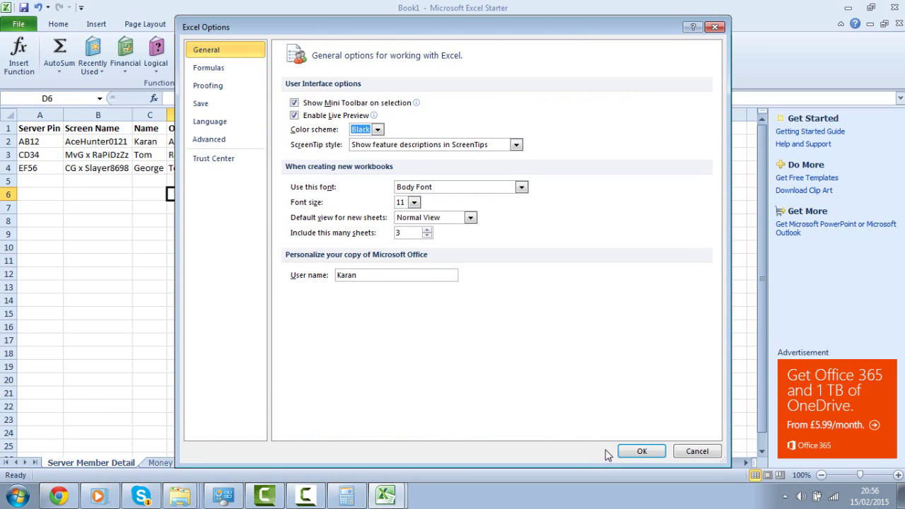
click(636, 452)
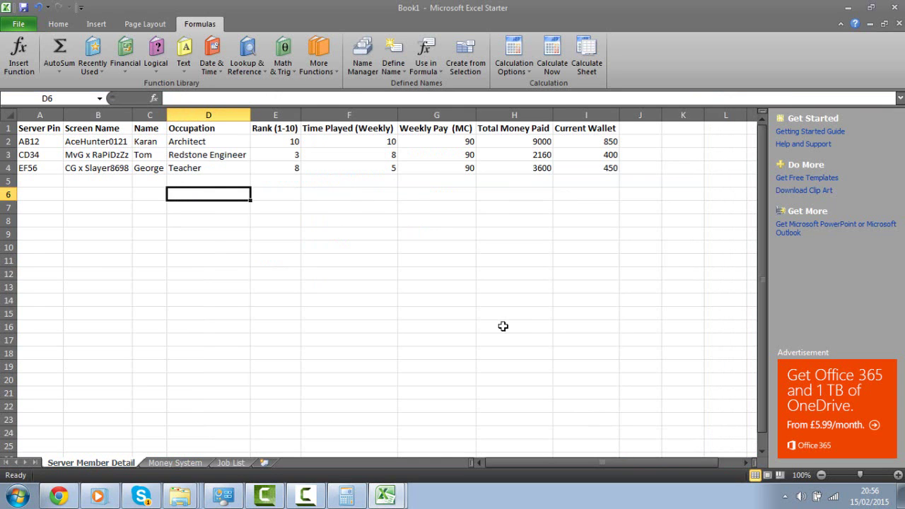
Step: On Server Member Detail, bring up Insert Function for D6 and search for Vlookup
click(231, 462)
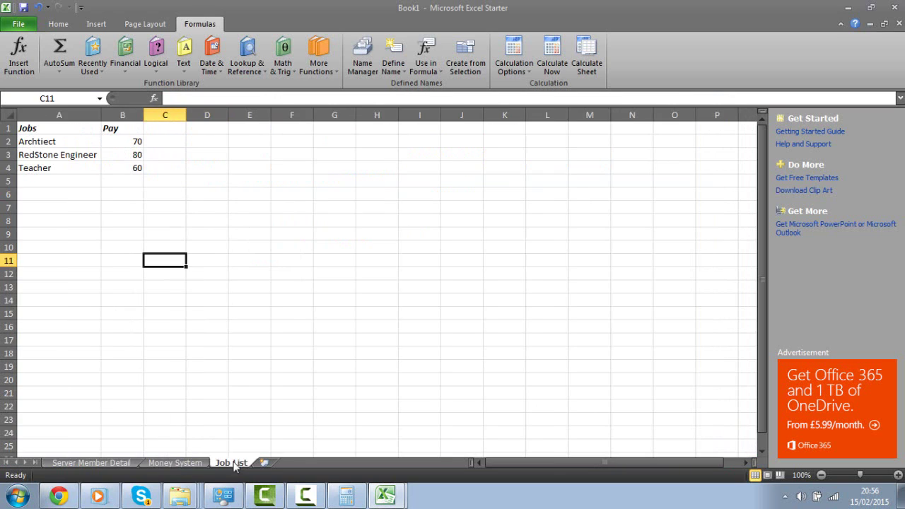
click(111, 461)
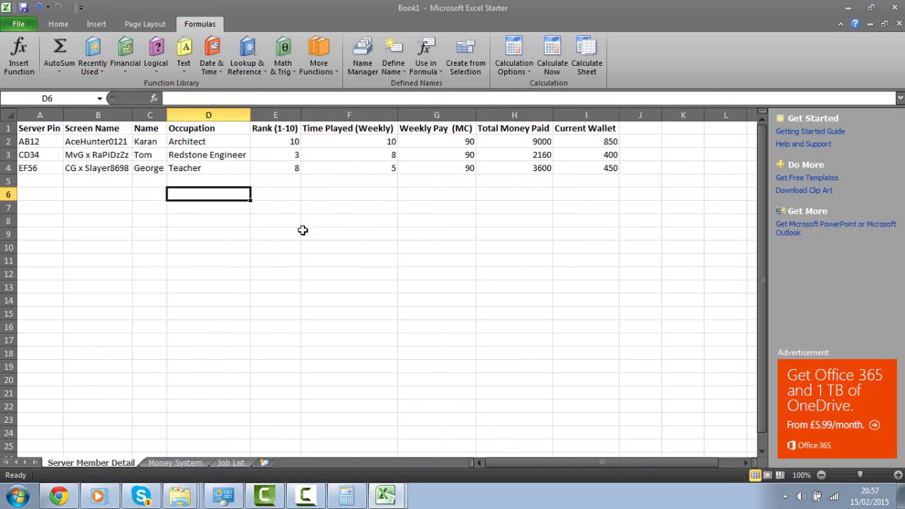
click(153, 98)
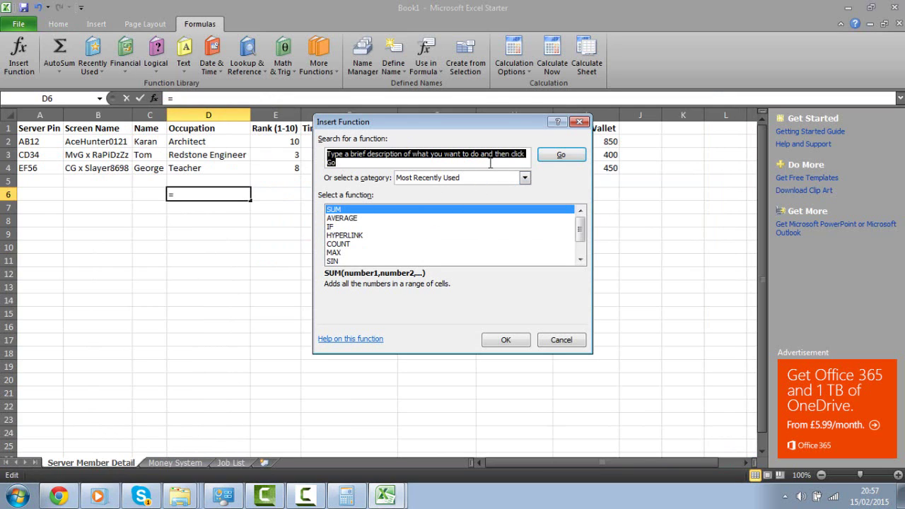
text(C)
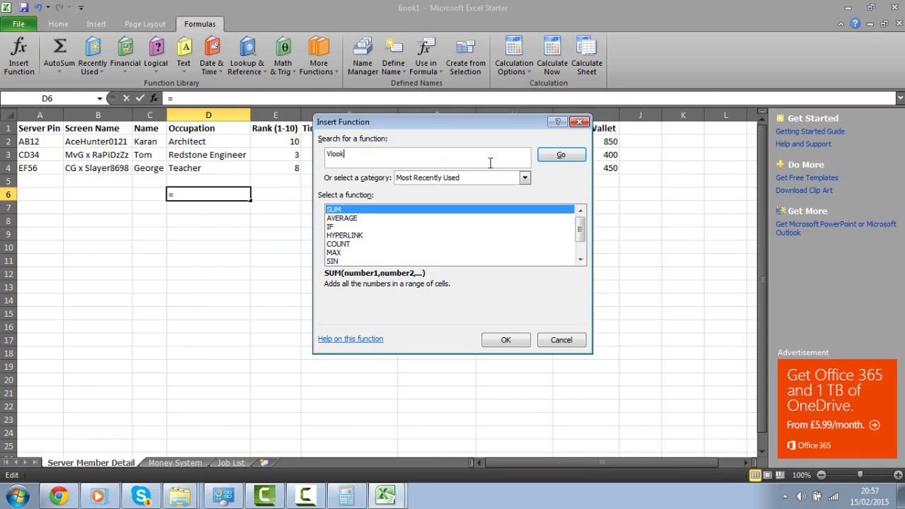
click(559, 156)
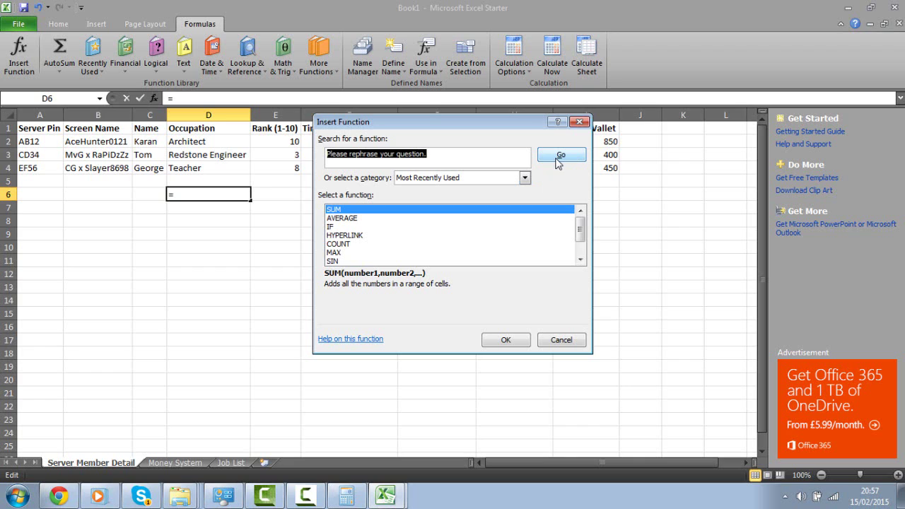
click(581, 259)
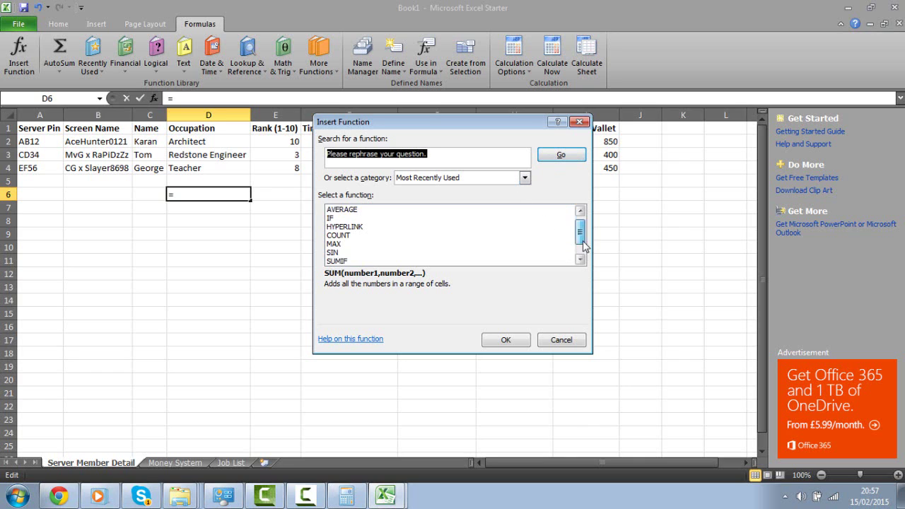
click(580, 258)
click(580, 259)
Step: Switch the category to All, jump to V, and insert VLOOKUP
click(524, 178)
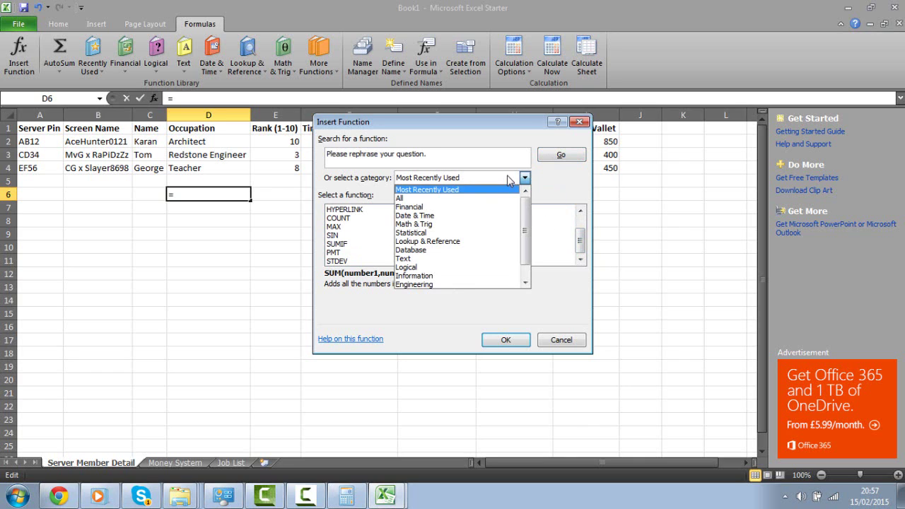
click(505, 199)
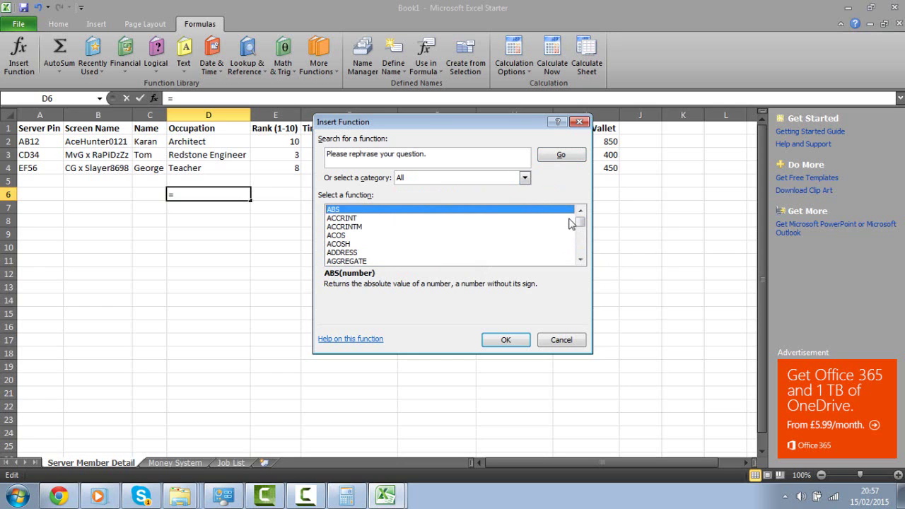
key(v)
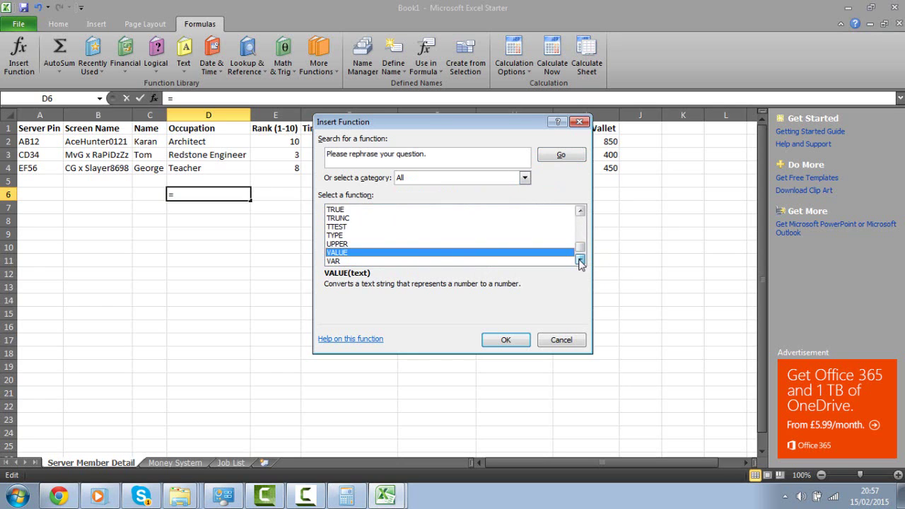
click(579, 260)
click(579, 260)
click(579, 260)
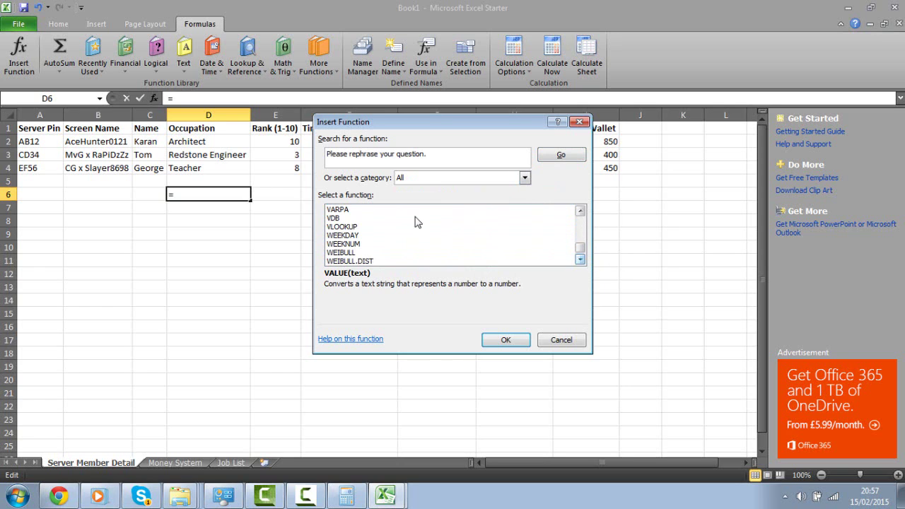
click(344, 227)
double_click(343, 228)
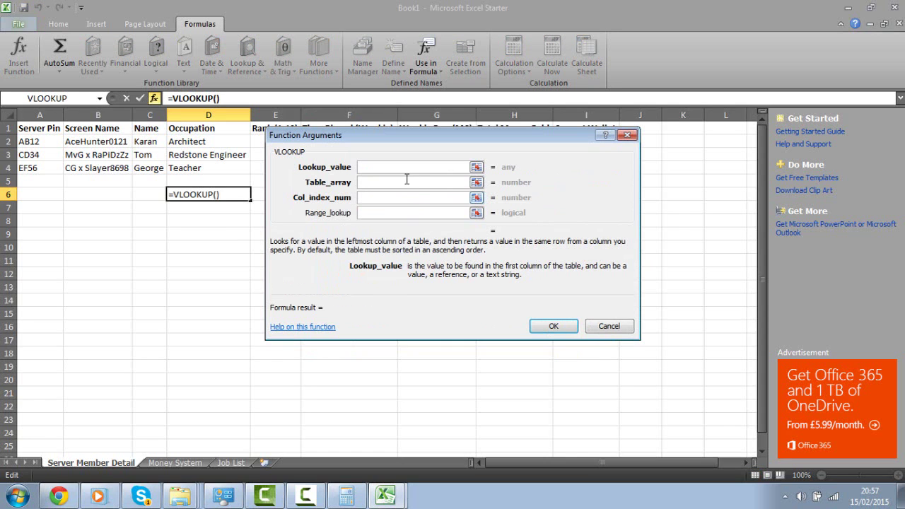
Step: Set the Lookup_value argument to the Job List range A2:B4
click(475, 167)
text(jo)
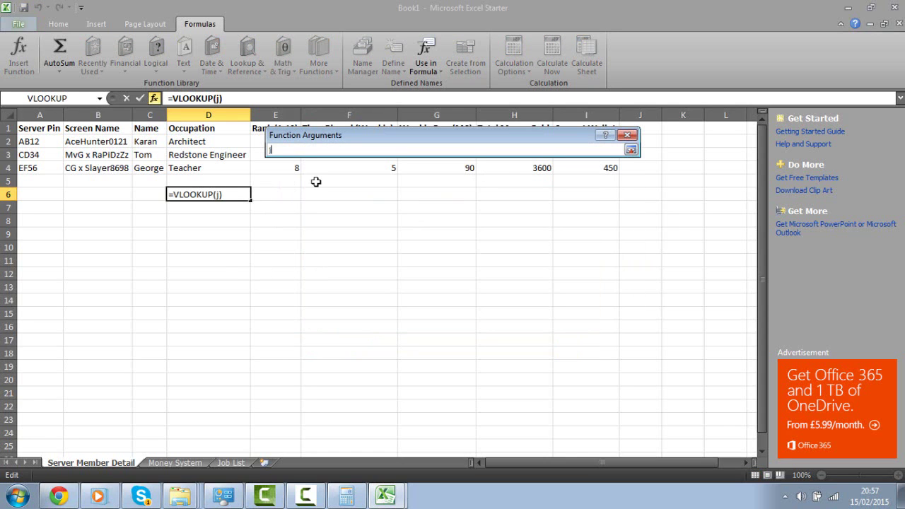
key(BackSpace)
key(BackSpace)
text(ob)
key(BackSpace)
key(BackSpace)
key(BackSpace)
click(231, 462)
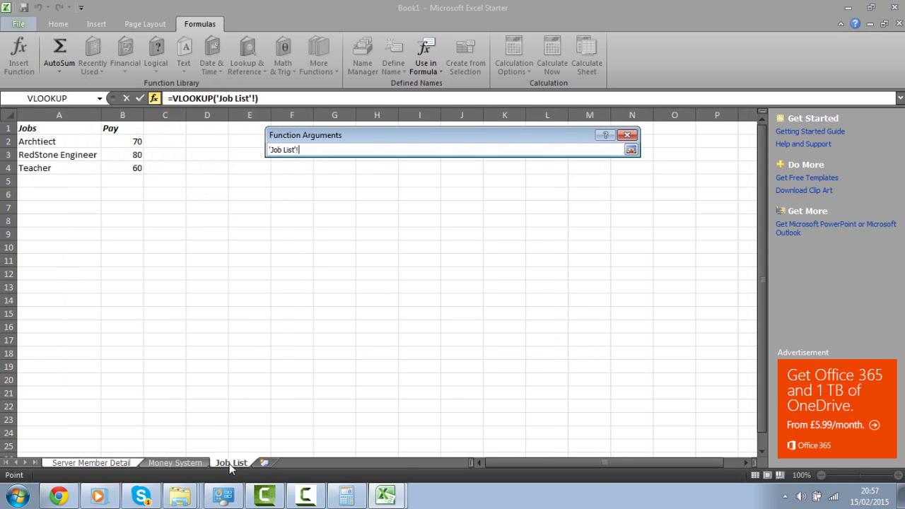
drag(55, 141, 117, 163)
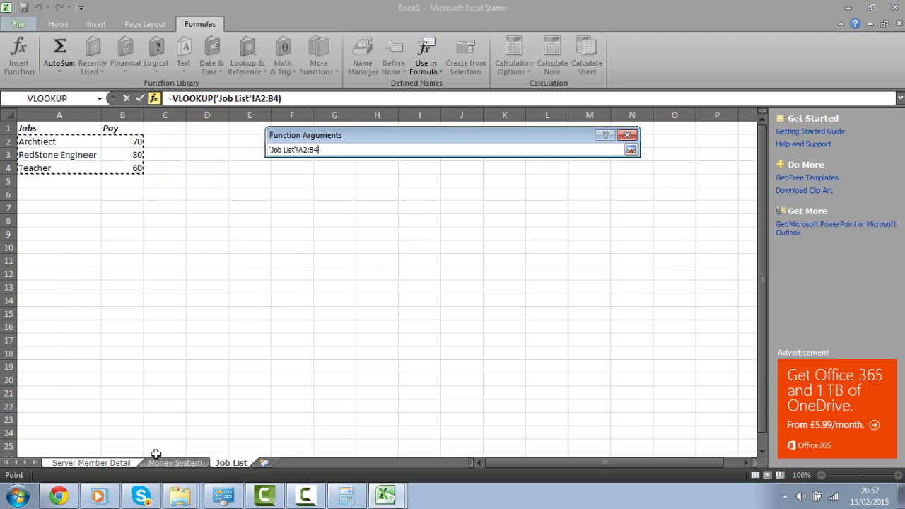
click(117, 464)
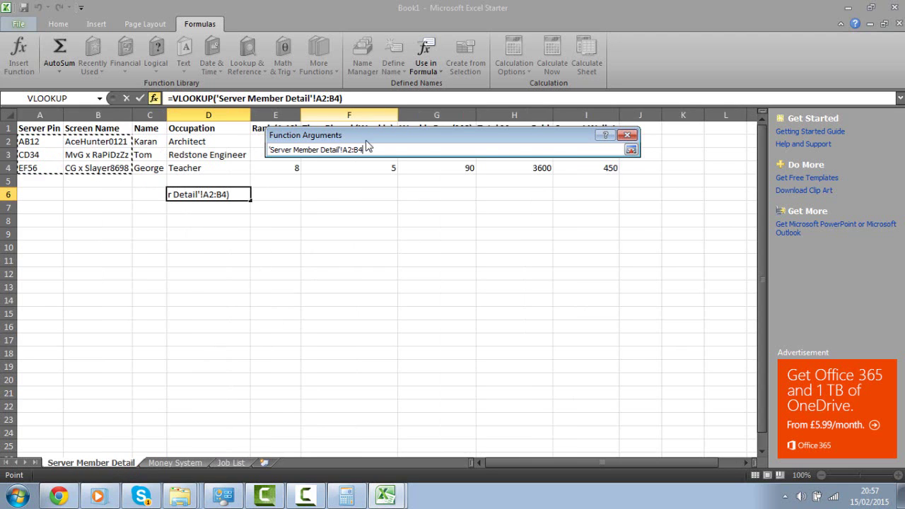
click(225, 463)
click(630, 151)
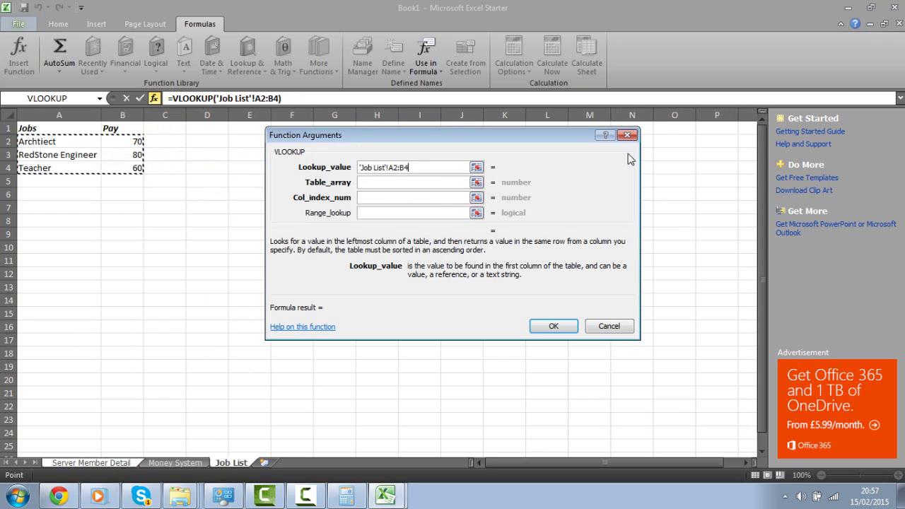
Step: Trim the lookup value, try a Job List cell as Table_array, then cancel the formula
click(388, 168)
click(400, 185)
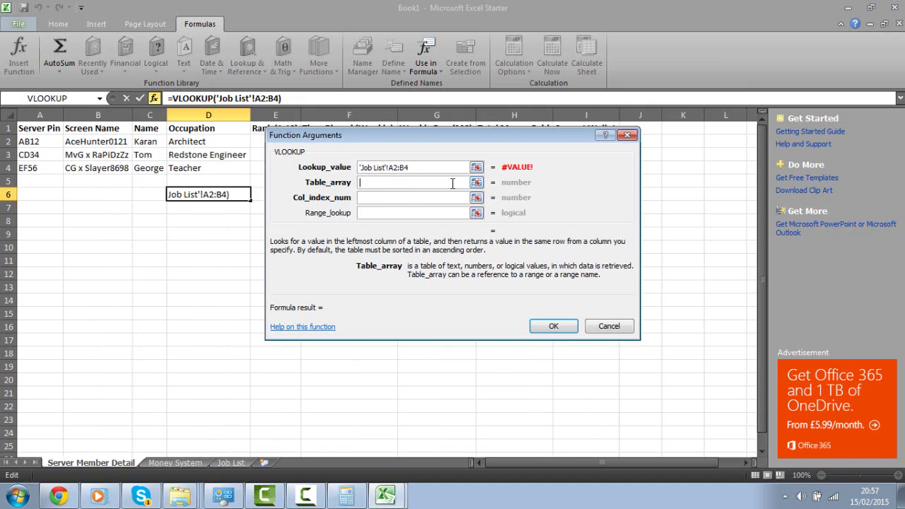
click(388, 167)
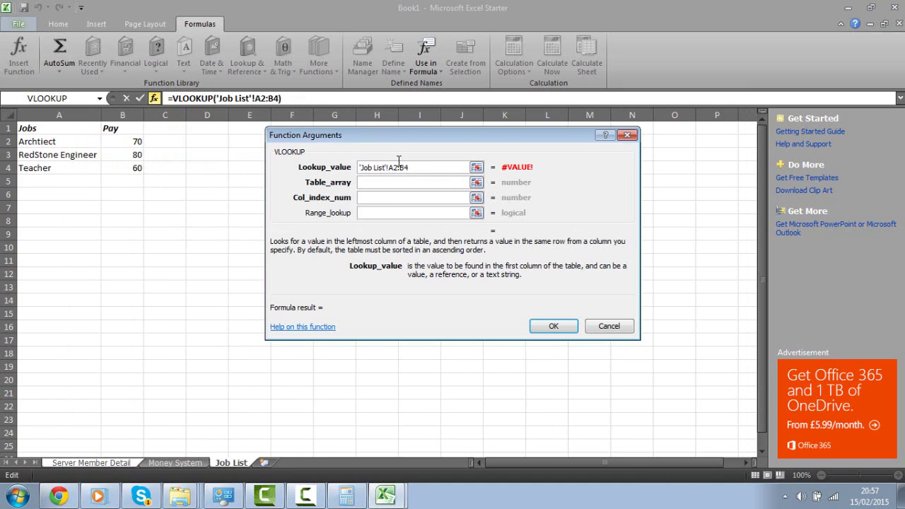
key(BackSpace)
click(399, 181)
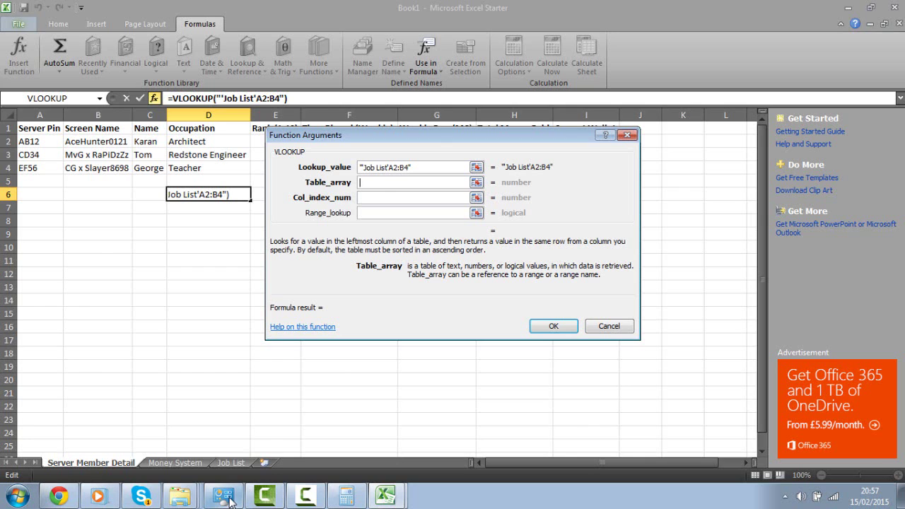
click(234, 463)
click(32, 142)
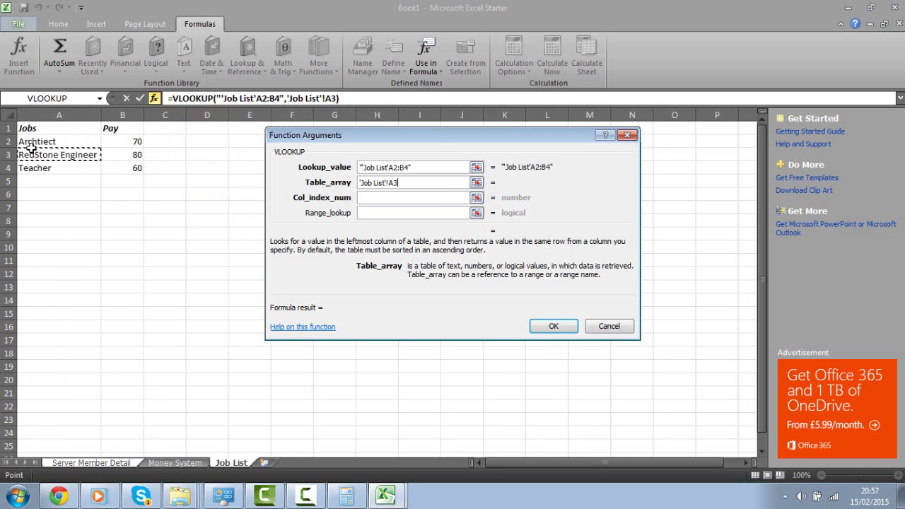
key(BackSpace)
key(BackSpace)
key(BackSpace)
key(BackSpace)
key(BackSpace)
key(BackSpace)
key(BackSpace)
key(BackSpace)
key(BackSpace)
key(BackSpace)
key(BackSpace)
key(BackSpace)
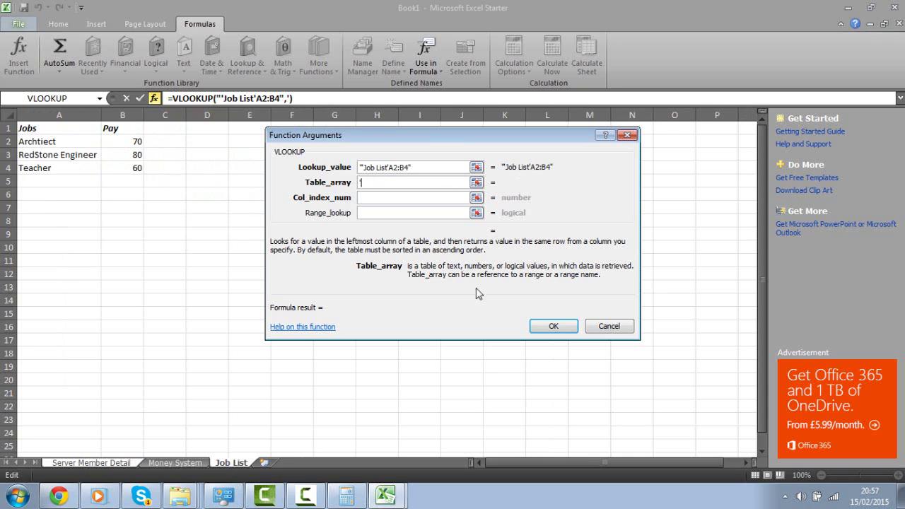
click(601, 326)
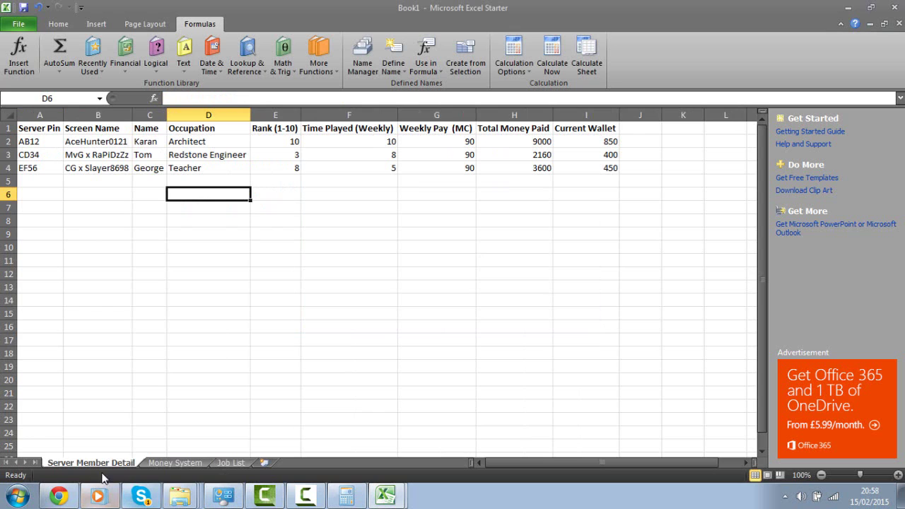
Step: Copy the Job List table A1:B4 and paste it one column to the right, starting at B1
click(230, 462)
drag(136, 167, 63, 135)
right_click(67, 140)
click(85, 153)
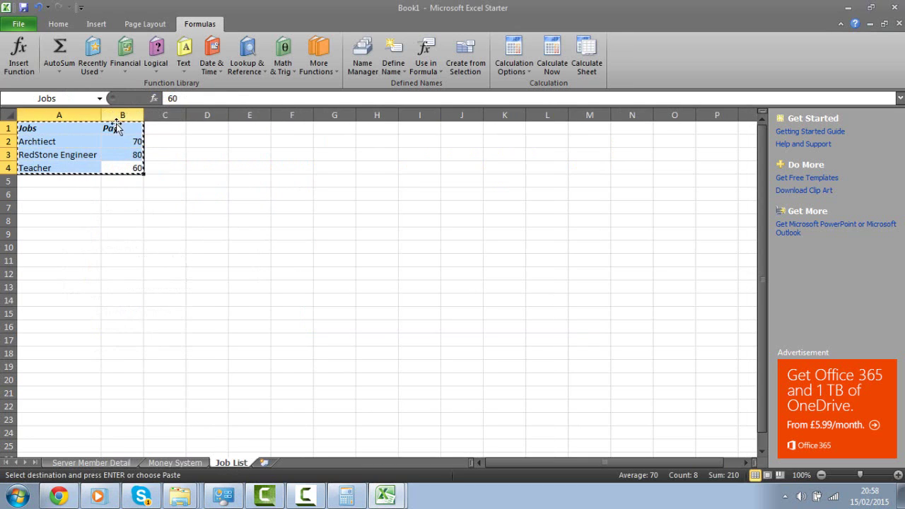
click(116, 127)
key(Return)
Step: Undo the accidental move of Architect and name the selected job table Jobs
click(117, 141)
drag(142, 145, 122, 141)
key(ctrl+z)
click(181, 187)
click(78, 101)
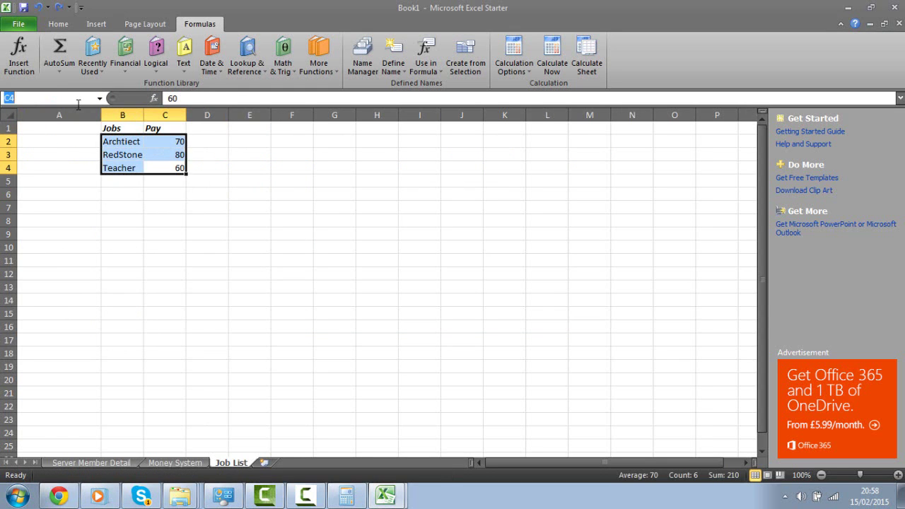
text(Jobs)
key(Return)
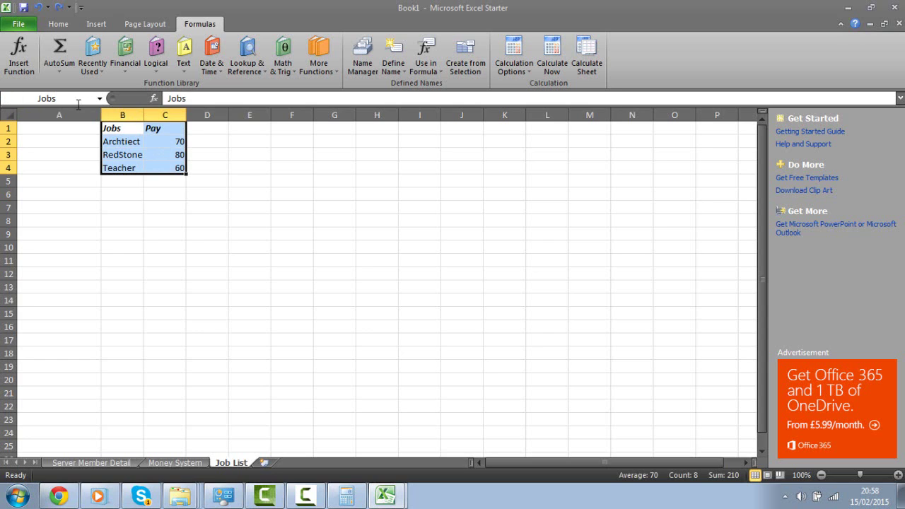
Step: Number the jobs 1, 2 and 3 in cells A2:A4
drag(70, 139, 117, 170)
click(89, 140)
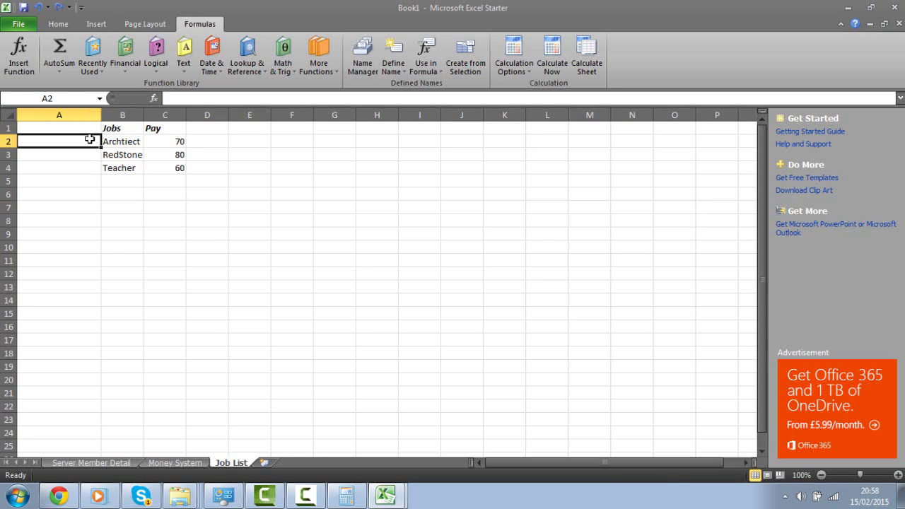
text(1)
key(Return)
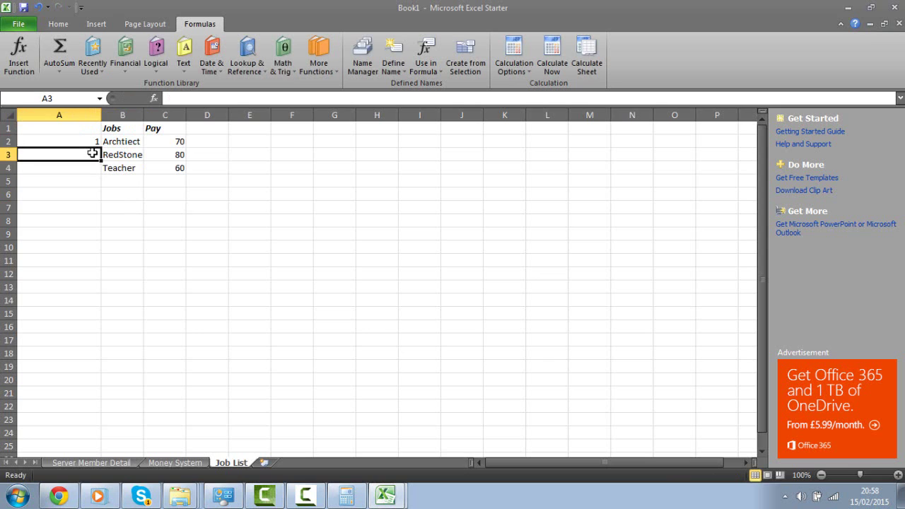
text(2)
key(Return)
text(3)
click(81, 139)
Step: Add the No. heading in A1 and auto-fit column A
click(82, 131)
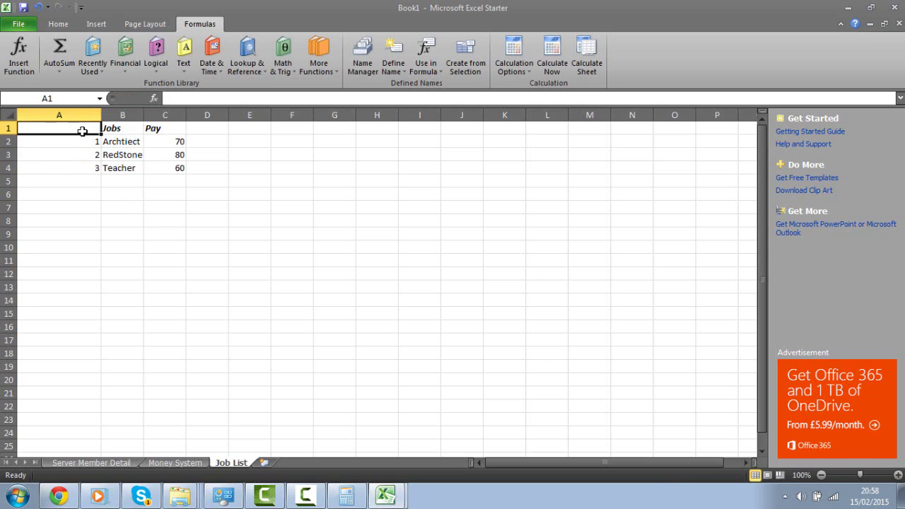
text(No.)
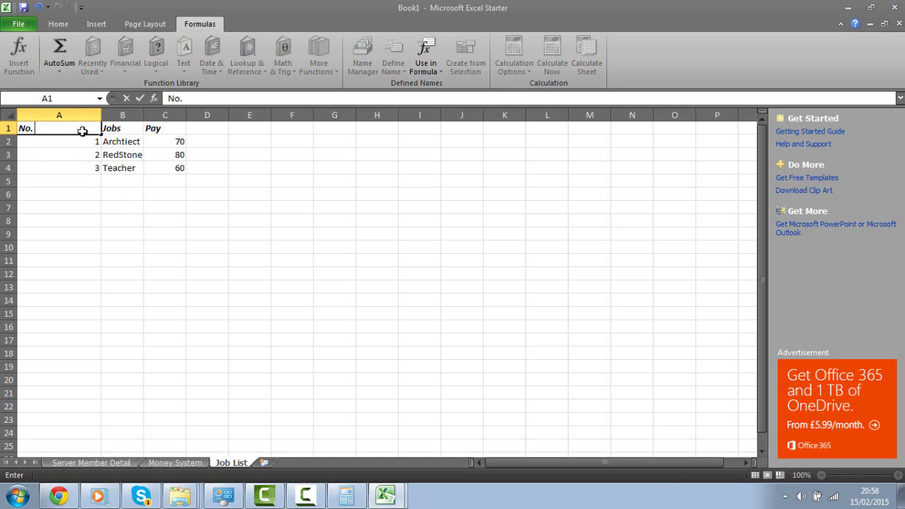
click(106, 312)
double_click(101, 114)
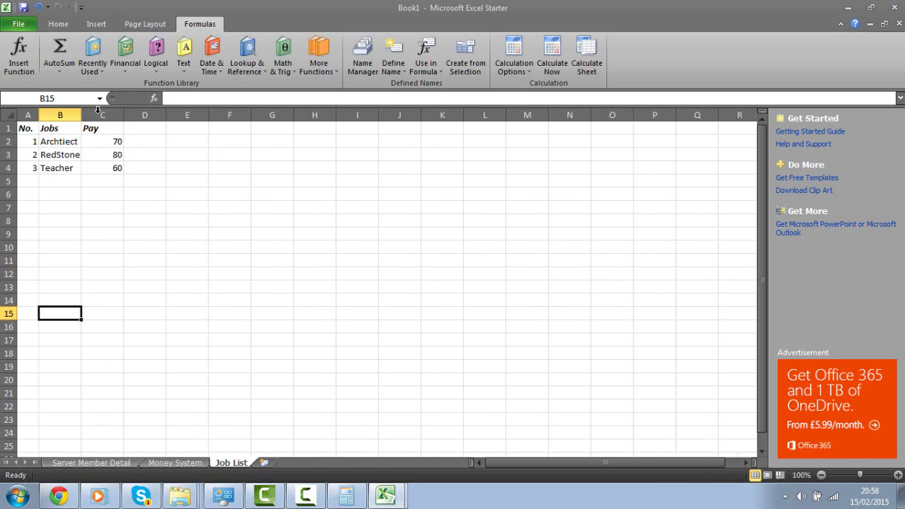
click(79, 267)
Step: Name the numbered range A2:C4 Jobs, then return to Server Member Detail
drag(109, 168, 31, 144)
click(82, 99)
text(Jo)
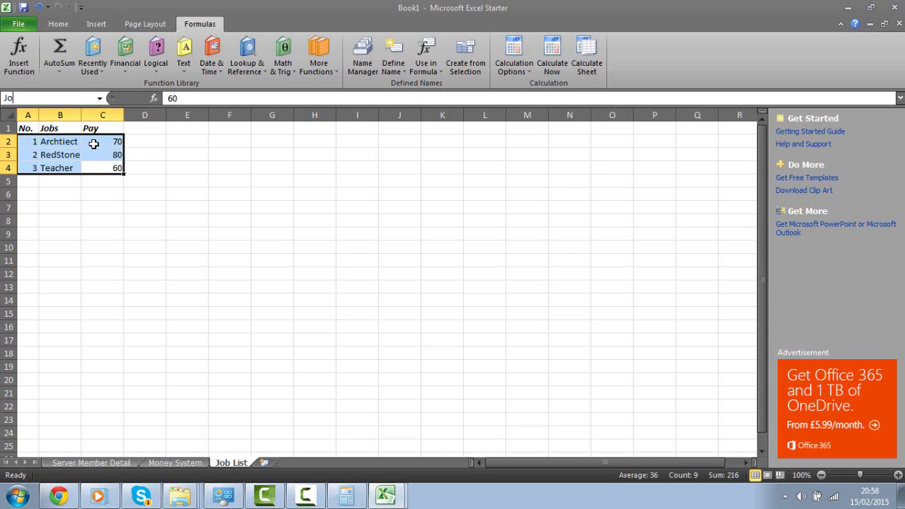
text(bs)
key(Return)
click(105, 205)
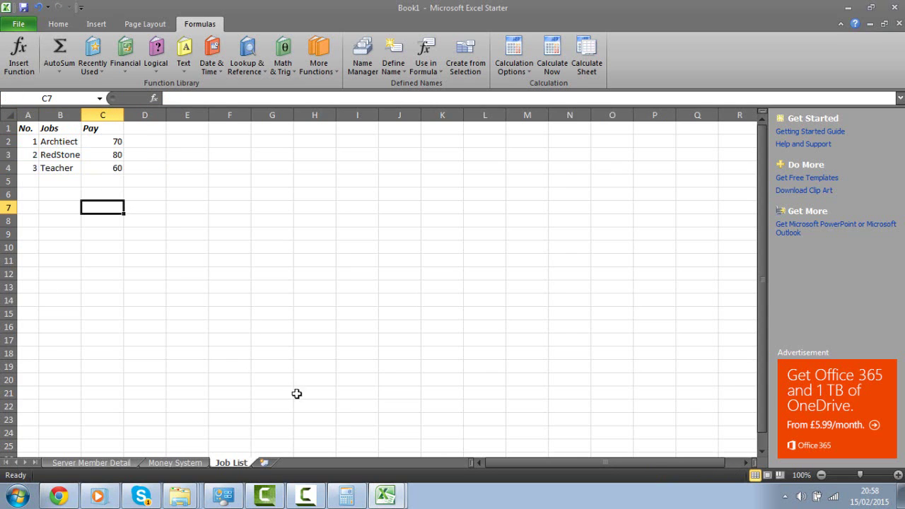
click(131, 463)
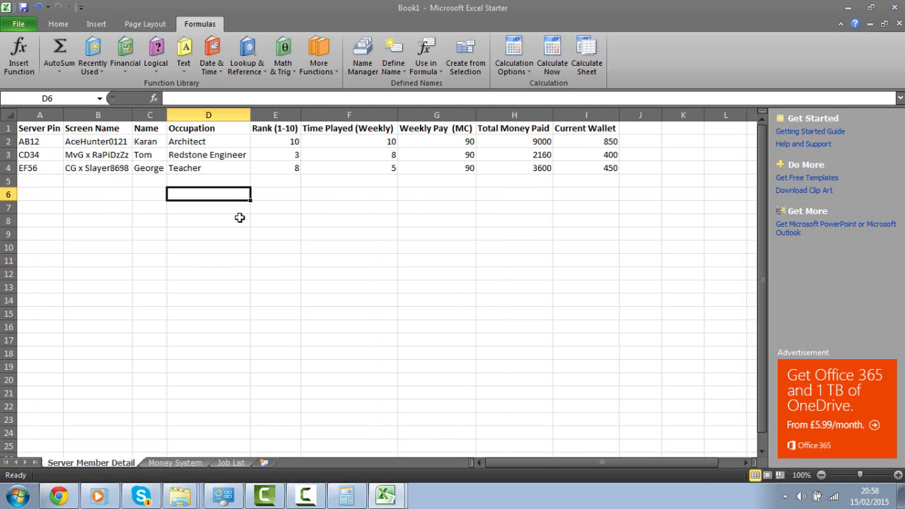
Step: Insert VLOOKUP into D6 from the Most Recently Used function category
click(153, 98)
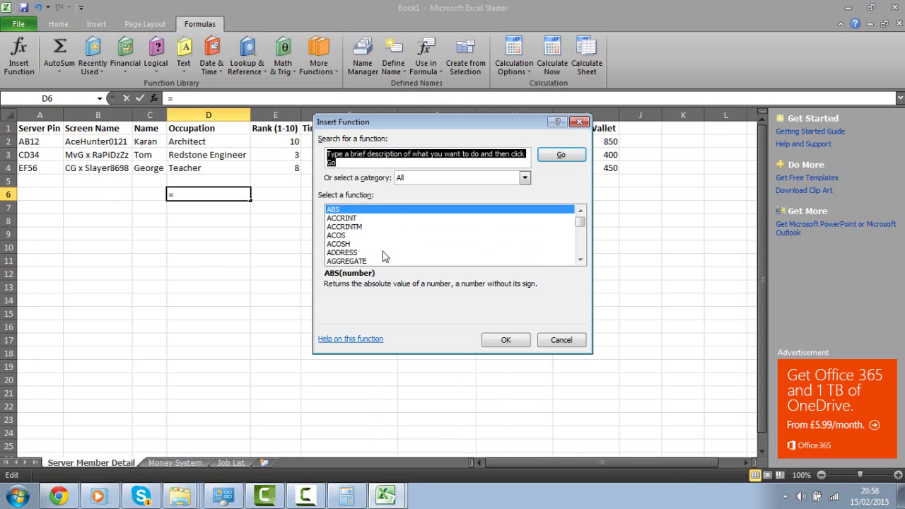
click(432, 178)
click(433, 190)
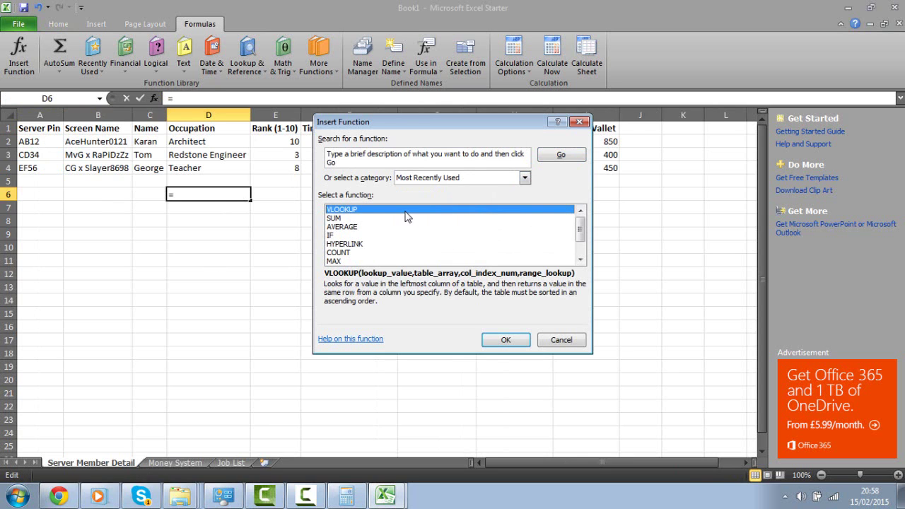
double_click(406, 211)
Step: Set the lookup value to Job List B2:C4, removing the stray exclamation mark
click(477, 167)
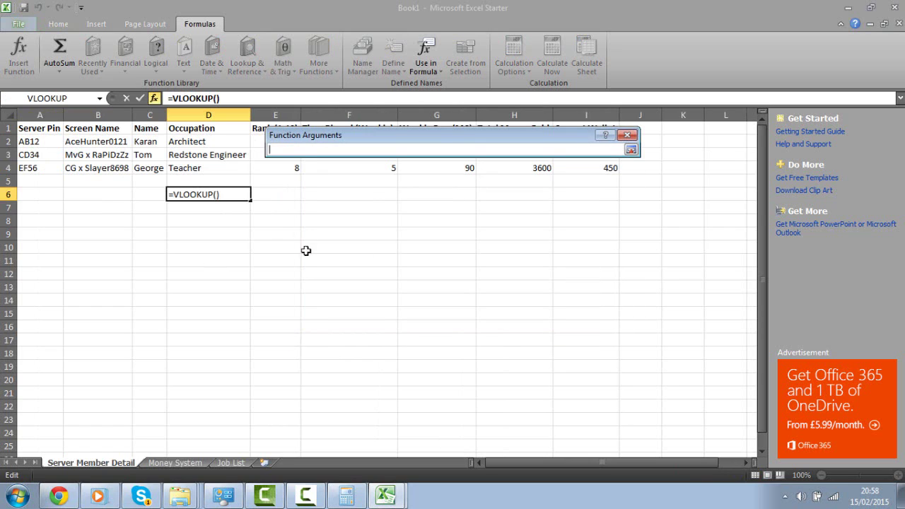
click(230, 462)
drag(61, 143, 93, 168)
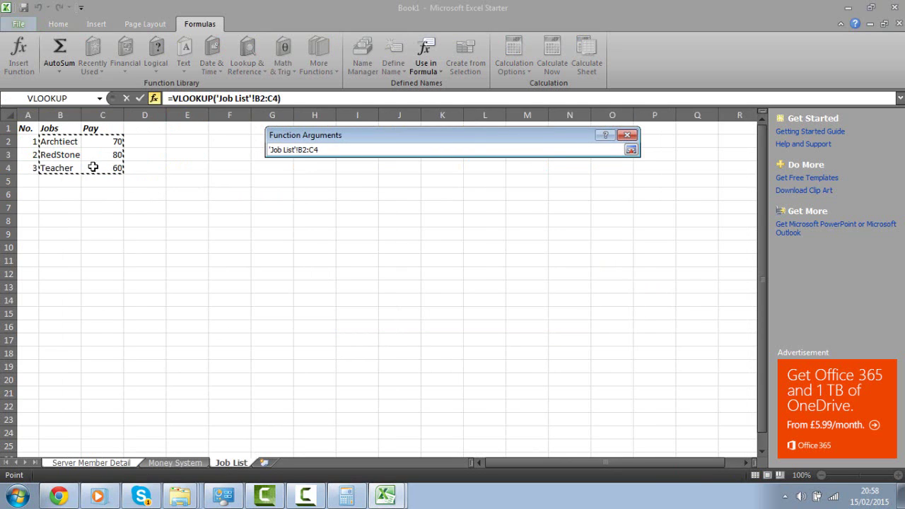
click(297, 150)
key(BackSpace)
key(Return)
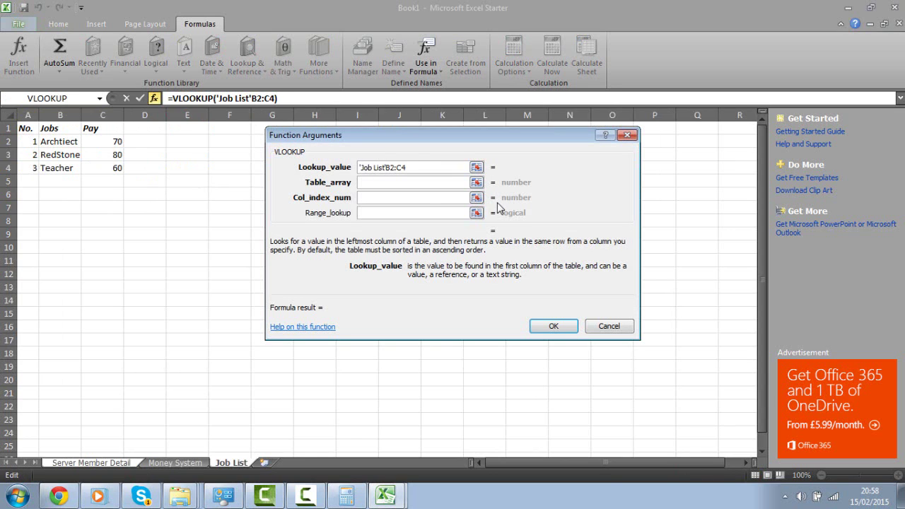
key(Tab)
Step: Set the table array to Job List B2:C4, try entering the formula, and dismiss the error
click(477, 182)
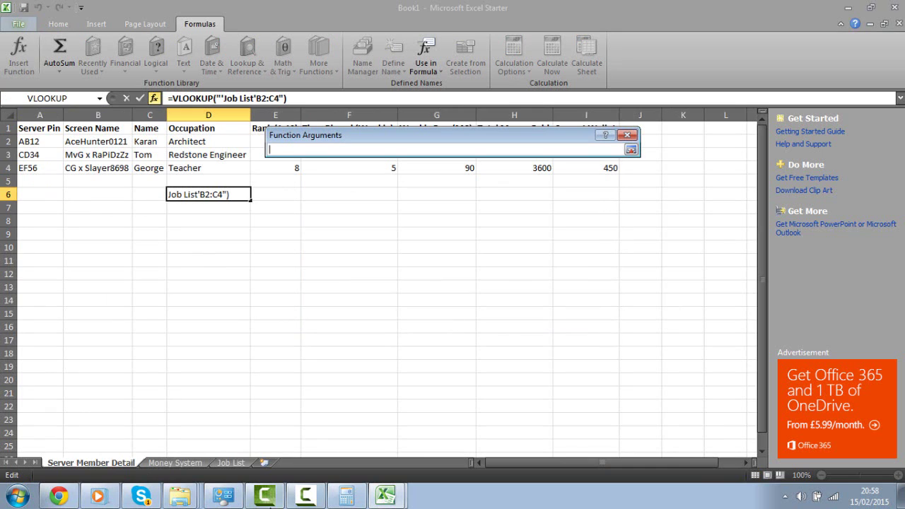
click(239, 462)
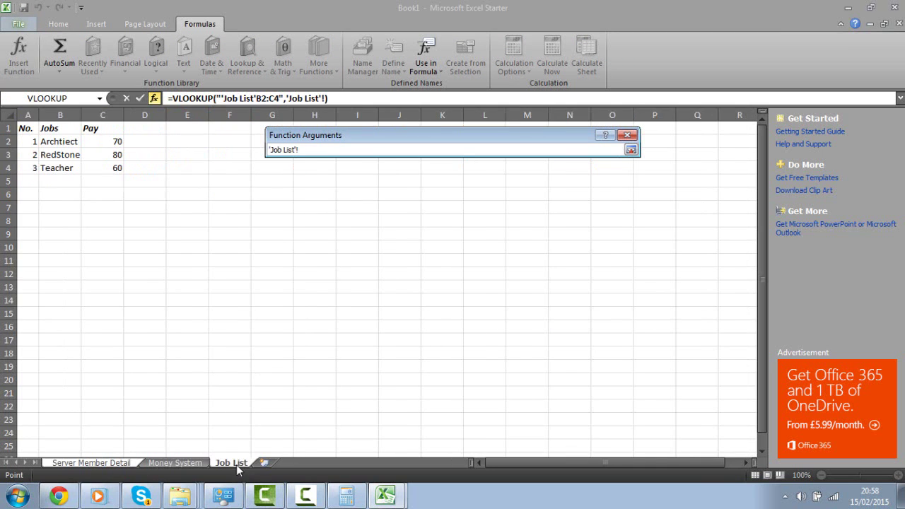
click(629, 150)
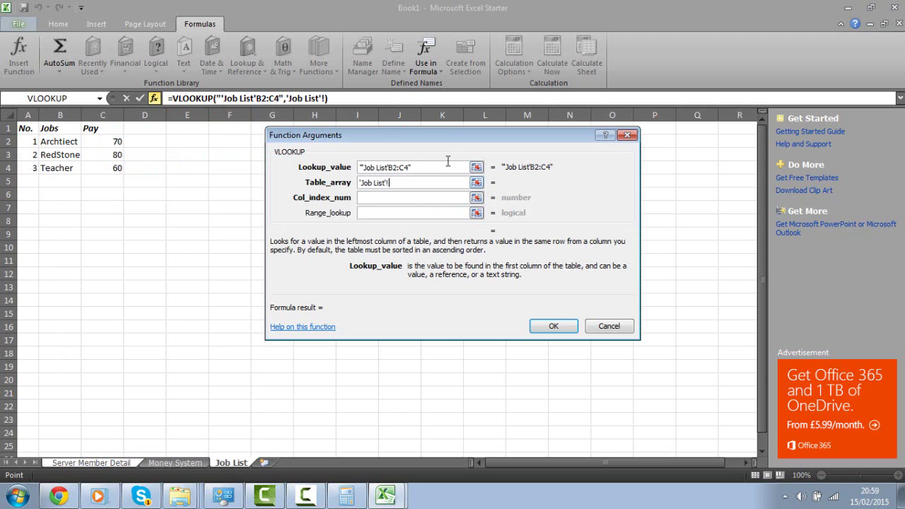
key(BackSpace)
drag(67, 151, 106, 167)
key(Return)
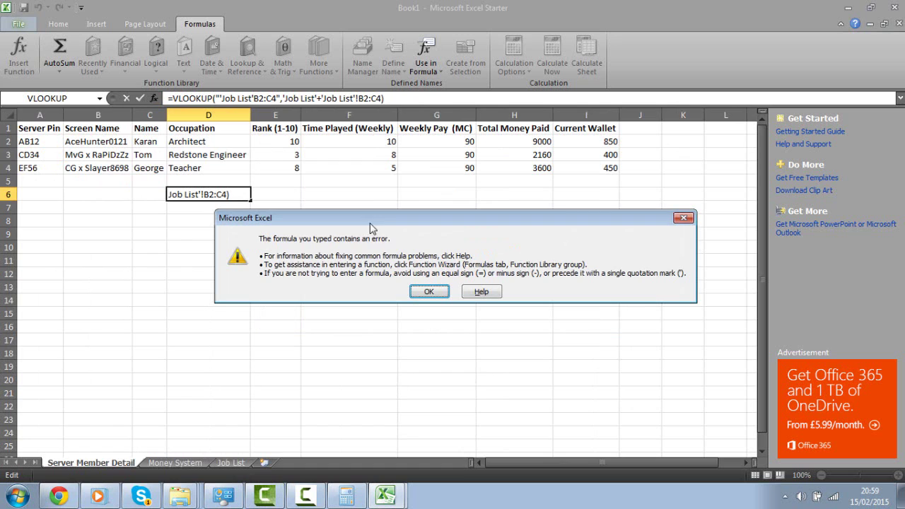
click(415, 290)
click(225, 463)
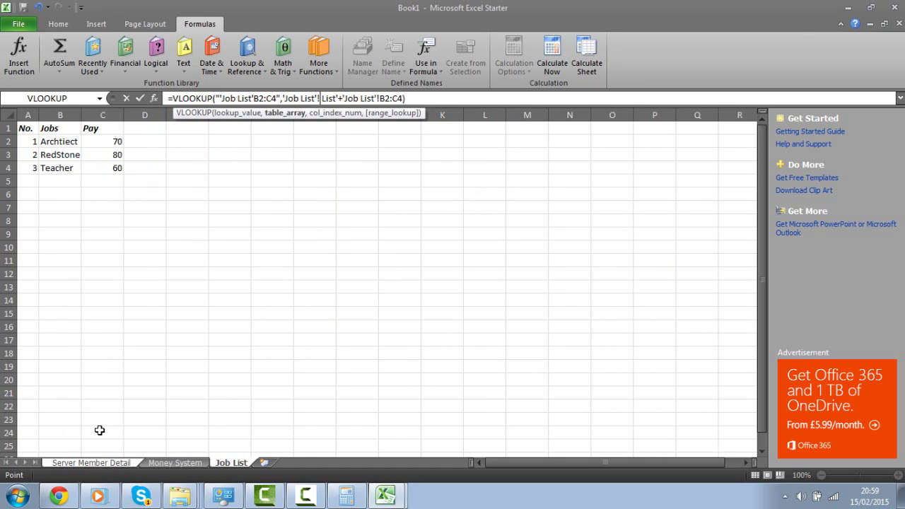
Step: Delete the broken formula from D6 on Server Member Detail
click(102, 463)
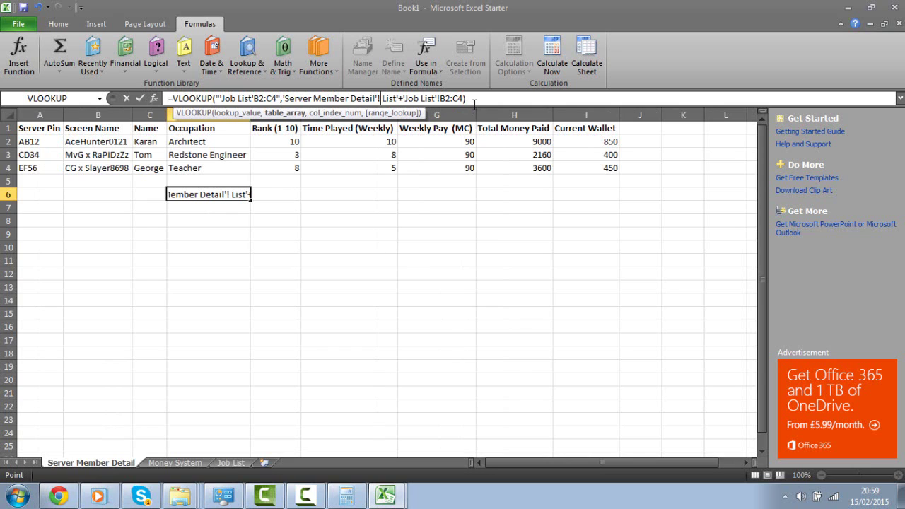
key(ctrl+a)
key(BackSpace)
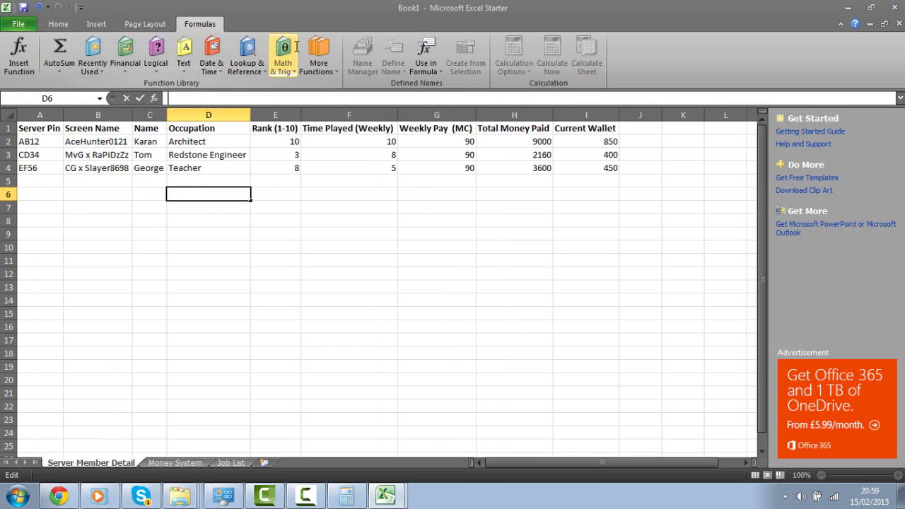
text(+)
key(BackSpace)
Step: Retype =VLOOKUP in D6 using the autocomplete suggestion
text(=VL)
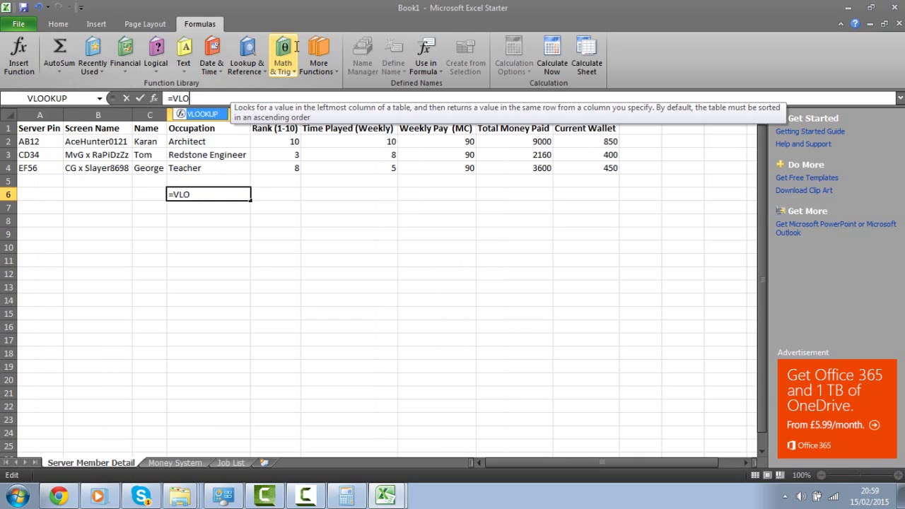
text(O)
key(Return)
click(239, 195)
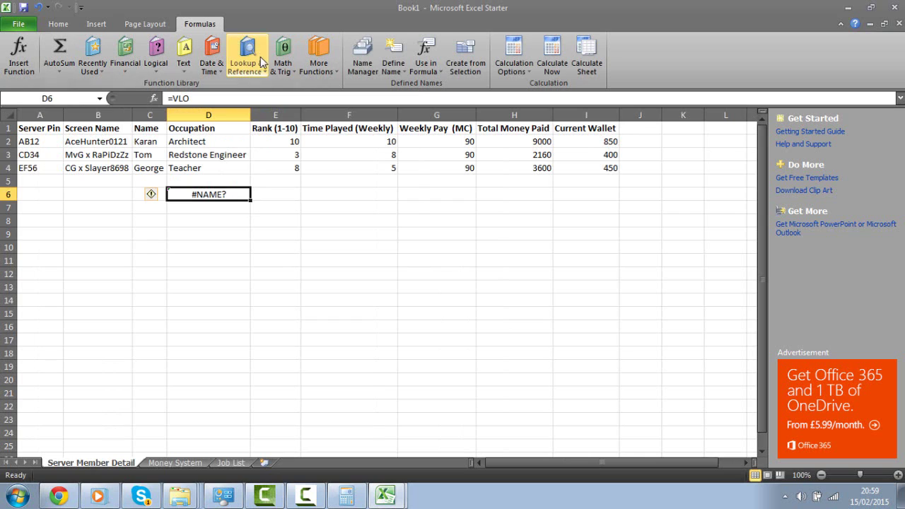
click(256, 99)
text(O)
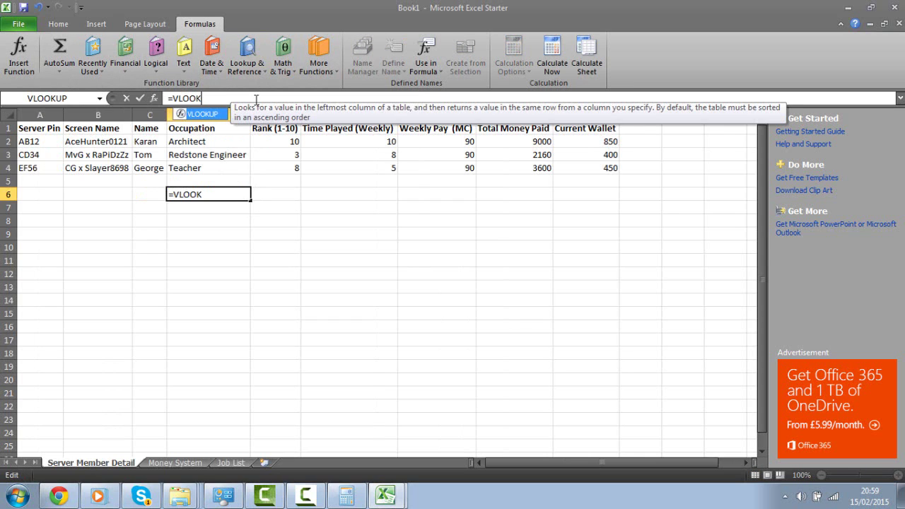
text(K)
double_click(219, 114)
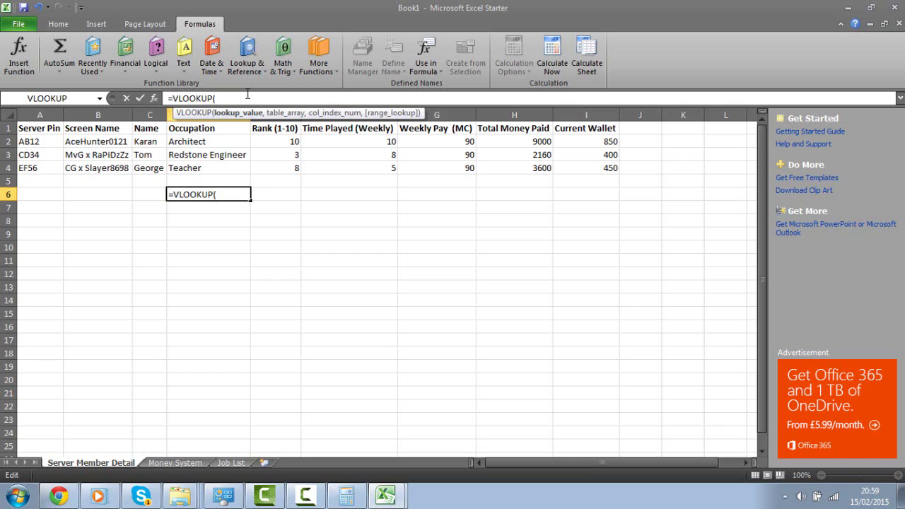
Step: Add G2 and Job List B2:C4 references to the formula, removing the stray exclamation mark
click(422, 141)
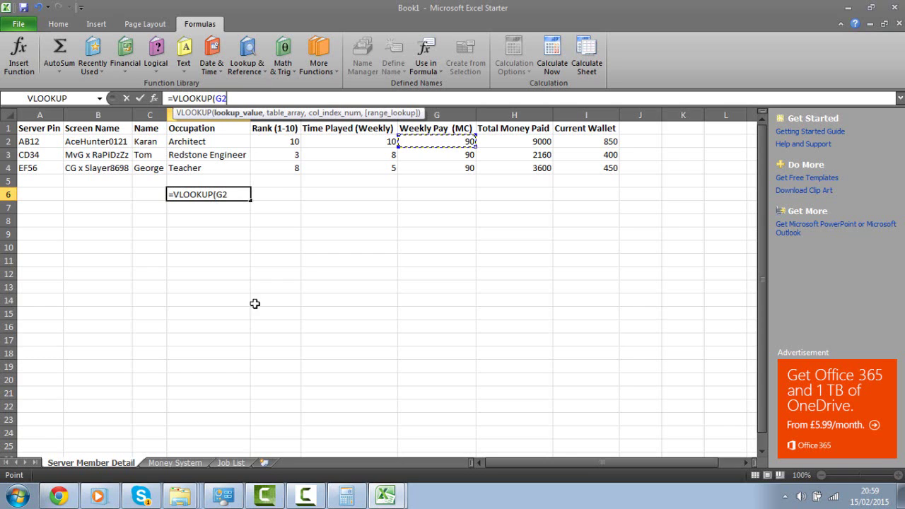
click(230, 462)
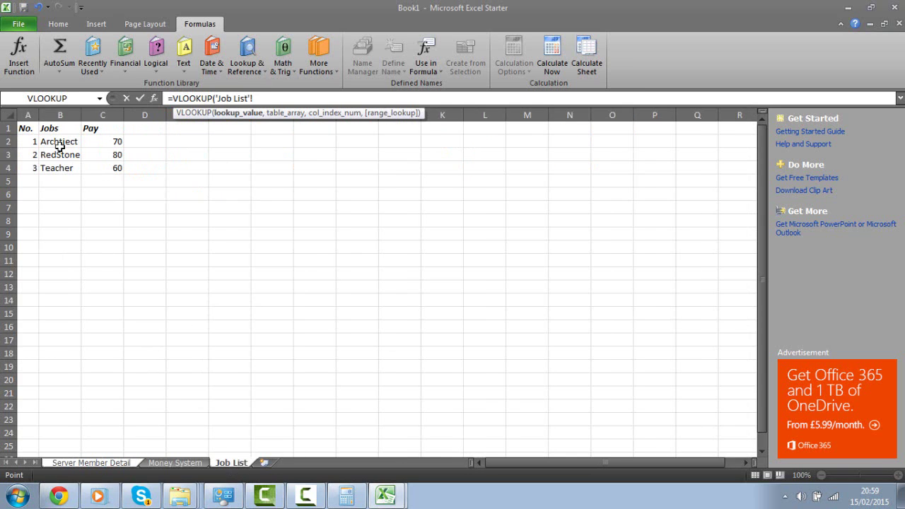
drag(60, 144, 86, 165)
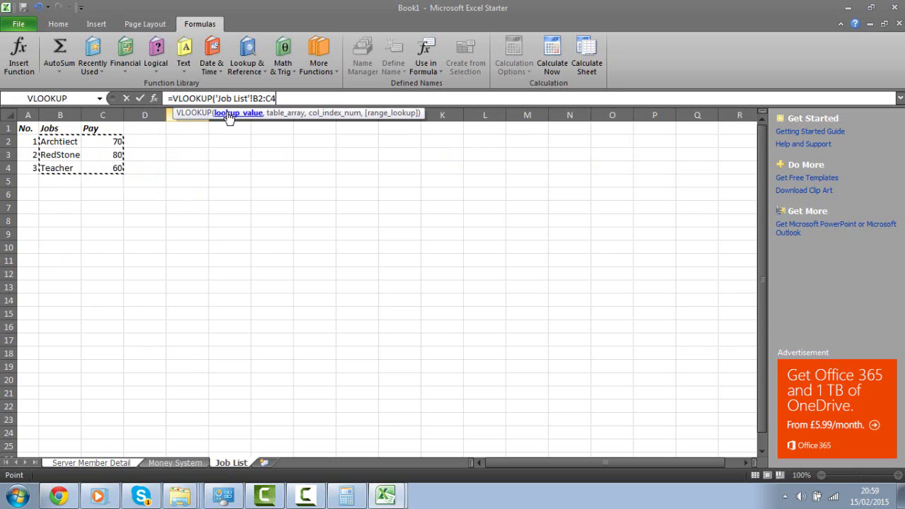
click(251, 98)
key(BackSpace)
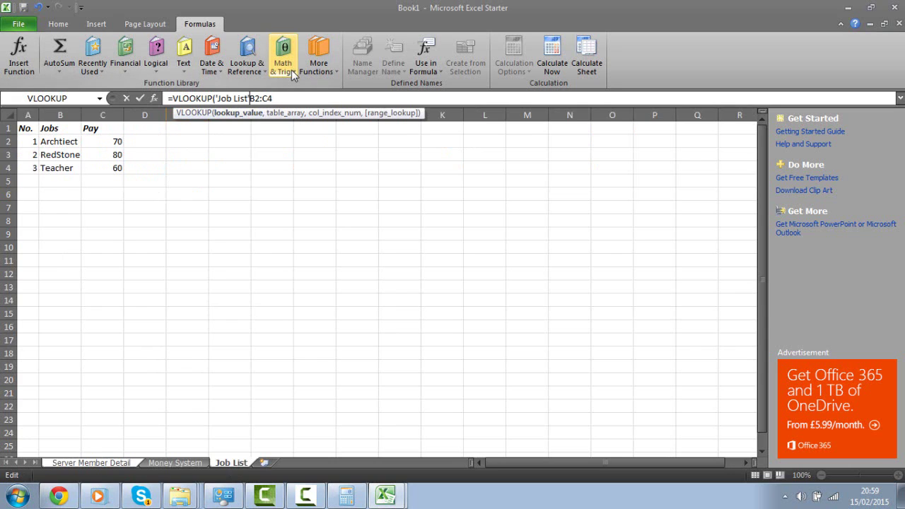
key(Left)
key(Left)
key(Left)
key(Left)
key(Left)
key(Left)
key(Left)
key(Left)
text(,)
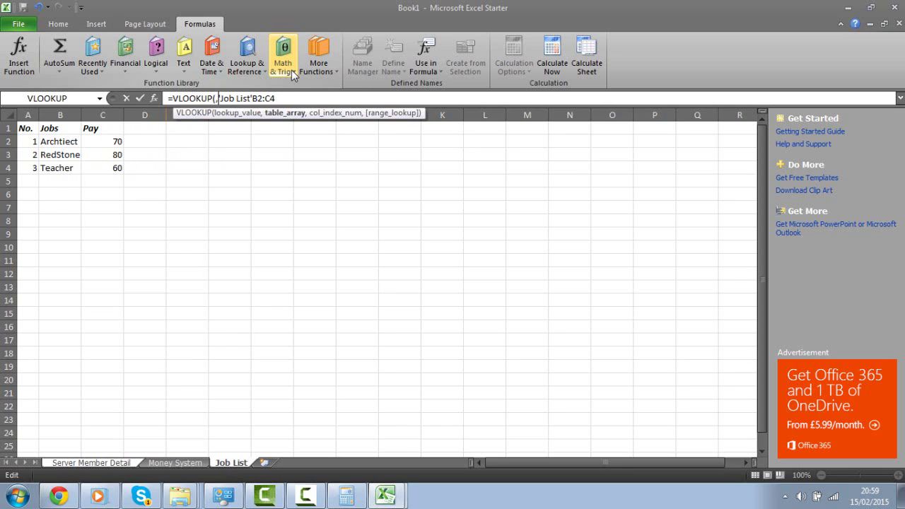
Step: Use Architect in D2 as the lookup value and remove a stray comma
click(90, 462)
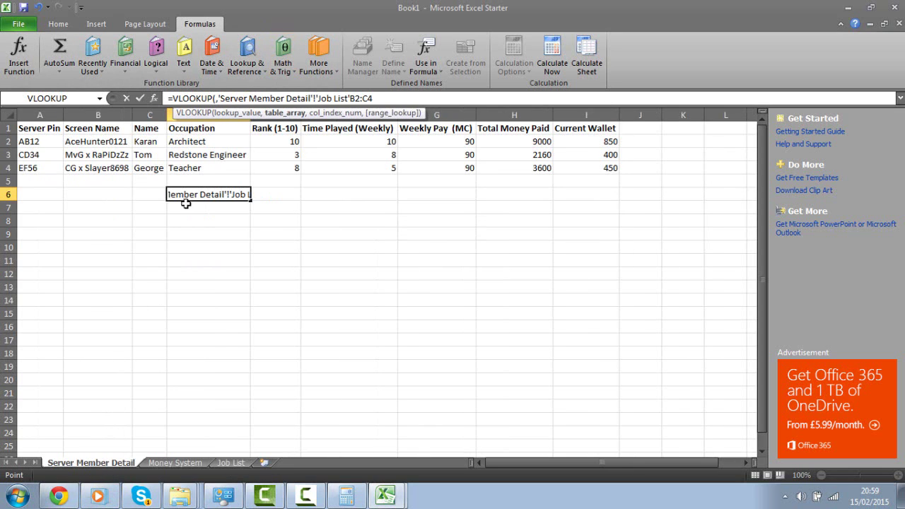
click(227, 144)
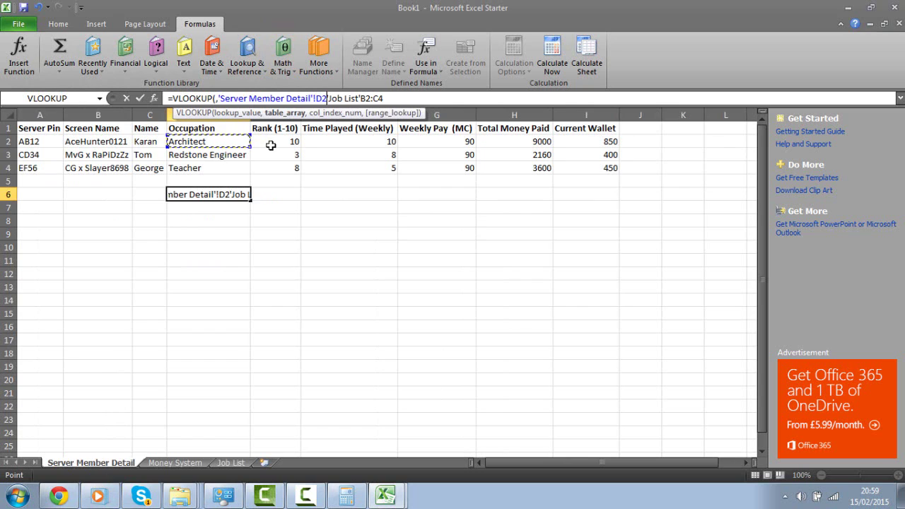
text(,)
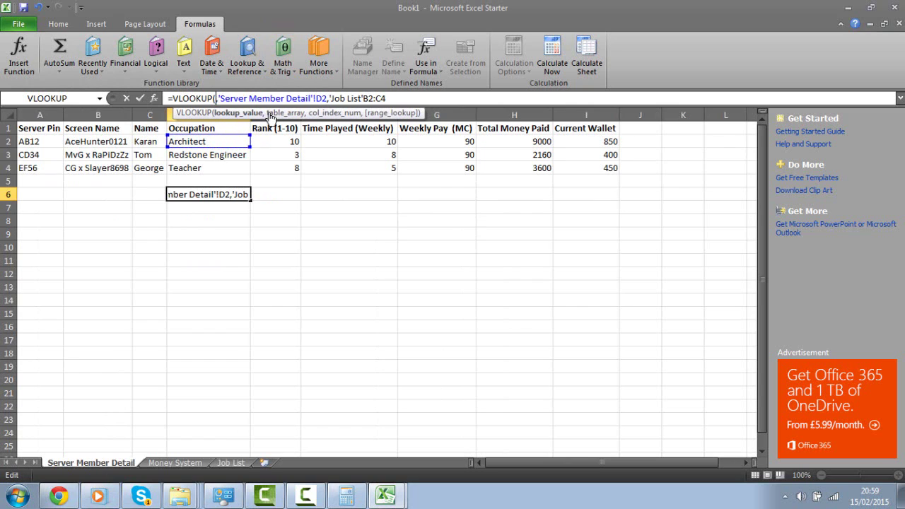
click(218, 99)
key(BackSpace)
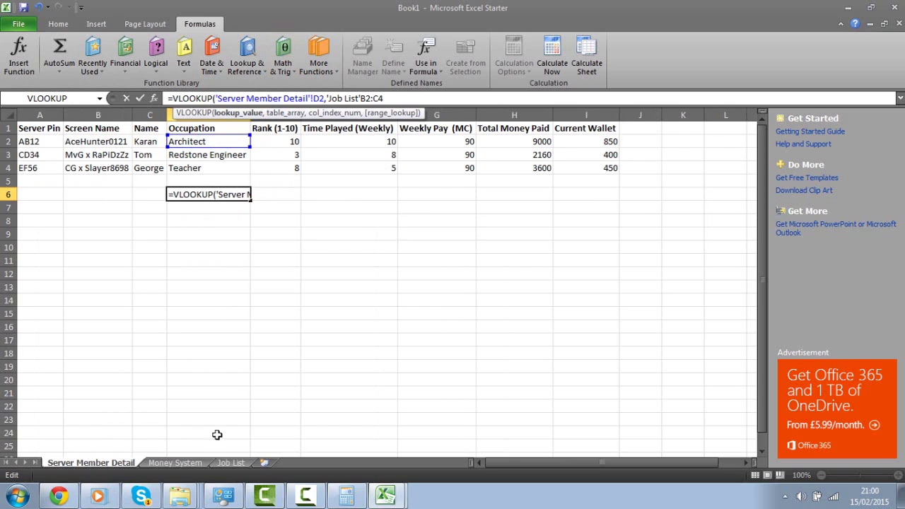
Step: Delete all arguments after =VLOOKUP in the formula bar
click(230, 462)
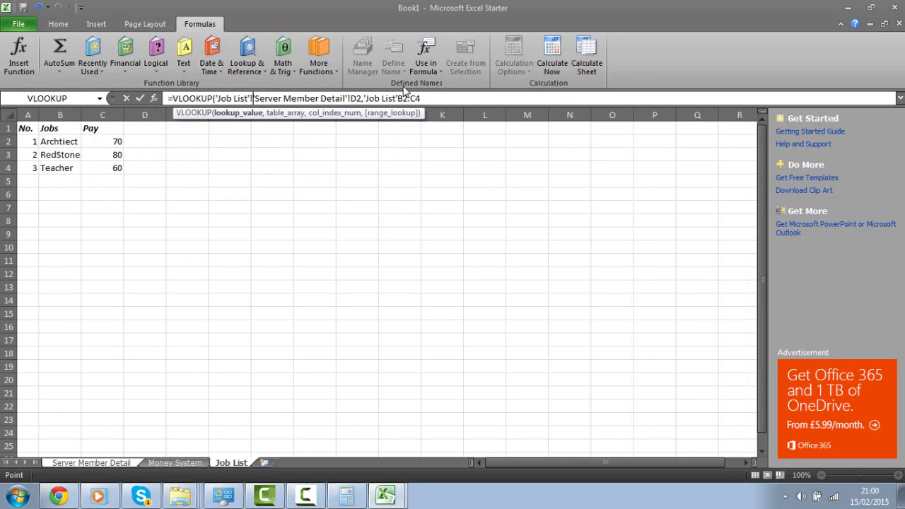
mouse_move(428, 97)
mouse_down()
mouse_move(282, 99)
mouse_move(419, 99)
mouse_up()
shift+click(217, 98)
shift+click(213, 98)
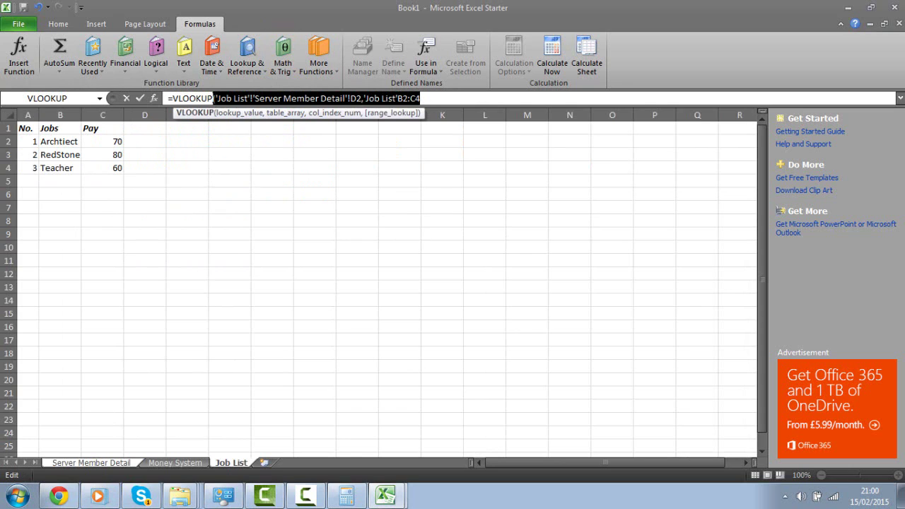
key(BackSpace)
Step: Enter Server Member Detail D2 and Job List B2:C4 as the first VLOOKUP arguments
text(()
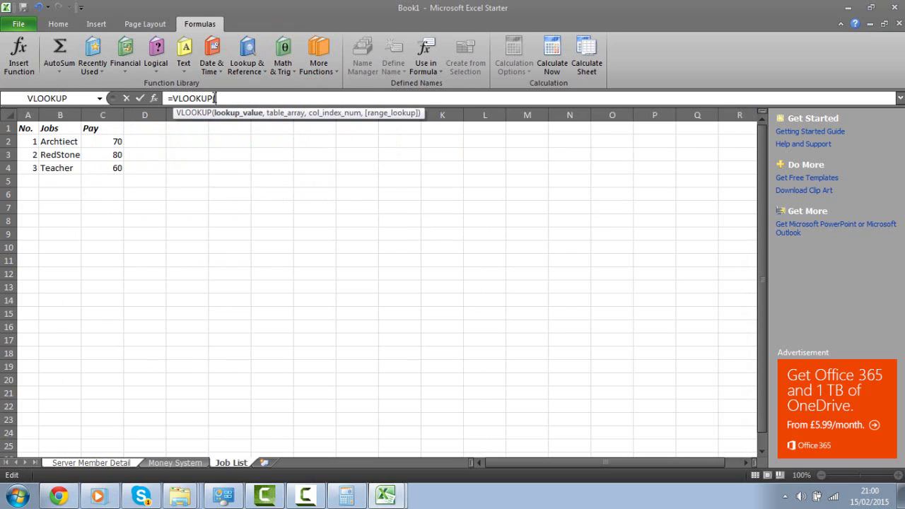
click(117, 463)
click(184, 142)
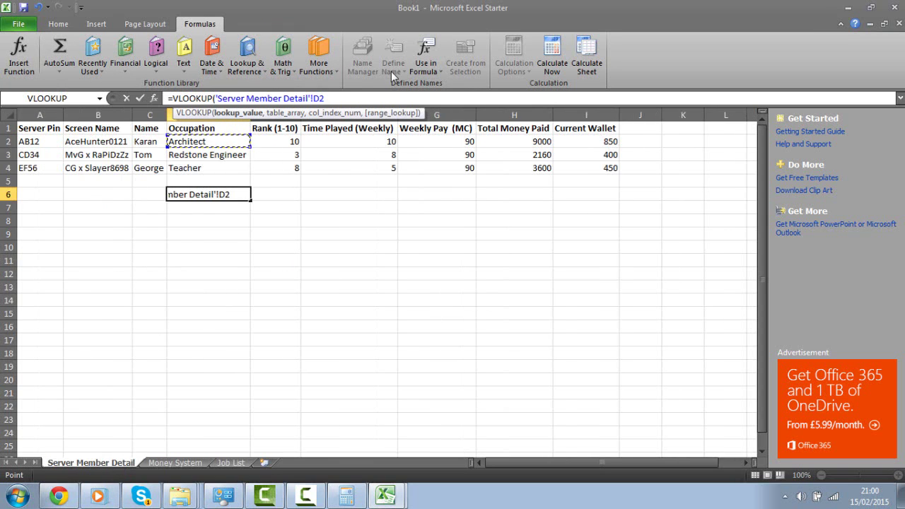
text(,)
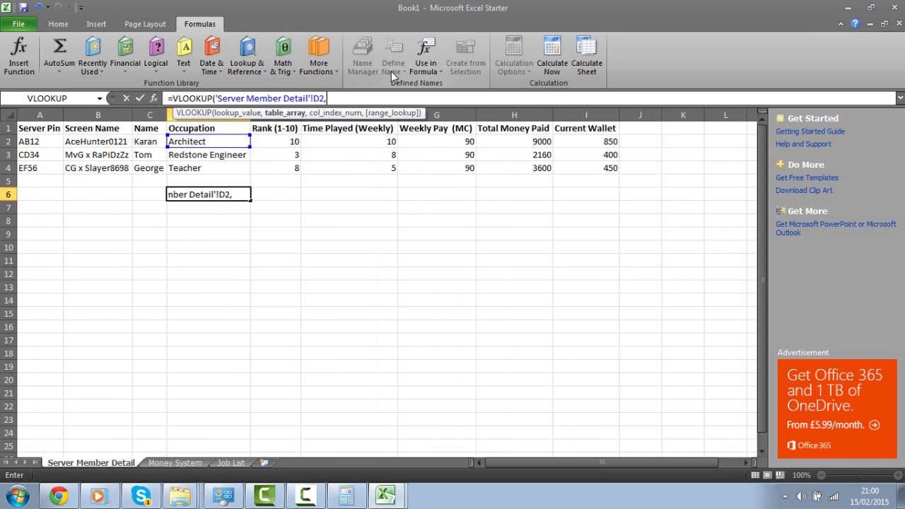
click(231, 463)
drag(59, 144, 94, 170)
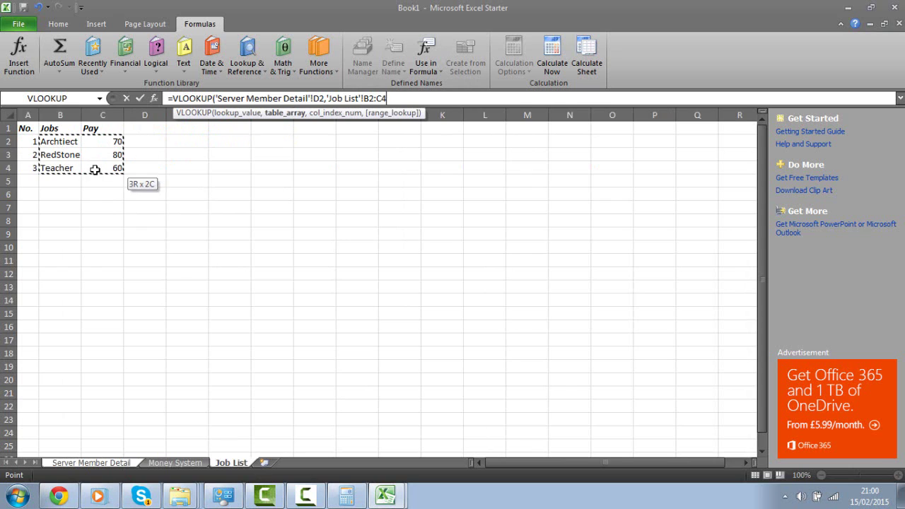
text(,)
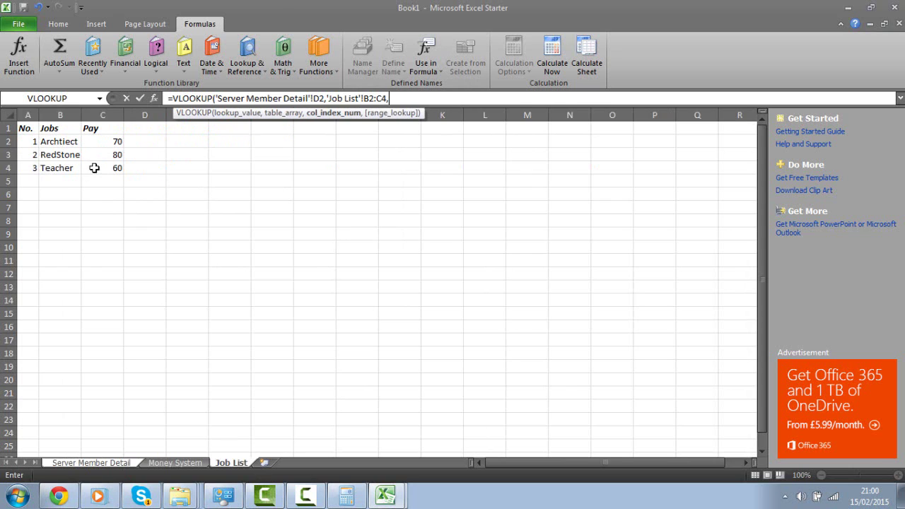
Step: Add a Job List column C reference as the third argument, then delete it again
click(365, 99)
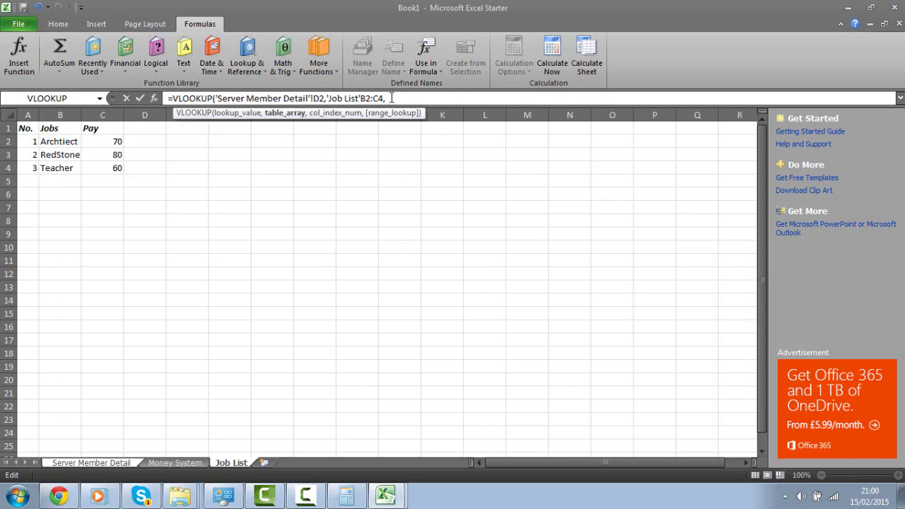
click(390, 98)
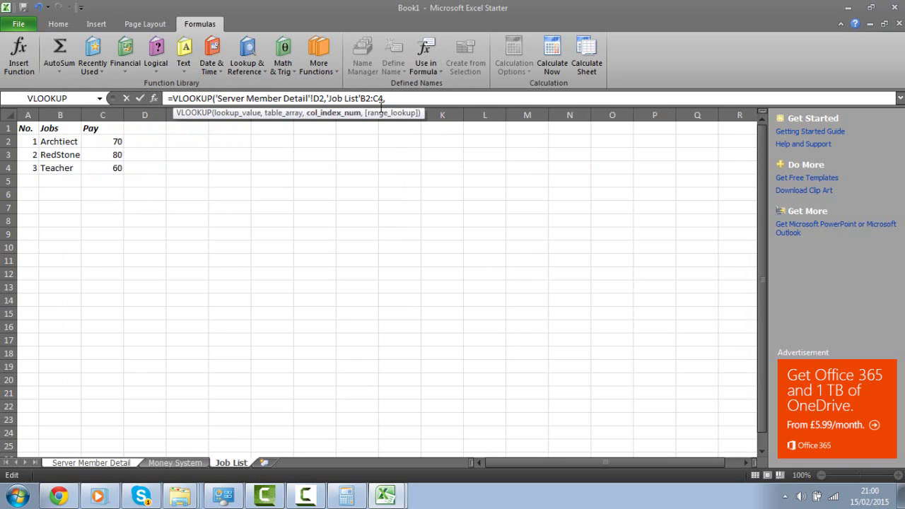
click(103, 463)
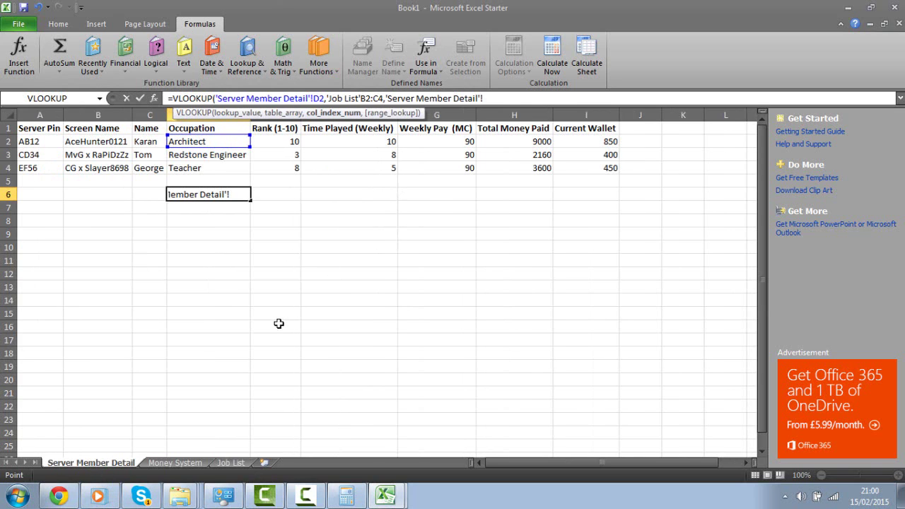
click(223, 461)
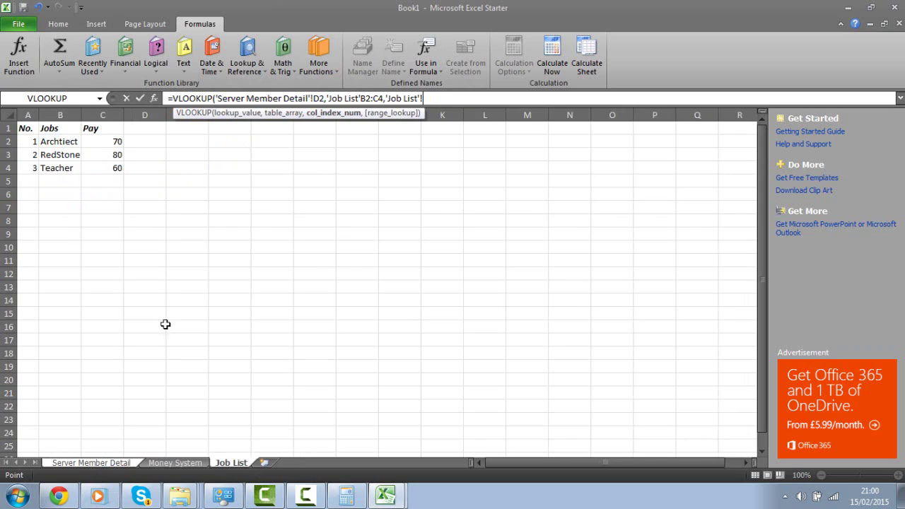
click(92, 113)
click(74, 463)
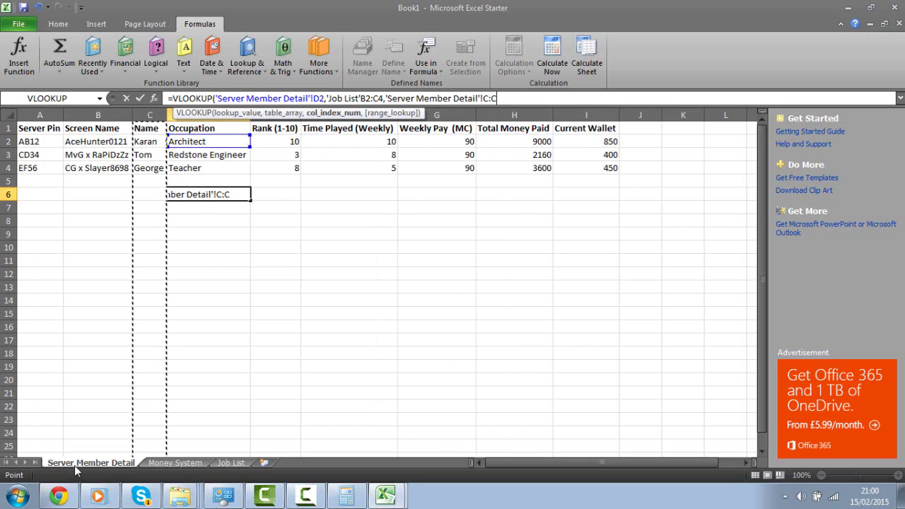
key(BackSpace)
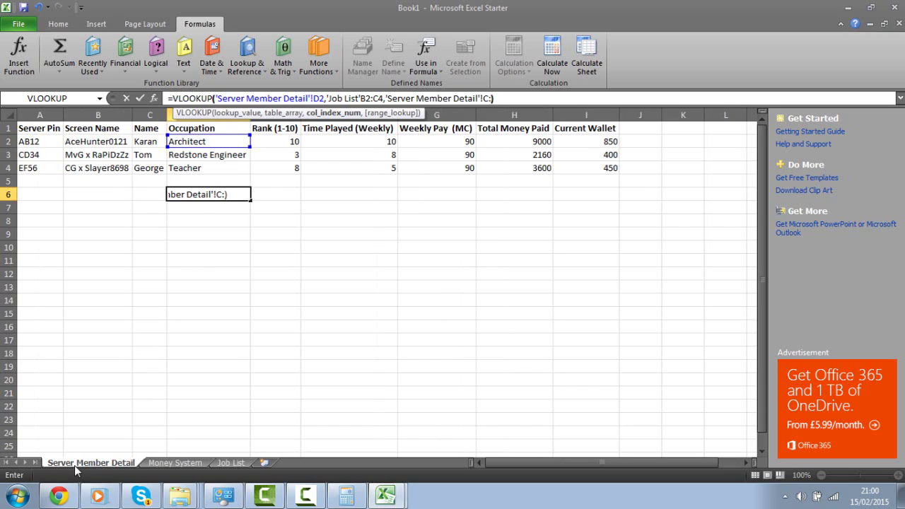
key(BackSpace)
text(C)
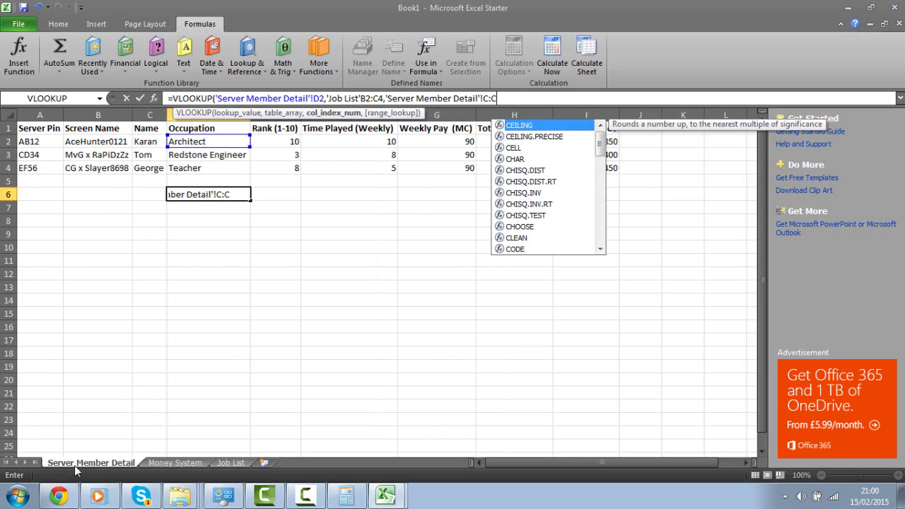
key(BackSpace)
key(BackSpace)
key(BackSpace)
key(BackSpace)
key(BackSpace)
key(BackSpace)
key(BackSpace)
key(BackSpace)
key(BackSpace)
key(BackSpace)
key(BackSpace)
key(BackSpace)
key(BackSpace)
key(BackSpace)
key(BackSpace)
key(BackSpace)
key(BackSpace)
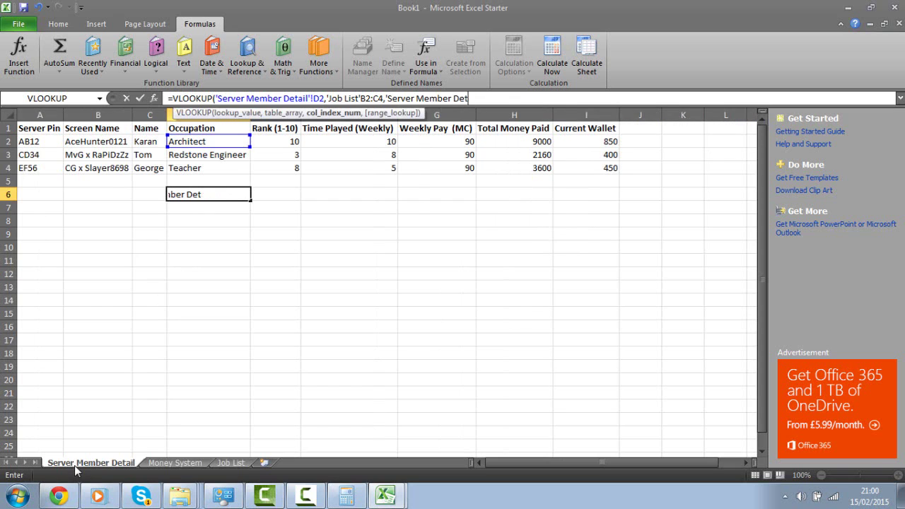
key(BackSpace)
key(BackSpace)
key(BackSpace)
key(BackSpace)
key(BackSpace)
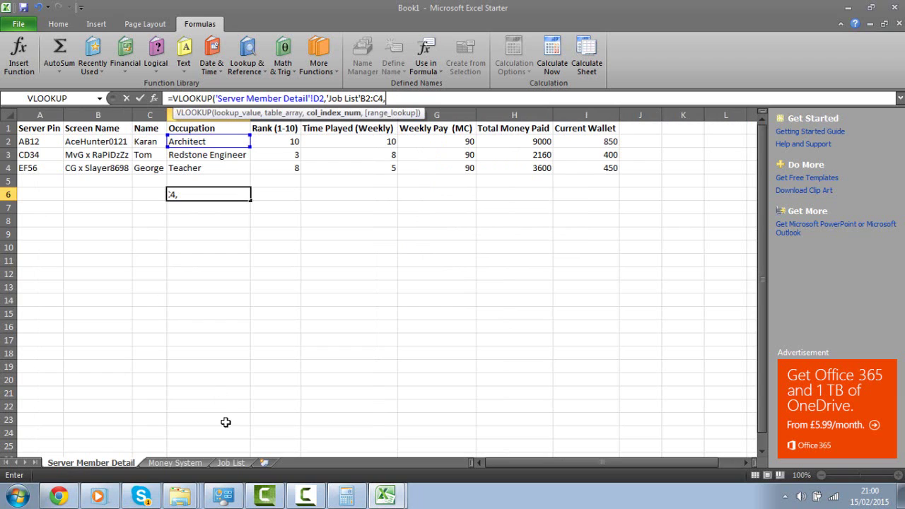
Step: Finish the formula with Job List column B, enter it, and dismiss the error
click(230, 462)
click(69, 111)
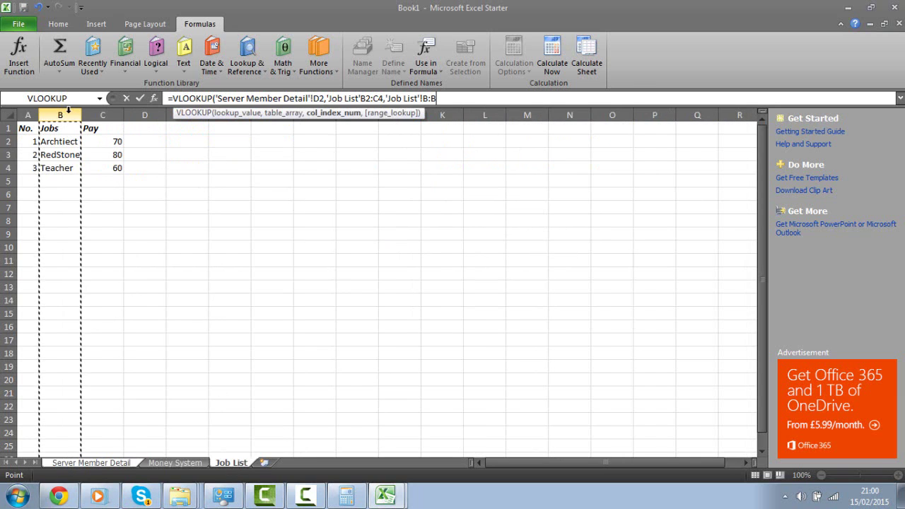
text())
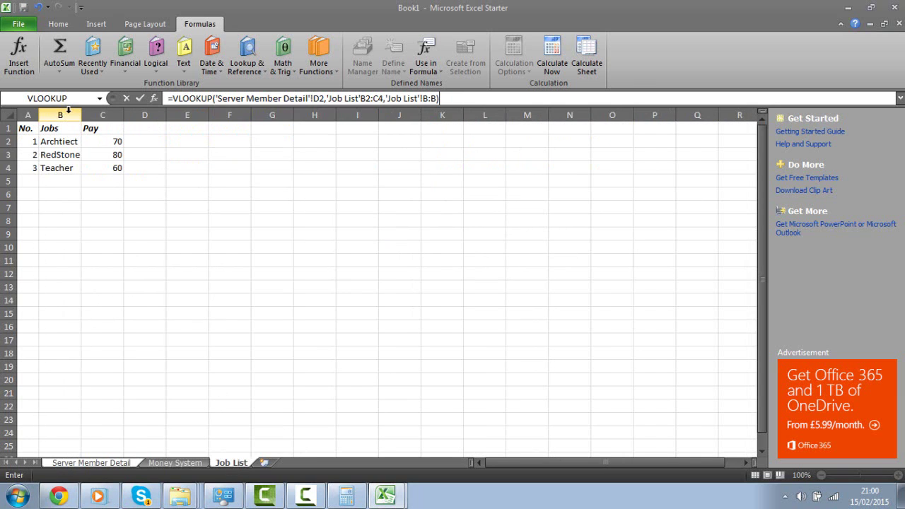
key(Return)
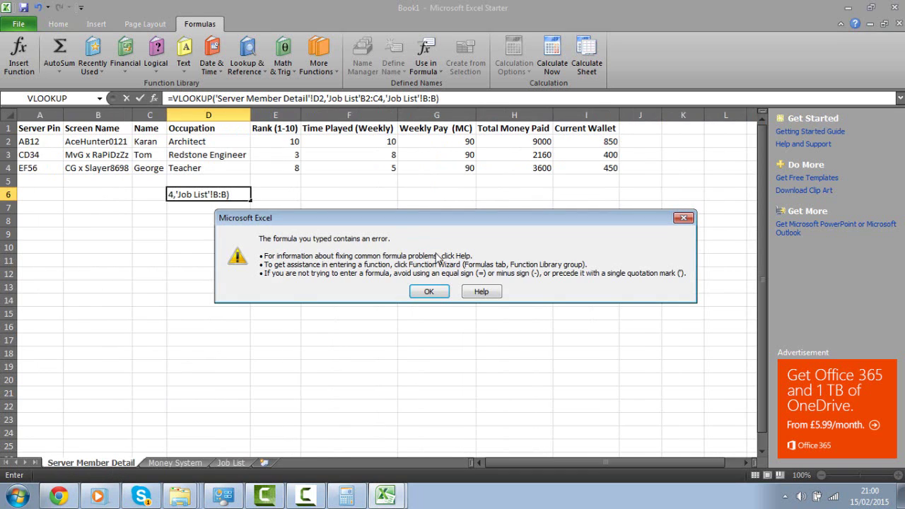
click(425, 294)
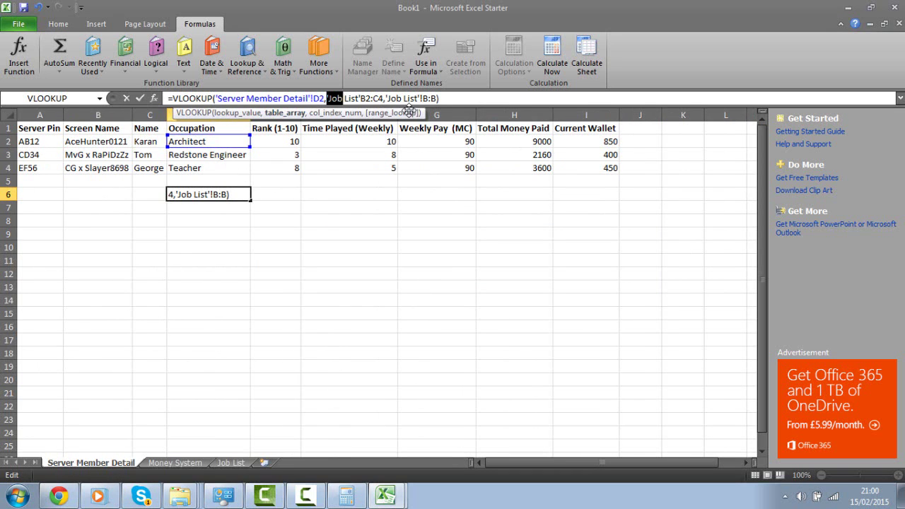
Step: Erase the faulty formula so D6 is left empty
drag(440, 98, 281, 89)
key(BackSpace)
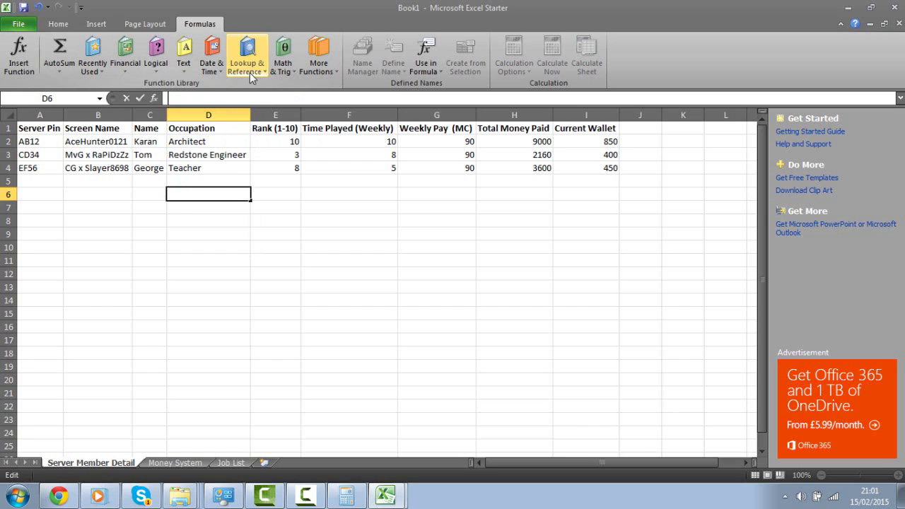
click(385, 495)
Step: In Data Fruit Shop A, check the Invoice's Mango selection, quantity 13, and the D2 VLOOKUP
click(398, 465)
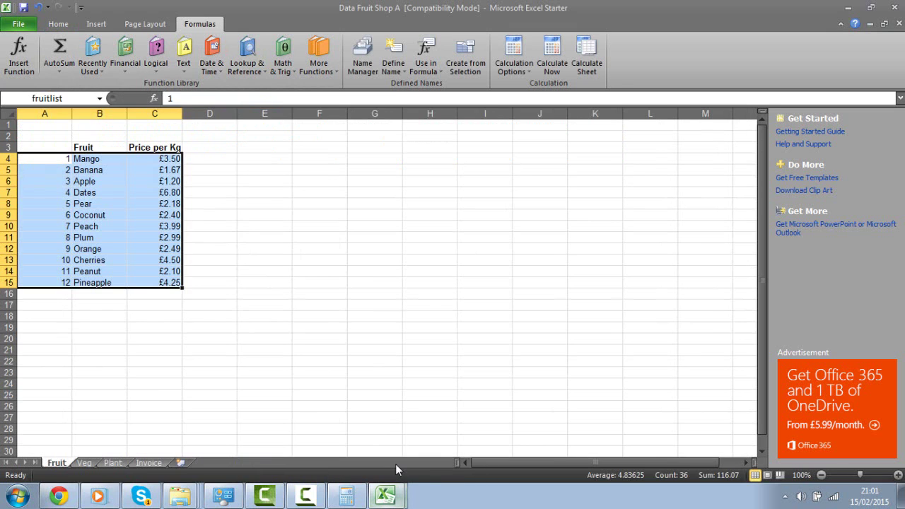
click(264, 188)
click(153, 463)
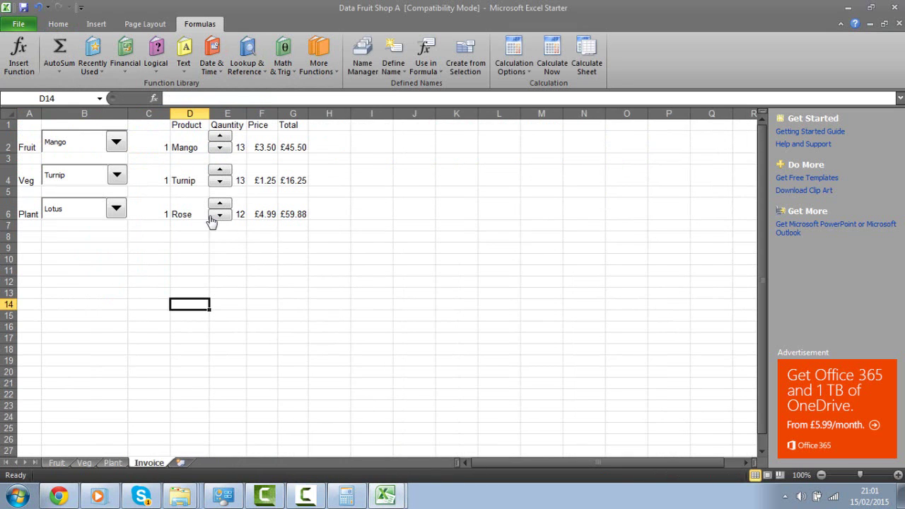
click(113, 141)
click(111, 143)
click(220, 148)
click(220, 137)
click(202, 139)
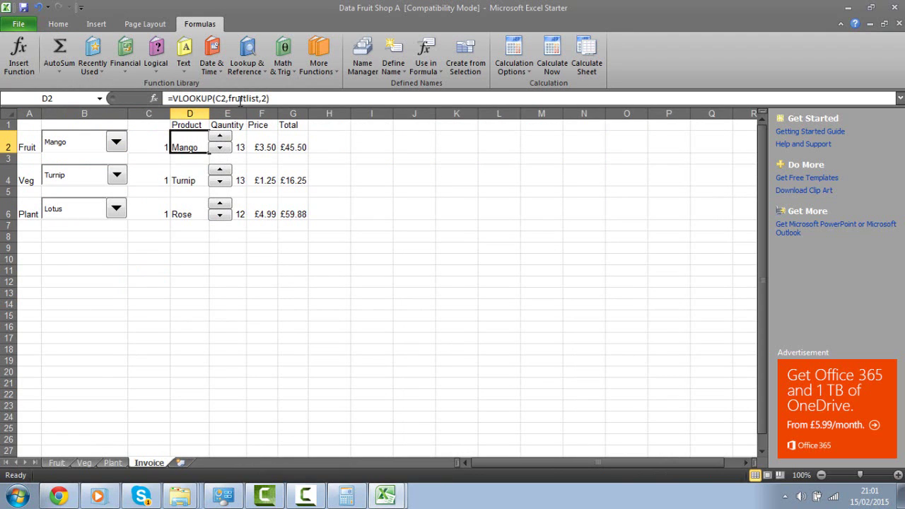
Step: Compare against the Fruit price list, then briefly edit and commit the D2 lookup formula
click(64, 463)
click(147, 463)
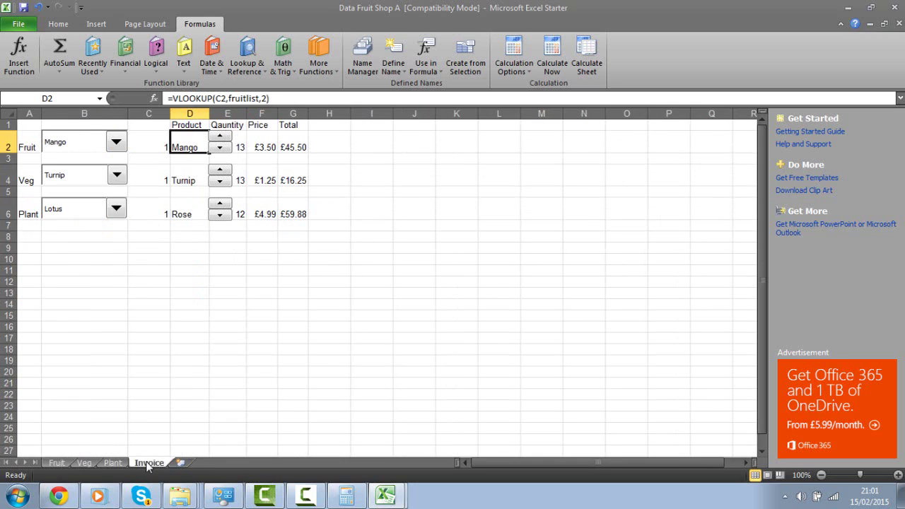
click(165, 147)
click(201, 142)
double_click(201, 140)
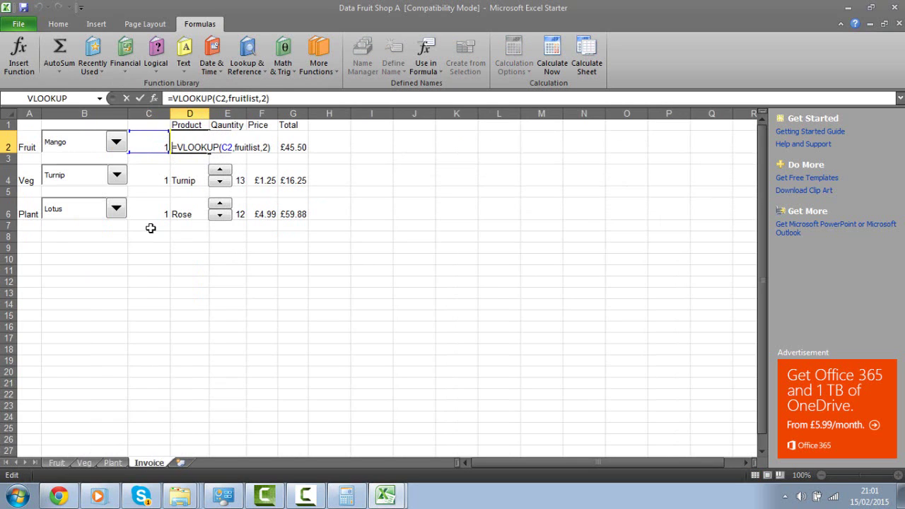
click(178, 260)
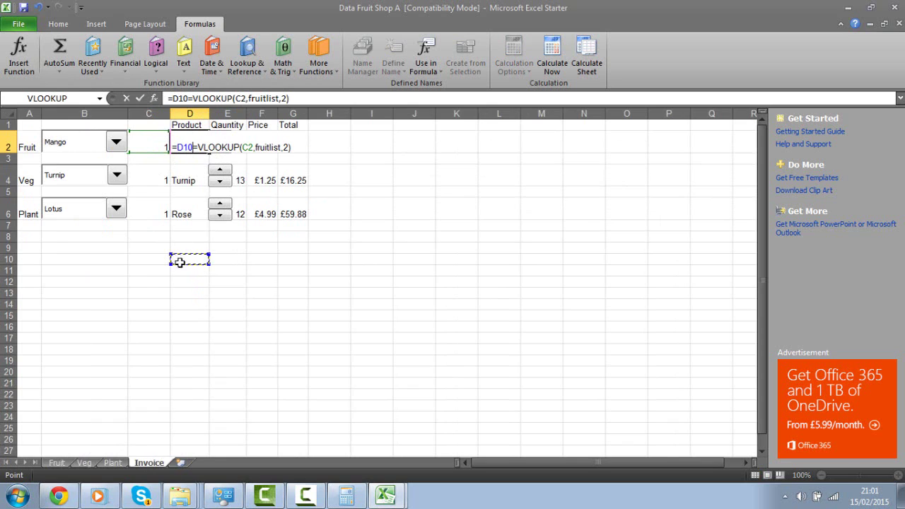
key(Down)
key(Down)
key(Down)
key(BackSpace)
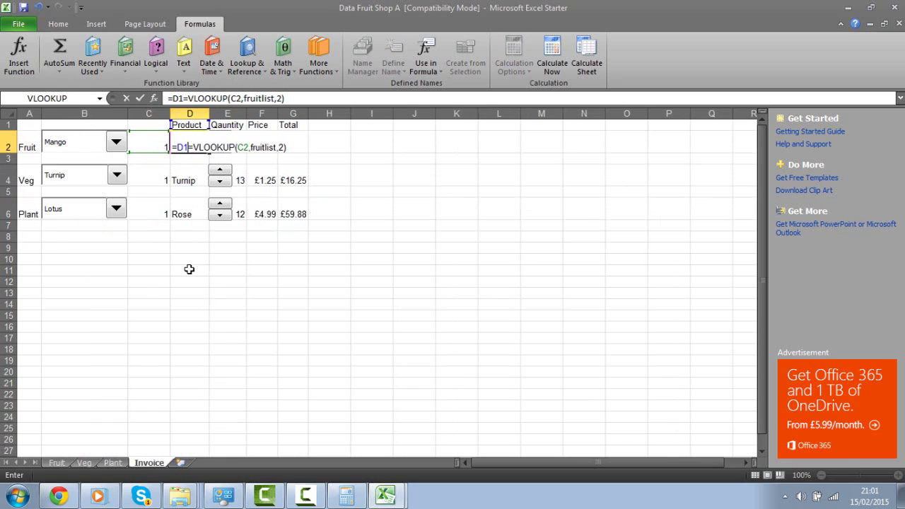
click(227, 248)
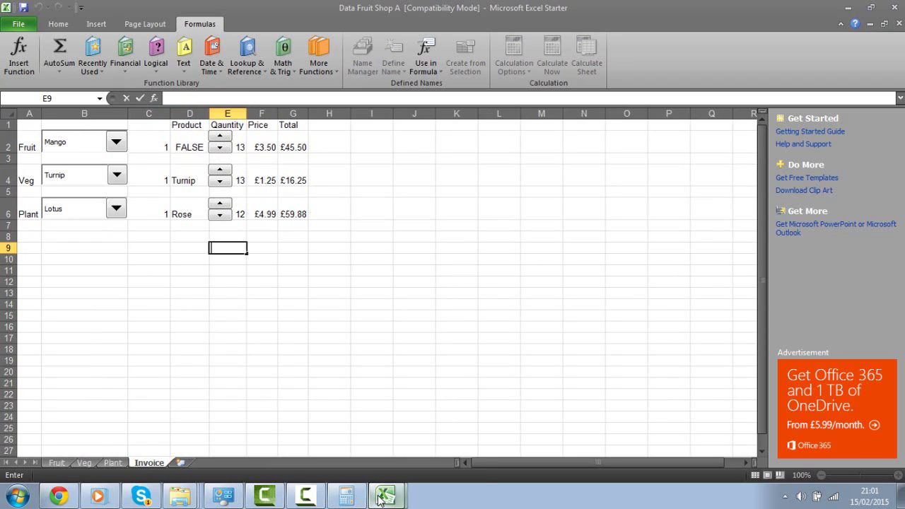
Step: Switch to the Book1 window and select D7 for the new lookup formula
mouse_move(386, 495)
click(315, 436)
drag(202, 169, 202, 169)
click(196, 204)
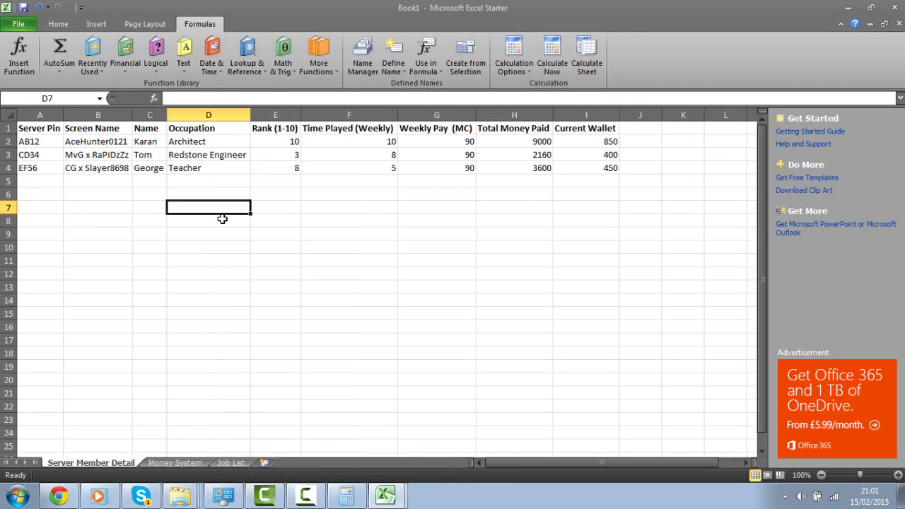
text(=V)
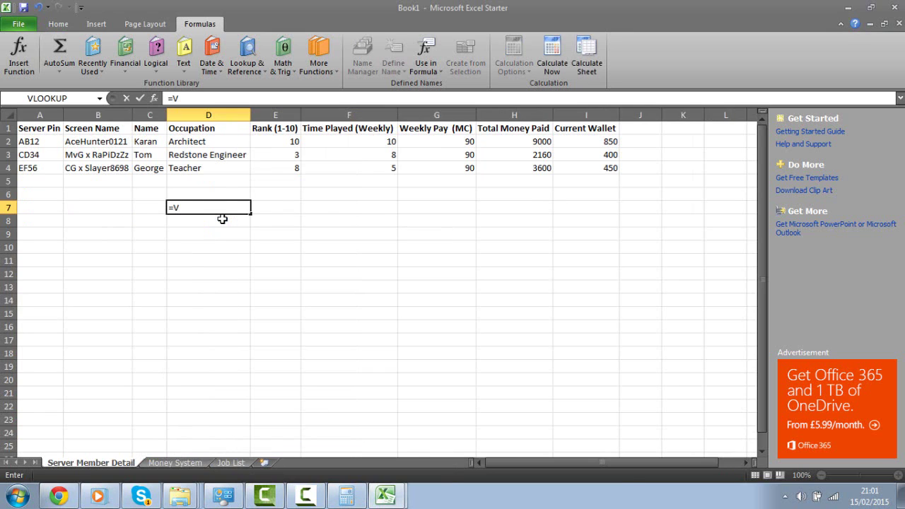
text(LOO)
double_click(220, 222)
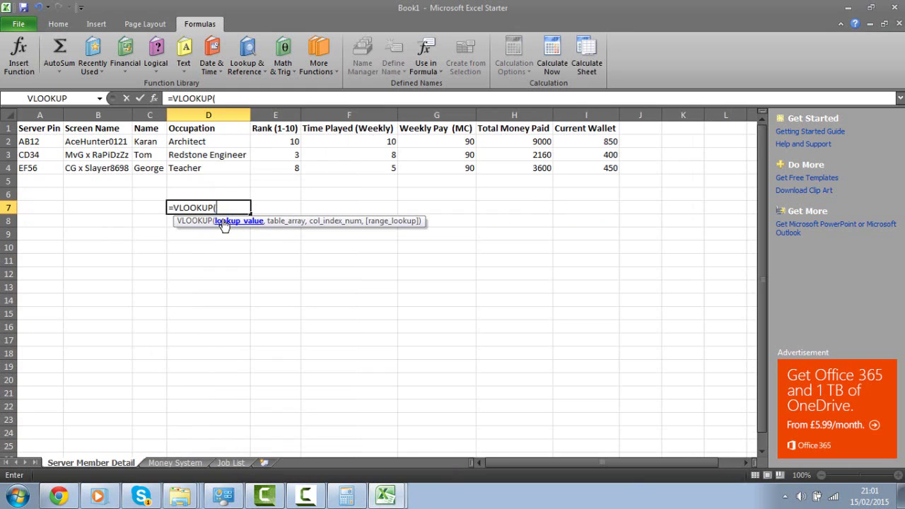
text(C)
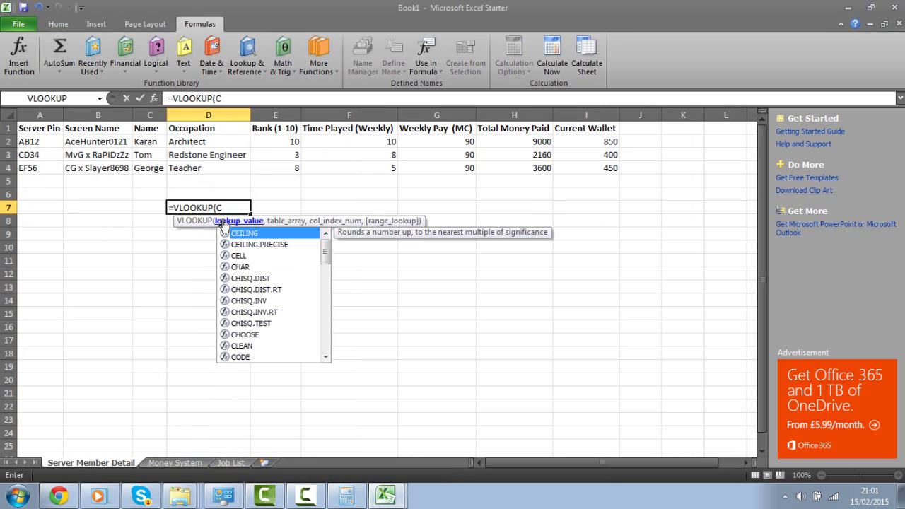
text(7,)
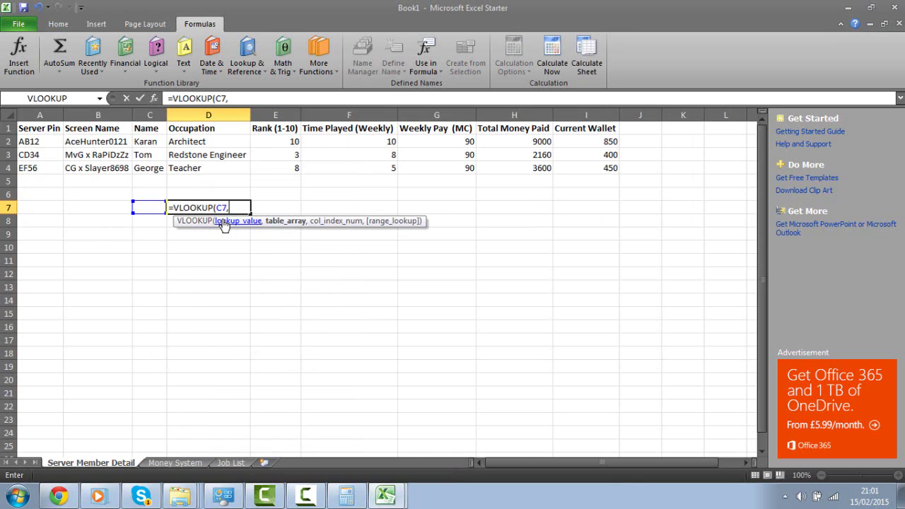
text(J)
key(BackSpace)
text(J)
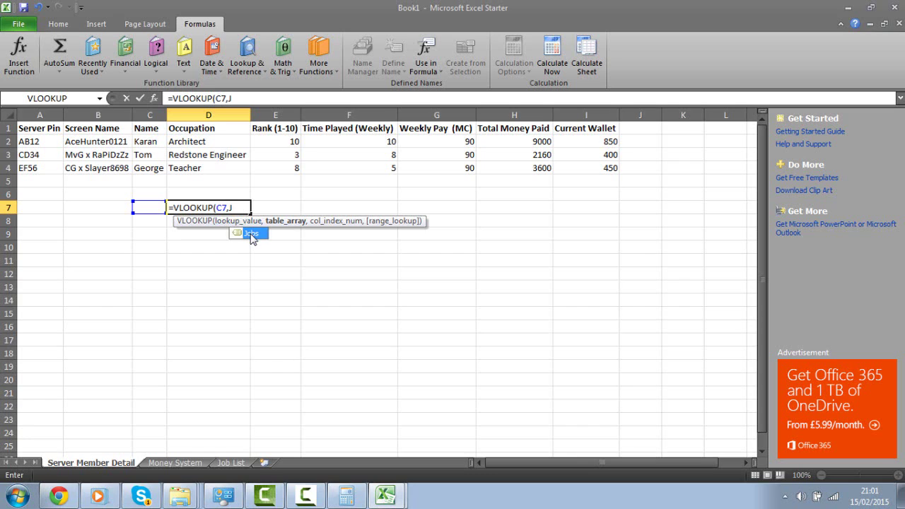
double_click(250, 233)
text(,)
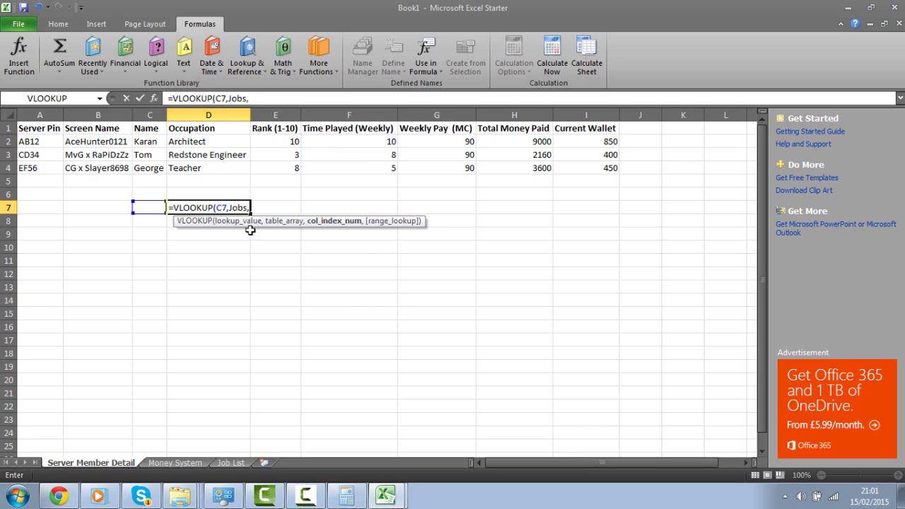
text(2)
key(Return)
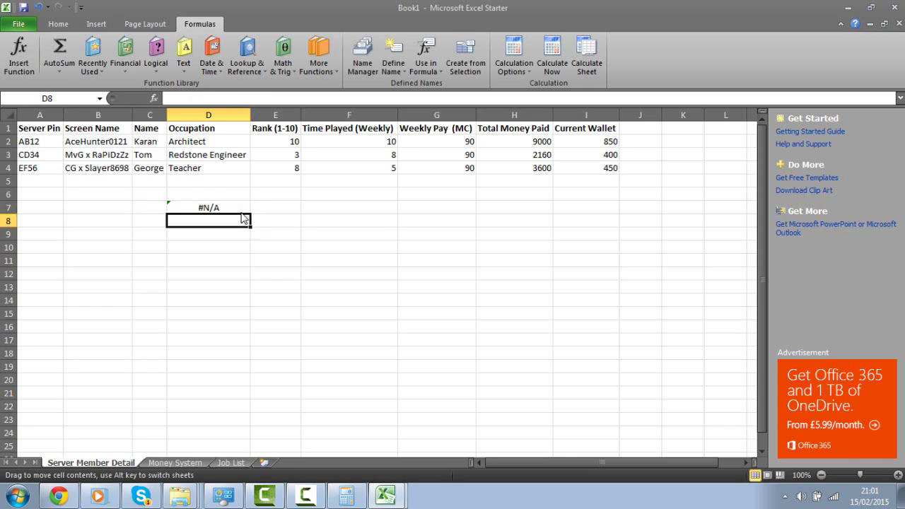
click(242, 209)
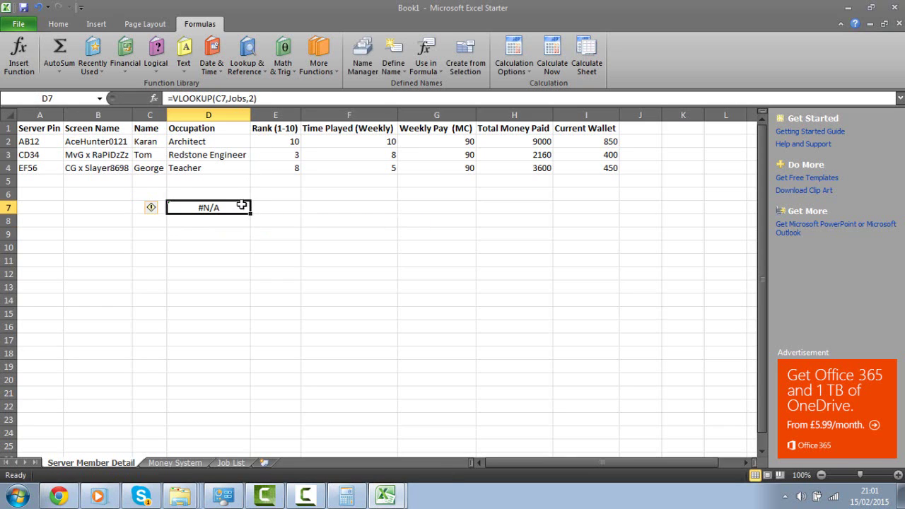
double_click(242, 206)
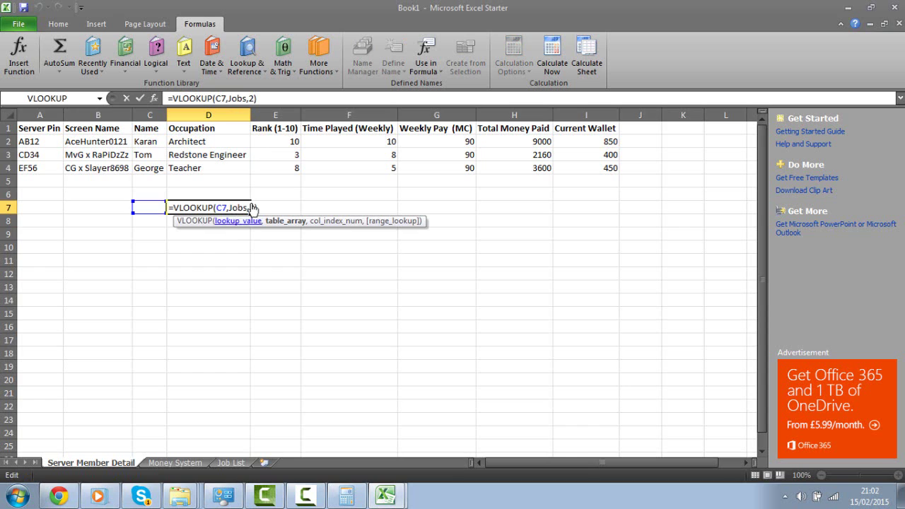
key(Return)
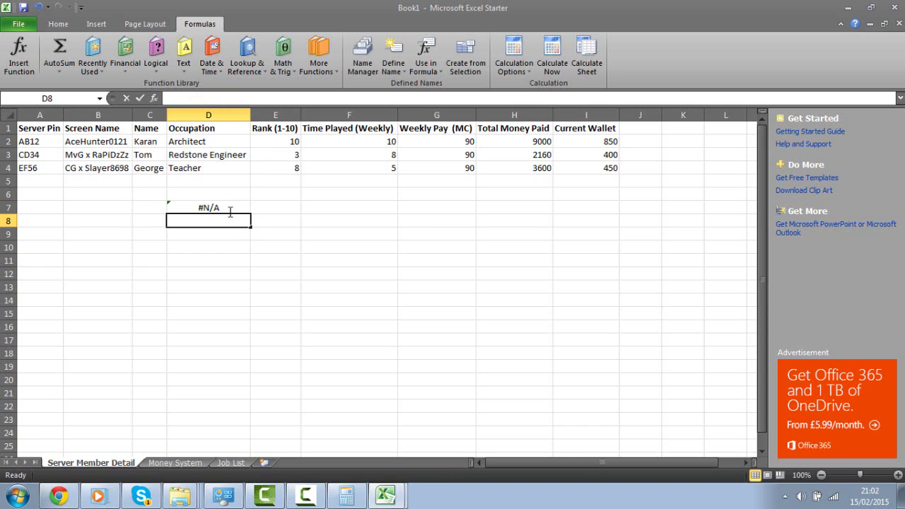
double_click(230, 210)
click(225, 208)
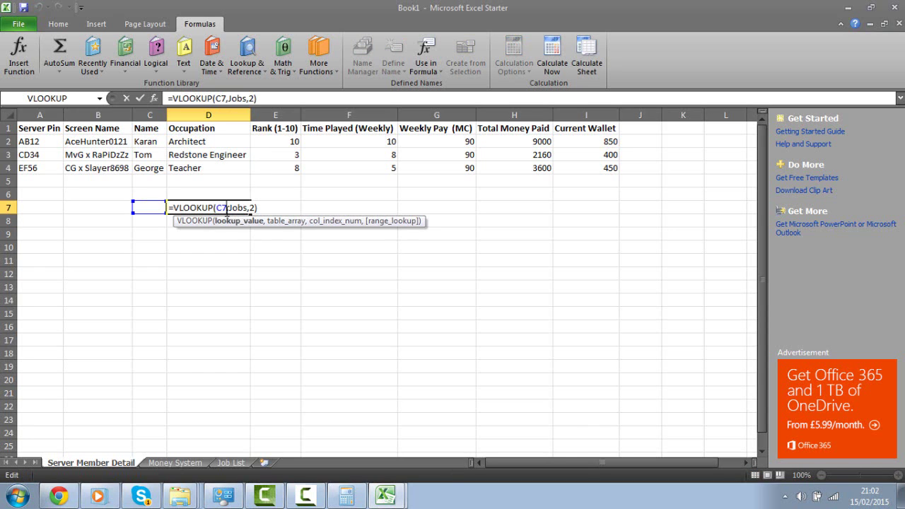
click(254, 205)
key(BackSpace)
text(3)
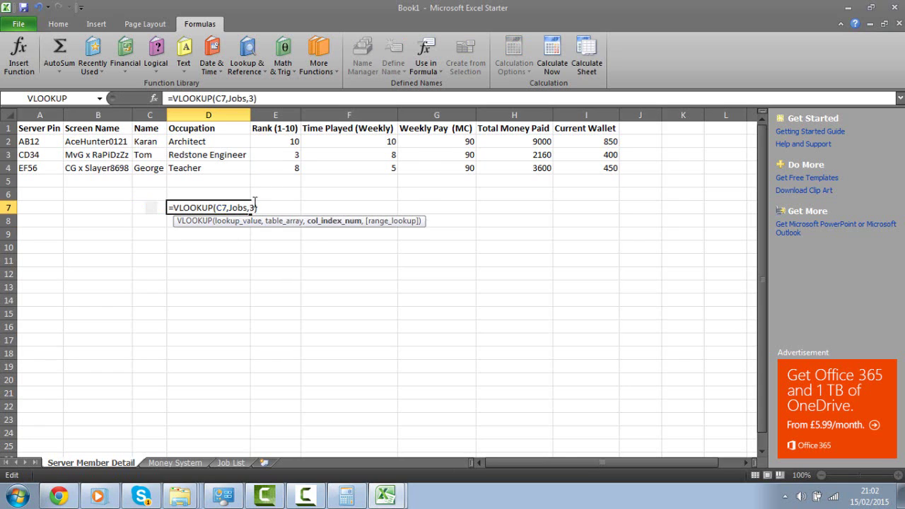
key(Return)
click(229, 205)
double_click(230, 205)
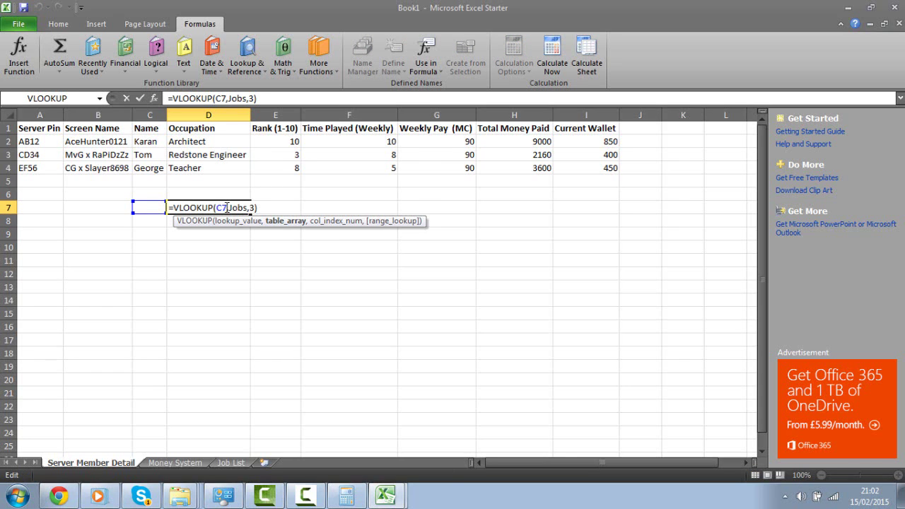
click(227, 207)
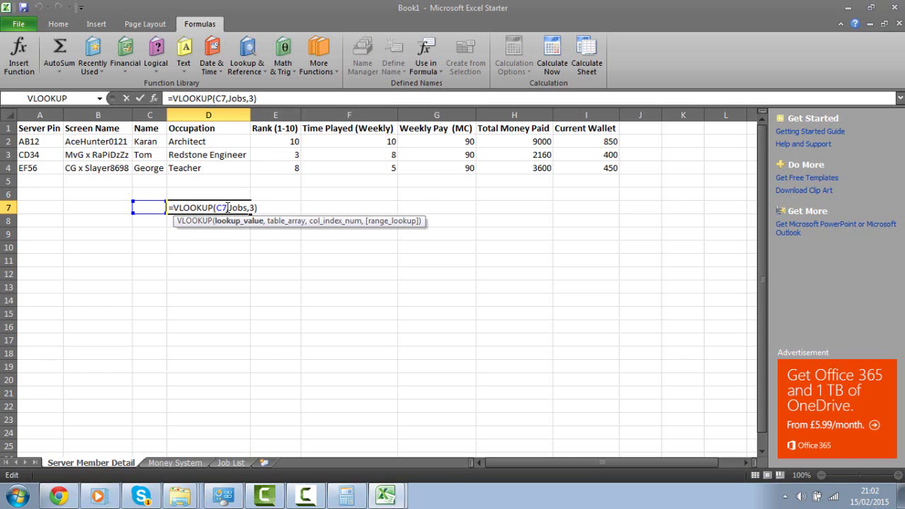
key(BackSpace)
key(BackSpace)
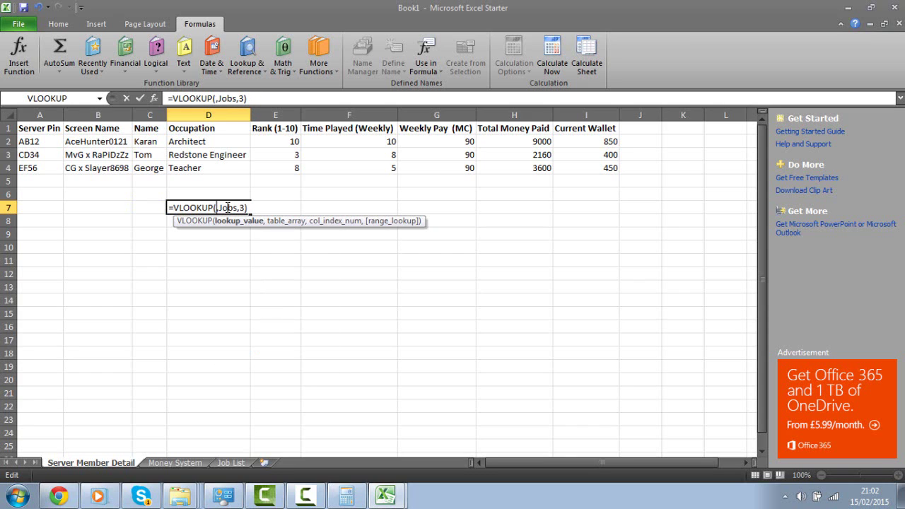
text(D2)
key(Return)
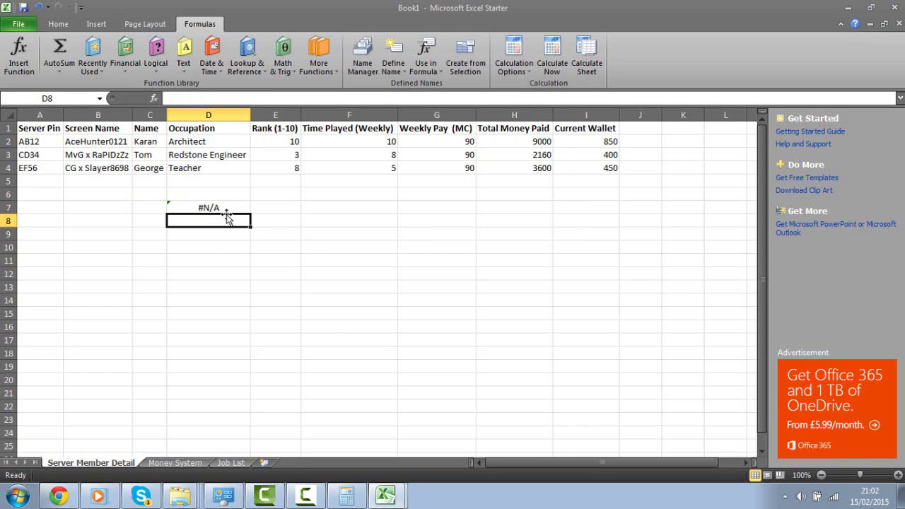
click(224, 207)
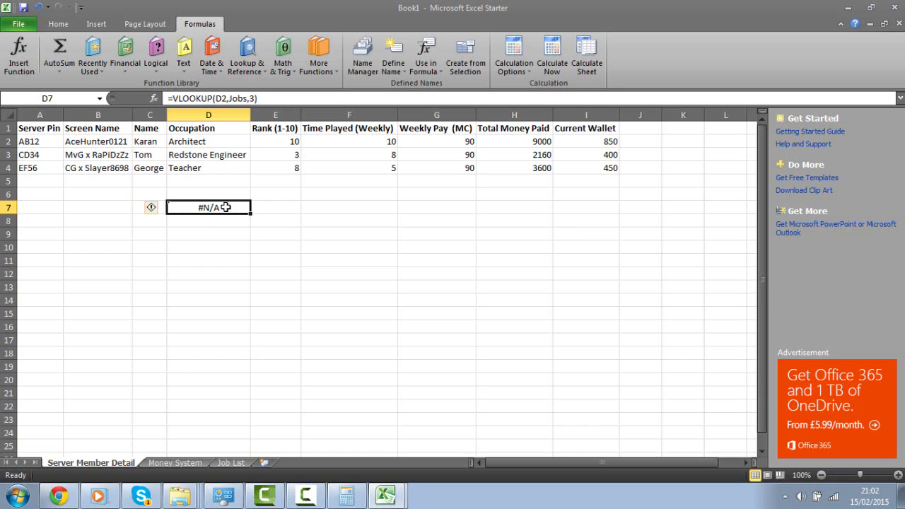
key(Delete)
click(224, 247)
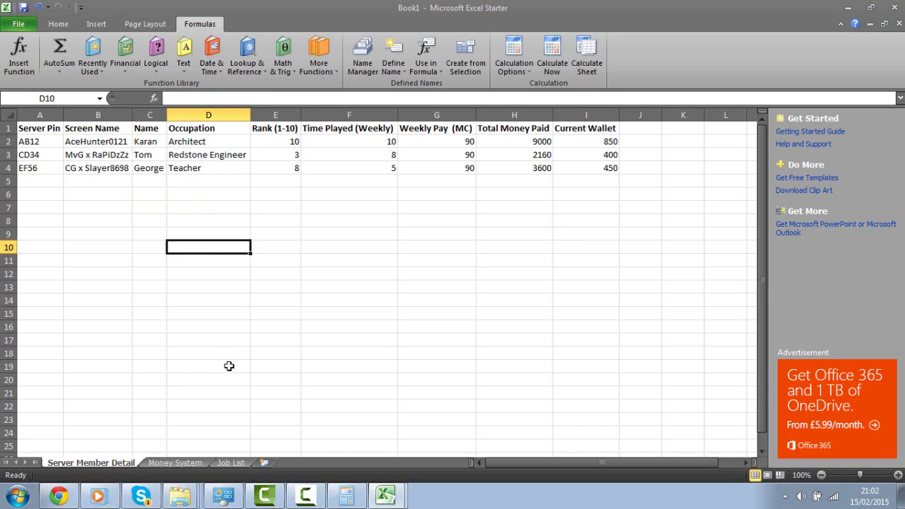
click(225, 463)
Step: Reselect the Job List table A1:C4 a few times and briefly check the Server Member Detail sheet
click(179, 336)
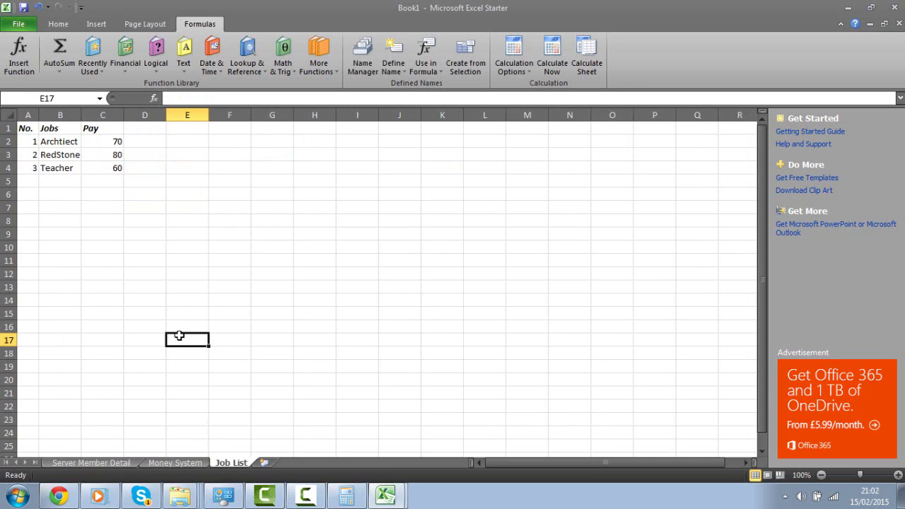
click(91, 231)
drag(91, 165, 24, 127)
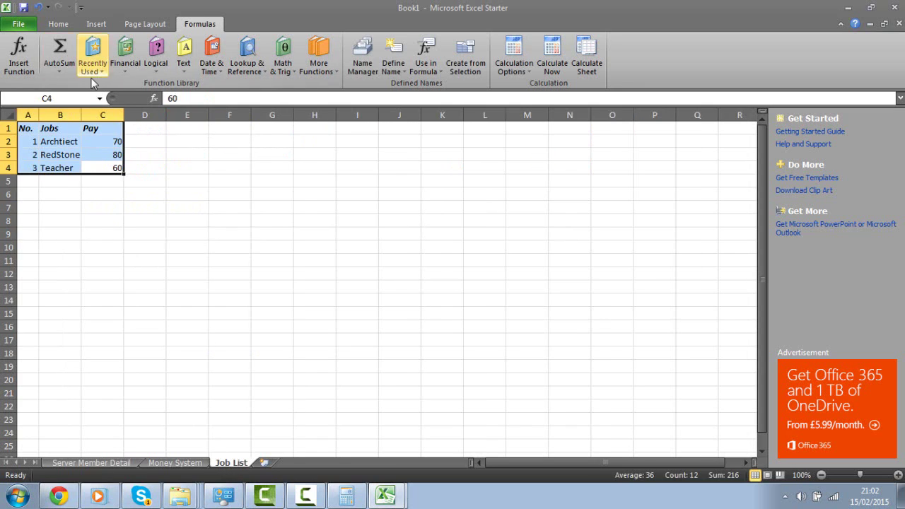
click(63, 25)
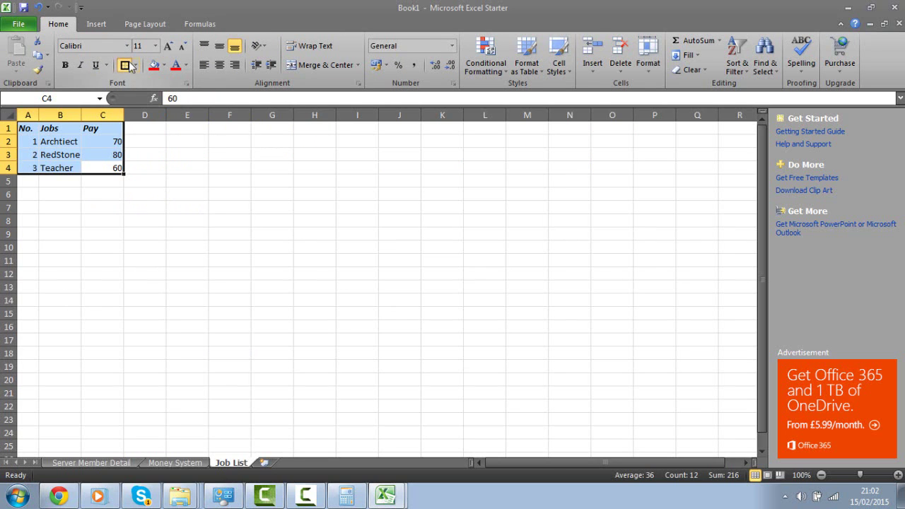
click(162, 178)
drag(117, 166, 32, 132)
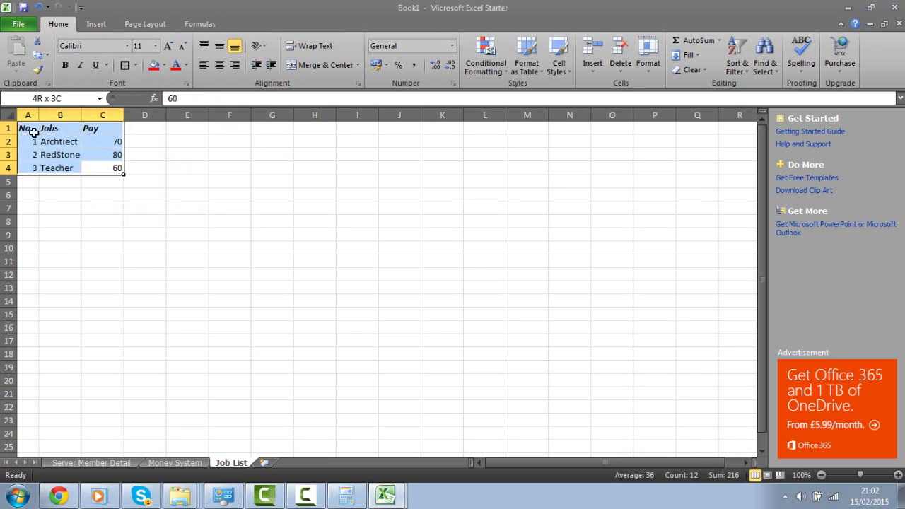
drag(113, 168, 63, 186)
click(127, 274)
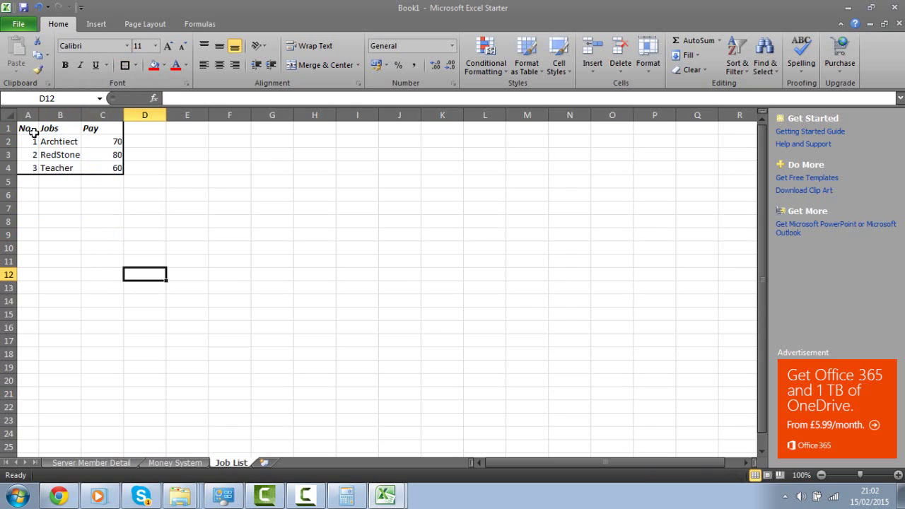
drag(33, 132, 85, 168)
click(67, 247)
drag(30, 125, 84, 185)
click(46, 191)
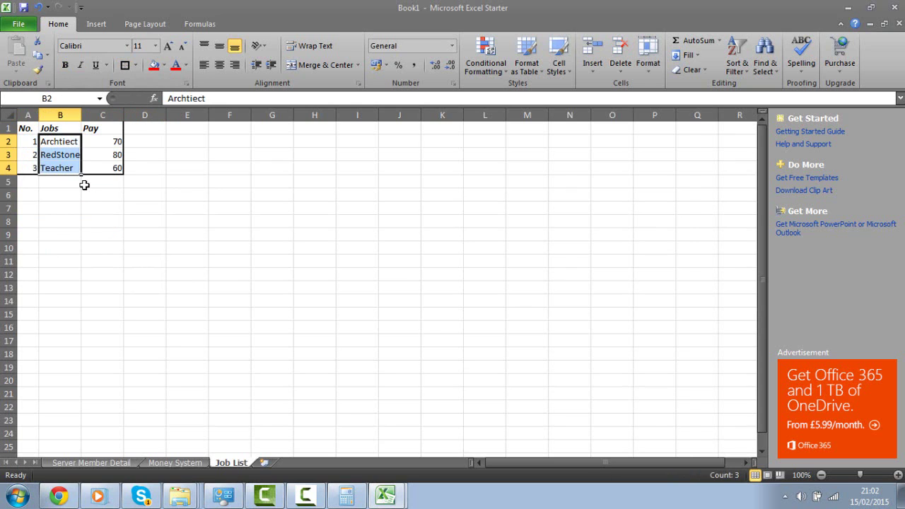
click(84, 185)
click(107, 463)
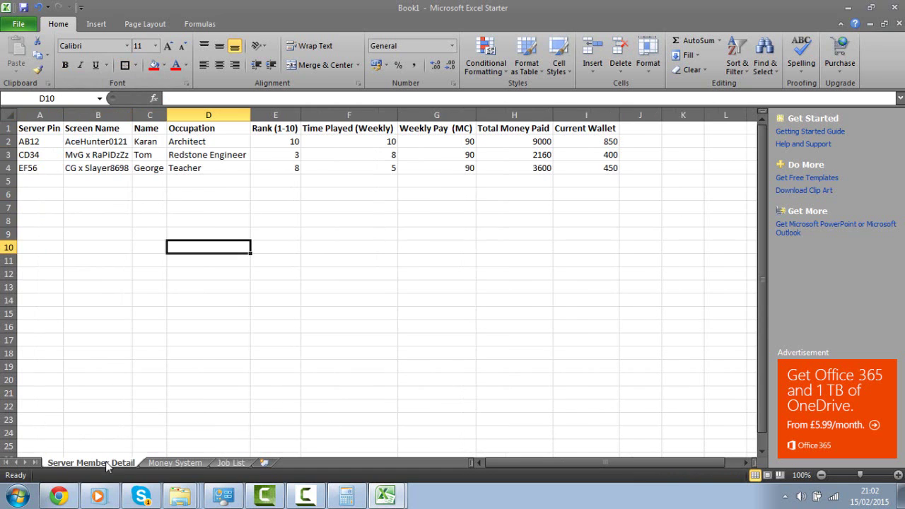
click(228, 463)
click(188, 234)
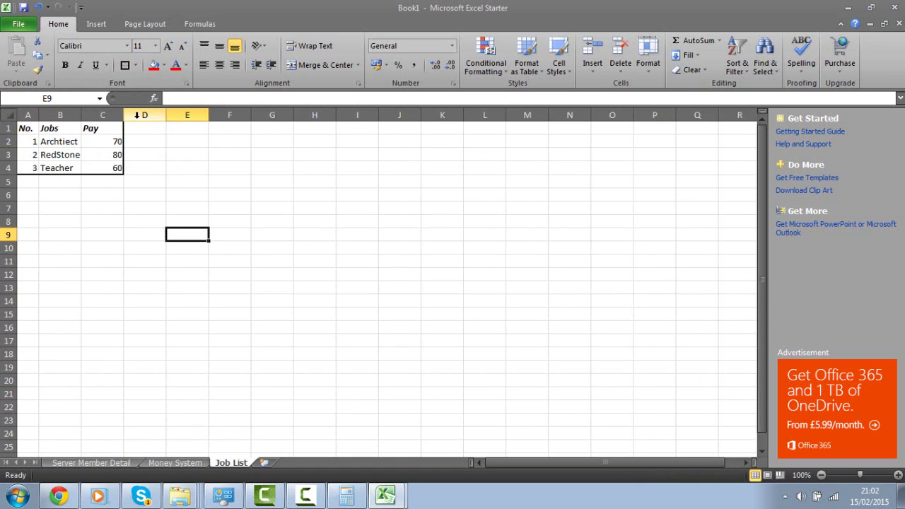
Step: Add the heading 'Where' in cell D1
click(138, 127)
text(Where)
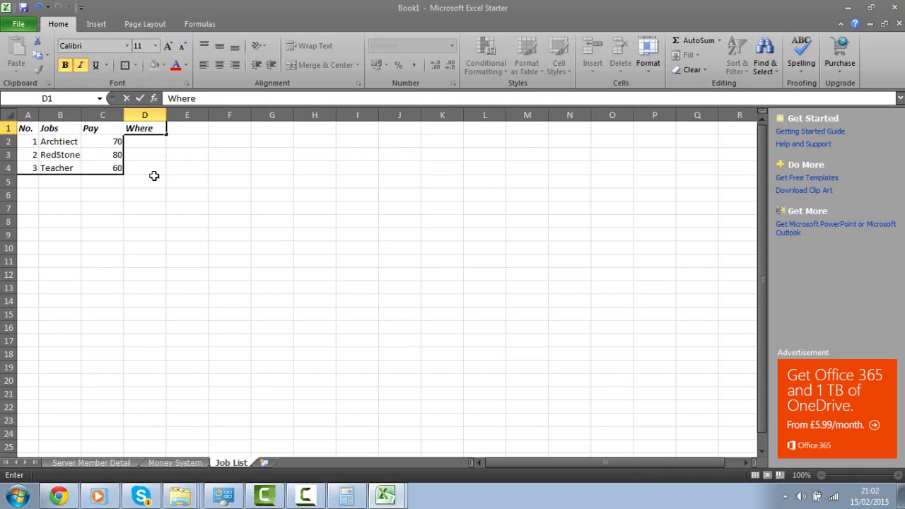
drag(153, 177, 153, 170)
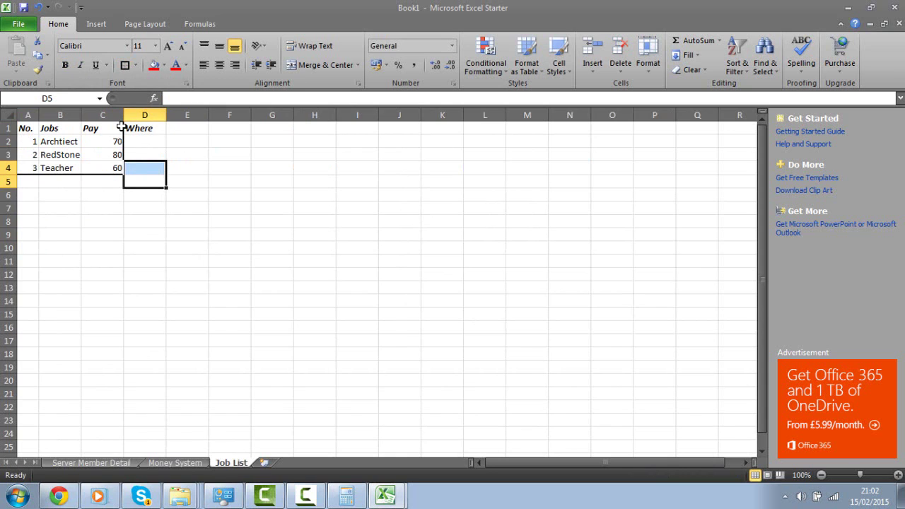
Step: Remove all borders from the Job List table A1:C4 with No Border
drag(33, 131, 113, 172)
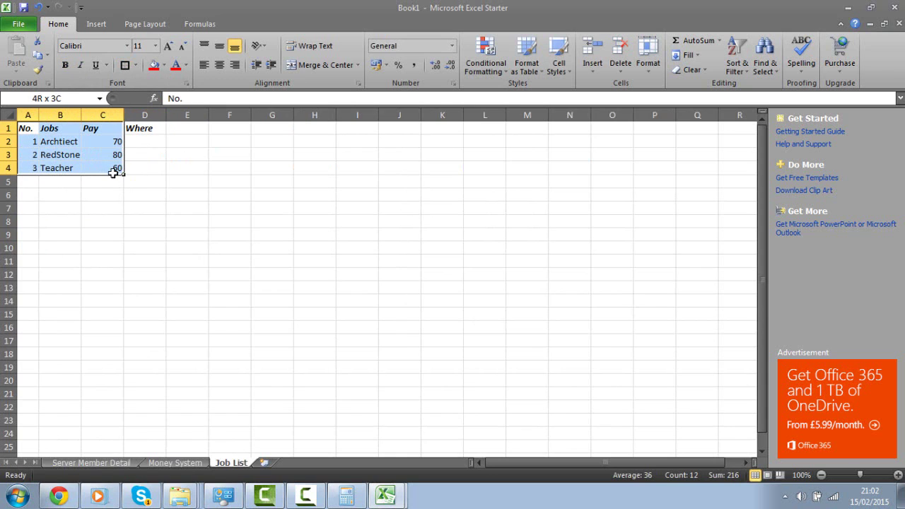
click(135, 65)
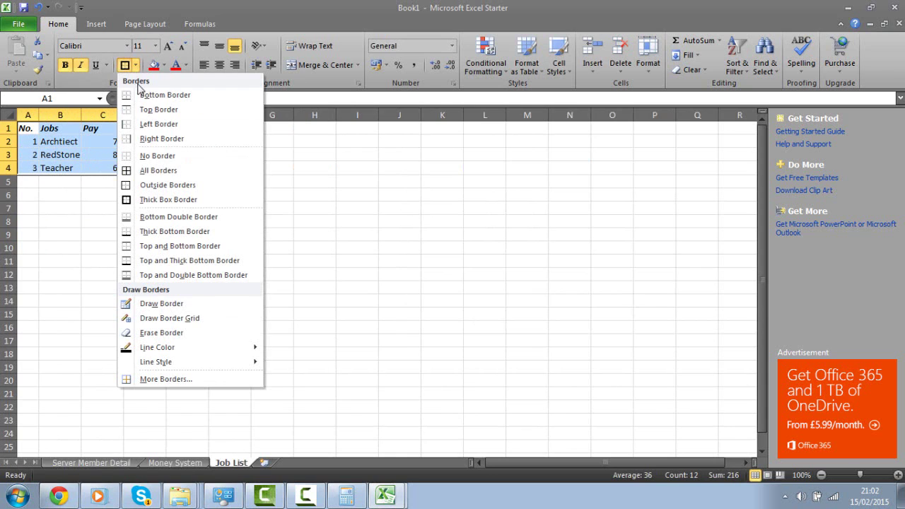
click(157, 155)
click(144, 207)
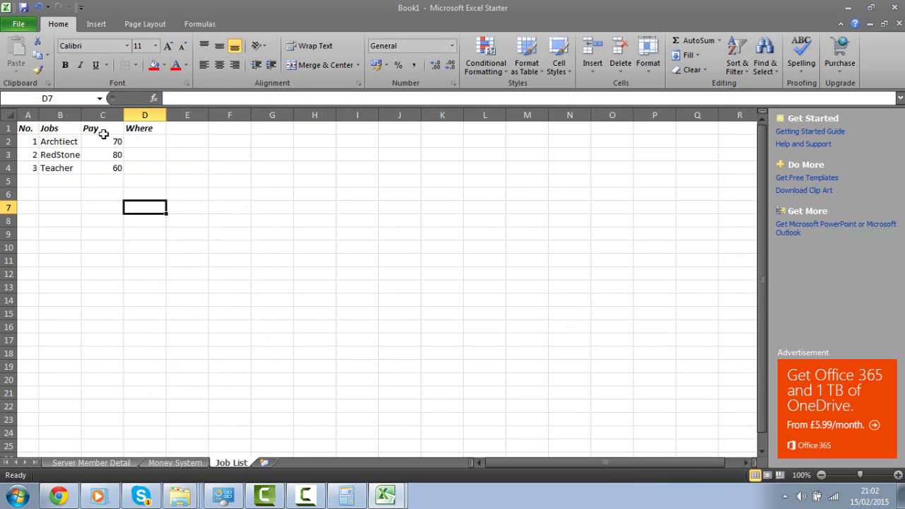
Step: Type the heading 'Eduction?' in cell E1
double_click(183, 130)
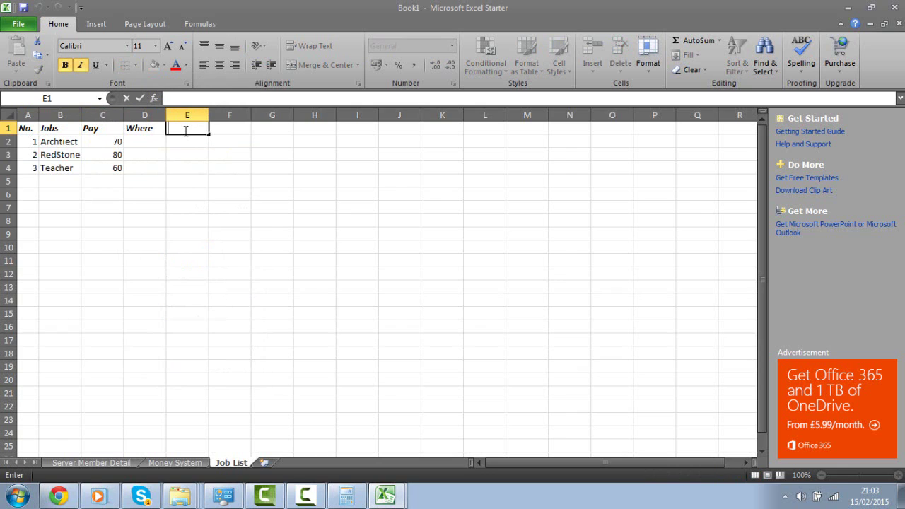
text(Eductiuon)
key(BackSpace)
key(BackSpace)
key(BackSpace)
text(on?)
click(187, 182)
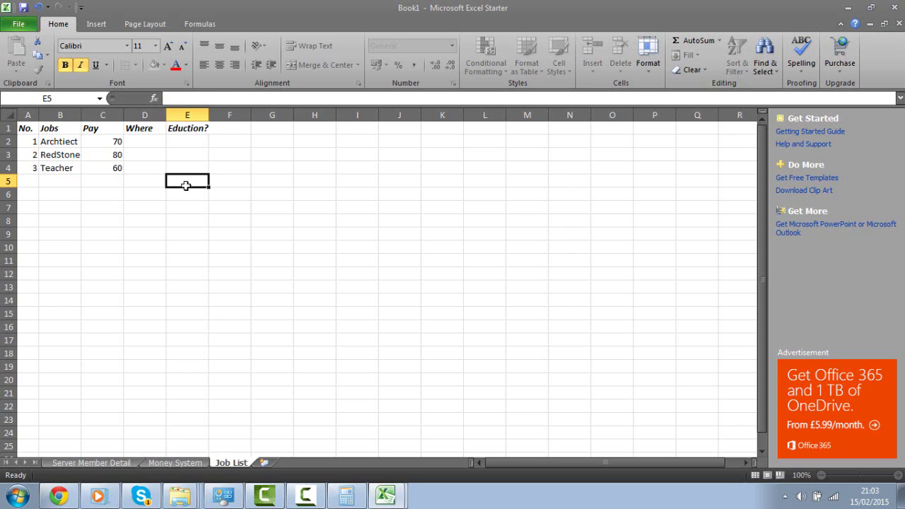
Step: Autofit column E to its heading and enter 'Firm' in D2
double_click(208, 115)
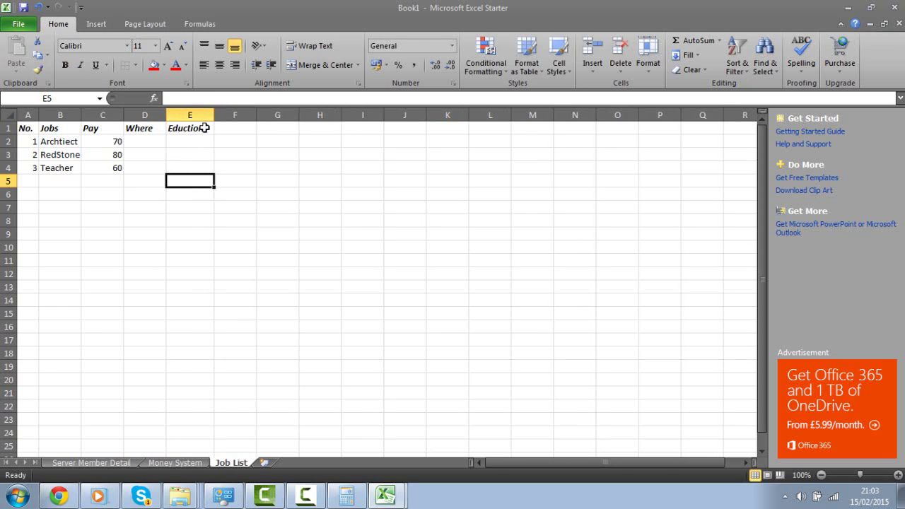
click(204, 127)
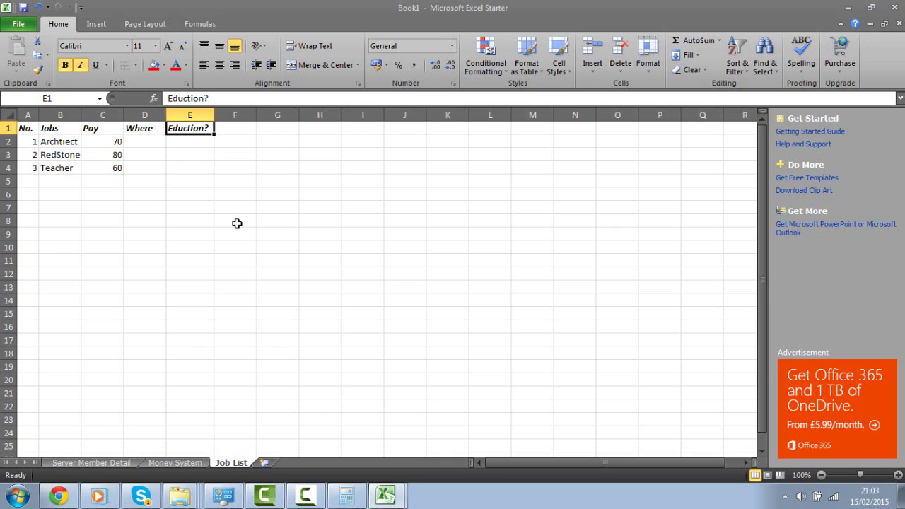
click(126, 142)
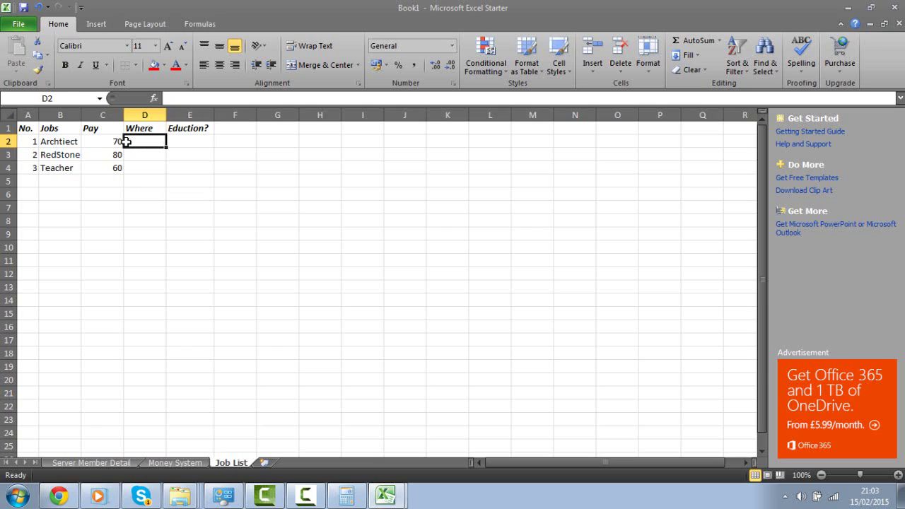
text(Ao)
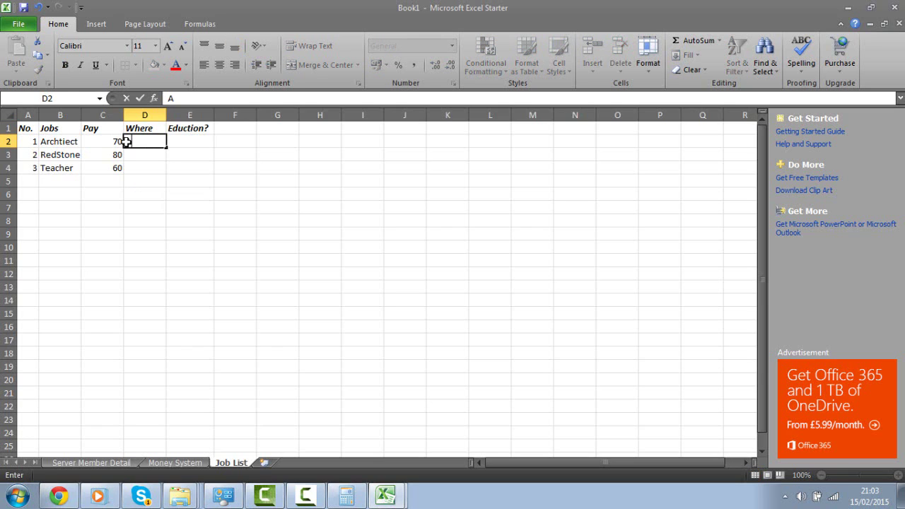
key(BackSpace)
key(BackSpace)
text(Fo)
key(BackSpace)
text(arm)
key(Return)
key(Tab)
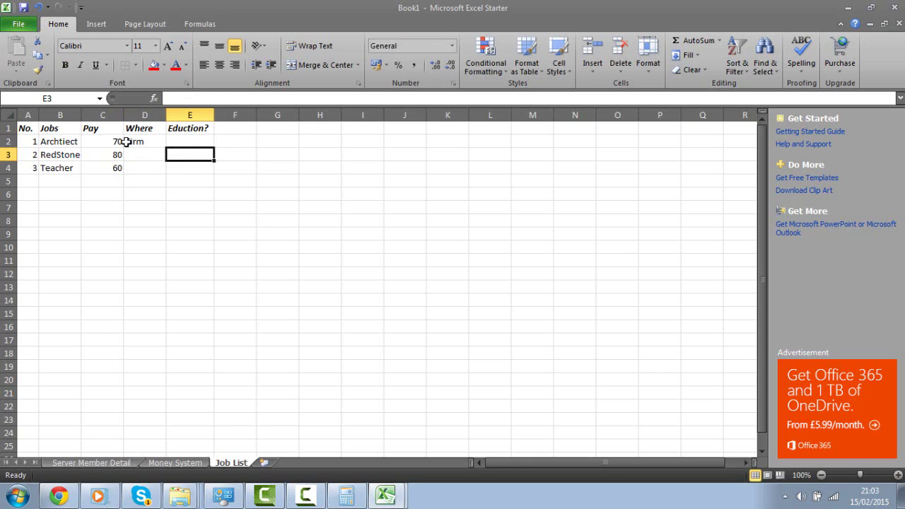
click(125, 141)
Step: Enter 'Power Plant' in D3 and 'Uni' in D4
click(149, 154)
text(Pow)
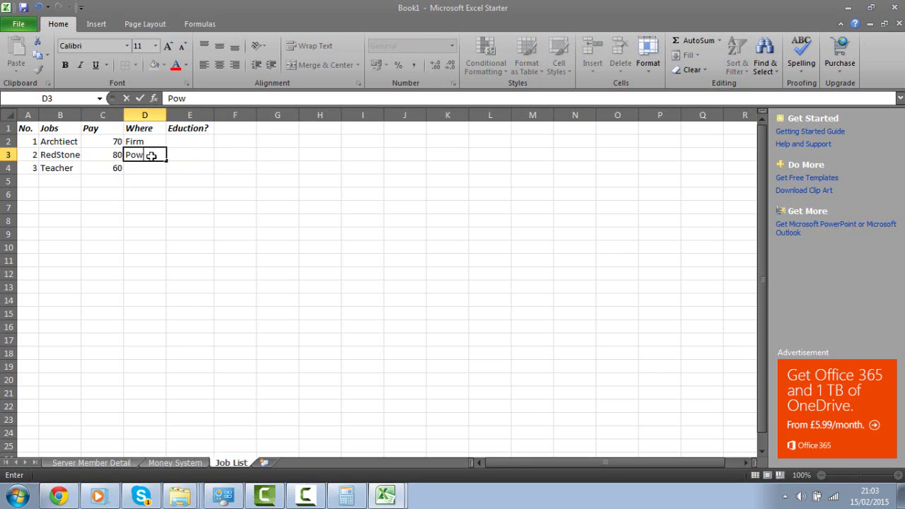
text(er Plant)
key(Return)
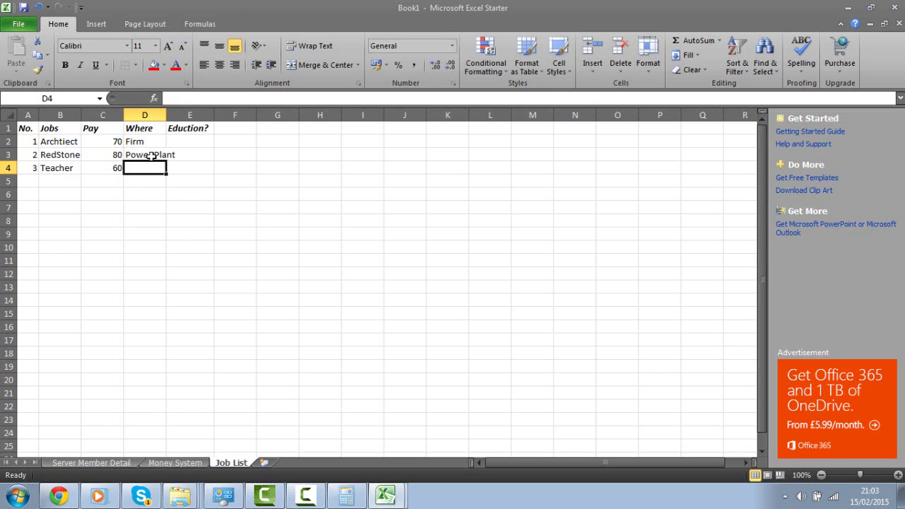
text(Uni)
key(Tab)
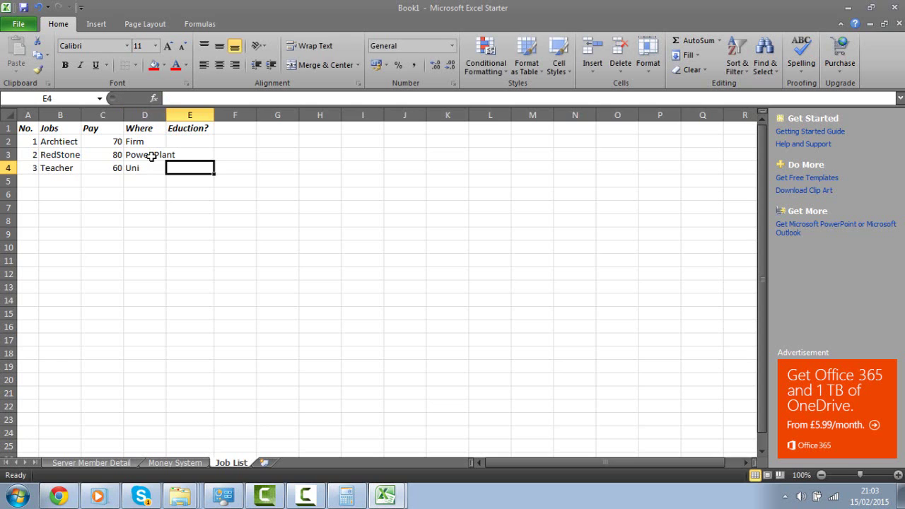
Step: Mark 'Yes' for all three jobs in E2:E4 and autofit column D
text(Yes)
key(Up)
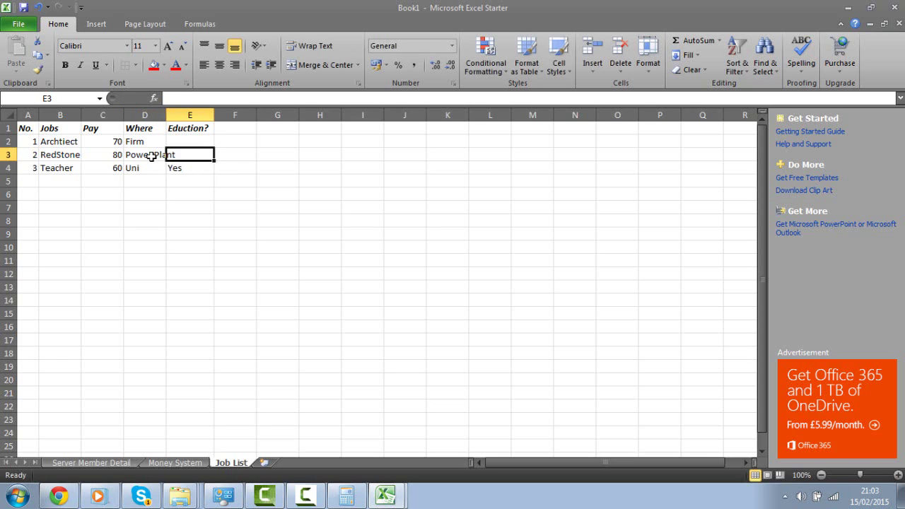
text(Y)
key(Up)
text(Y)
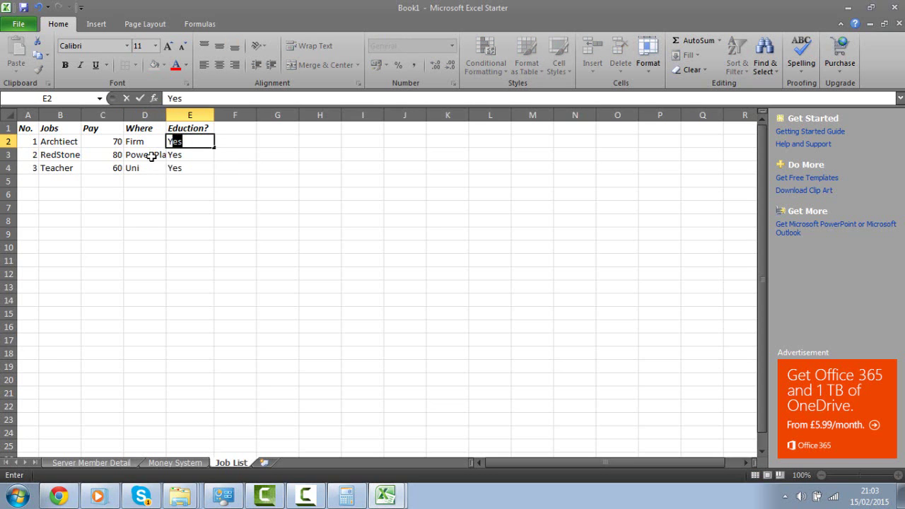
click(152, 207)
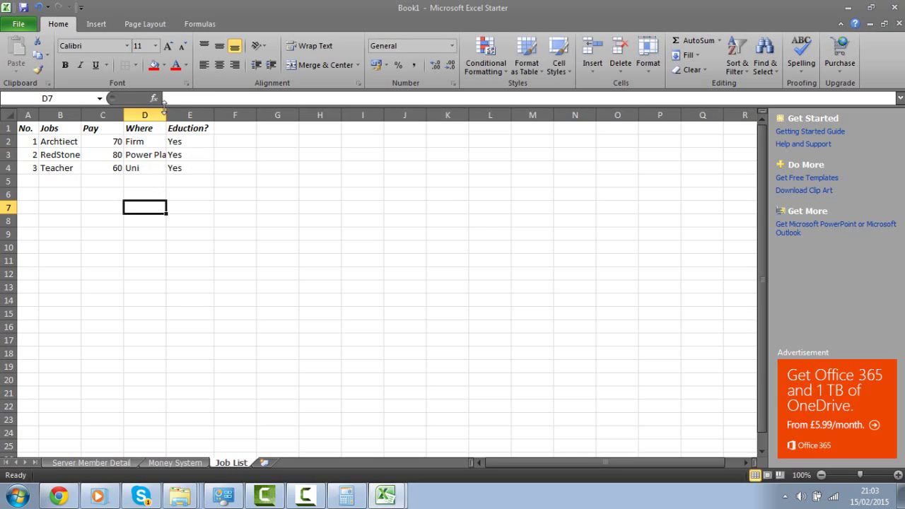
double_click(166, 110)
Step: Type 'Education' in J1 of Server Member Detail, then go back to the Job List
click(227, 238)
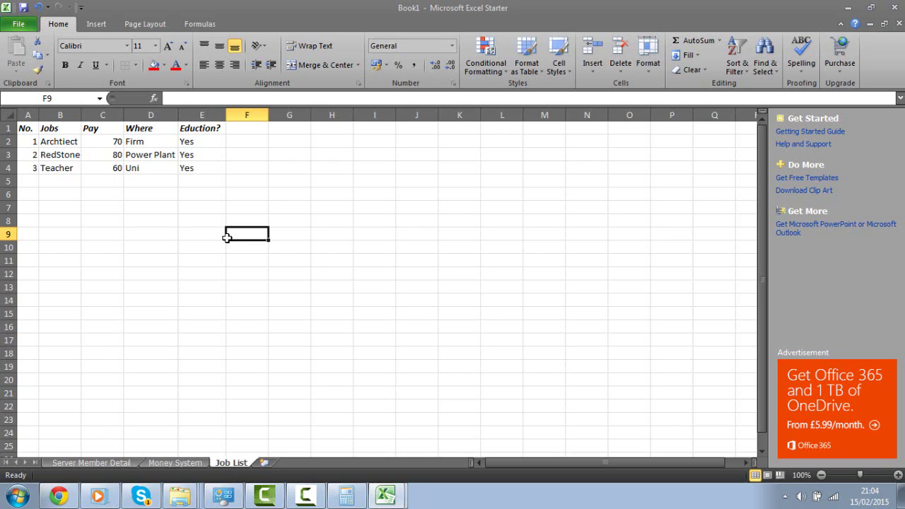
click(119, 462)
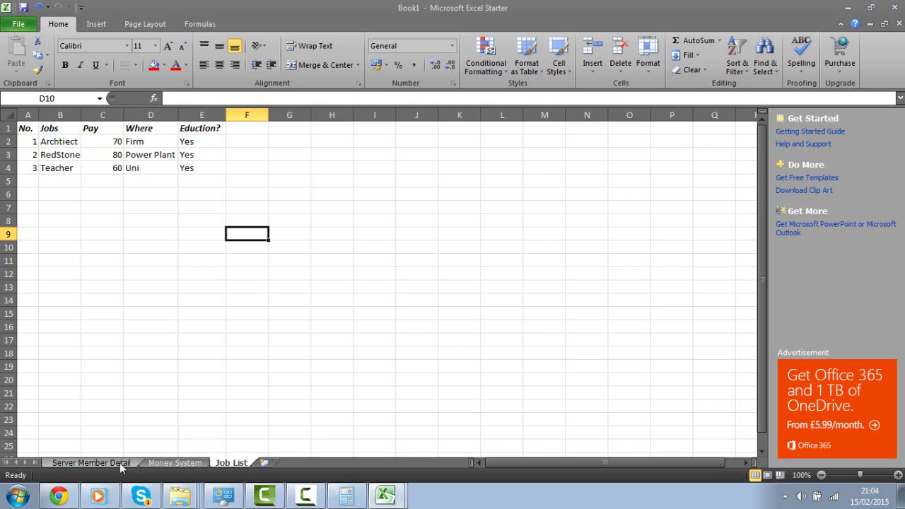
click(195, 365)
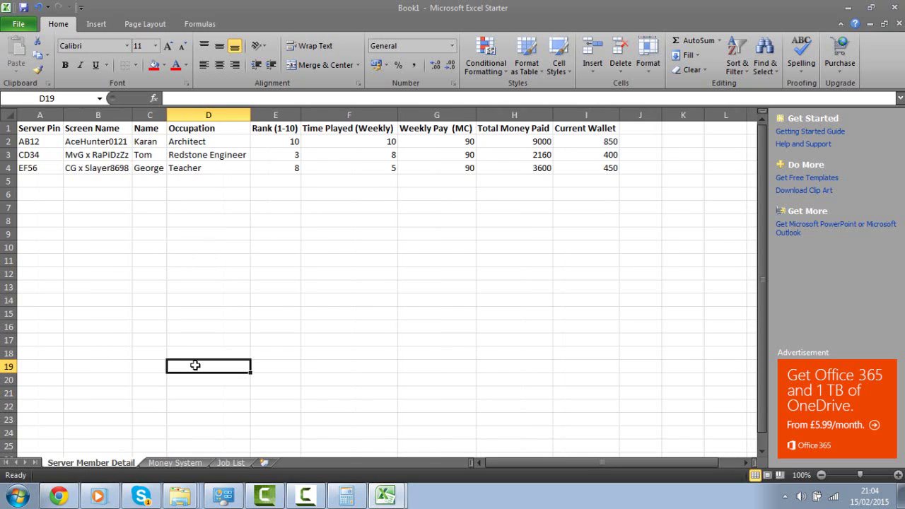
click(653, 128)
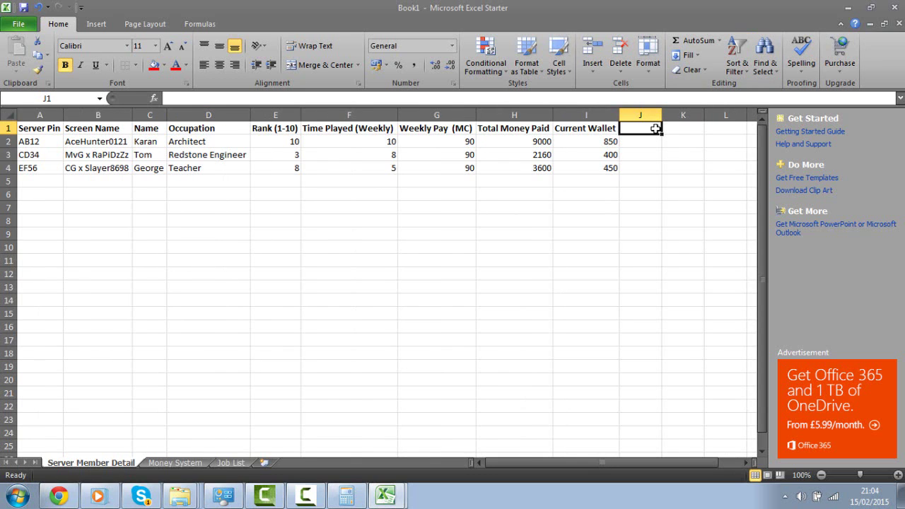
text(Educati)
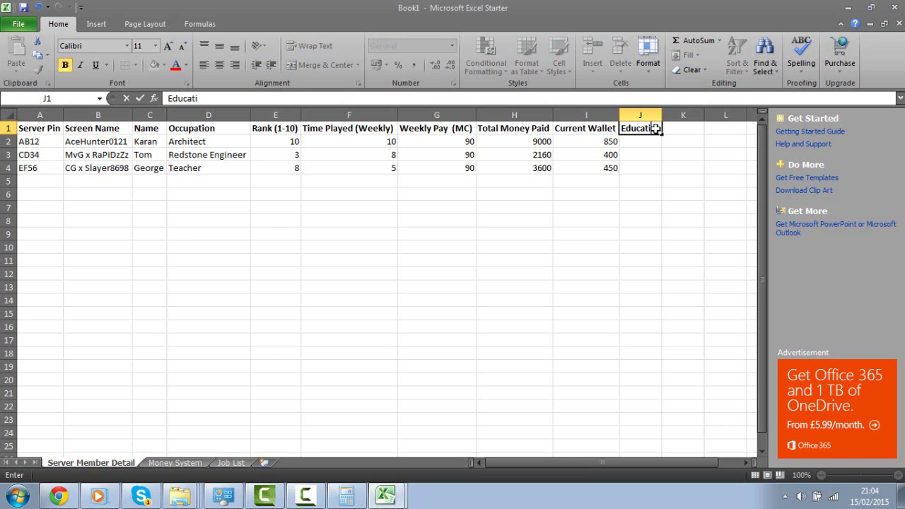
text(on)
click(230, 462)
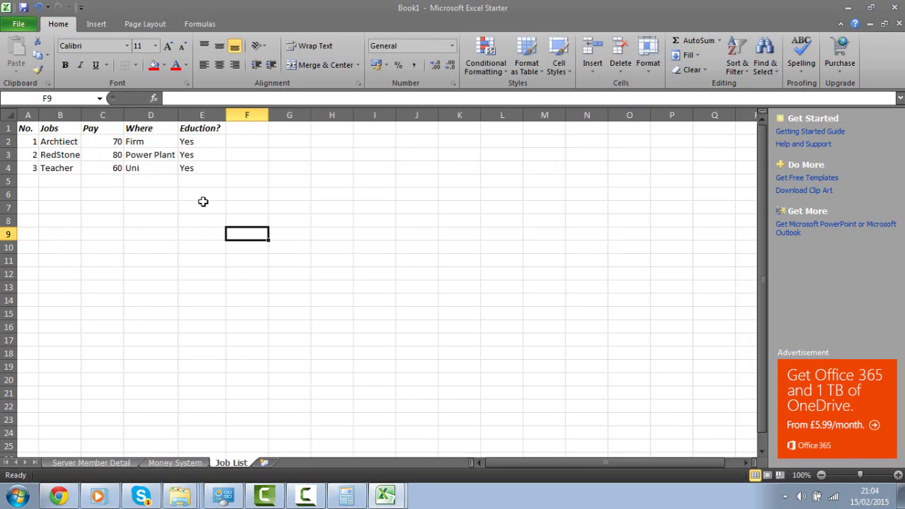
Step: Clear the stray entries from E2 and E4 in the Eduction? column
click(209, 139)
text(c)
click(212, 151)
key(BackSpace)
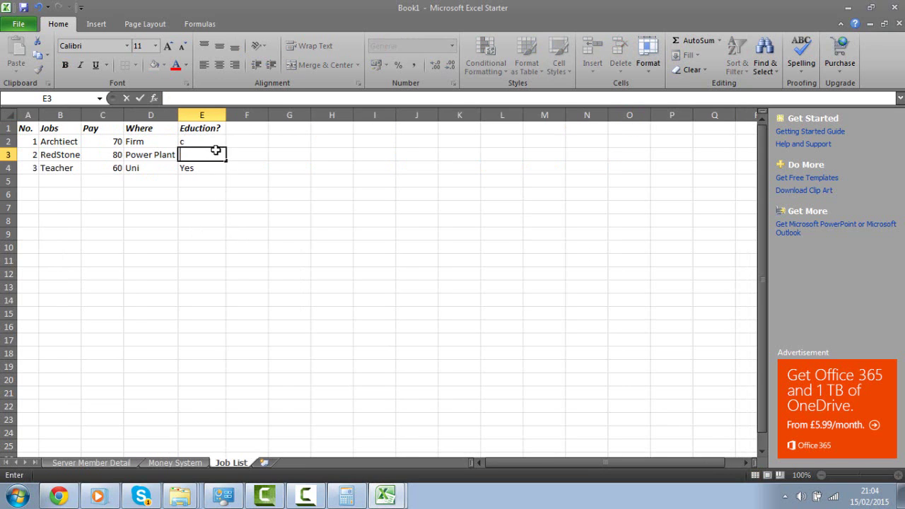
click(216, 140)
key(BackSpace)
click(212, 167)
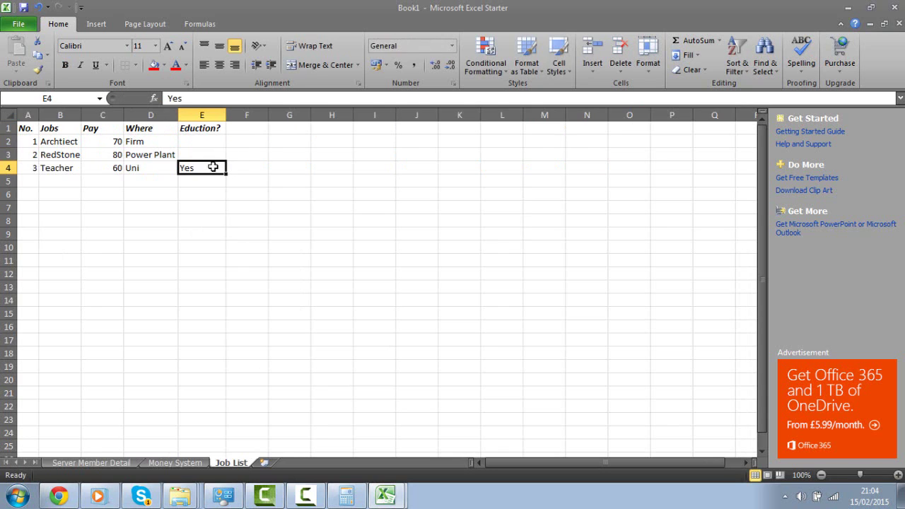
key(BackSpace)
click(214, 140)
key(BackSpace)
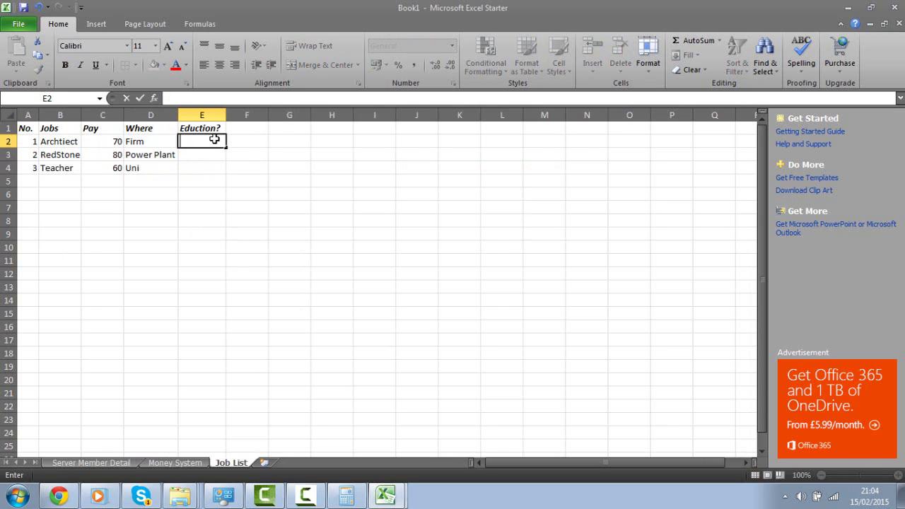
Step: Enter Builder in E2, Engineer in E3 and Any in E4
text(Buildlers)
key(BackSpace)
key(BackSpace)
key(BackSpace)
key(BackSpace)
text(er)
key(Return)
text(Engne)
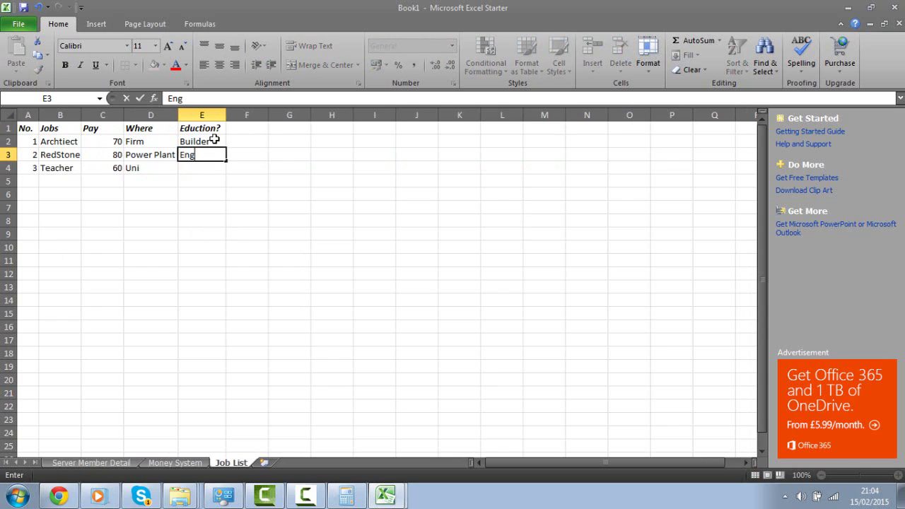
key(BackSpace)
key(BackSpace)
text(iner)
key(BackSpace)
text(er)
key(Return)
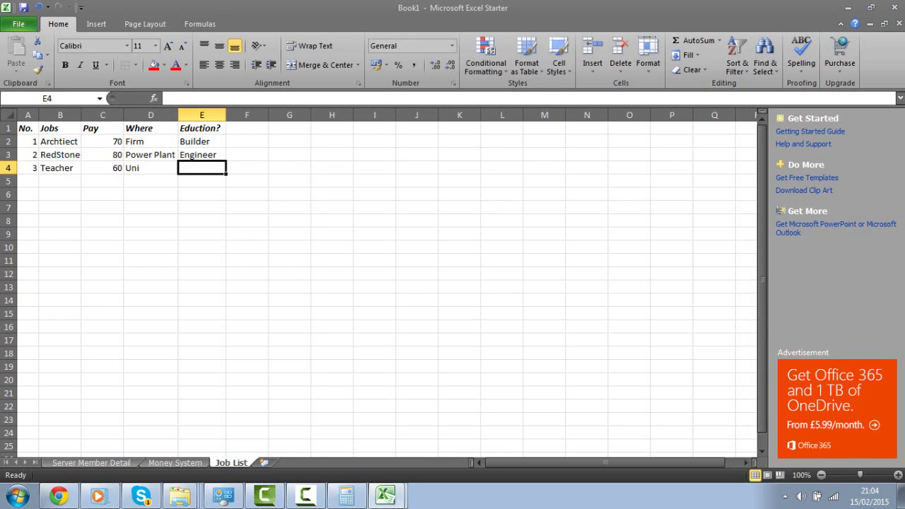
text(Any)
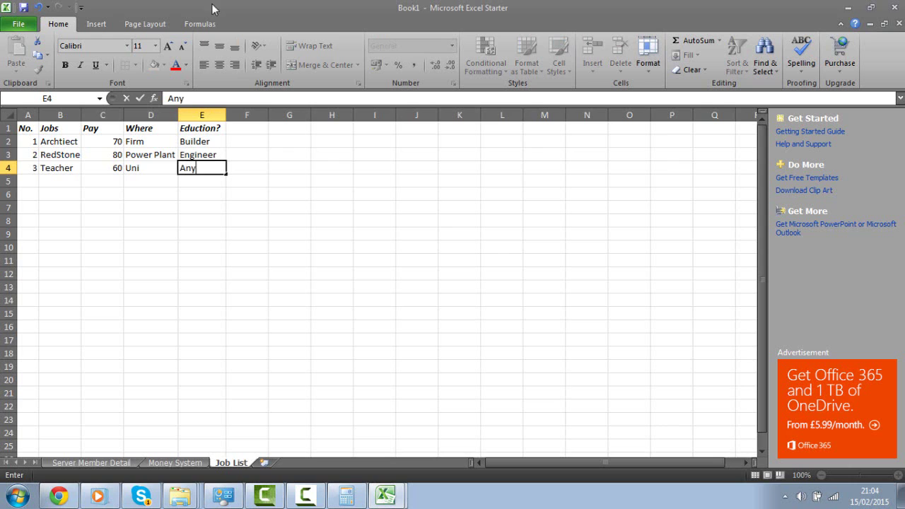
click(90, 462)
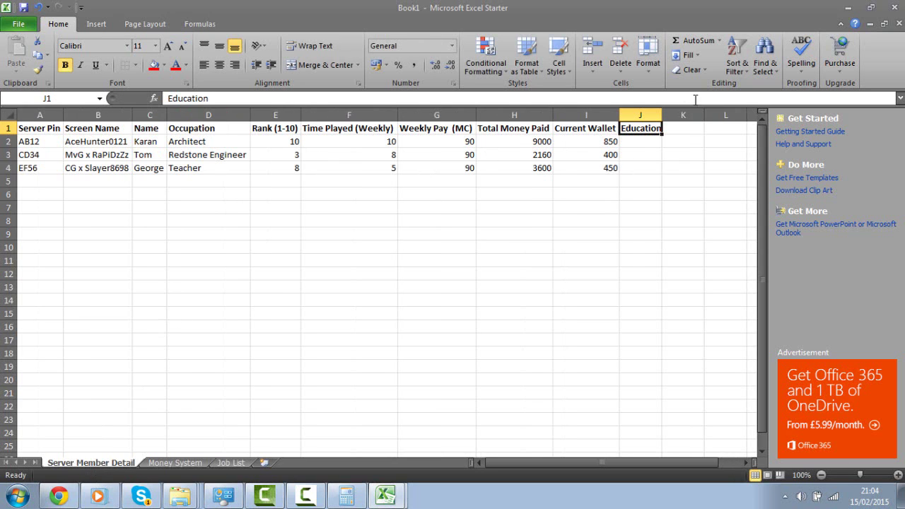
Step: Widen column J slightly and select the empty Education cells J2:J4
drag(661, 117, 654, 176)
click(667, 149)
click(638, 233)
drag(646, 145, 643, 154)
click(647, 221)
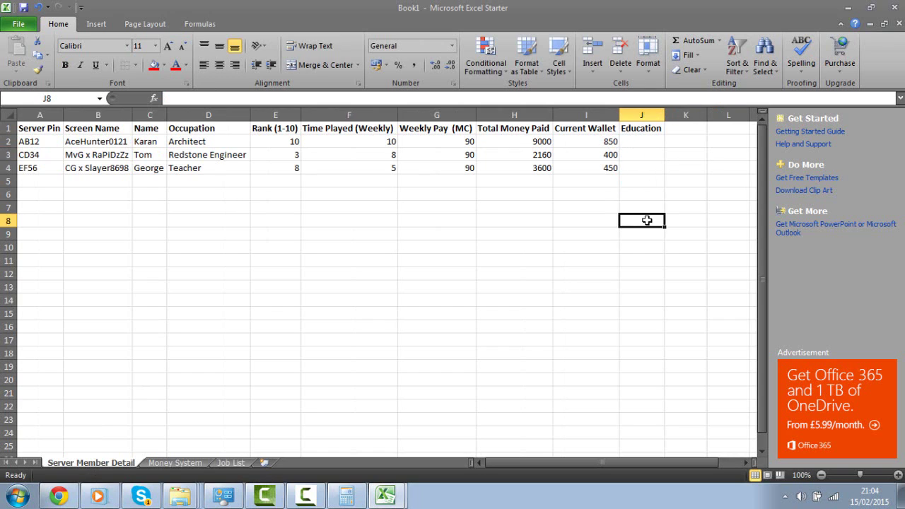
click(641, 141)
click(640, 205)
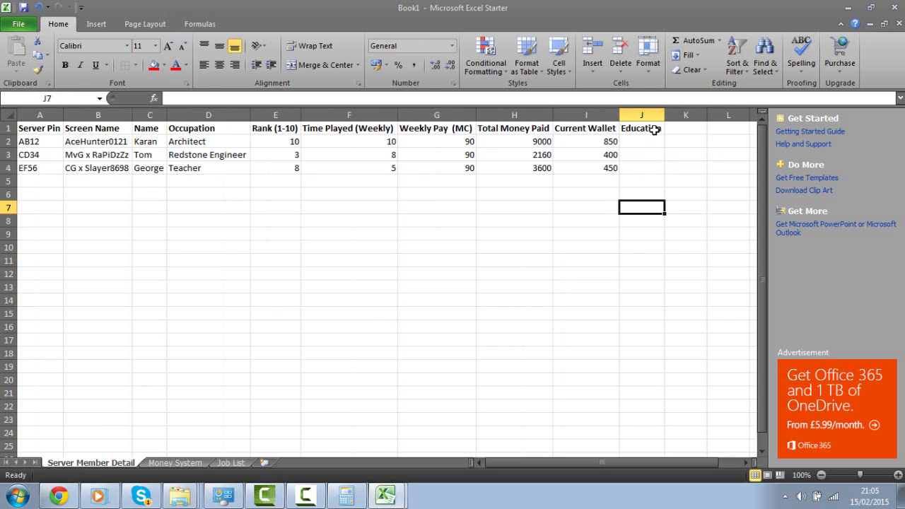
drag(652, 143, 648, 171)
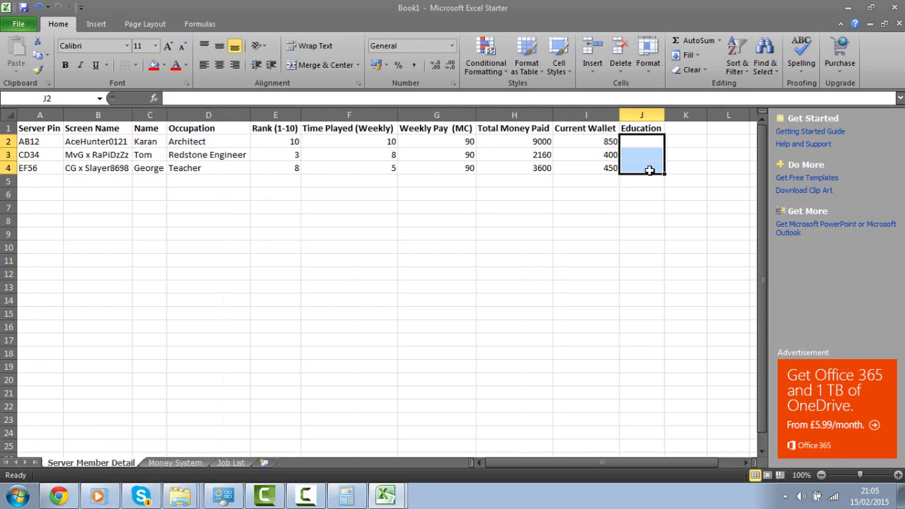
click(648, 248)
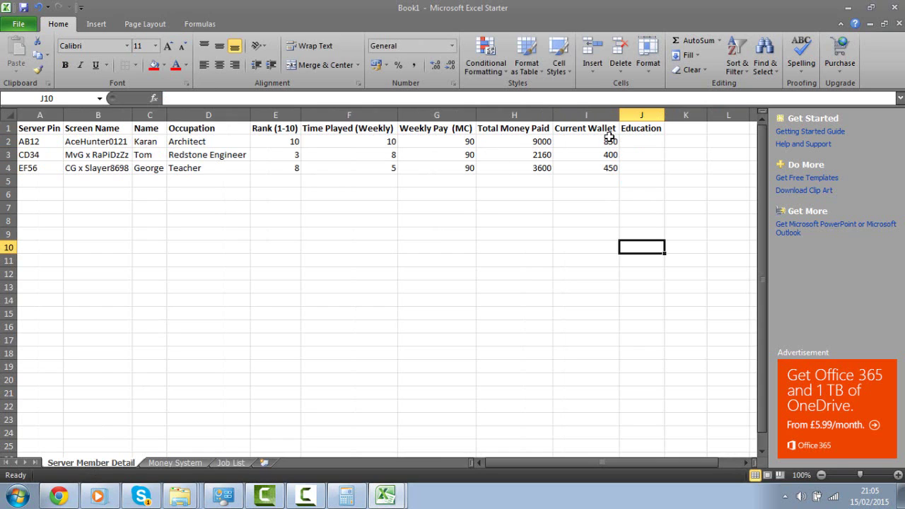
click(629, 145)
click(629, 153)
click(629, 169)
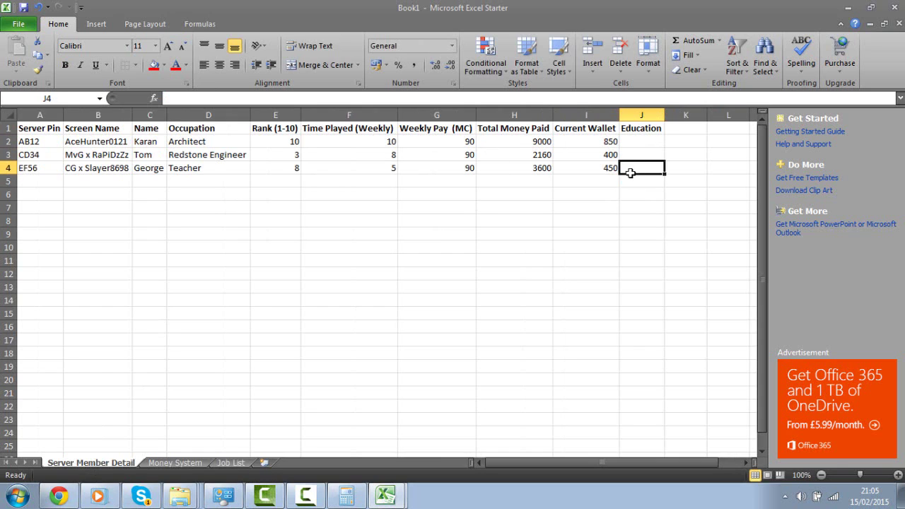
Step: Compare against the Job List's Eduction? entries, then return to Server Member Detail
click(233, 464)
click(232, 251)
mouse_move(220, 157)
mouse_down()
mouse_move(218, 145)
mouse_move(221, 177)
mouse_move(220, 143)
mouse_up()
click(216, 219)
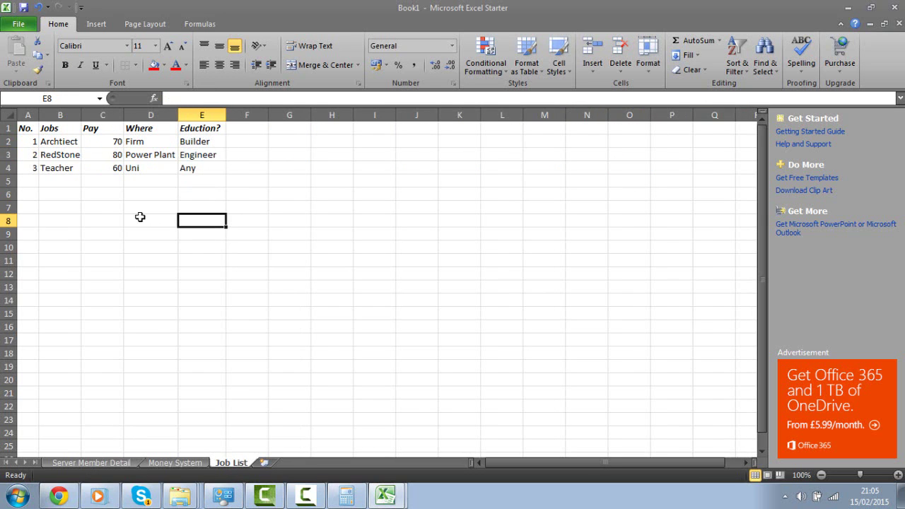
click(60, 466)
click(237, 301)
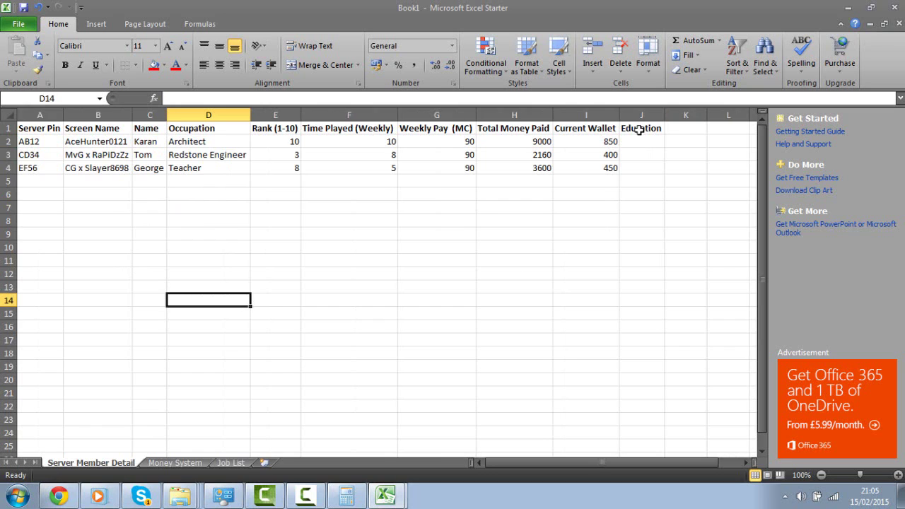
Step: Enter Builder in J2 and Design in J4, with a provisional No in J3
click(645, 139)
text(Builder)
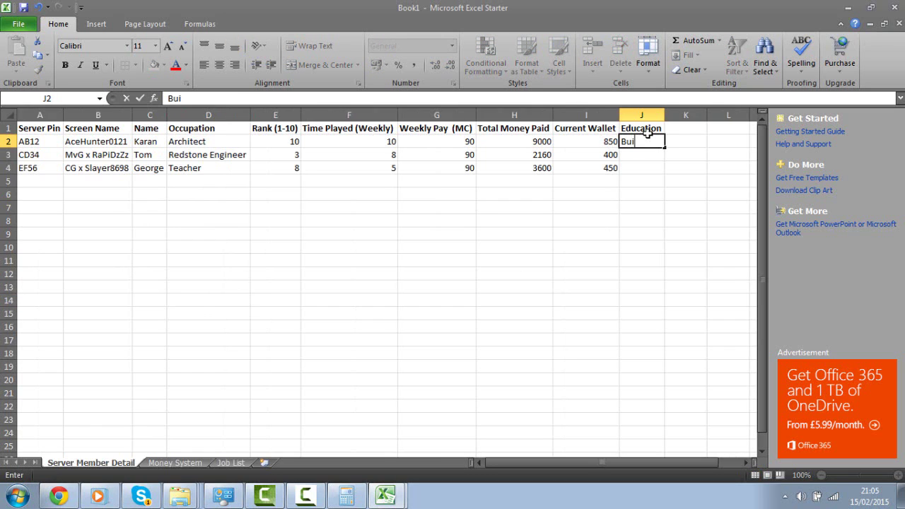
click(607, 366)
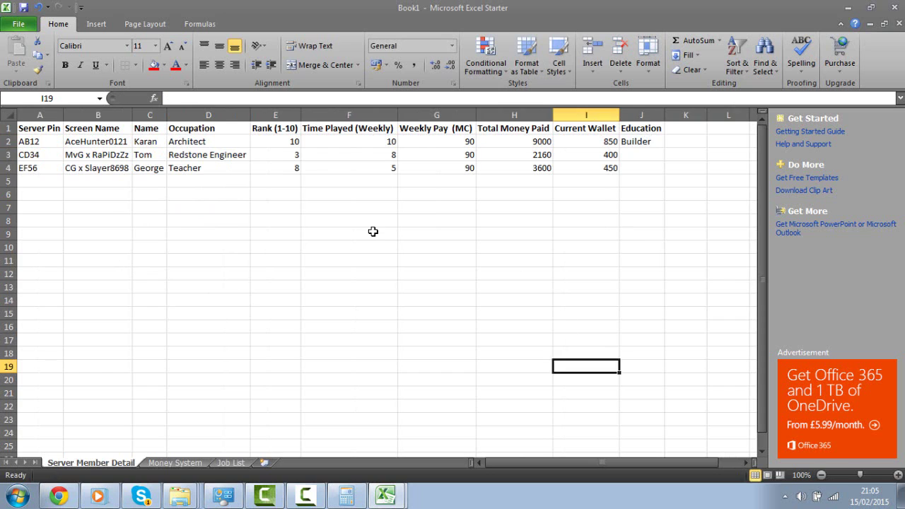
click(258, 148)
click(240, 147)
click(647, 165)
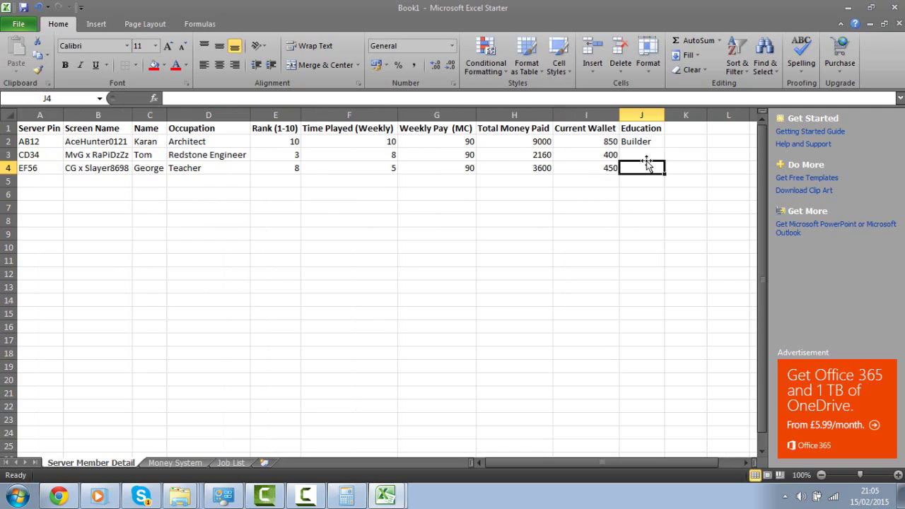
text(Design)
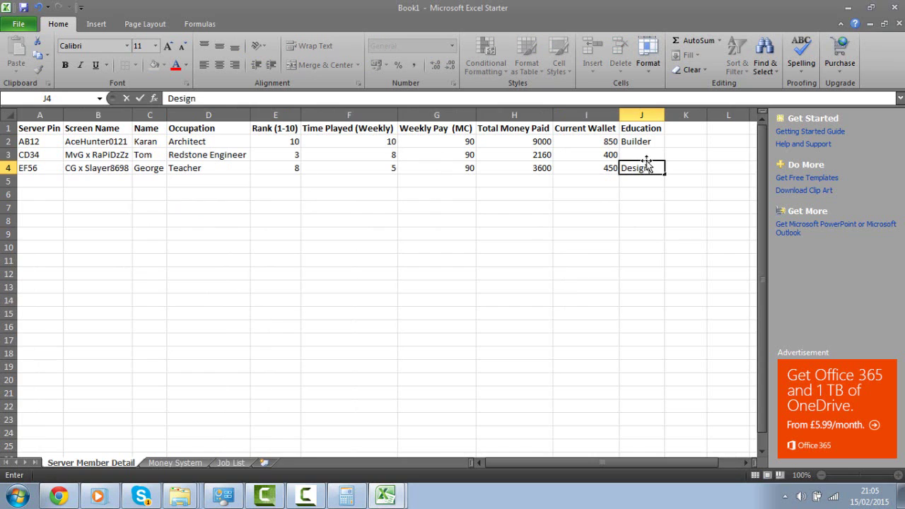
click(646, 297)
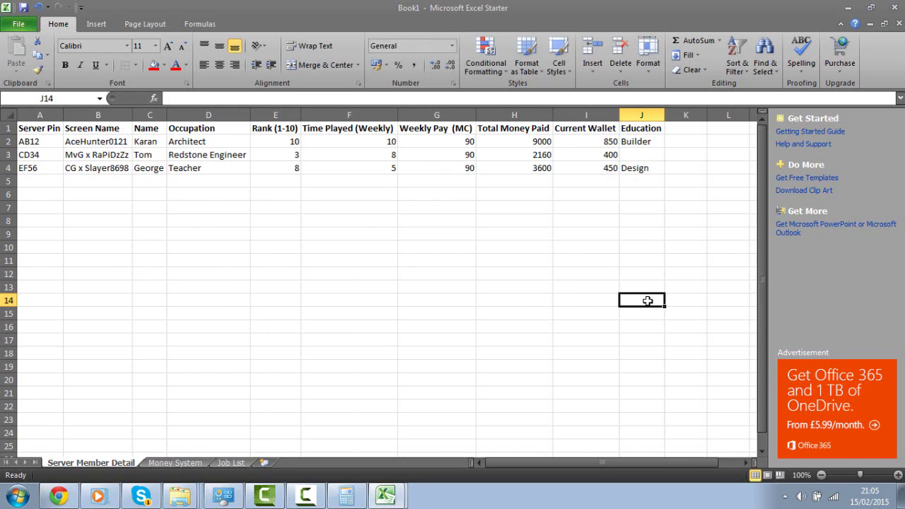
click(623, 153)
text(No)
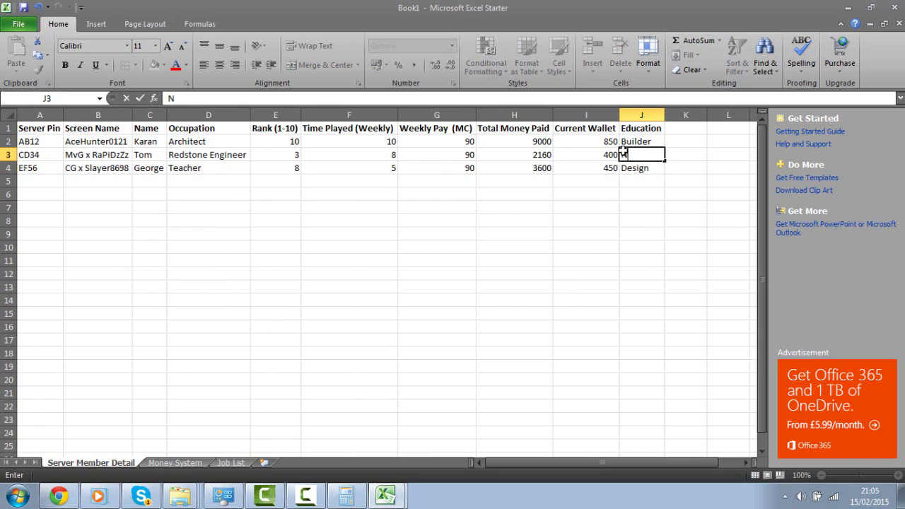
click(644, 258)
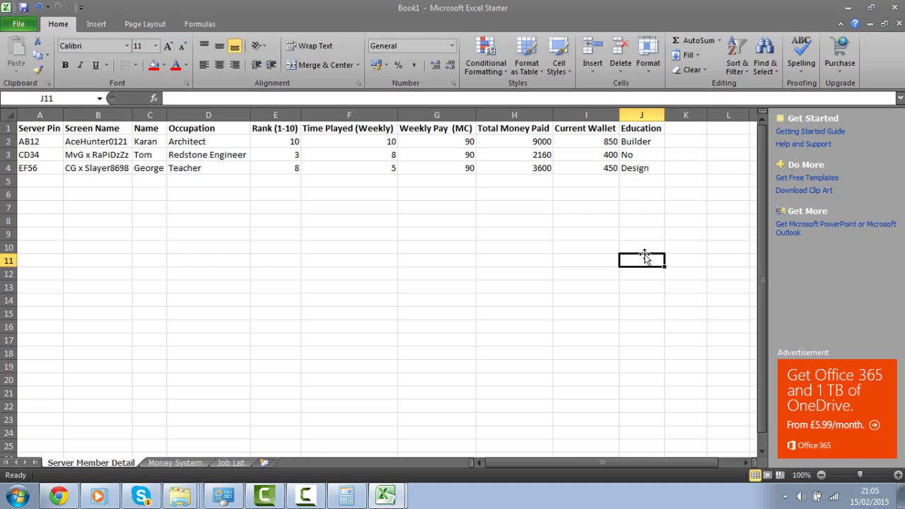
Step: Replace No in J3 with Engineer to match the Redstone Engineer occupation
click(216, 164)
click(227, 152)
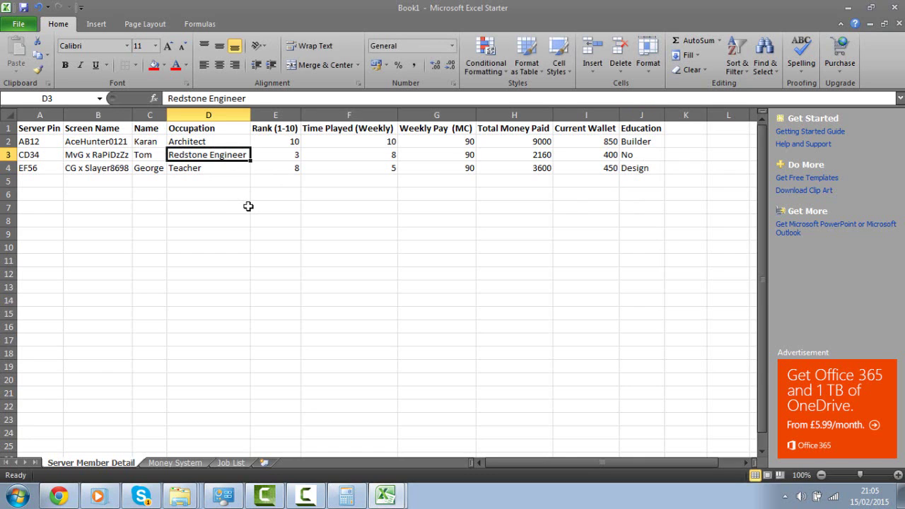
click(661, 158)
text(En)
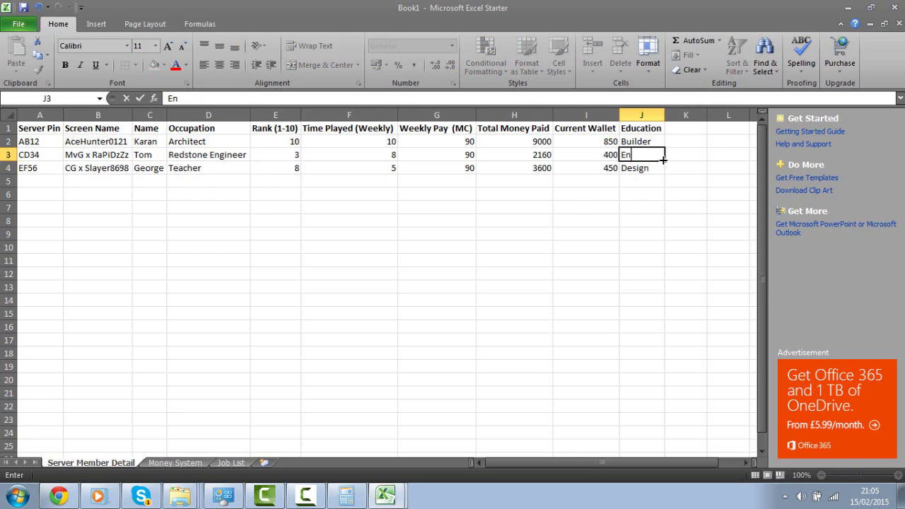
text(gineer)
click(634, 232)
click(235, 464)
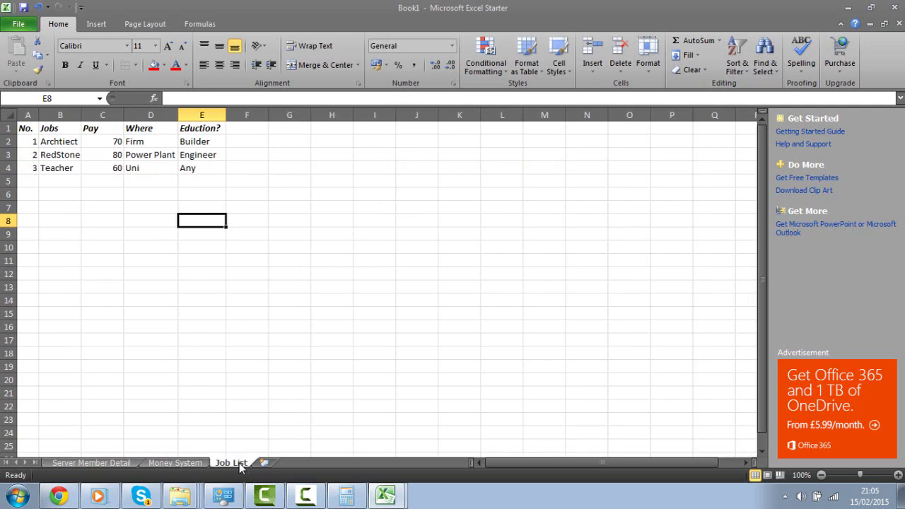
click(116, 465)
click(184, 403)
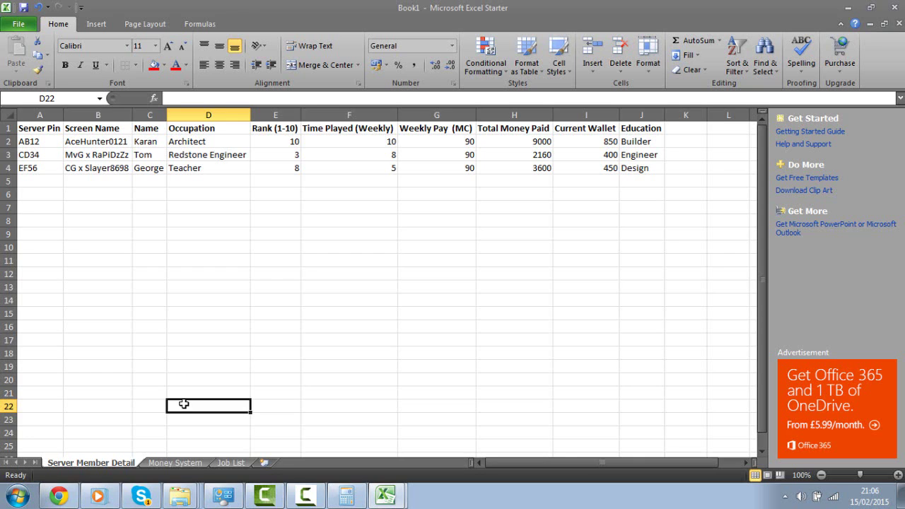
Step: Insert a new worksheet after Job List and name it Catalogue instead of Price
click(266, 462)
double_click(271, 463)
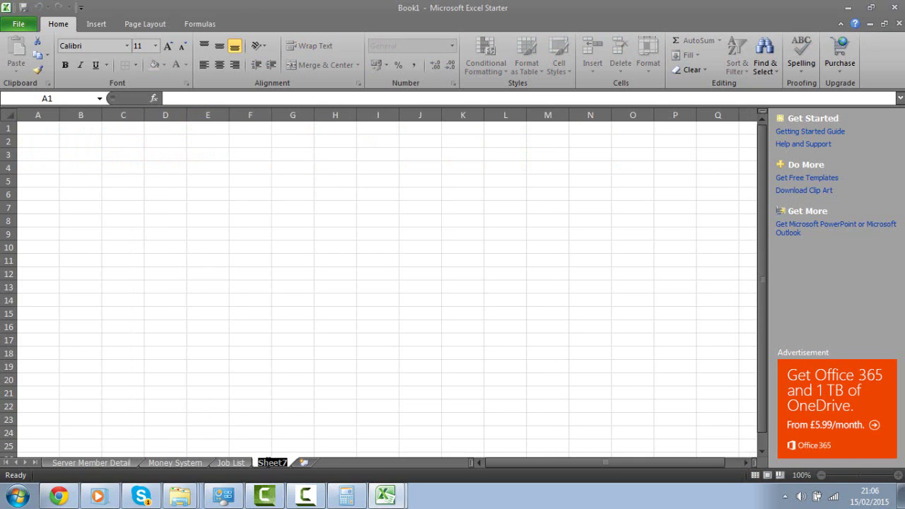
text(Pr)
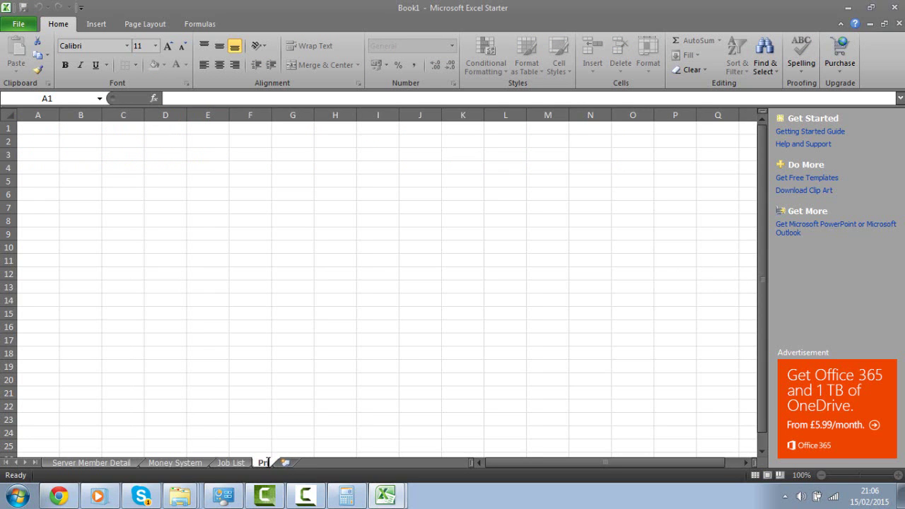
text(ice)
click(280, 431)
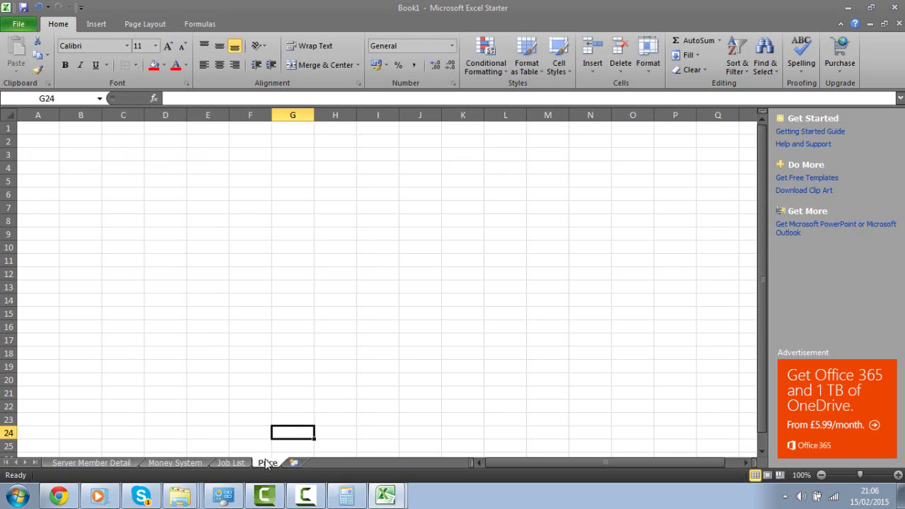
double_click(267, 463)
click(277, 463)
key(BackSpace)
key(BackSpace)
key(BackSpace)
key(BackSpace)
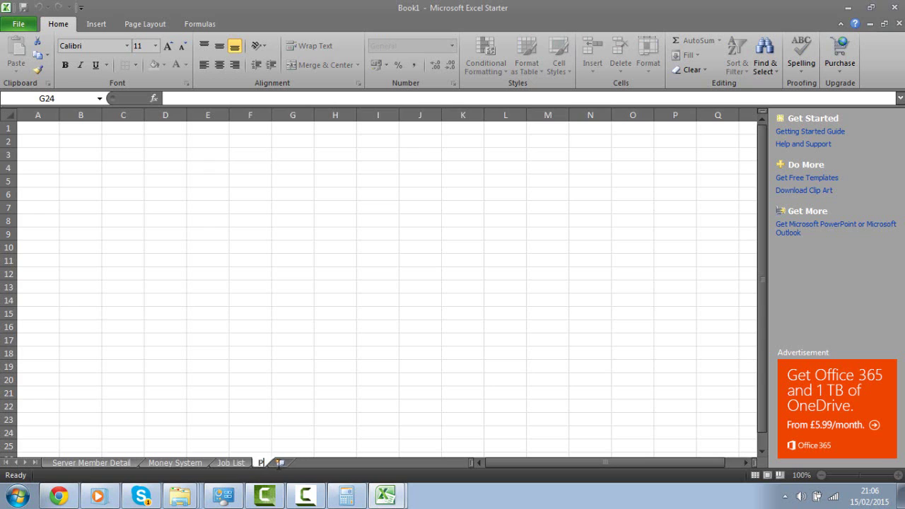
text(Catalogue)
key(Return)
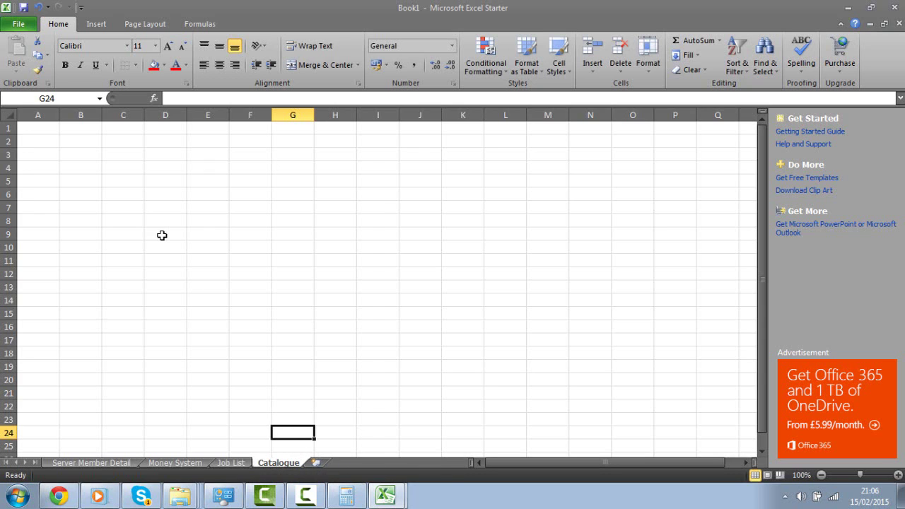
click(48, 132)
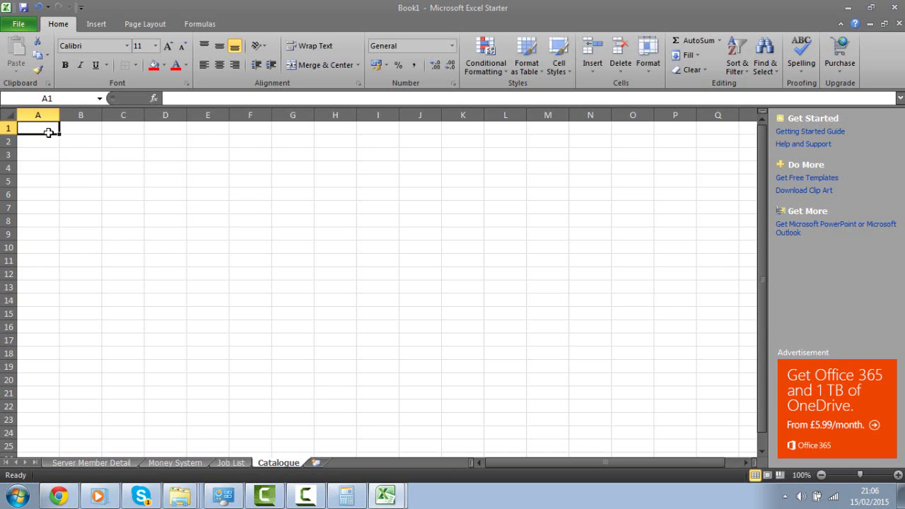
Step: Enter the headers Item Name in A1 and Item Type in B1
text(I)
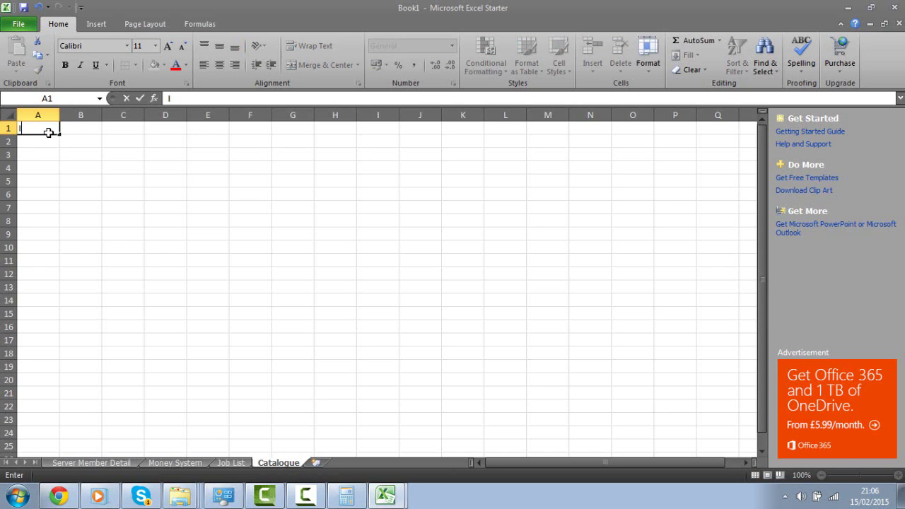
text(tem Name)
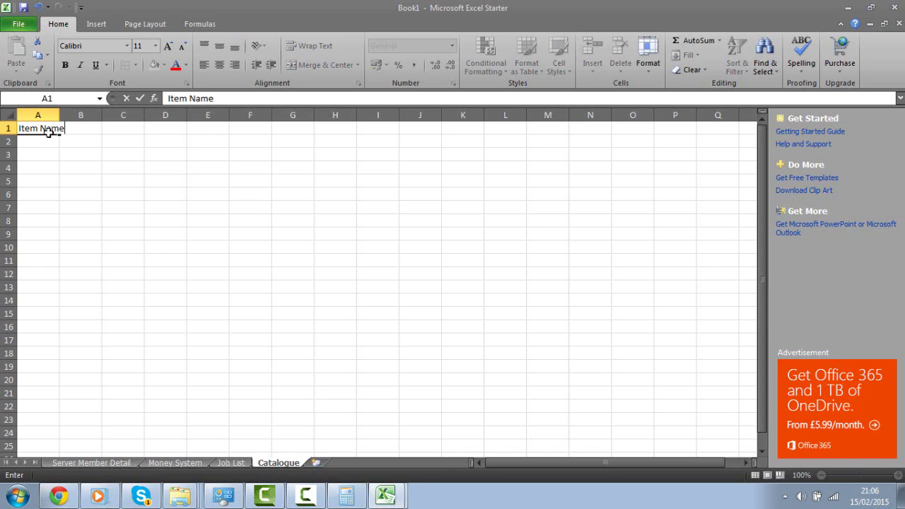
click(91, 193)
click(82, 128)
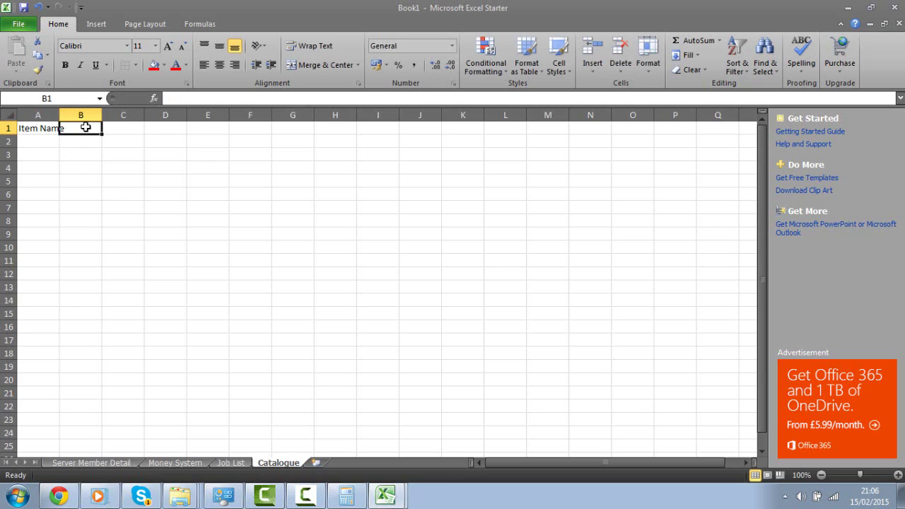
text(D)
key(BackSpace)
text(Descripti)
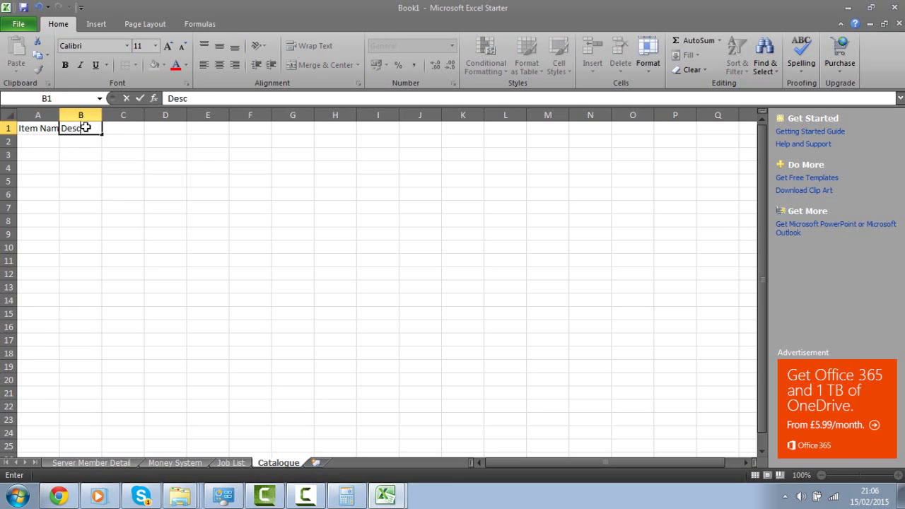
key(BackSpace)
key(BackSpace)
key(BackSpace)
key(BackSpace)
key(BackSpace)
key(BackSpace)
key(BackSpace)
key(BackSpace)
key(BackSpace)
text(T)
key(BackSpace)
text(Intem)
key(BackSpace)
key(BackSpace)
key(BackSpace)
key(BackSpace)
text(tem Typo)
key(BackSpace)
key(BackSpace)
text(pe)
click(138, 127)
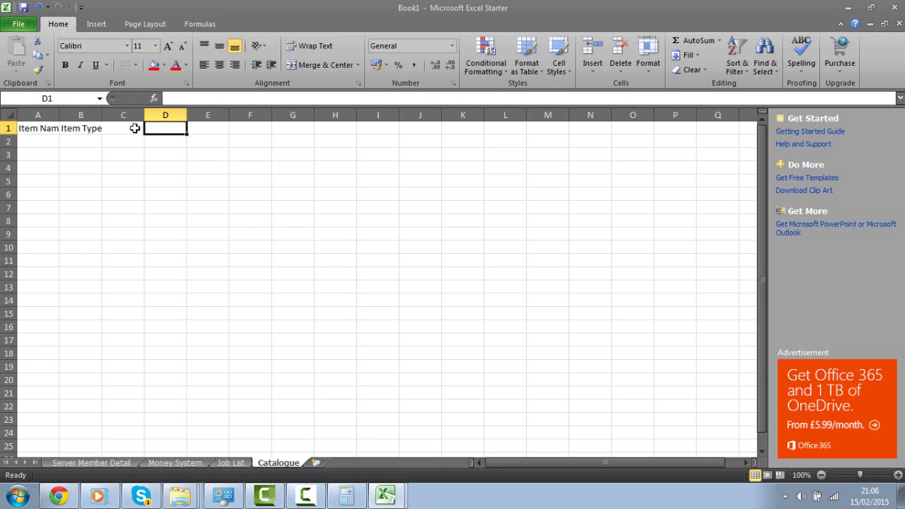
Step: Add the Price (MC) header in C1 and resize columns A–C to fit
text(Price)
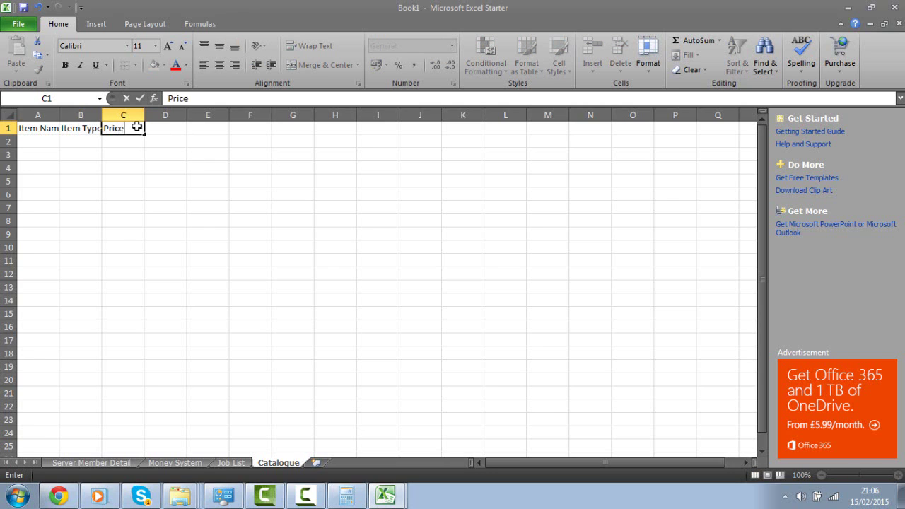
click(131, 170)
drag(101, 117, 67, 117)
drag(155, 118, 139, 118)
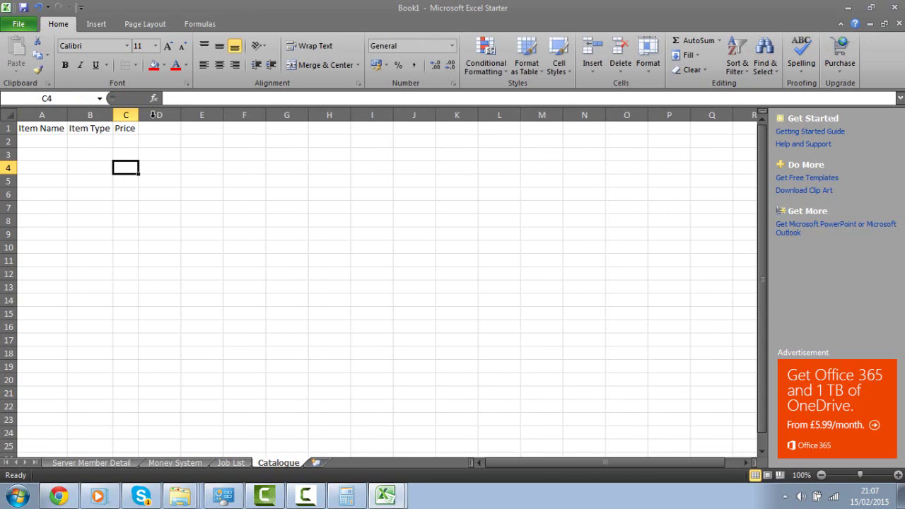
click(157, 167)
click(125, 129)
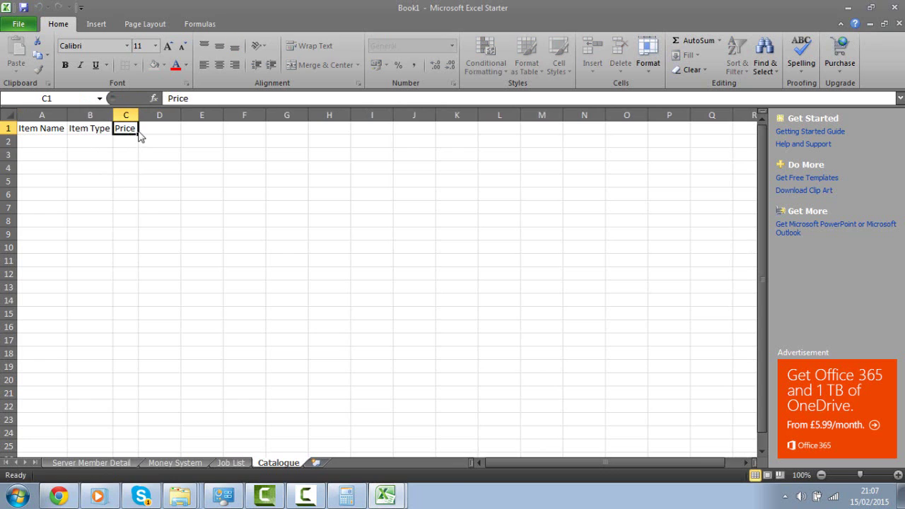
double_click(135, 130)
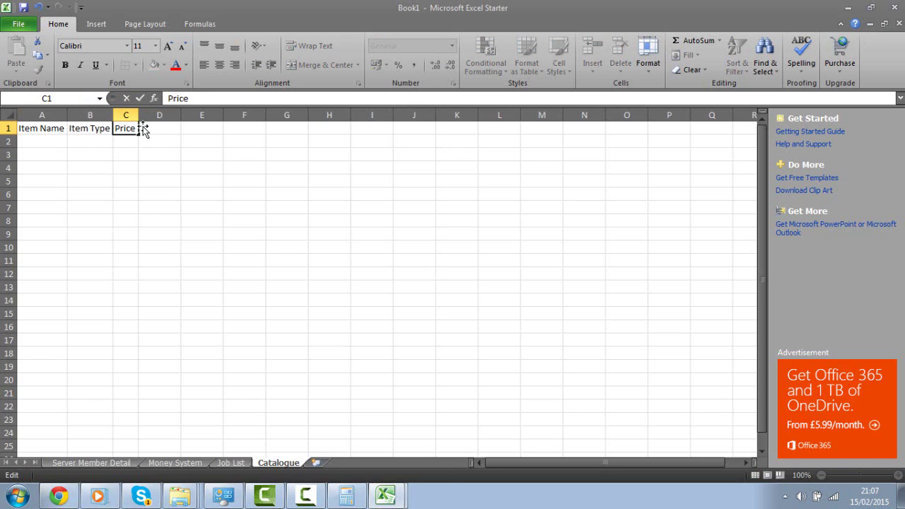
text((MC))
click(153, 181)
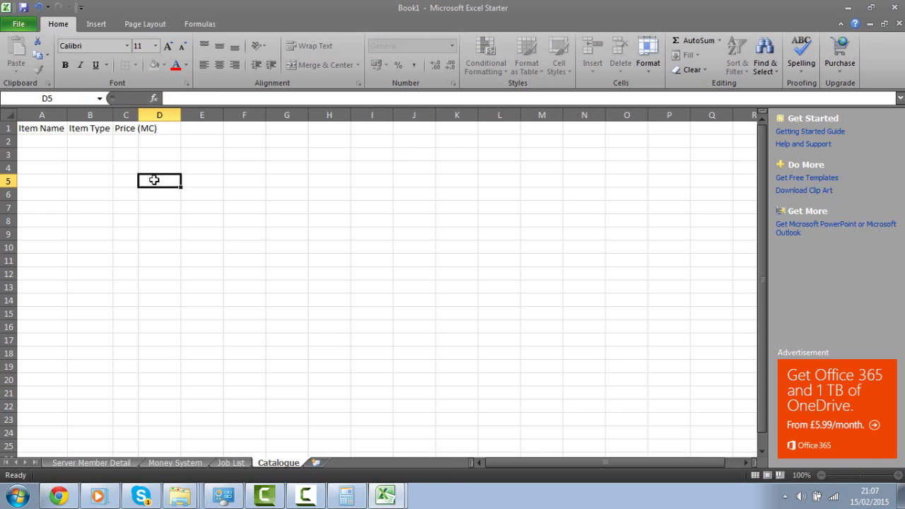
drag(138, 116, 160, 115)
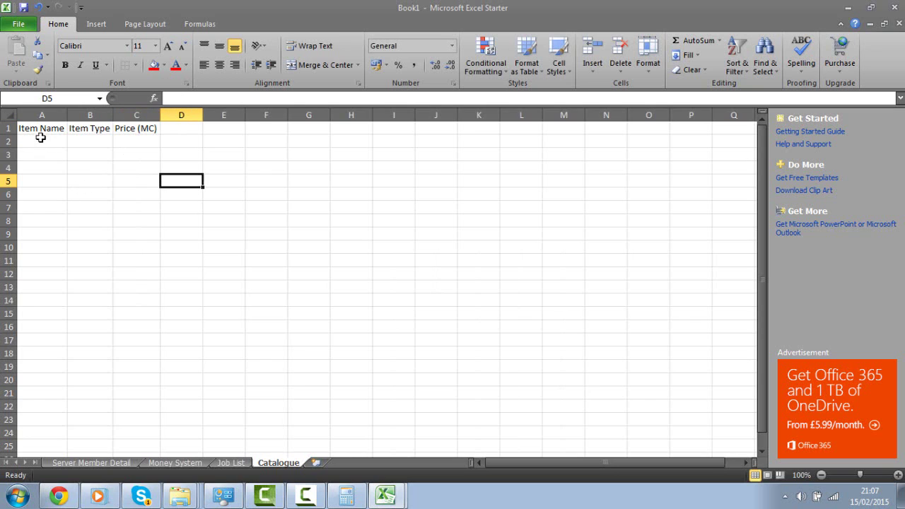
Step: Make header row 1 bold and italic
click(9, 127)
click(80, 65)
click(65, 65)
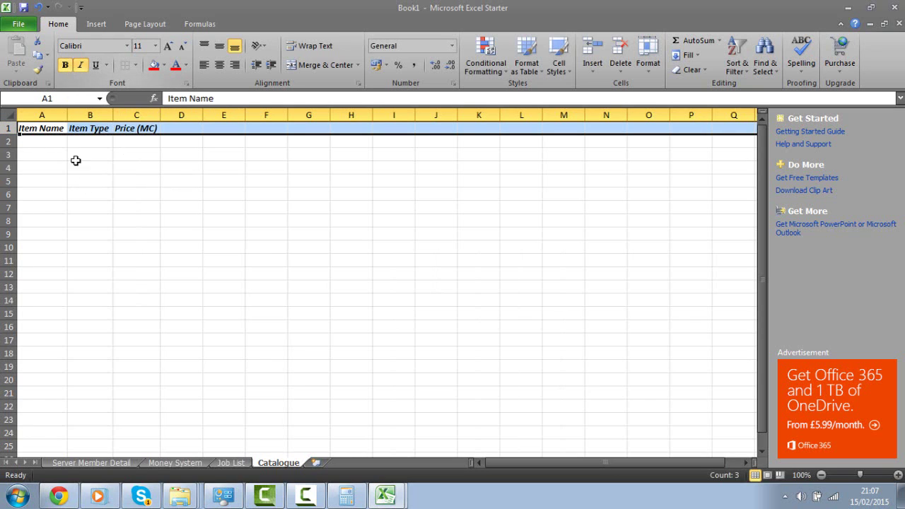
click(59, 145)
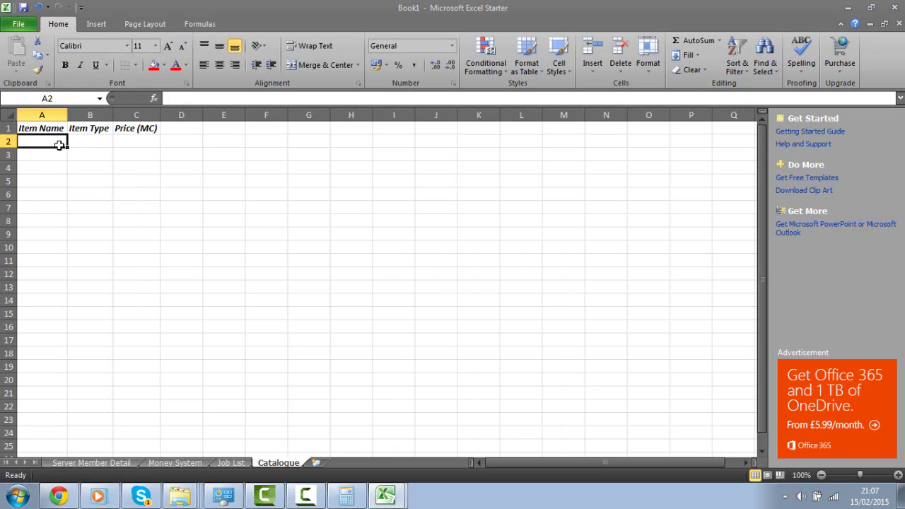
Step: Enter Iron Block, Sword and Rose in A2:A4, with Plant as Rose's type
text(Iron)
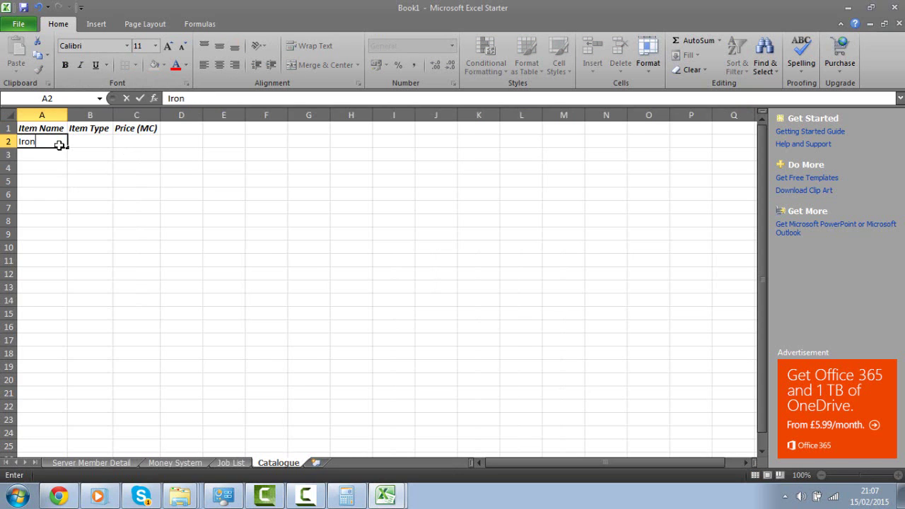
text( Block)
key(Return)
text(Sword)
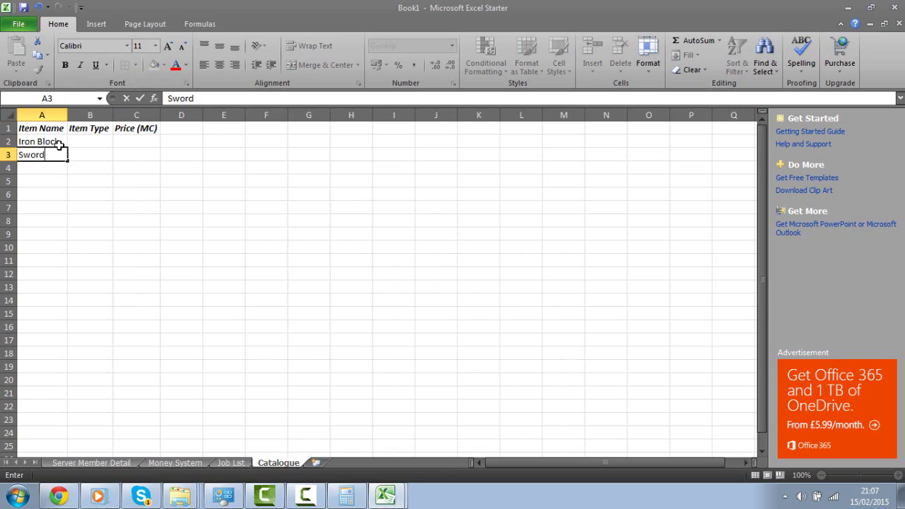
key(Up)
key(Down)
key(Down)
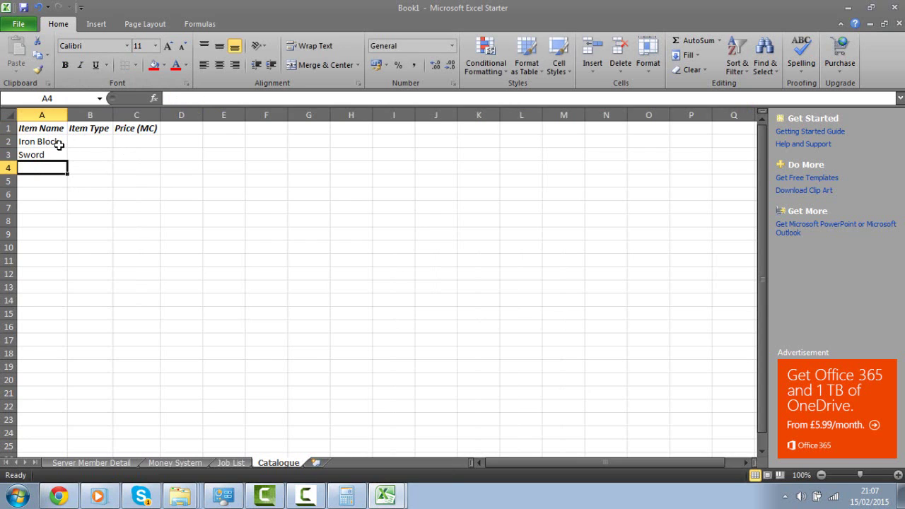
text(Rose)
key(Tab)
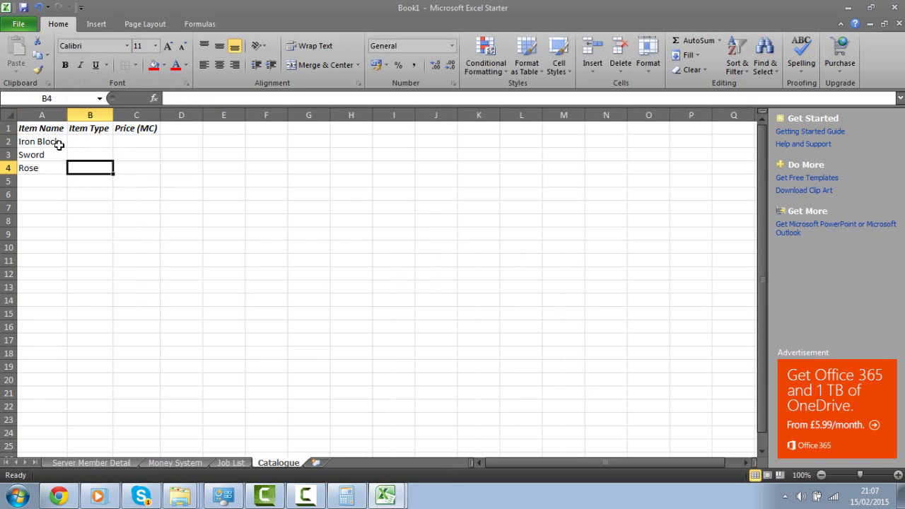
text(Plant)
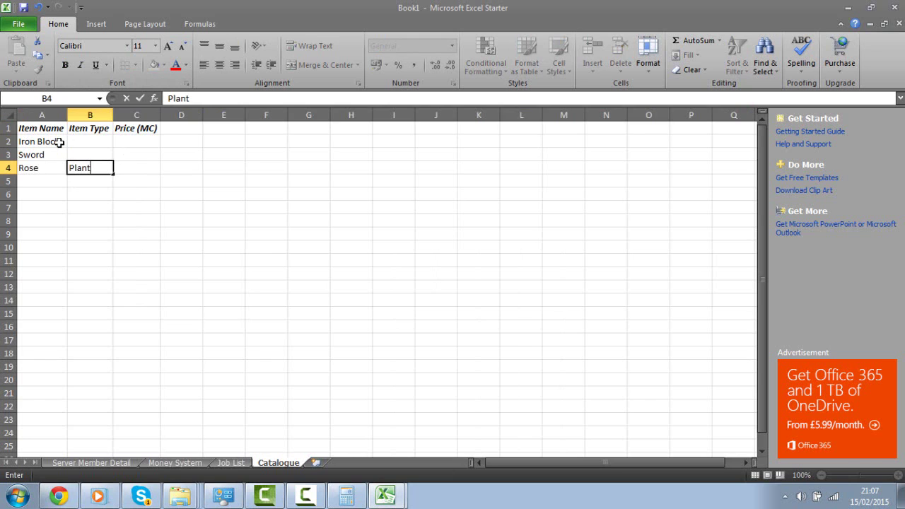
Step: Fill in the item types Tool for Sword and Block for Iron Block
click(74, 151)
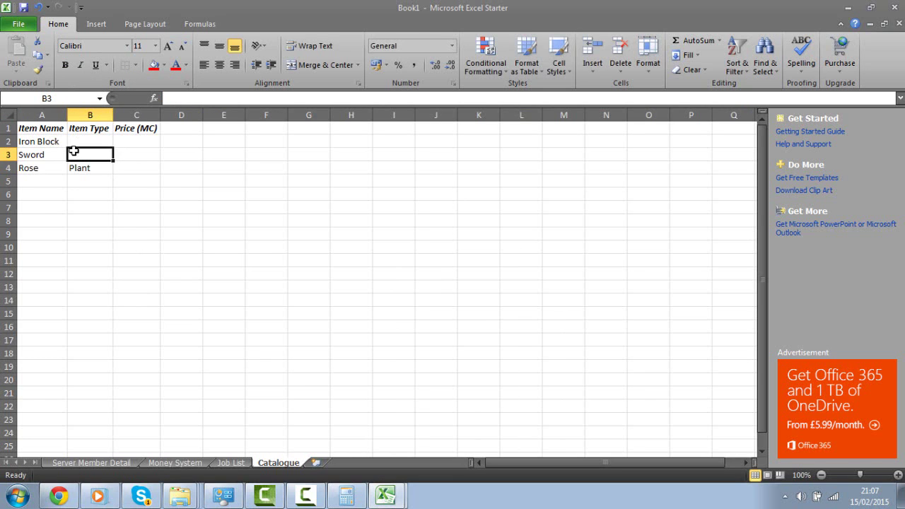
text(Weap)
key(BackSpace)
key(BackSpace)
key(BackSpace)
key(BackSpace)
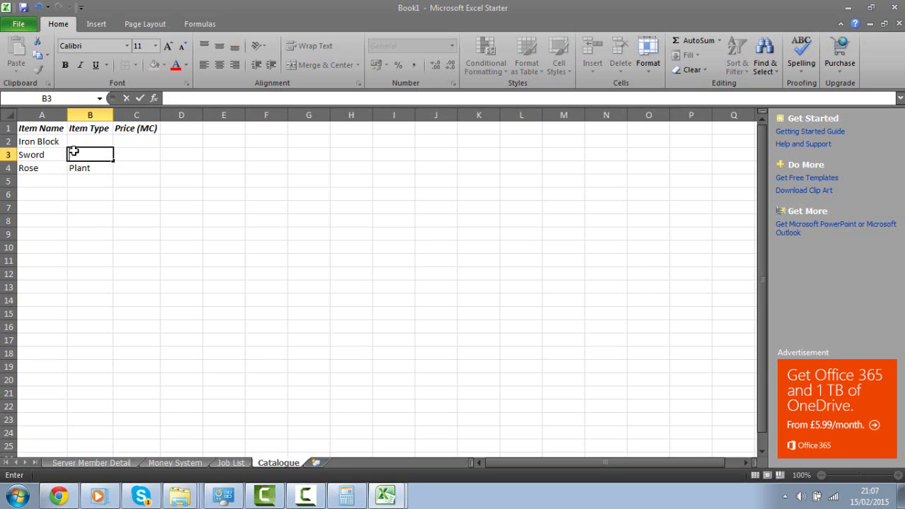
text(Tool)
click(74, 142)
text(B)
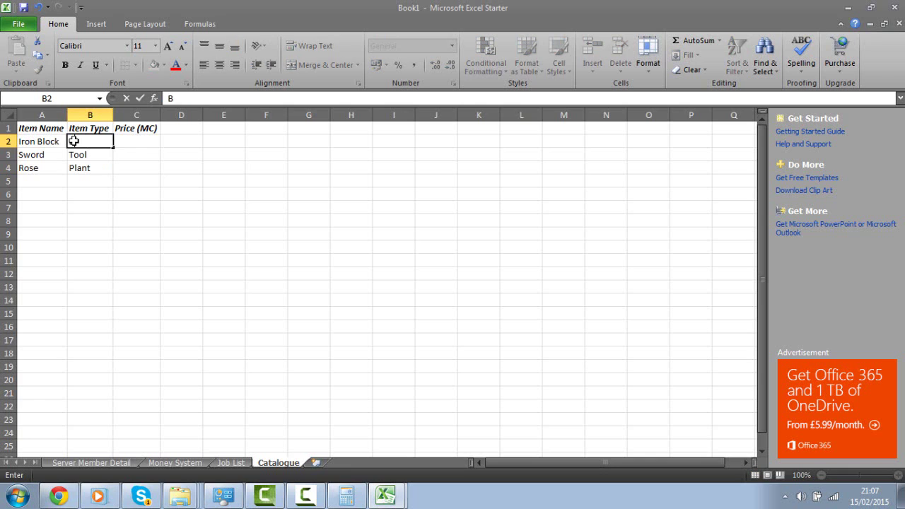
text(lock)
click(173, 224)
click(73, 141)
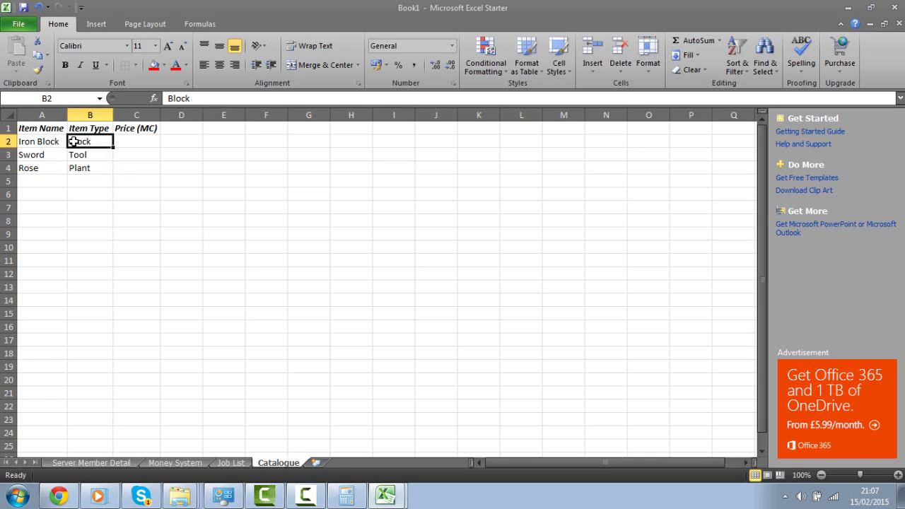
click(153, 182)
click(168, 192)
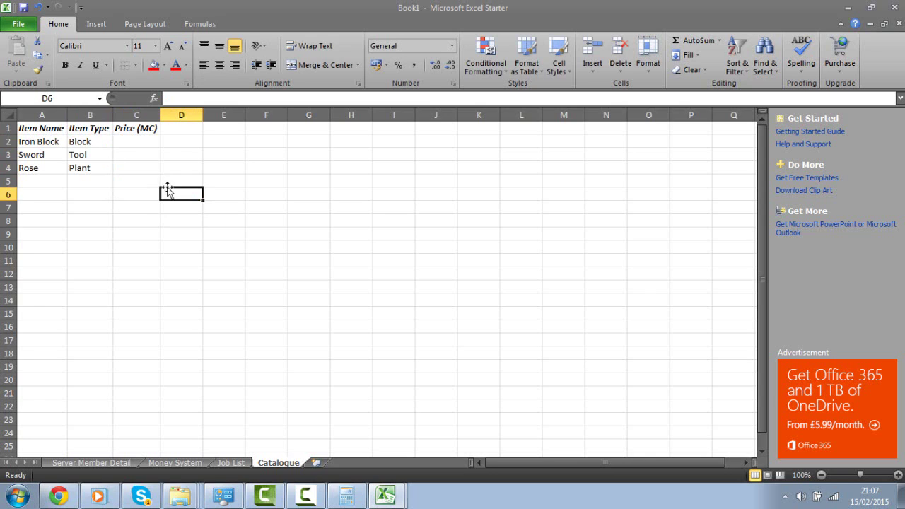
drag(241, 126, 311, 182)
click(338, 247)
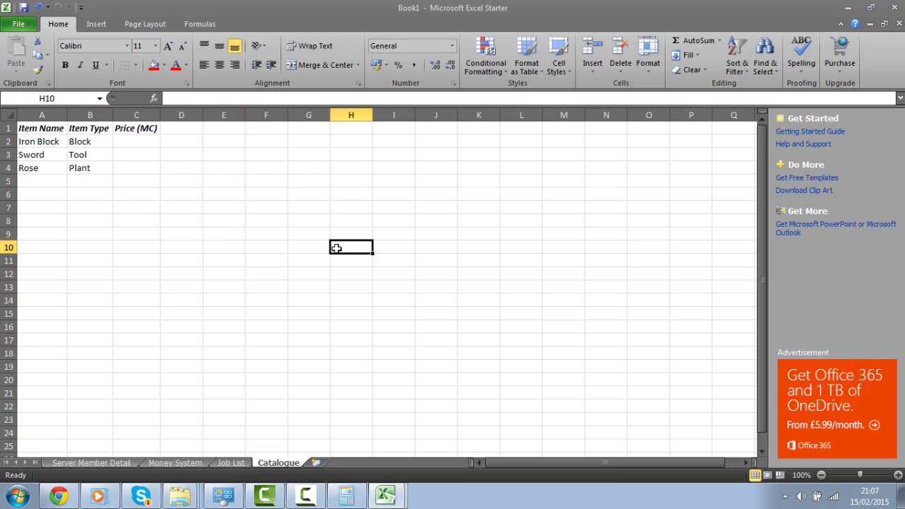
Step: Add the headings Item Type in E1 and Price Range in F1, widening columns E and F
click(239, 130)
text(Itm)
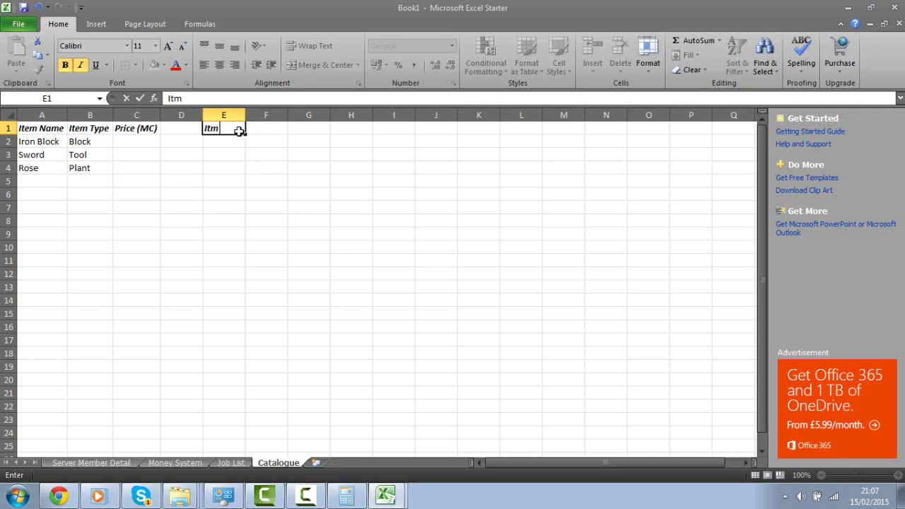
key(BackSpace)
text(em Tp)
key(BackSpace)
text(ype)
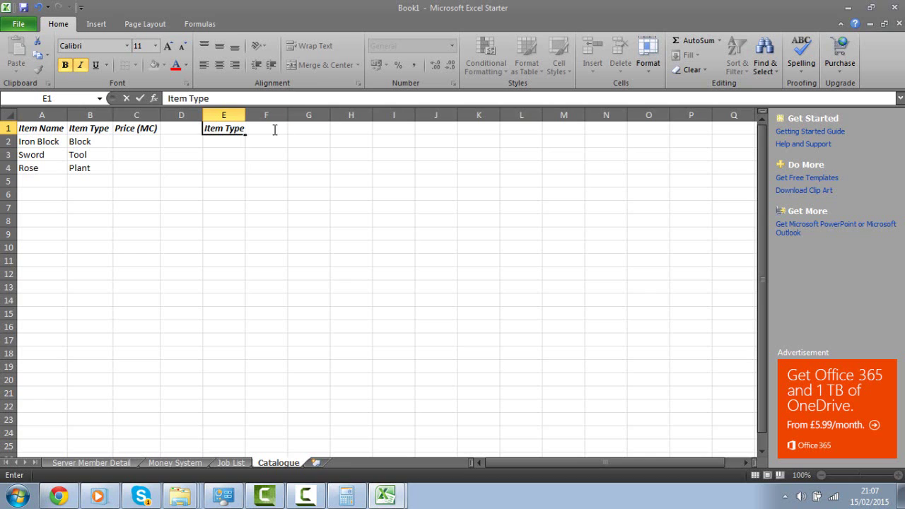
key(F2)
click(248, 223)
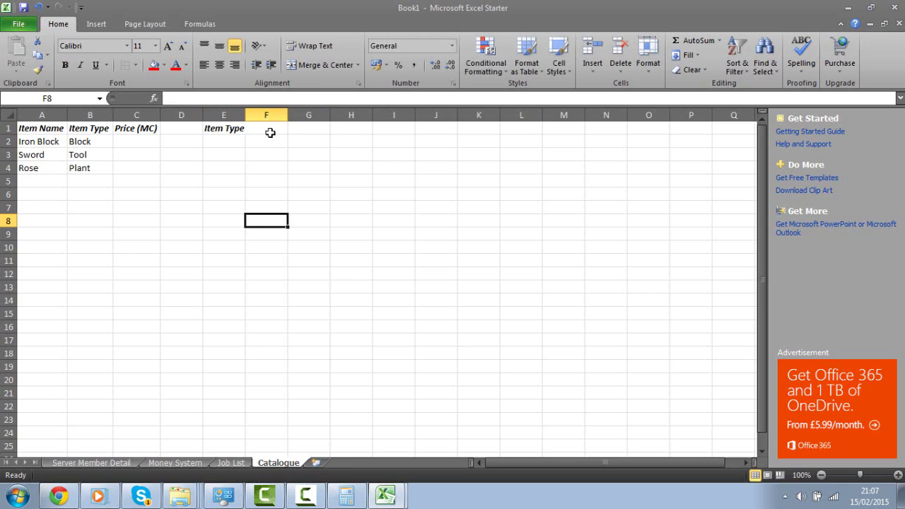
click(270, 133)
text(Price)
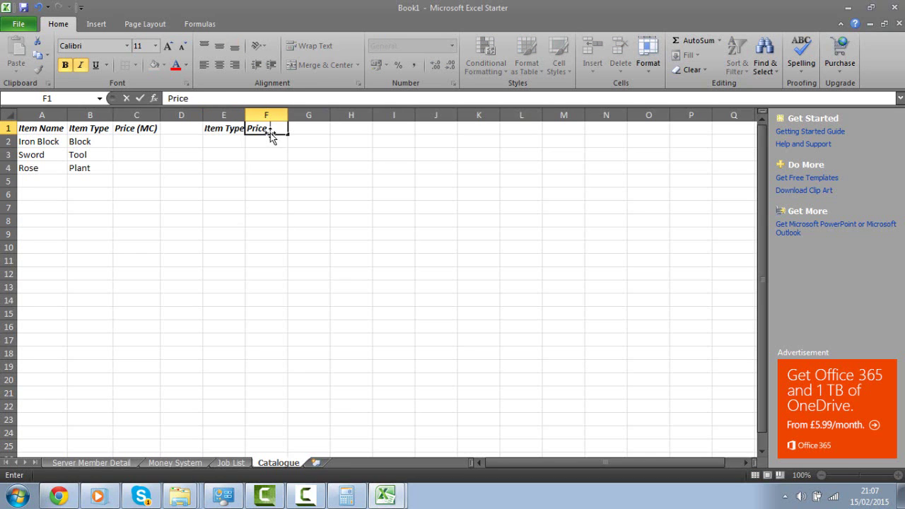
text( Range)
click(281, 178)
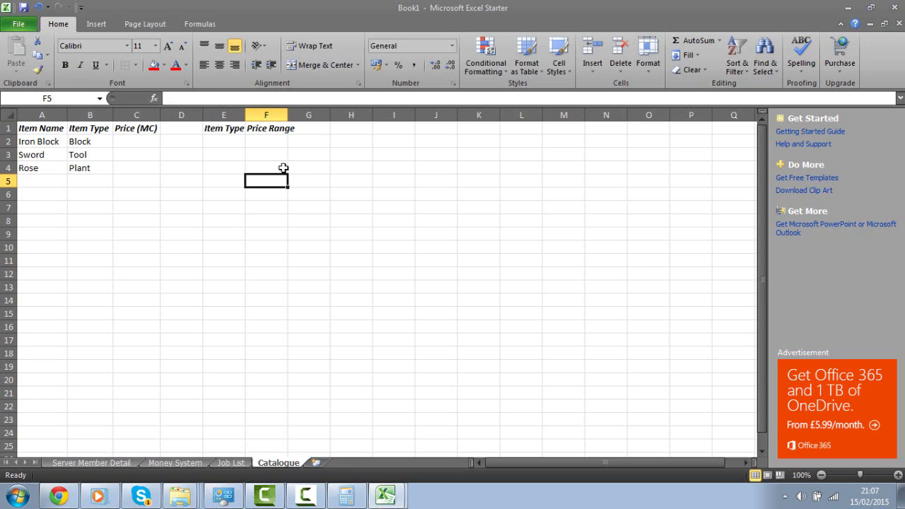
double_click(287, 115)
drag(246, 114, 250, 114)
Step: Enter Block with price range 10-100 in row 2 and append (MC) to the F1 heading
click(241, 143)
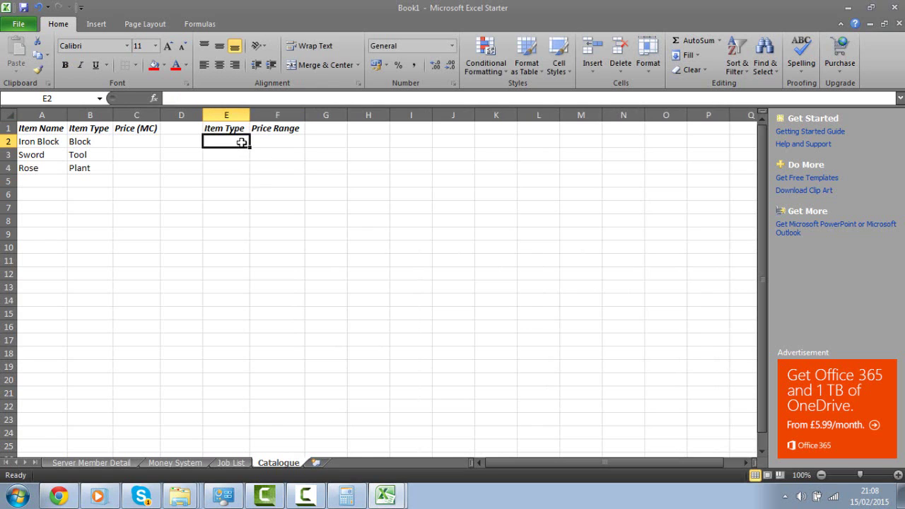
text(Block)
key(Tab)
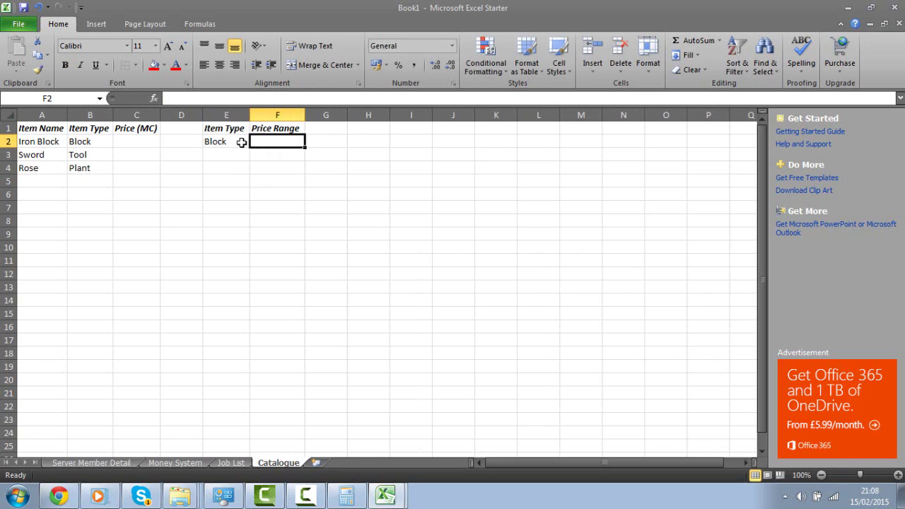
text(10)
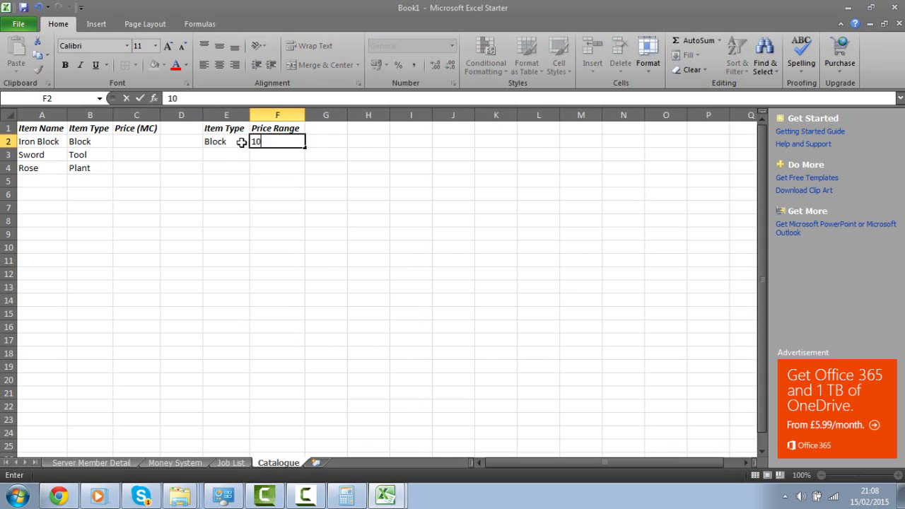
text(-100)
key(Return)
double_click(303, 127)
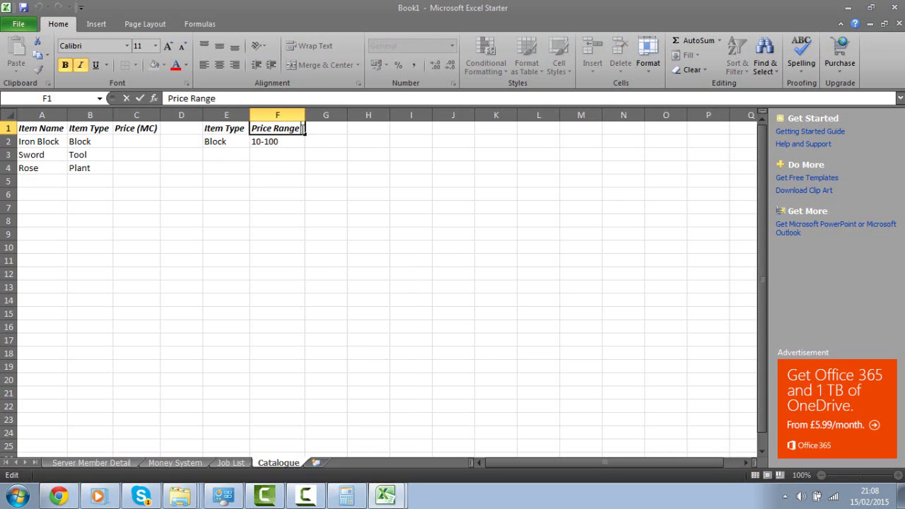
text((MC)
Step: Check the Money System sheet, then autofit column F to the Price Range (MC) heading
click(175, 463)
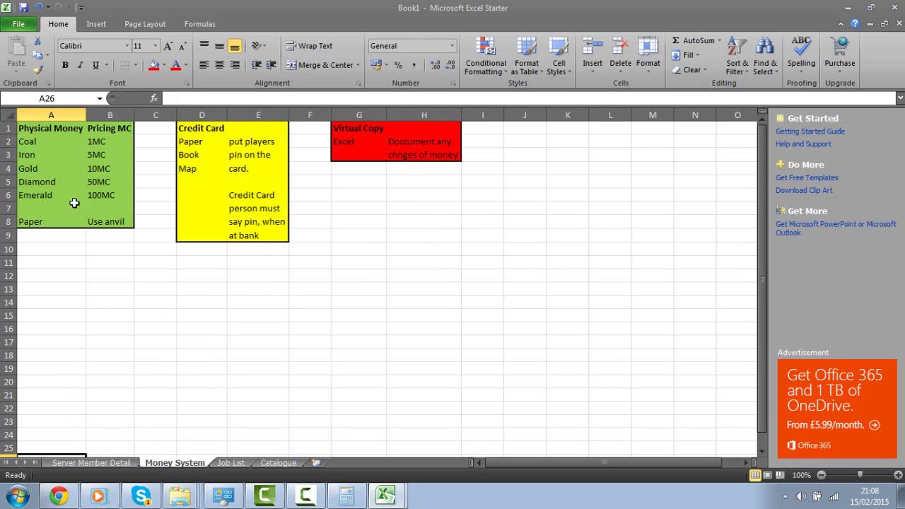
click(74, 198)
click(113, 260)
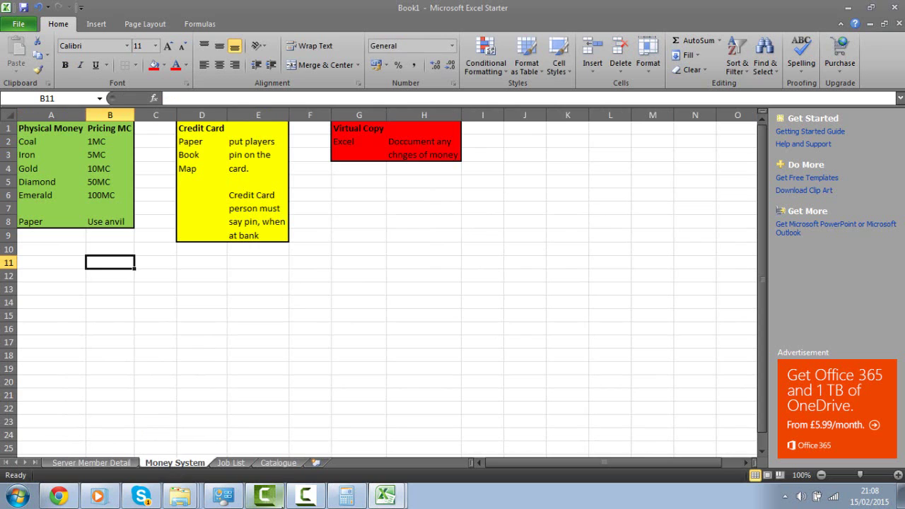
click(279, 463)
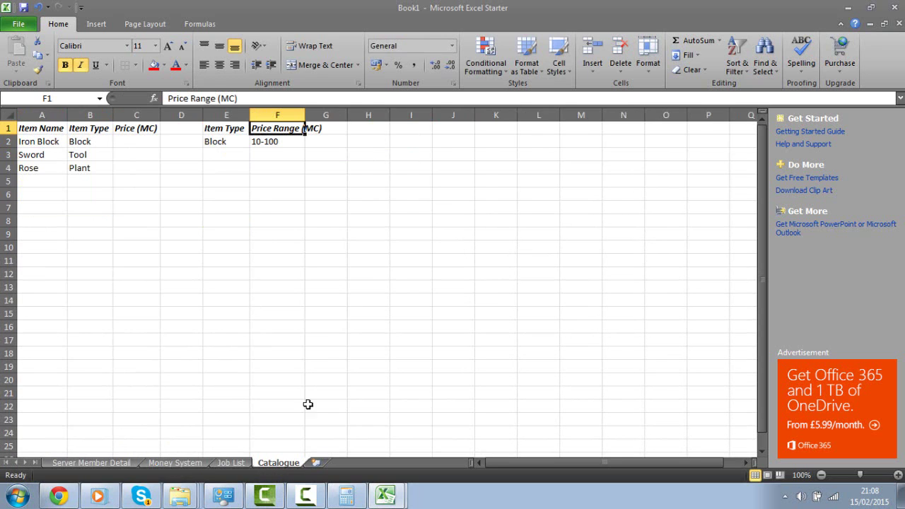
click(368, 270)
click(62, 141)
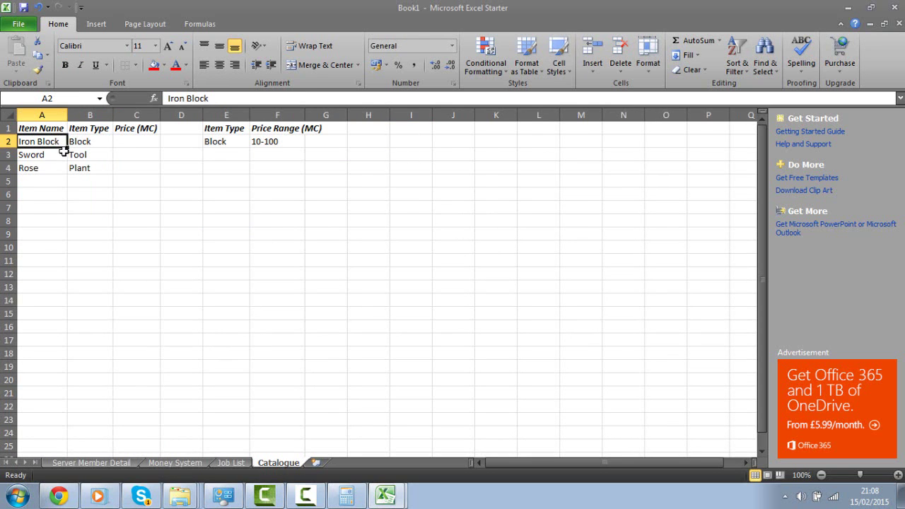
double_click(305, 114)
Step: Enter Tool as the second item type in E3
click(235, 149)
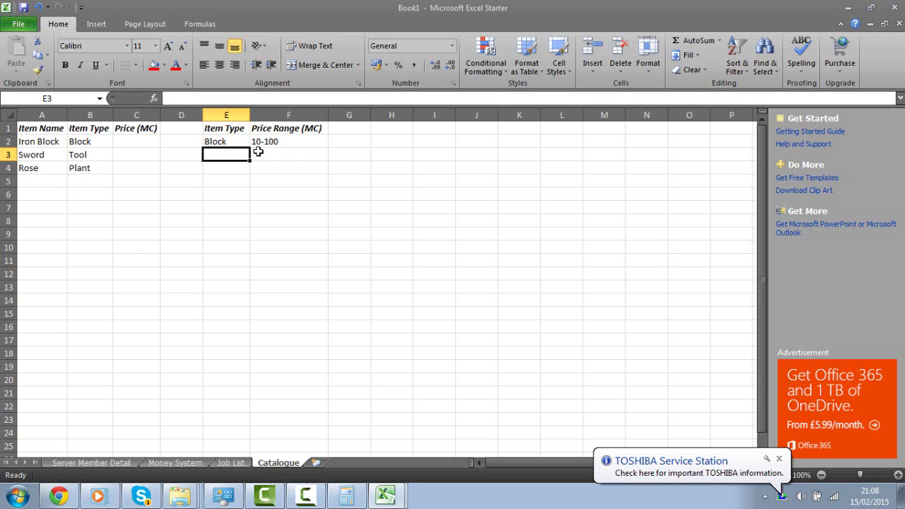
text(Tool)
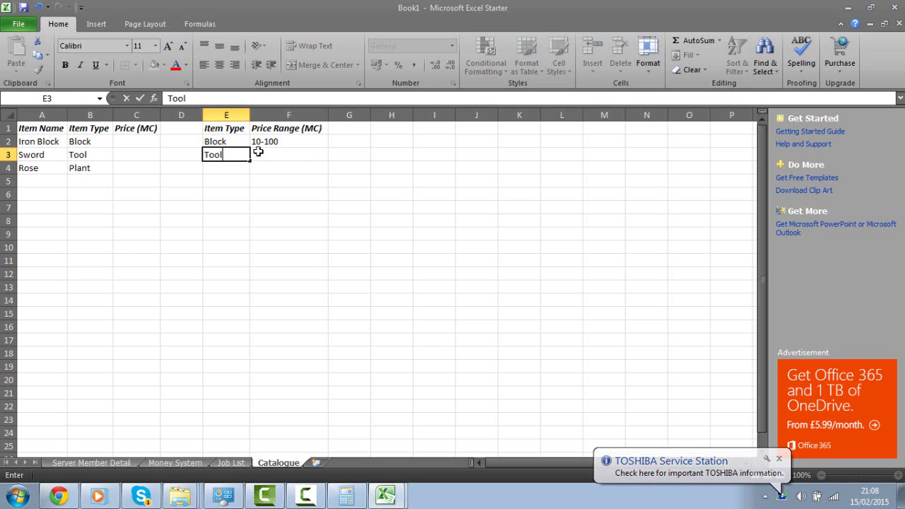
click(258, 152)
double_click(258, 152)
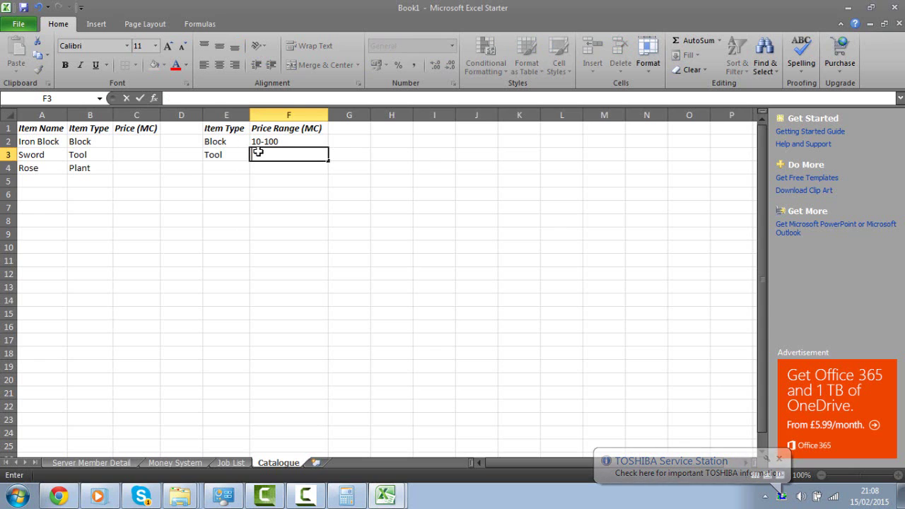
Step: Enter Tool's price range, retrying 10-50 and '10 or 50' after Excel converts it to a date
text(1-50)
key(Return)
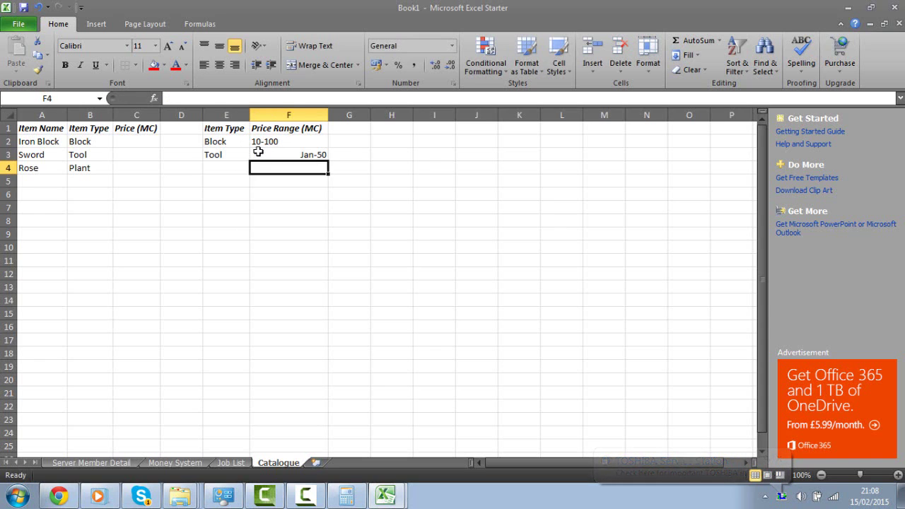
double_click(274, 155)
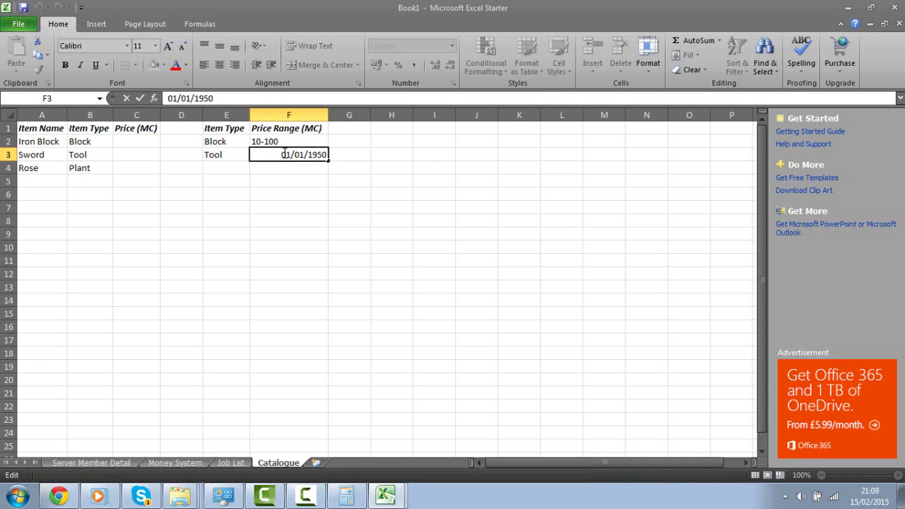
drag(283, 154, 359, 176)
key(BackSpace)
text(10-)
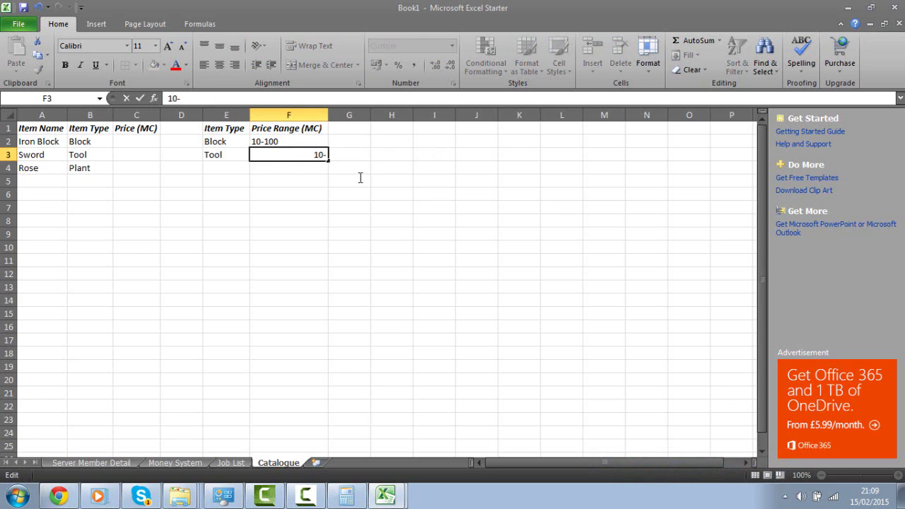
text(50)
click(360, 177)
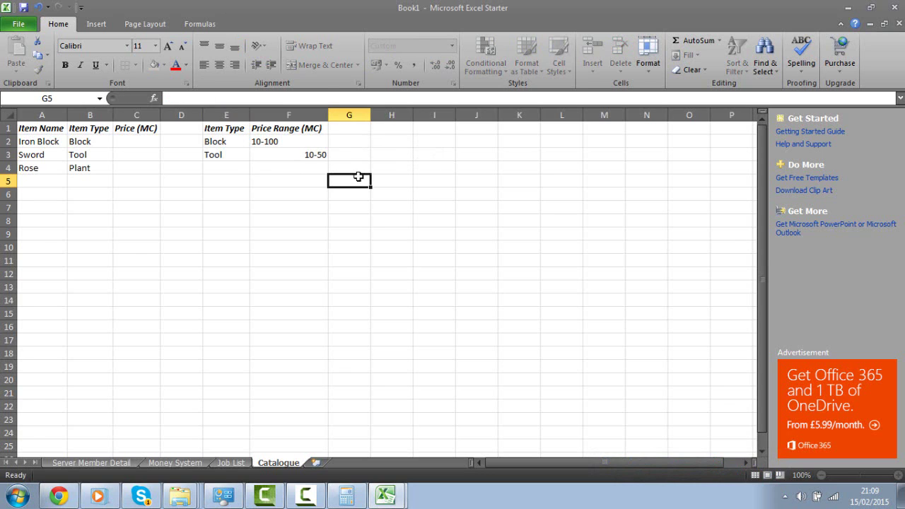
double_click(282, 155)
drag(282, 156, 359, 171)
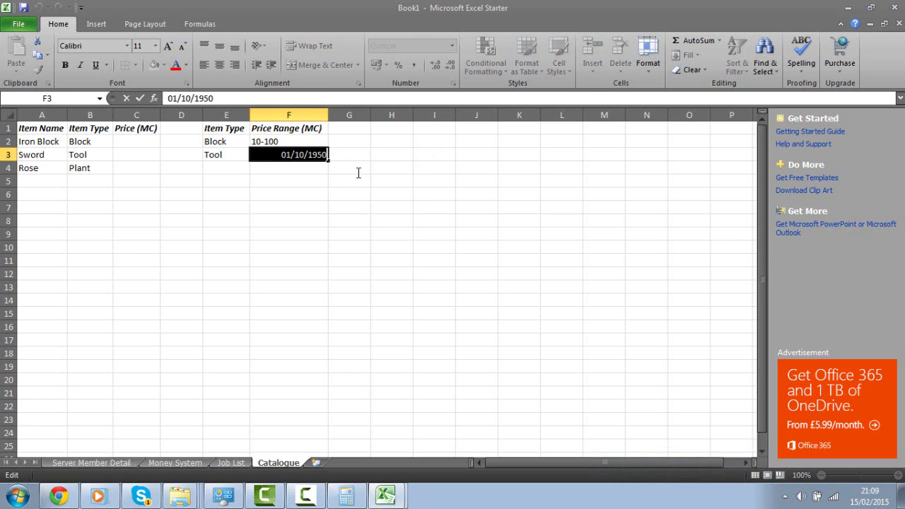
click(359, 190)
click(296, 155)
right_click(296, 156)
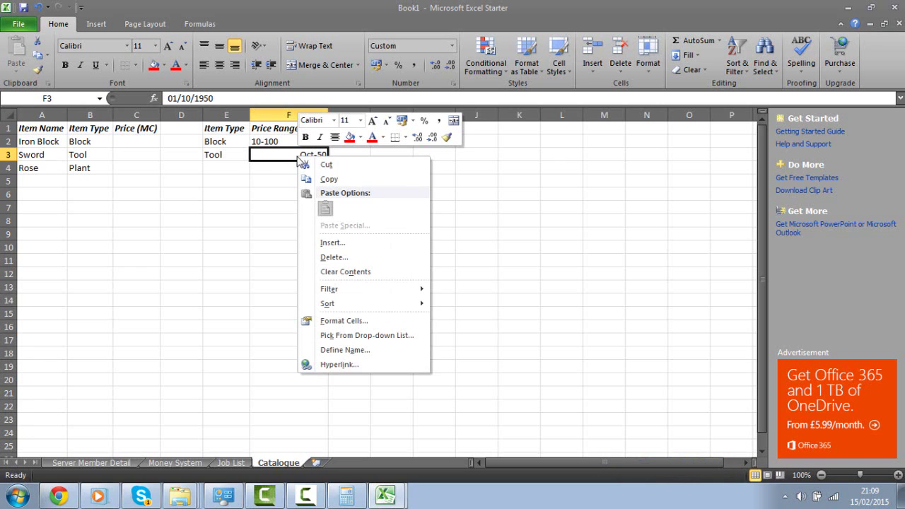
click(262, 306)
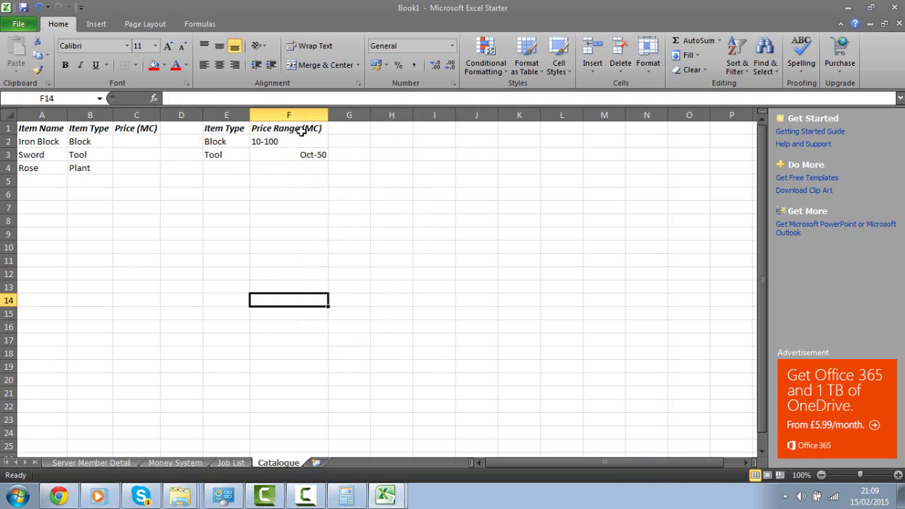
double_click(299, 154)
drag(277, 151, 388, 165)
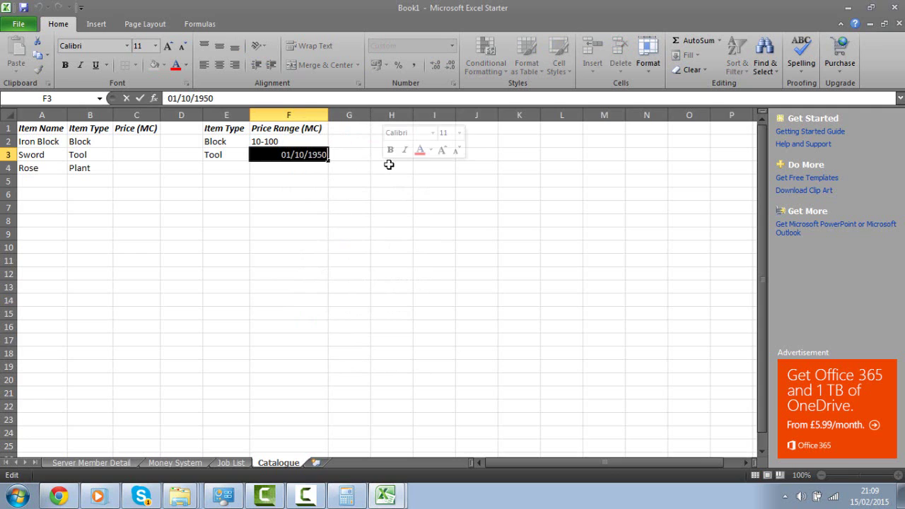
text(10 or)
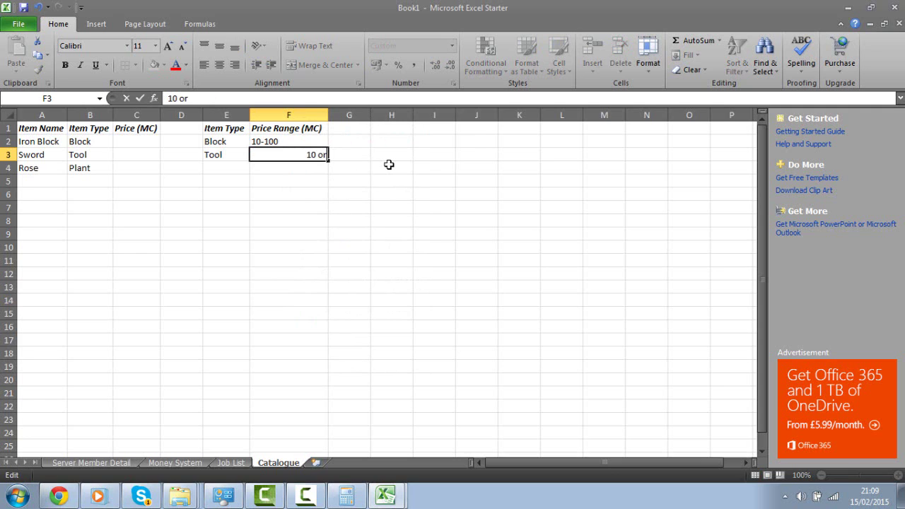
text( 50)
key(Return)
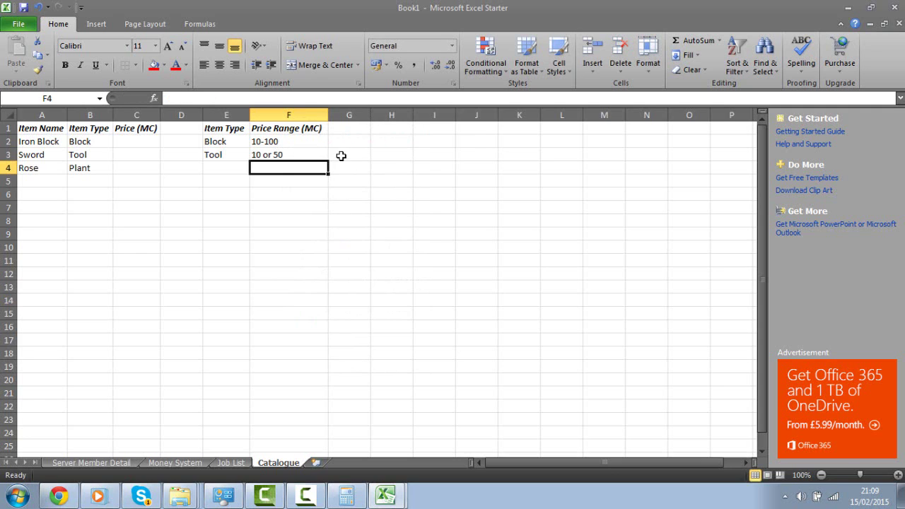
Step: Revise Tool's price range text, replacing 'or' with a hyphen
click(308, 142)
double_click(308, 141)
click(261, 154)
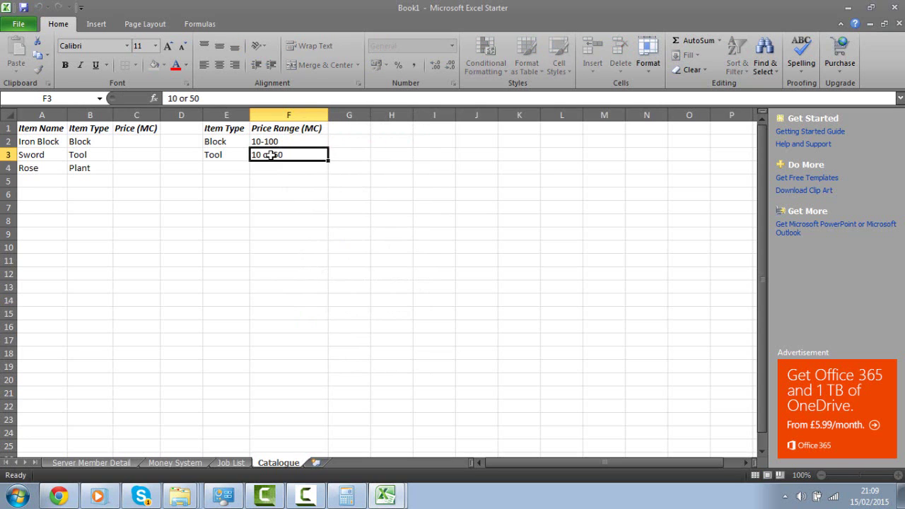
double_click(272, 154)
key(BackSpace)
key(BackSpace)
text(-)
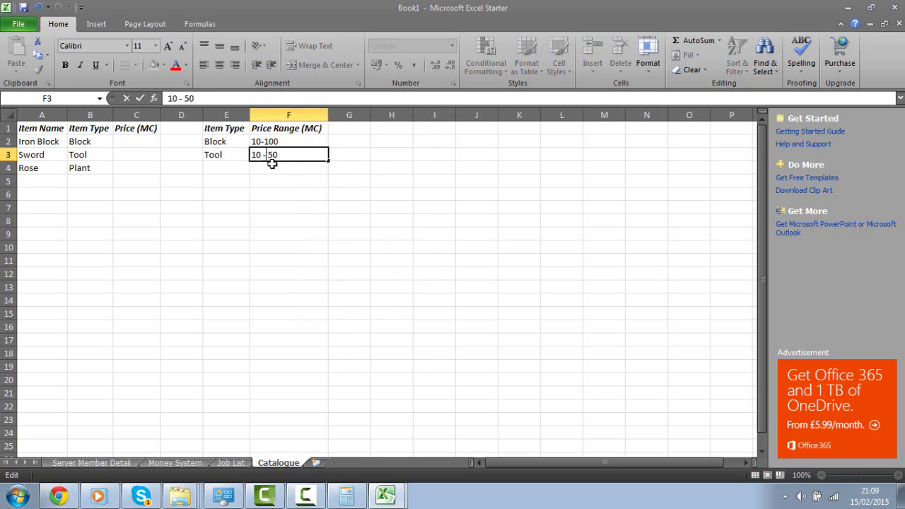
key(Return)
double_click(294, 156)
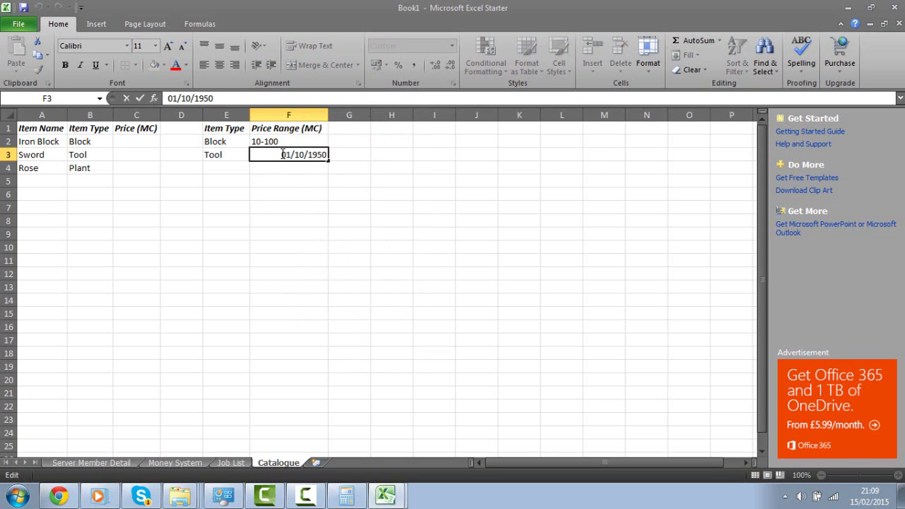
drag(281, 155, 384, 162)
text(10 -)
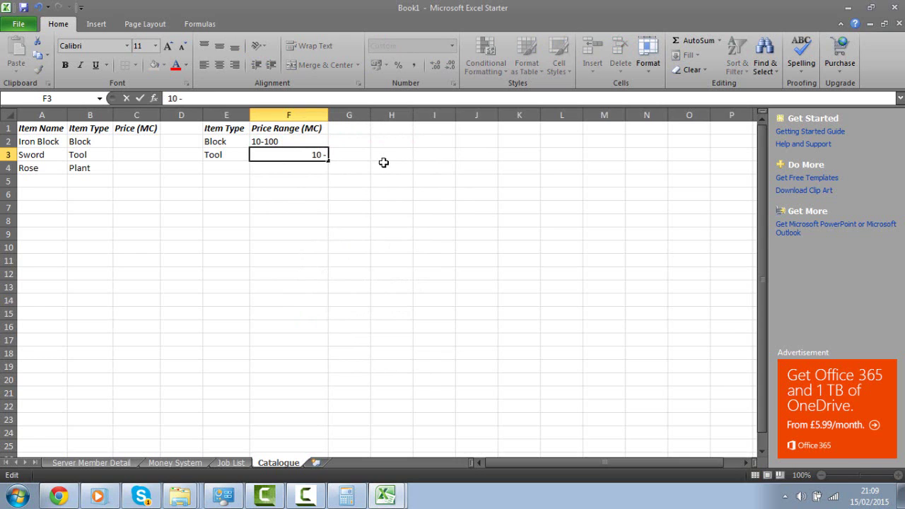
key(Return)
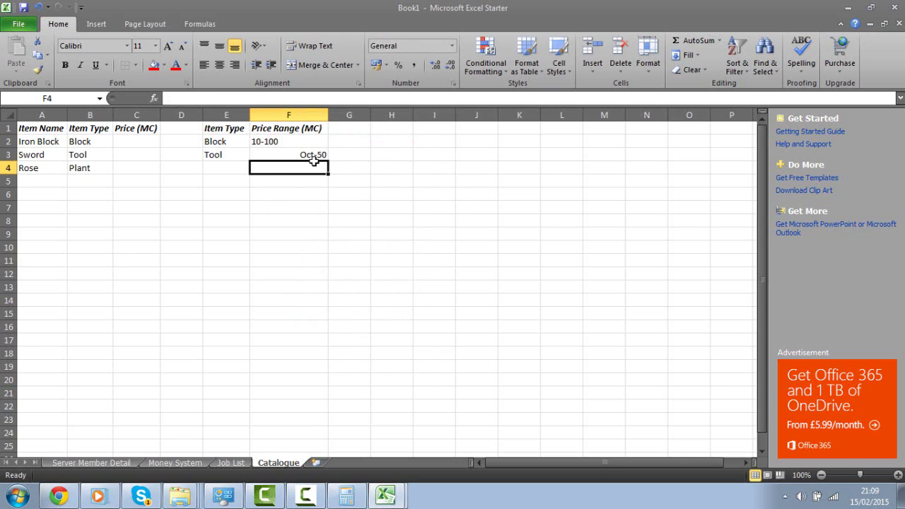
Step: Set Tool's price range to 10_50
click(316, 158)
double_click(315, 158)
drag(283, 154, 402, 170)
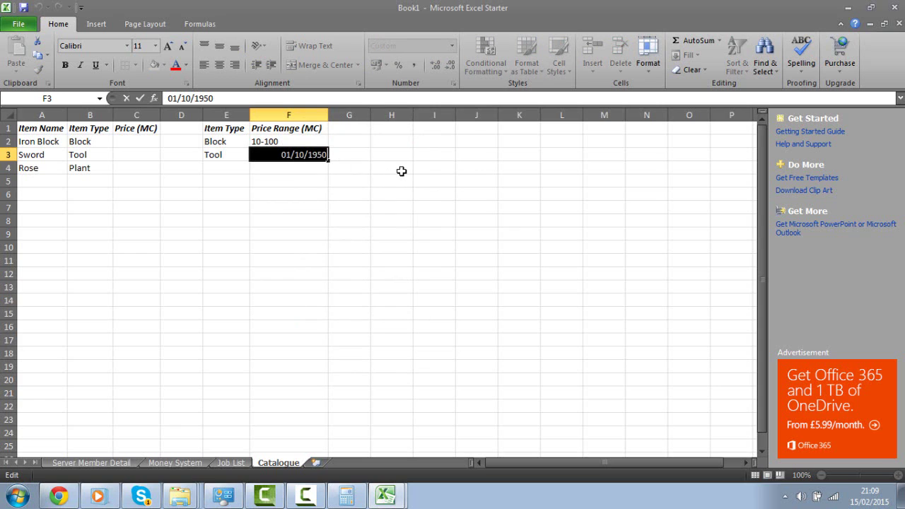
text(10_)
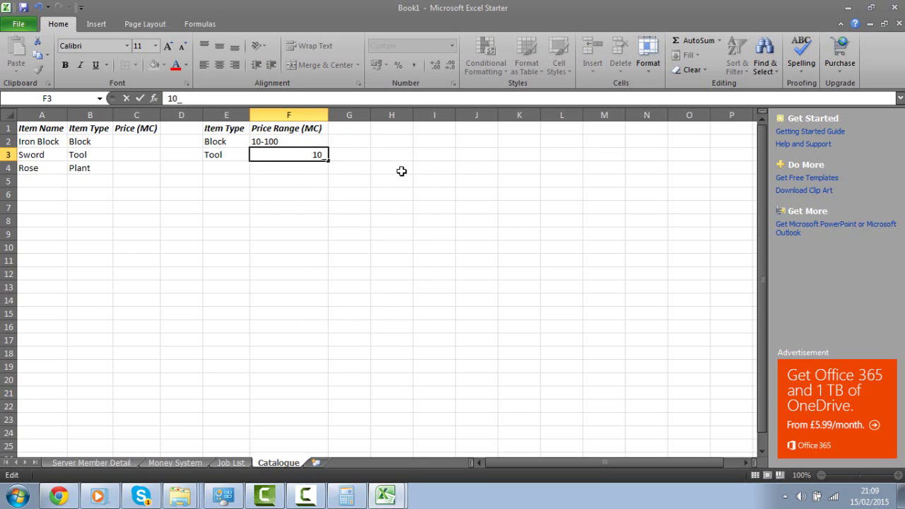
text(0)
key(Return)
click(269, 154)
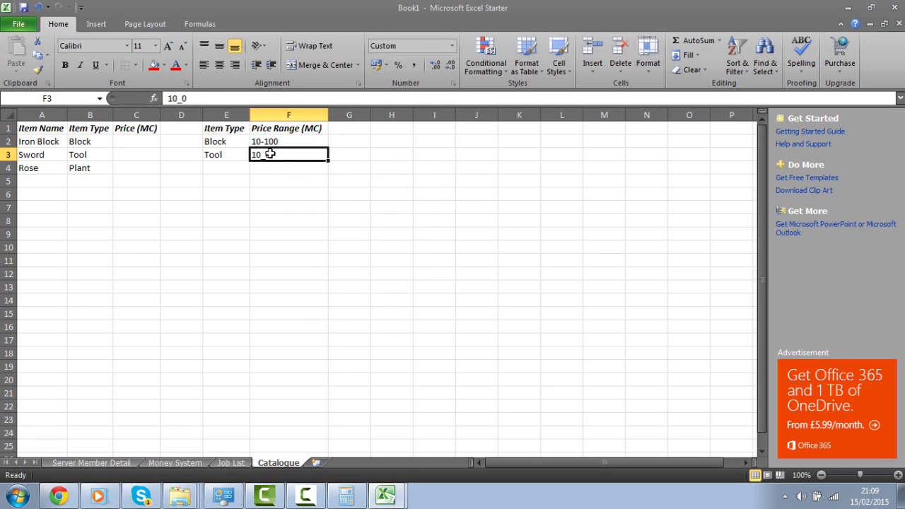
double_click(269, 153)
text(5)
key(Return)
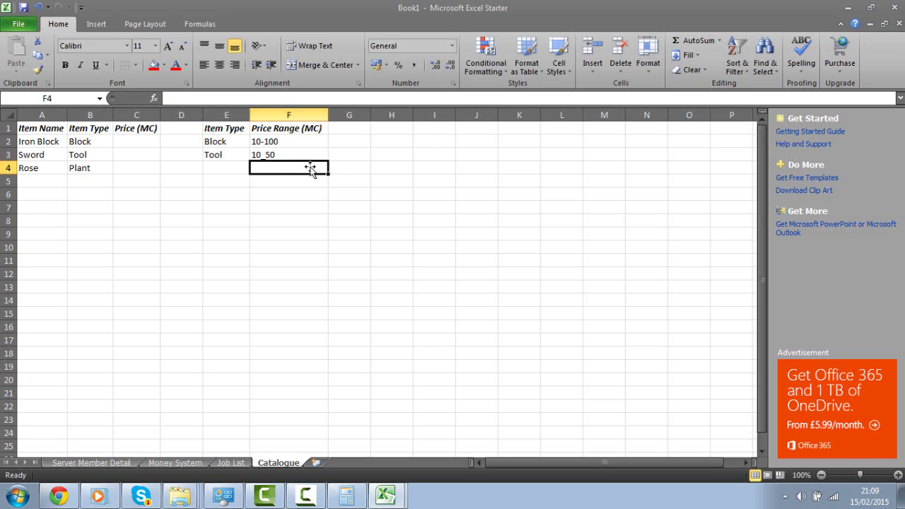
Step: Change Block's price range to 10_100
double_click(265, 141)
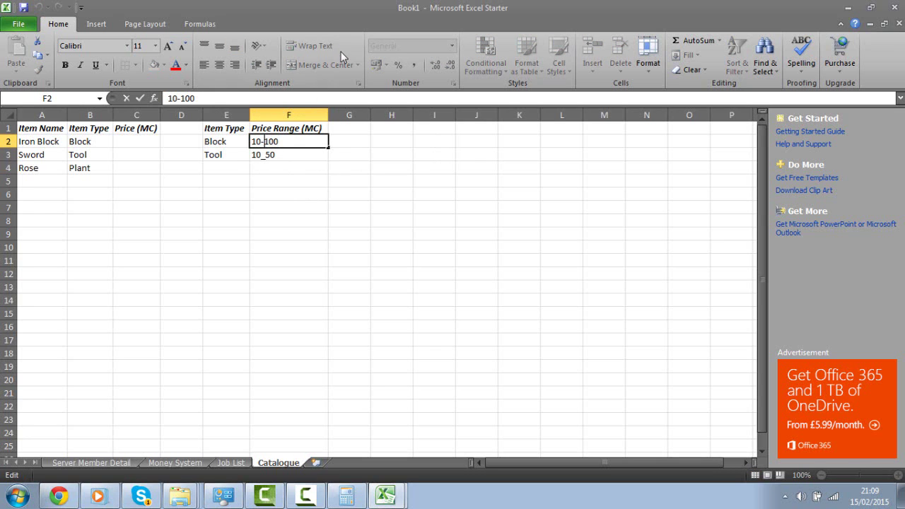
key(BackSpace)
text(_)
key(Return)
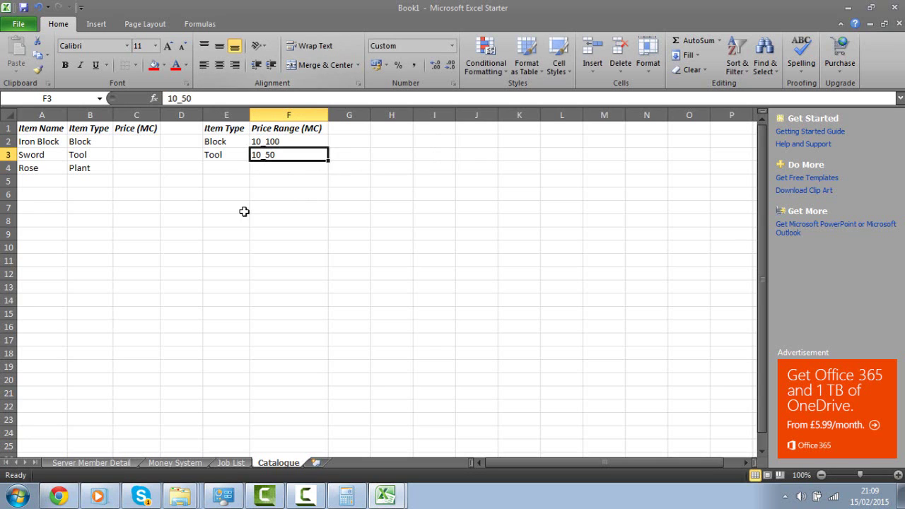
Step: Add Plant with a 1_10 price range in row 4
click(234, 166)
text(Plan)
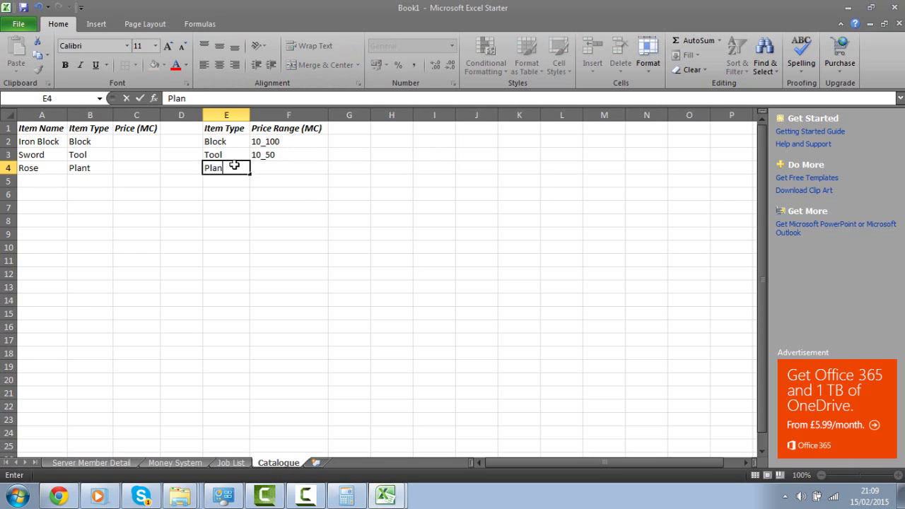
text(t)
key(Tab)
text(1)
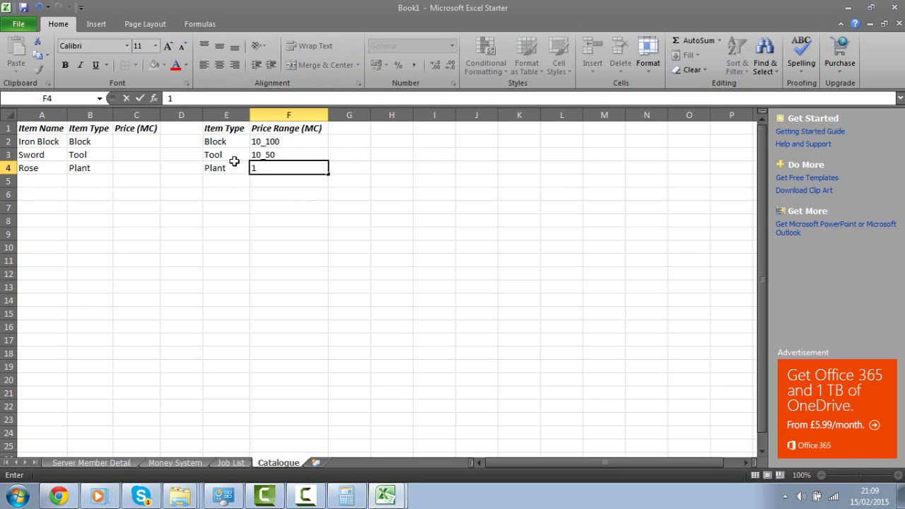
text(_10)
click(230, 247)
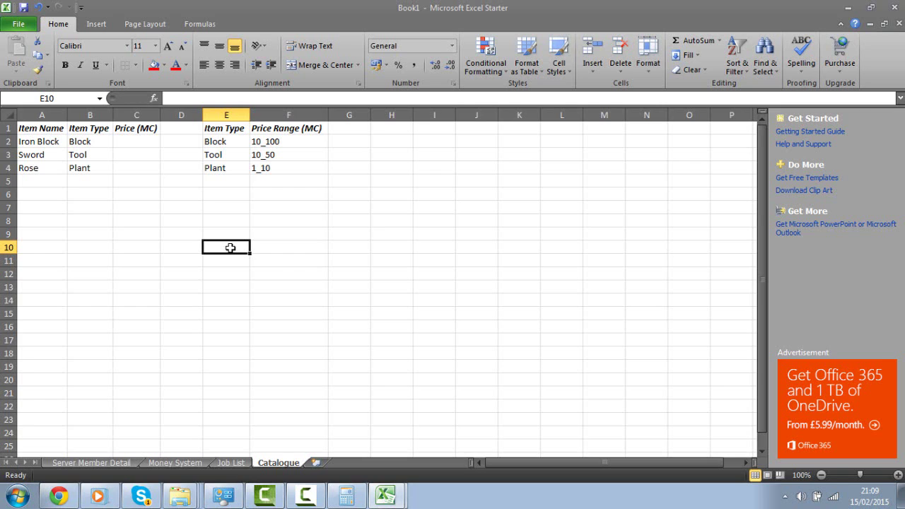
Step: Enter 100 as Iron Block's price in cell C2
click(134, 131)
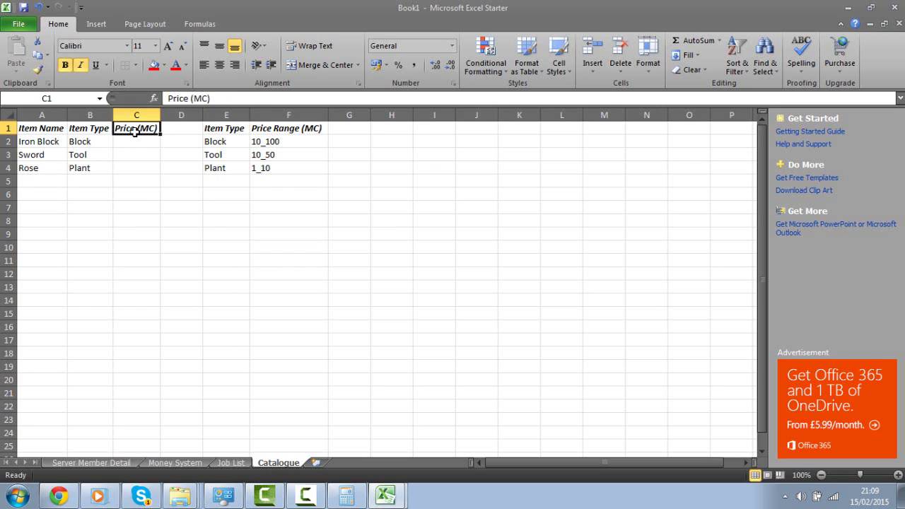
click(134, 142)
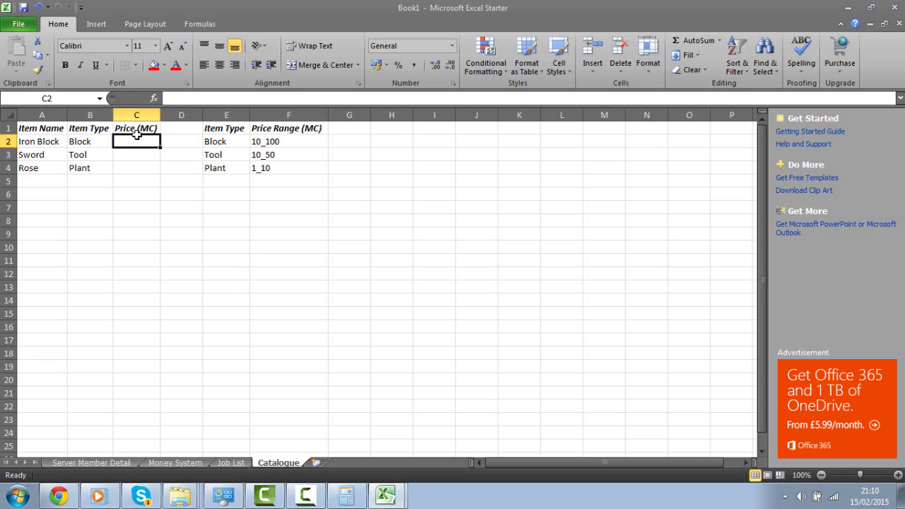
text(100)
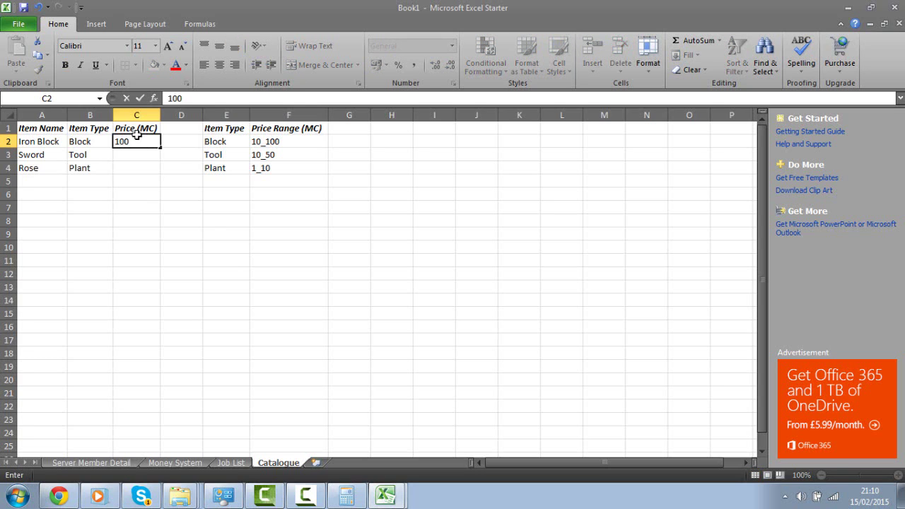
key(Return)
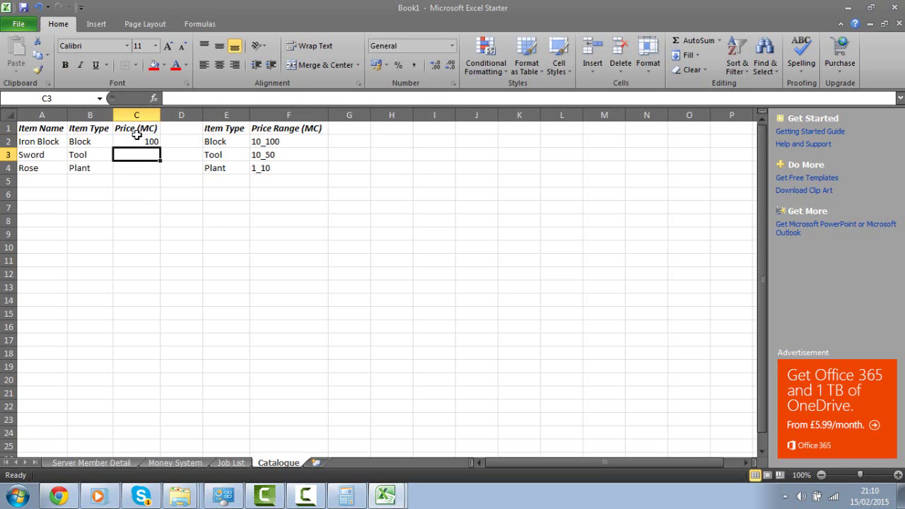
Step: Compare the Money System sheet with the Catalogue, ending back on Catalogue
click(191, 460)
click(179, 344)
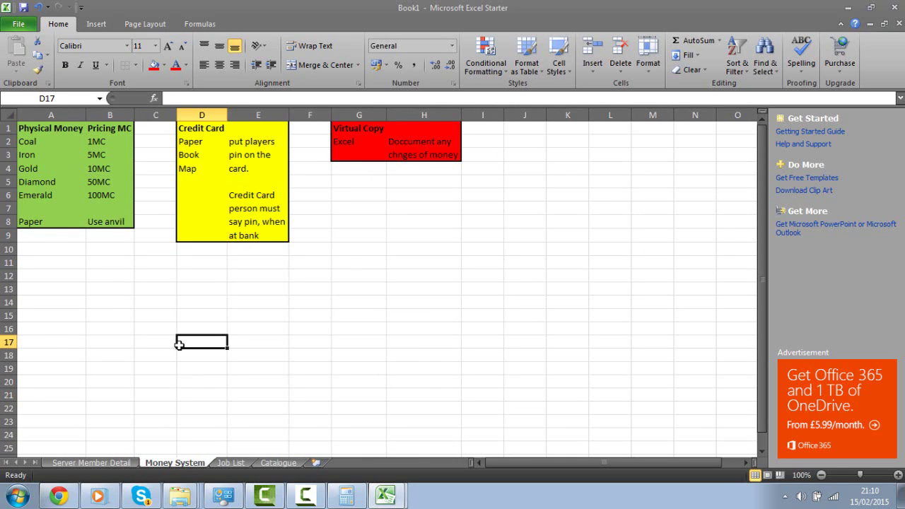
click(280, 463)
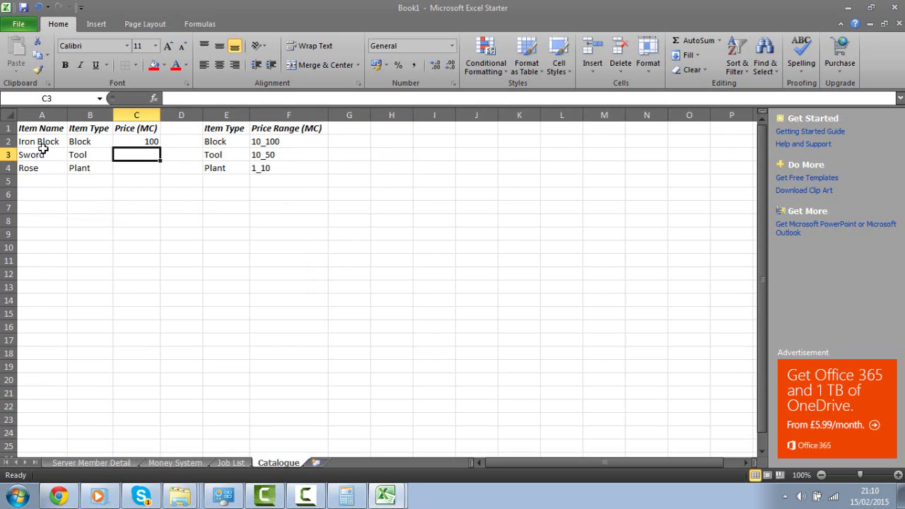
click(175, 463)
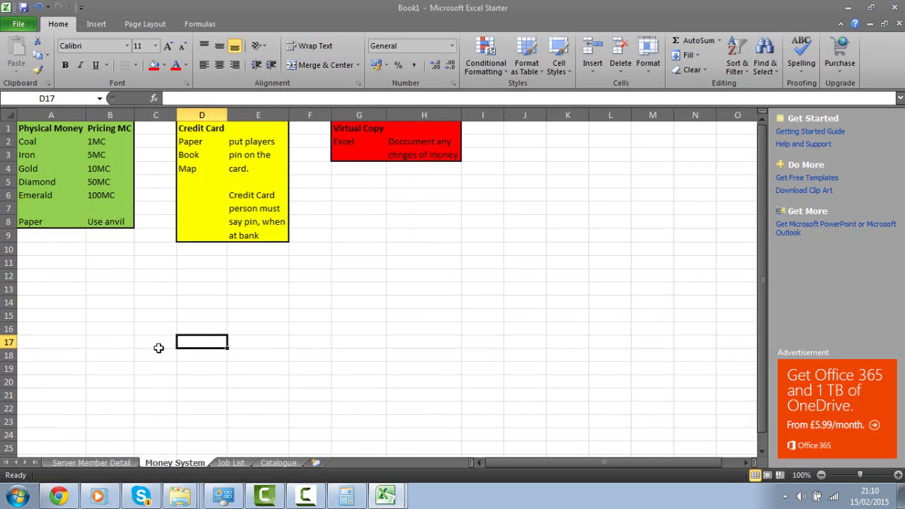
click(273, 464)
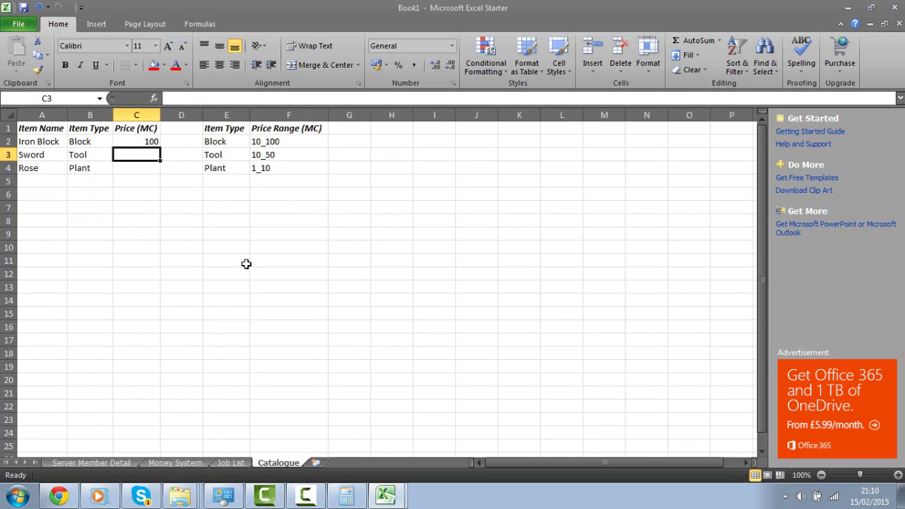
click(171, 463)
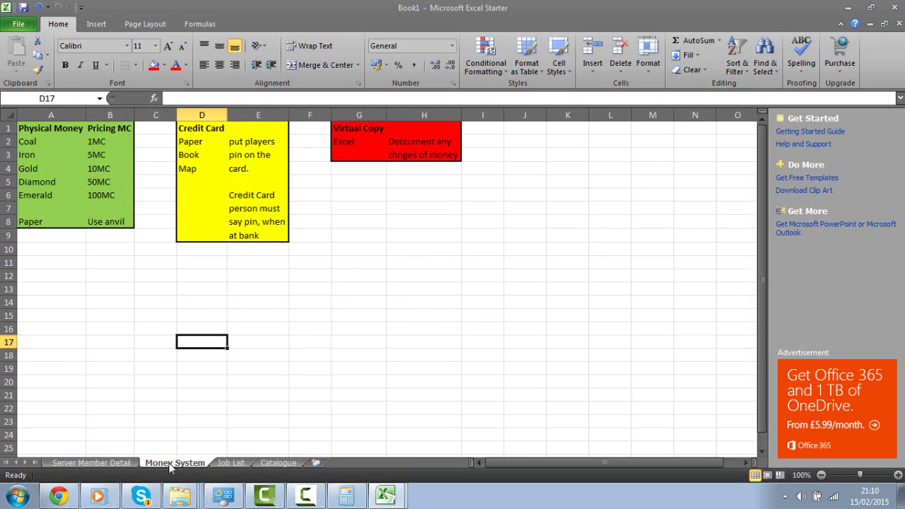
click(239, 321)
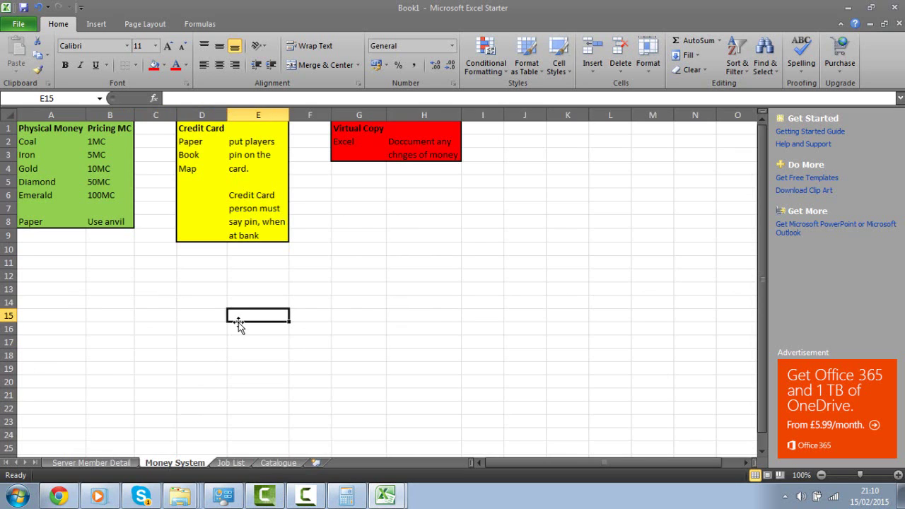
click(274, 462)
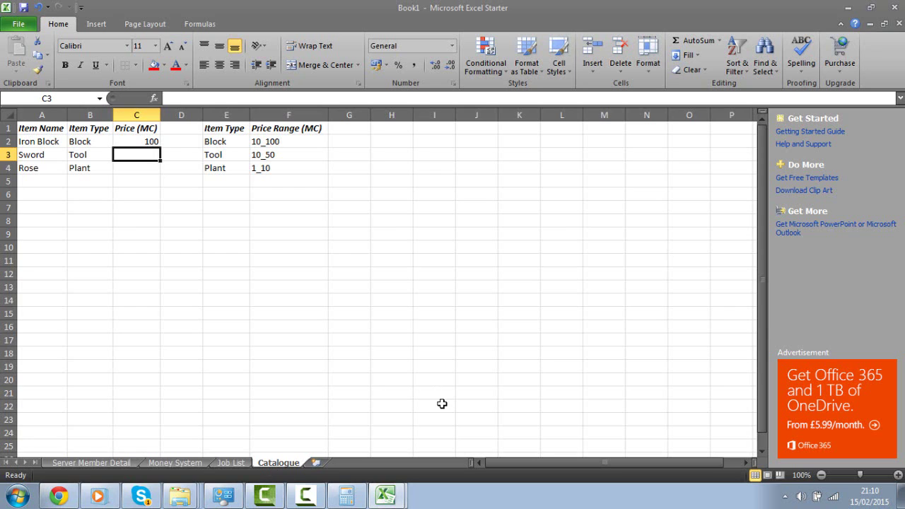
Step: Extend Block's price range in F2 to 10_1000 and check Iron's 5MC pricing
double_click(283, 141)
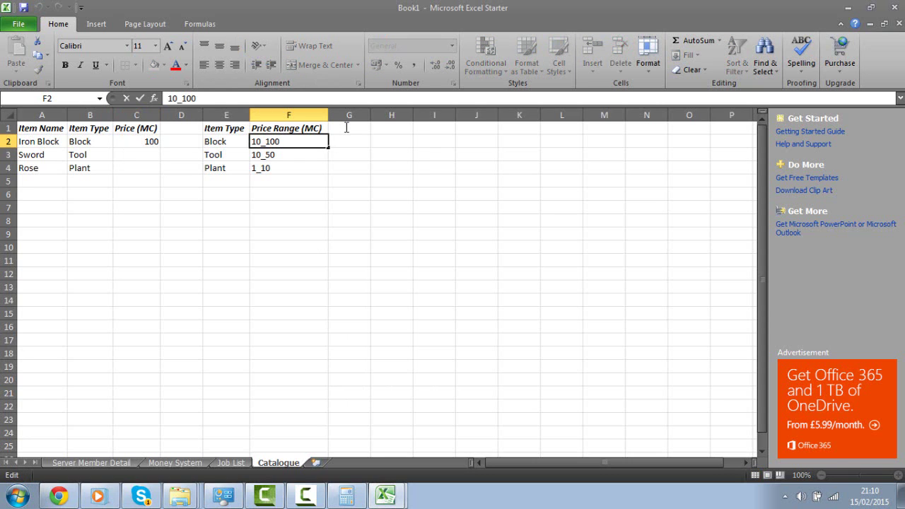
text(0)
click(155, 159)
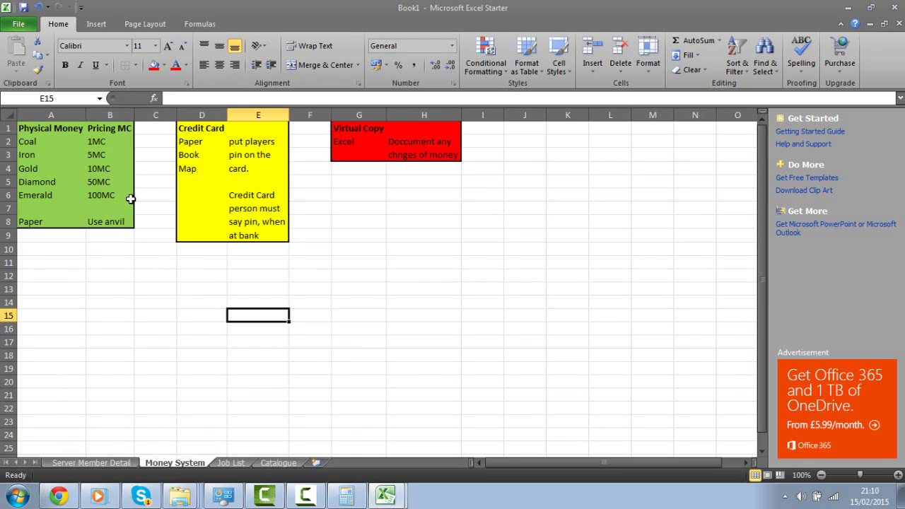
click(116, 153)
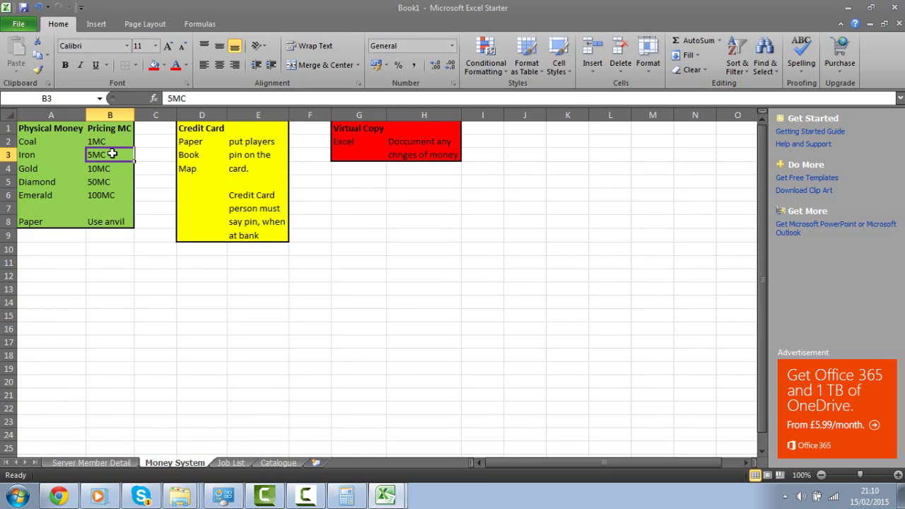
click(158, 169)
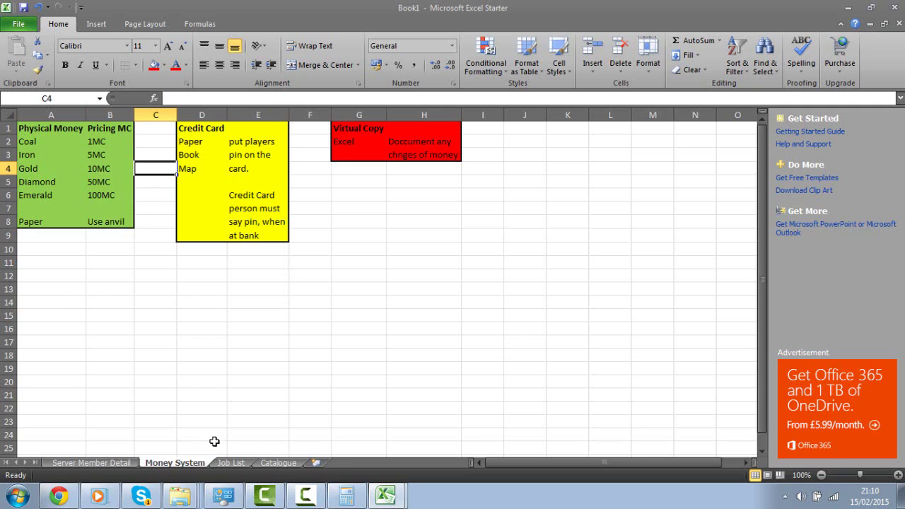
Step: Replace Iron Block's price on the Catalogue with 50
click(282, 462)
click(152, 140)
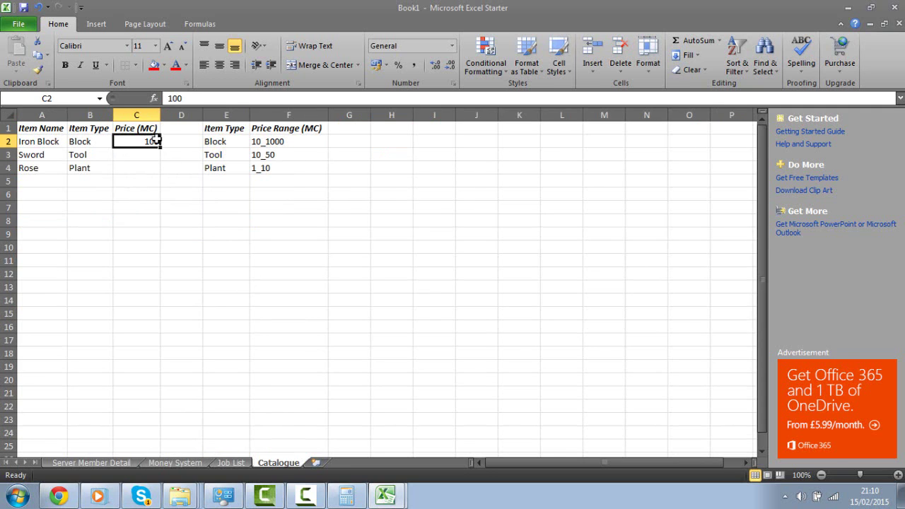
text(50)
click(165, 271)
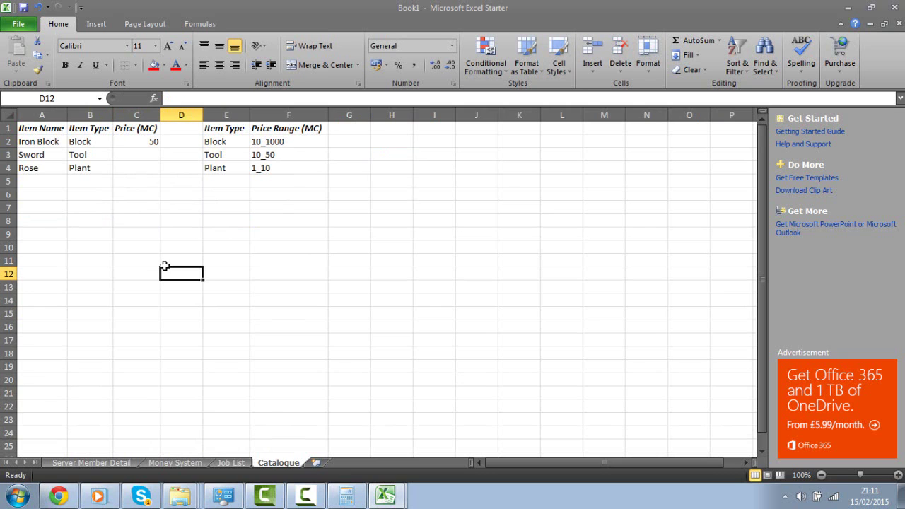
Step: After rechecking Money System, change Iron Block's price from 50 to 75
click(167, 458)
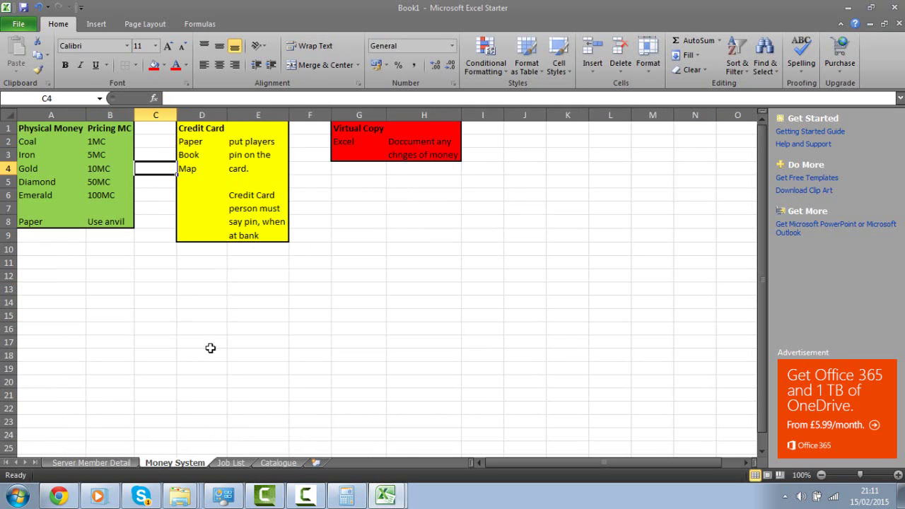
click(279, 462)
click(140, 139)
double_click(140, 139)
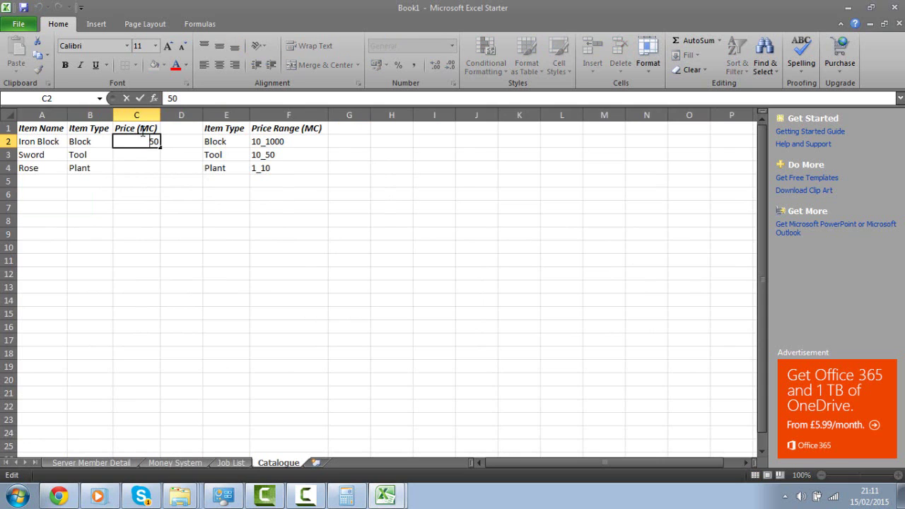
key(BackSpace)
key(BackSpace)
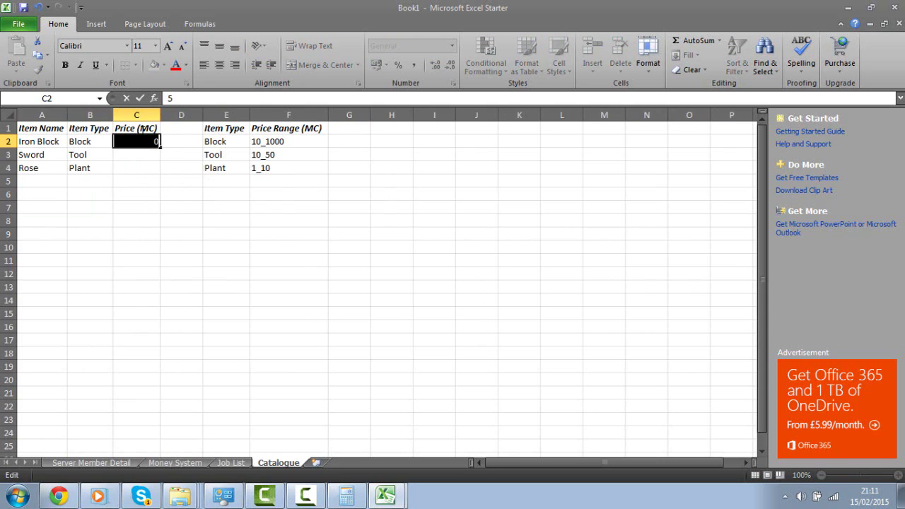
text(7)
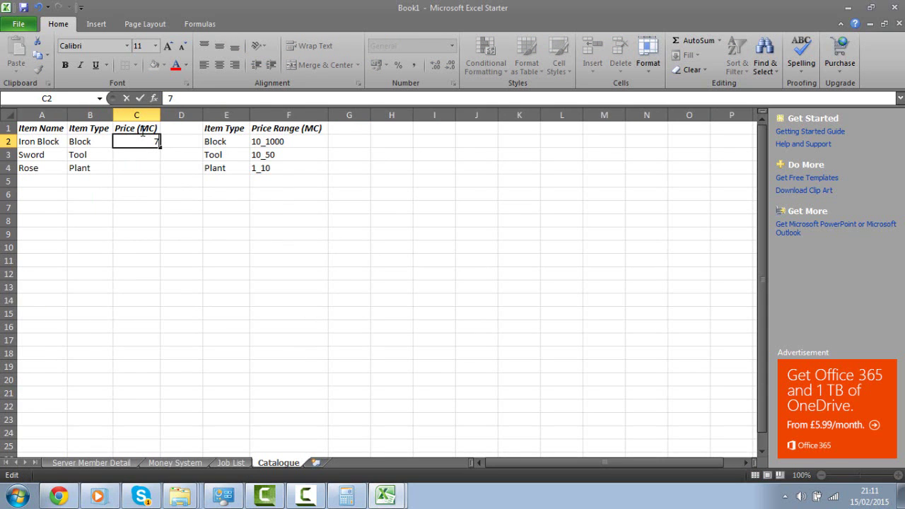
text(5)
click(145, 249)
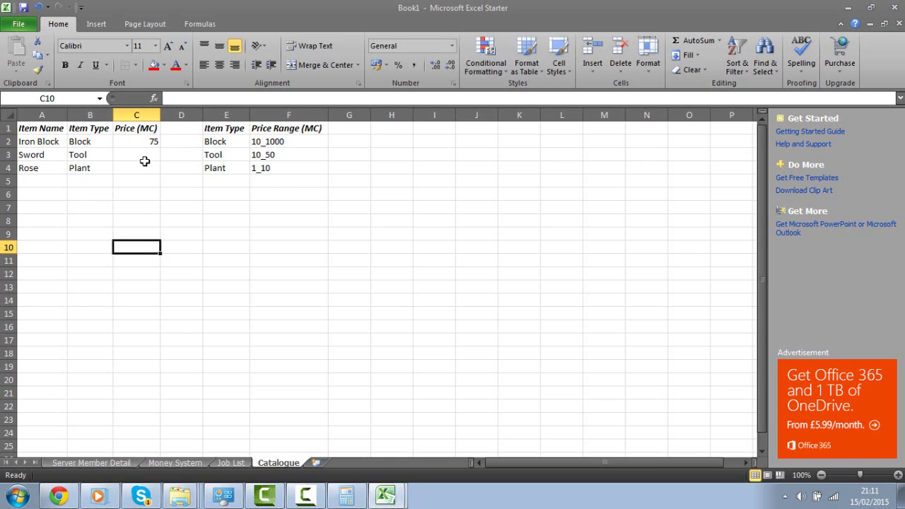
click(144, 164)
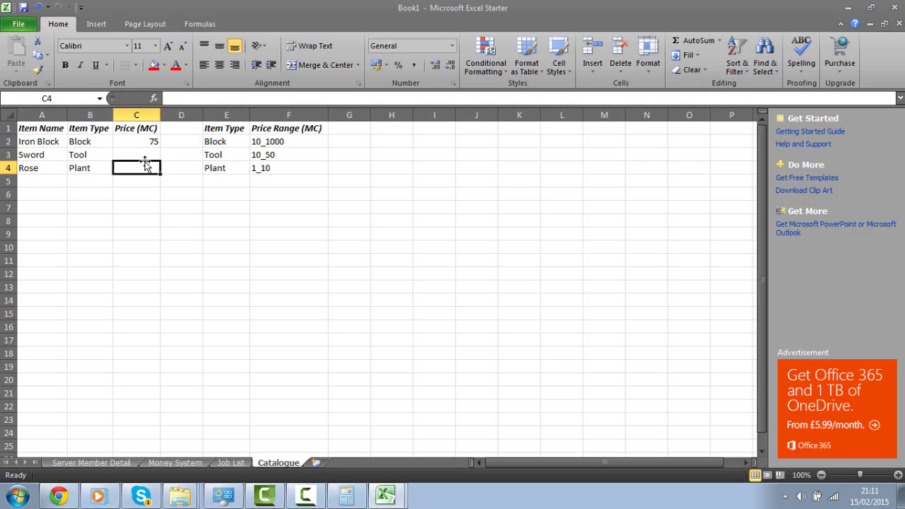
click(143, 156)
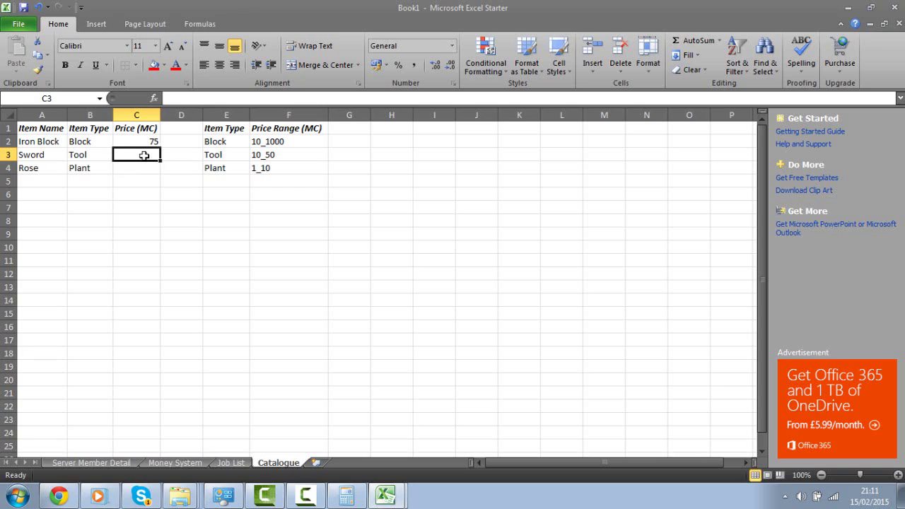
Step: Rename the Sword item to 'Diamond Sword' and autofit column A to it
key(Left)
key(Left)
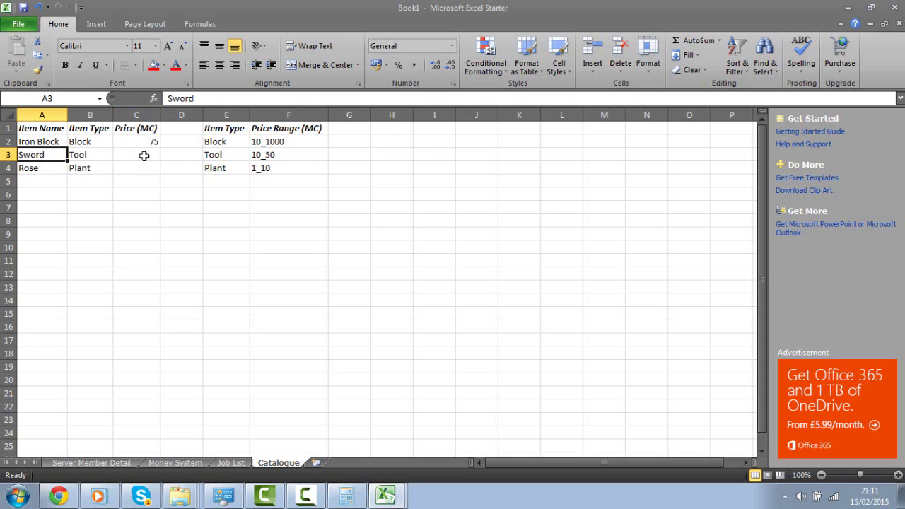
text(Diamon)
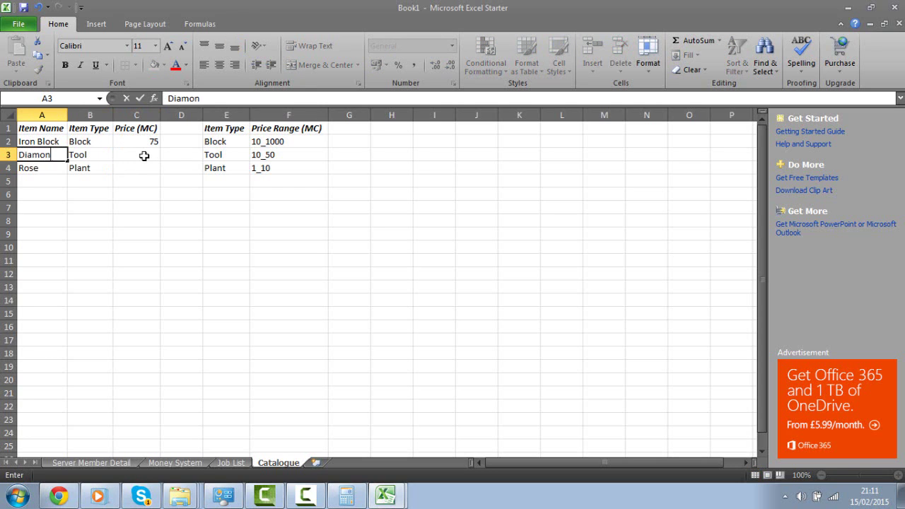
text(d Sword)
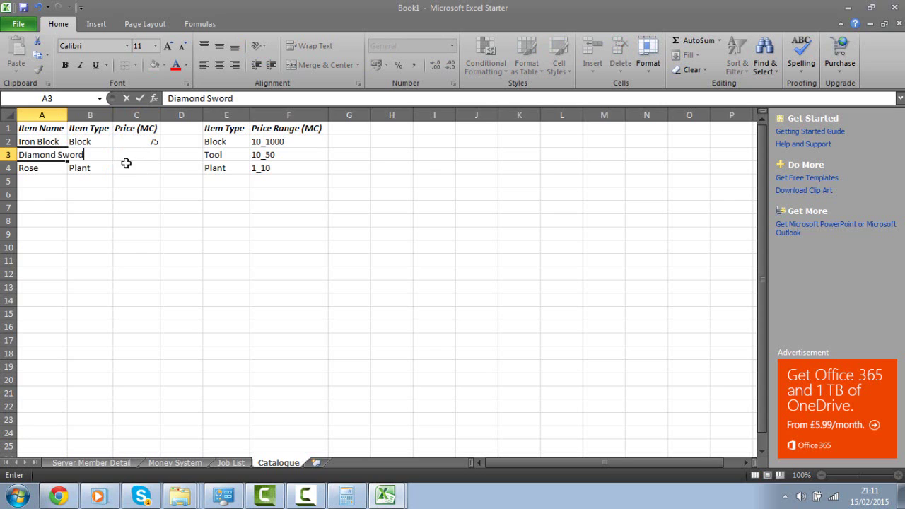
click(85, 195)
double_click(68, 112)
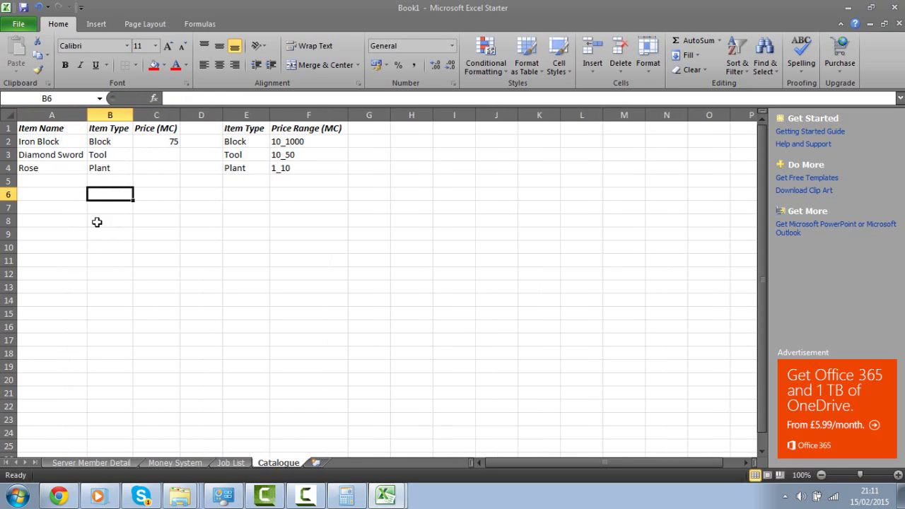
click(101, 236)
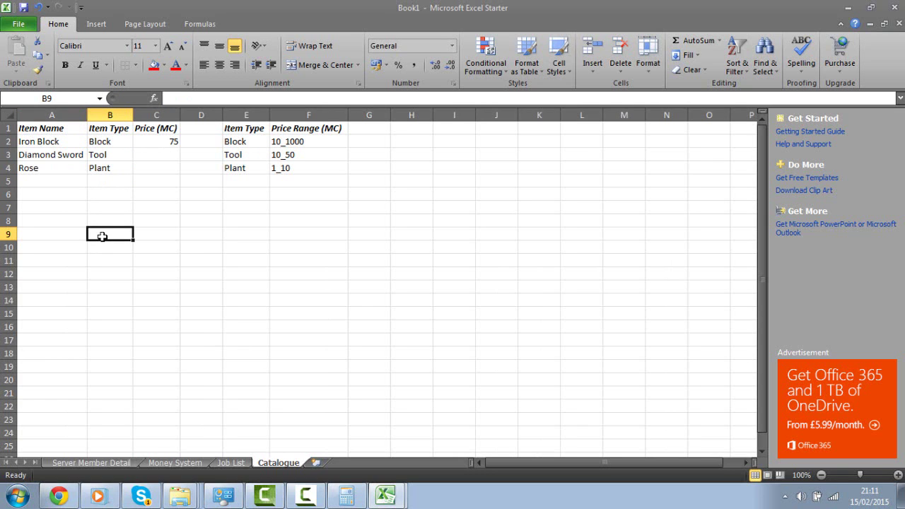
Step: Look up the 50MC Diamond price on Money System and review the Tool range 10_50
click(187, 463)
click(95, 180)
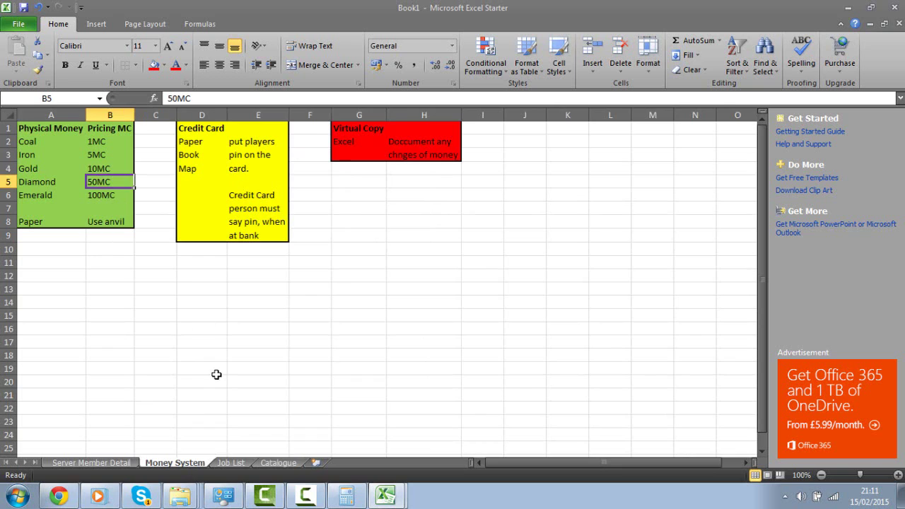
click(278, 462)
click(251, 288)
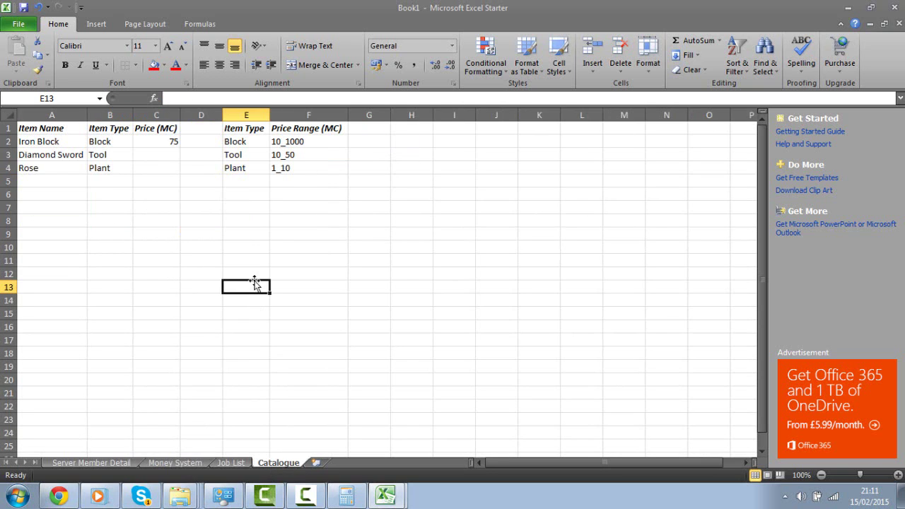
click(333, 155)
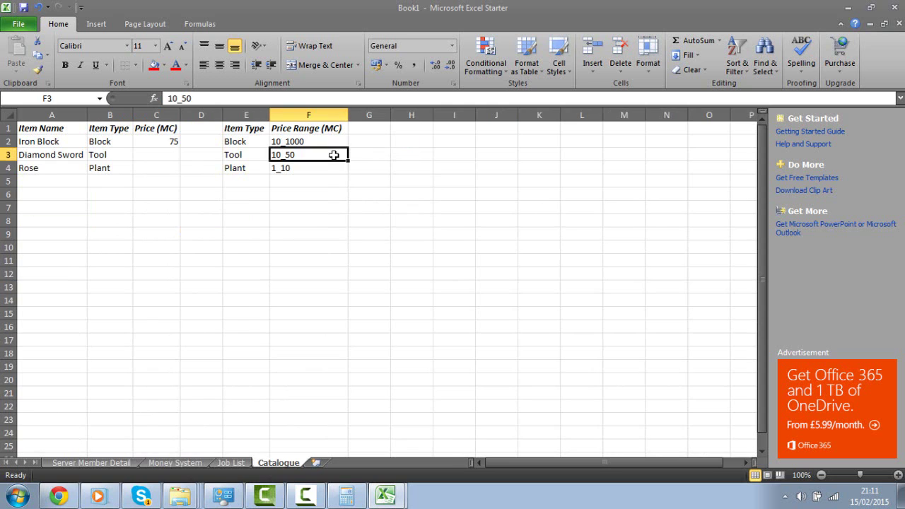
click(287, 229)
click(182, 462)
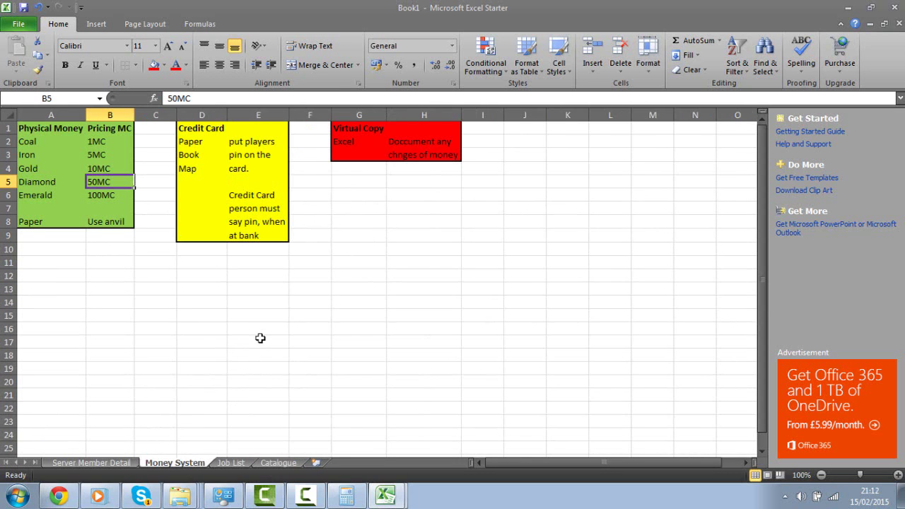
click(269, 463)
click(215, 323)
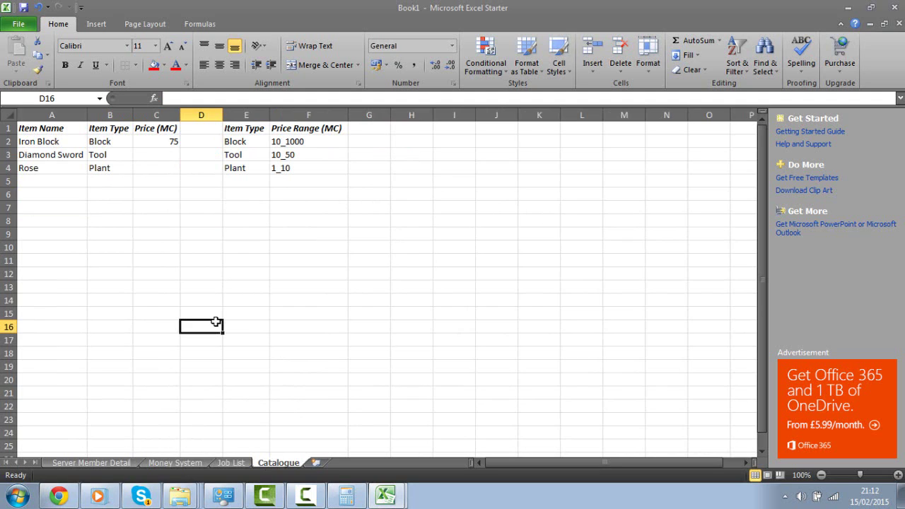
Step: Price Diamond Sword at 150 in C3 and change the Tool range to 10_500
click(136, 155)
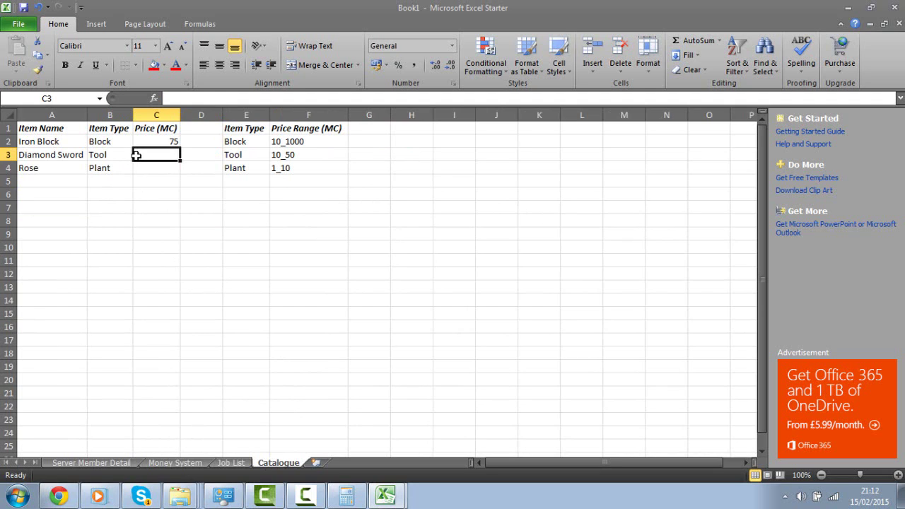
text(150)
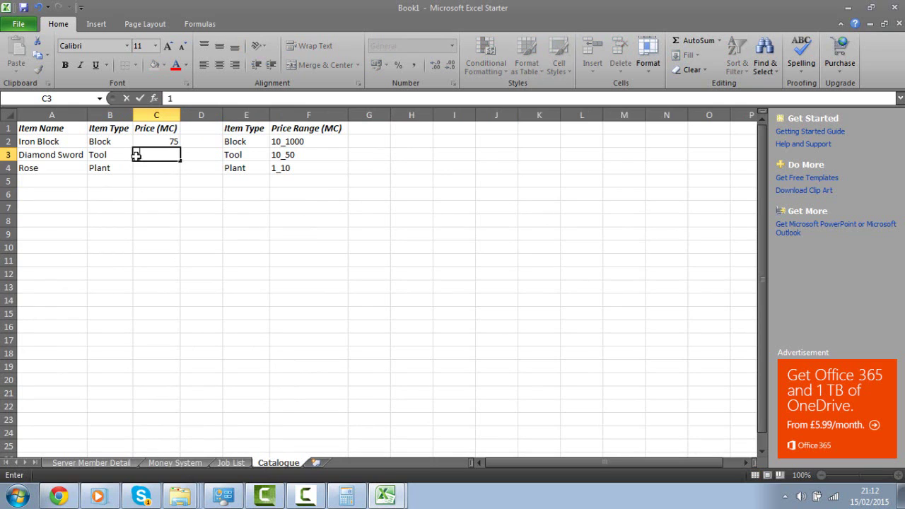
click(302, 154)
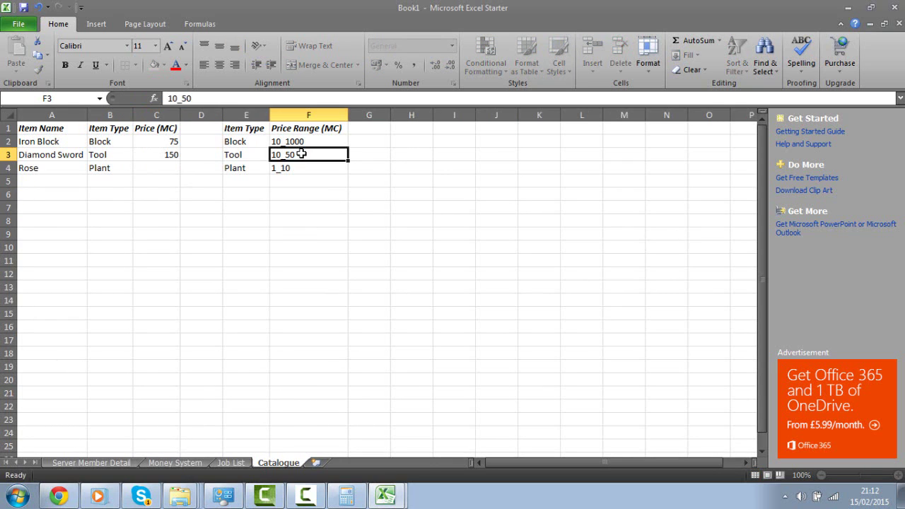
double_click(301, 154)
key(BackSpace)
key(BackSpace)
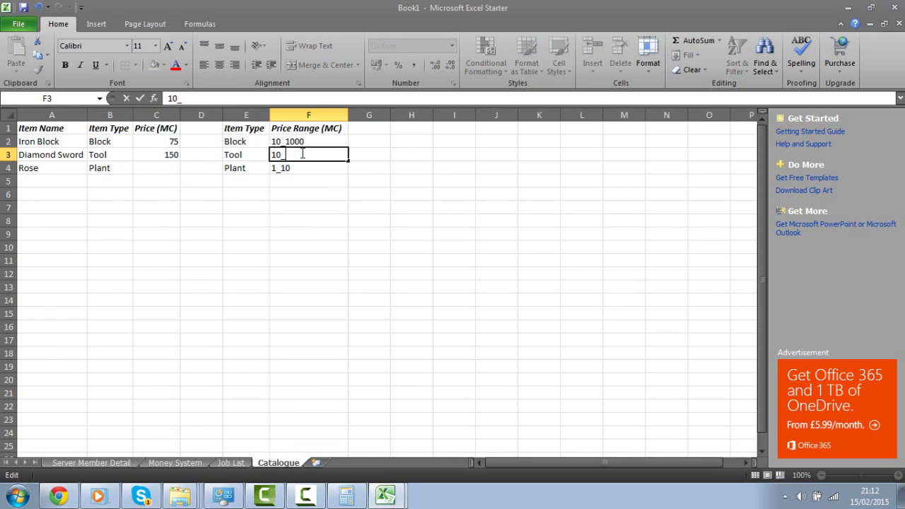
text(500)
click(276, 204)
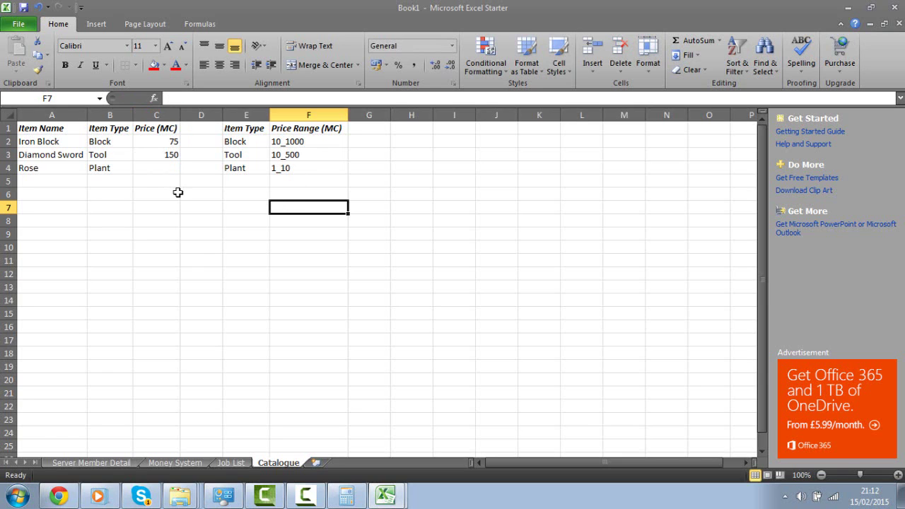
Step: Compare Diamond Sword's 150 price with the 50MC Diamond price on Money System
click(157, 154)
click(159, 193)
click(175, 462)
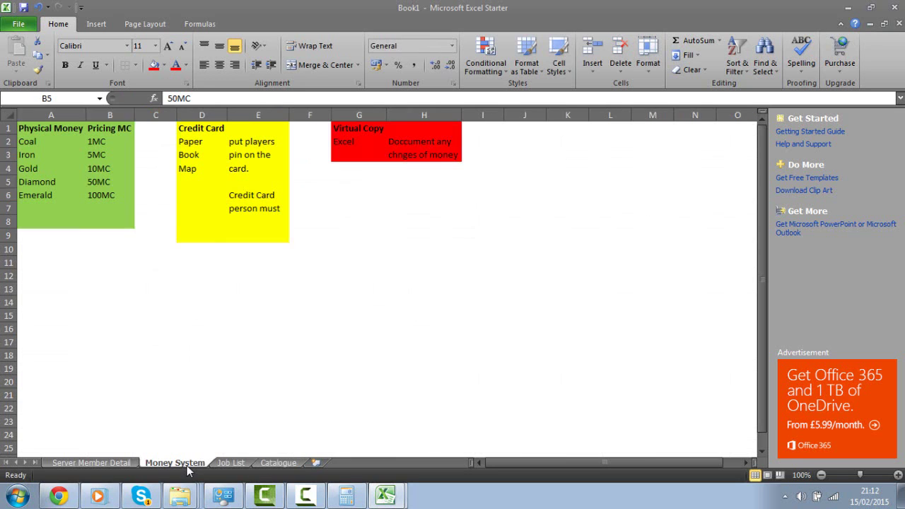
click(140, 263)
click(105, 182)
click(156, 298)
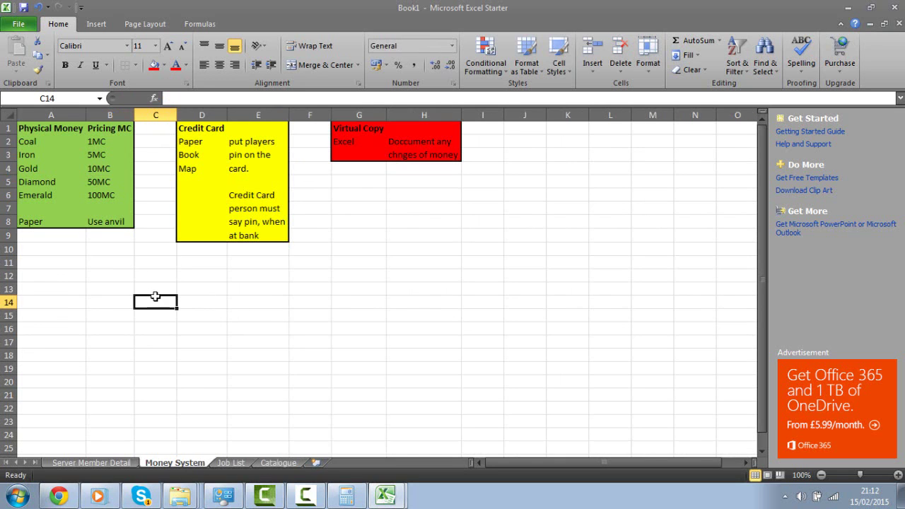
click(278, 462)
click(215, 343)
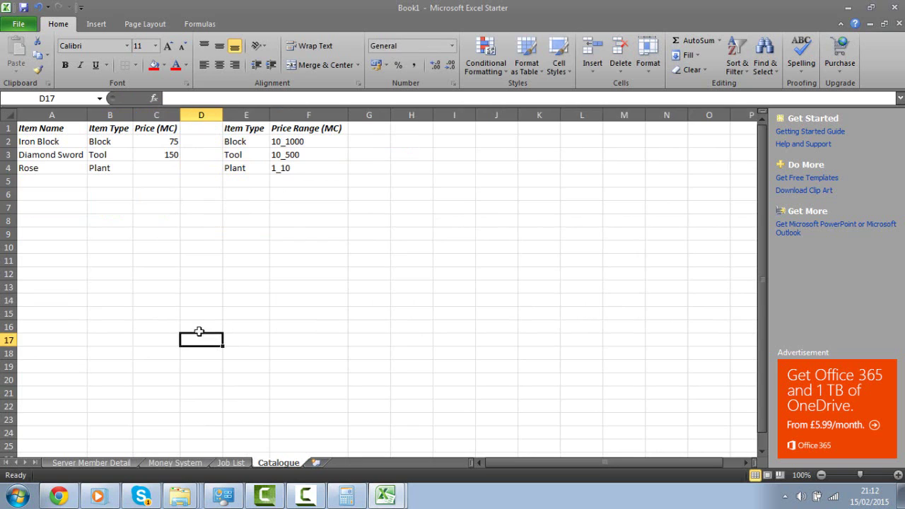
mouse_move(353, 495)
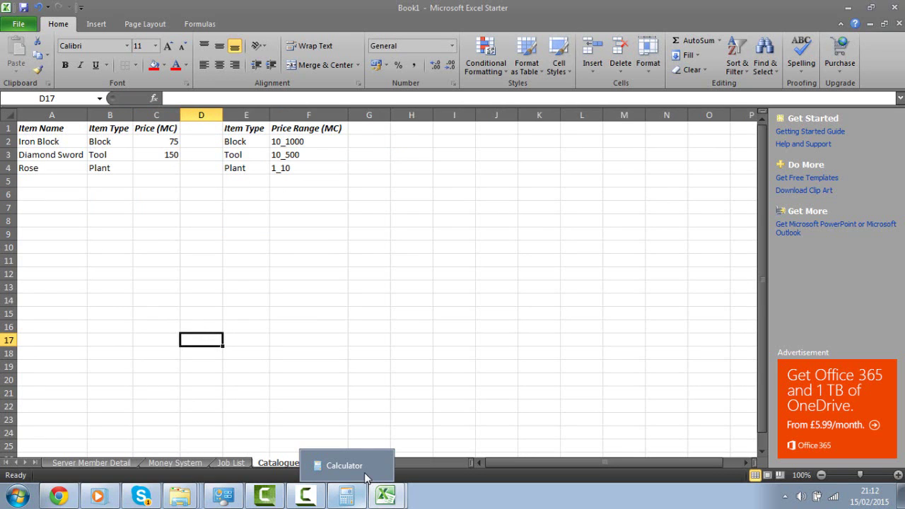
click(359, 259)
Step: Recheck the Diamond price and open Diamond Sword's price cell without changing it
click(160, 464)
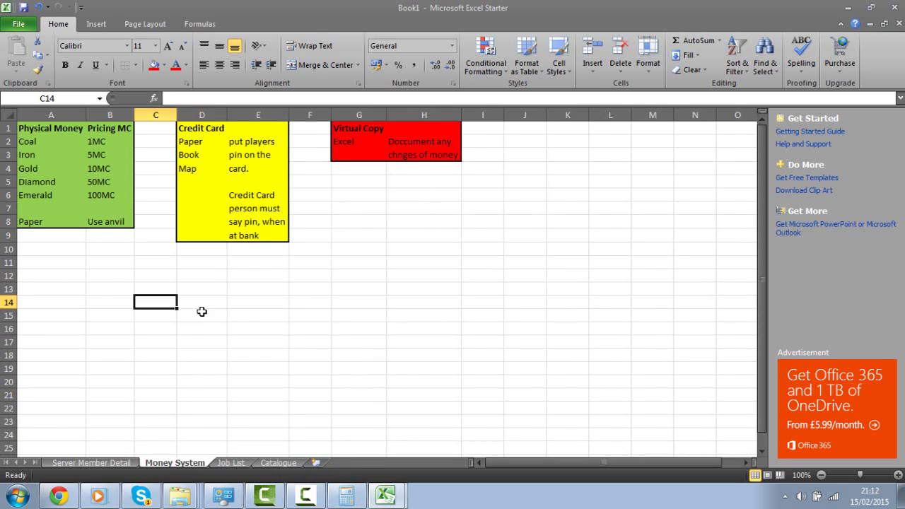
click(231, 338)
click(267, 462)
click(236, 312)
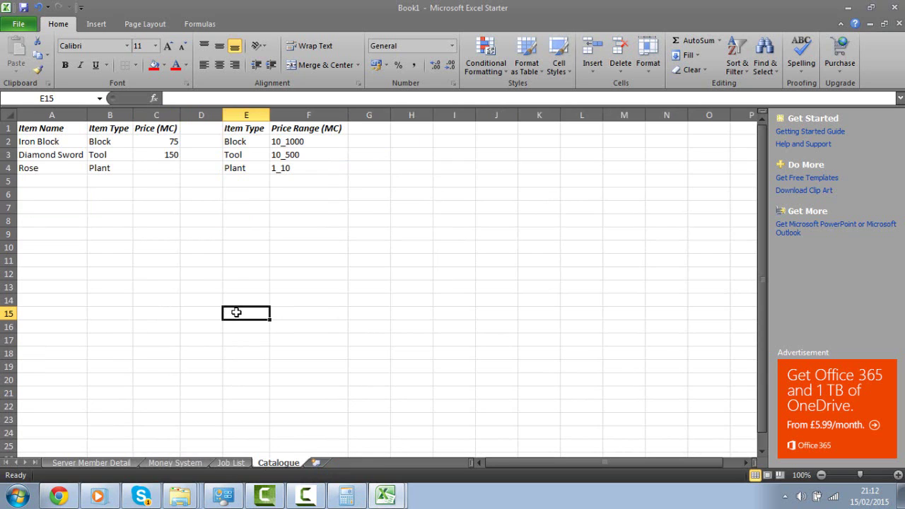
click(169, 465)
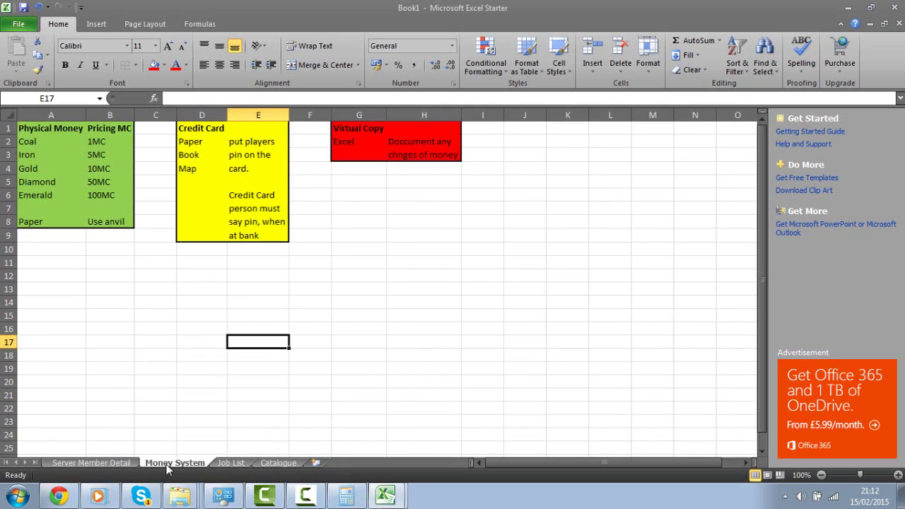
click(110, 182)
click(130, 283)
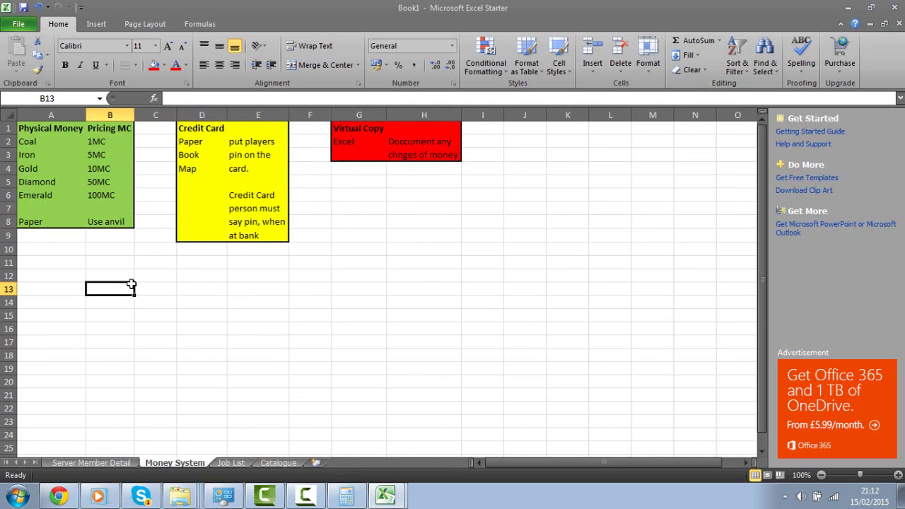
click(284, 465)
double_click(170, 154)
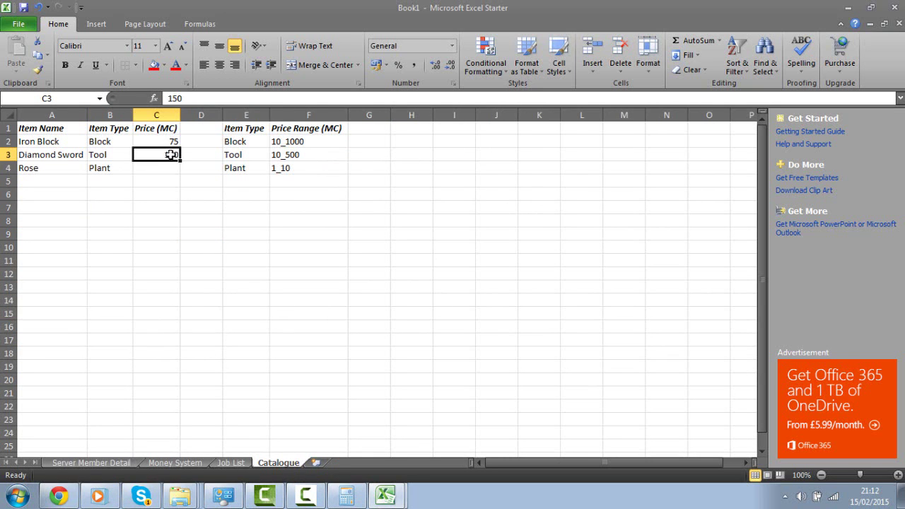
drag(162, 157, 187, 162)
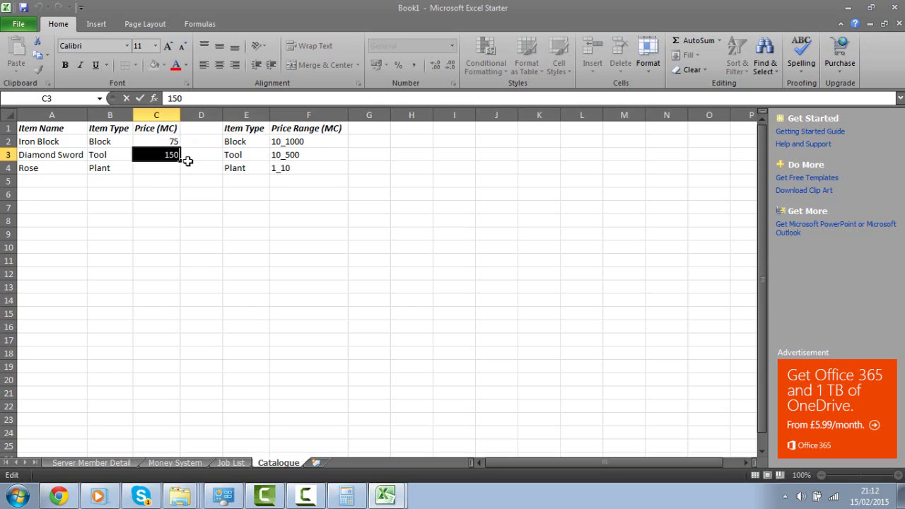
click(184, 170)
Step: Lower the Diamond Sword price in C3 to 90
click(83, 143)
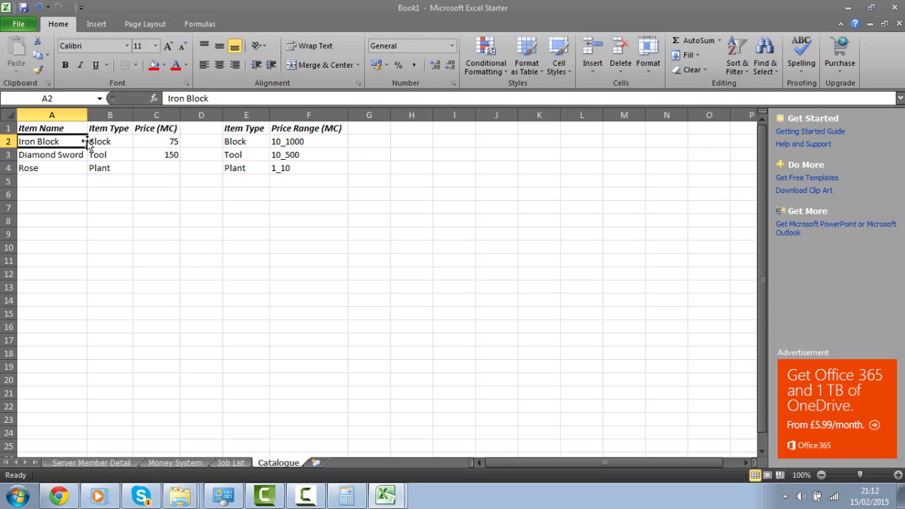
click(164, 464)
click(143, 325)
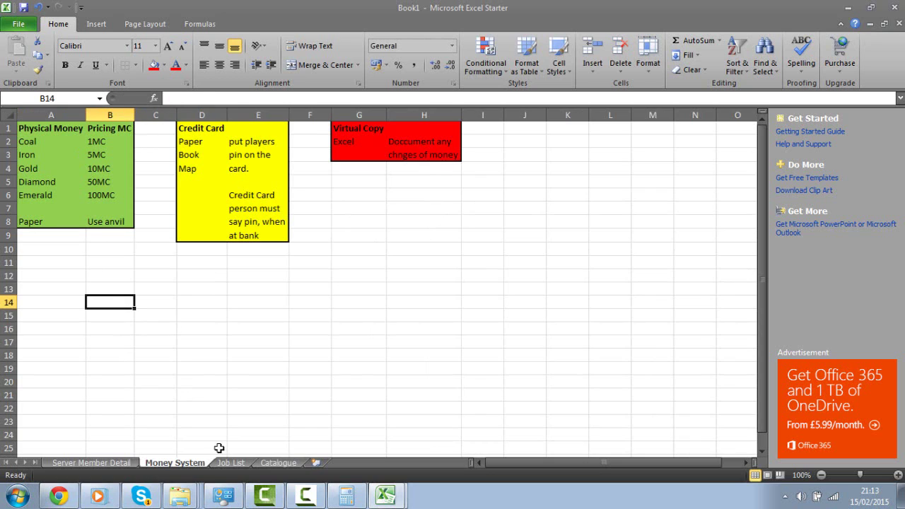
click(275, 462)
click(219, 232)
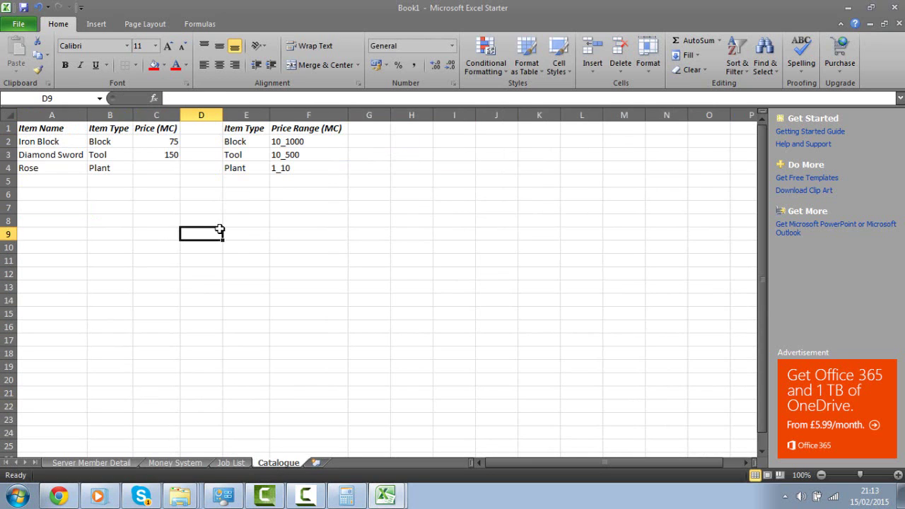
double_click(177, 154)
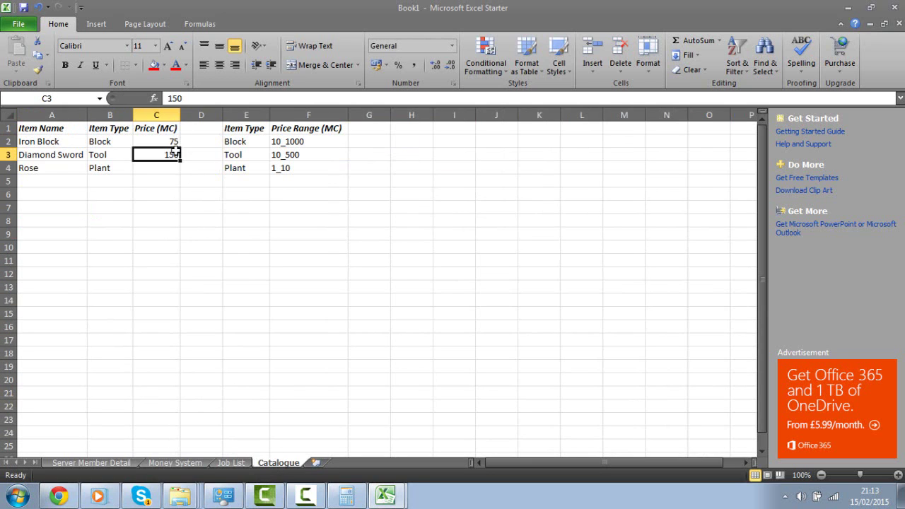
key(BackSpace)
key(BackSpace)
key(BackSpace)
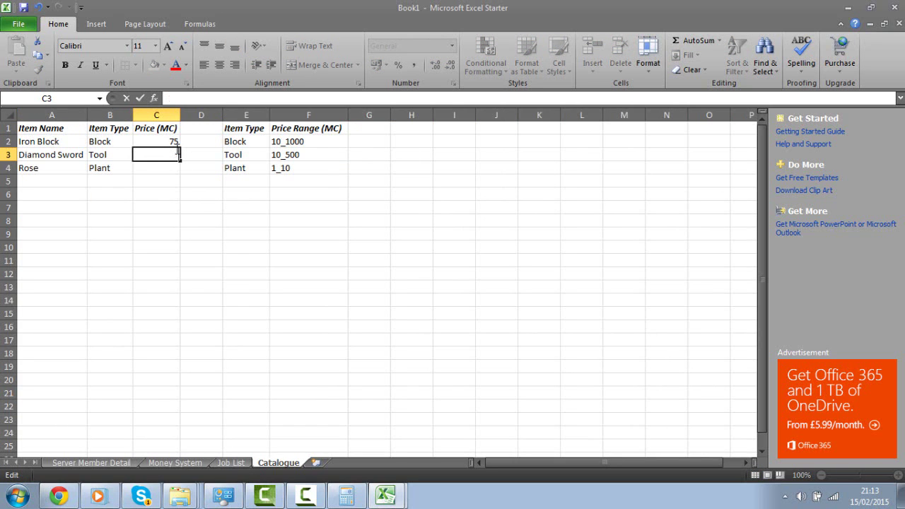
text(90)
click(171, 142)
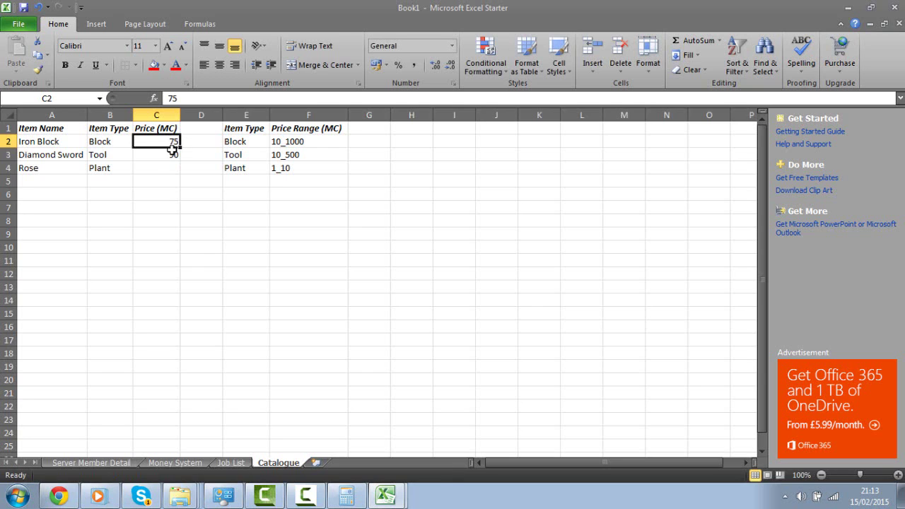
Step: Check the Paper and Use anvil row on Money System, then return to Catalogue
click(171, 152)
double_click(172, 153)
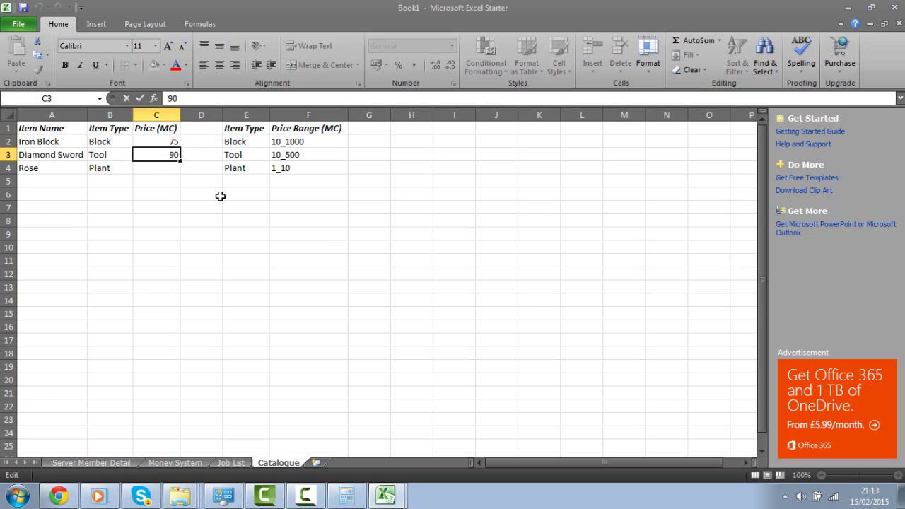
click(182, 462)
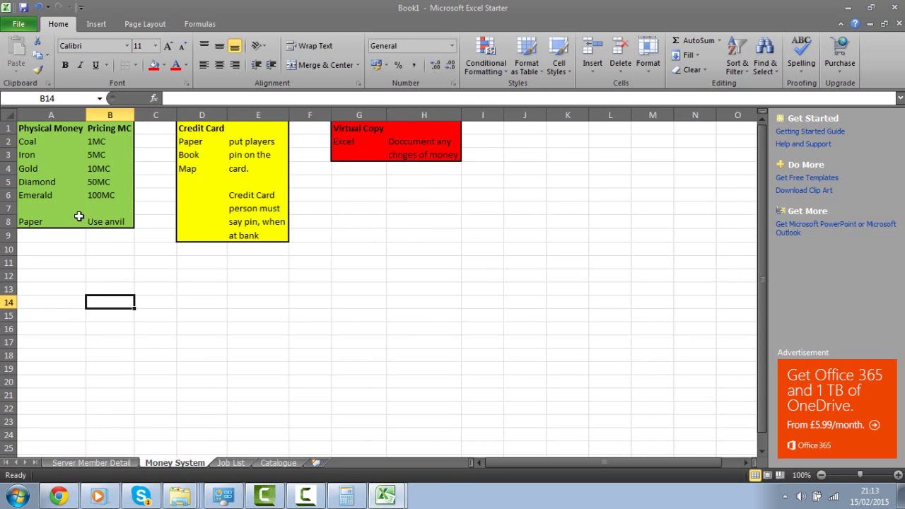
drag(75, 218, 114, 222)
click(168, 407)
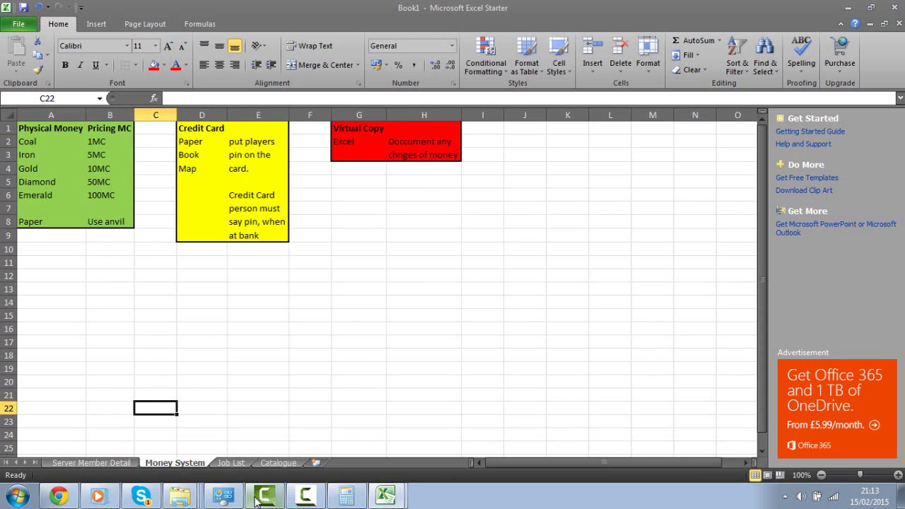
click(269, 463)
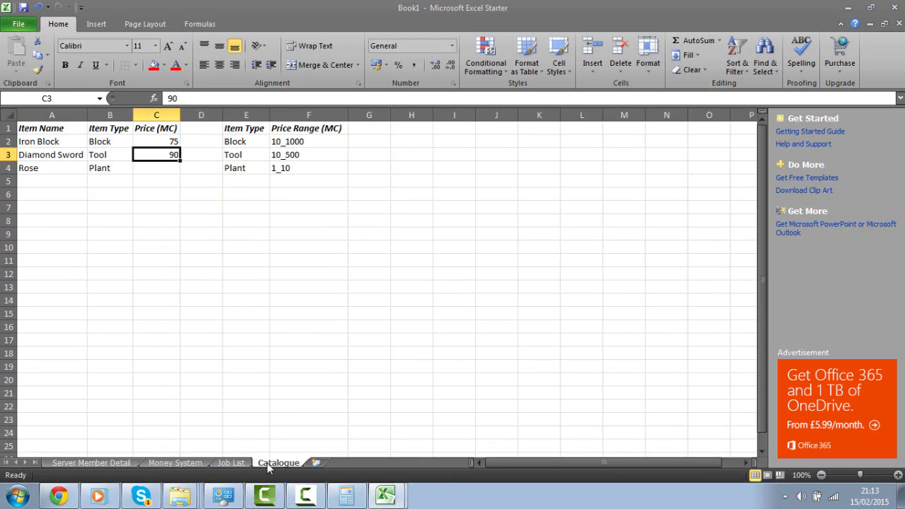
click(134, 168)
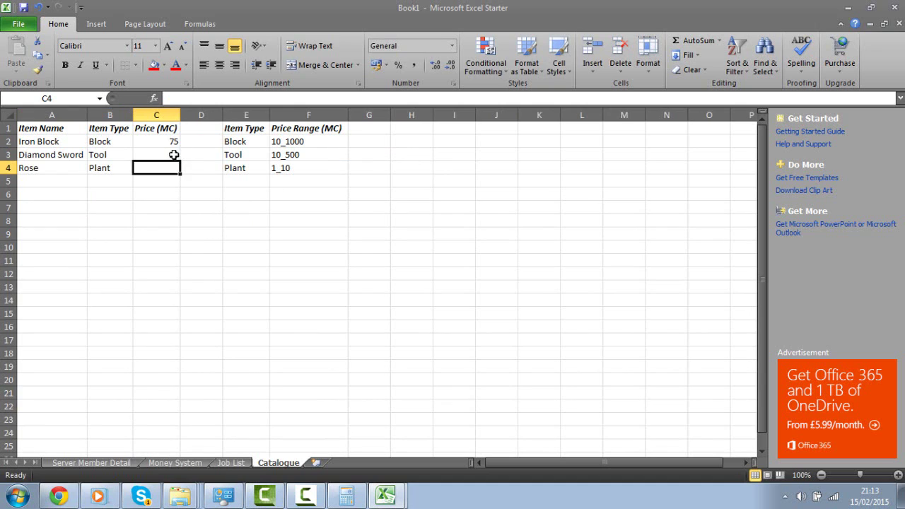
Step: Restore Diamond Sword's price in C3 to 150
double_click(176, 154)
key(BackSpace)
key(BackSpace)
text(150)
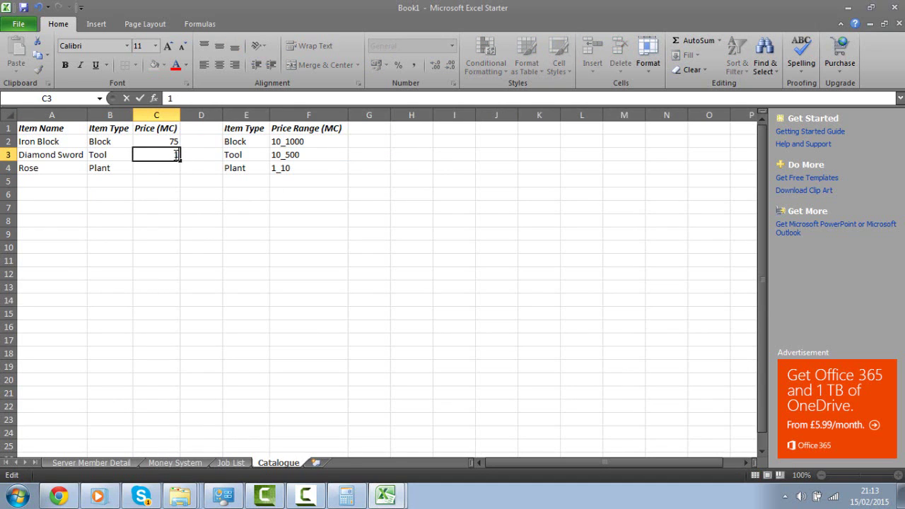
click(169, 181)
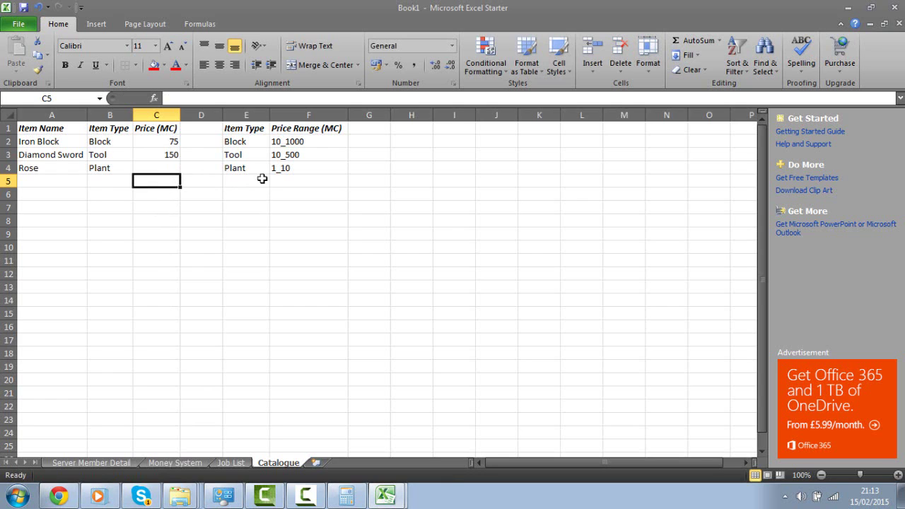
Step: Enter 2 as the Rose's price in cell C4
click(282, 221)
click(164, 166)
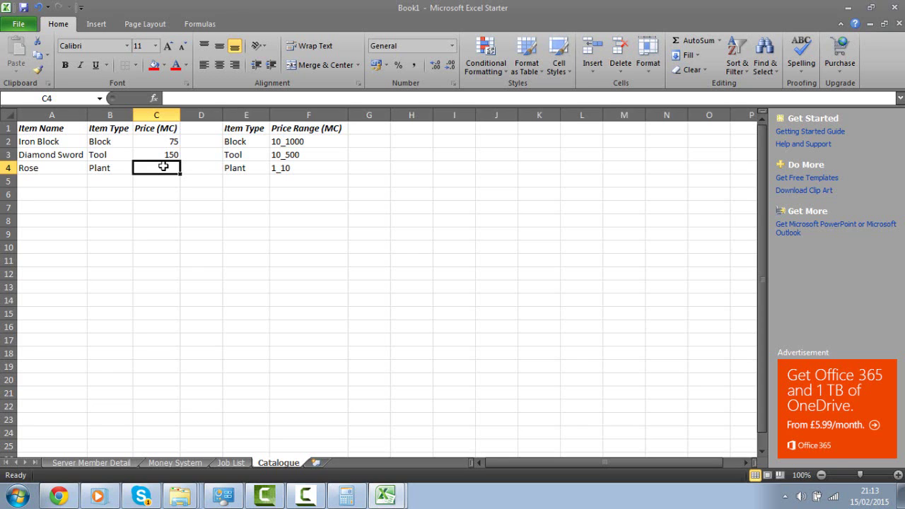
text(2)
click(203, 272)
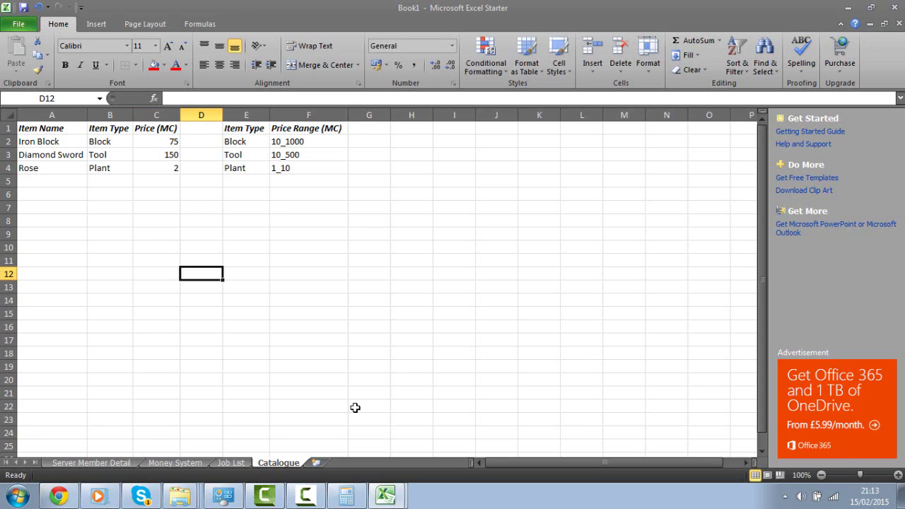
click(241, 169)
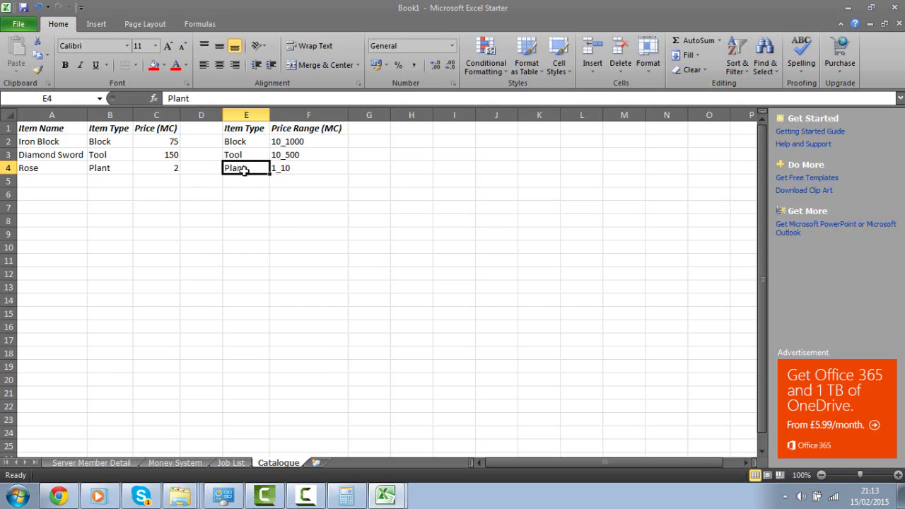
click(272, 196)
click(259, 186)
click(295, 201)
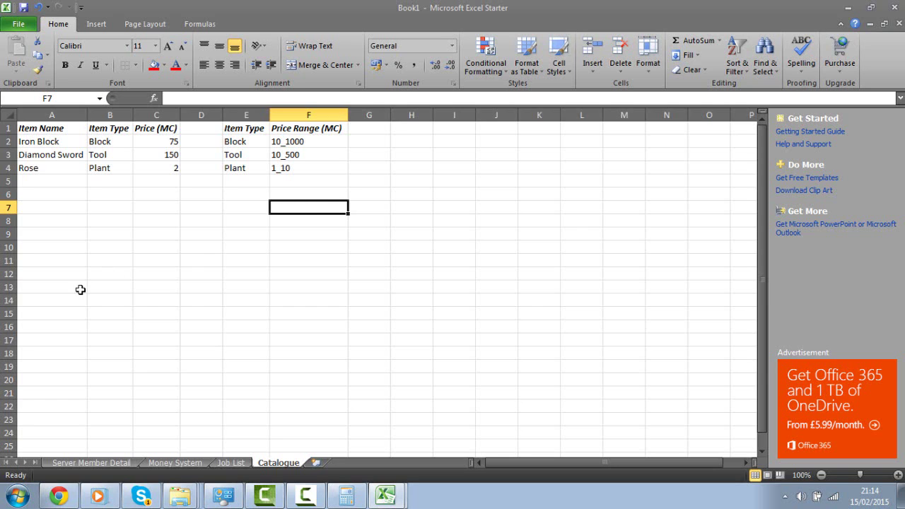
Step: Give the item price table A1:C4 a thick box border
click(158, 229)
drag(65, 167, 136, 99)
click(135, 65)
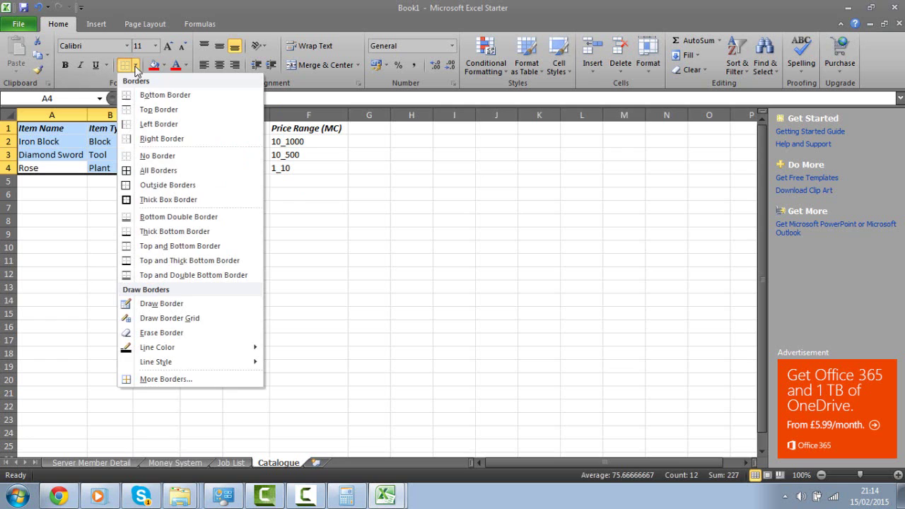
click(145, 199)
click(148, 207)
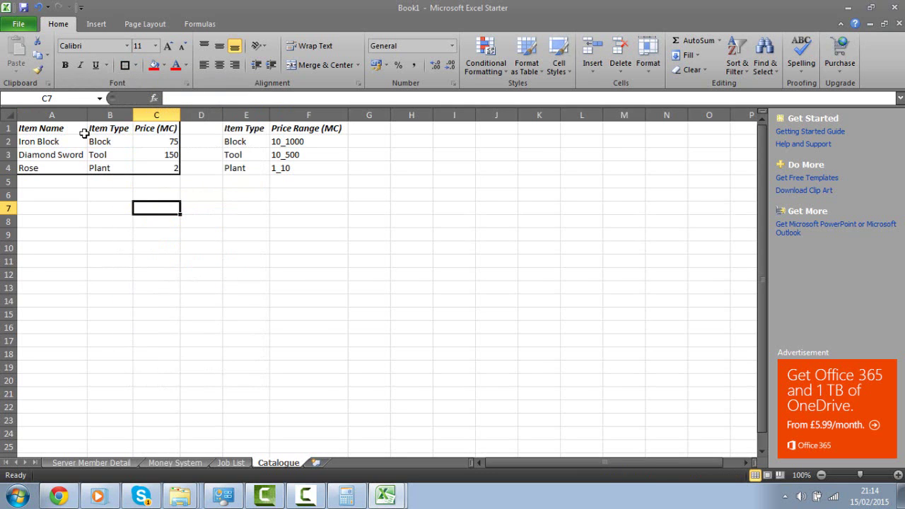
drag(65, 130, 164, 175)
click(190, 261)
Step: Outline the price range table E1:F4 with a thick box border too
drag(236, 177, 239, 156)
click(329, 234)
drag(308, 169, 244, 113)
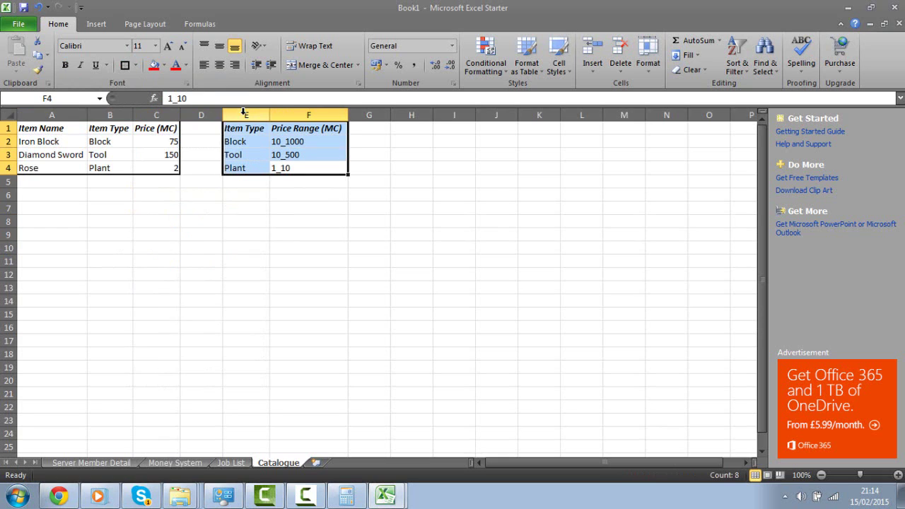
click(124, 64)
click(156, 181)
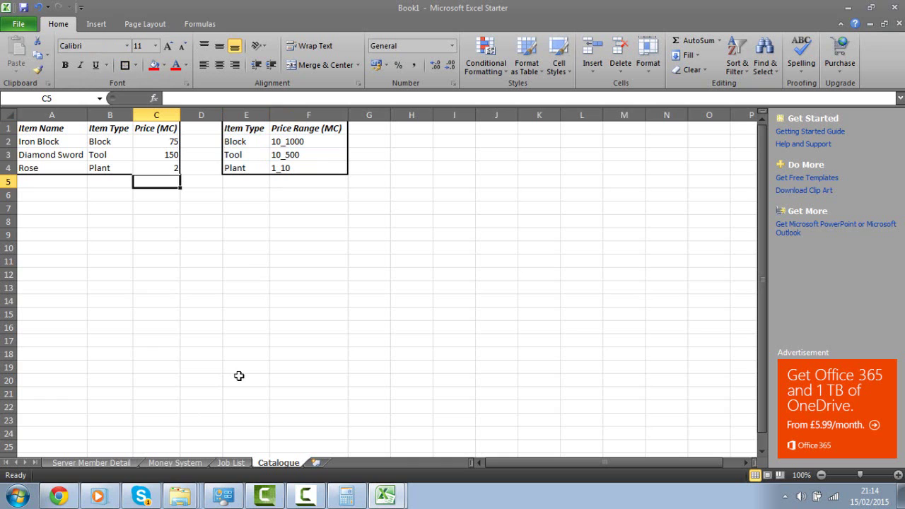
Step: Browse the Money System and Catalogue sheets, ending on Server Member Detail
click(189, 462)
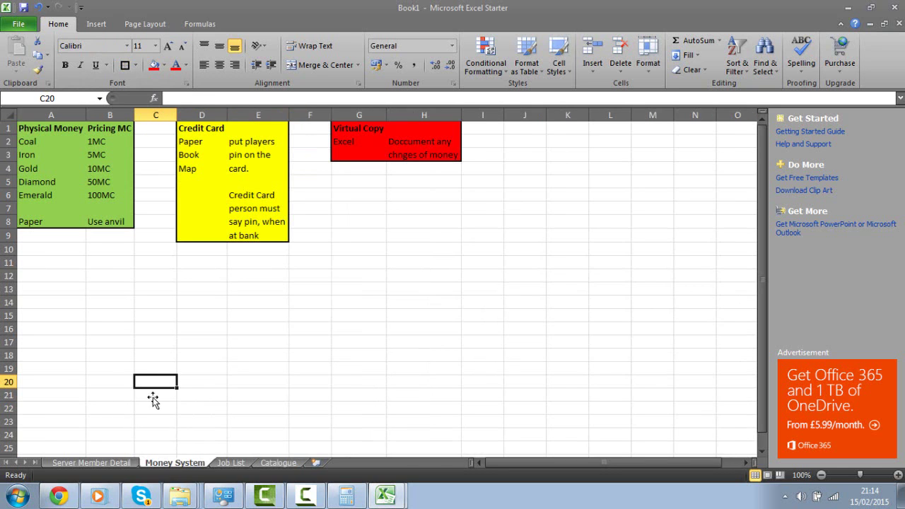
click(81, 464)
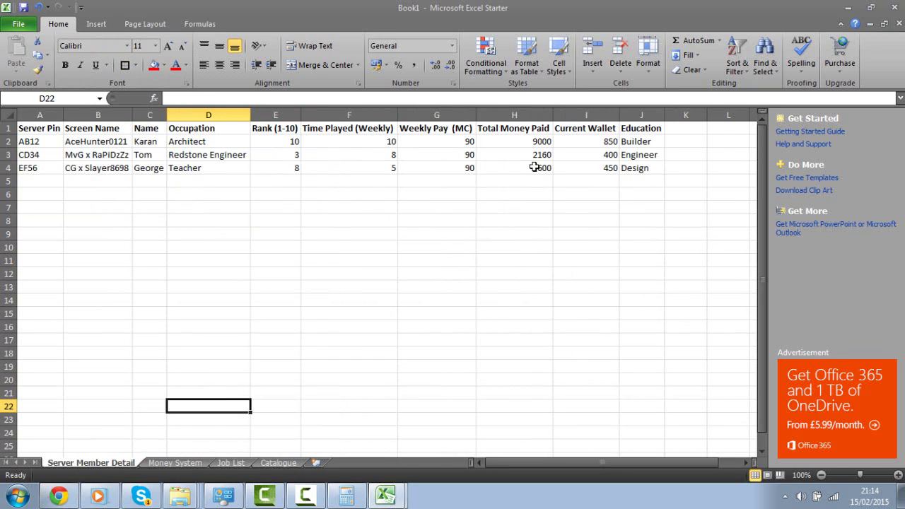
click(530, 203)
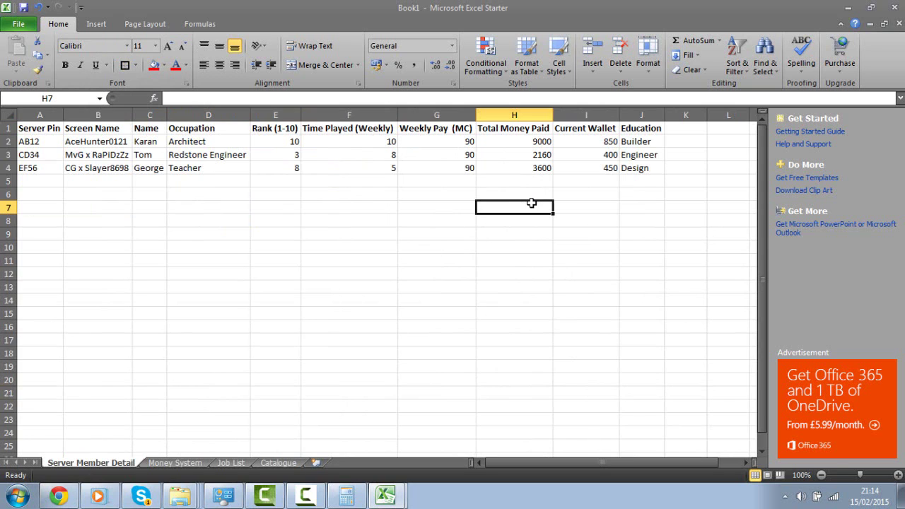
click(279, 463)
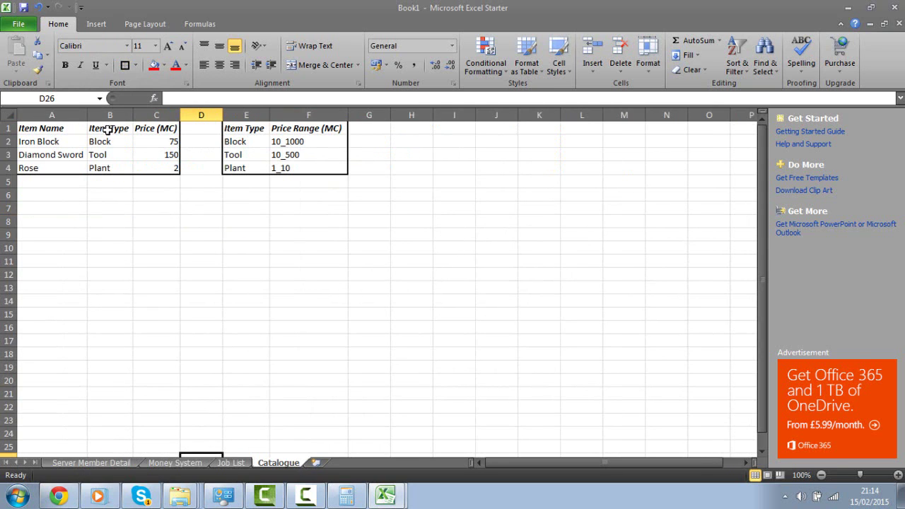
drag(107, 141, 115, 185)
click(61, 234)
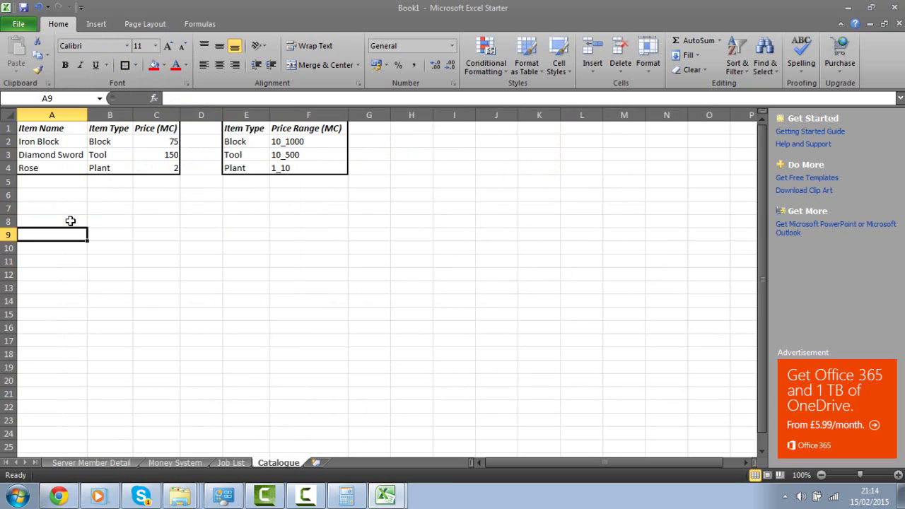
click(95, 463)
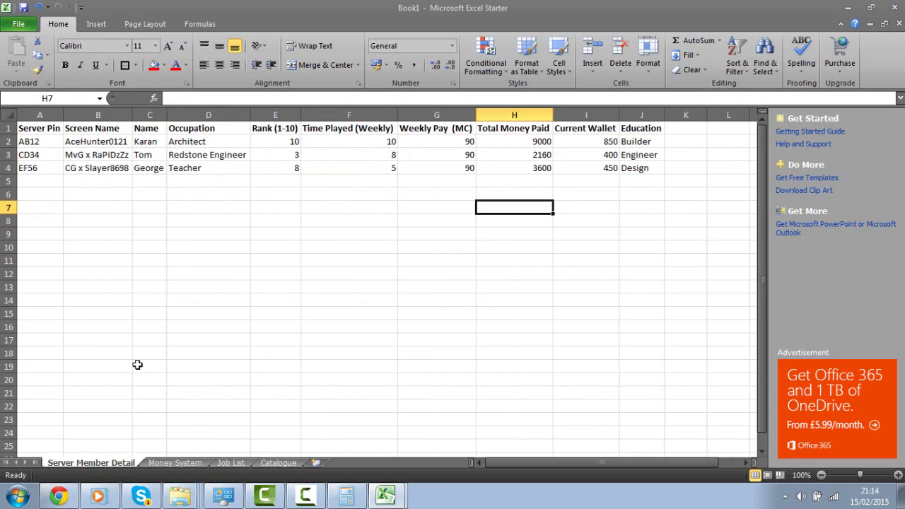
click(161, 357)
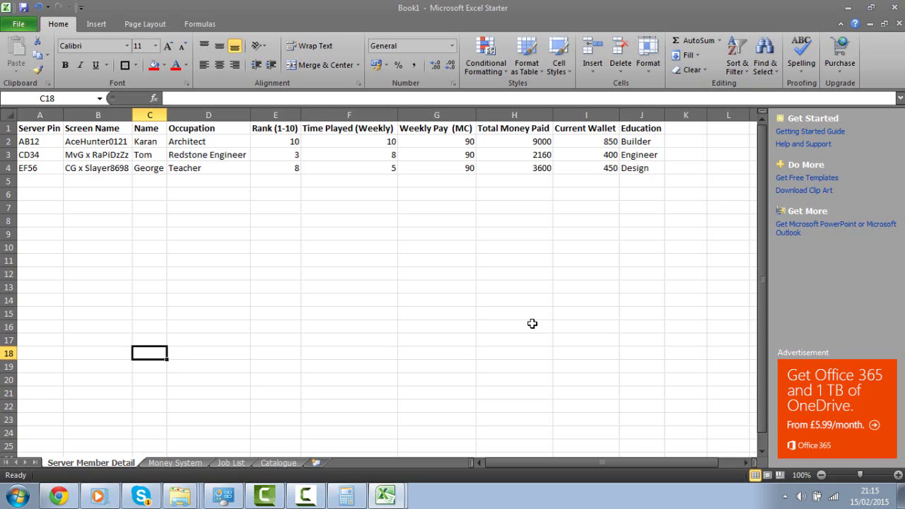
Step: Select the member table A1:J4 and give it a thick box border
drag(627, 169, 235, 103)
drag(97, 114, 633, 165)
click(149, 221)
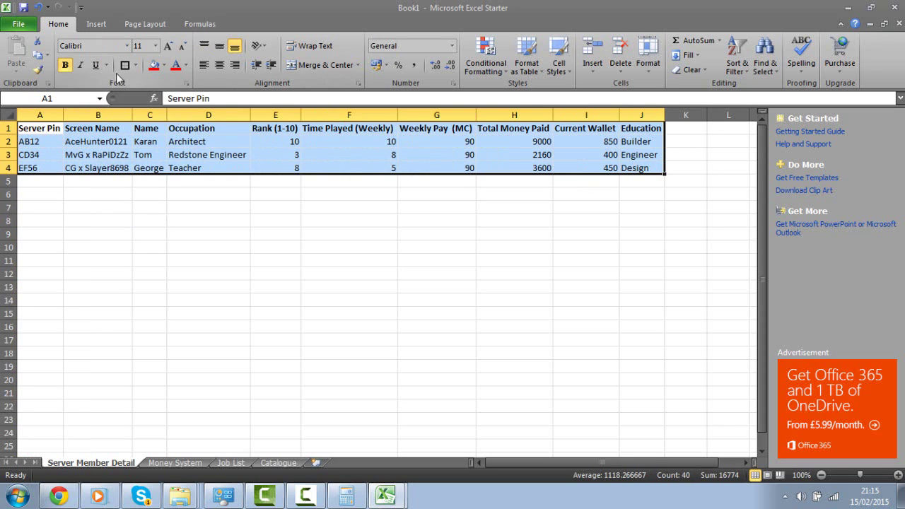
click(208, 234)
click(17, 496)
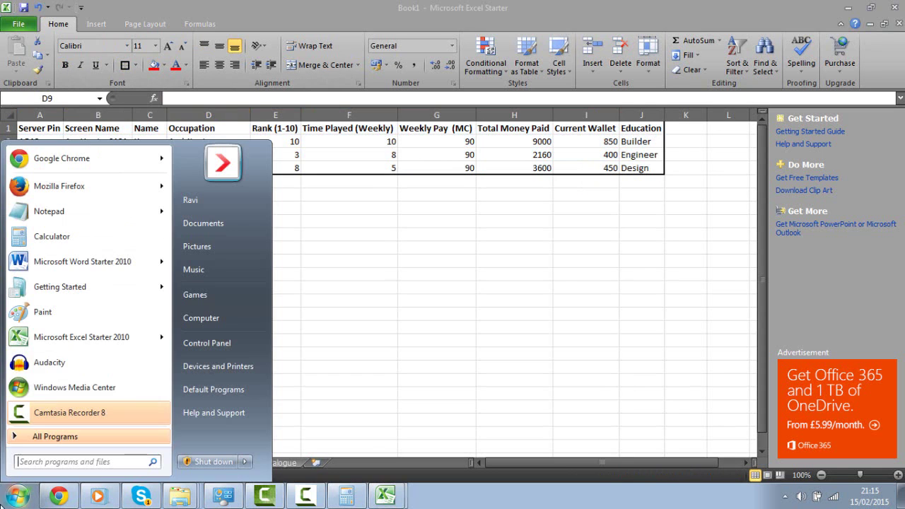
Step: Launch Word Starter, dismiss Document Recovery, zoom to 100% and undo stray typing
click(63, 263)
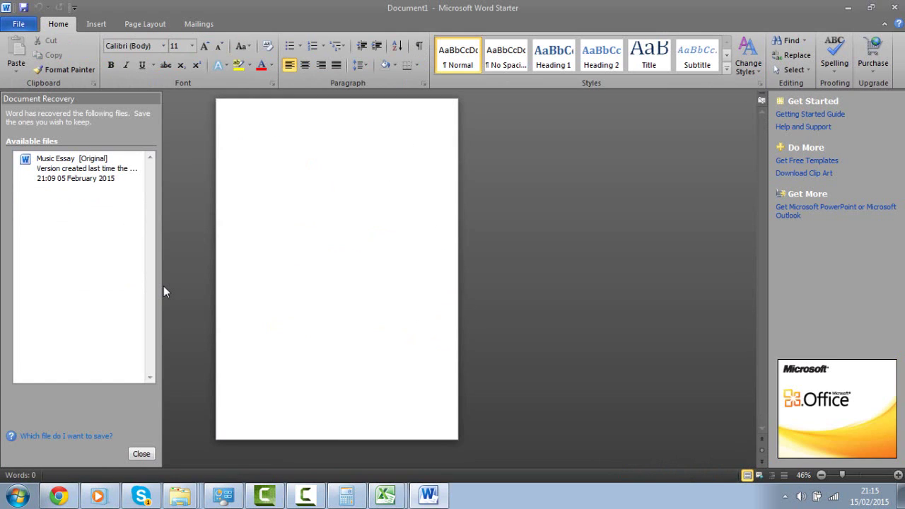
click(132, 452)
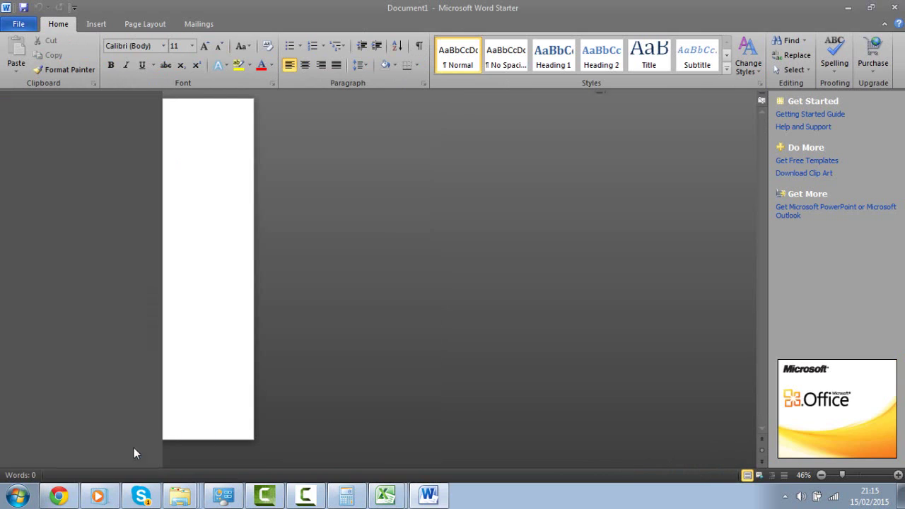
click(898, 475)
click(897, 475)
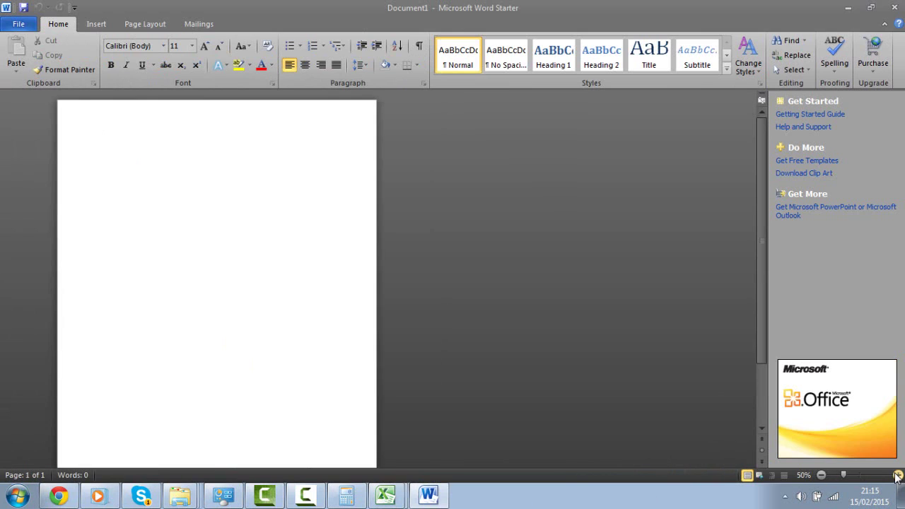
click(897, 475)
click(897, 475)
click(897, 475)
click(897, 474)
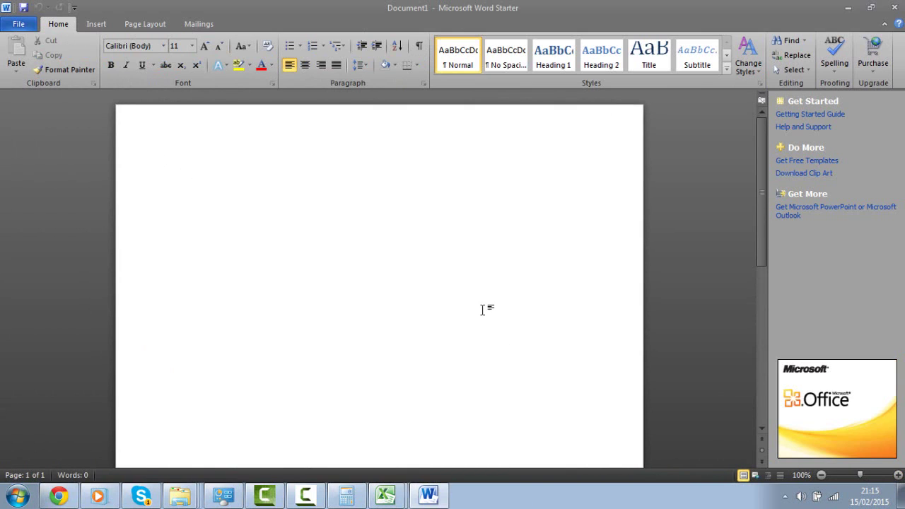
text(9hFesd)
key(ctrl+z)
Step: Raise the font to 18 pt and type the heading 'Requirements'
click(204, 46)
click(204, 46)
click(205, 46)
click(204, 46)
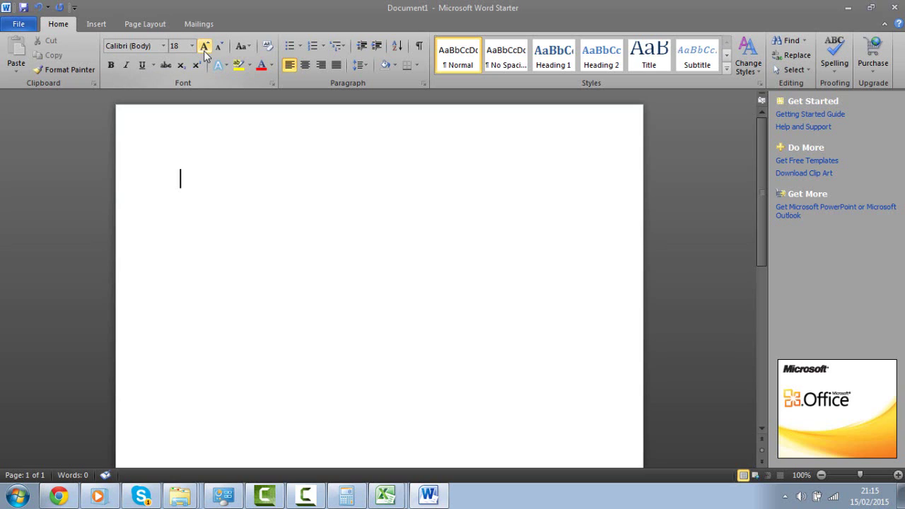
text(Require)
key(BackSpace)
text(ement)
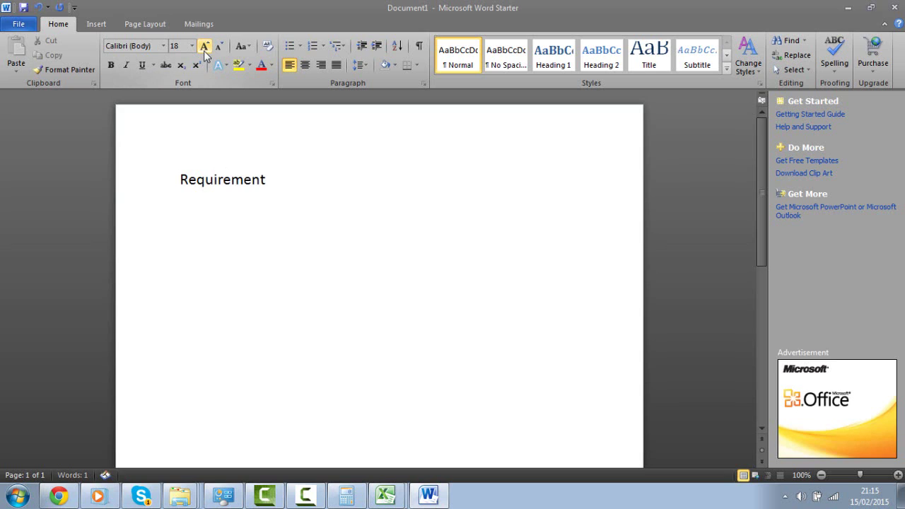
text(s)
key(Return)
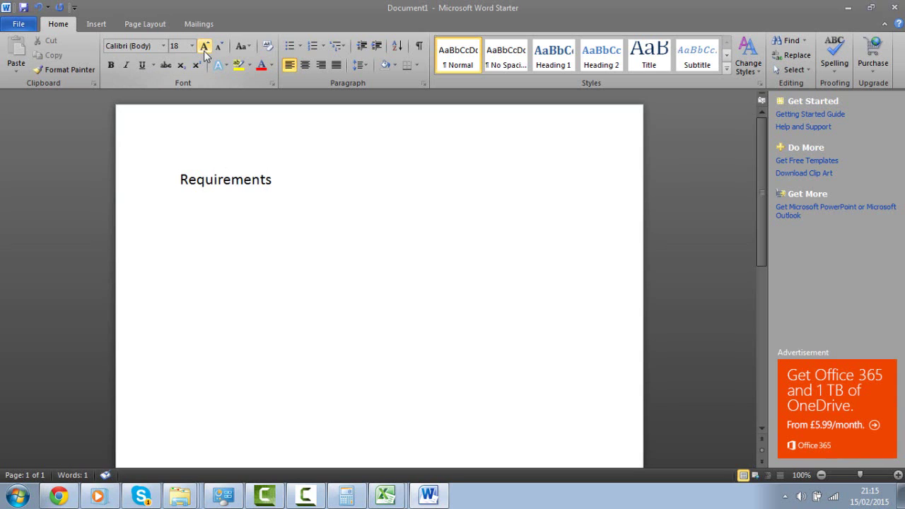
click(385, 495)
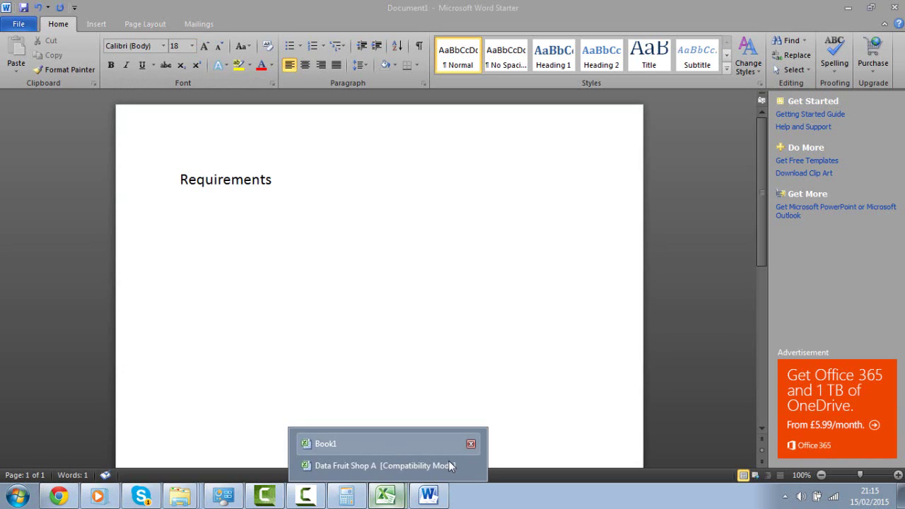
Step: Close the Data Fruit Shop A workbook without saving it
click(470, 466)
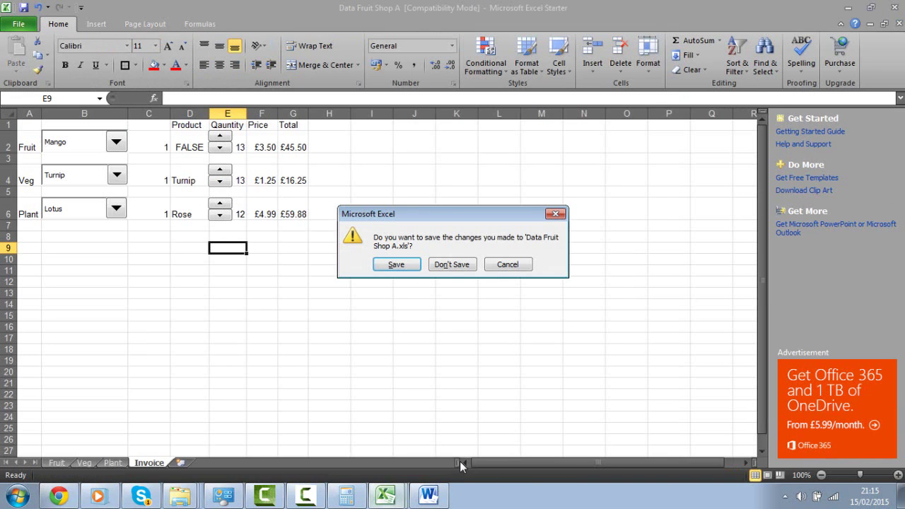
click(450, 266)
click(353, 207)
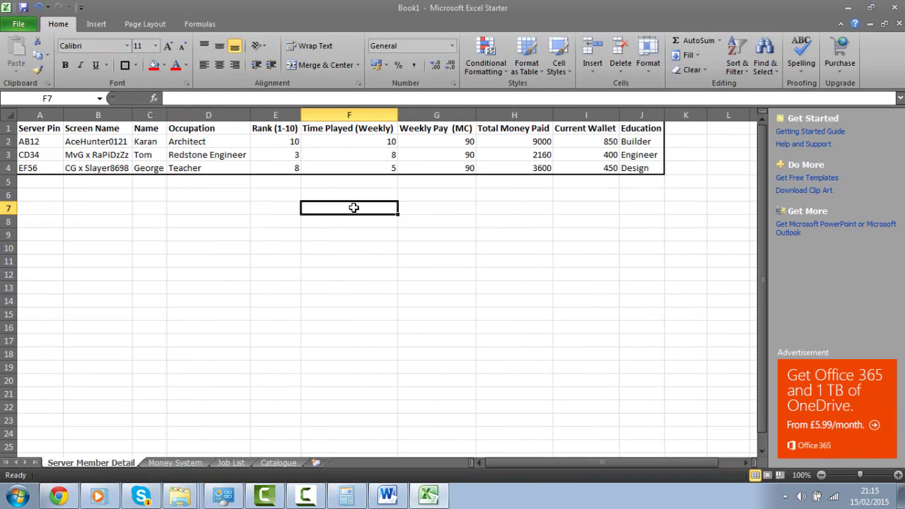
Step: Bring Book1 back to its Server Member Detail sheet
click(174, 462)
drag(176, 463, 82, 459)
click(82, 459)
Step: In Word, type 'Bank – Store Money, take money' and apply the No Spacing style
click(387, 495)
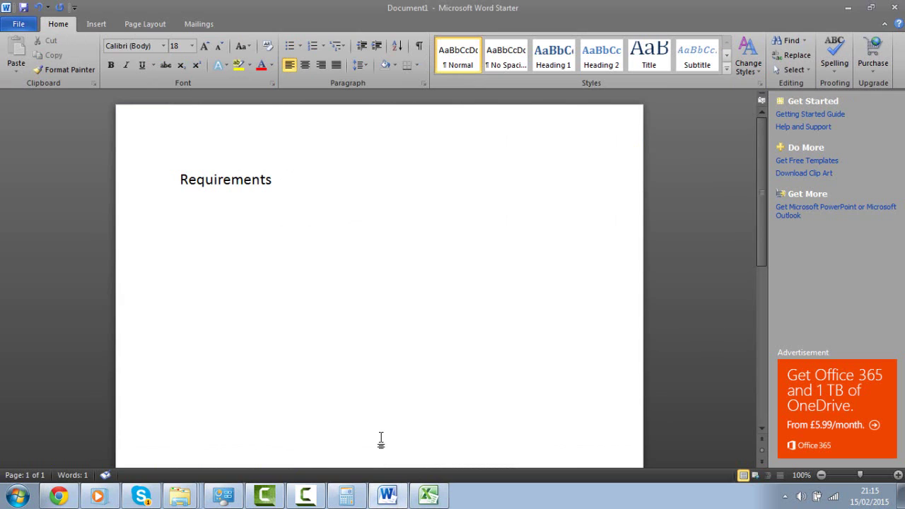
text(Bank)
text( 0 -)
key(BackSpace)
key(BackSpace)
text(- Store)
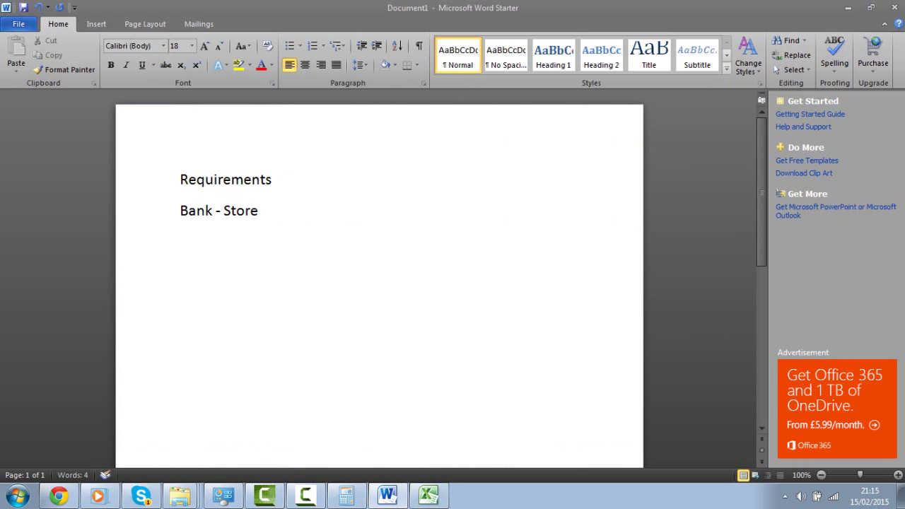
text( Money, t)
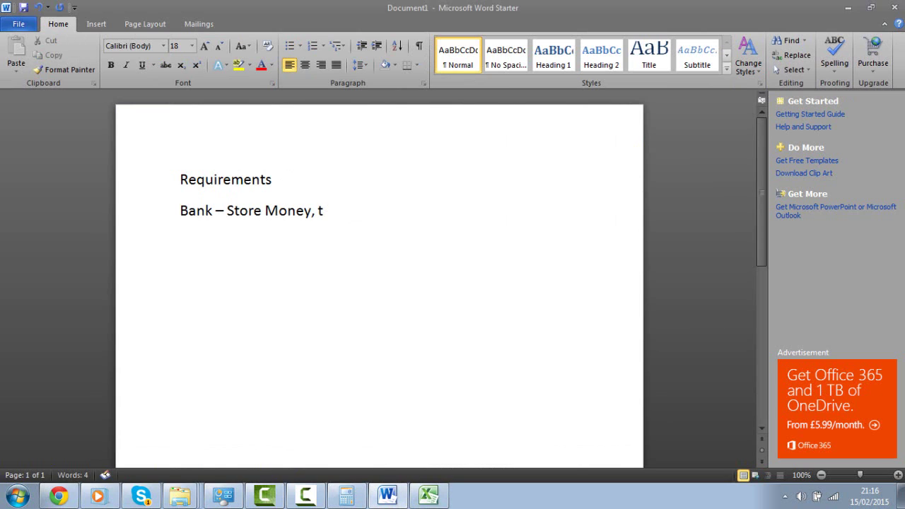
text(ake money)
key(Return)
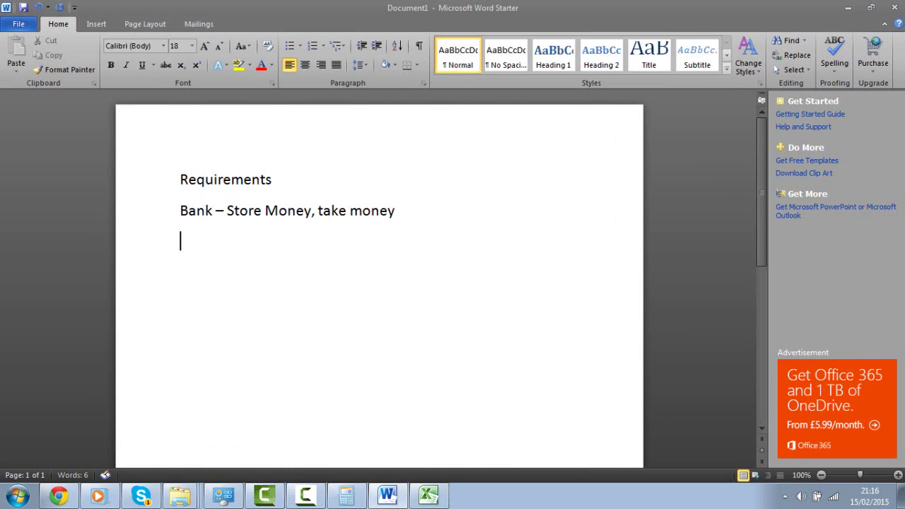
click(504, 51)
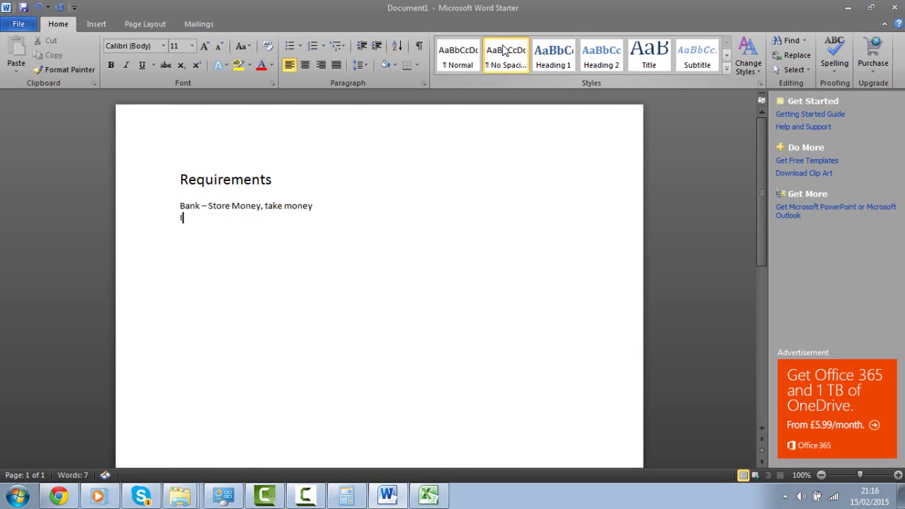
text(I re)
Step: Enlarge the Bank line to 14 pt and add 'Rc – Host runs bank' below it
drag(319, 205, 168, 202)
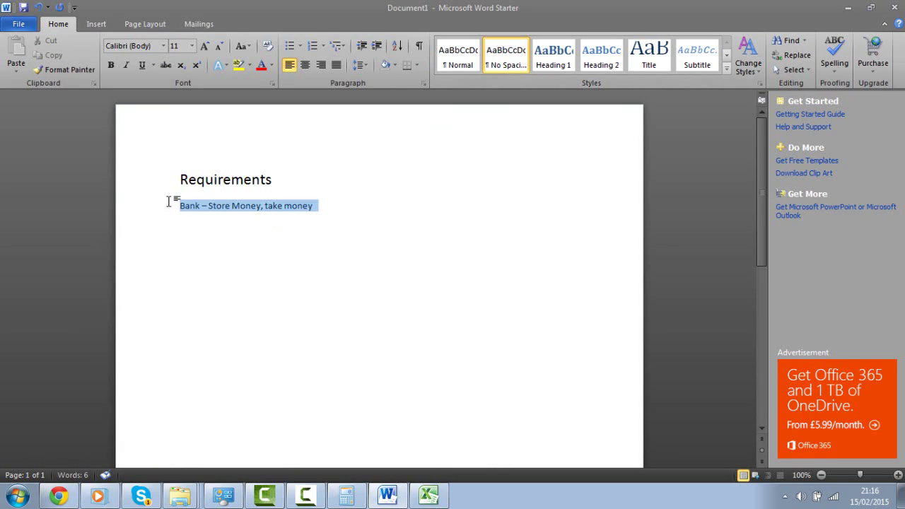
click(204, 45)
click(204, 46)
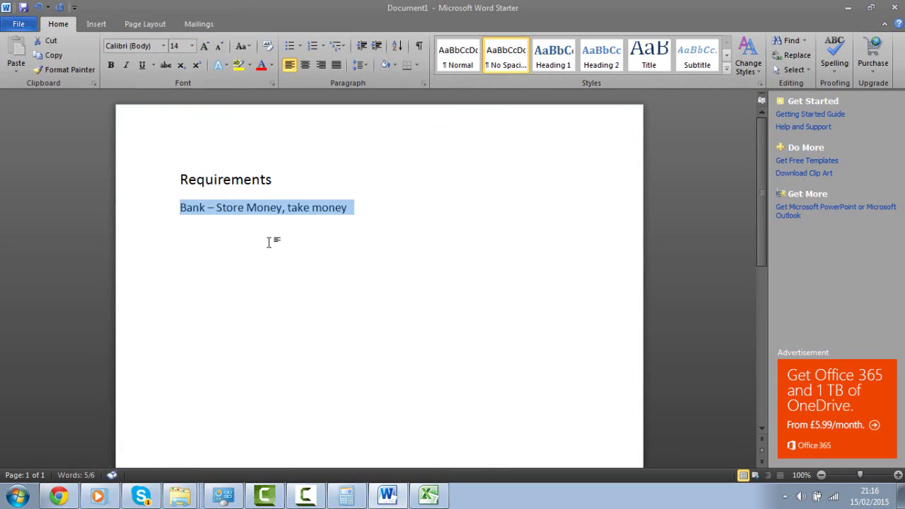
click(268, 240)
text(Rc)
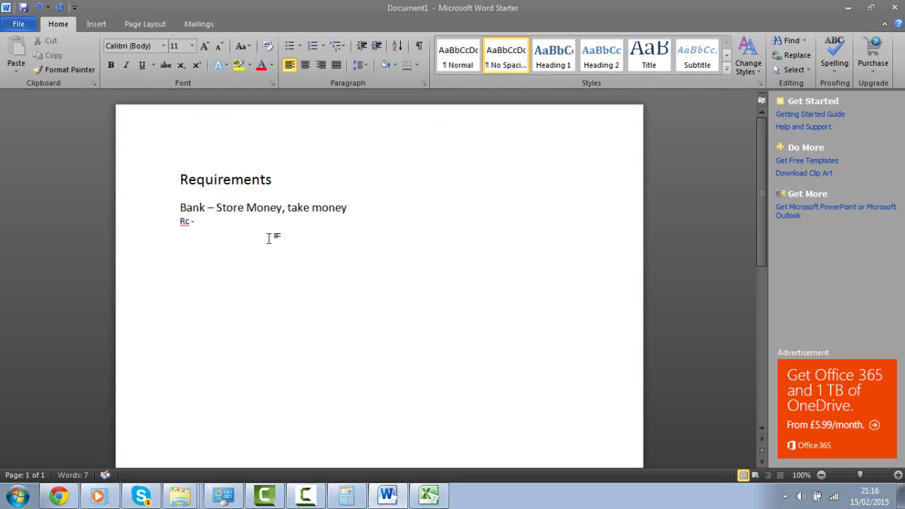
text( - Host r)
text(uns bank)
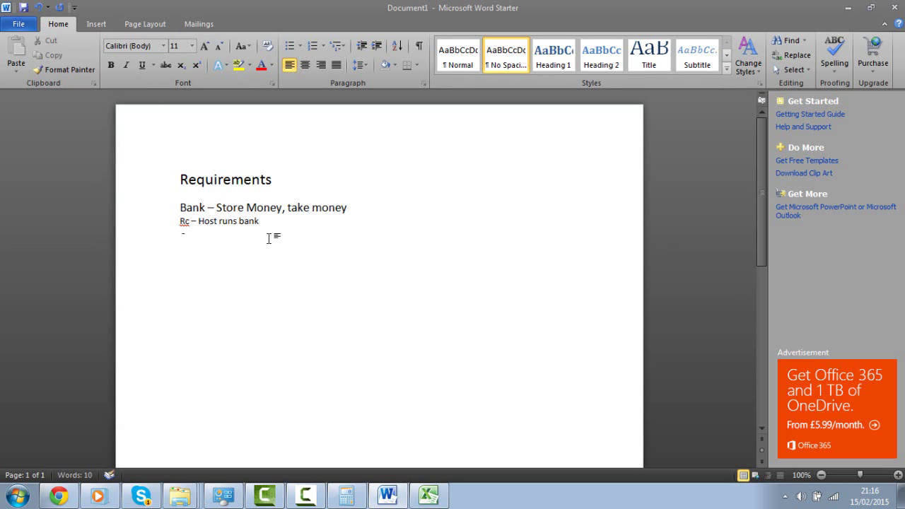
Step: Start a dash bullet list under the Rc note with 'Ender Chest ATM'
key(space)
key(BackSpace)
key(ctrl+z)
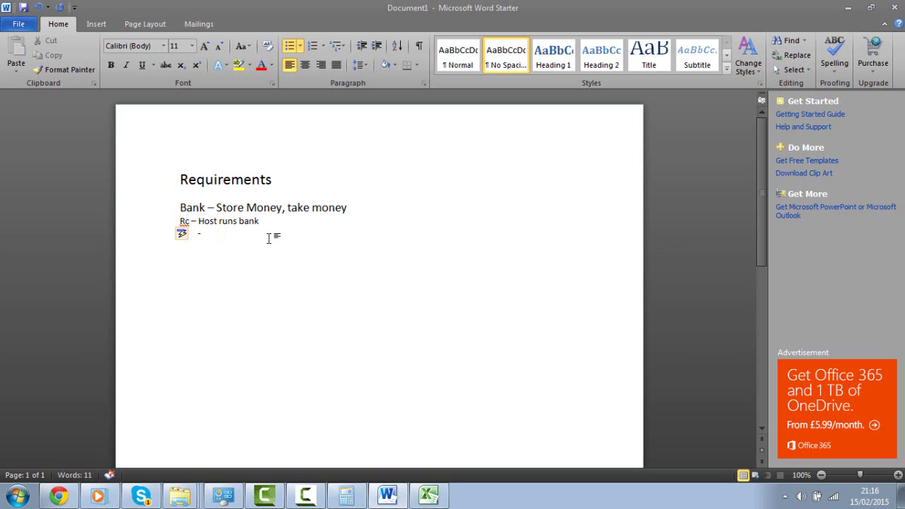
text(Ender Chest ATM)
key(Return)
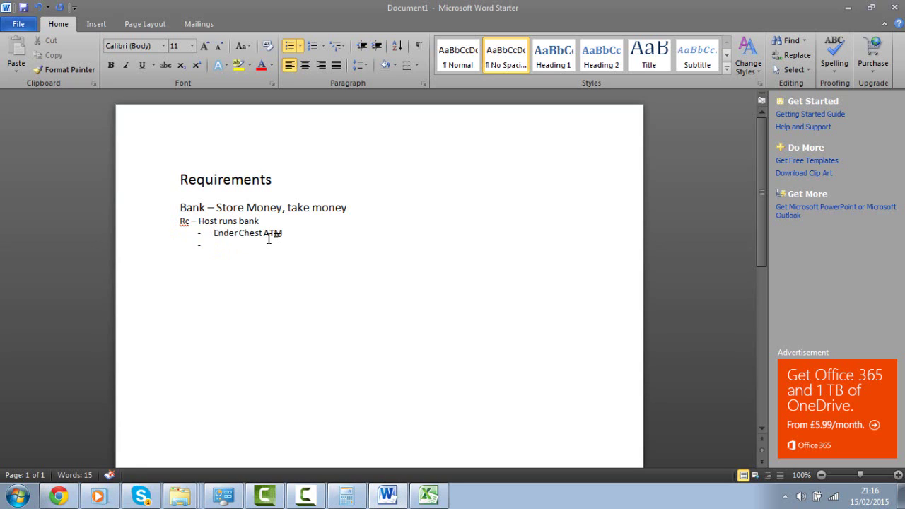
Step: Add 'Vaults underground' and 'Redstone Lock' as the next dash bullets
text(Vaults underground)
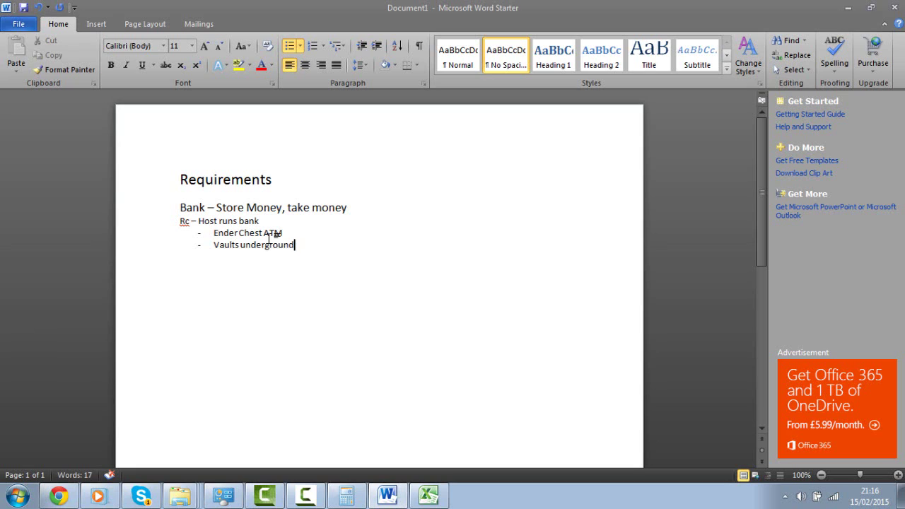
key(Return)
text(Redstone Lo)
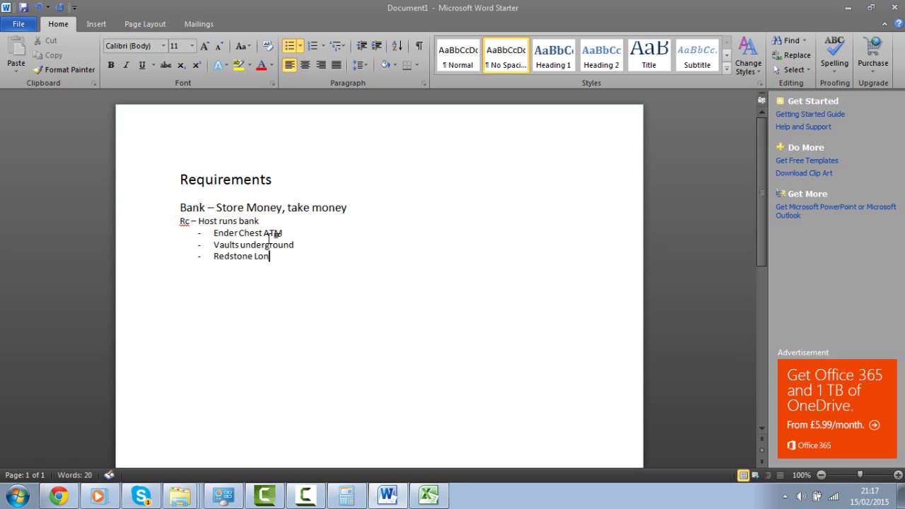
text(ck)
key(Return)
Step: Add 'Obdision/ Bedrock layering', fix the ATM typo, and end the list
text(Ob)
click(270, 236)
key(BackSpace)
key(BackSpace)
click(266, 272)
text(dision/ B)
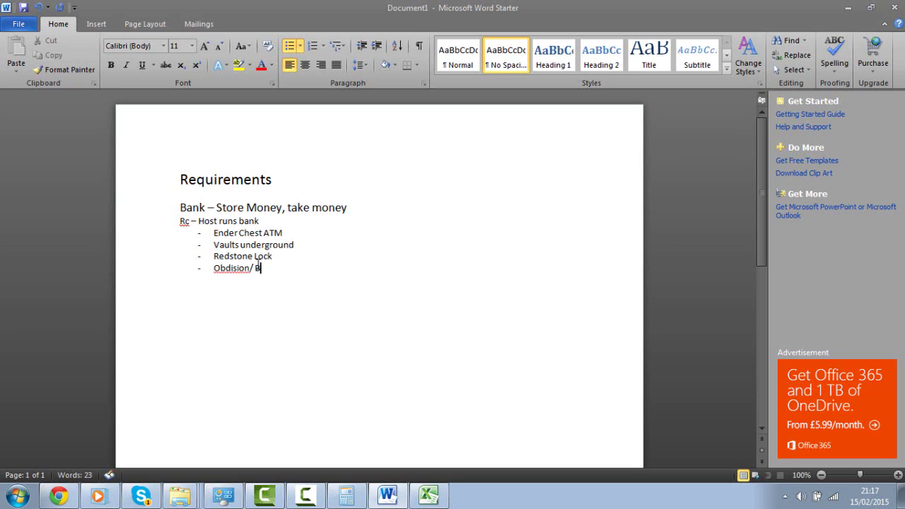
text(edrock layer)
key(BackSpace)
key(BackSpace)
key(ctrl+z)
key(ctrl+z)
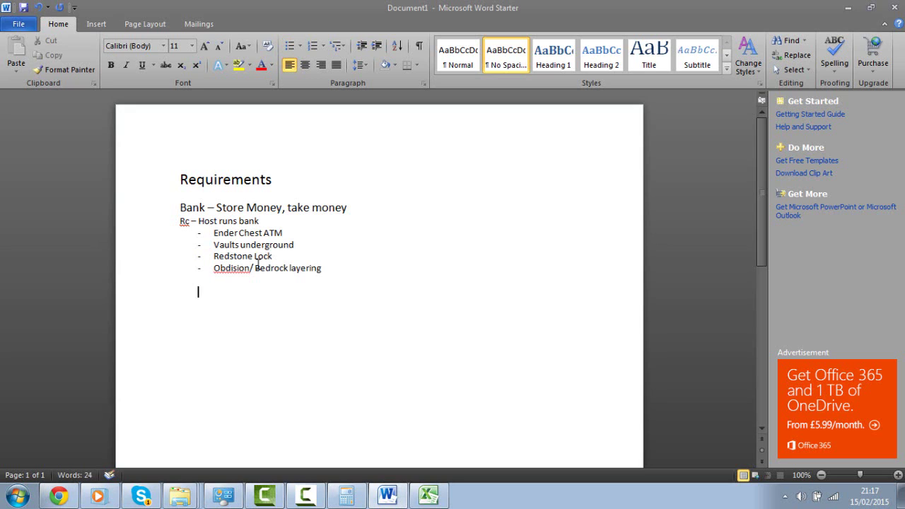
key(BackSpace)
key(BackSpace)
Step: Back in the Word notes, type the heading 'Job House – Lists jobs'
click(395, 499)
click(389, 497)
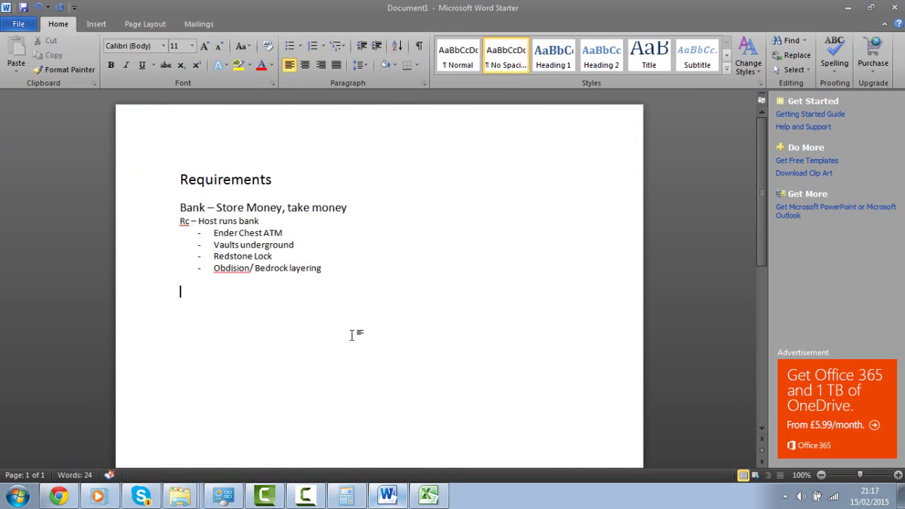
text(Job)
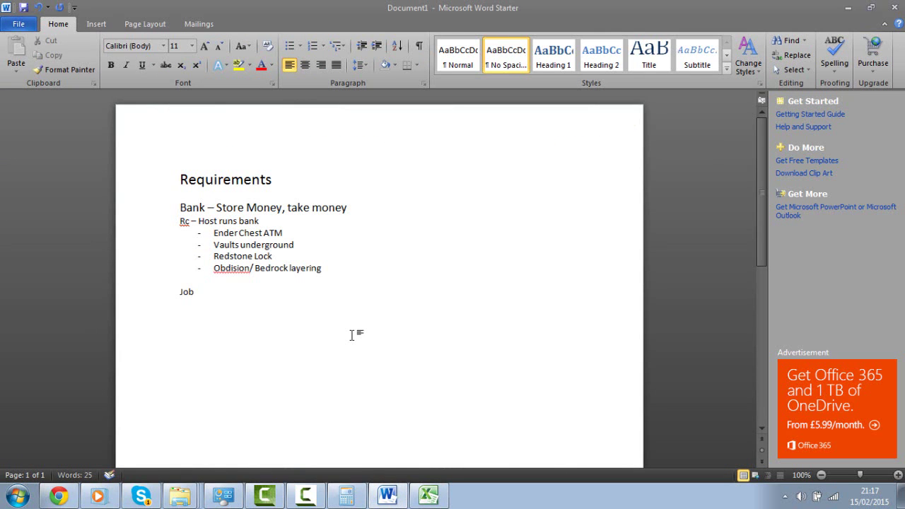
text( House)
key(Return)
key(BackSpace)
text(- List)
text(s)
text( jobs)
text(-)
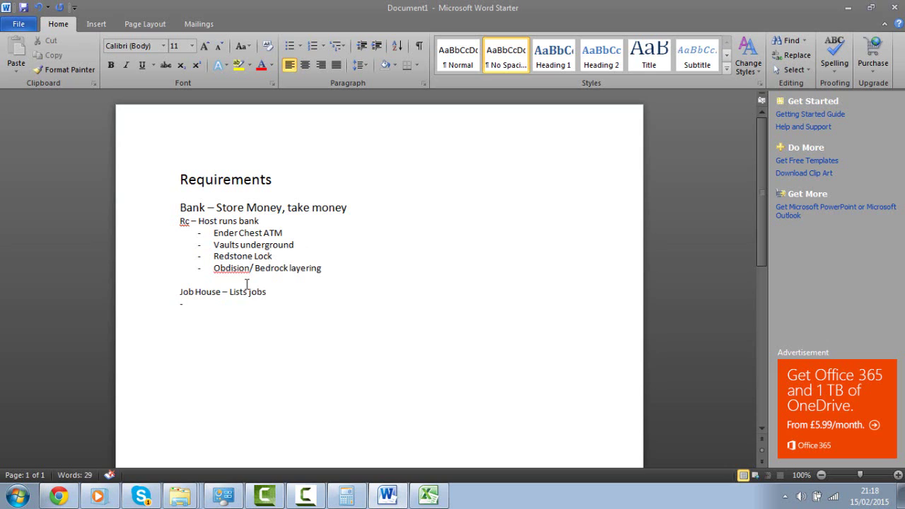
key(BackSpace)
Step: Add the line 'Rc – Big building' under the Job House heading
text(Rc - B)
key(BackSpace)
click(246, 307)
text(ig building)
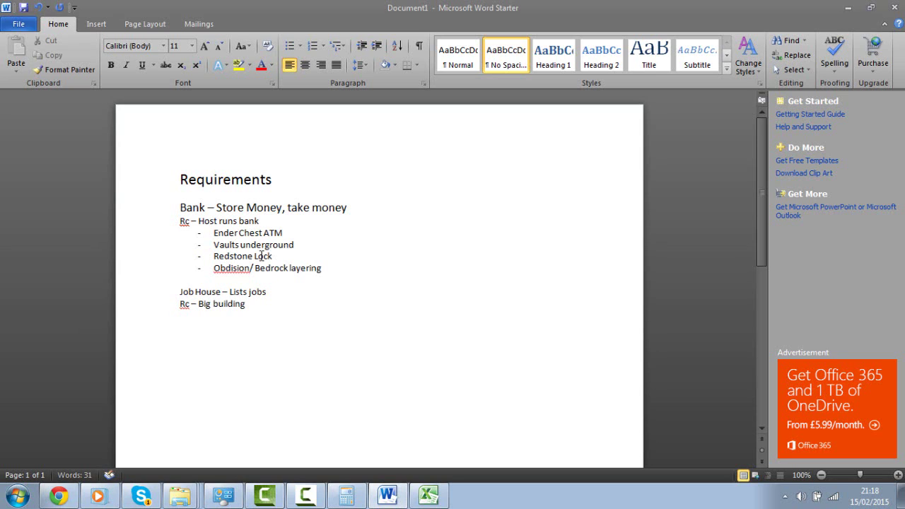
key(BackSpace)
key(Return)
Step: Add the bullet 'Holds all job info such as where, how much and name and requirments'
text(- Holds )
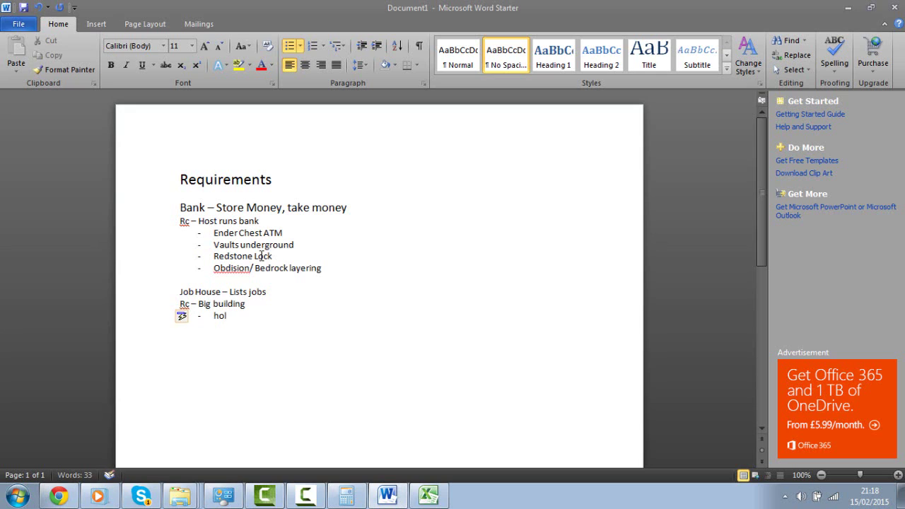
text(all job info suh)
key(BackSpace)
text(ch as whe)
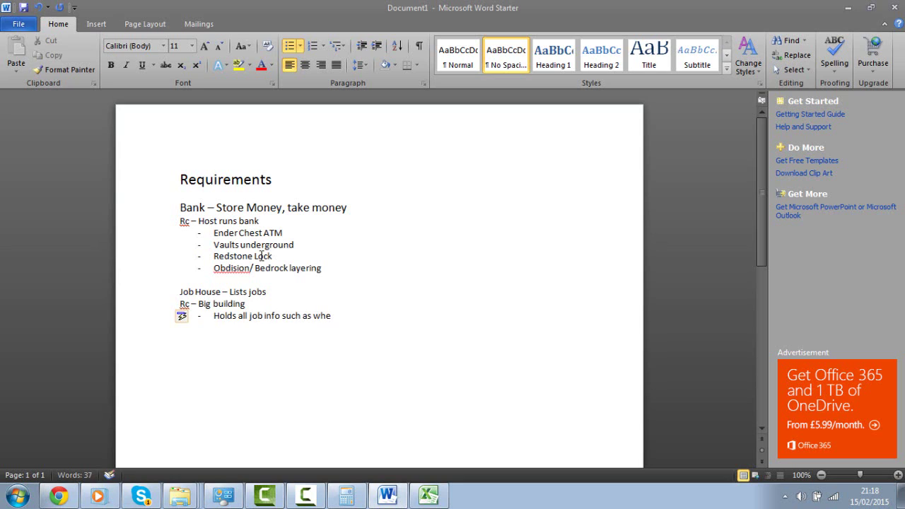
text(re, how much and name)
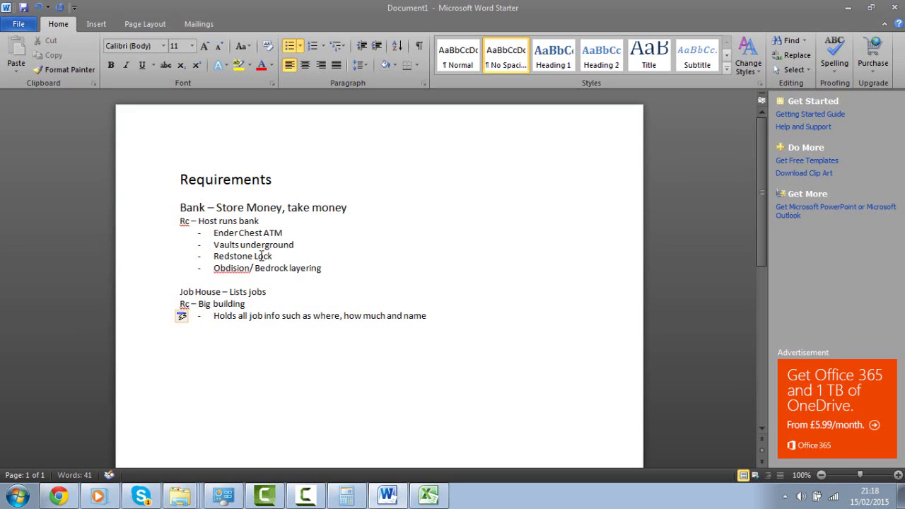
key(Return)
key(BackSpace)
key(BackSpace)
text(and requirm)
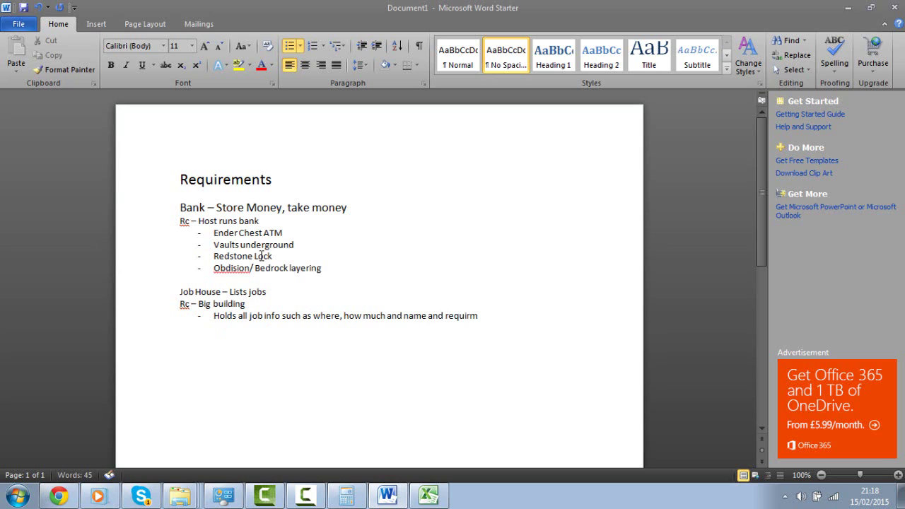
text(ents)
key(Return)
Step: Add bullets 'Variety' and 'A unique world, forests oceans mountions mines, shops,'
text(Variety)
key(Return)
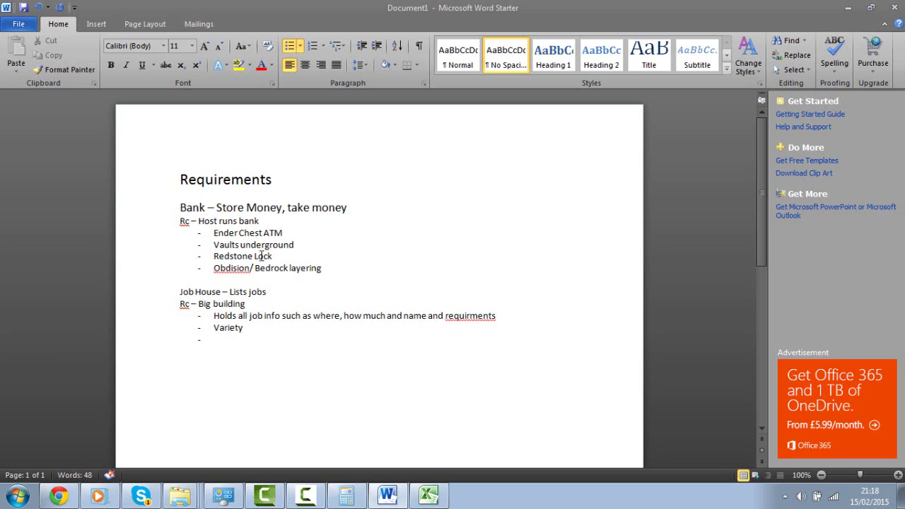
text(A-B)
key(BackSpace)
key(BackSpace)
text(unique world,)
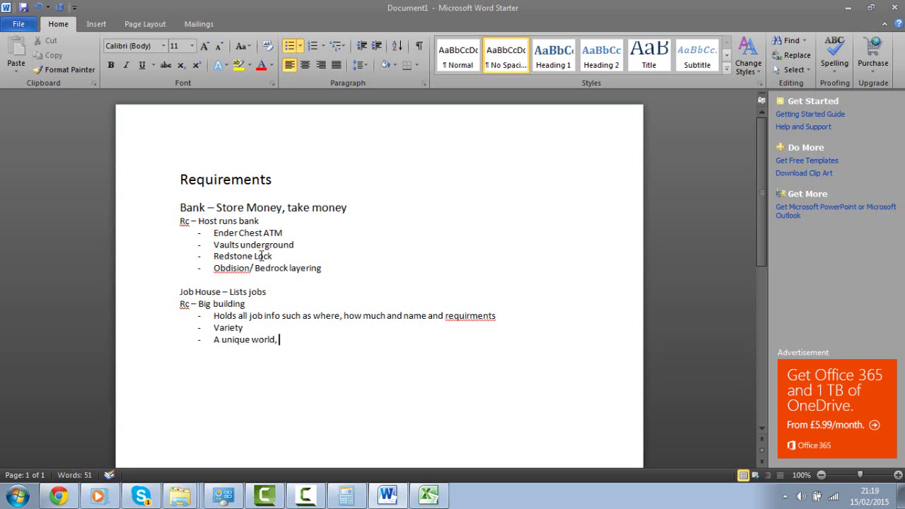
text( forests oceans mountio)
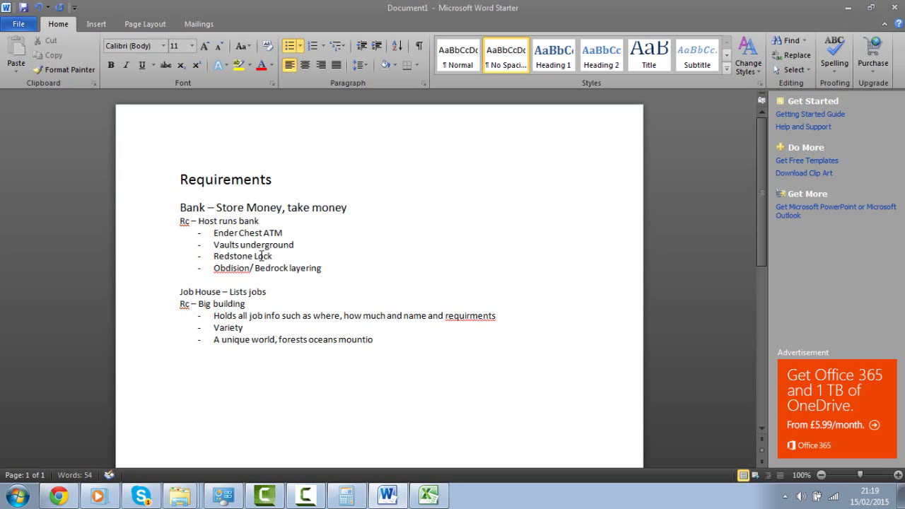
text(ns mines, shops,)
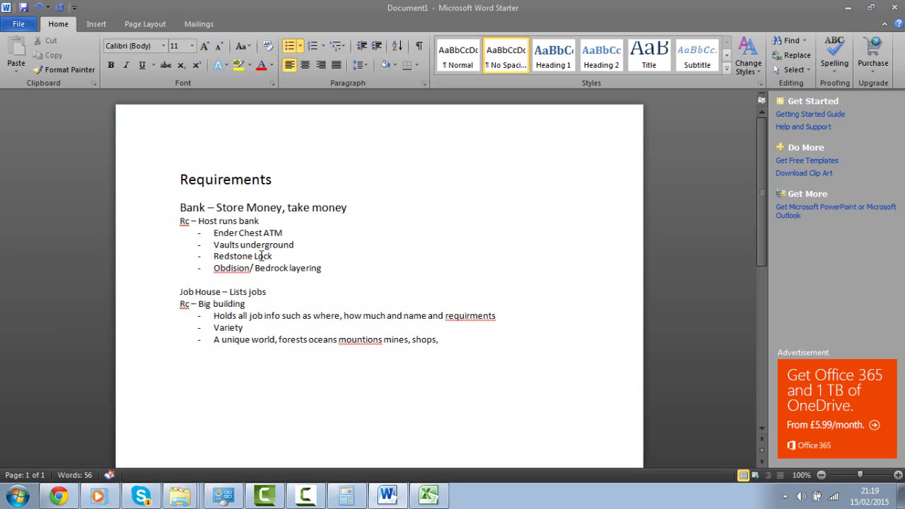
Step: Remove the comma after 'shops', end the bullet list, and leave a blank line below it
key(BackSpace)
key(Return)
key(BackSpace)
key(BackSpace)
key(BackSpace)
key(Return)
Step: Check the Excel Job List, Money System and Catalogue sheets, then return to Word
click(426, 496)
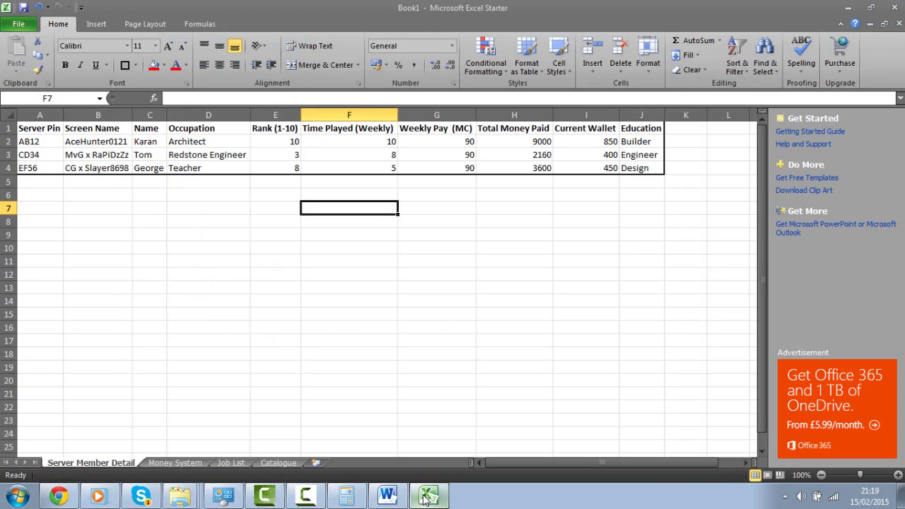
click(224, 462)
click(199, 463)
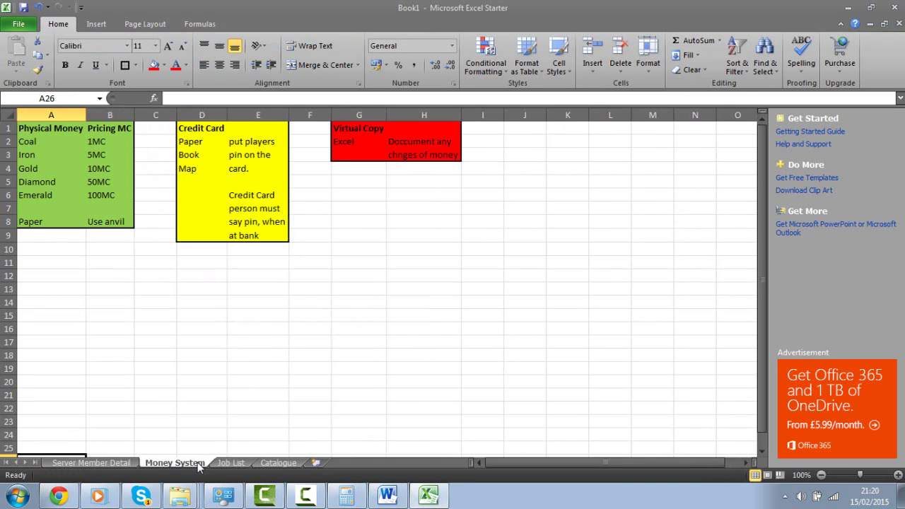
click(277, 463)
click(390, 496)
Step: Type 'Shops - buy products' with an 'Rc - universal pricing' line beneath it
text(S)
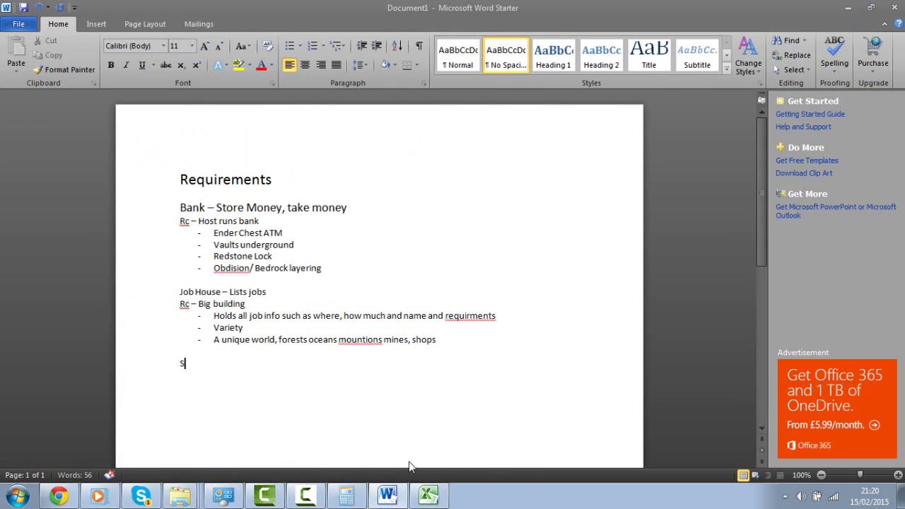
text(hops)
key(Return)
key(BackSpace)
text(- )
text( - spe)
key(BackSpace)
key(BackSpace)
text(uy products)
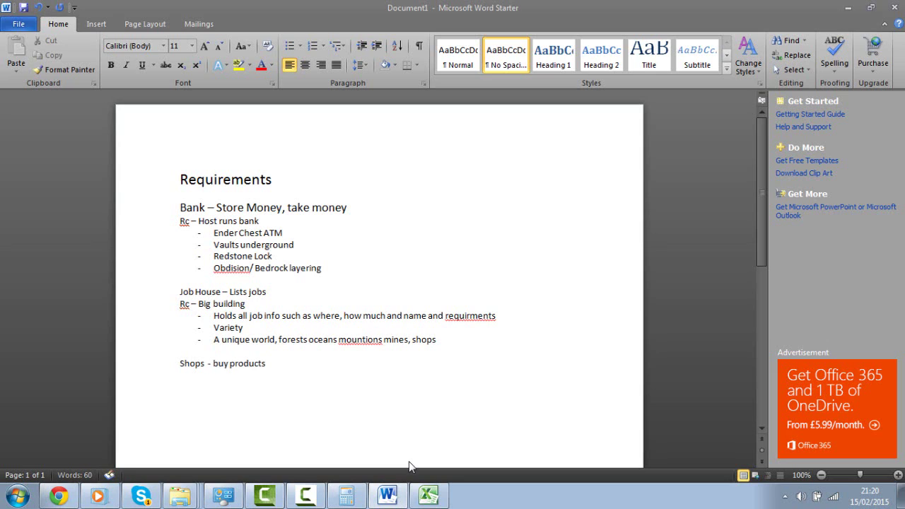
key(Return)
text(Rc)
text( - univer)
text(sal pricin)
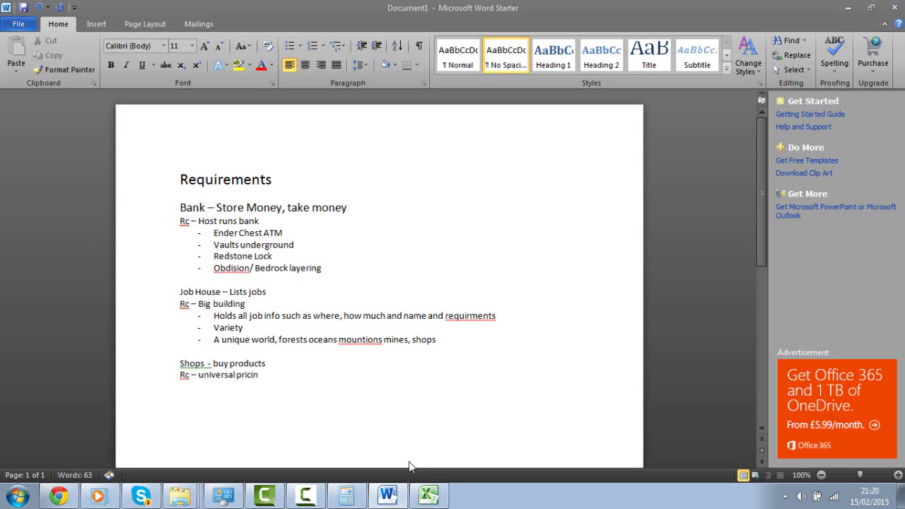
text(g)
key(Return)
click(382, 491)
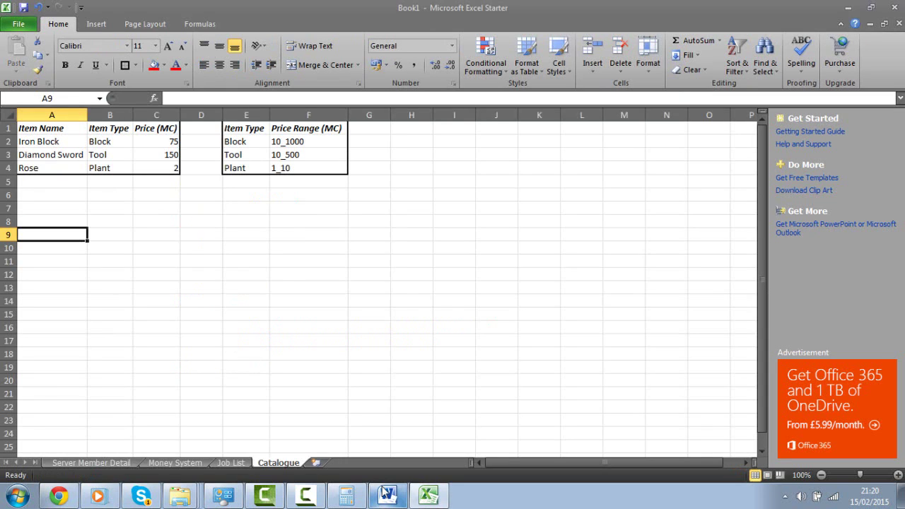
click(286, 252)
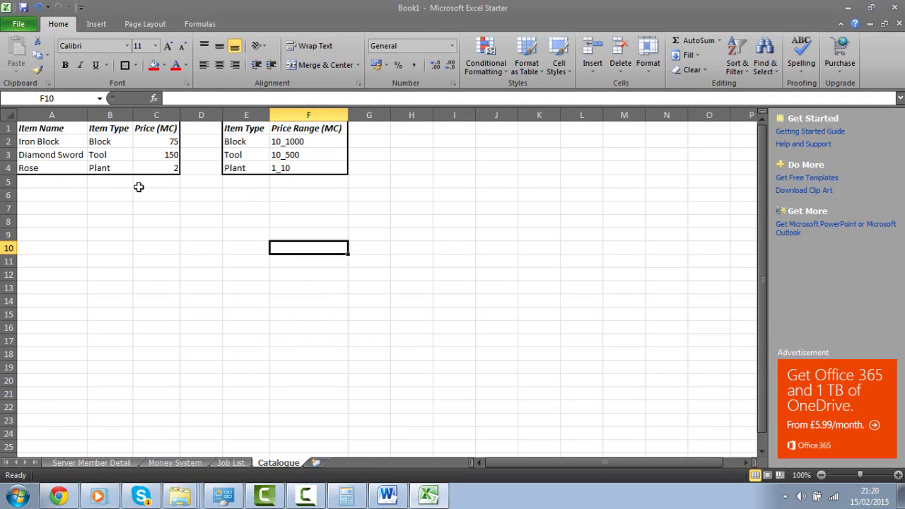
click(427, 495)
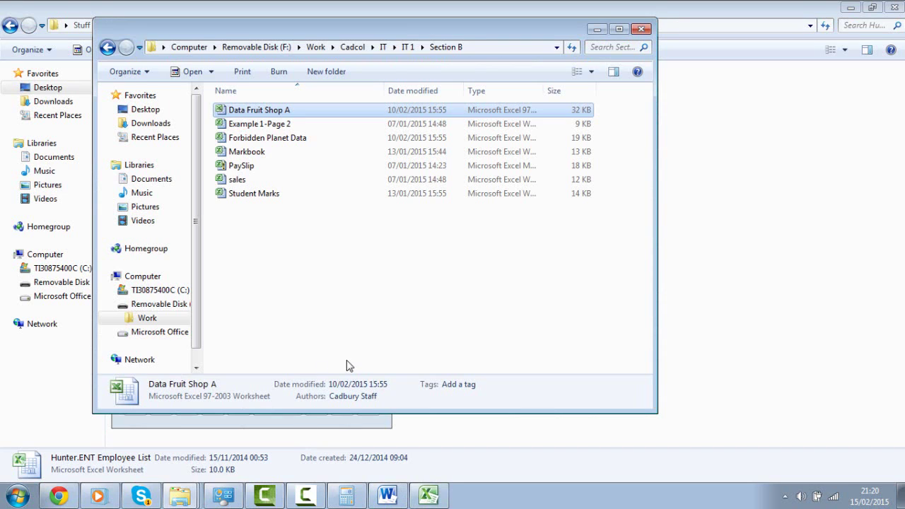
click(387, 500)
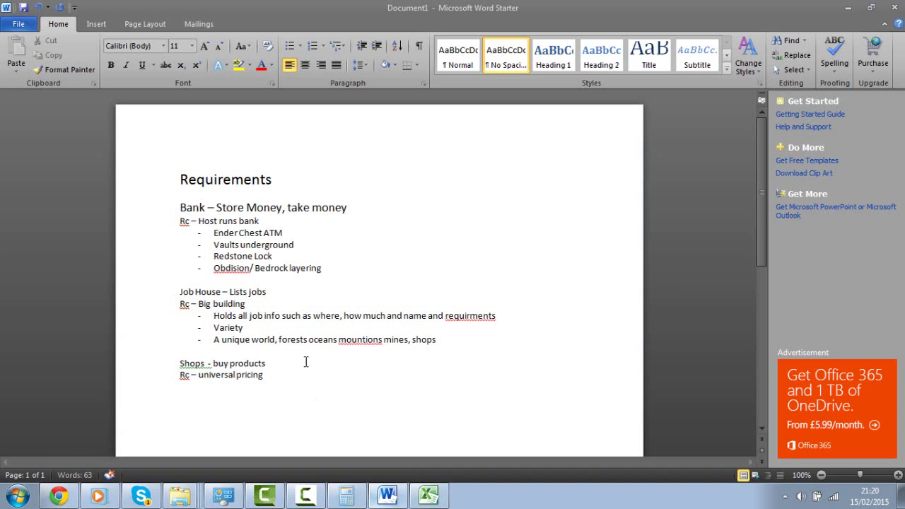
Step: Type the 'Information House' heading followed by '- holds info'
text(In)
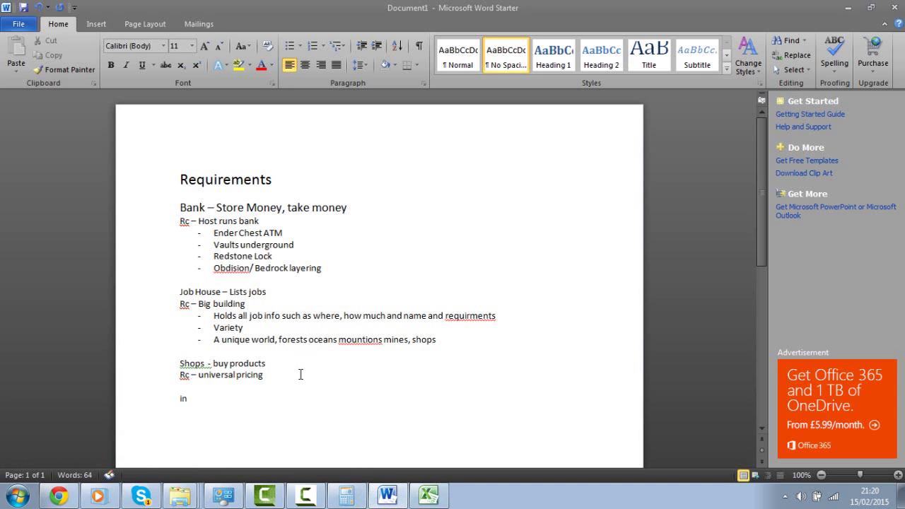
key(BackSpace)
key(BackSpace)
text(Informant)
key(BackSpace)
text(tion House)
key(Return)
text(r)
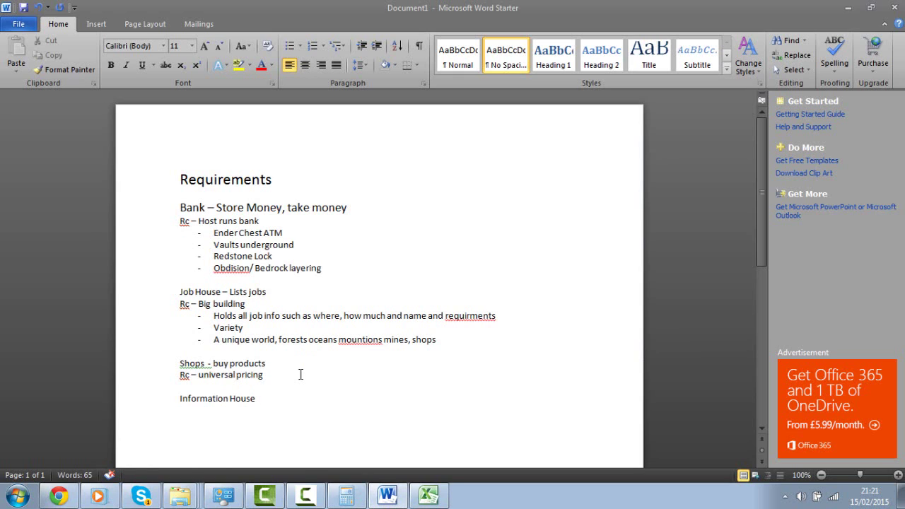
text( - holds info)
key(Return)
Step: Add the line 'Rc - places rules, way economy works, how business, how pay works etc'
text(Rc -)
key(BackSpace)
text(- places)
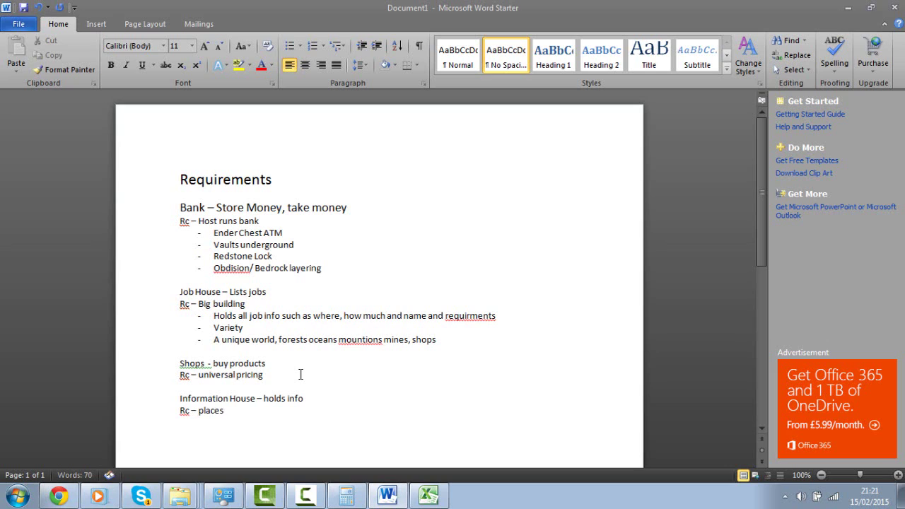
text( rules, n)
key(BackSpace)
text(way ecconomy)
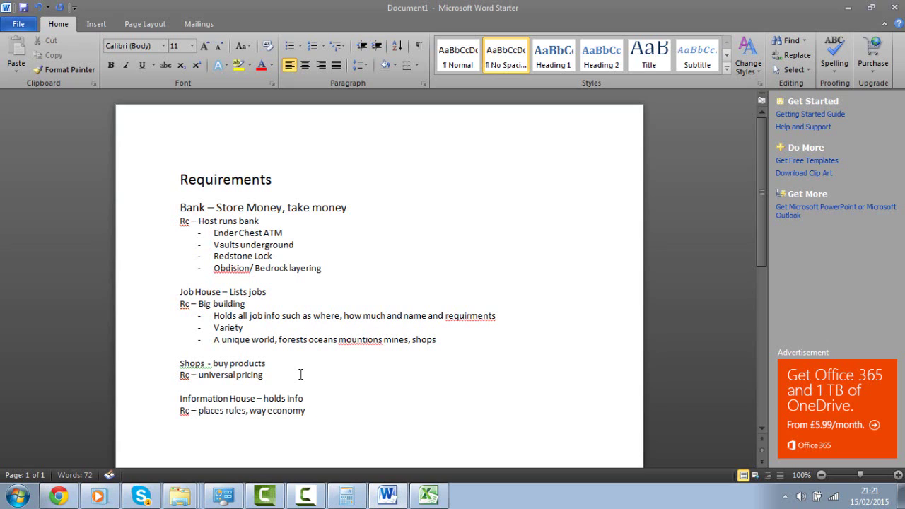
text( works, how b)
text(uisen)
key(BackSpace)
key(BackSpace)
key(BackSpace)
text(siness, )
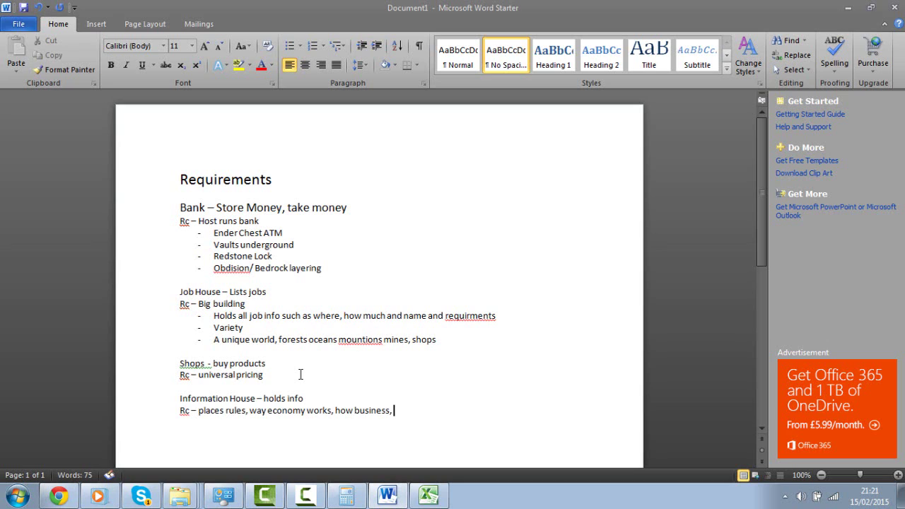
text(how pay works etc)
key(Return)
key(Return)
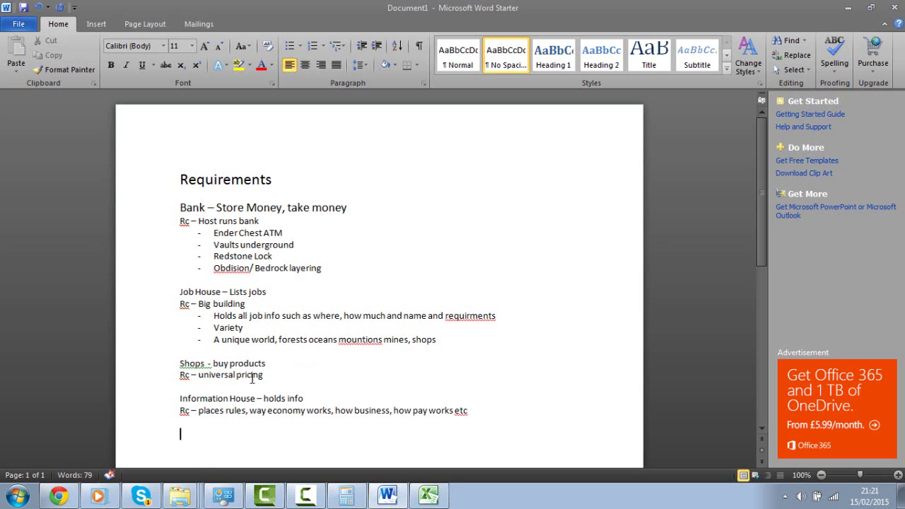
click(429, 494)
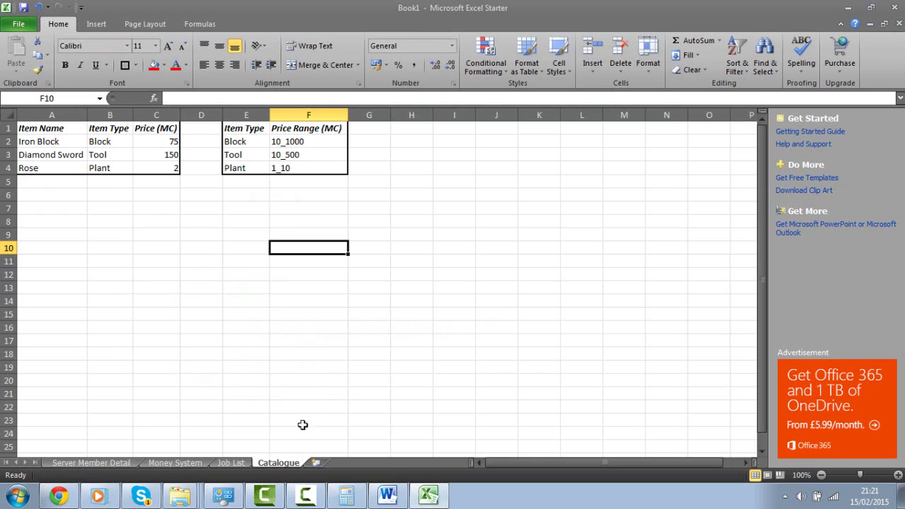
click(192, 465)
click(237, 462)
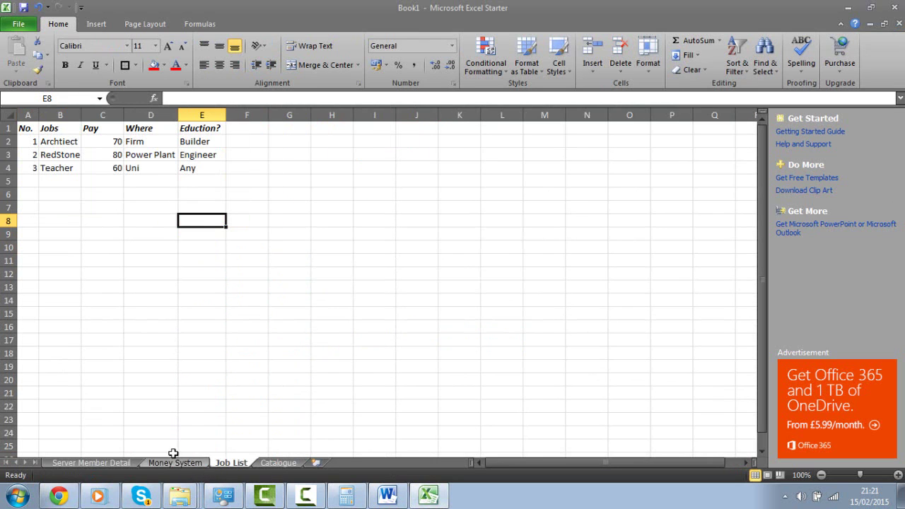
click(128, 463)
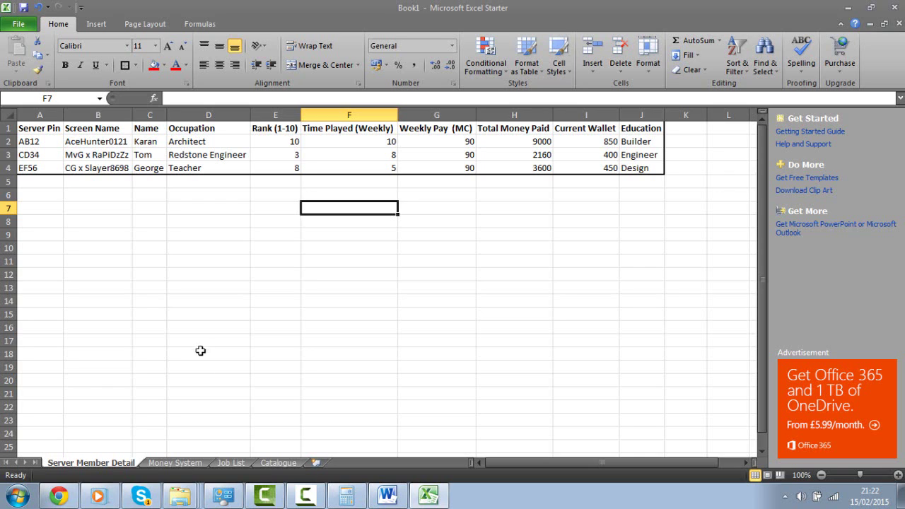
click(378, 494)
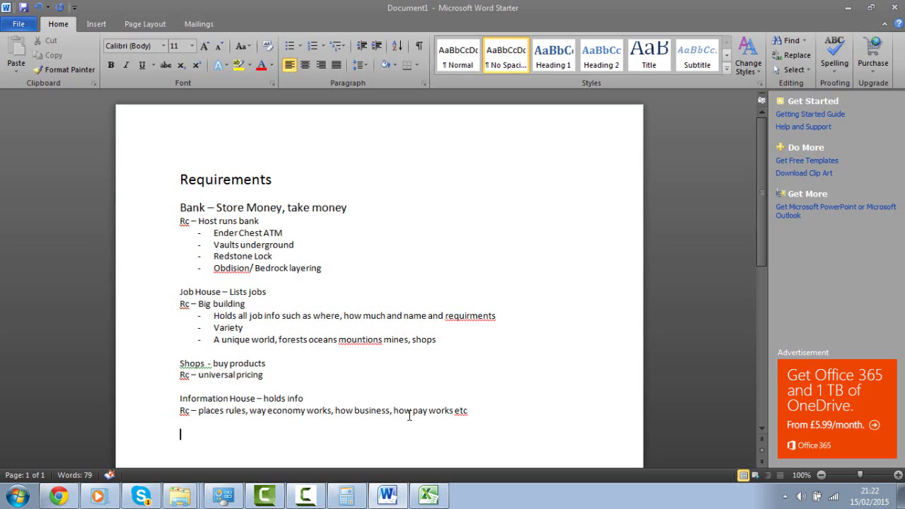
Step: Add an 'Extra' heading with a blank line below it
text(Extra)
key(Return)
key(BackSpace)
key(Return)
key(Return)
Step: Type the line 'Buisness - companies etc' under Extra
text(Buisne)
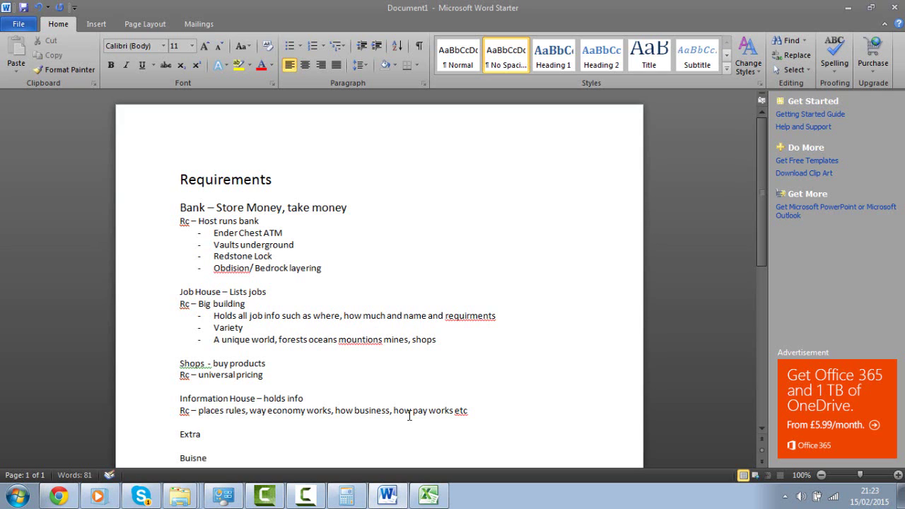
text(ss)
drag(767, 147, 763, 208)
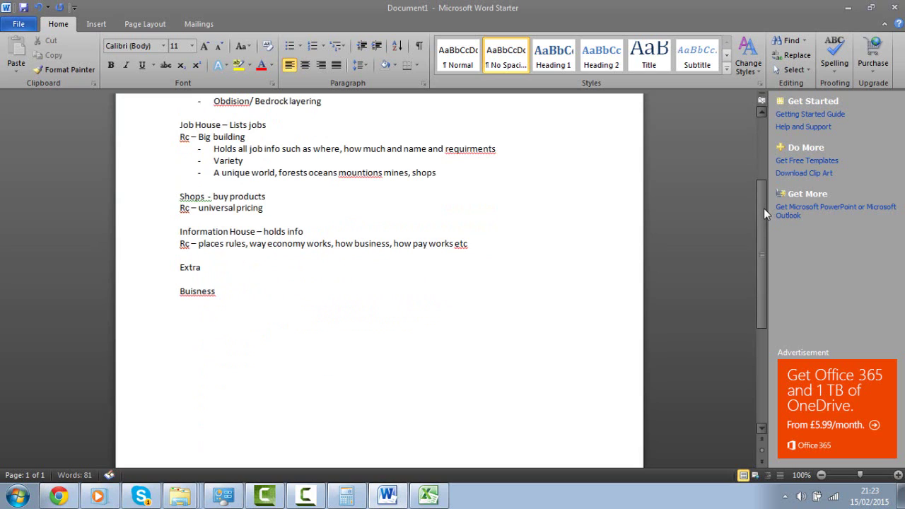
text(-)
text( o)
text(ommi)
key(BackSpace)
key(BackSpace)
text(pany)
key(BackSpace)
text(ies or)
key(BackSpace)
key(BackSpace)
text(etc)
key(Return)
key(Return)
Step: Write the shop owner example: a 1000Mc allowance for stock, employees and himself
text(eg shop own)
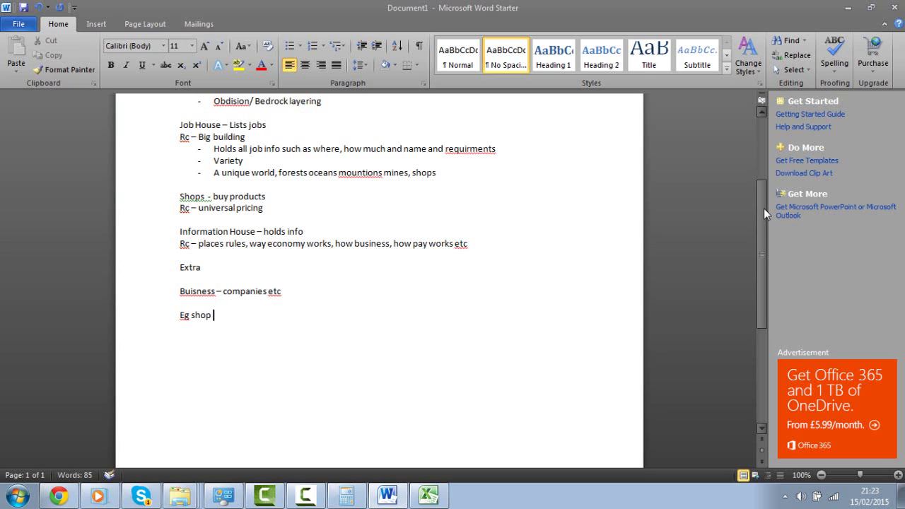
text(er - pay him/he)
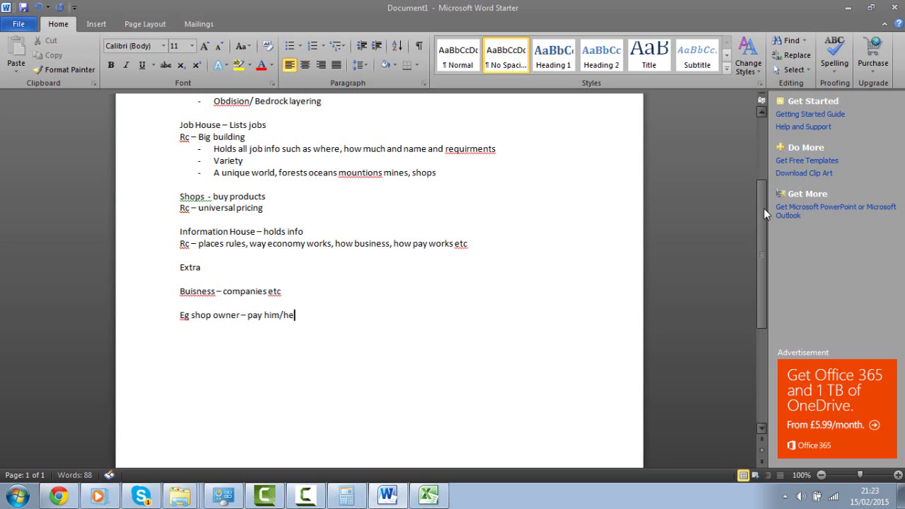
text(r allowance eg)
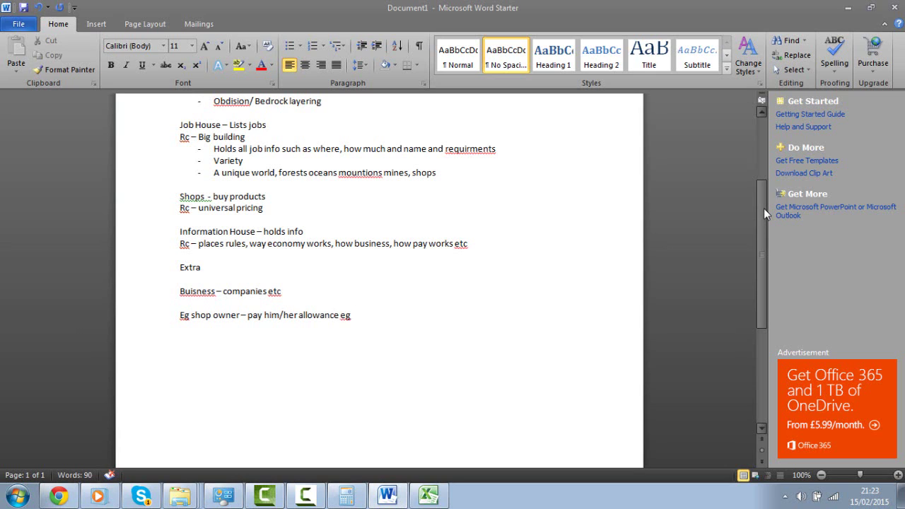
text( 50)
key(BackSpace)
key(BackSpace)
key(BackSpace)
text(1000mc)
key(BackSpace)
key(BackSpace)
key(BackSpace)
text(Mc M)
key(BackSpace)
key(BackSpace)
text(C)
text(r)
text(,)
key(BackSpace)
key(BackSpace)
key(BackSpace)
text(, )
text(s)
key(BackSpace)
text(he/she can sp)
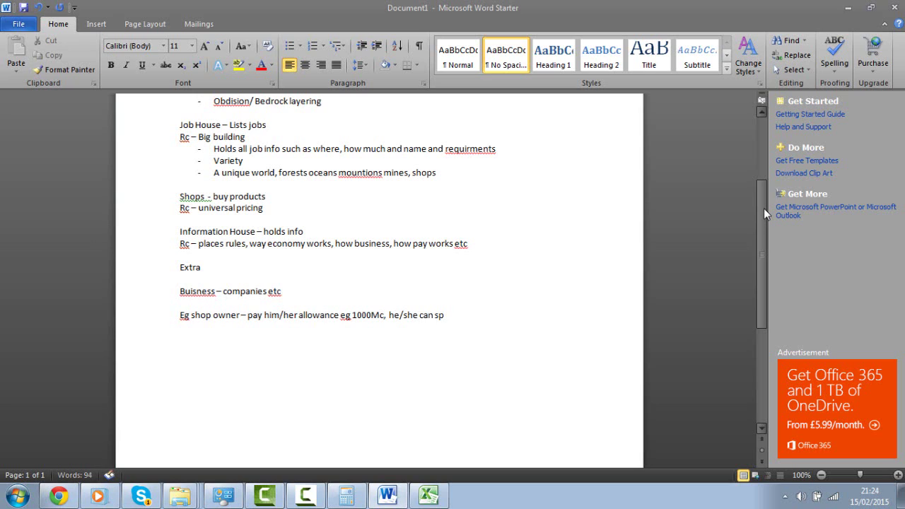
text(end on stock, employees and)
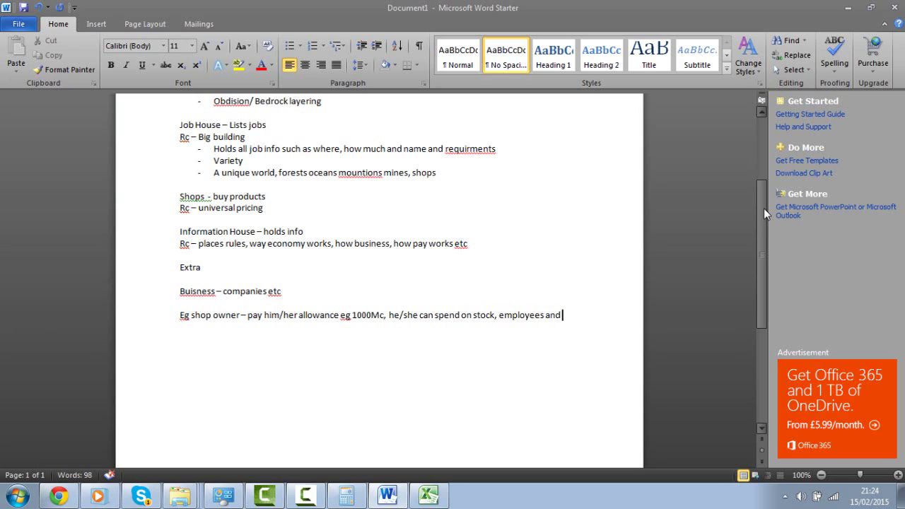
text(keep a  bit for him)
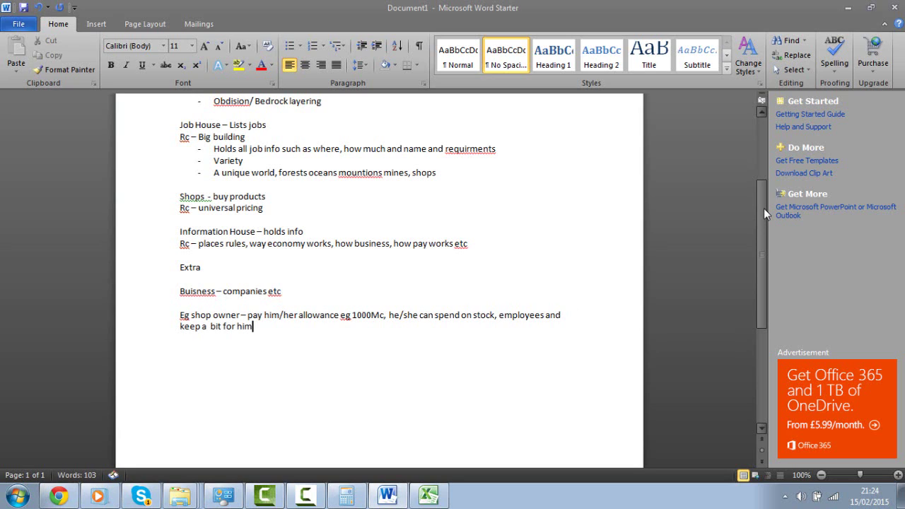
text( self.)
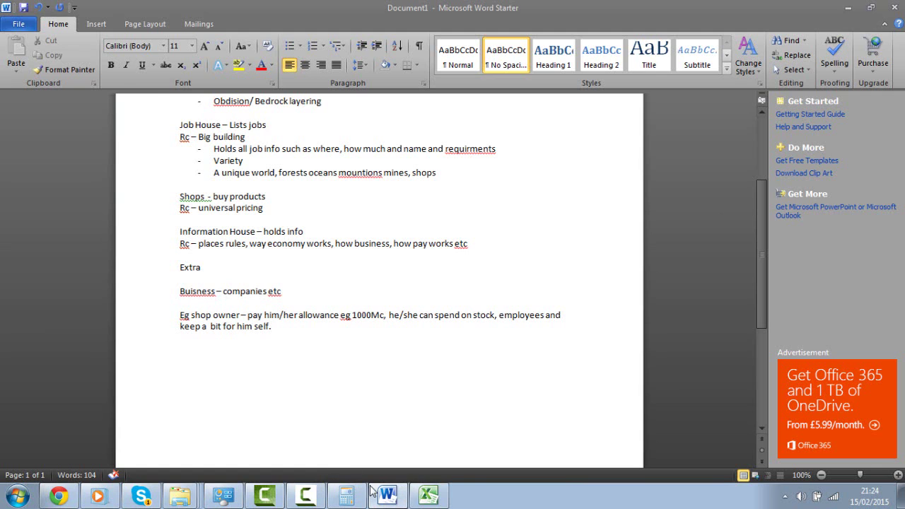
click(428, 495)
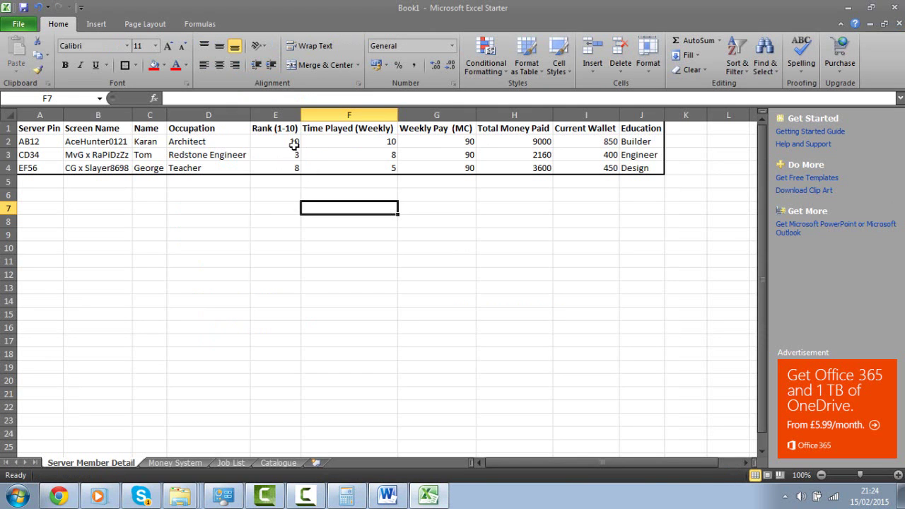
Step: Select the Excel rank, time played, pay and wallet figures to review totals, then resume Word on a new line
drag(295, 146, 586, 168)
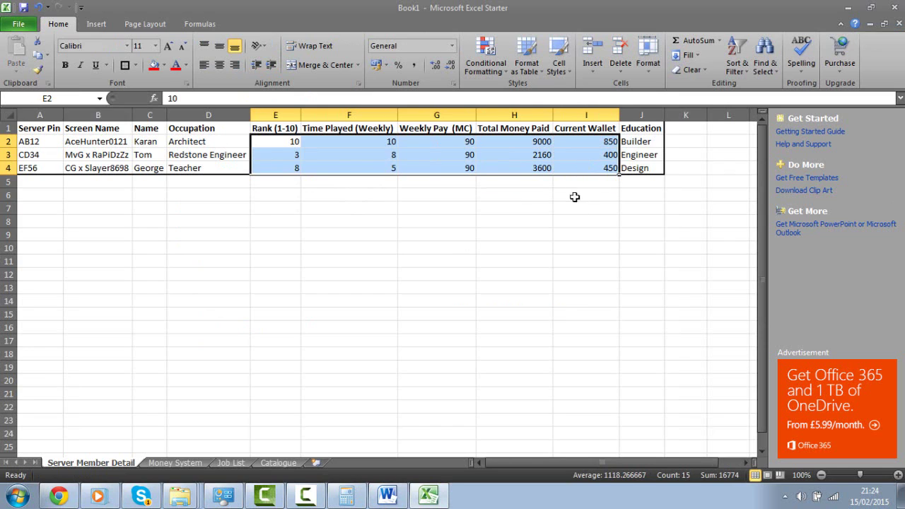
click(388, 415)
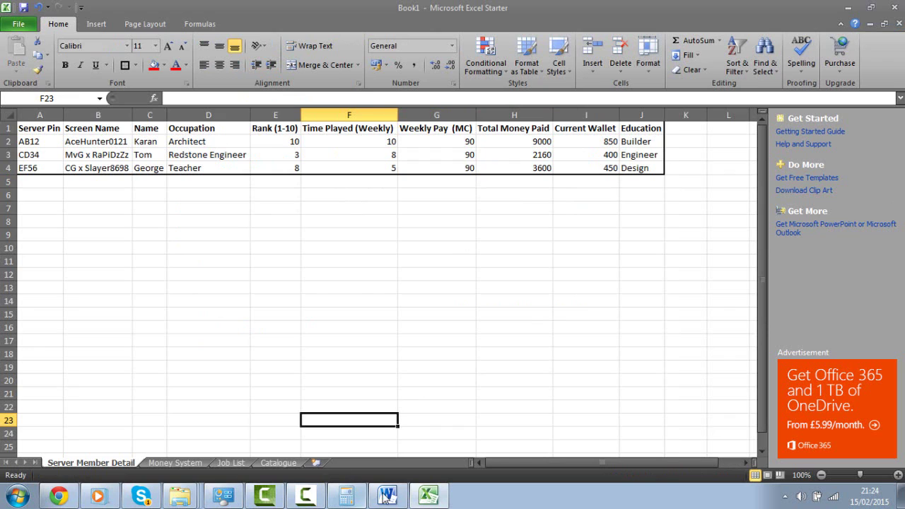
drag(282, 141, 574, 167)
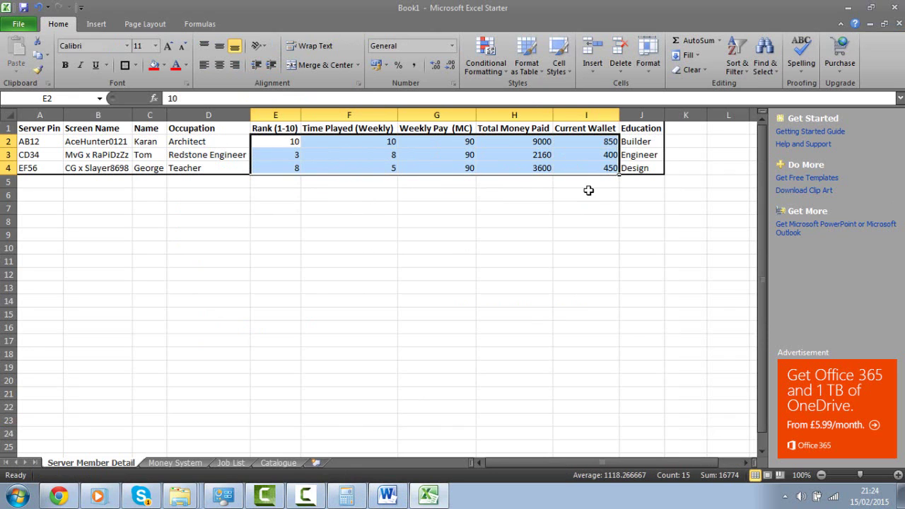
click(587, 192)
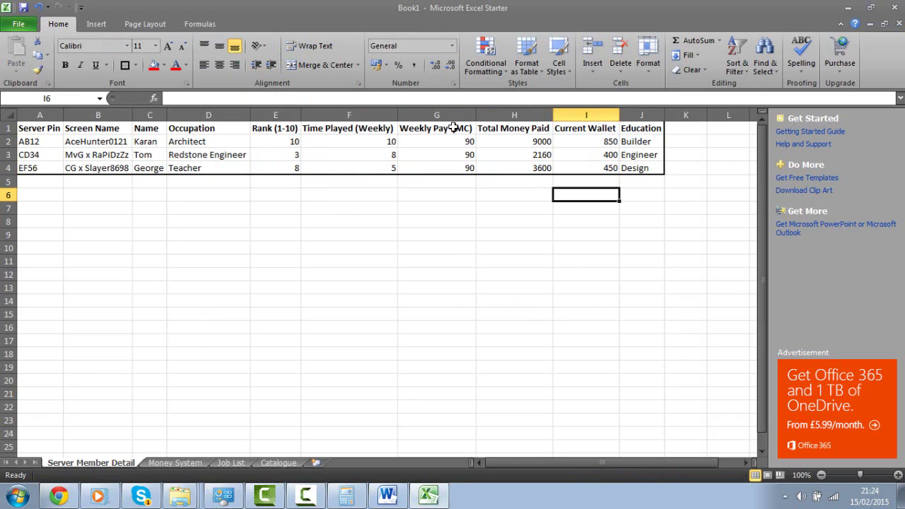
drag(275, 141, 582, 168)
click(583, 204)
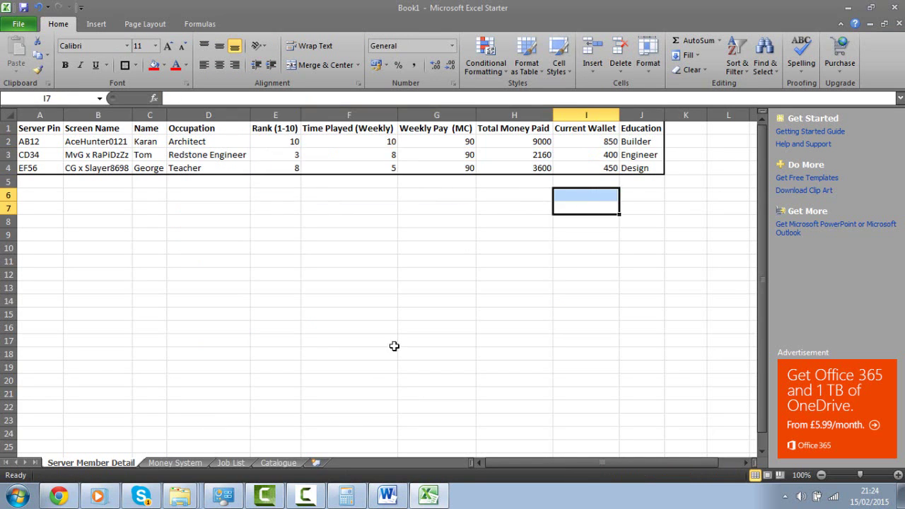
click(388, 494)
key(Return)
key(Return)
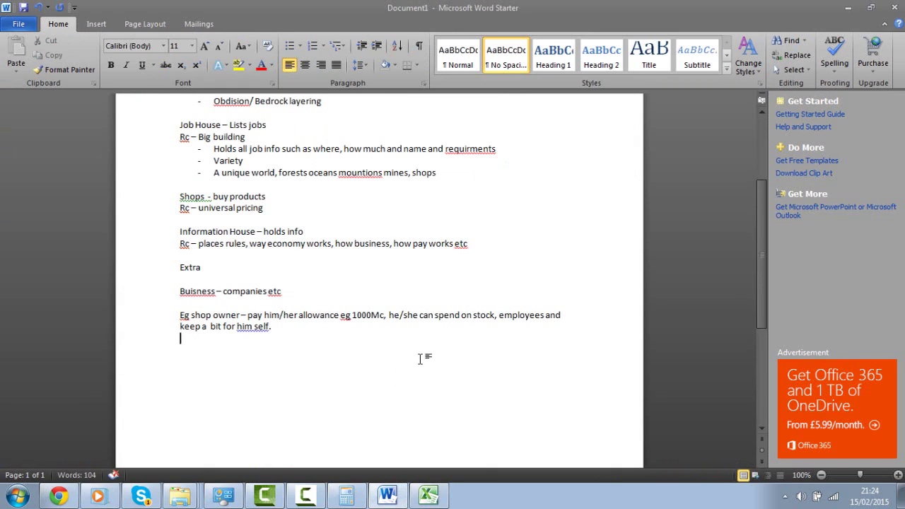
Step: Type the entry 'Tax - a payment for free facilities'
text(Ta)
text(x - )
text(p)
key(BackSpace)
text(a smal)
key(BackSpace)
key(BackSpace)
key(BackSpace)
key(BackSpace)
text(payment)
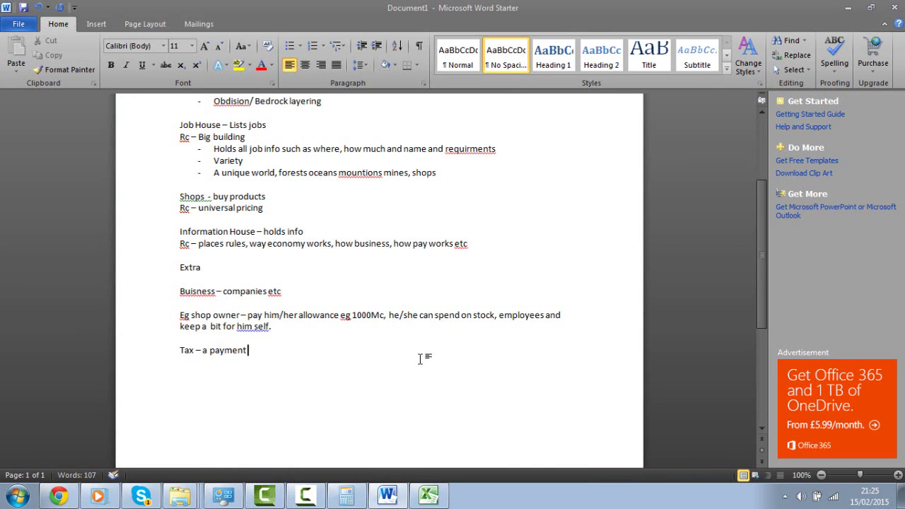
text( for faci)
key(BackSpace)
key(BackSpace)
text(ee facilities)
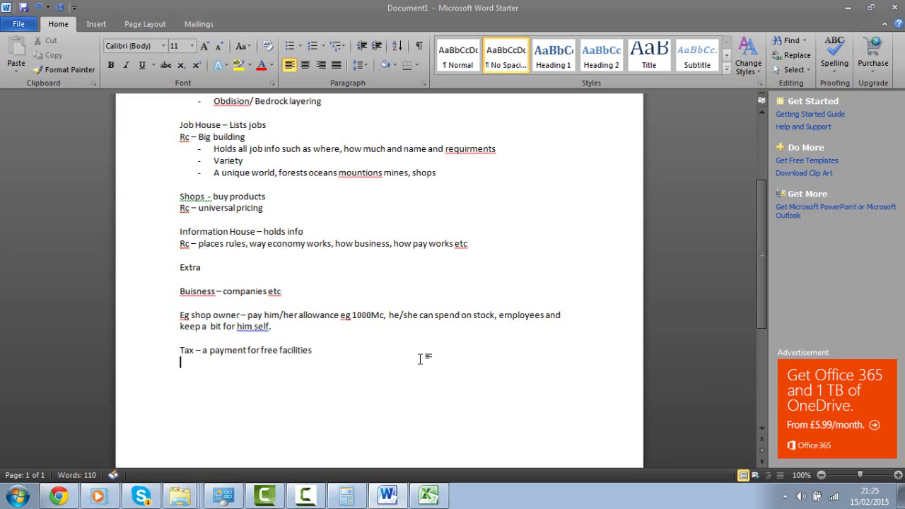
text( Eg. Redstone electrici)
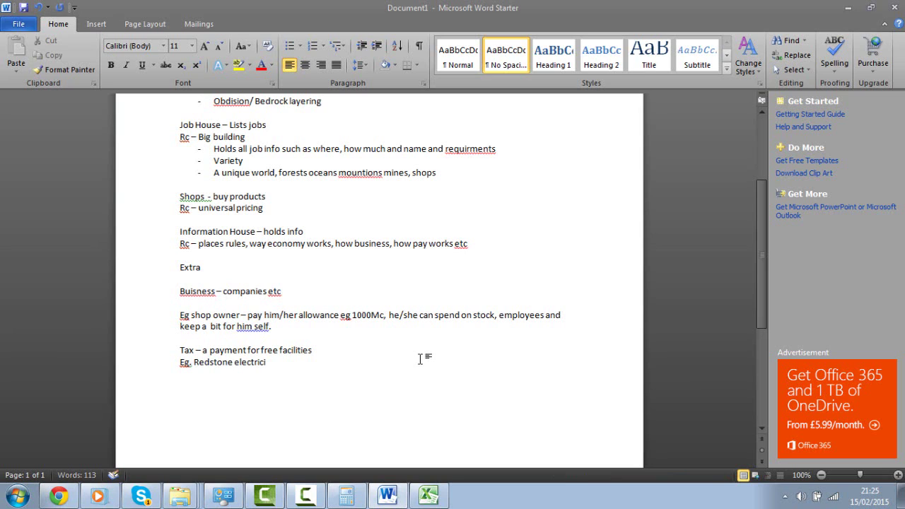
Step: Add the example: Redstone electricity is cut off until unpaid bills or tax are paid
text(ty,)
text(if someone doesn)
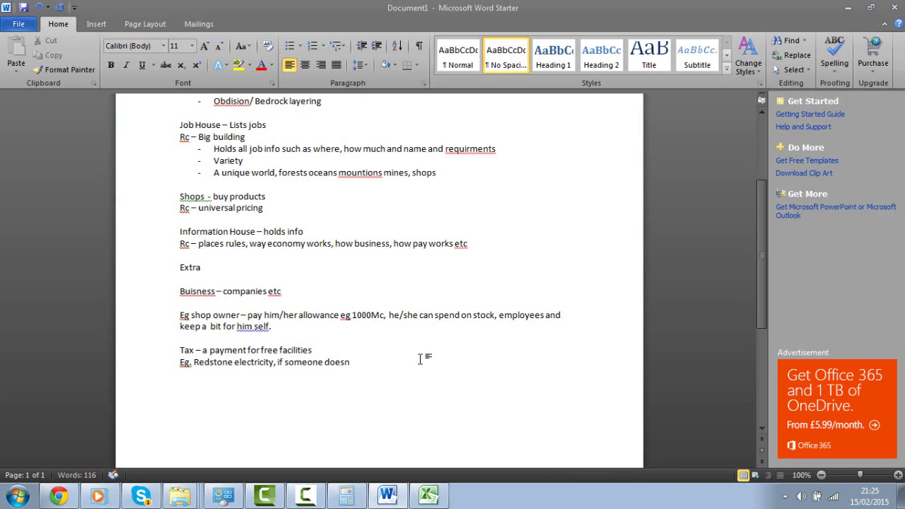
text('t pay i)
text(bill )
text(or t)
text(ax)
text(, )
text(remstone for person is cut o)
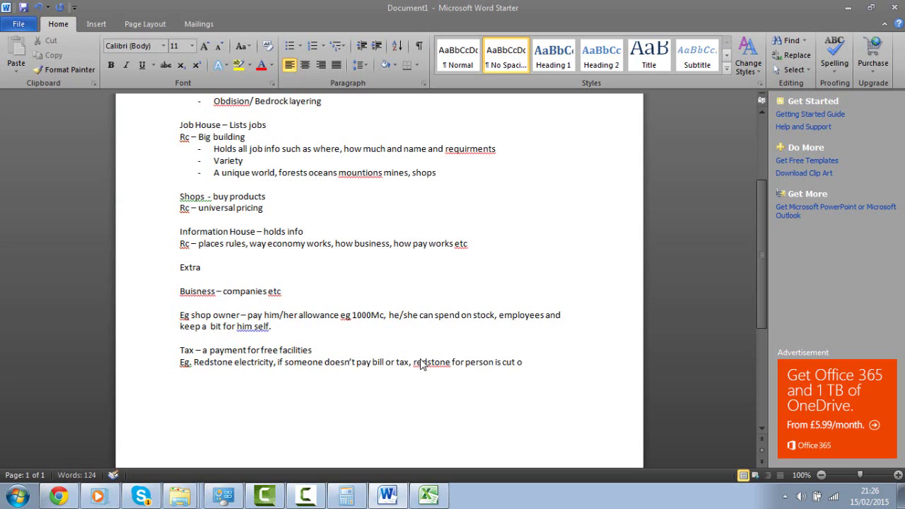
text(ff till paid.)
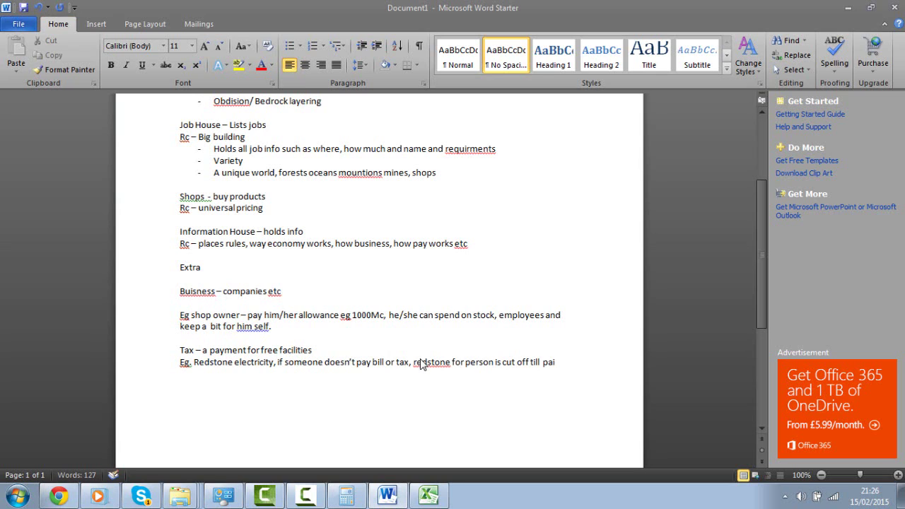